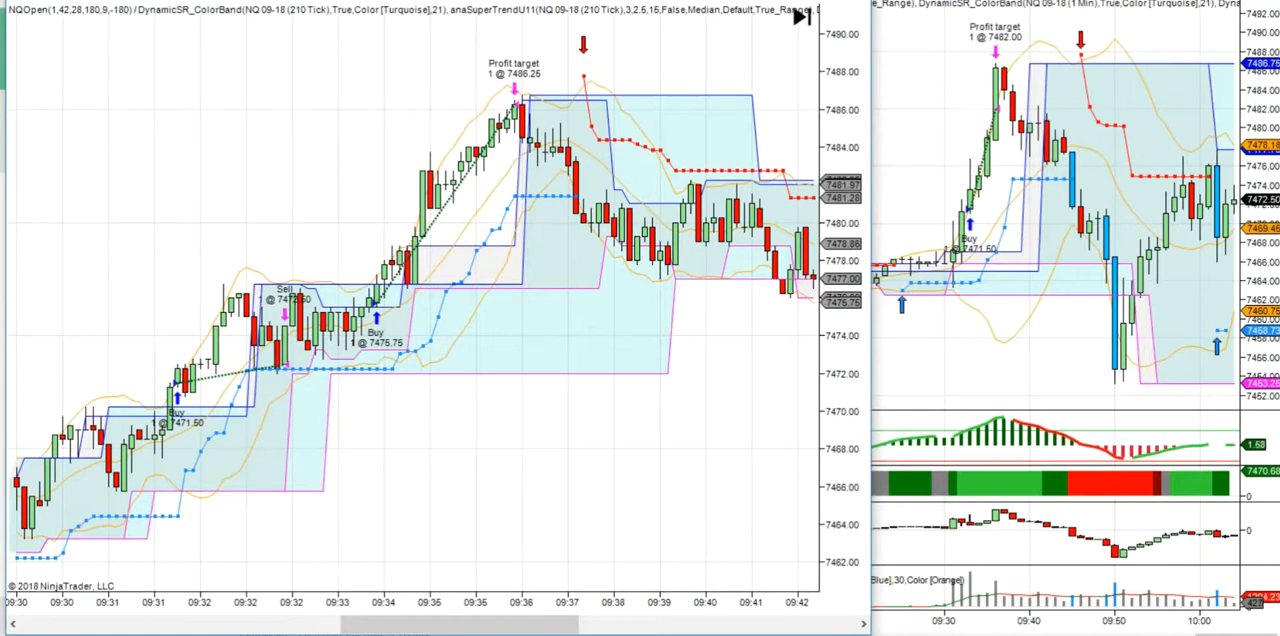
# - Review the performance summary of the NQOpen strategy on the 210 Tick chart and close it
pyautogui.moveTo(435, 0); pyautogui.dragTo(413, 10)
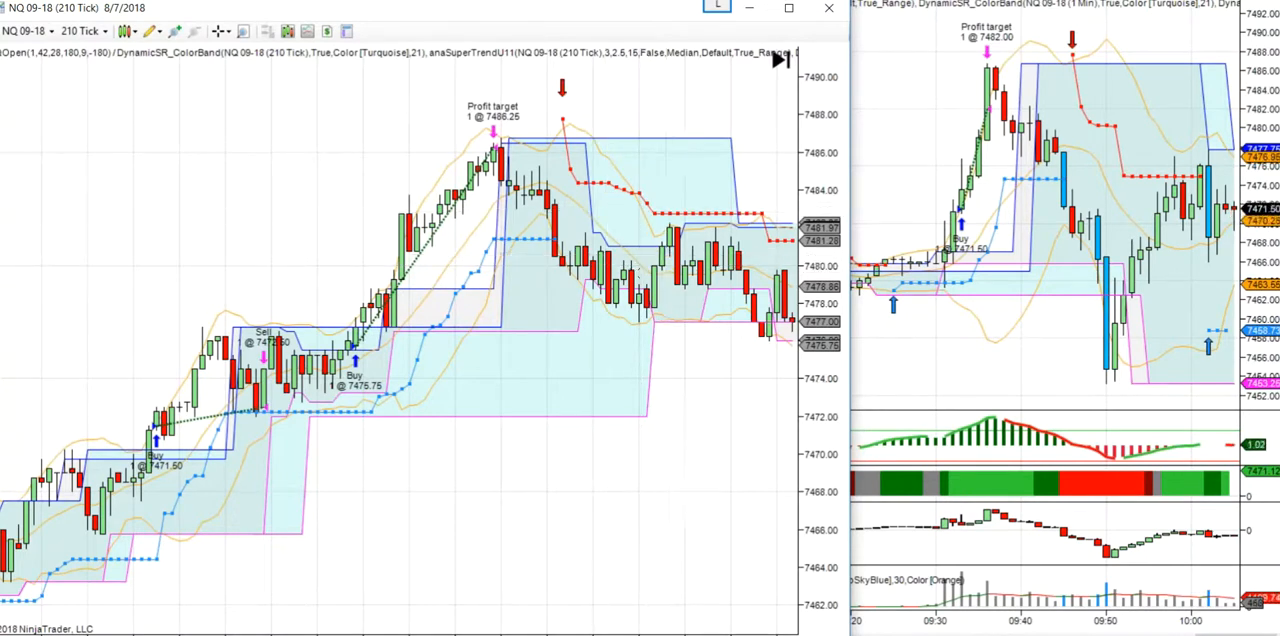
pyautogui.rightClick(255, 145)
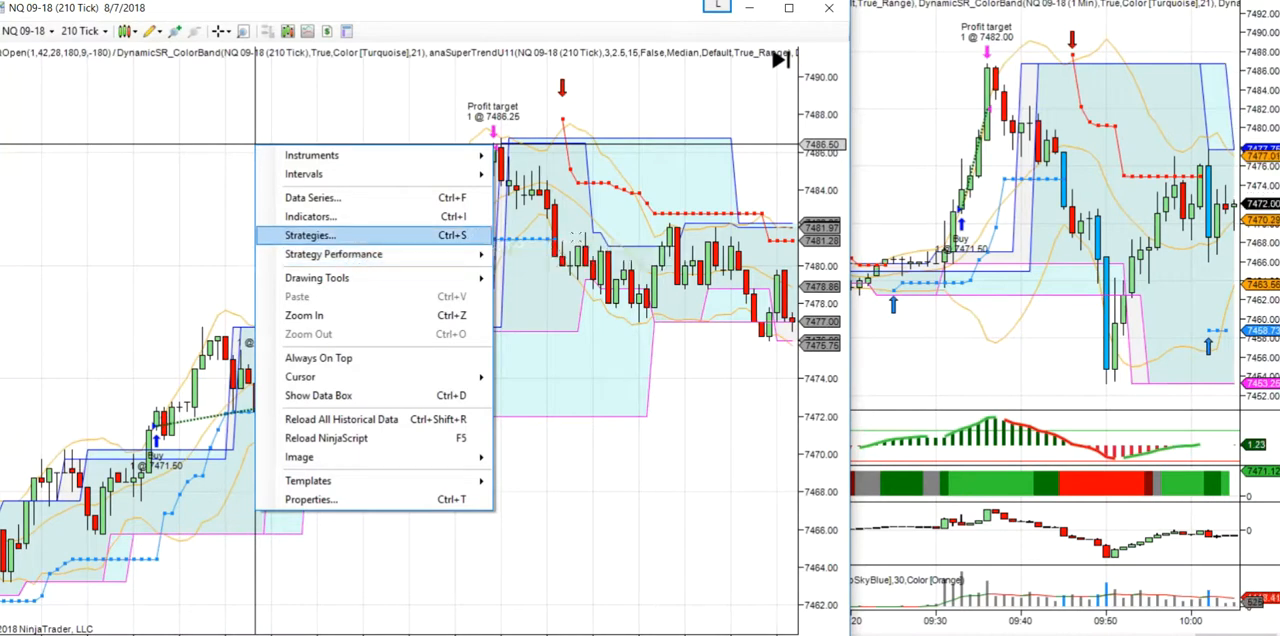
pyautogui.moveTo(470, 258)
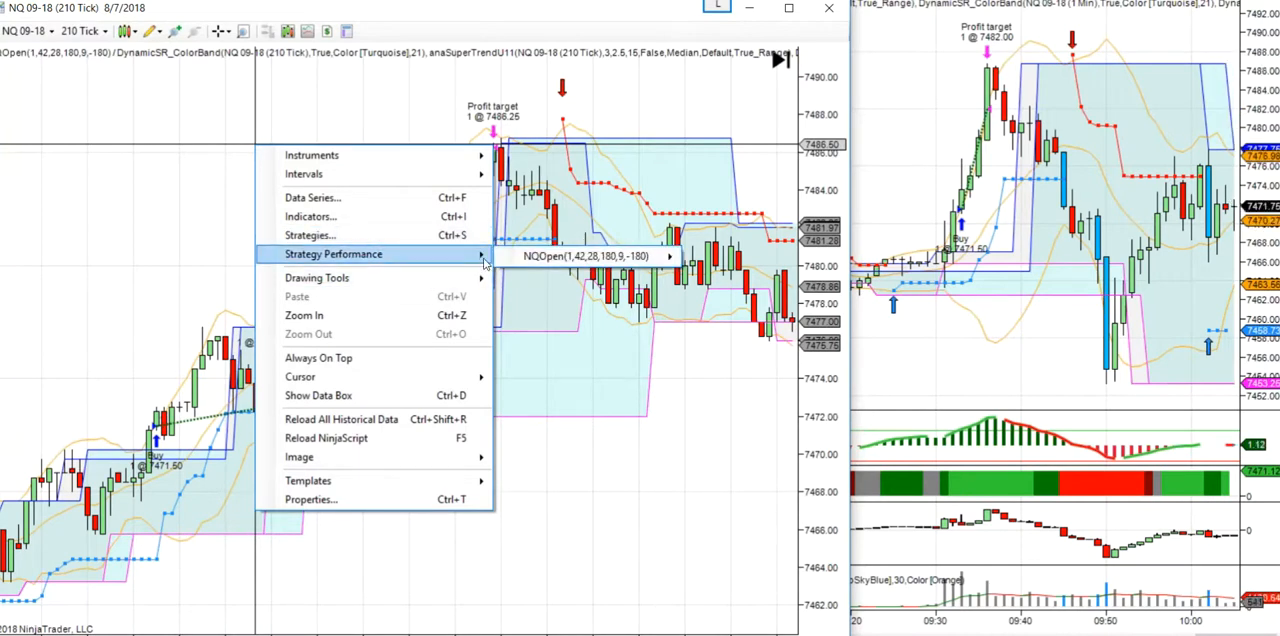
pyautogui.moveTo(645, 273)
pyautogui.click(736, 280)
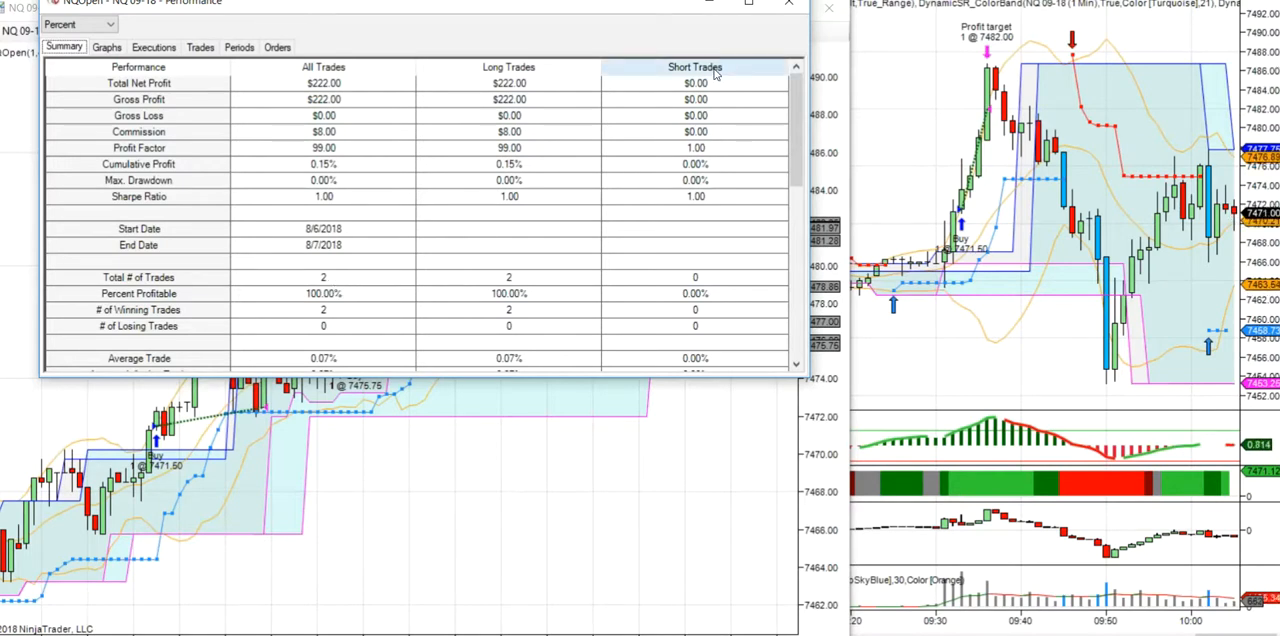
pyautogui.click(791, 8)
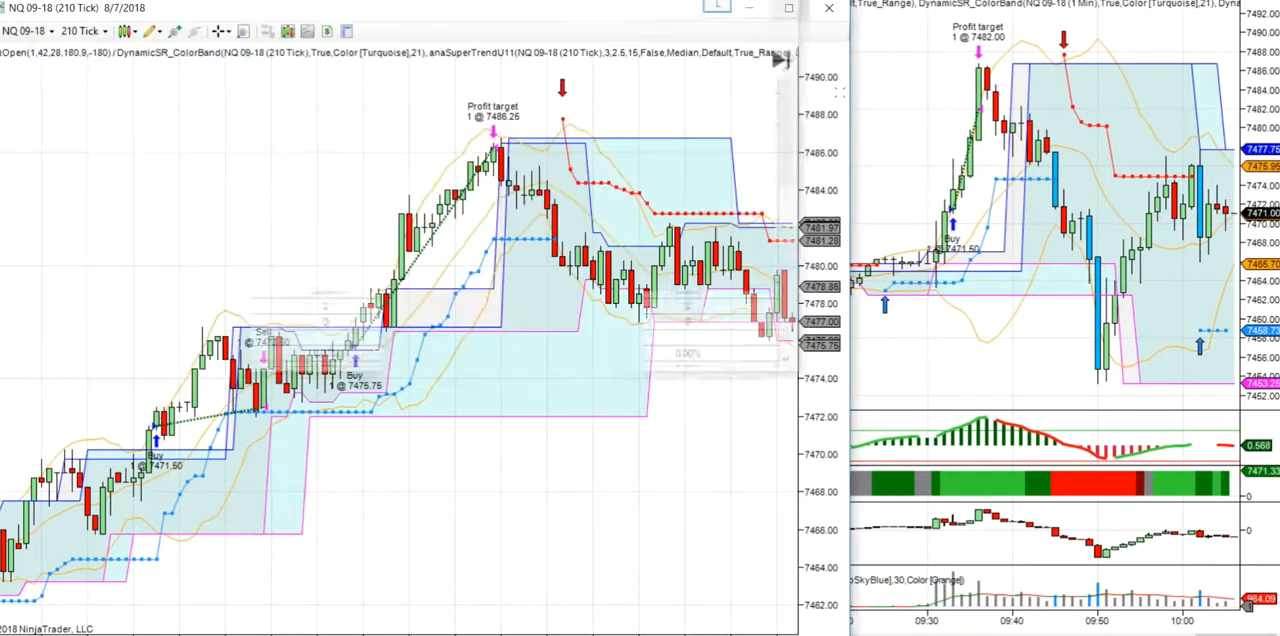
# - Check the performance of the NQOpen strategy on the 1 Min chart
pyautogui.rightClick(928, 78)
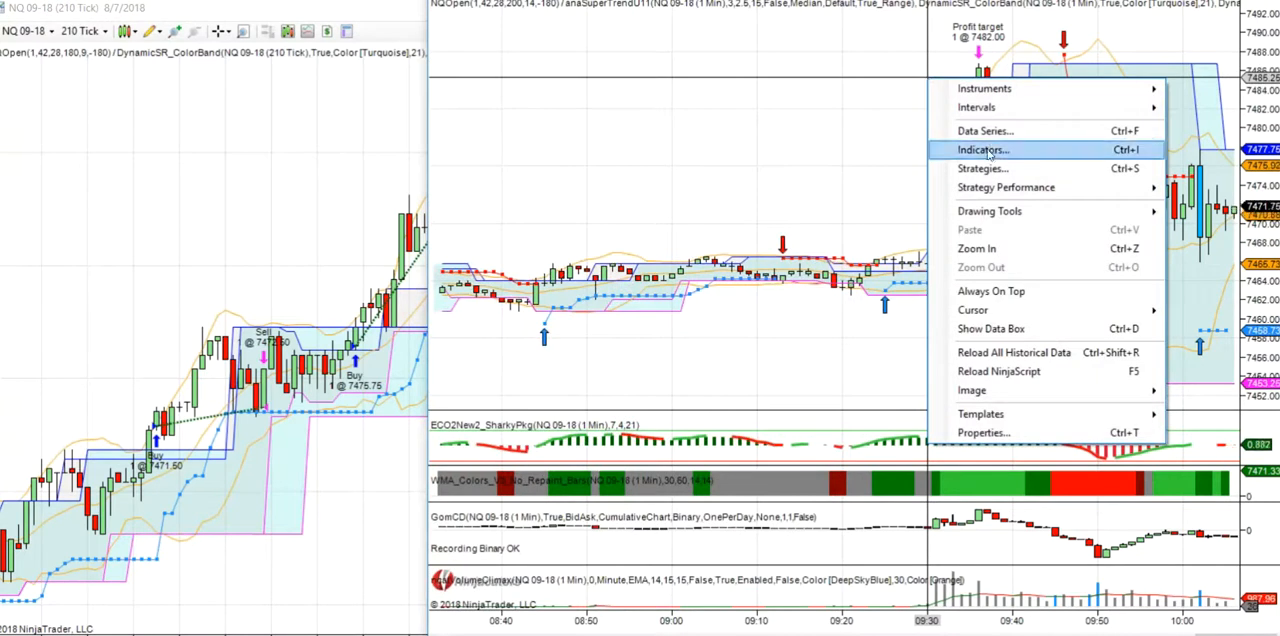
pyautogui.moveTo(1005, 190)
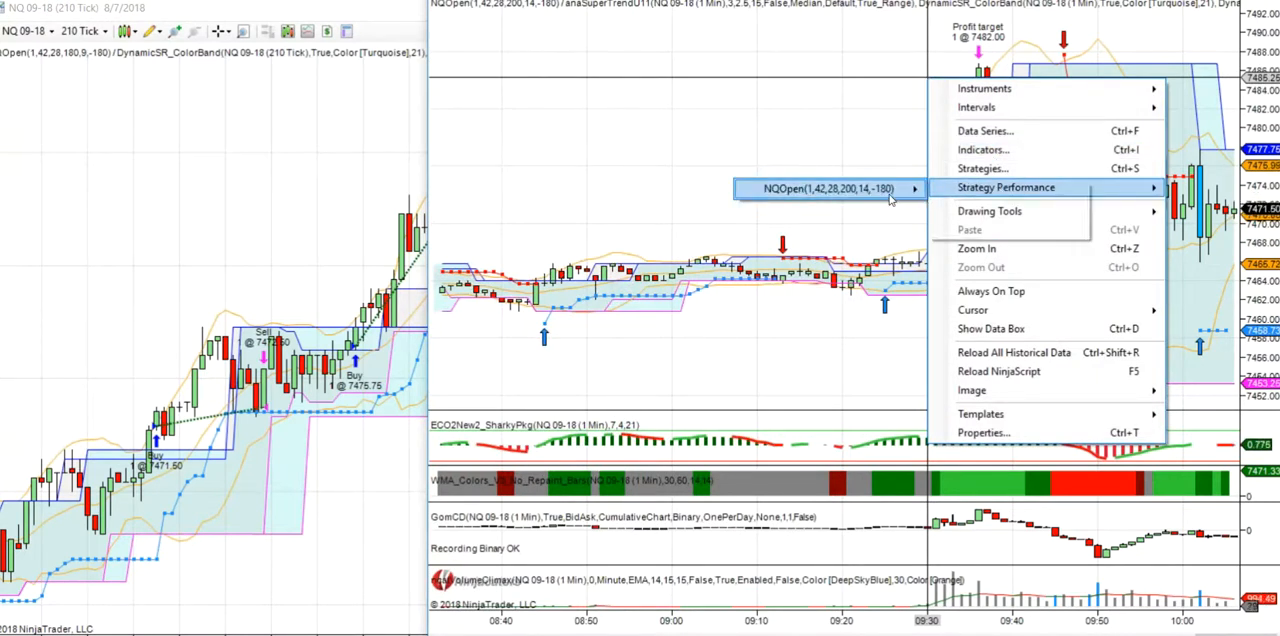
pyautogui.moveTo(880, 189)
pyautogui.click(982, 210)
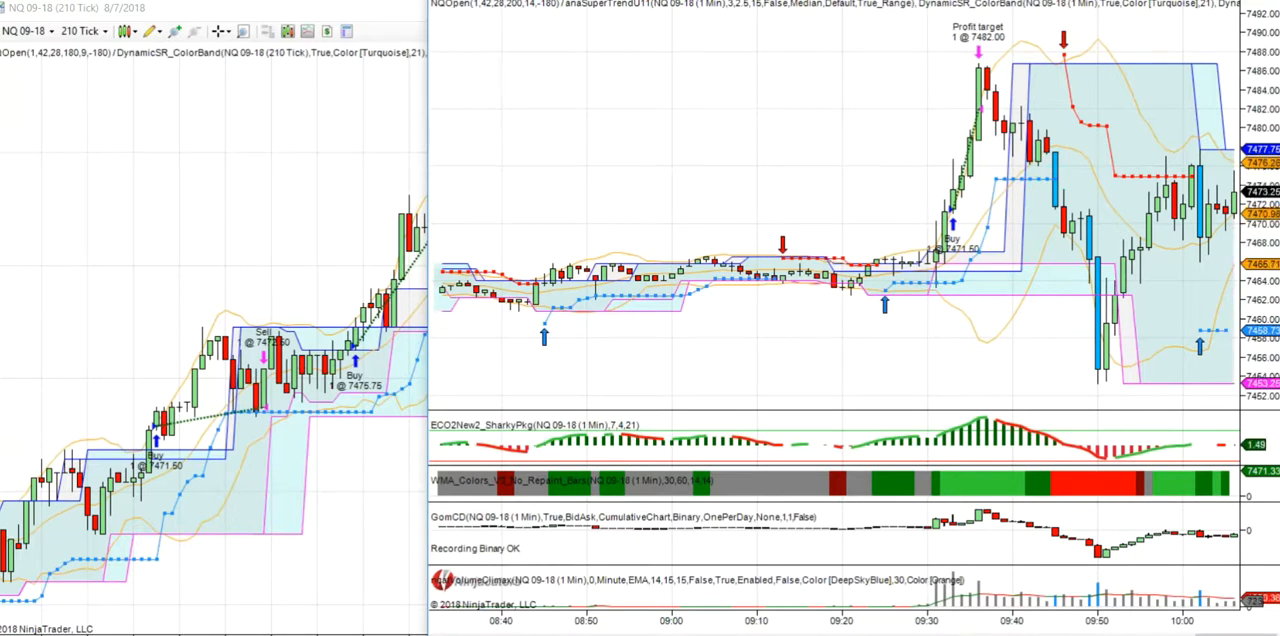
# - Bring the Control Center window with its strategies list to the front
pyautogui.moveTo(640, 634)
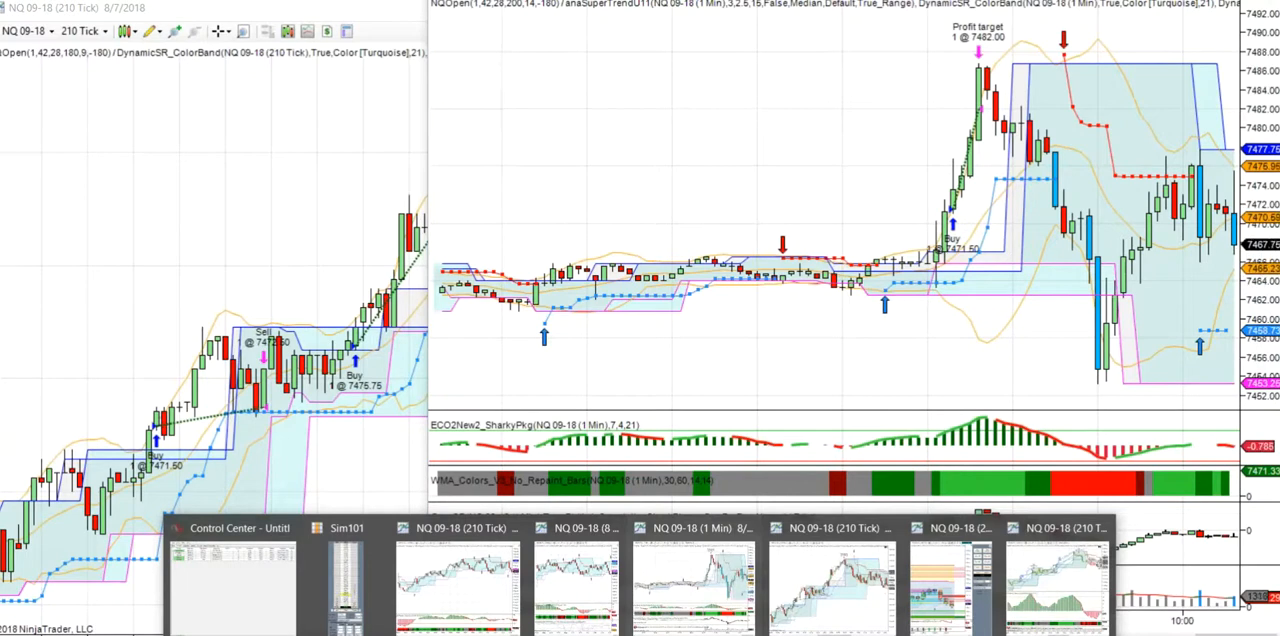
pyautogui.click(238, 596)
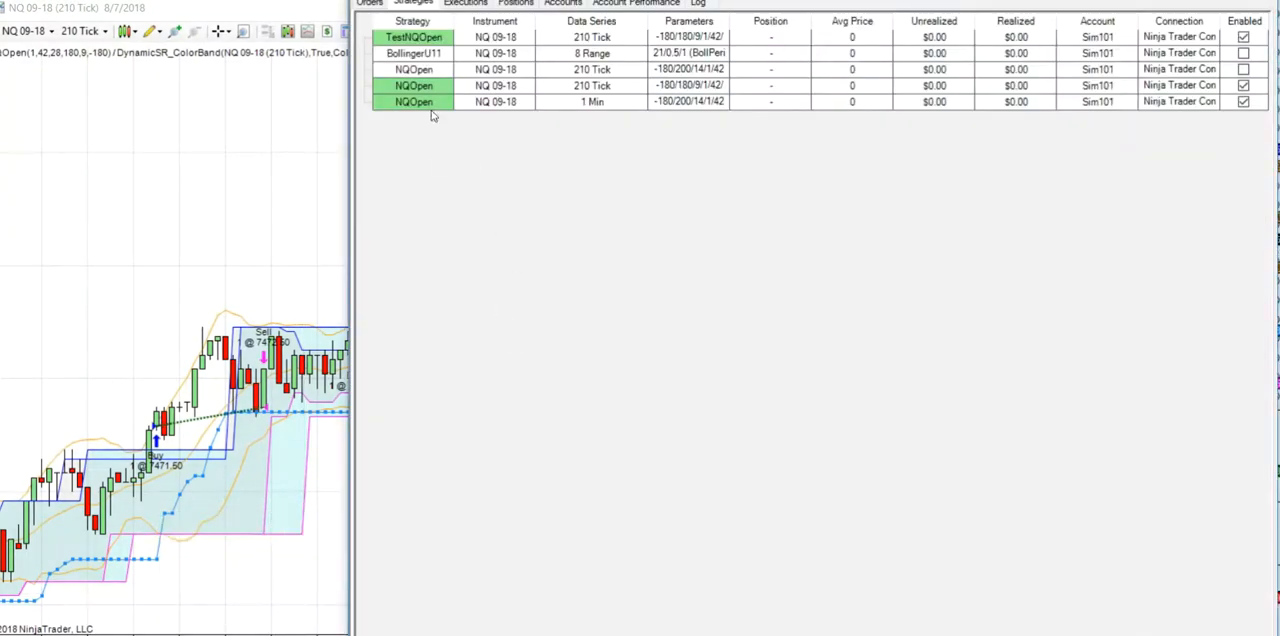
pyautogui.click(365, 0)
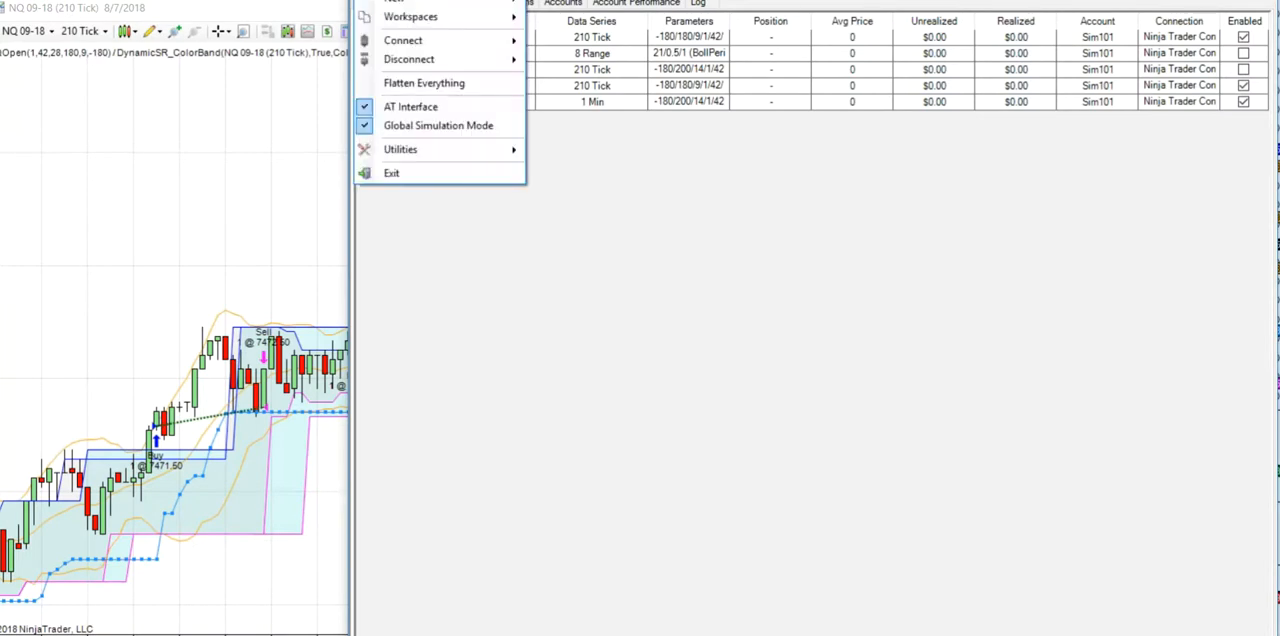
pyautogui.moveTo(395, 3)
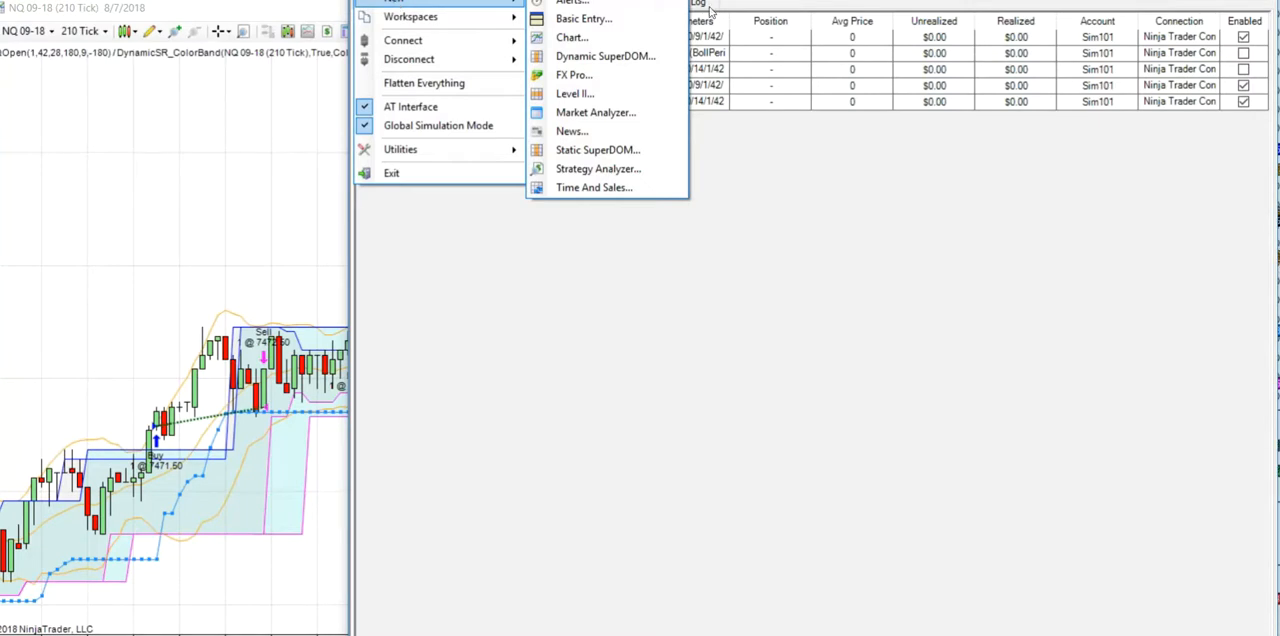
pyautogui.click(605, 171)
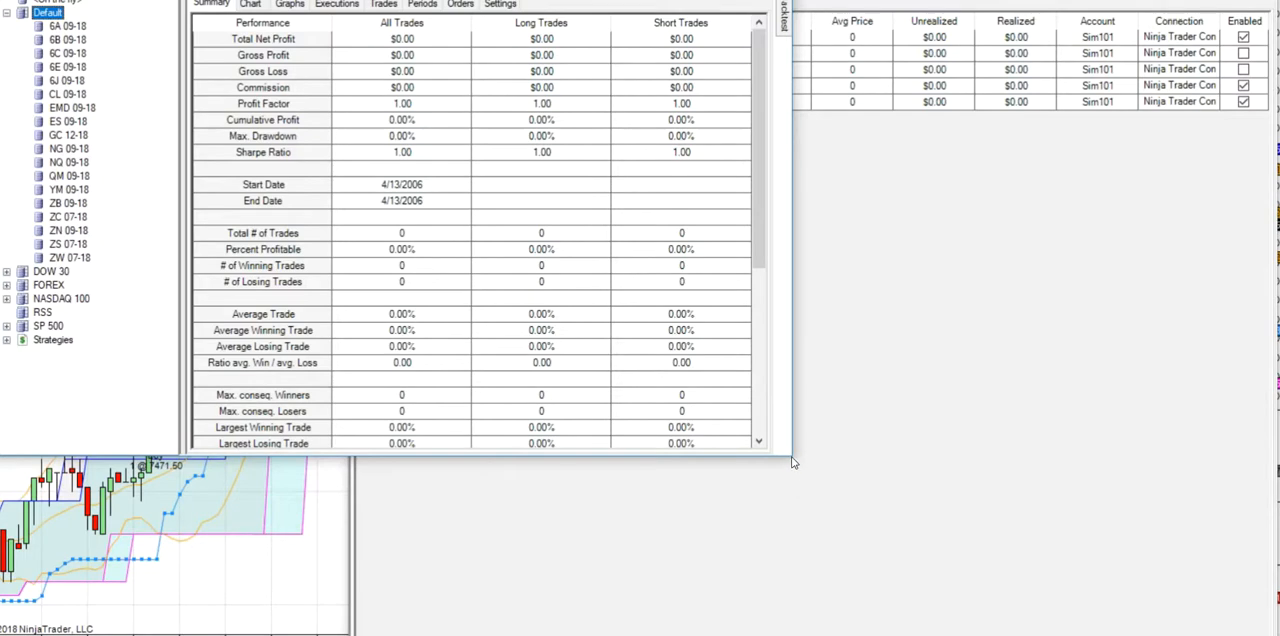
pyautogui.moveTo(791, 459); pyautogui.dragTo(1046, 584)
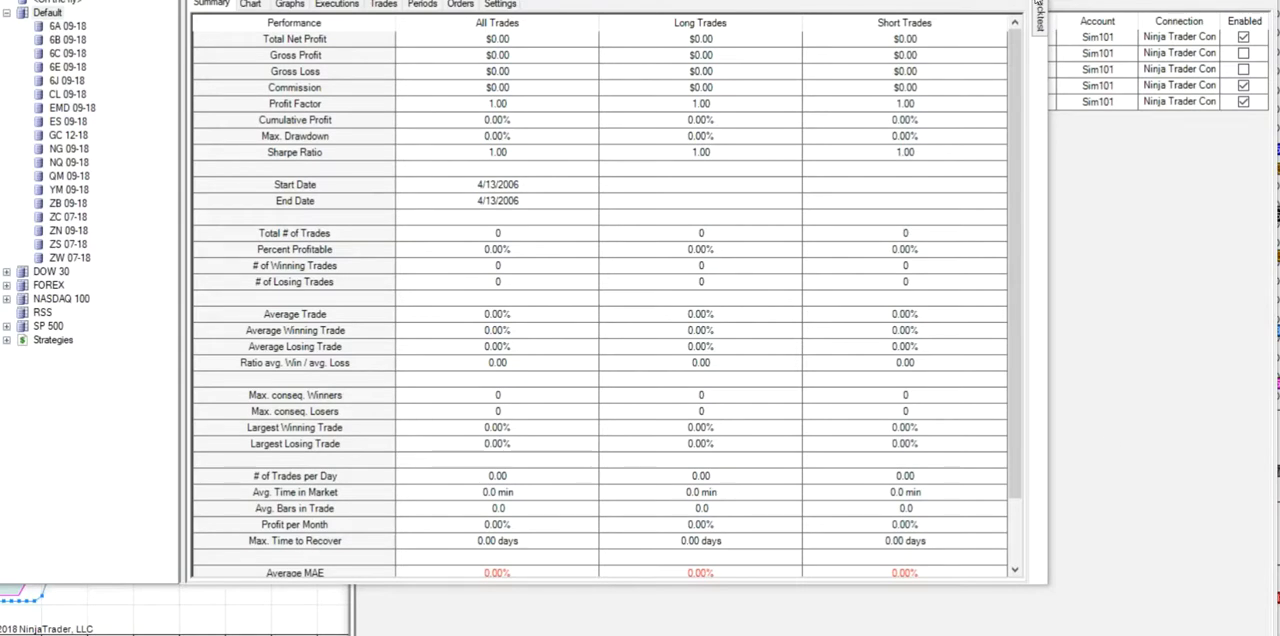
pyautogui.click(1038, 3)
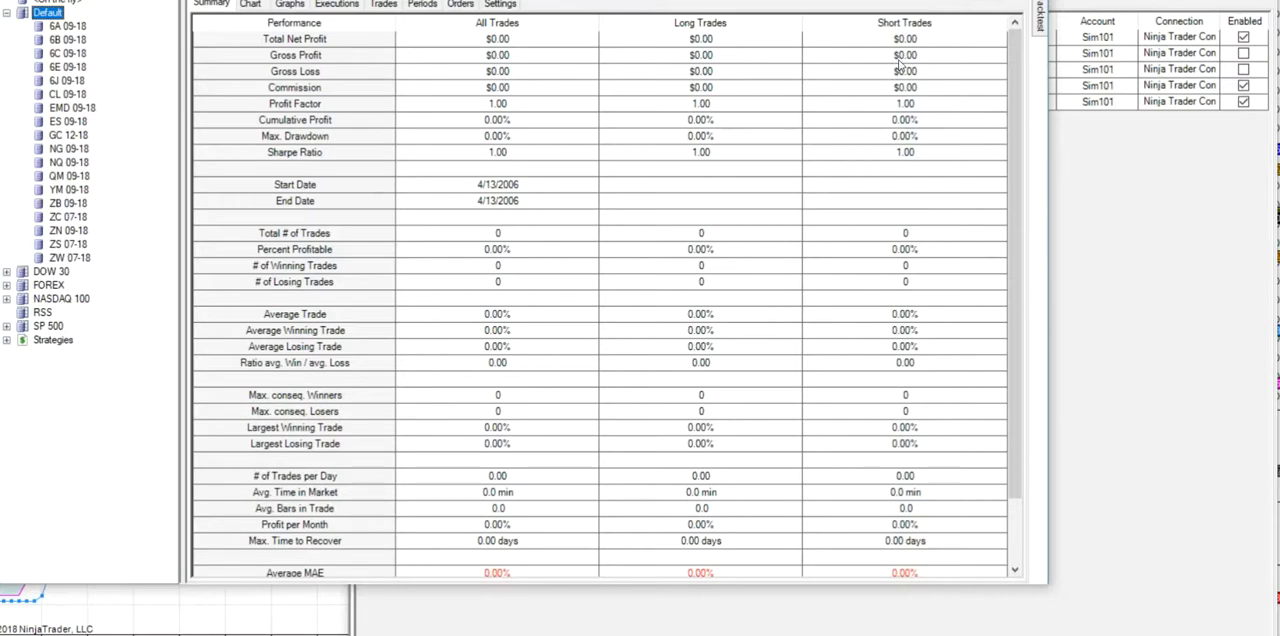
pyautogui.click(1030, 1)
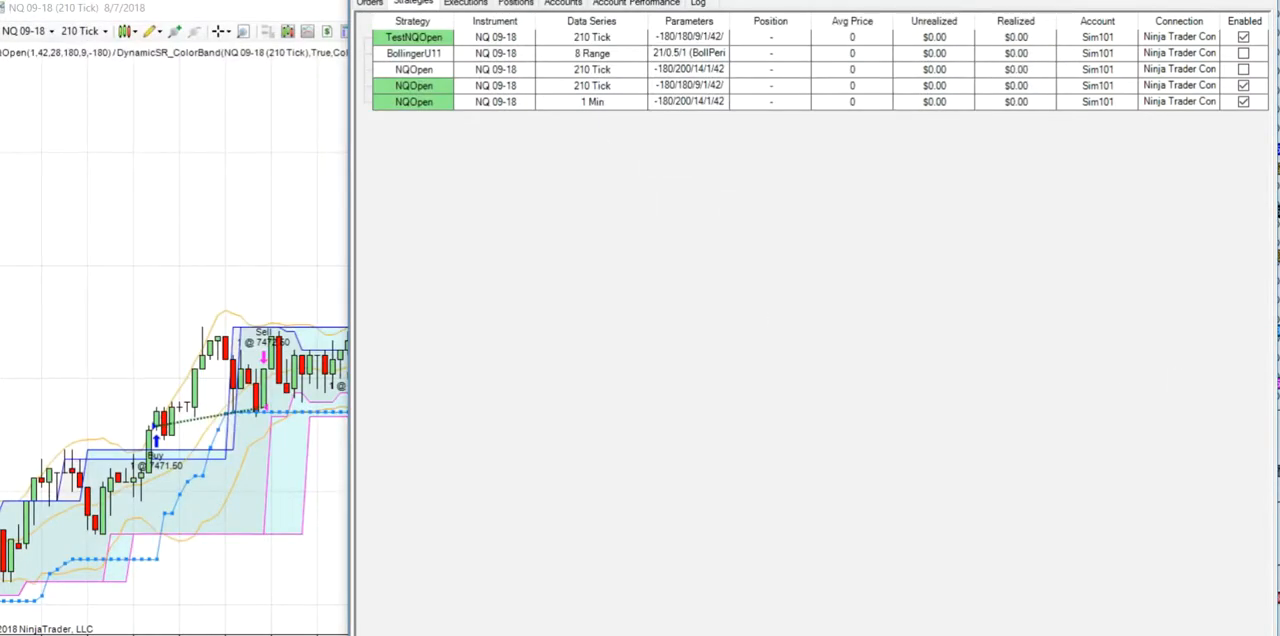
# - Open a new Strategy Analyzer from the Control Center and enlarge its window
pyautogui.click(375, 1)
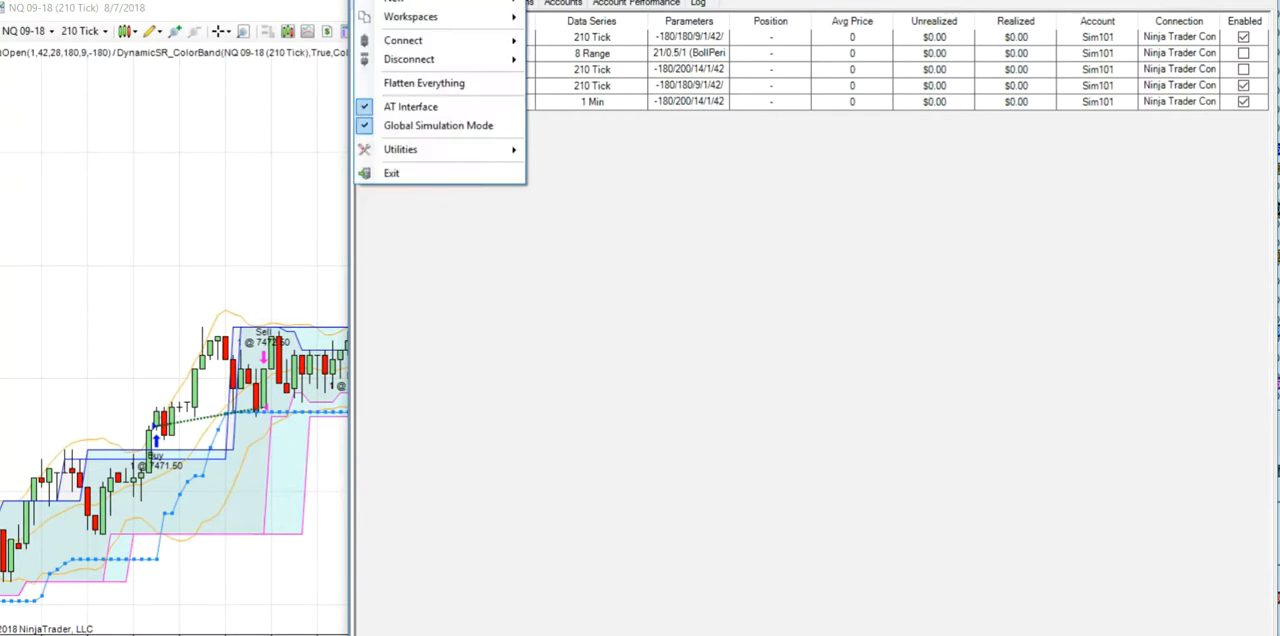
pyautogui.moveTo(395, 3)
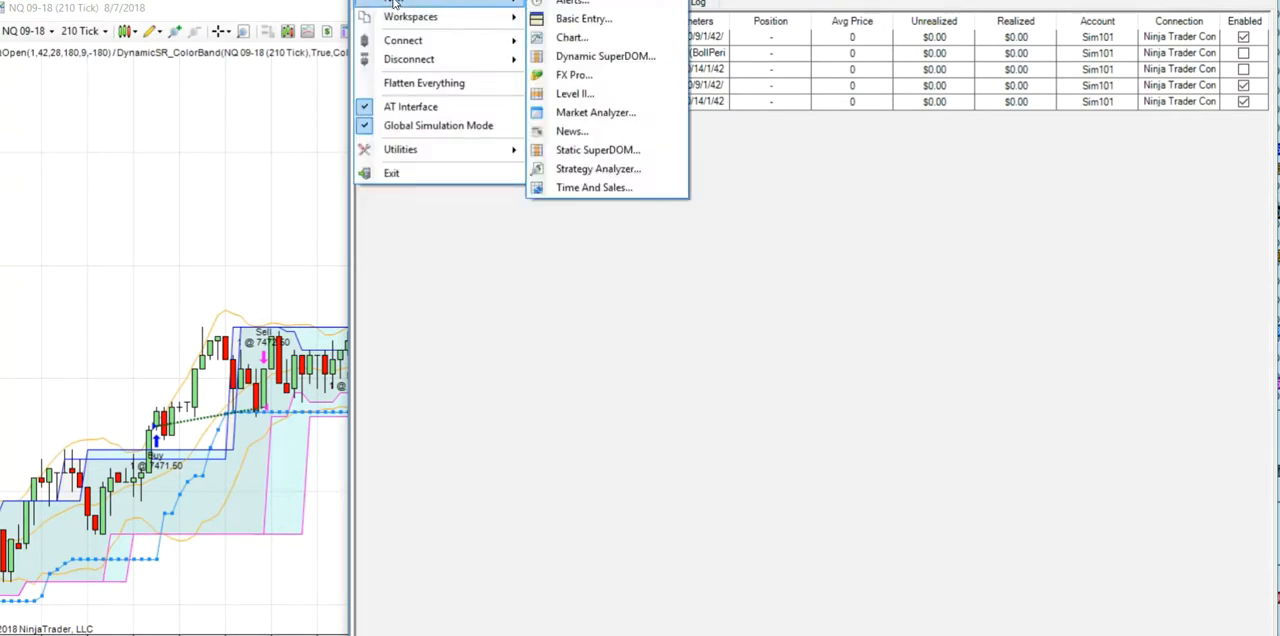
pyautogui.click(598, 169)
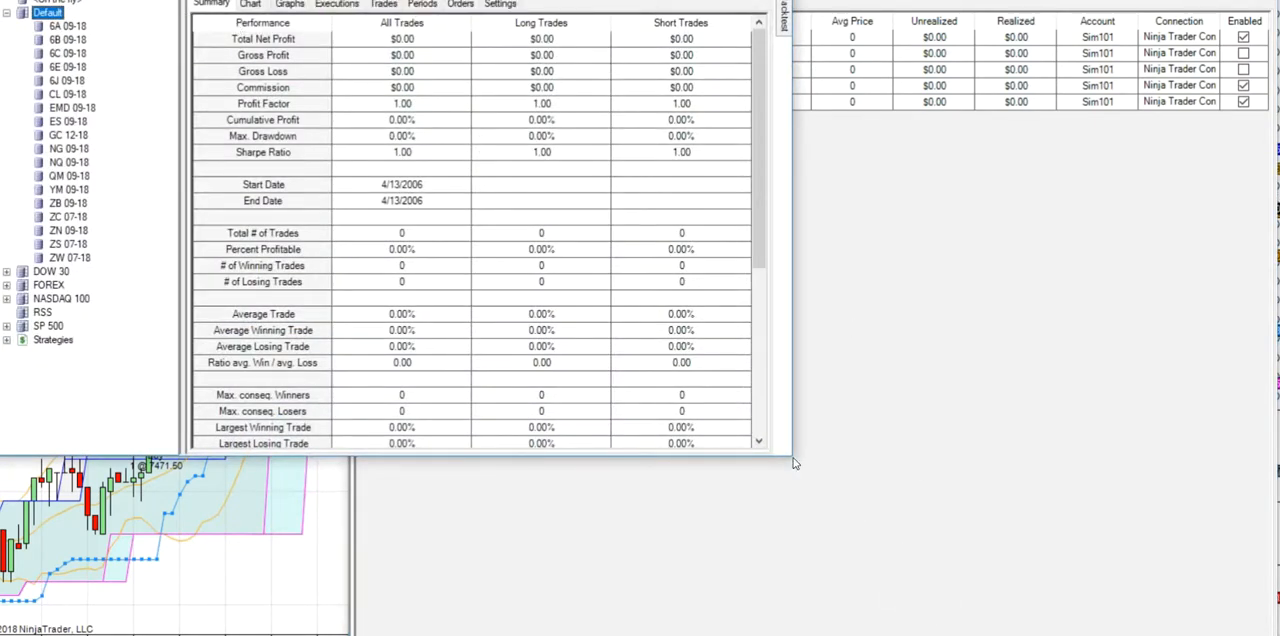
pyautogui.moveTo(793, 461); pyautogui.dragTo(1178, 584)
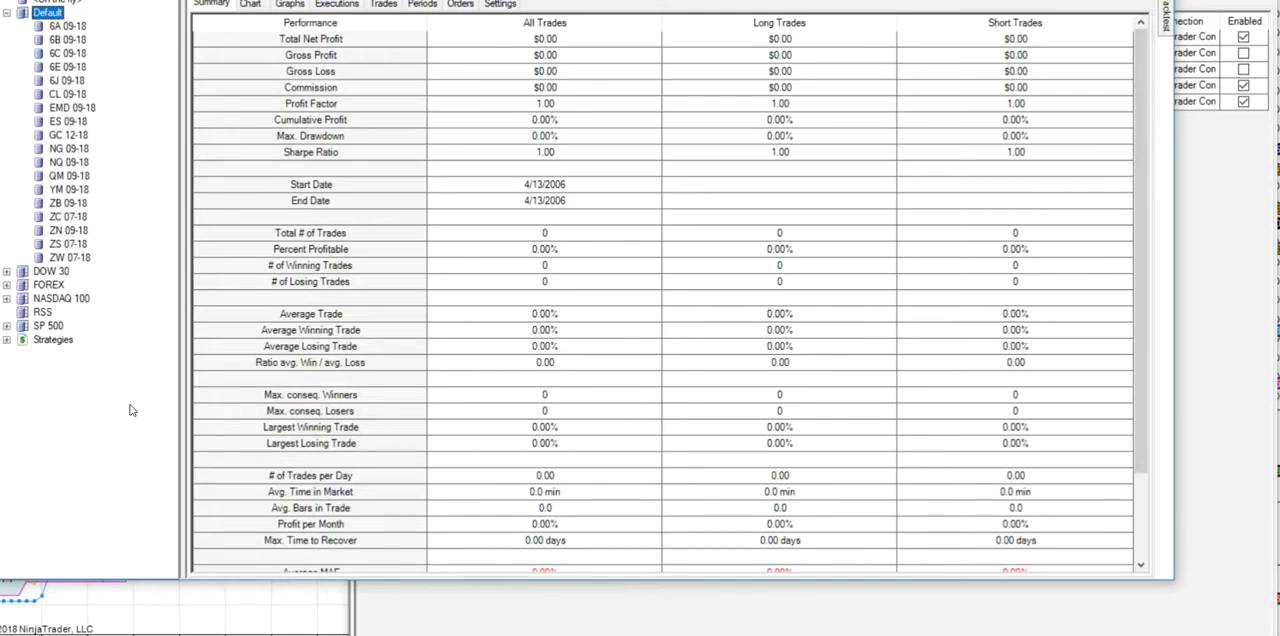
# - Start a new strategy from the Strategies group and proceed to the wizard's general settings
pyautogui.click(7, 341)
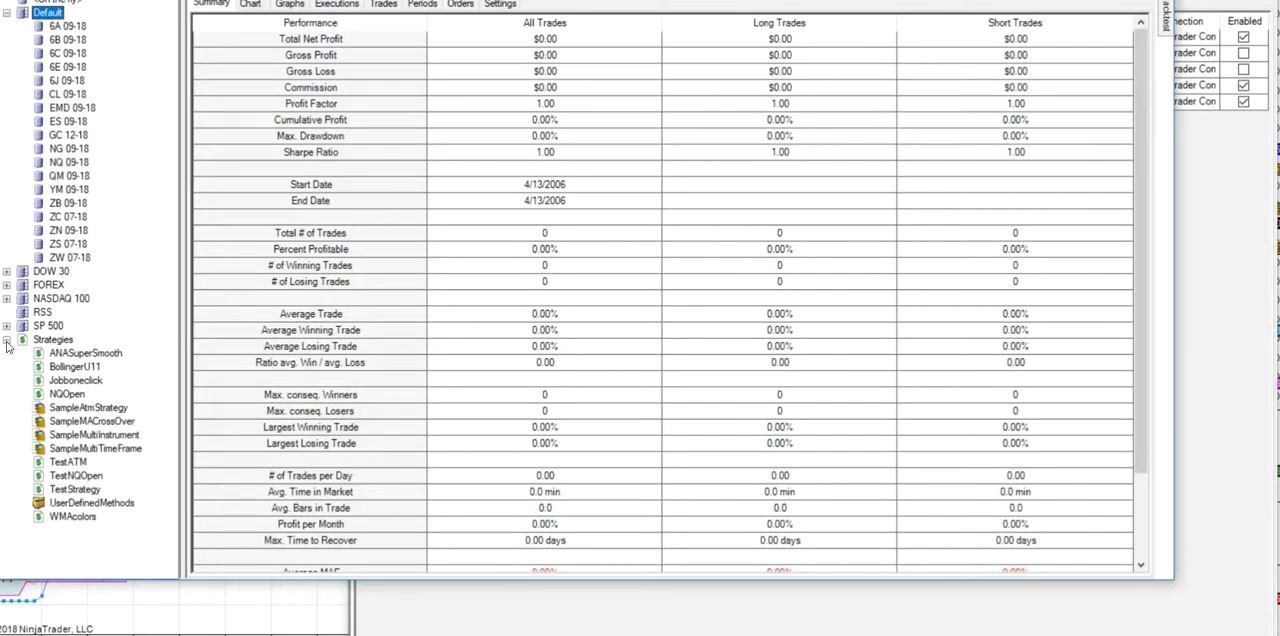
pyautogui.click(57, 341)
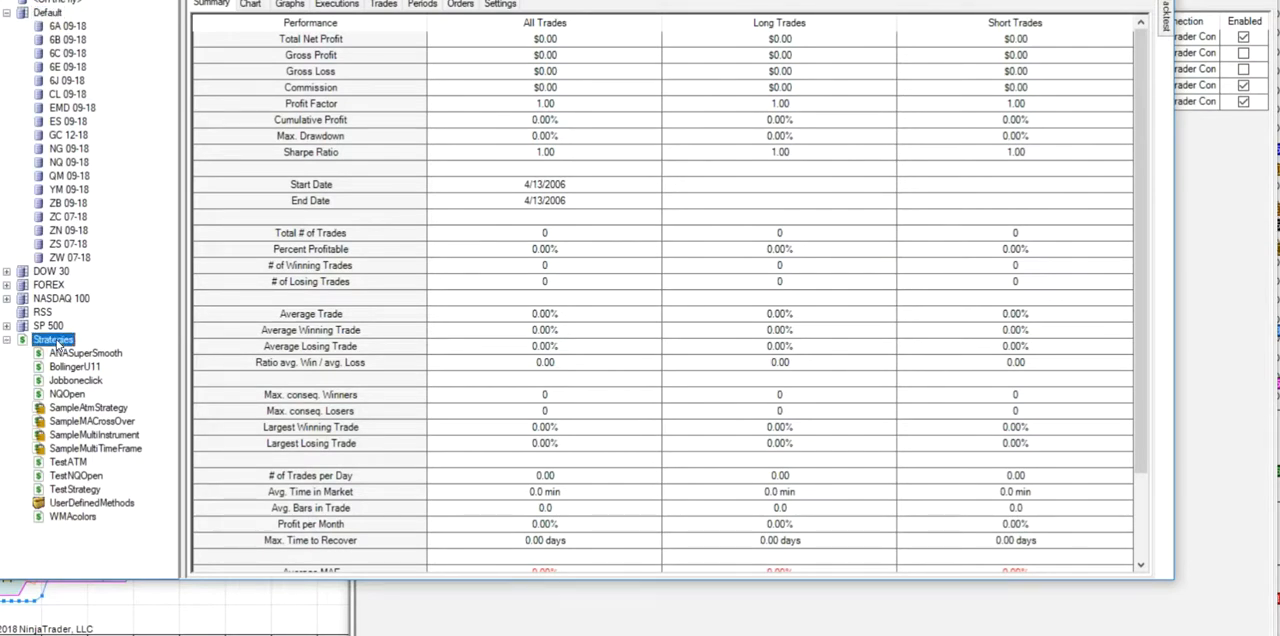
pyautogui.rightClick(57, 341)
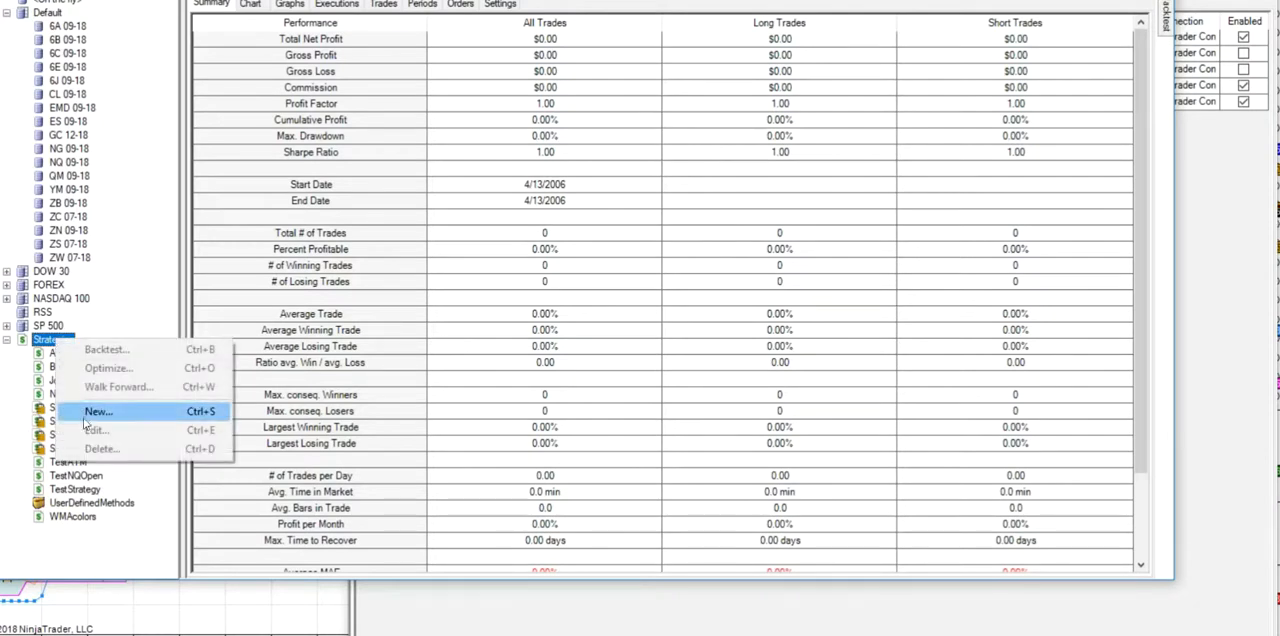
pyautogui.rightClick(42, 341)
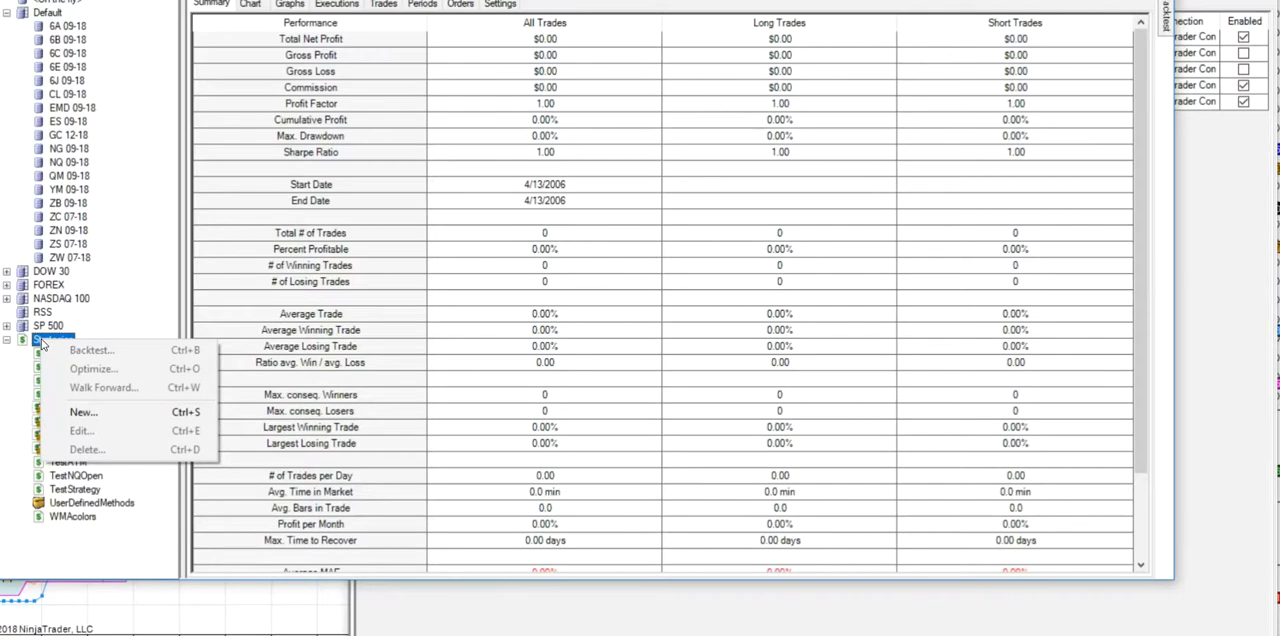
pyautogui.click(83, 413)
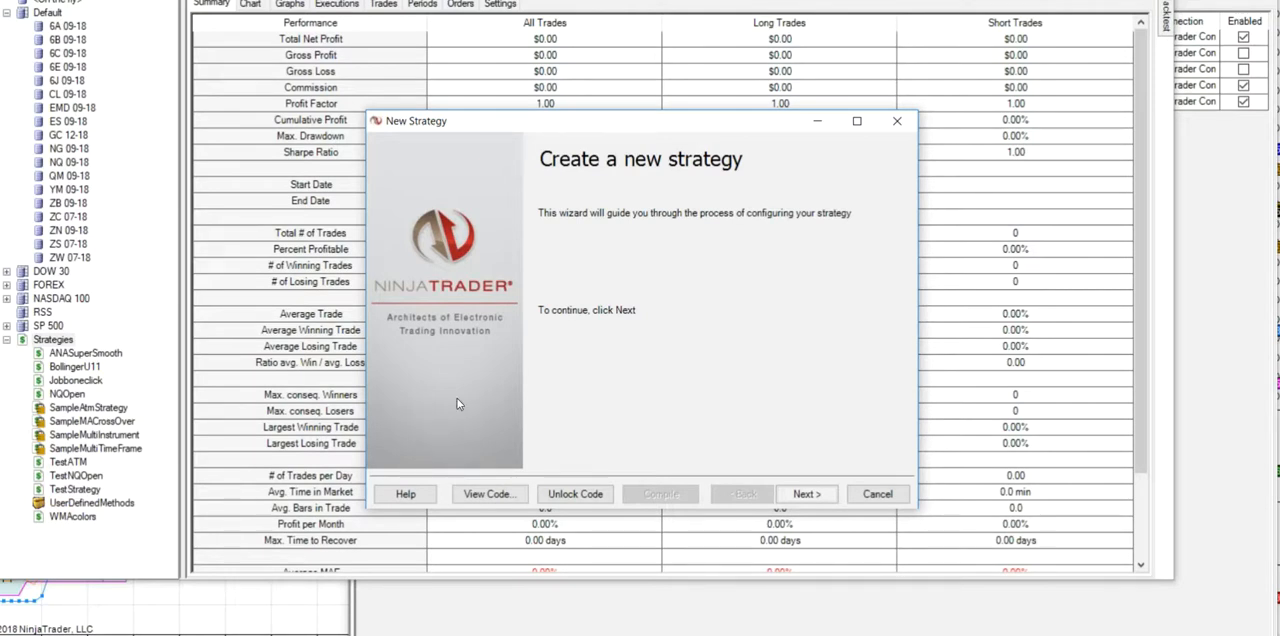
pyautogui.click(806, 494)
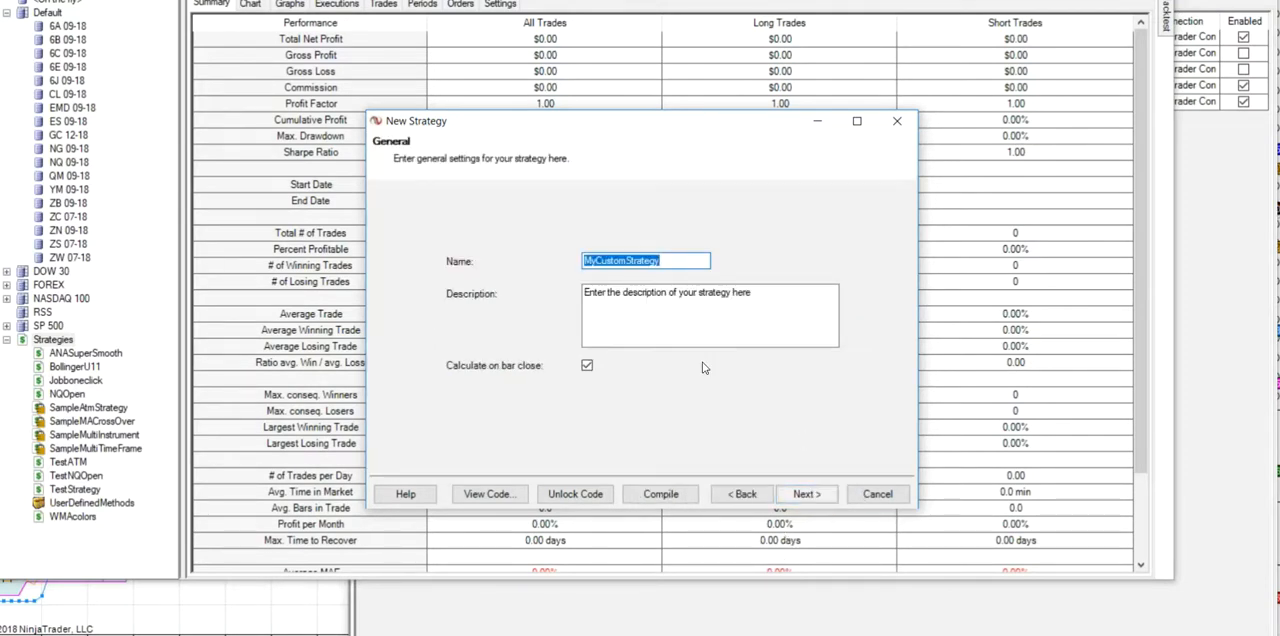
# - Name the new strategy WebinarNQOpen
pyautogui.click(676, 262)
pyautogui.moveTo(676, 262); pyautogui.dragTo(569, 252)
pyautogui.write('Webi')
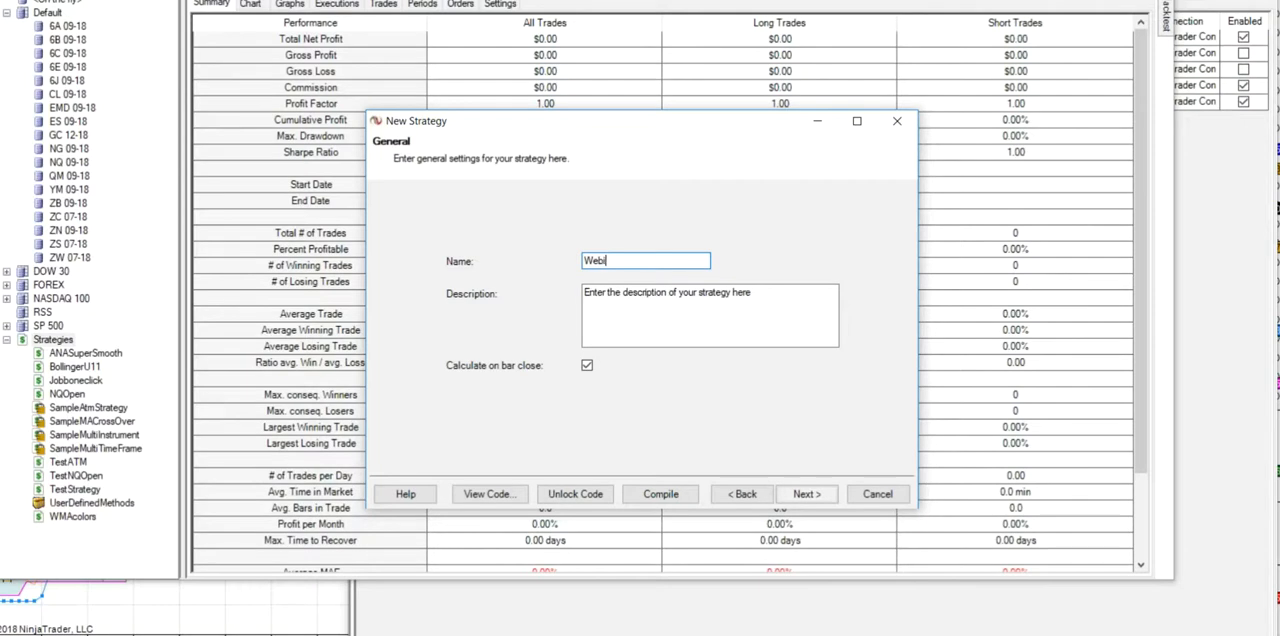
pyautogui.write('narNQOpen')
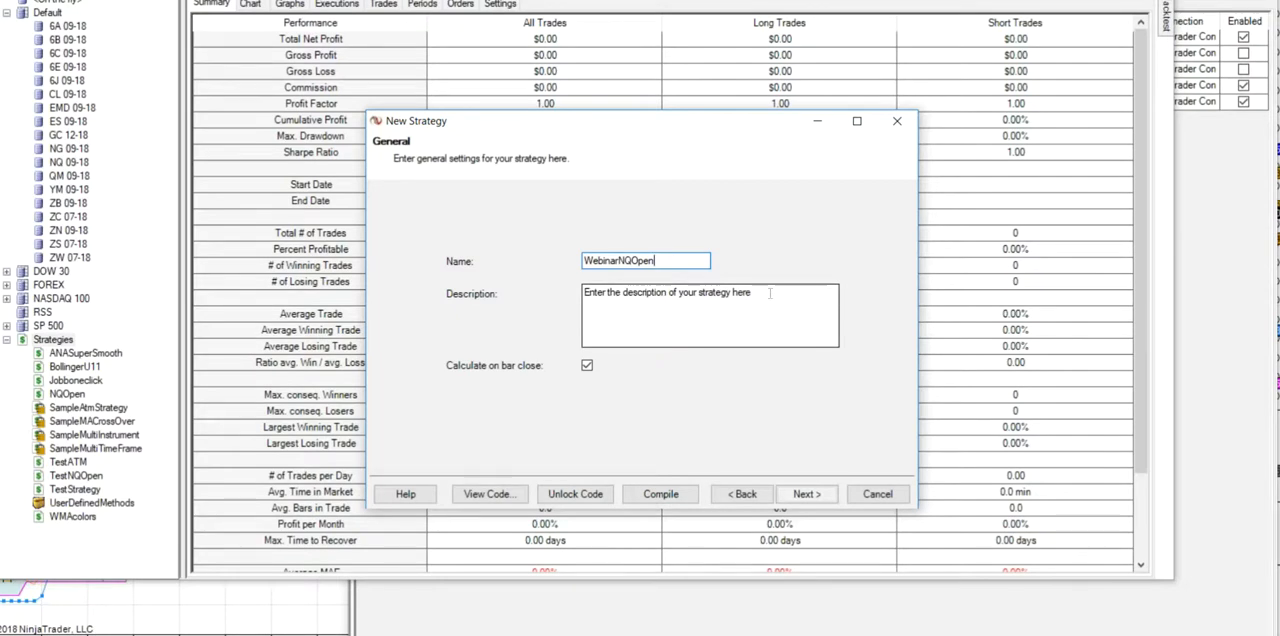
# - Replace the strategy's placeholder description with "breaking thru DynamicSR"
pyautogui.click(769, 292)
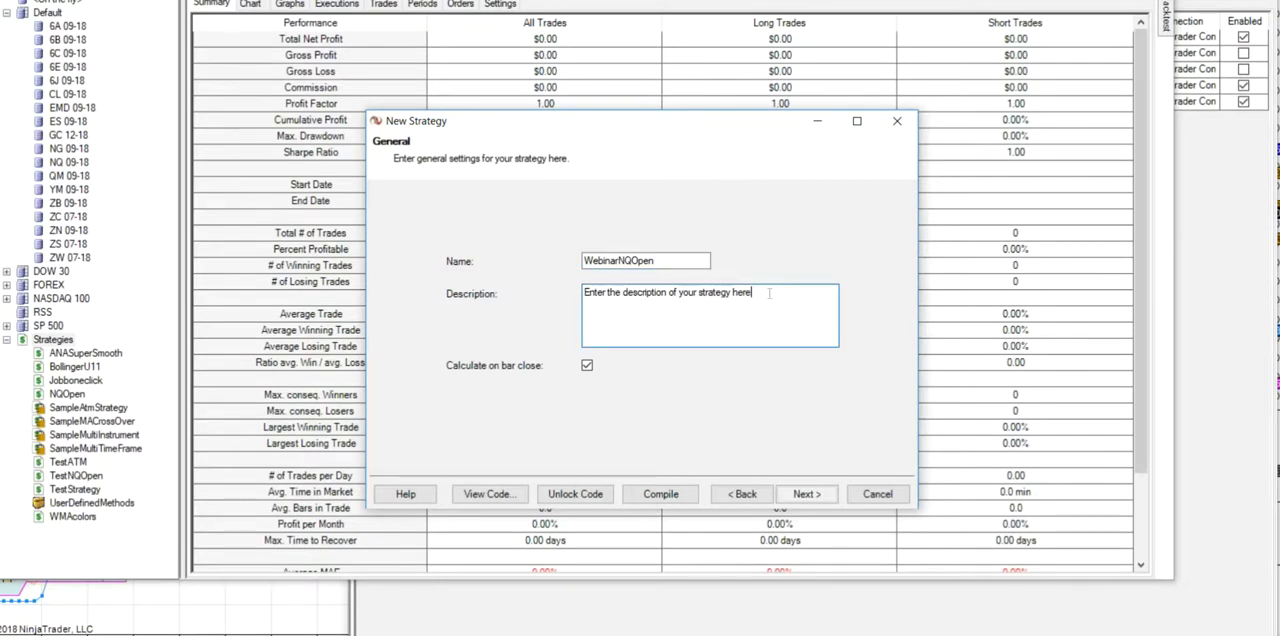
pyautogui.moveTo(769, 292); pyautogui.dragTo(560, 298)
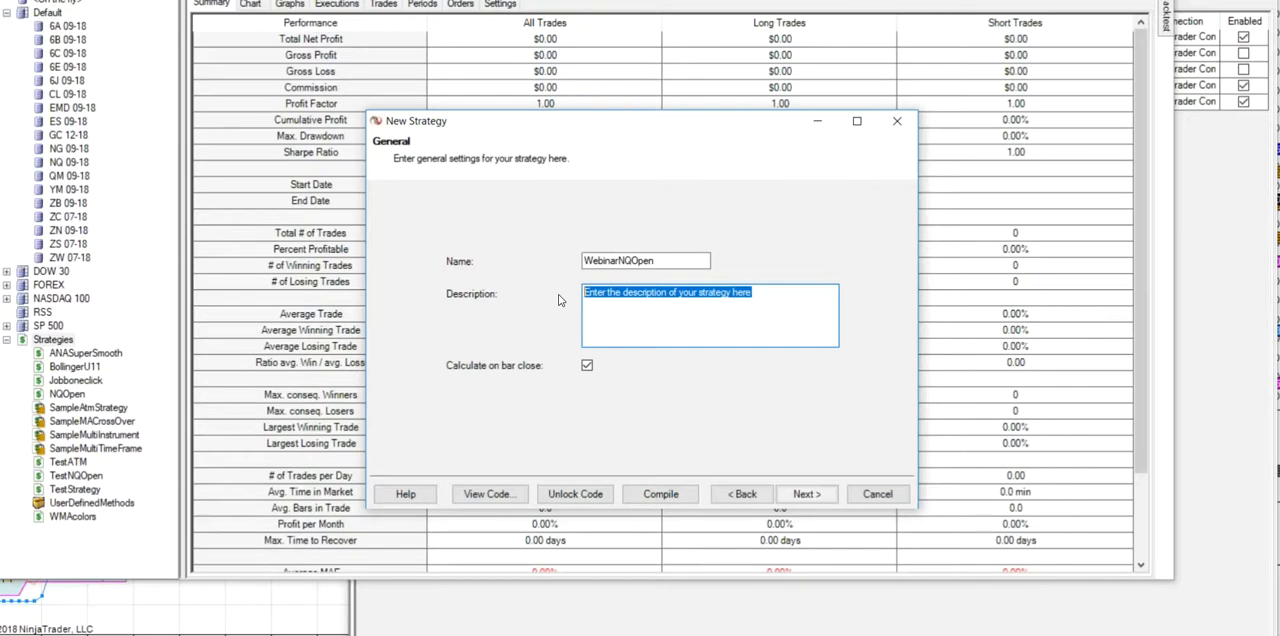
pyautogui.write('b')
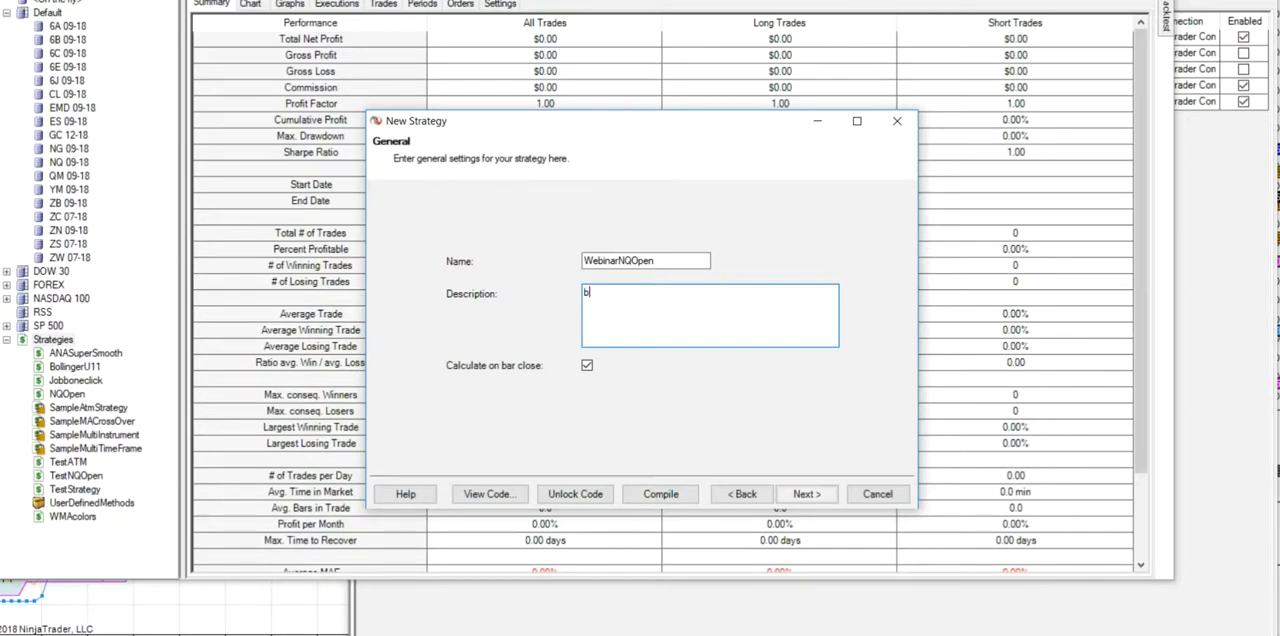
pyautogui.write('reaking thru SR')
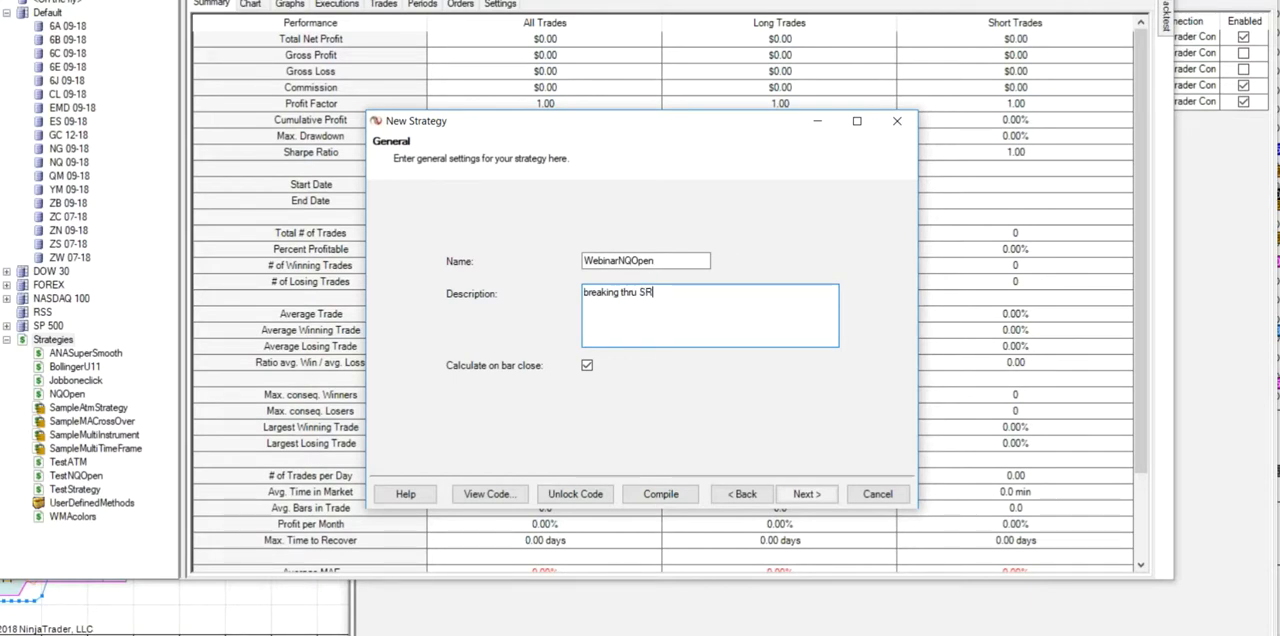
pyautogui.write('Sy')
pyautogui.press('Left')
pyautogui.press('Left')
pyautogui.write('Dynamic')
pyautogui.press('Delete')
pyautogui.press('Delete')
pyautogui.click(712, 292)
# - Proceed to the user defined inputs and add an int input named Profit with default 42 in the second row
pyautogui.click(808, 494)
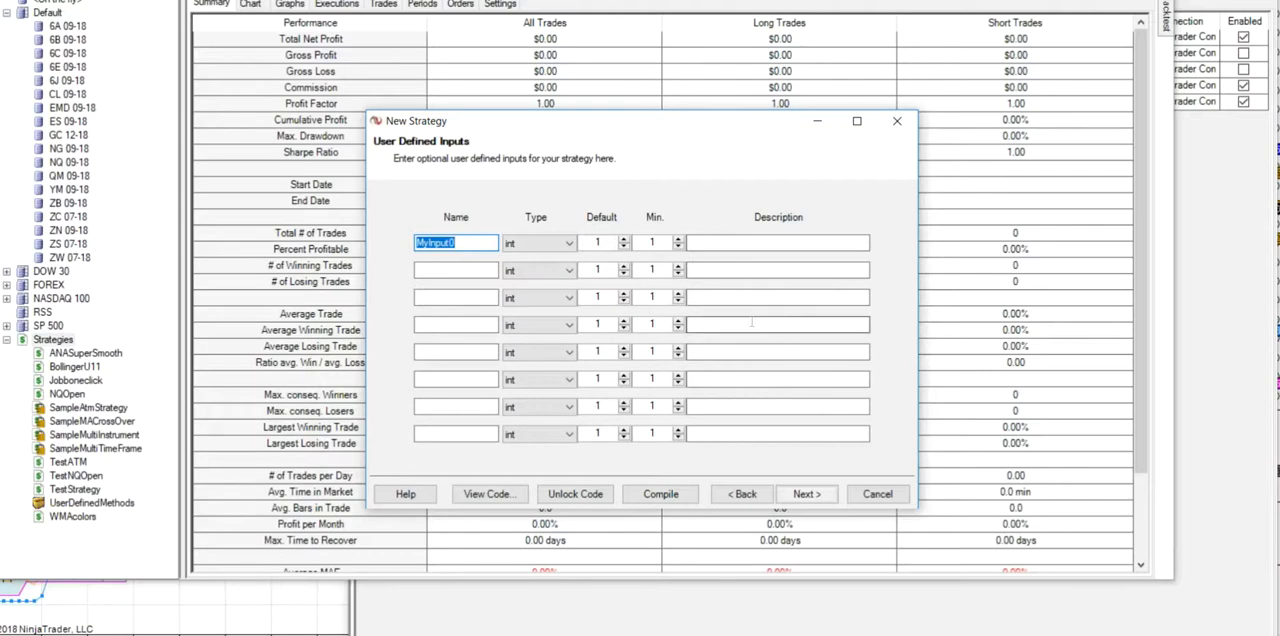
pyautogui.click(460, 272)
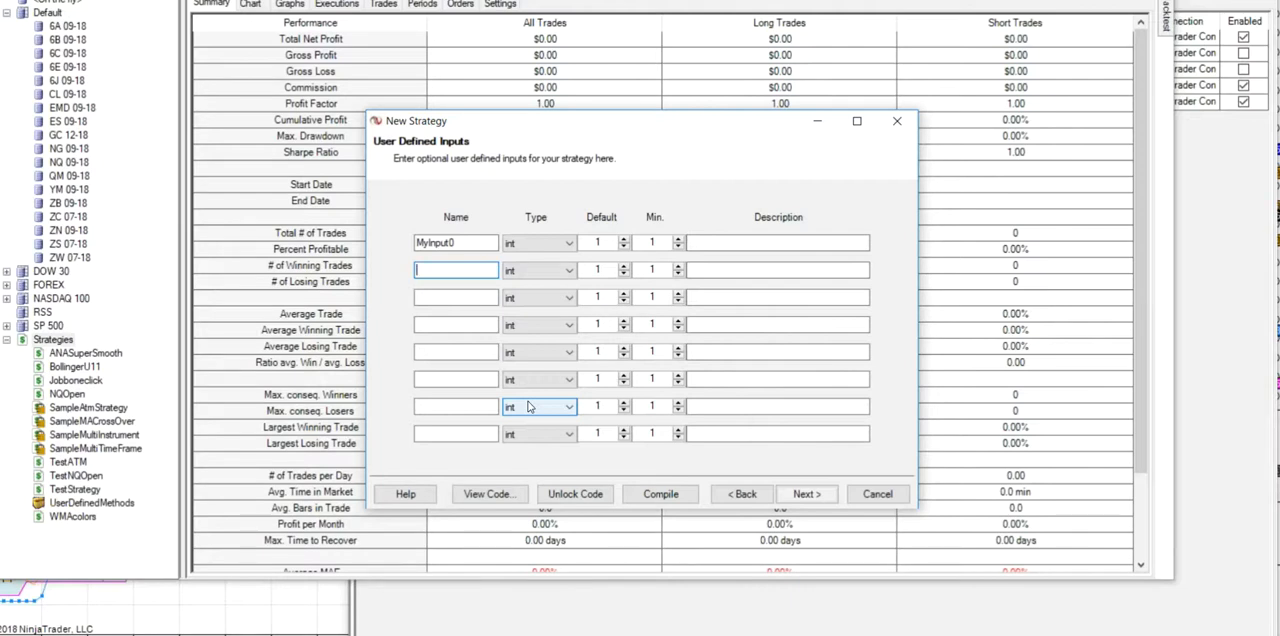
pyautogui.write('Profit')
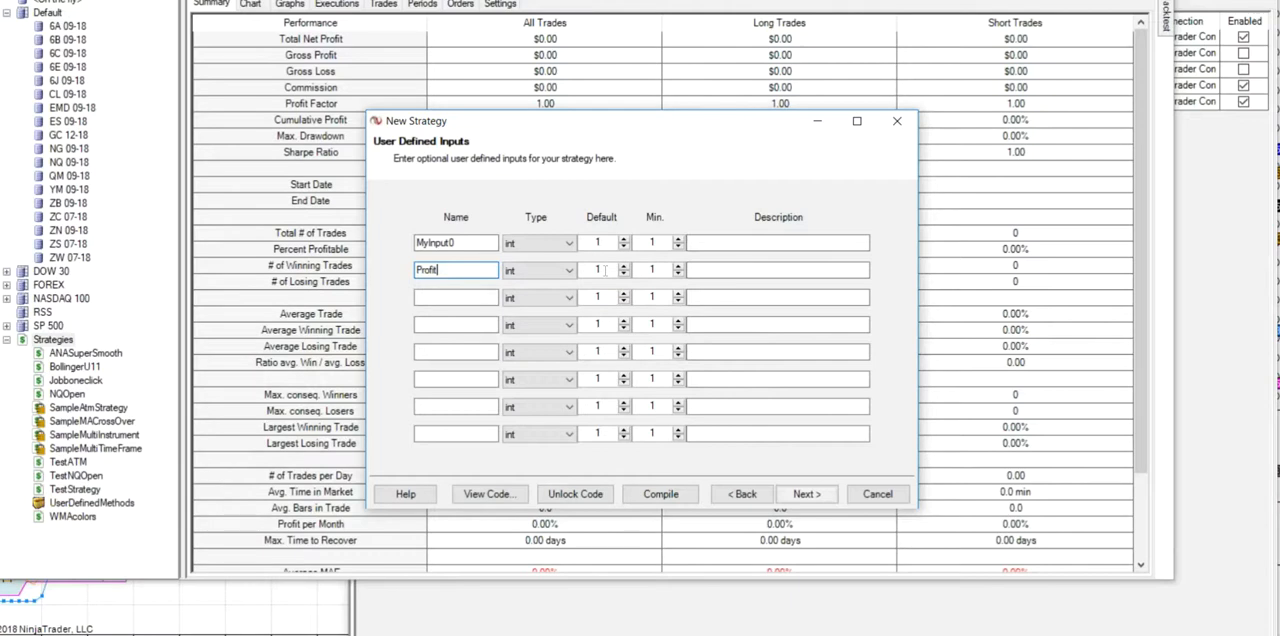
pyautogui.doubleClick(605, 269)
pyautogui.write('42')
# - Add an int input named Stop with default 28 in the third row
pyautogui.click(463, 298)
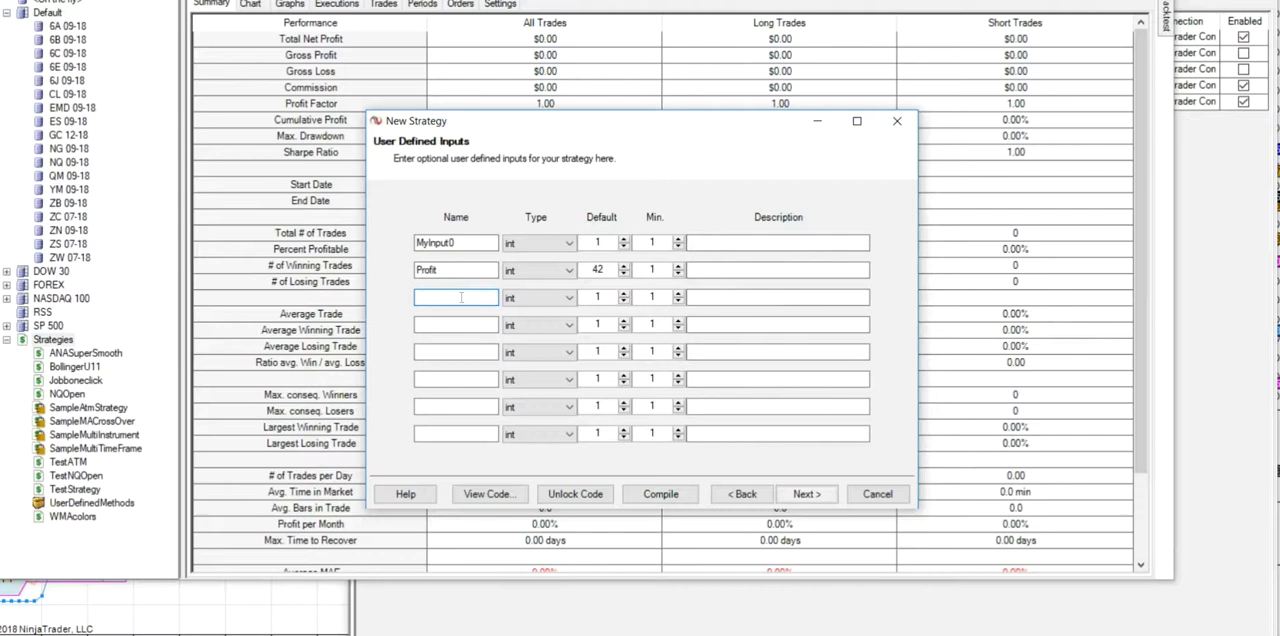
pyautogui.write('Stop')
pyautogui.moveTo(607, 297); pyautogui.dragTo(586, 298)
pyautogui.write('28')
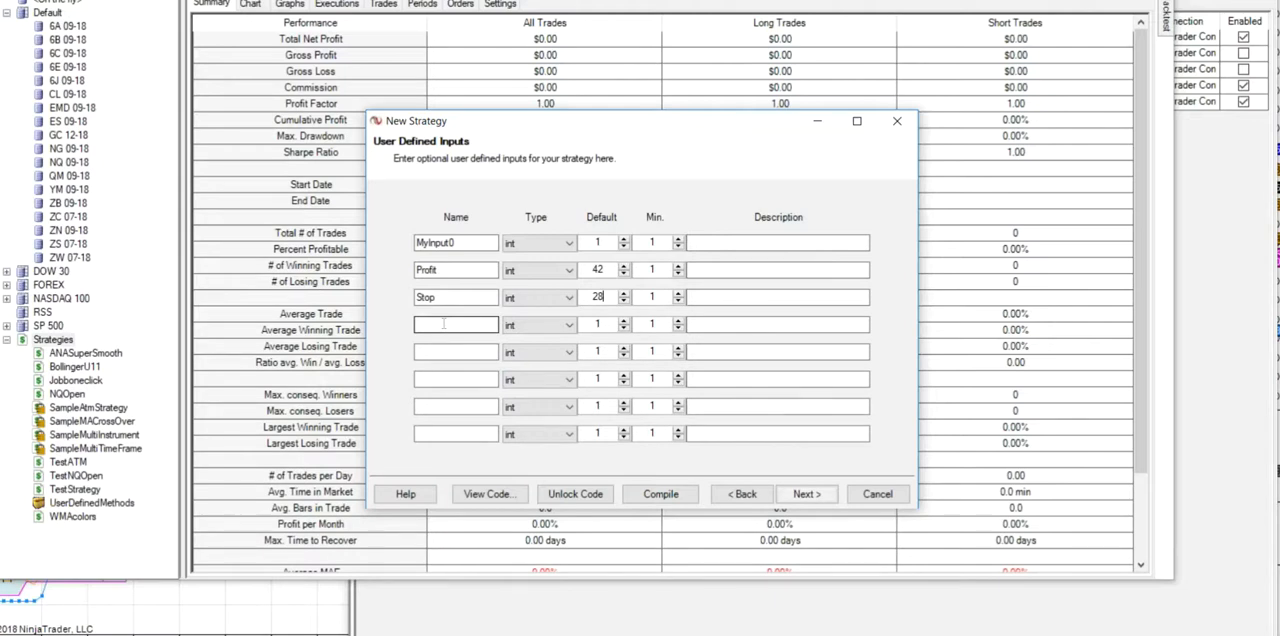
# - Add a user defined input named Dailytotal of type double with default 180
pyautogui.click(443, 323)
pyautogui.write('Dailytotla')
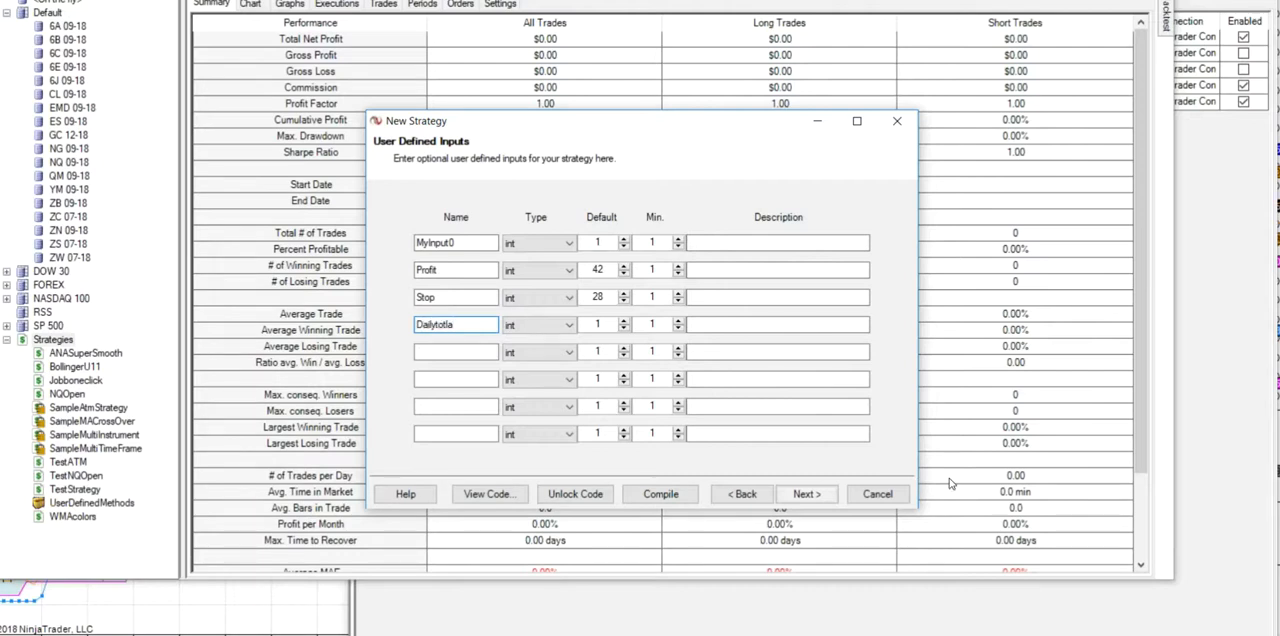
pyautogui.press('Left')
pyautogui.write('a')
pyautogui.press('Right')
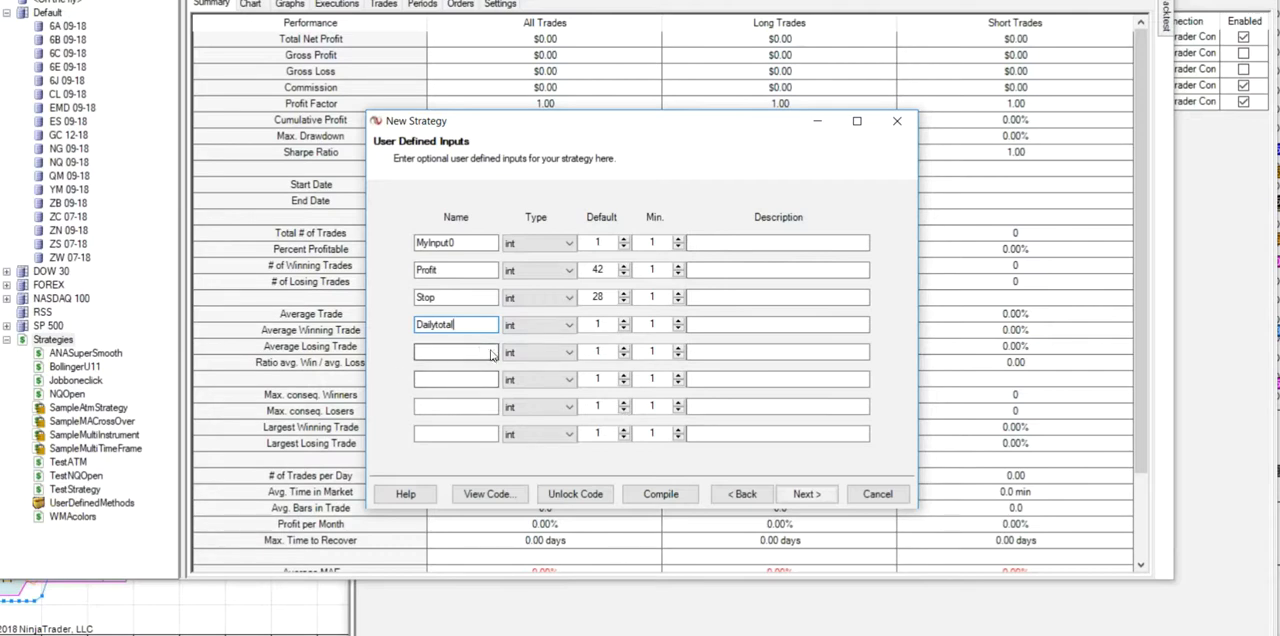
pyautogui.click(573, 330)
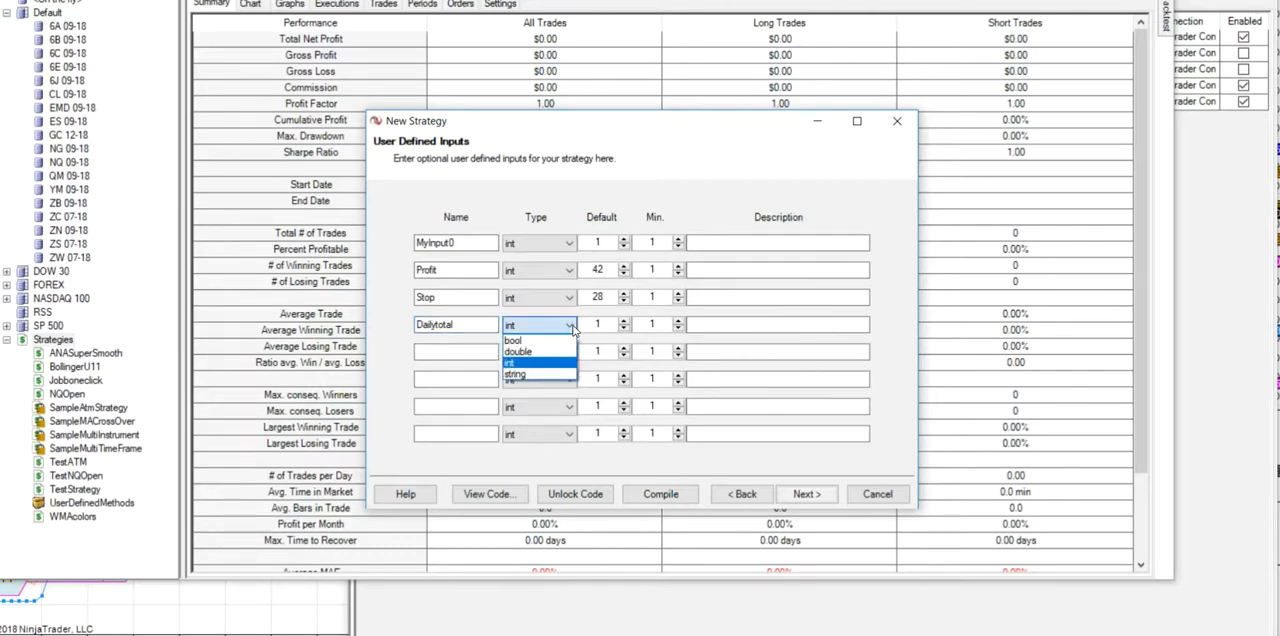
pyautogui.click(536, 352)
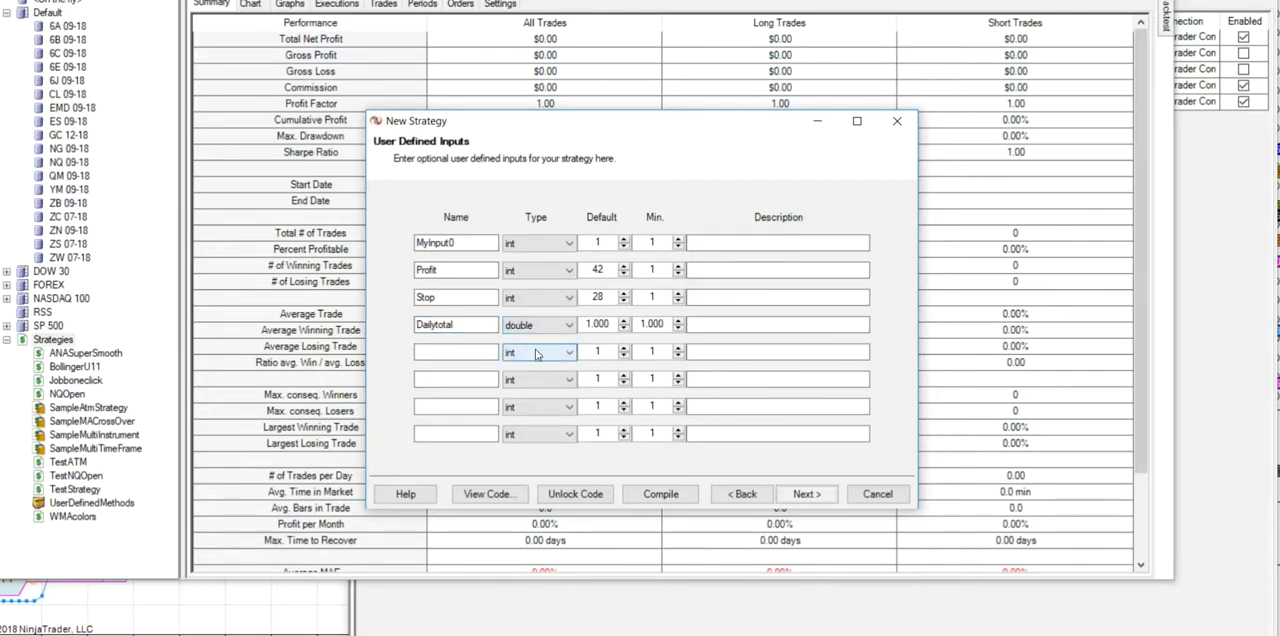
pyautogui.doubleClick(588, 323)
pyautogui.write('180')
# - Add a user defined input named Dailyloss of type double with default -180
pyautogui.click(429, 352)
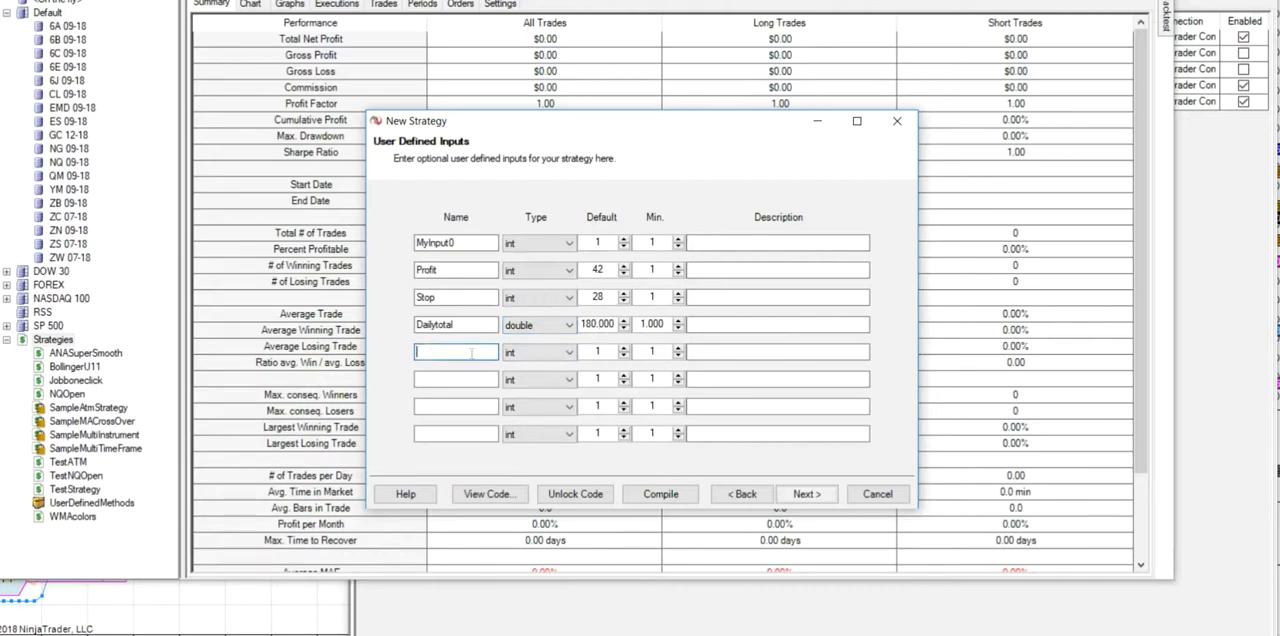
pyautogui.write('D')
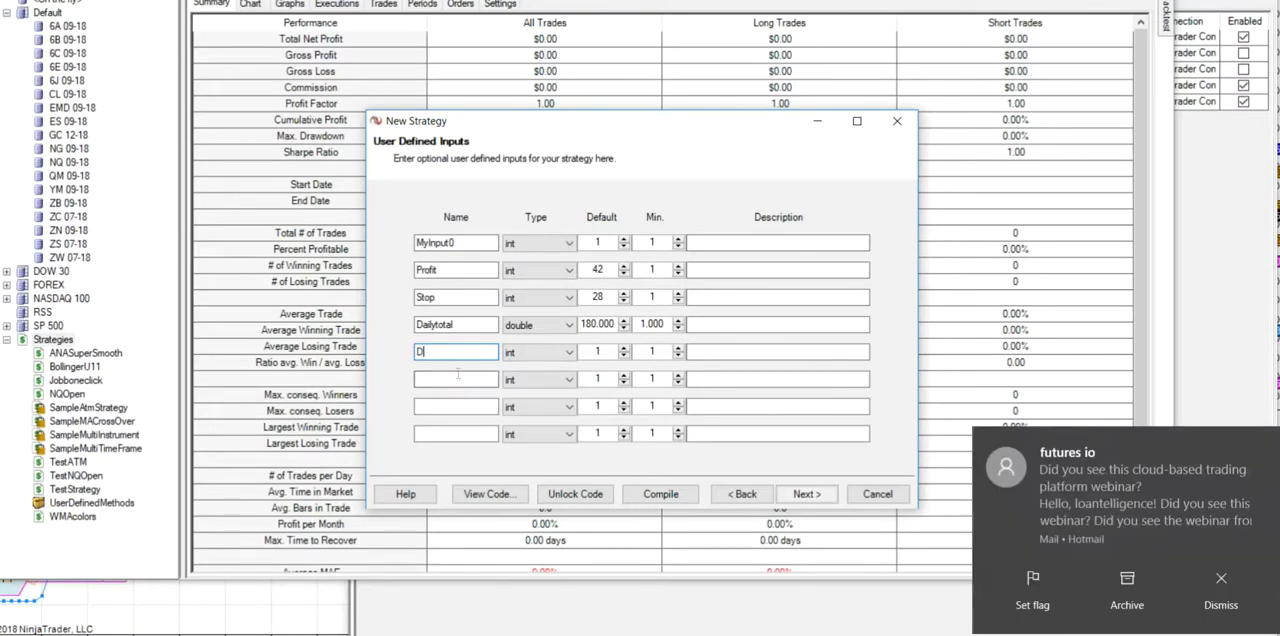
pyautogui.write('ailyloss')
pyautogui.click(570, 353)
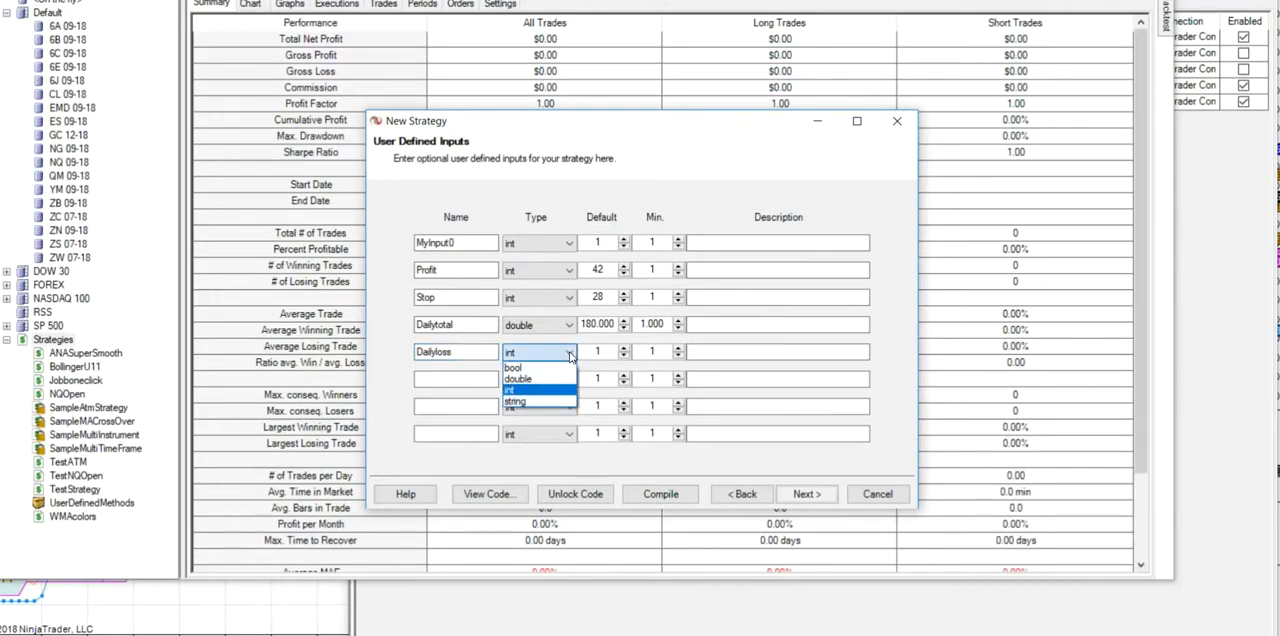
pyautogui.click(530, 379)
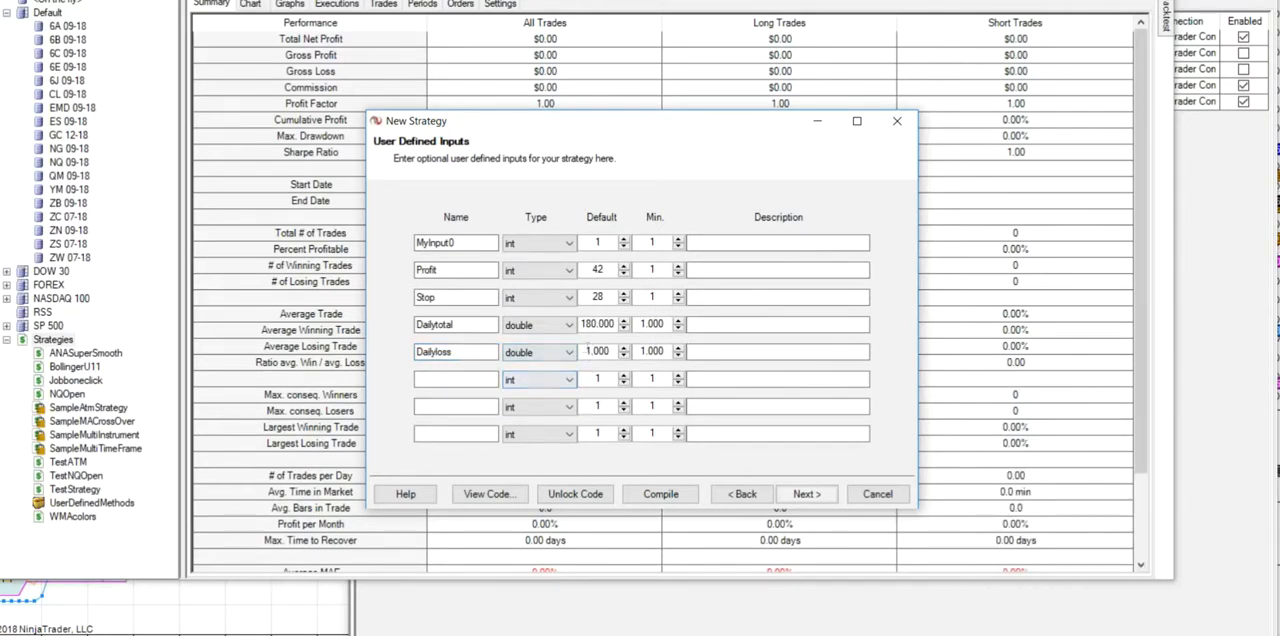
pyautogui.moveTo(588, 351); pyautogui.dragTo(584, 351)
pyautogui.write('180')
pyautogui.write('-')
# - Set the minimum of the Dailyloss input to -500
pyautogui.click(642, 351)
pyautogui.write('-50')
pyautogui.press('Delete')
pyautogui.press('Delete')
pyautogui.write('0')
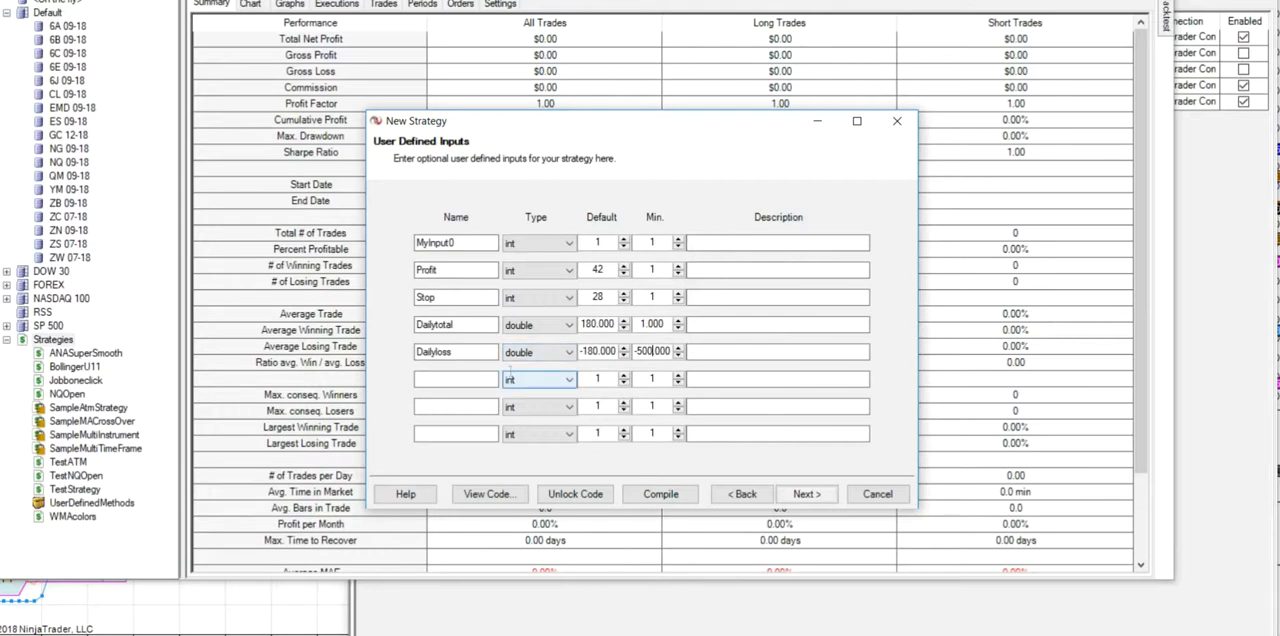
# - Add an int input named SRParm with default 14 below Dailyloss
pyautogui.click(437, 380)
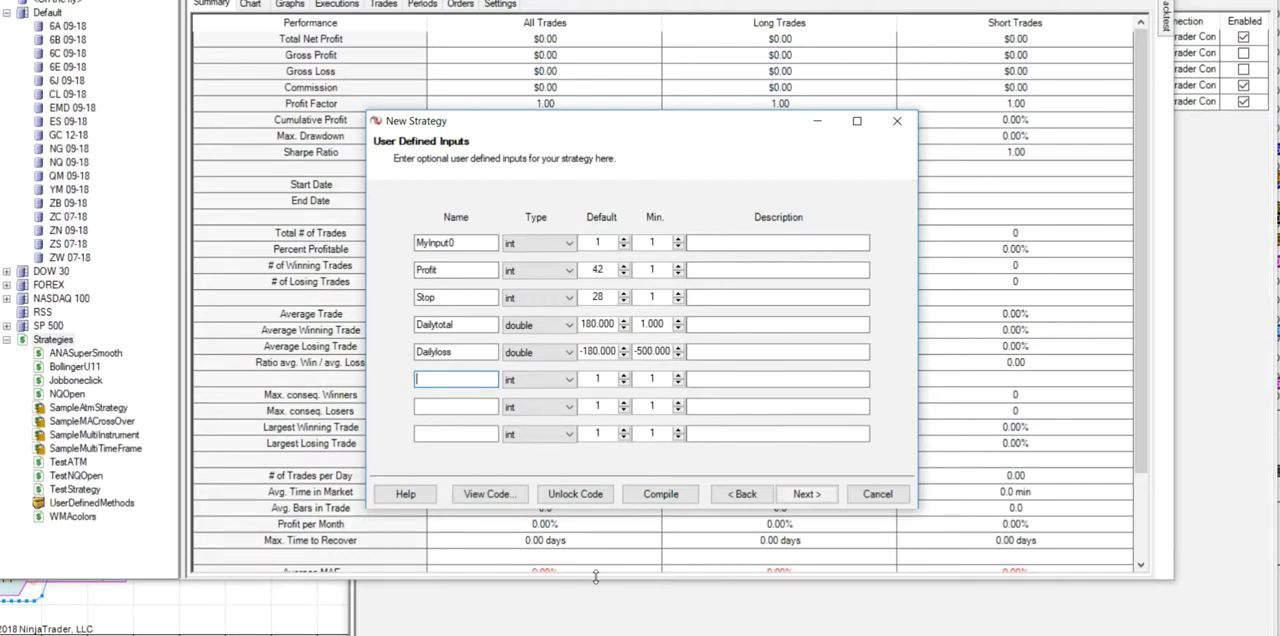
pyautogui.write('SRParm')
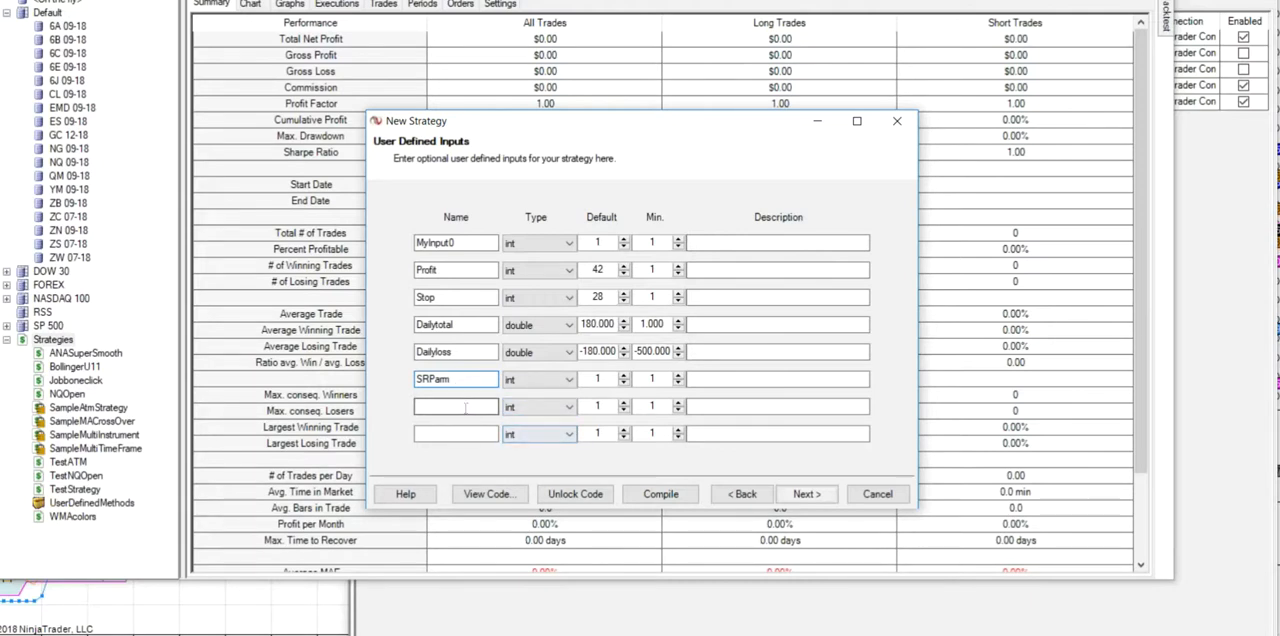
pyautogui.doubleClick(604, 379)
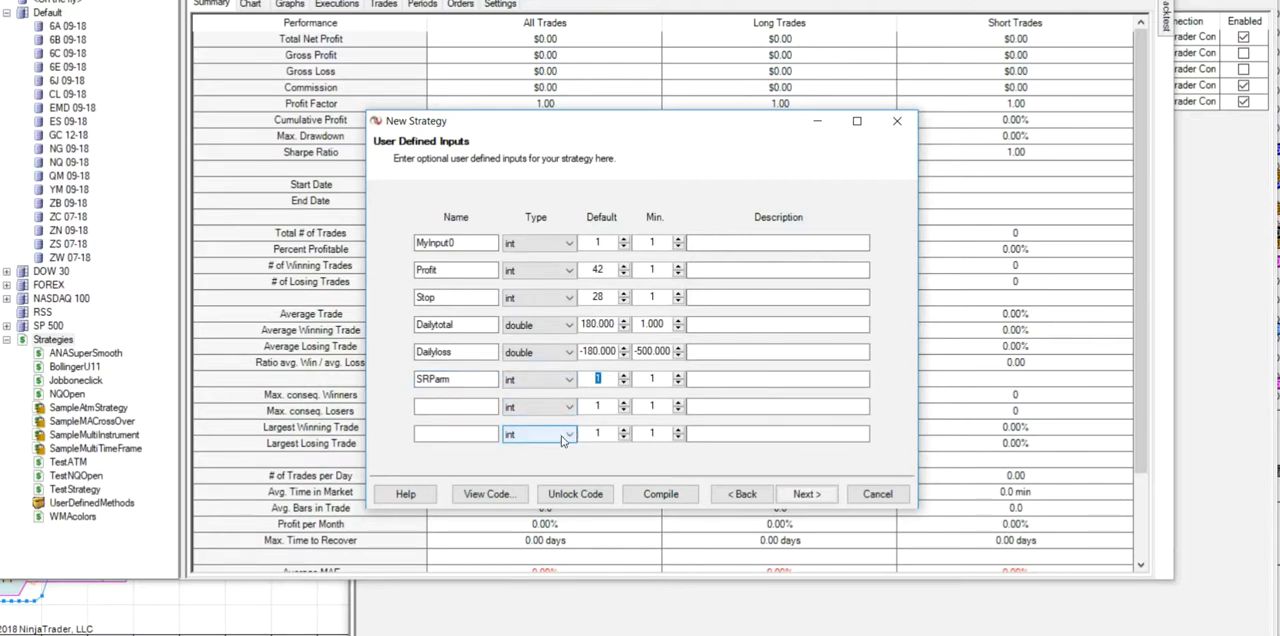
pyautogui.write('14')
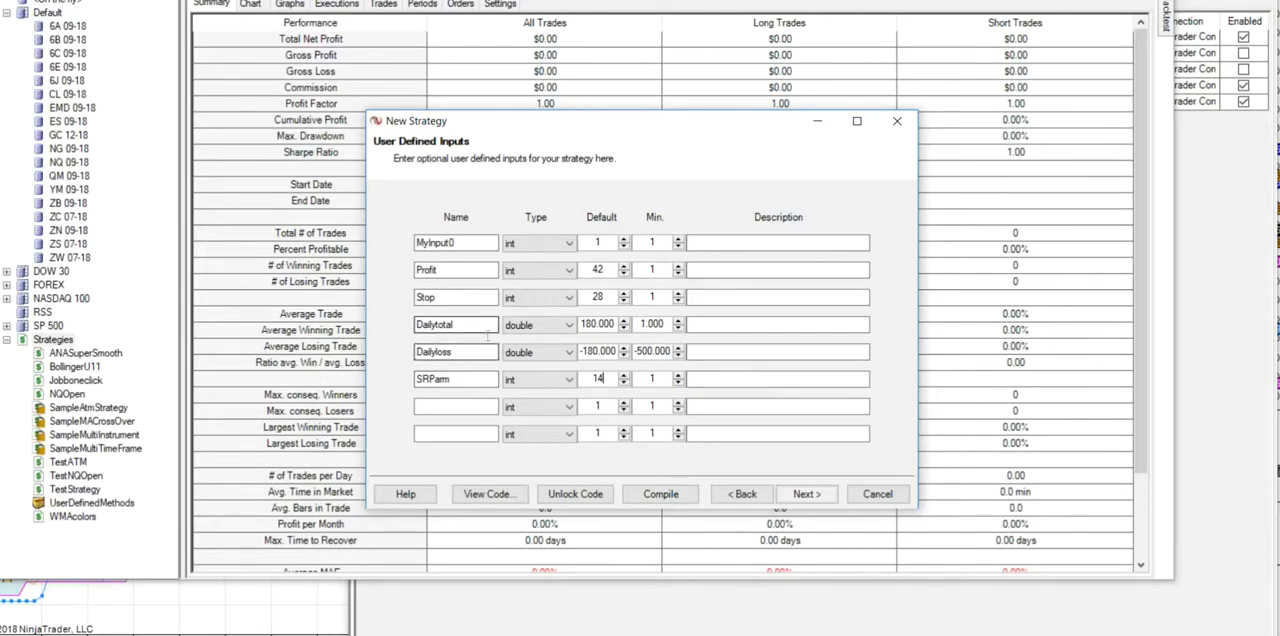
# - Proceed to the conditions and actions and start a Set 1 condition with Time series and the > operator
pyautogui.click(810, 495)
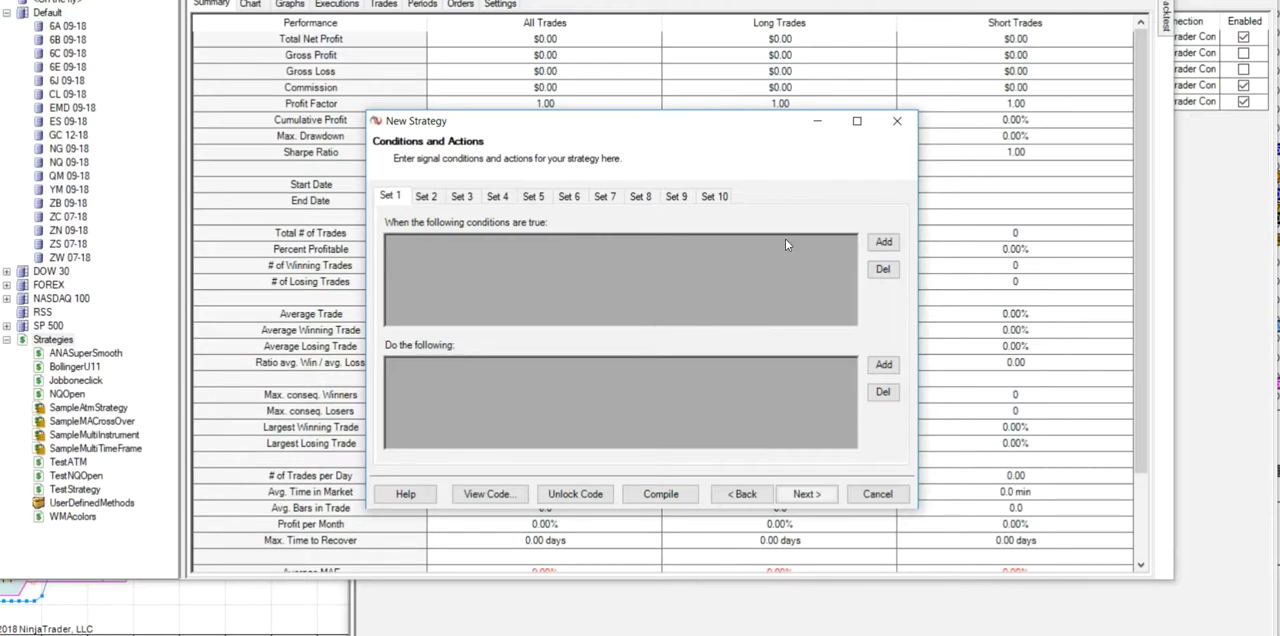
pyautogui.click(885, 250)
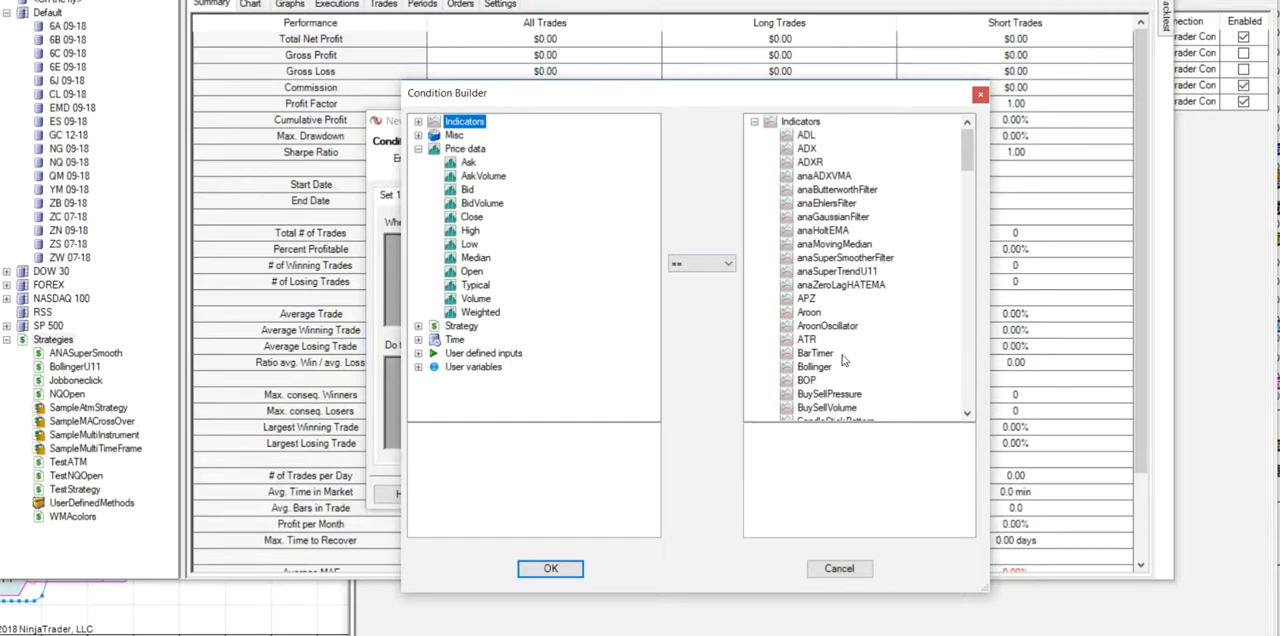
pyautogui.click(729, 264)
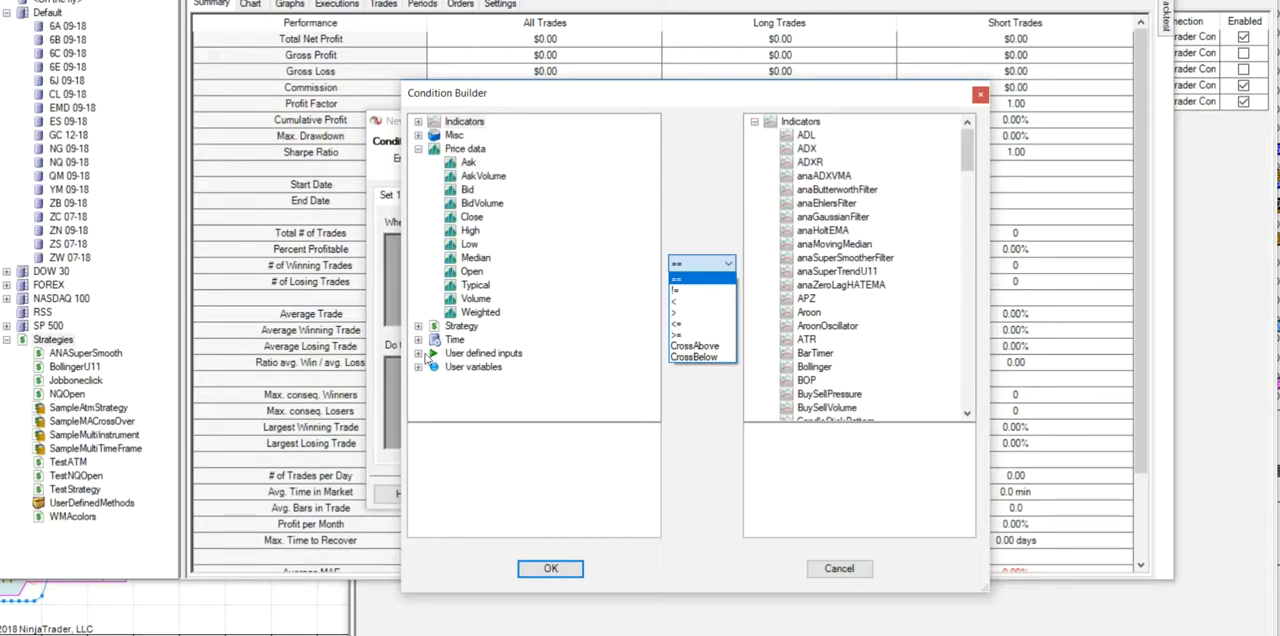
pyautogui.click(418, 341)
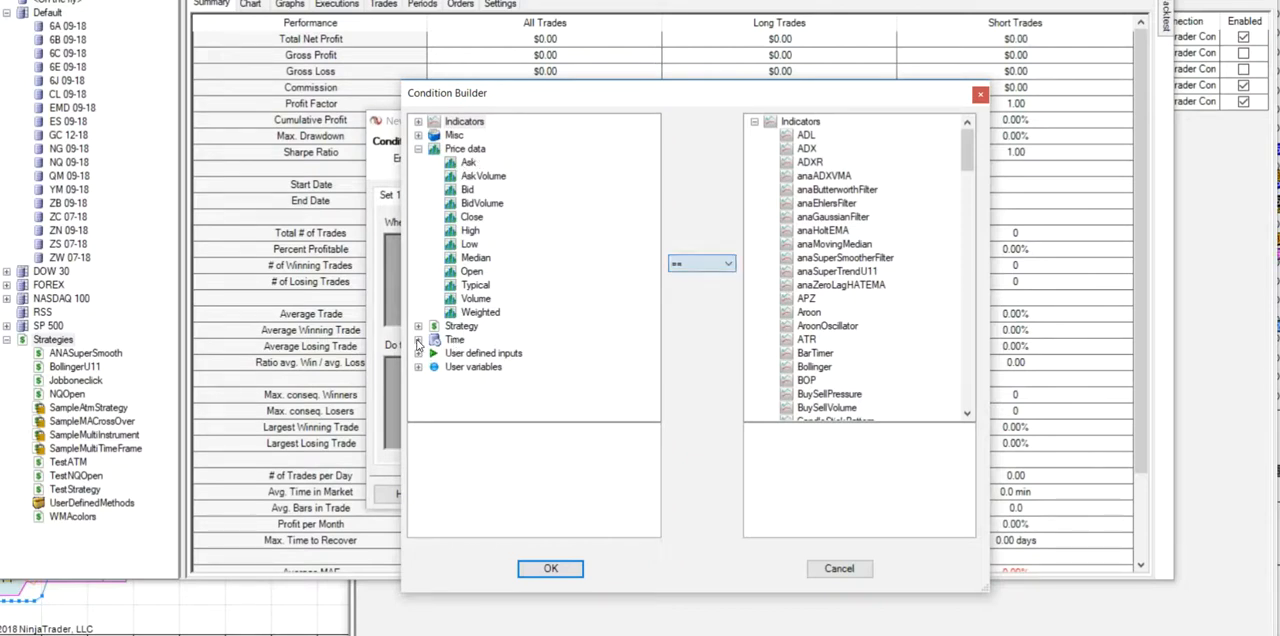
pyautogui.click(418, 341)
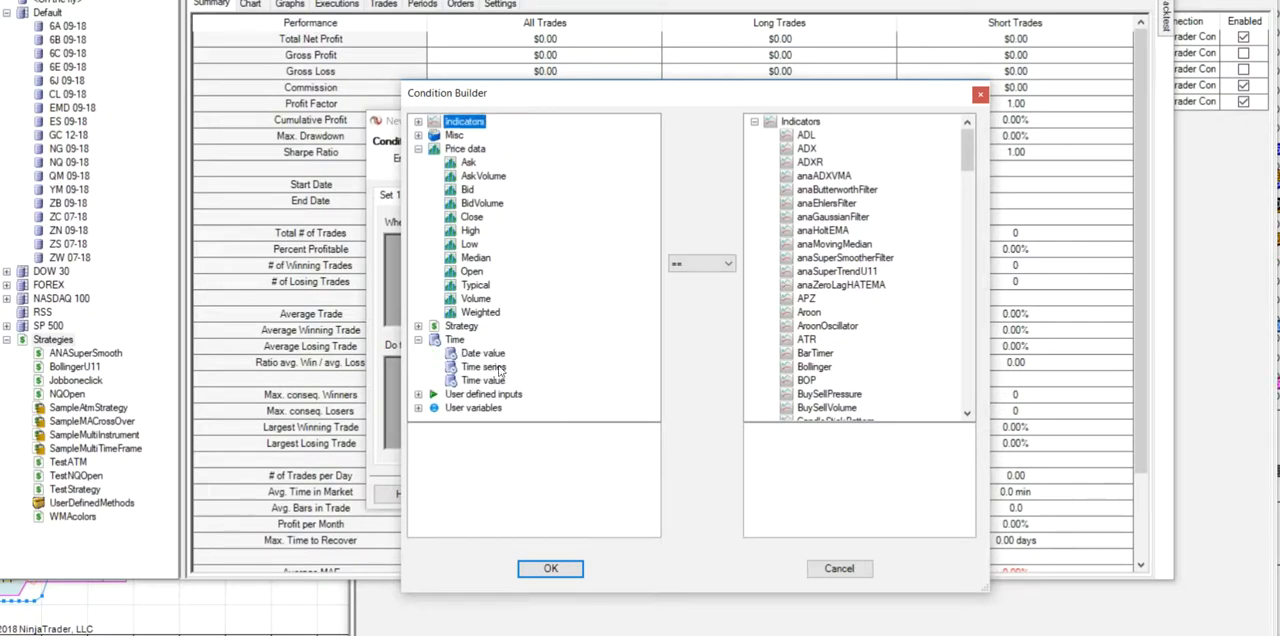
pyautogui.click(484, 367)
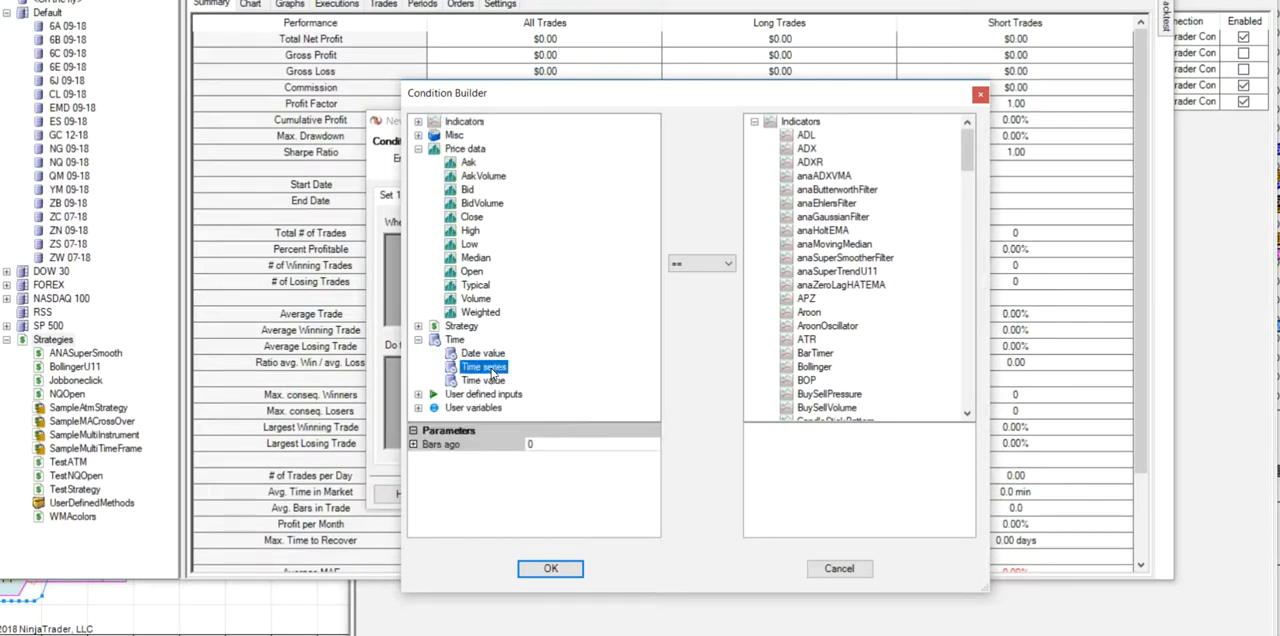
pyautogui.click(729, 264)
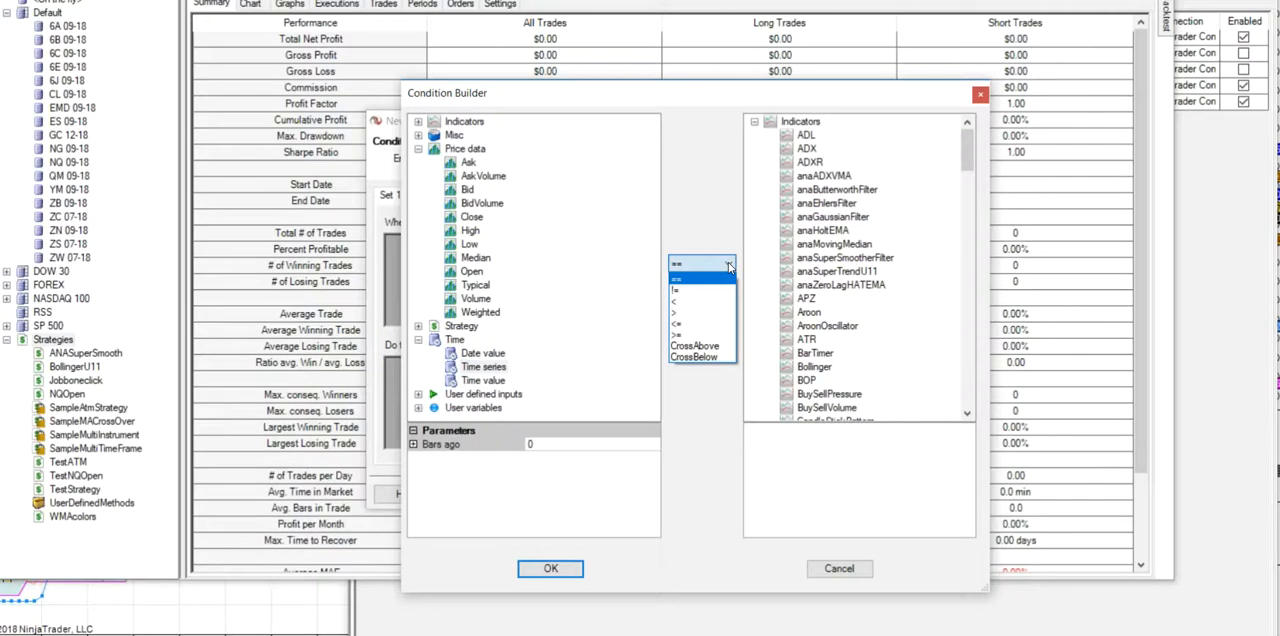
pyautogui.click(685, 313)
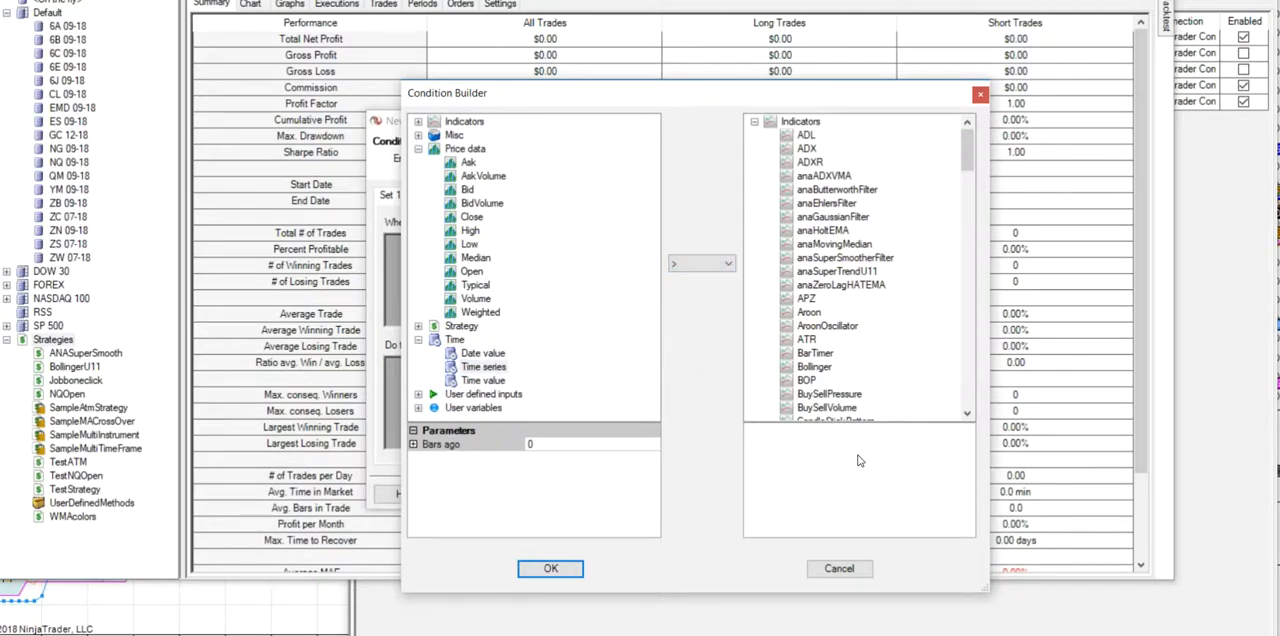
# - Compare the time series with a Time value of 9:31 AM and accept the condition
pyautogui.moveTo(968, 163); pyautogui.dragTo(968, 415)
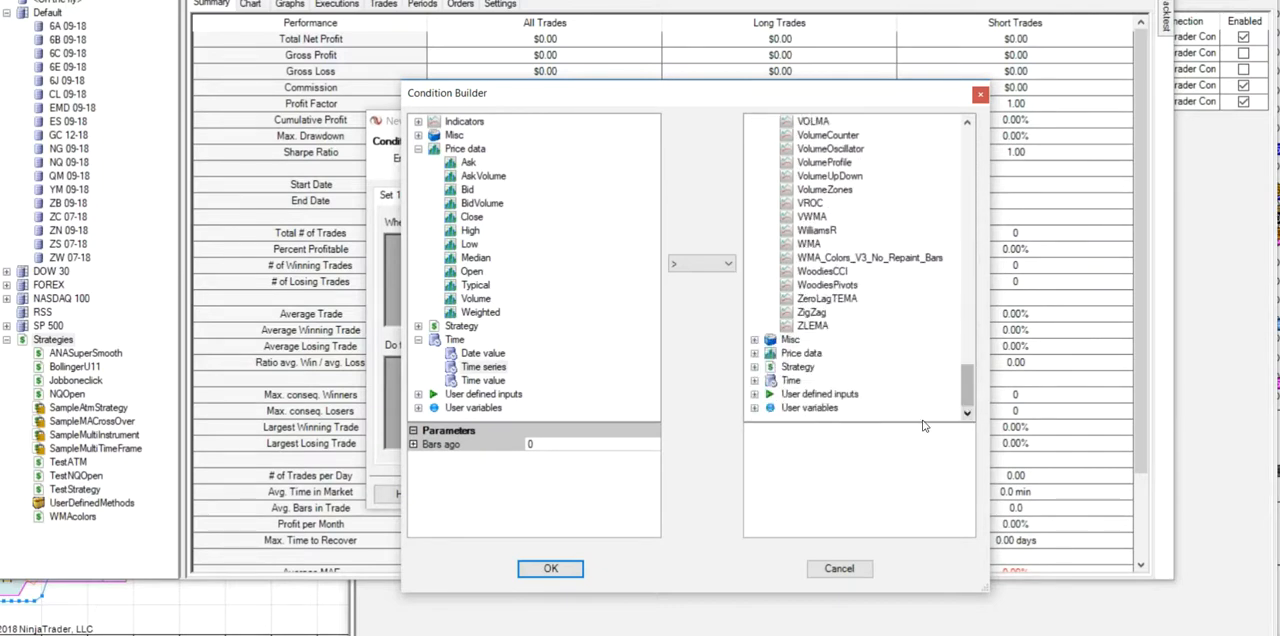
pyautogui.click(755, 381)
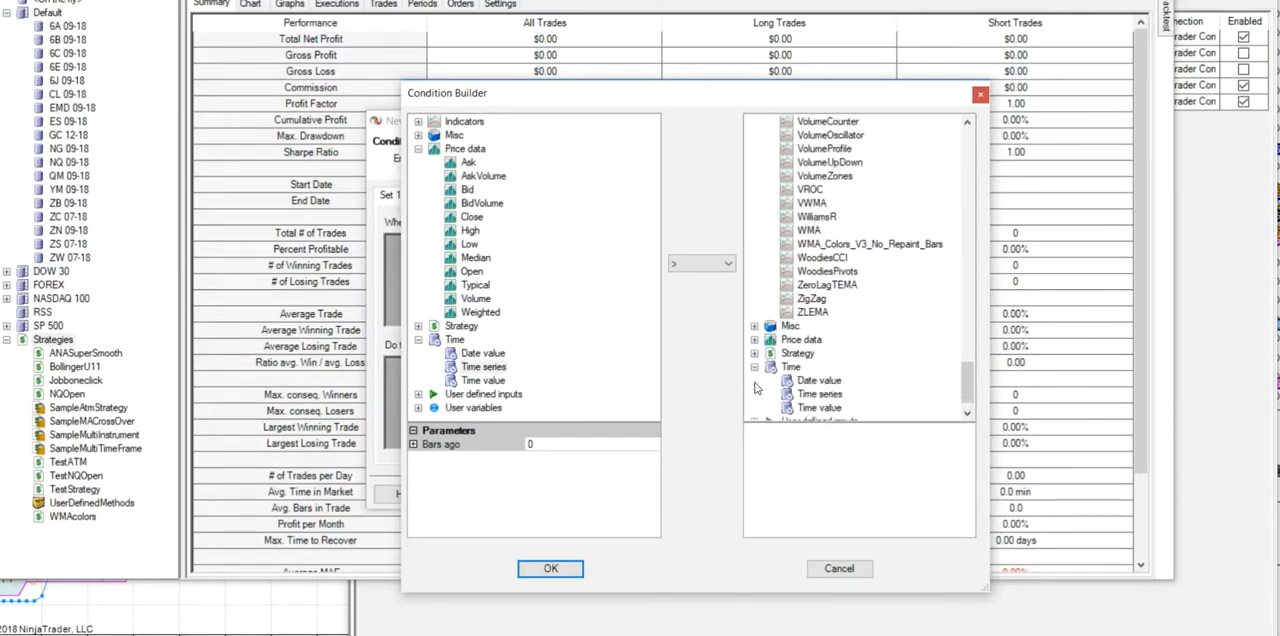
pyautogui.click(836, 408)
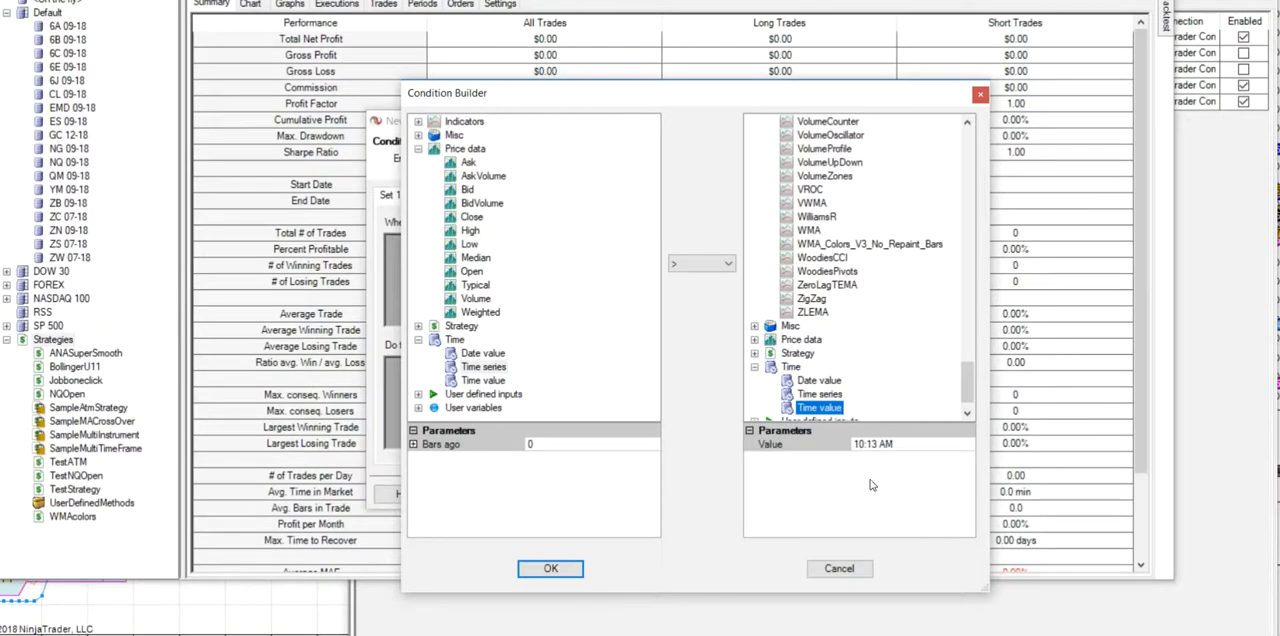
pyautogui.click(860, 446)
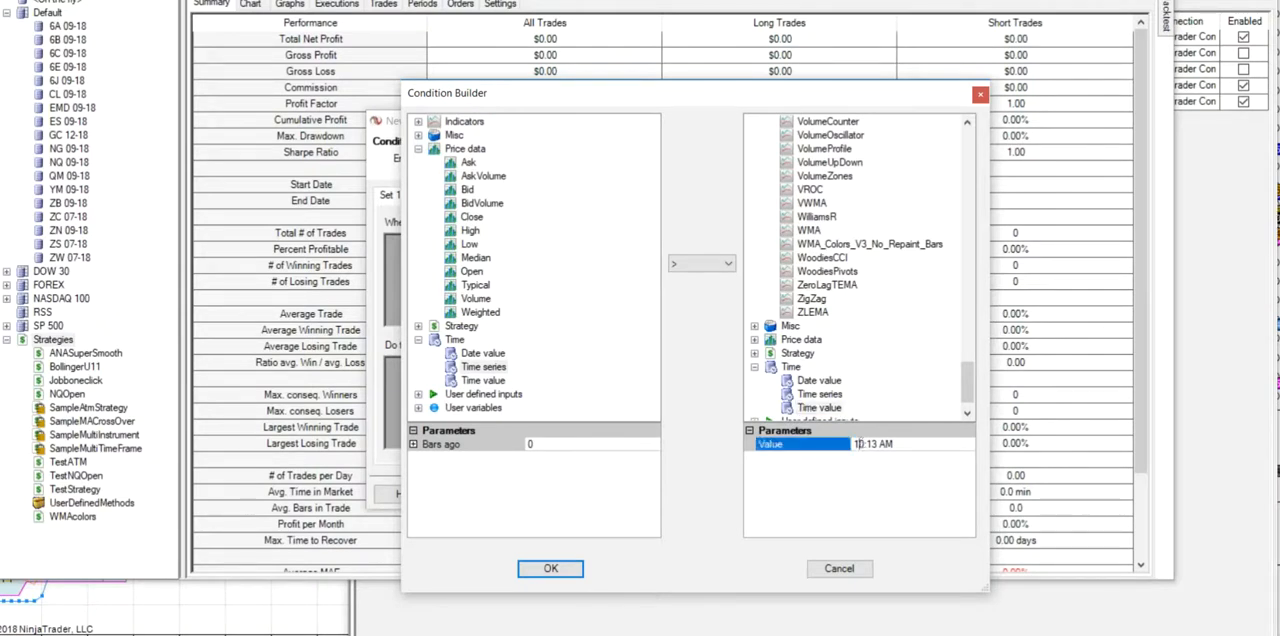
pyautogui.doubleClick(858, 444)
pyautogui.write('9')
pyautogui.press('Right')
pyautogui.press('Right')
pyautogui.write('31')
pyautogui.press('BackSpace')
pyautogui.press('Delete')
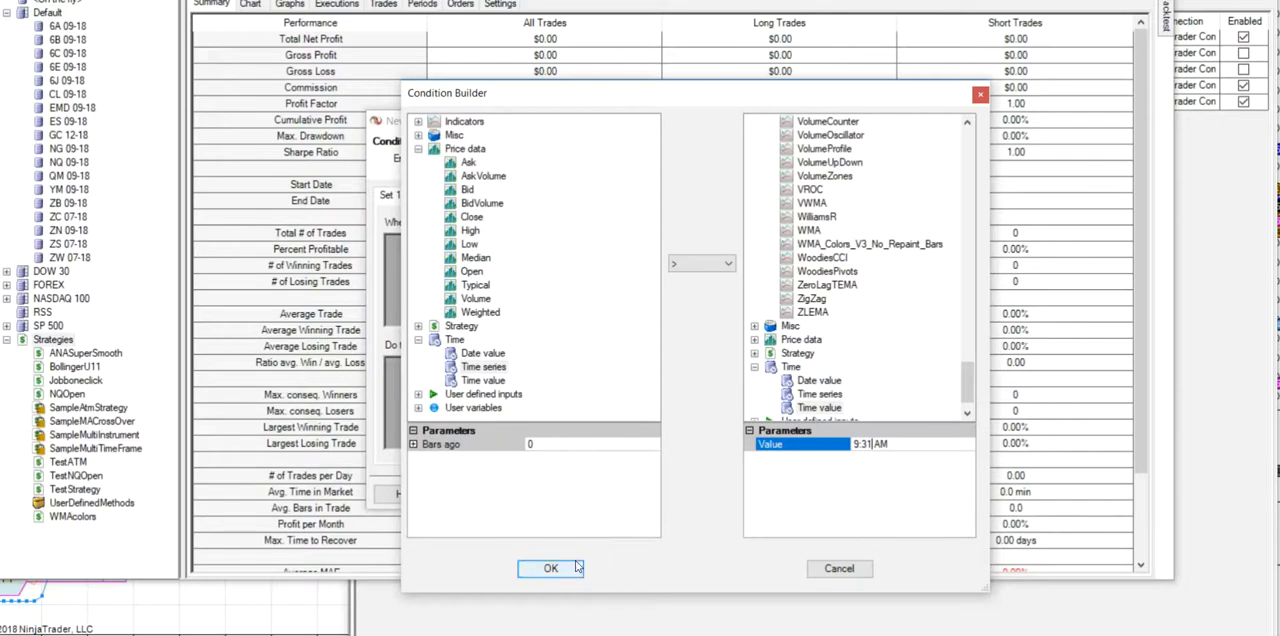
pyautogui.click(560, 571)
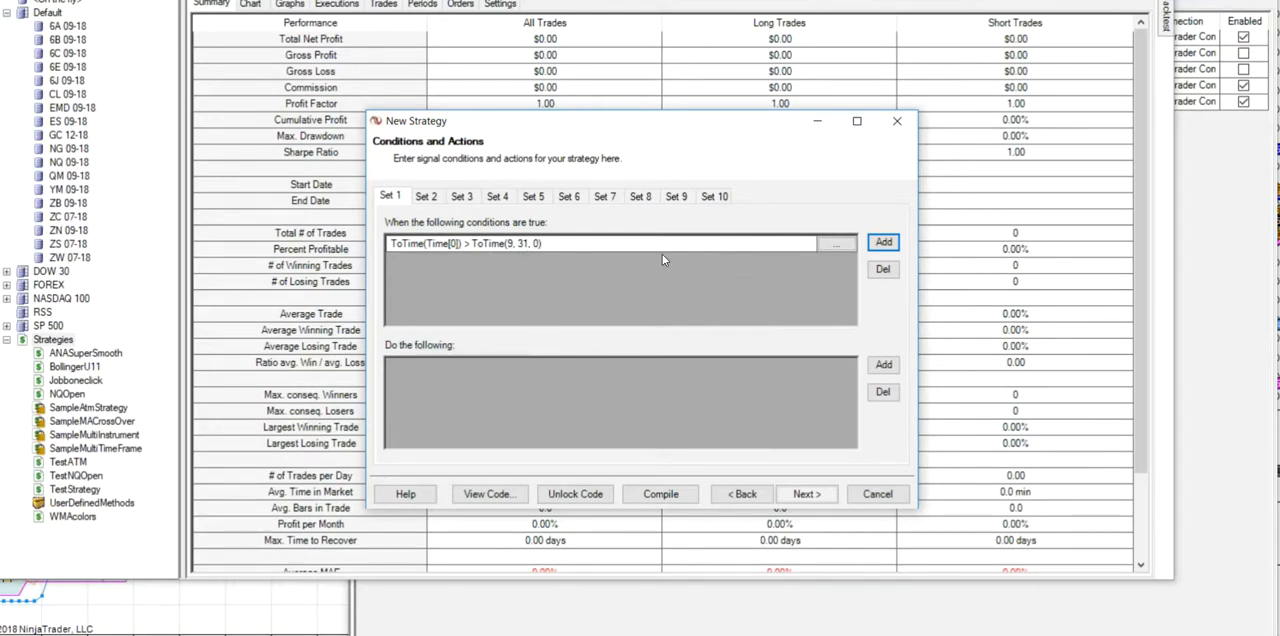
# - Start a second Set 1 condition with Time series and the < operator
pyautogui.click(884, 243)
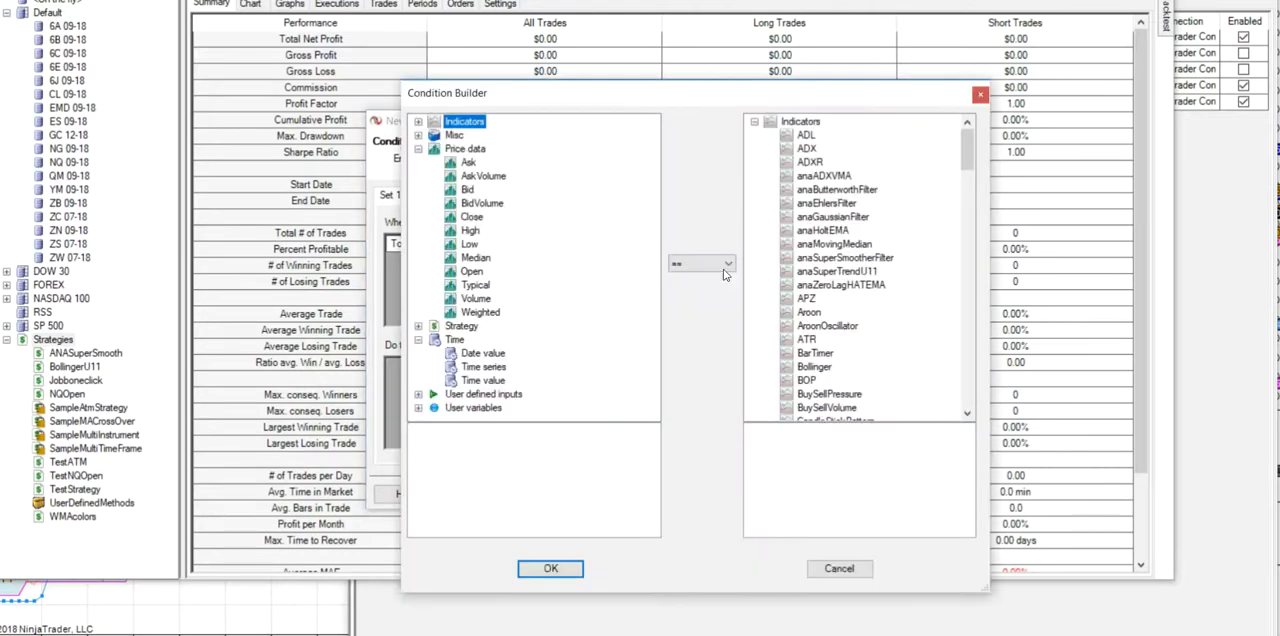
pyautogui.click(488, 367)
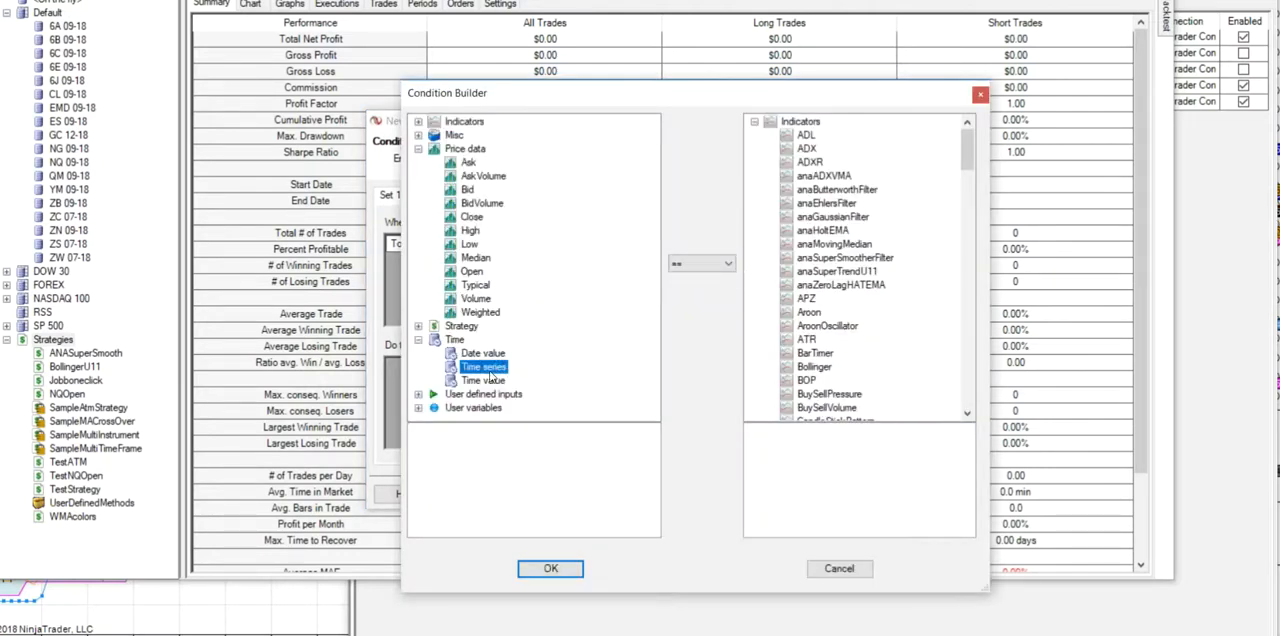
pyautogui.click(730, 264)
pyautogui.click(678, 308)
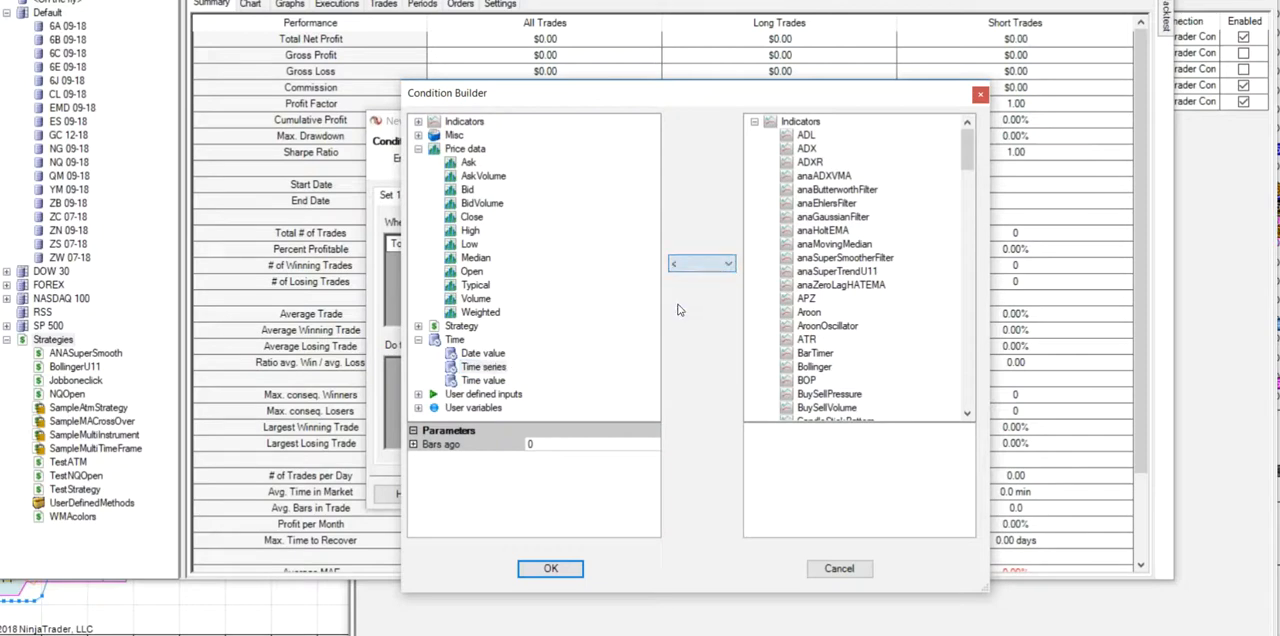
# - Compare the time series with a Time value of 9:42 AM and accept the second condition
pyautogui.moveTo(967, 158); pyautogui.dragTo(966, 405)
pyautogui.click(833, 383)
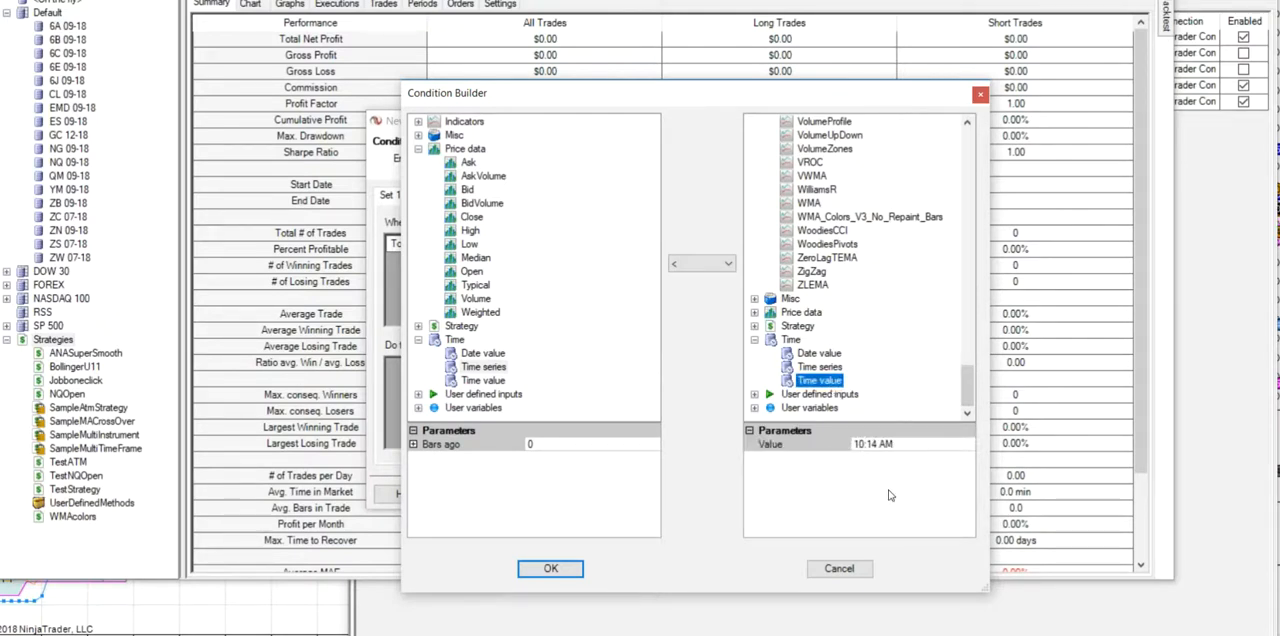
pyautogui.click(861, 450)
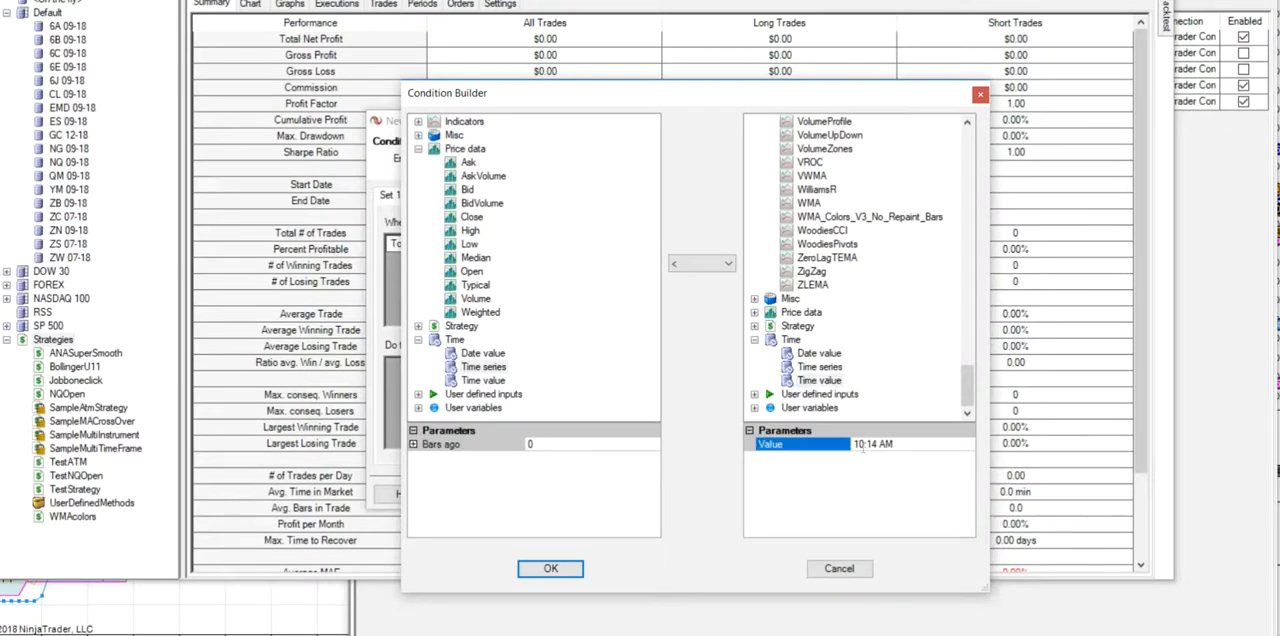
pyautogui.click(860, 444)
pyautogui.write('9')
pyautogui.write('42')
pyautogui.press('Delete')
pyautogui.press('Delete')
pyautogui.click(556, 570)
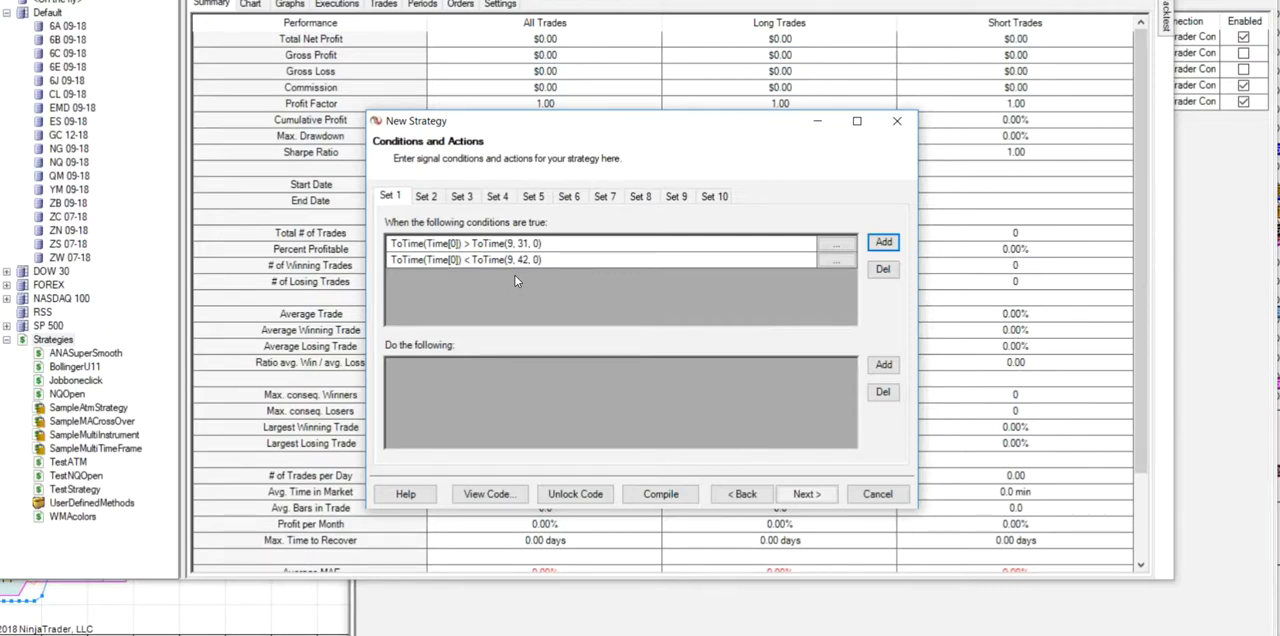
# - Start a third Set 1 condition with Close price, the CrossAbove operator and the DynamicSR_ColorBand indicator
pyautogui.click(884, 245)
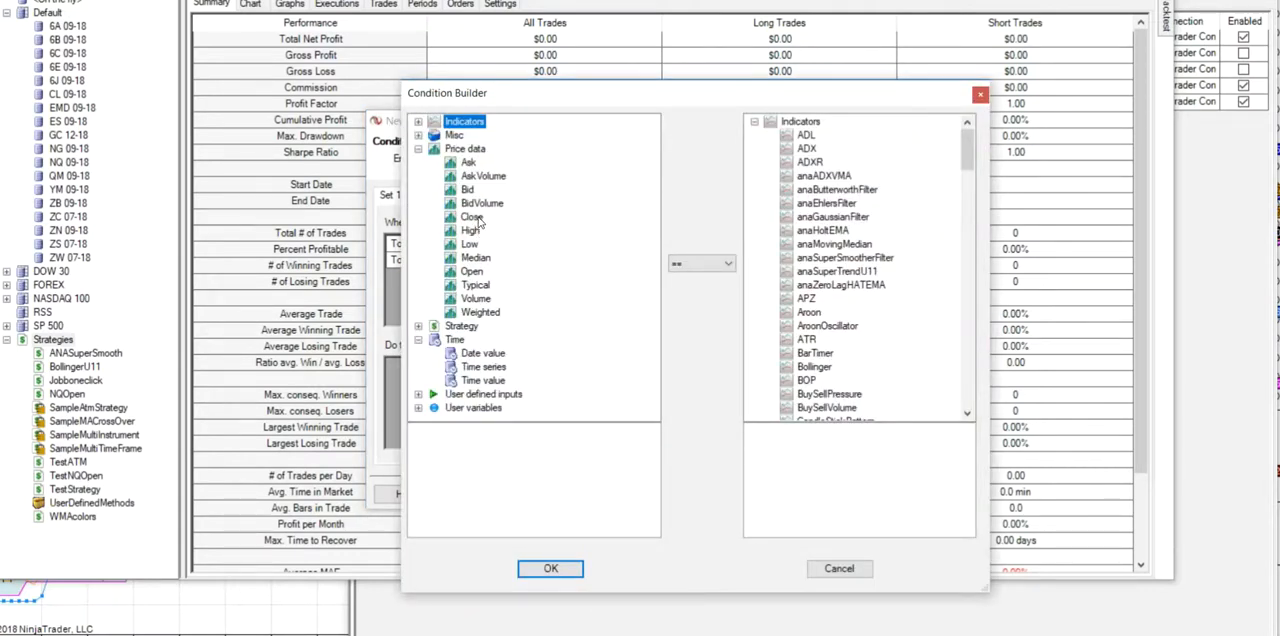
pyautogui.click(474, 218)
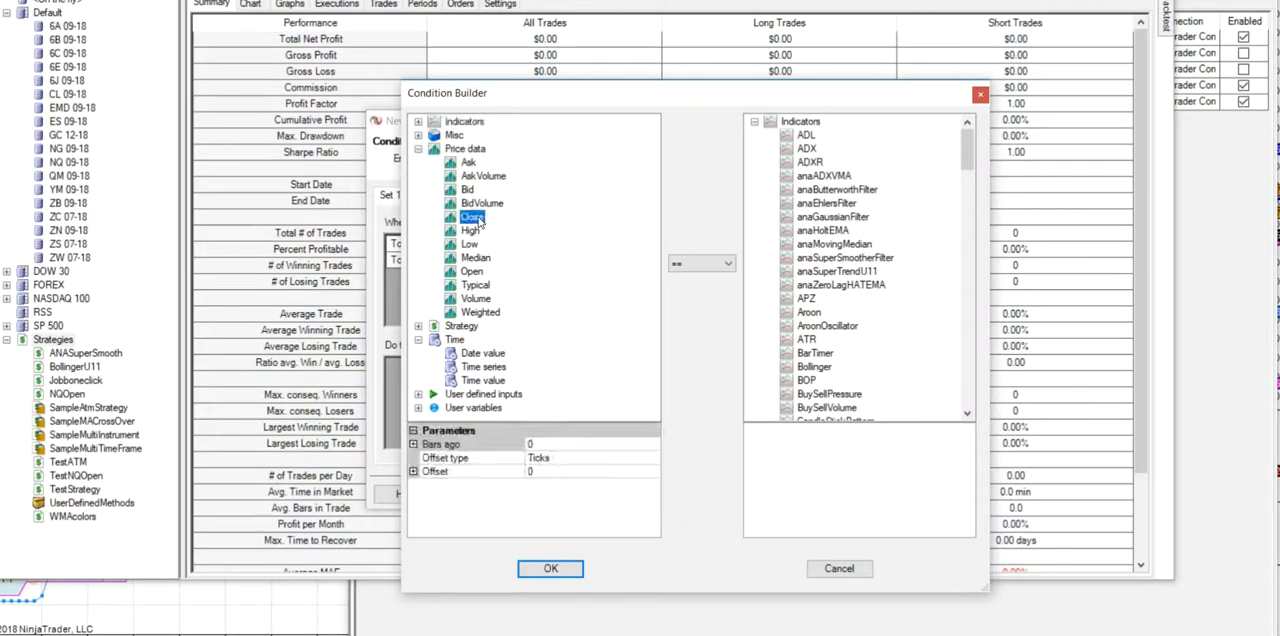
pyautogui.click(729, 266)
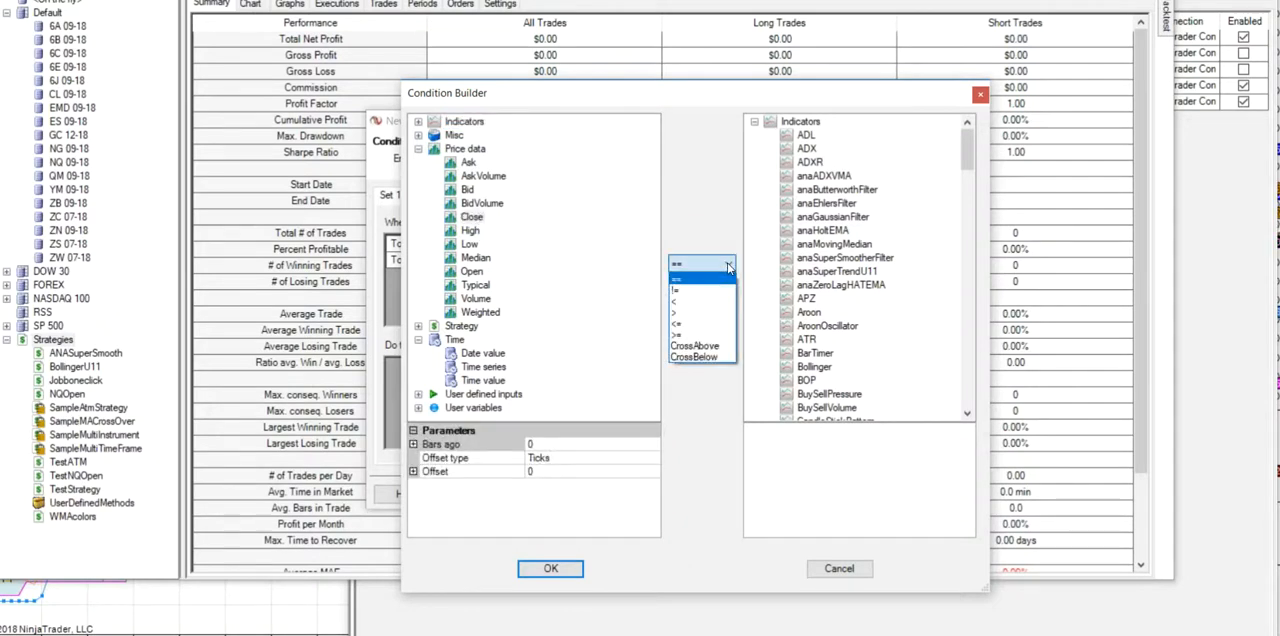
pyautogui.click(703, 346)
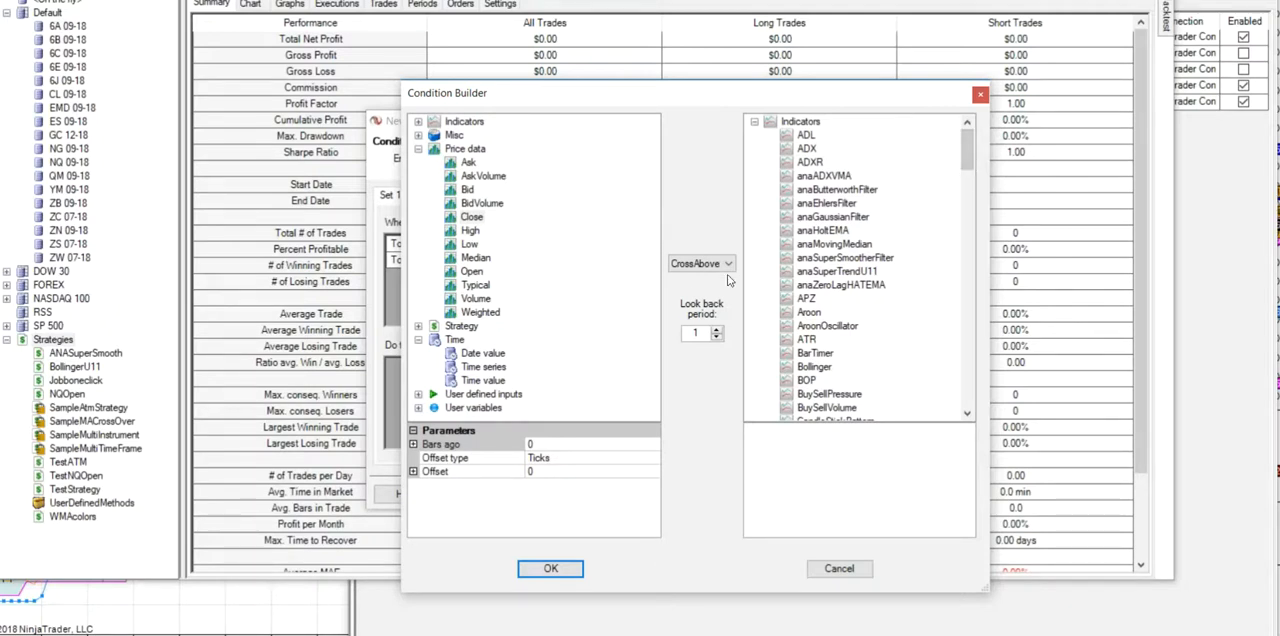
pyautogui.scroll(-8, 975, 176)
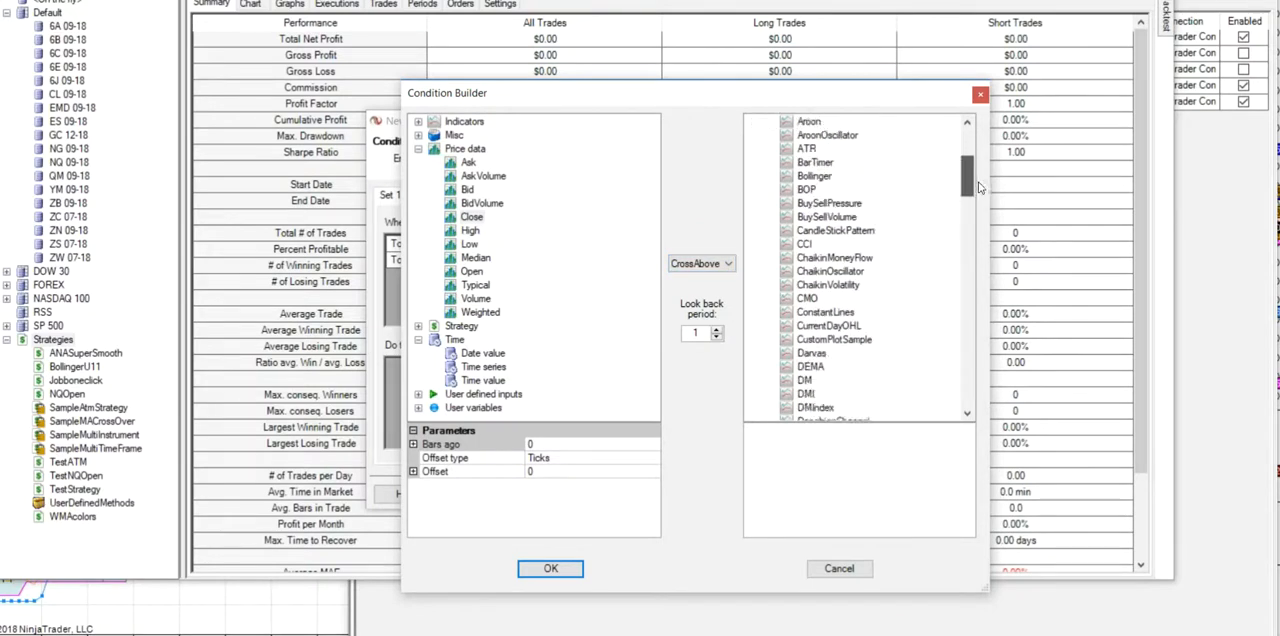
pyautogui.scroll(-2, 980, 208)
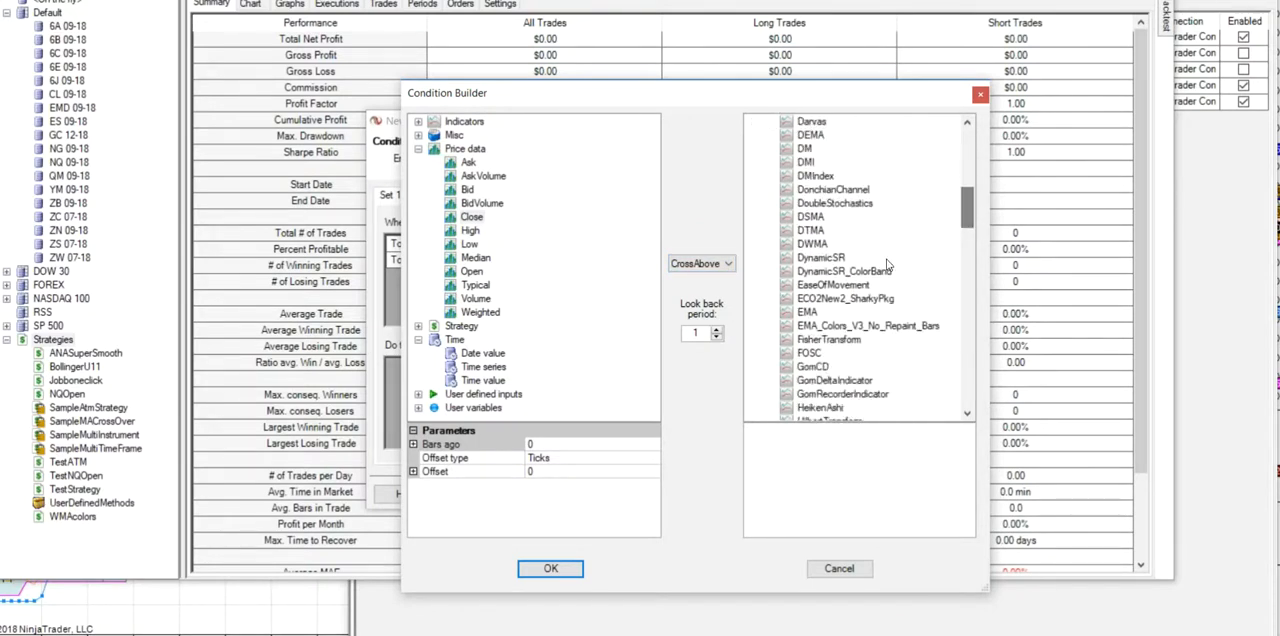
pyautogui.click(840, 272)
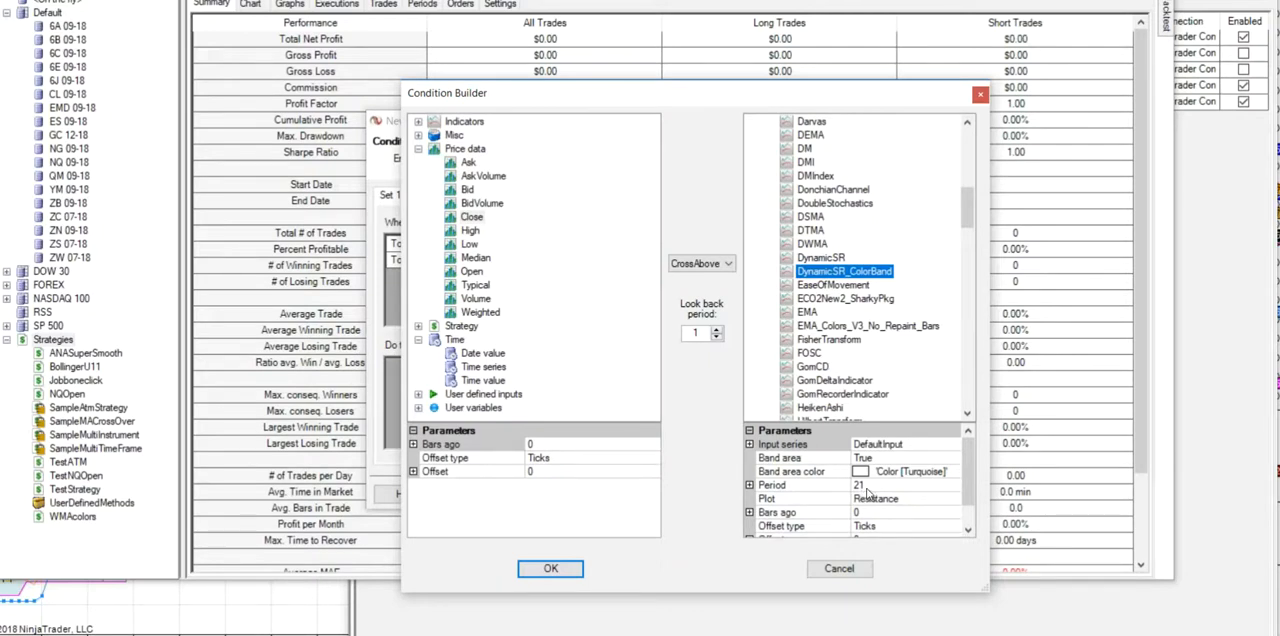
# - Set the DynamicSR_ColorBand period to the user defined input SRParm
pyautogui.click(955, 488)
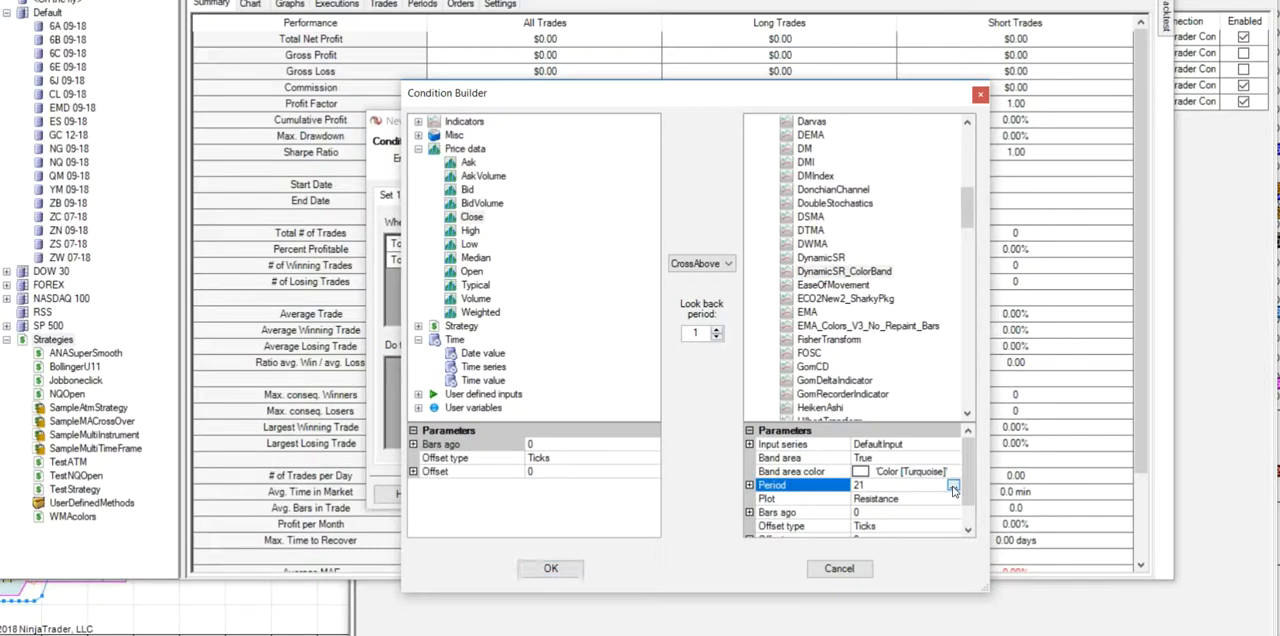
pyautogui.click(954, 488)
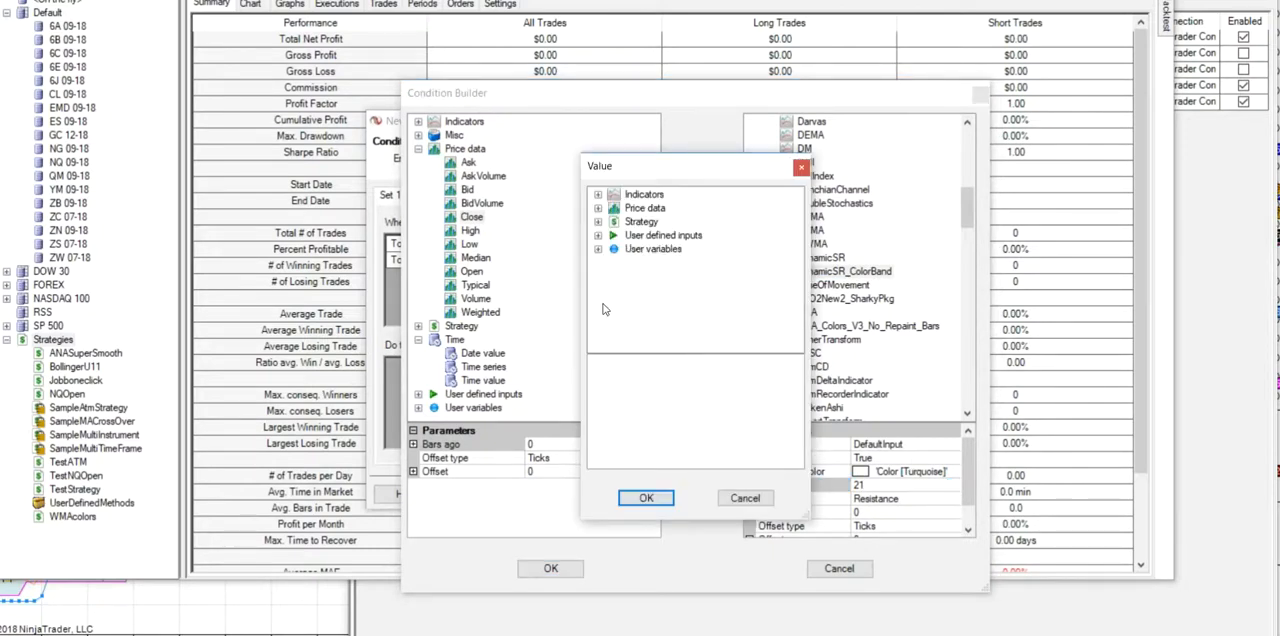
pyautogui.click(597, 236)
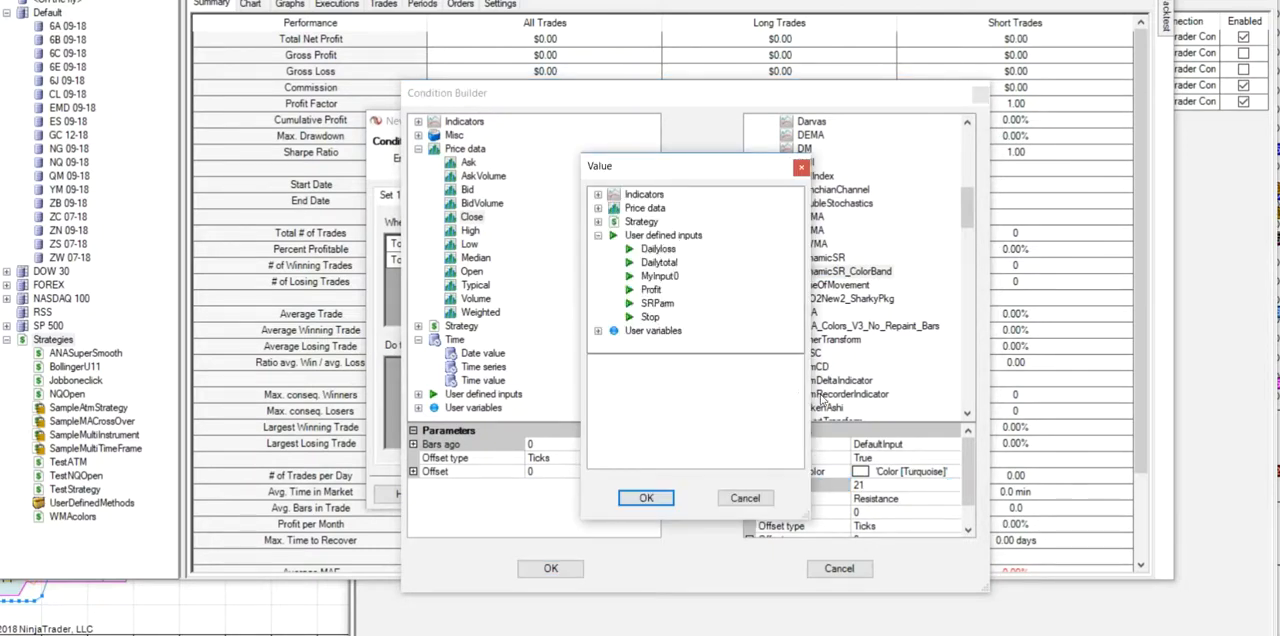
pyautogui.click(663, 304)
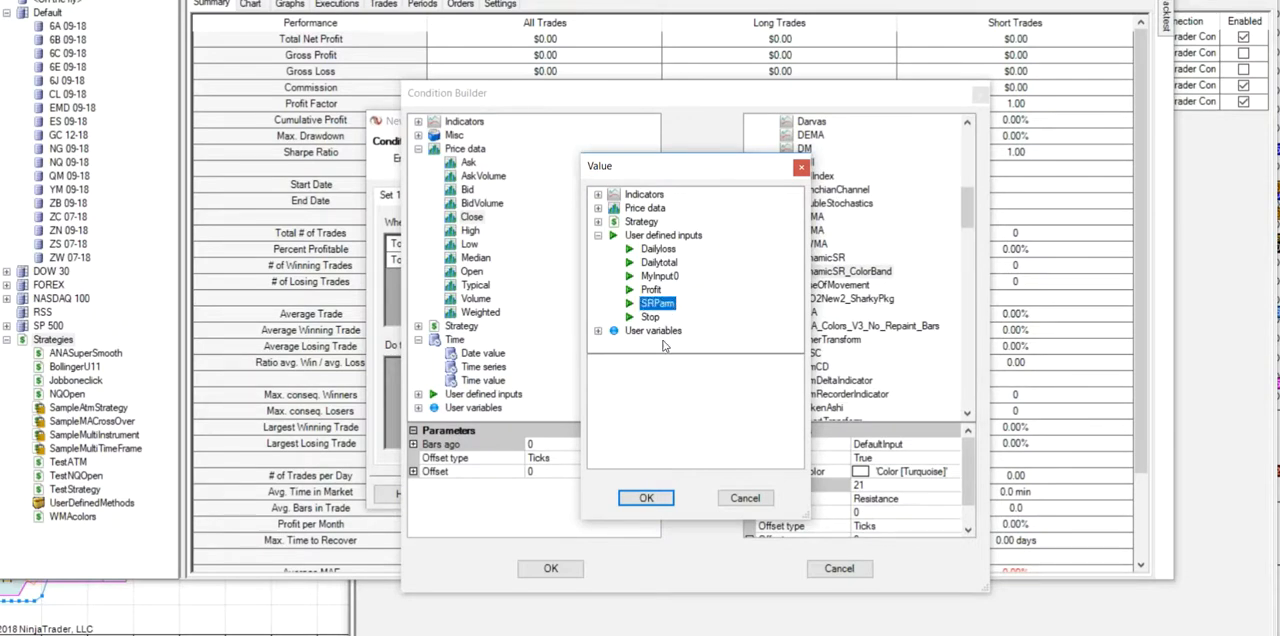
pyautogui.click(652, 500)
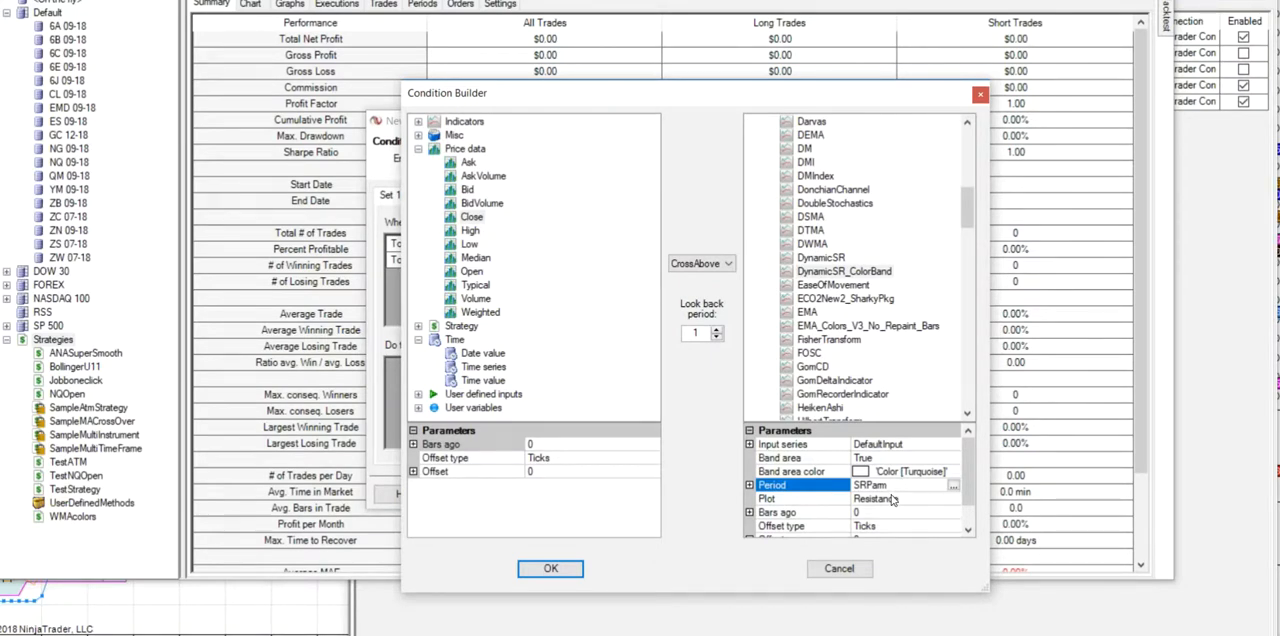
# - Keep Resistance as the indicator's plot, set its band area color to Silver and accept the condition
pyautogui.click(954, 500)
pyautogui.click(954, 501)
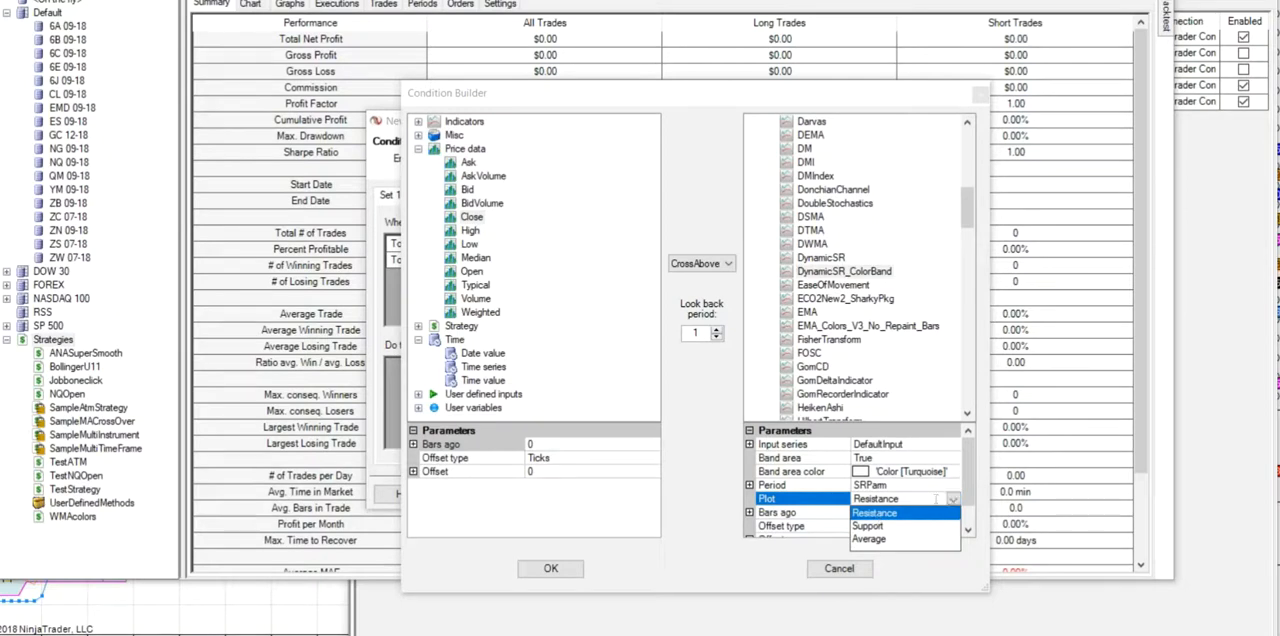
pyautogui.click(934, 497)
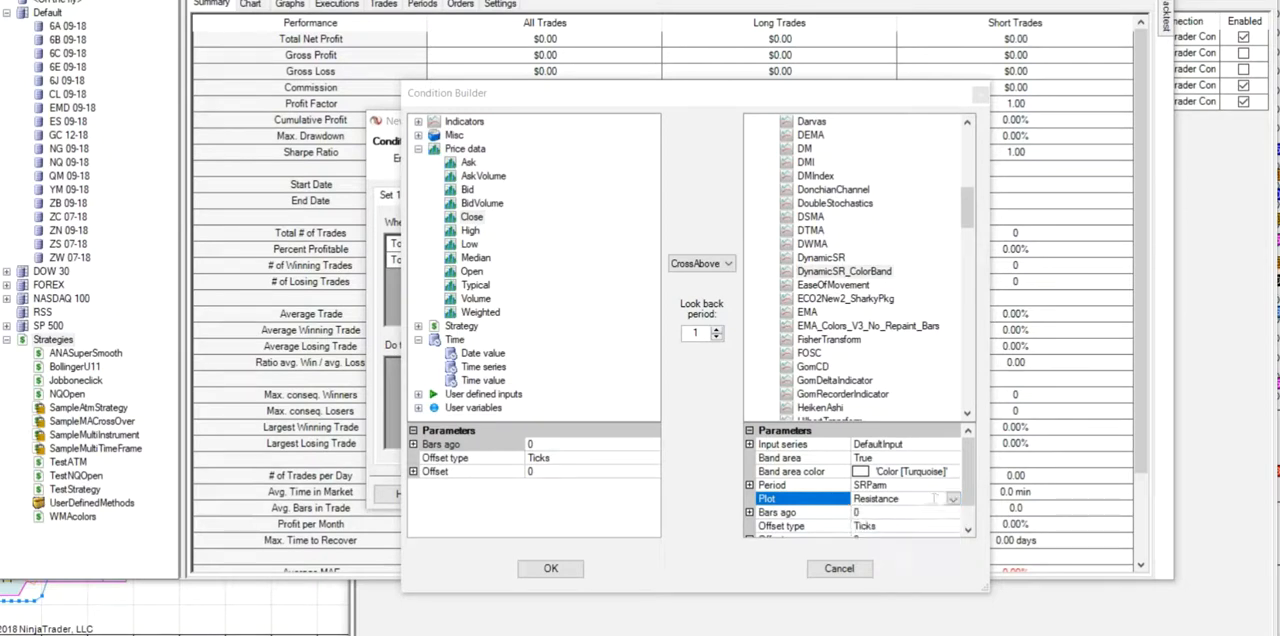
pyautogui.click(938, 474)
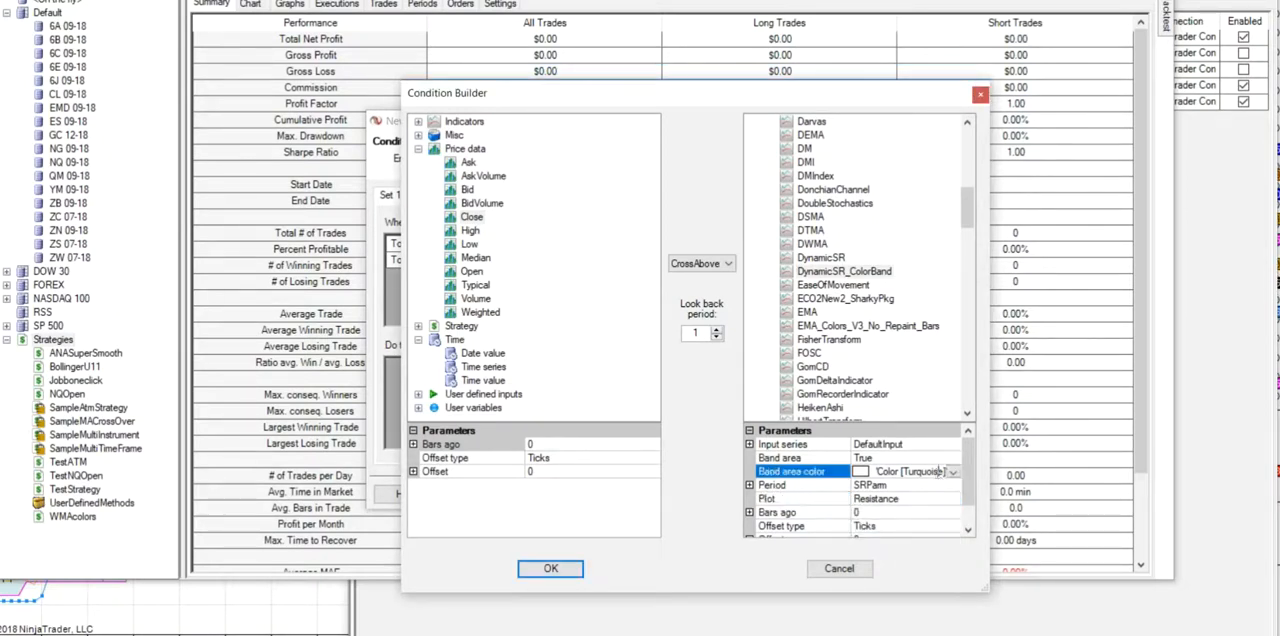
pyautogui.click(953, 474)
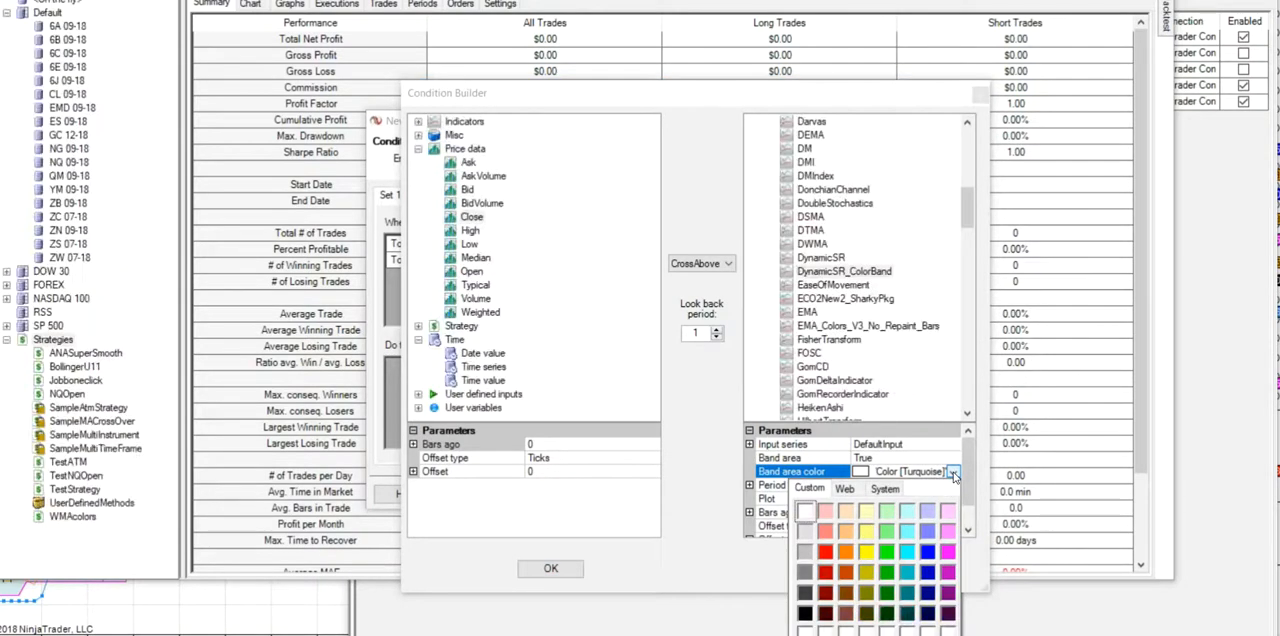
pyautogui.click(805, 553)
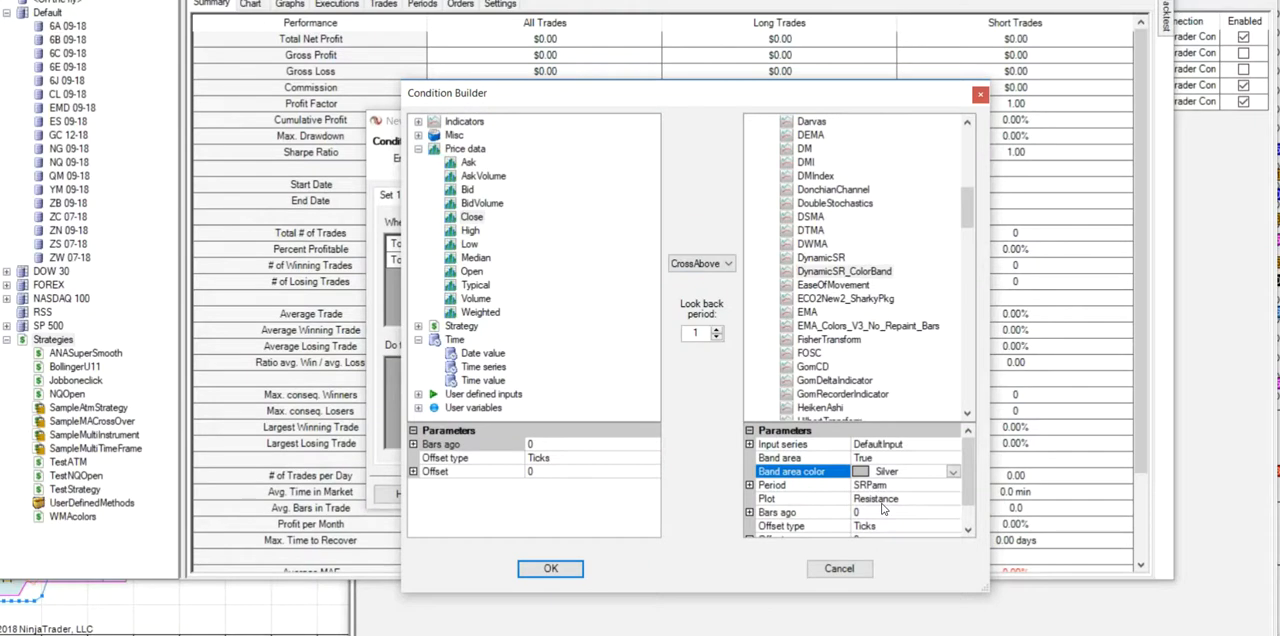
pyautogui.click(558, 576)
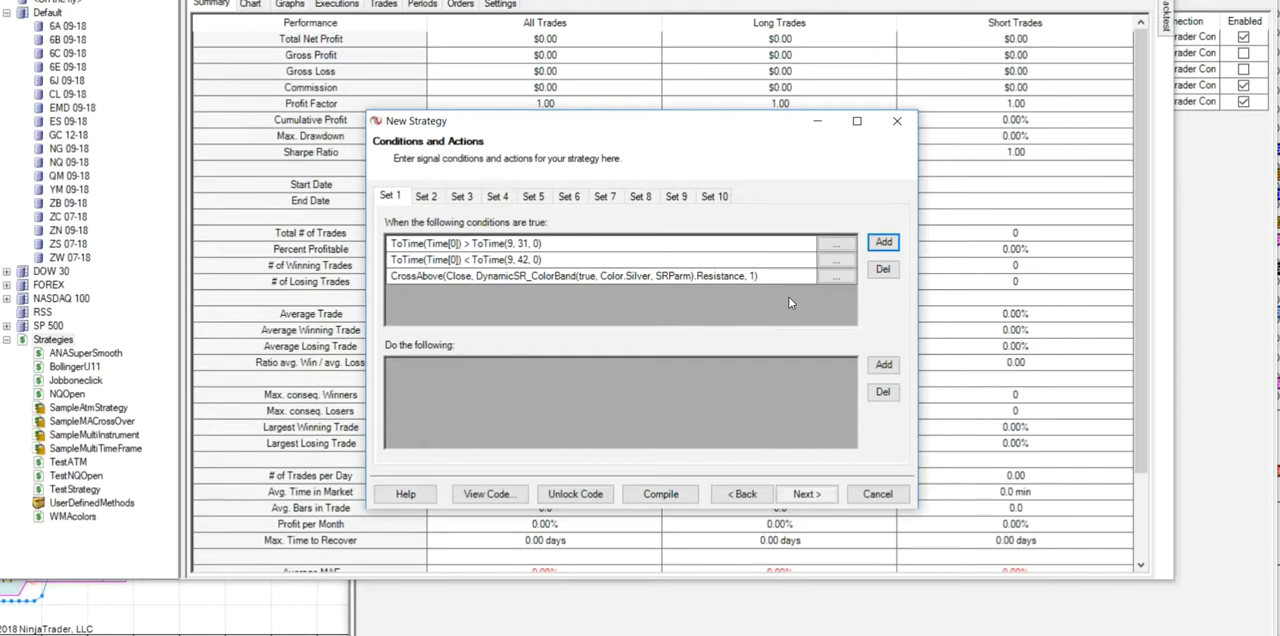
# - Start a fourth Set 1 condition with the strategy's Realized PnL and the < operator
pyautogui.click(884, 244)
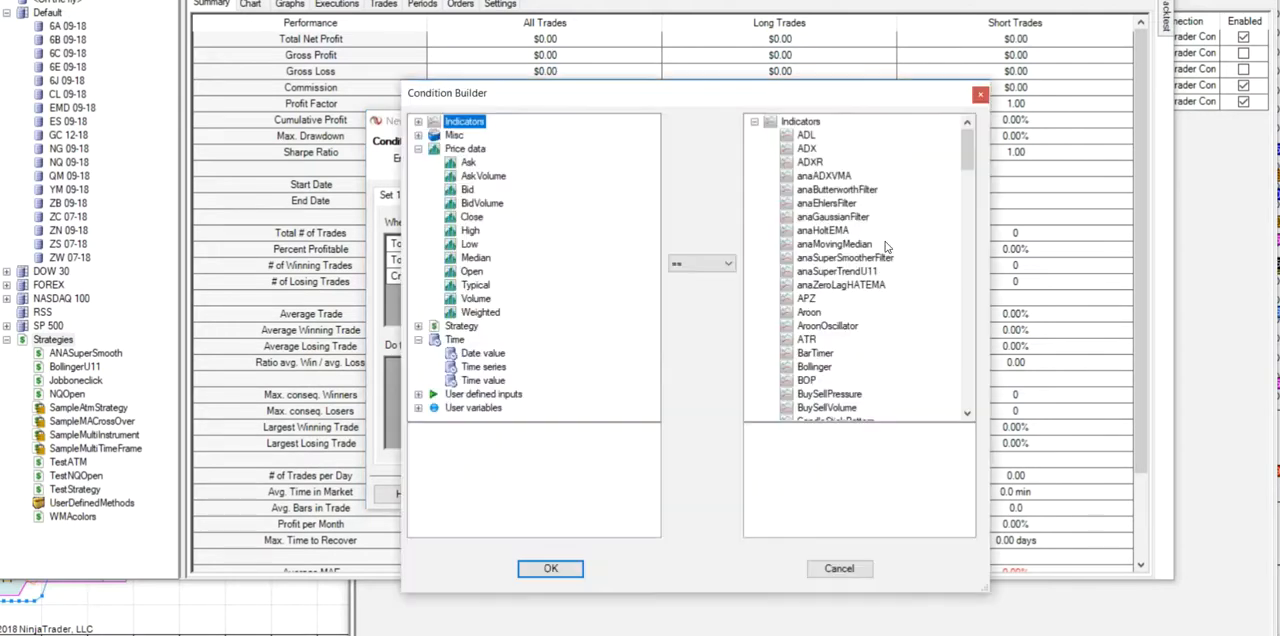
pyautogui.click(840, 569)
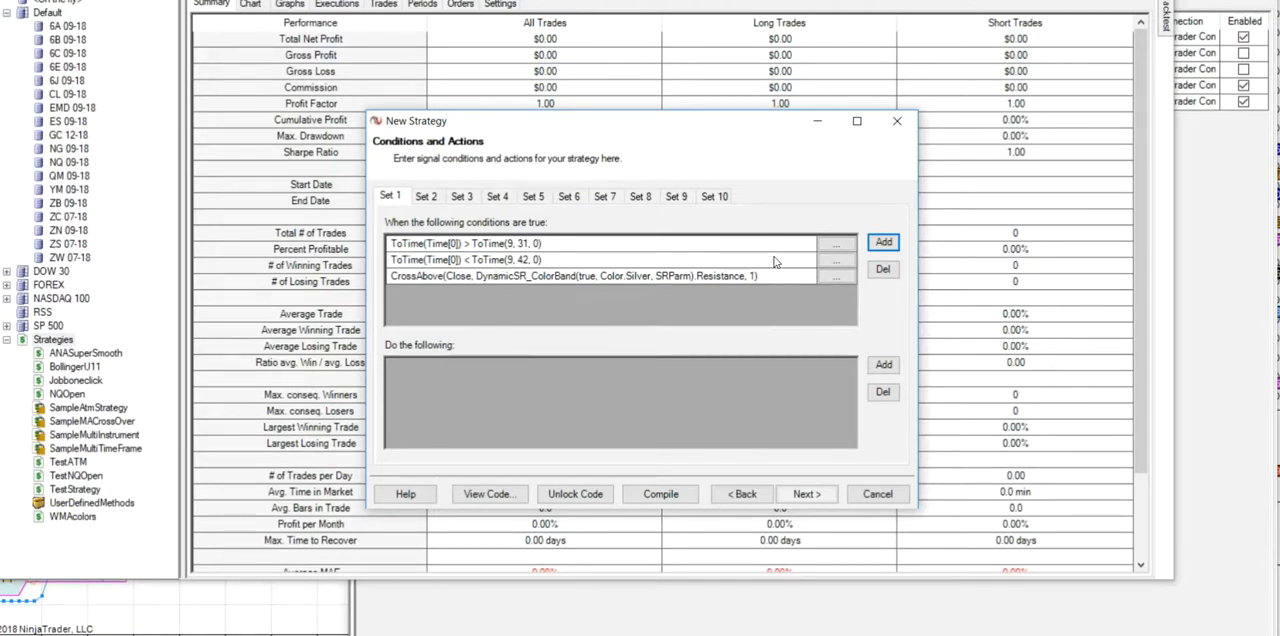
pyautogui.click(884, 243)
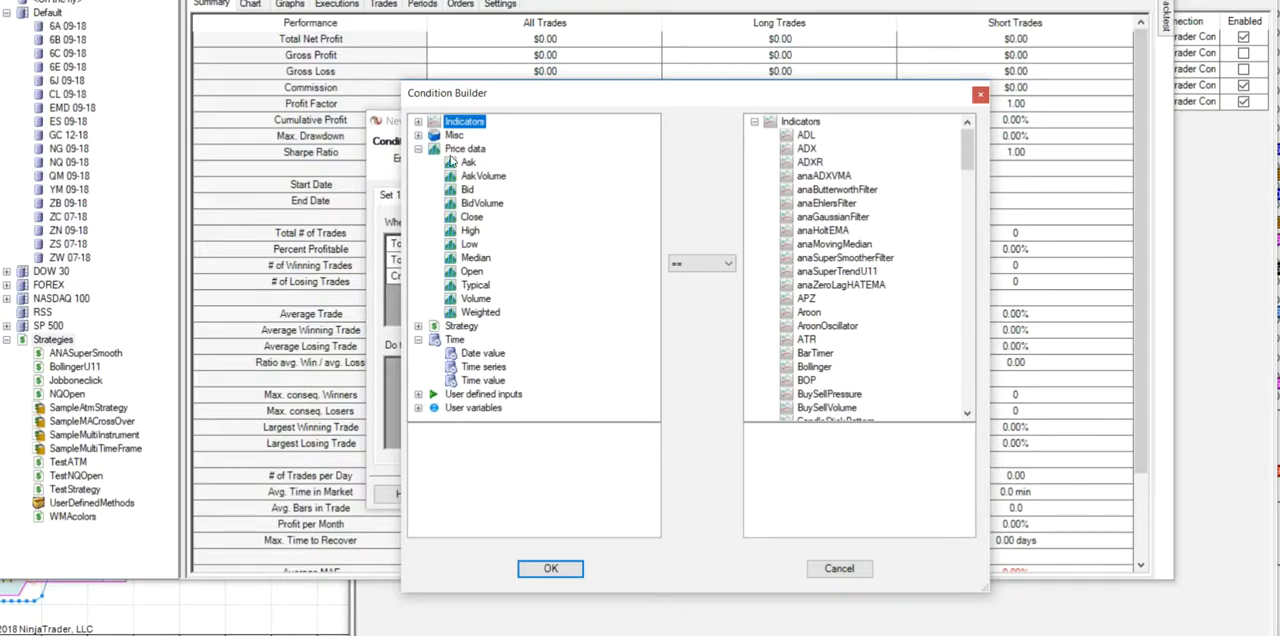
pyautogui.click(418, 135)
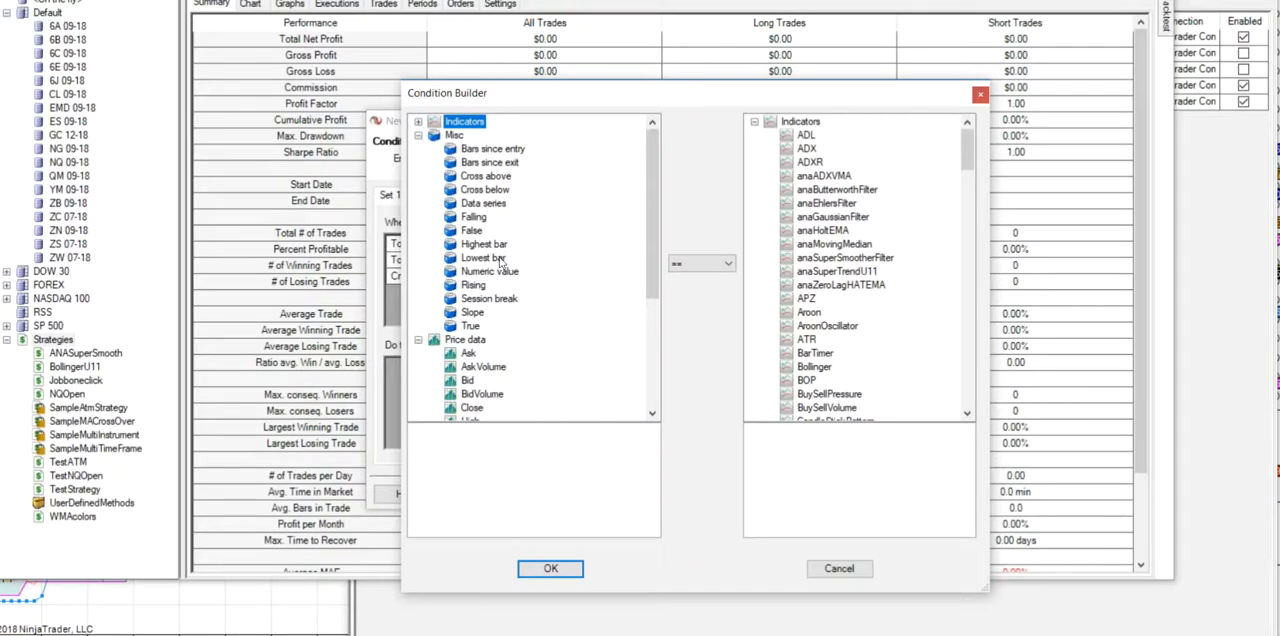
pyautogui.moveTo(652, 292); pyautogui.dragTo(671, 424)
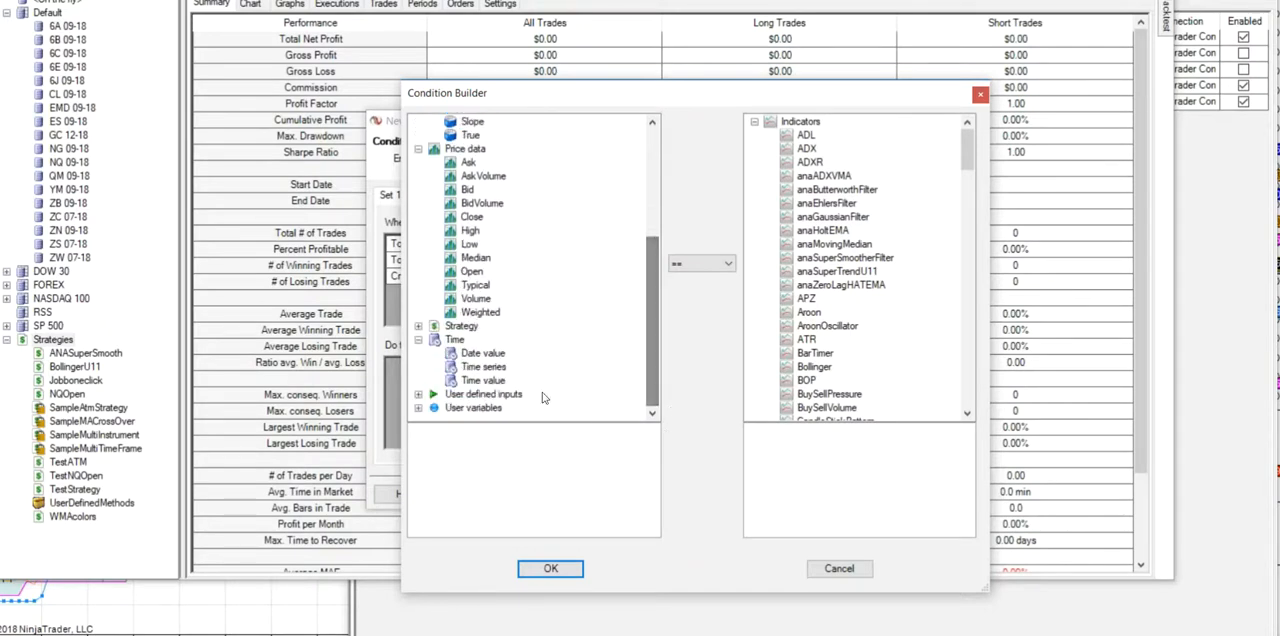
pyautogui.click(418, 326)
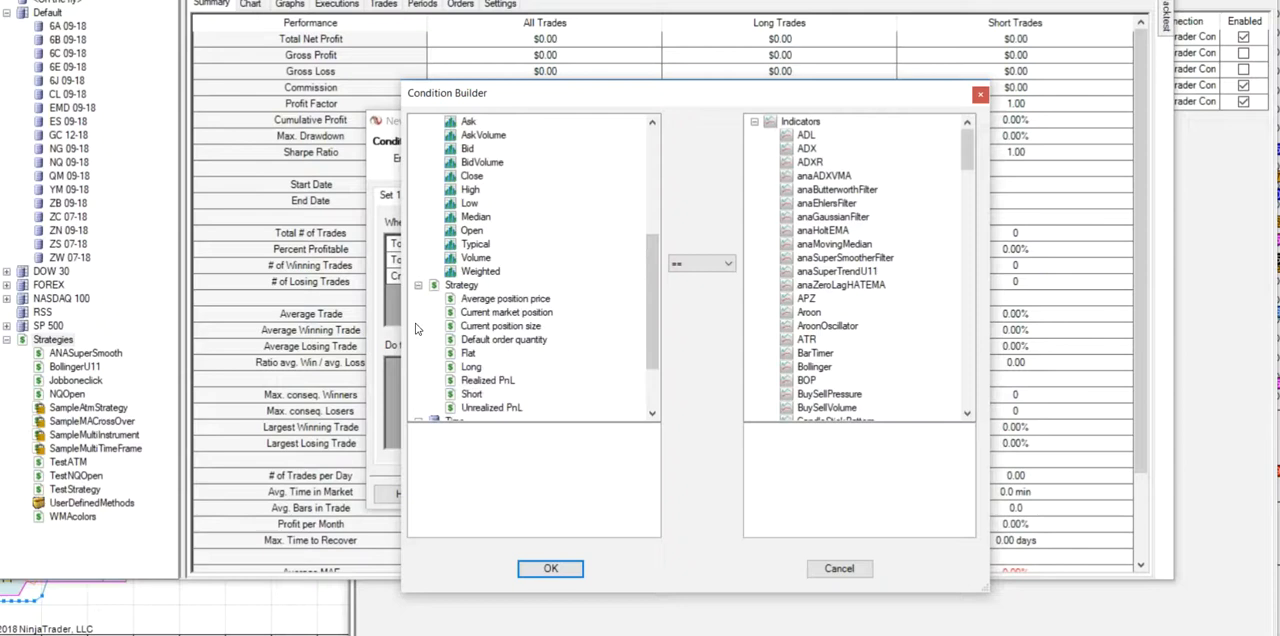
pyautogui.click(494, 384)
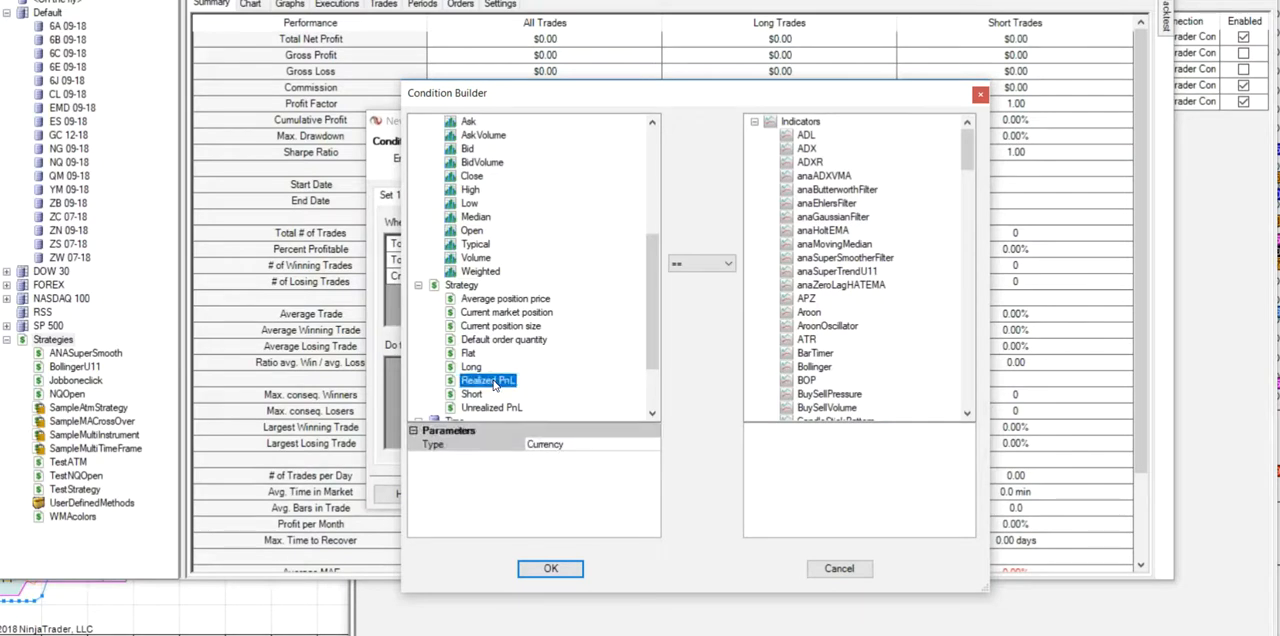
pyautogui.click(728, 265)
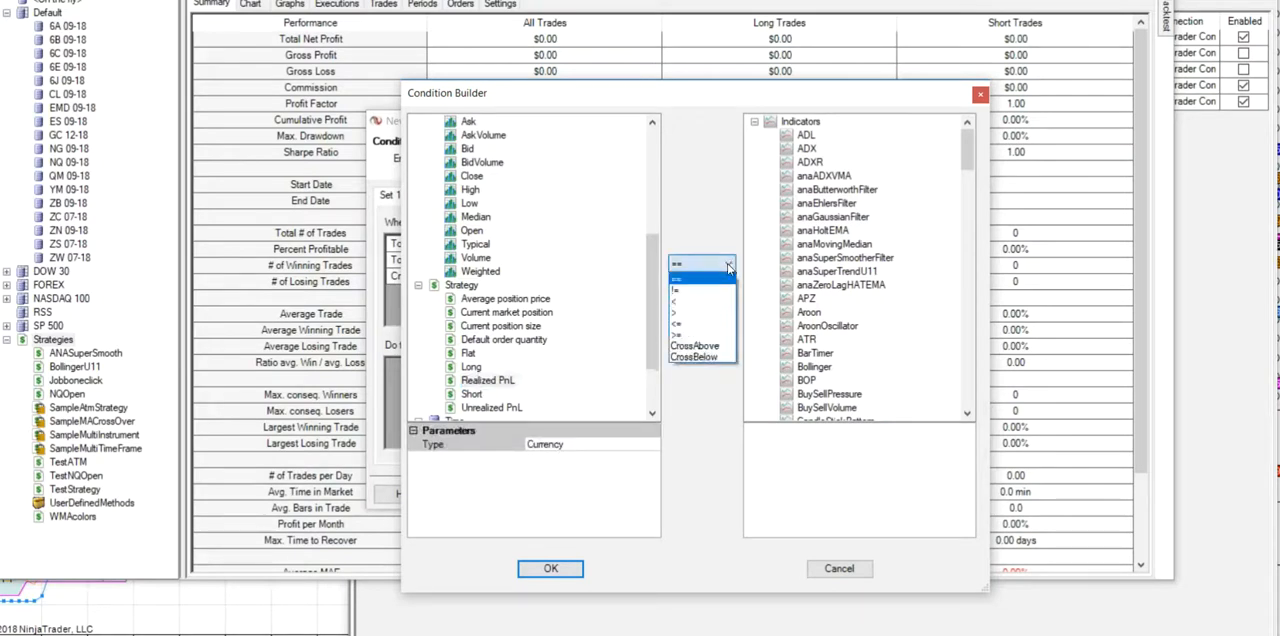
pyautogui.click(676, 305)
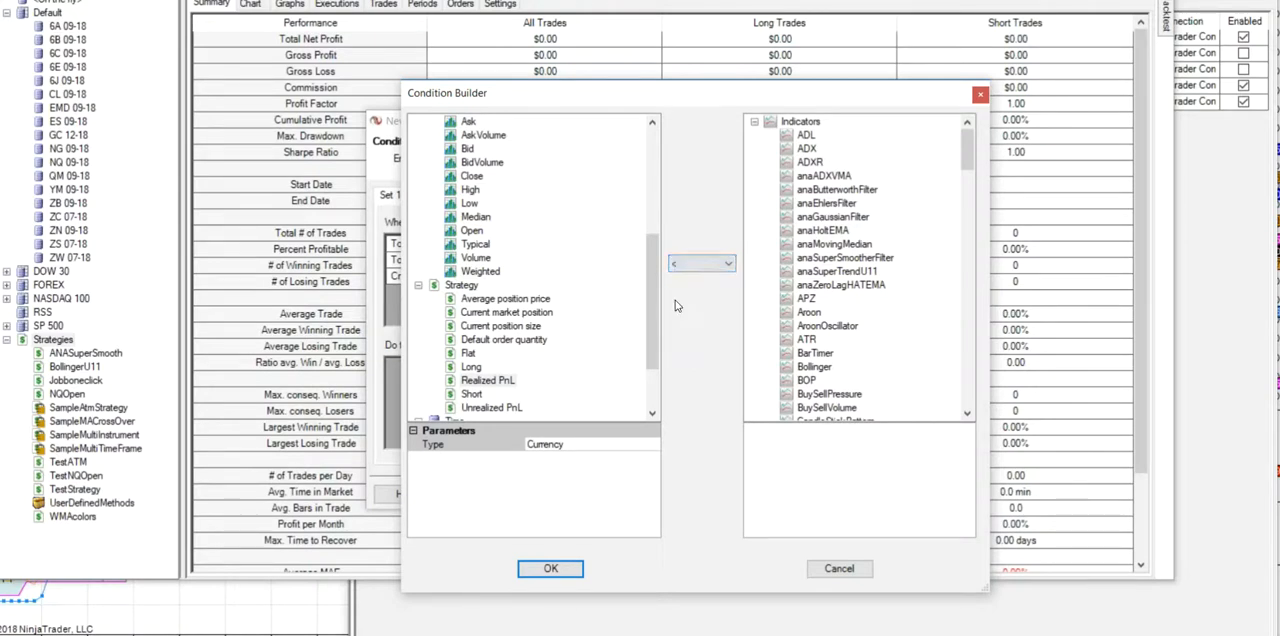
# - Compare the Realized PnL against the user defined input Dailytotal and accept the fourth condition
pyautogui.moveTo(970, 158); pyautogui.dragTo(968, 393)
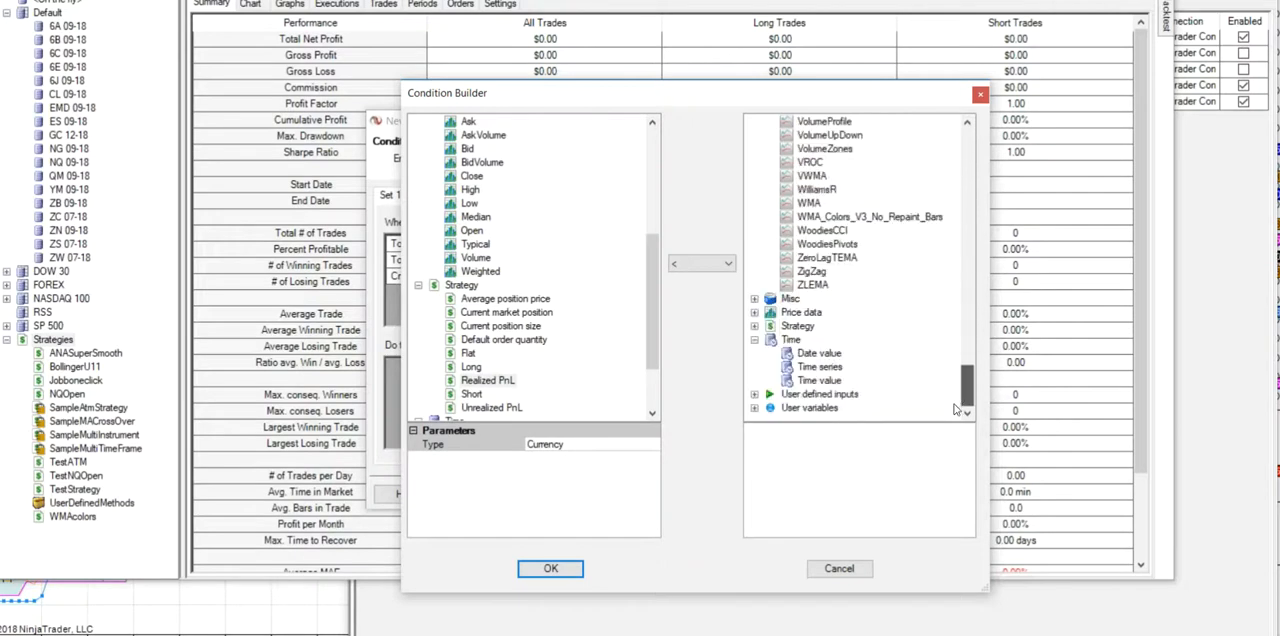
pyautogui.click(755, 396)
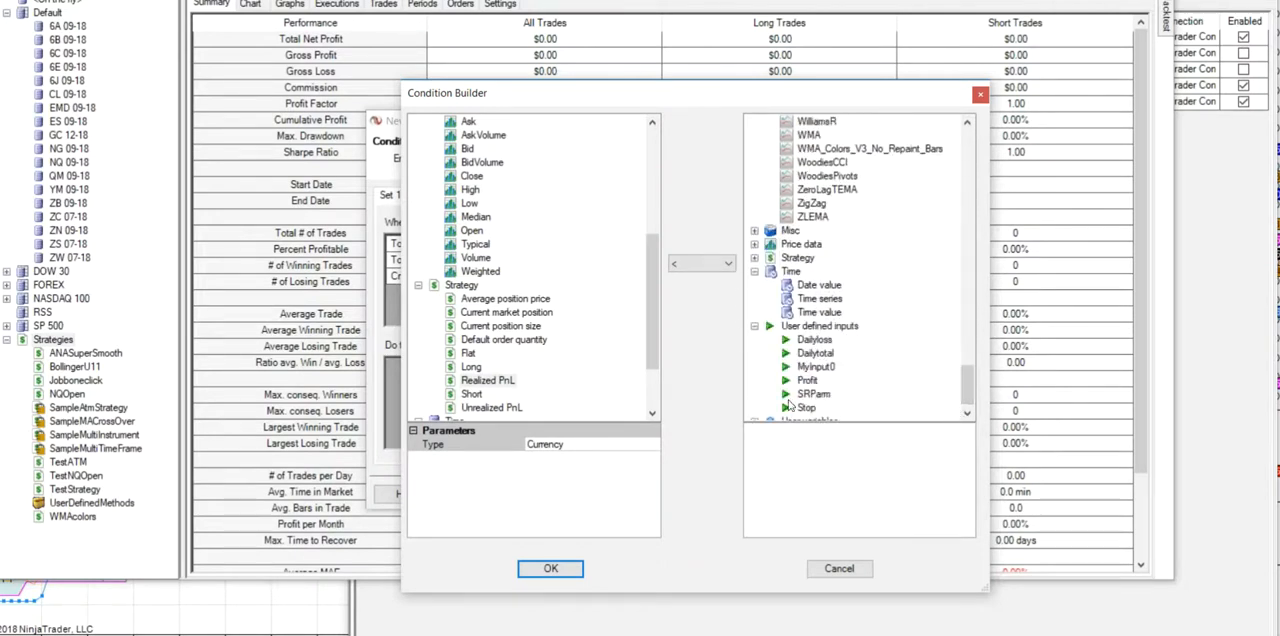
pyautogui.click(816, 355)
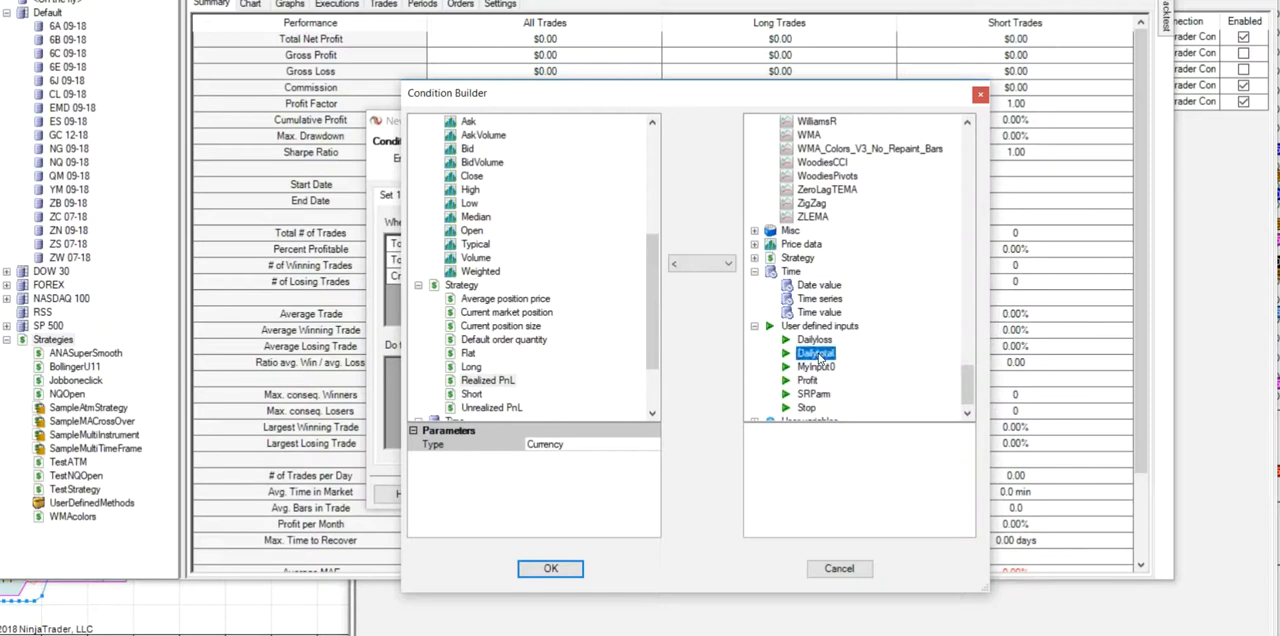
pyautogui.click(551, 569)
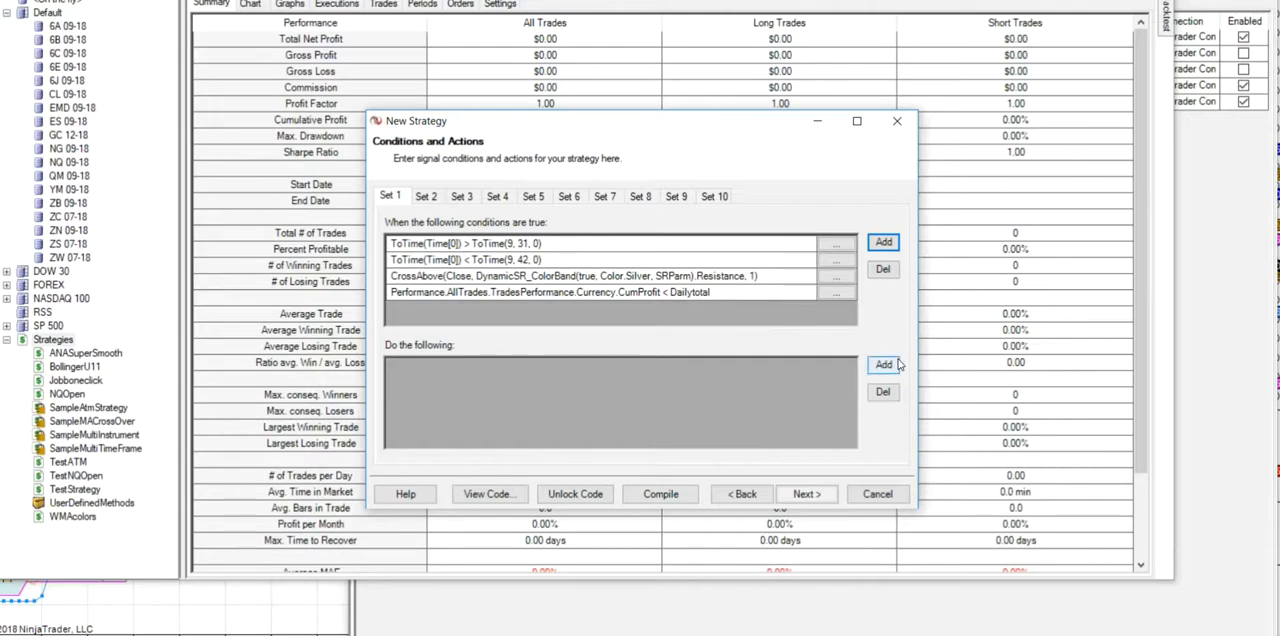
# - Add a fifth Set 1 condition requiring the strategy's Realized PnL > the user defined input Dailyloss
pyautogui.click(884, 243)
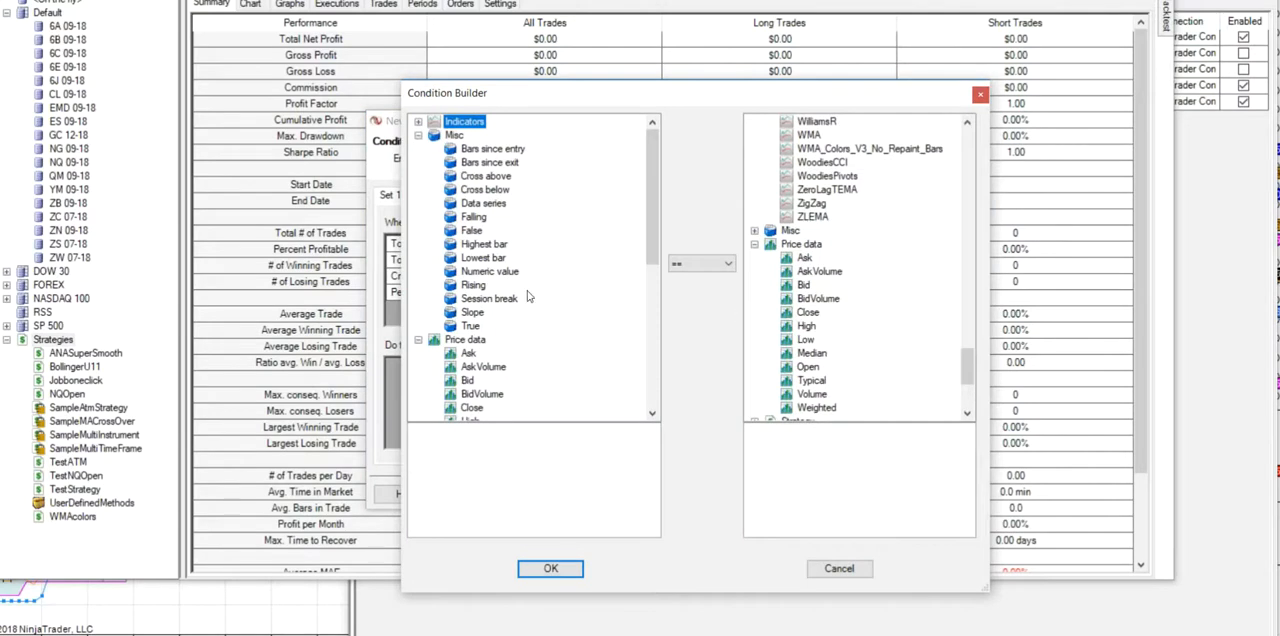
pyautogui.scroll(-9, 647, 258)
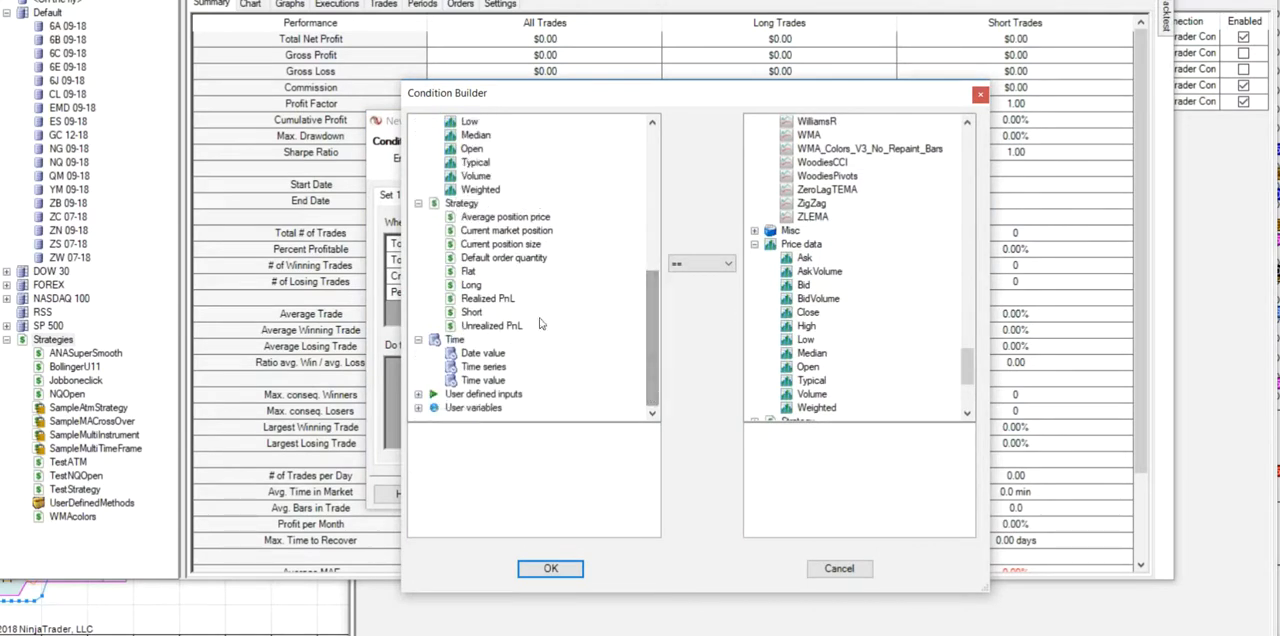
pyautogui.click(484, 302)
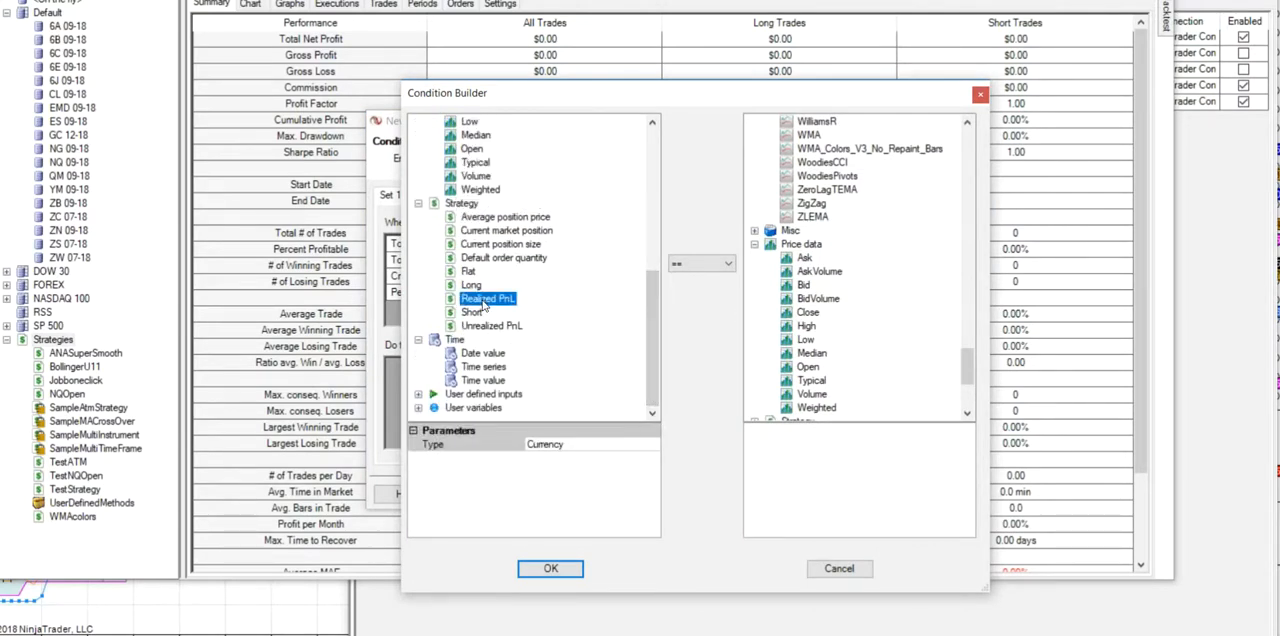
pyautogui.click(726, 266)
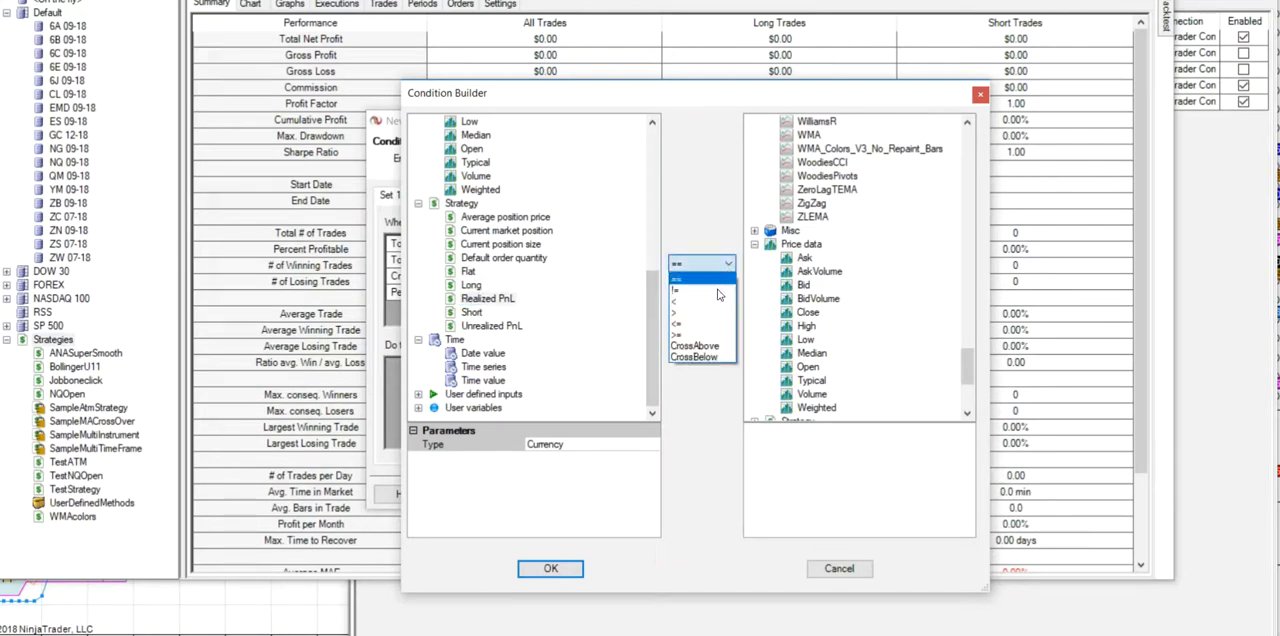
pyautogui.click(691, 313)
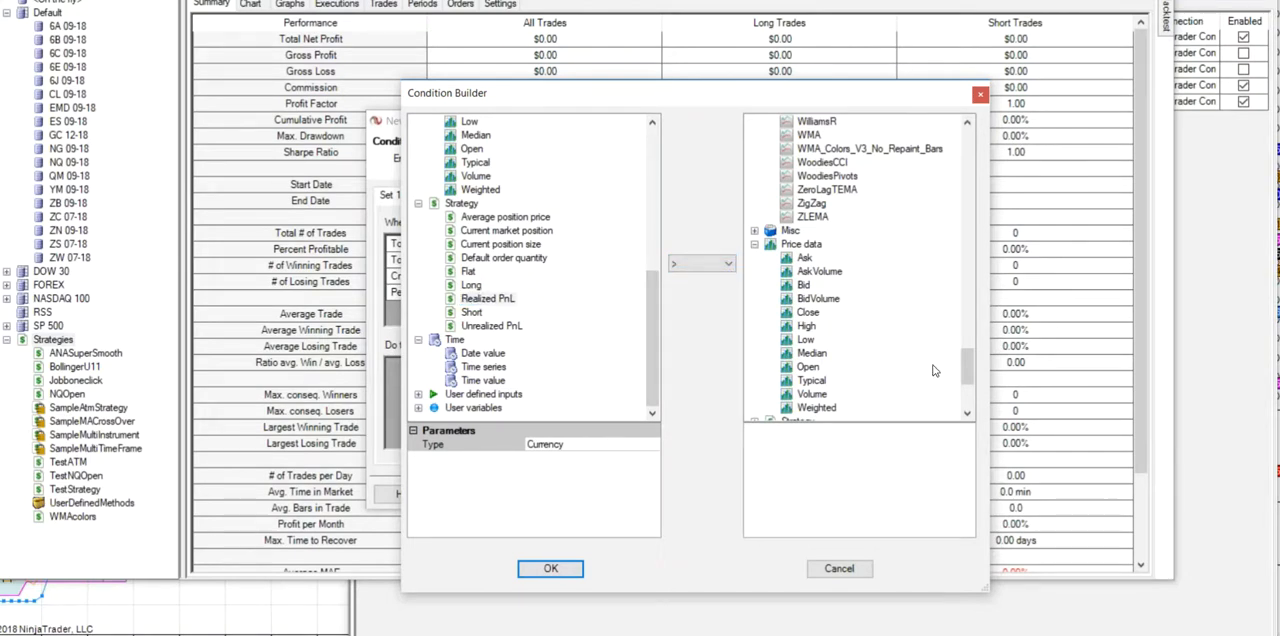
pyautogui.moveTo(966, 372); pyautogui.dragTo(966, 395)
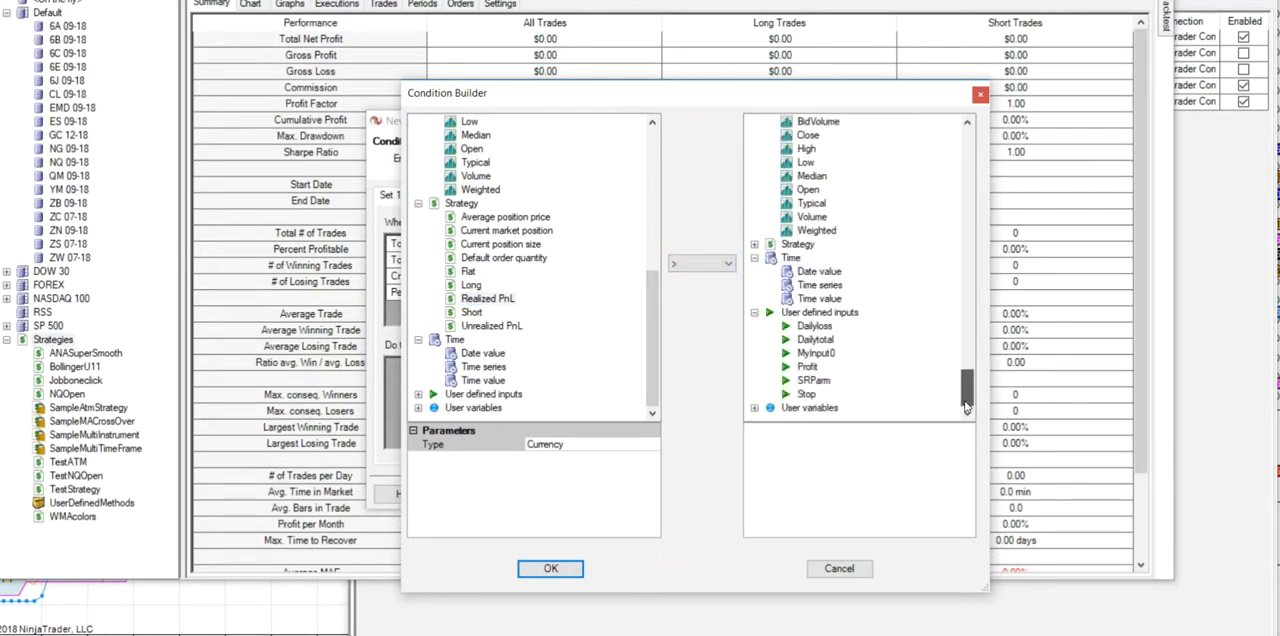
pyautogui.click(826, 329)
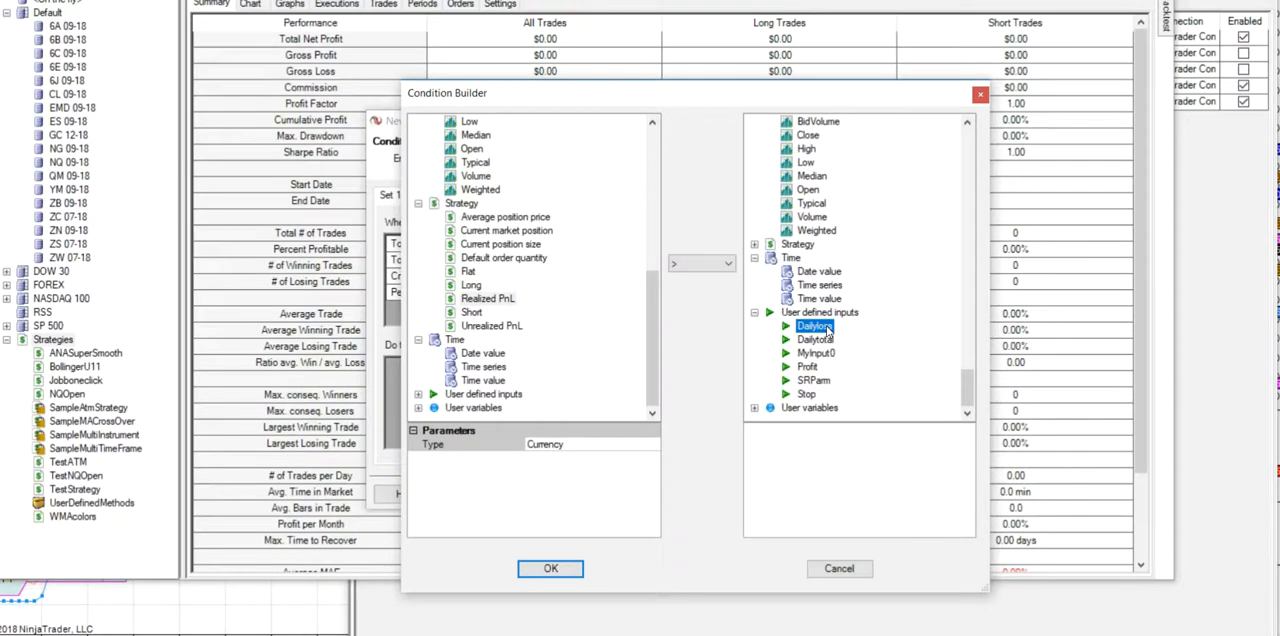
pyautogui.click(551, 568)
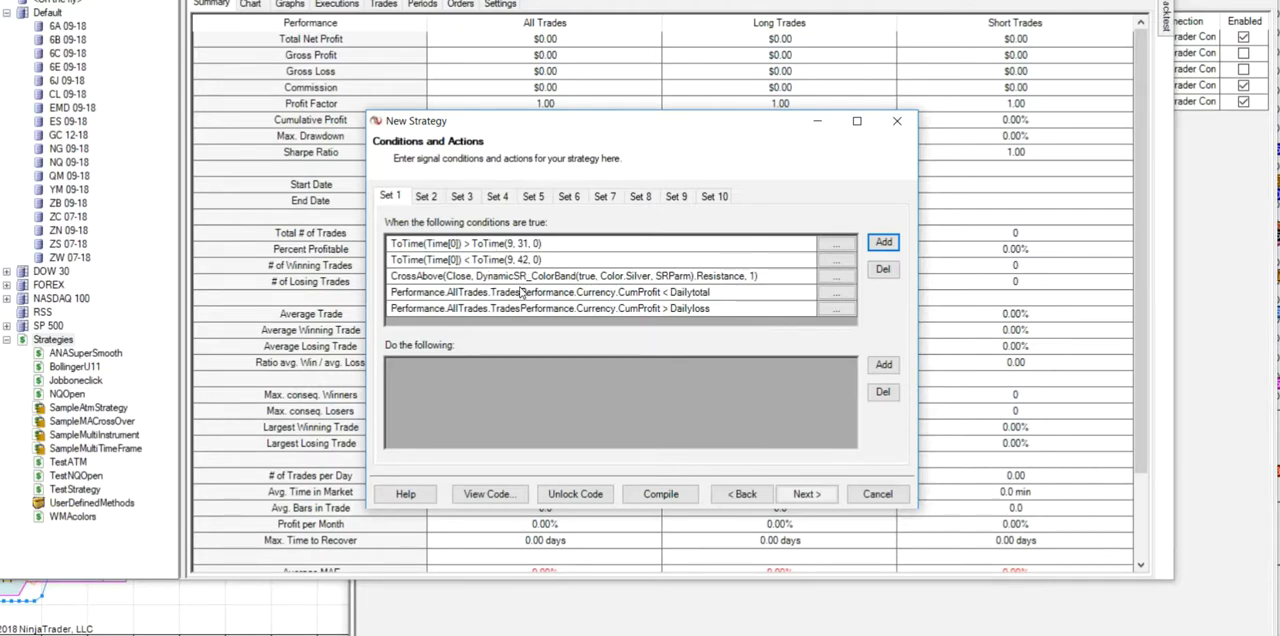
# - Add an Enter long position action to Set 1 with the default quantity
pyautogui.click(883, 366)
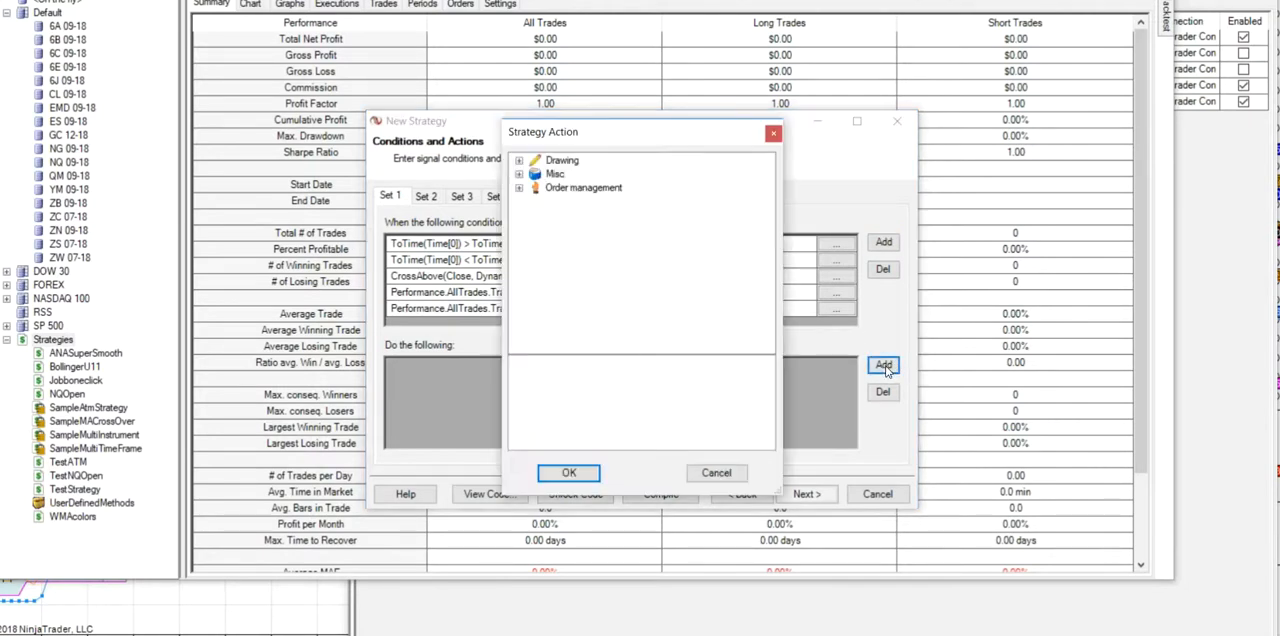
pyautogui.click(519, 188)
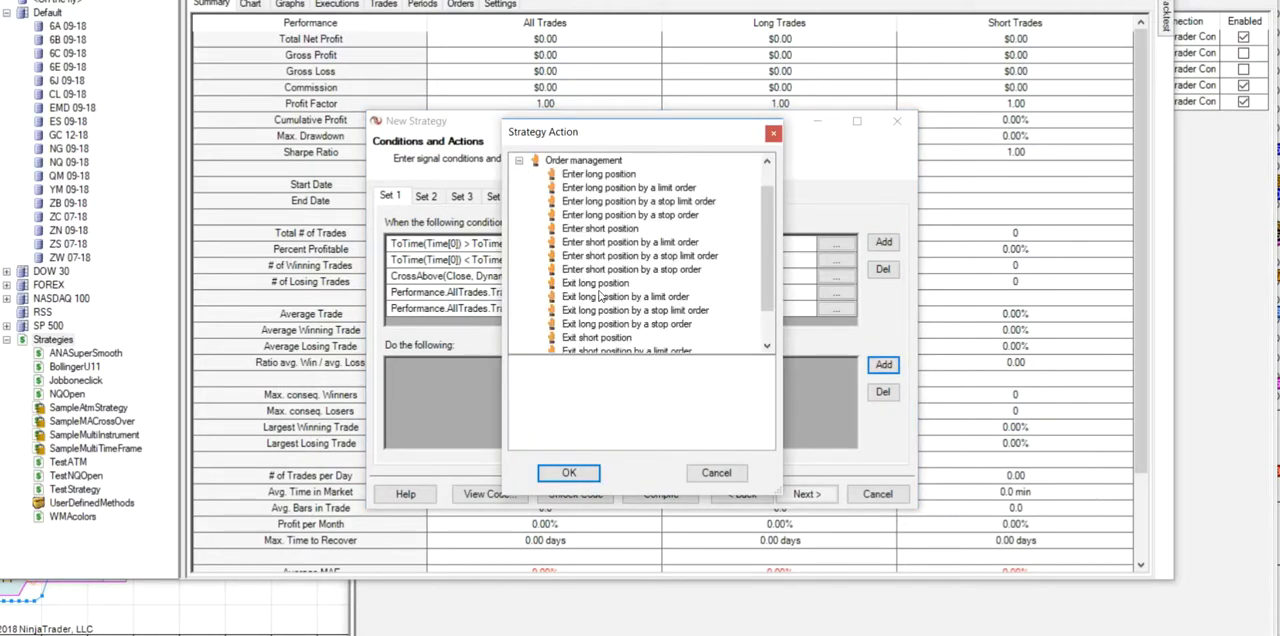
pyautogui.click(583, 176)
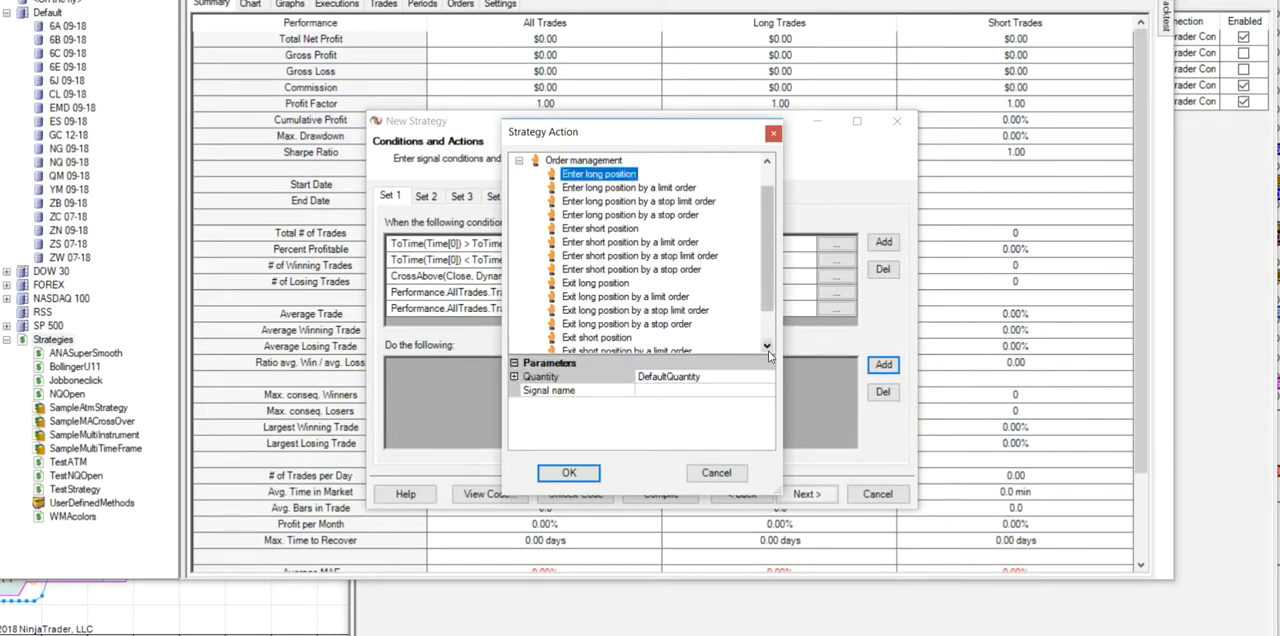
pyautogui.click(572, 473)
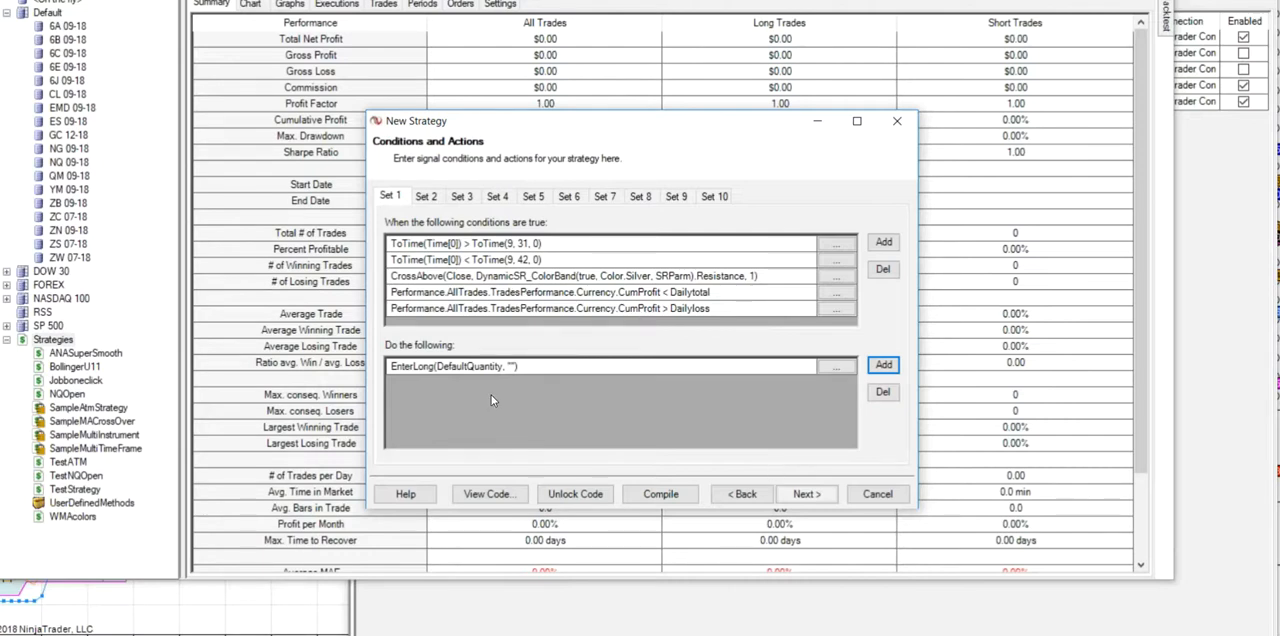
pyautogui.click(882, 368)
# - Proceed to Stops and targets and start a Profit target with its mode set to Ticks
pyautogui.click(806, 495)
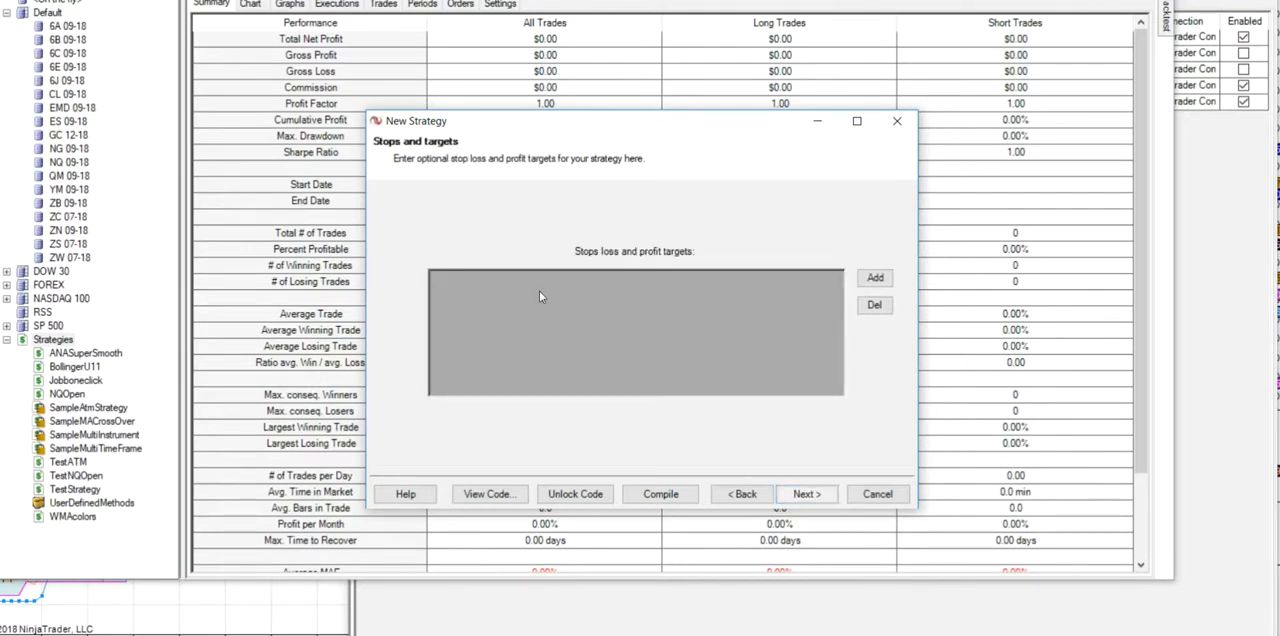
pyautogui.click(875, 280)
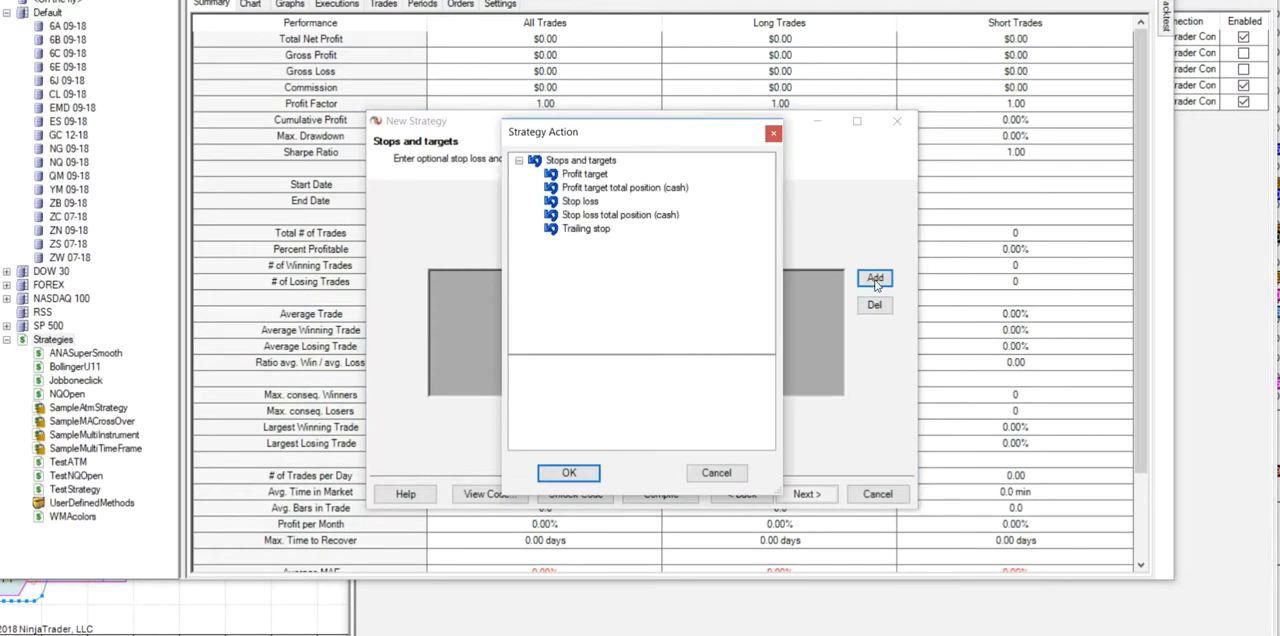
pyautogui.click(589, 178)
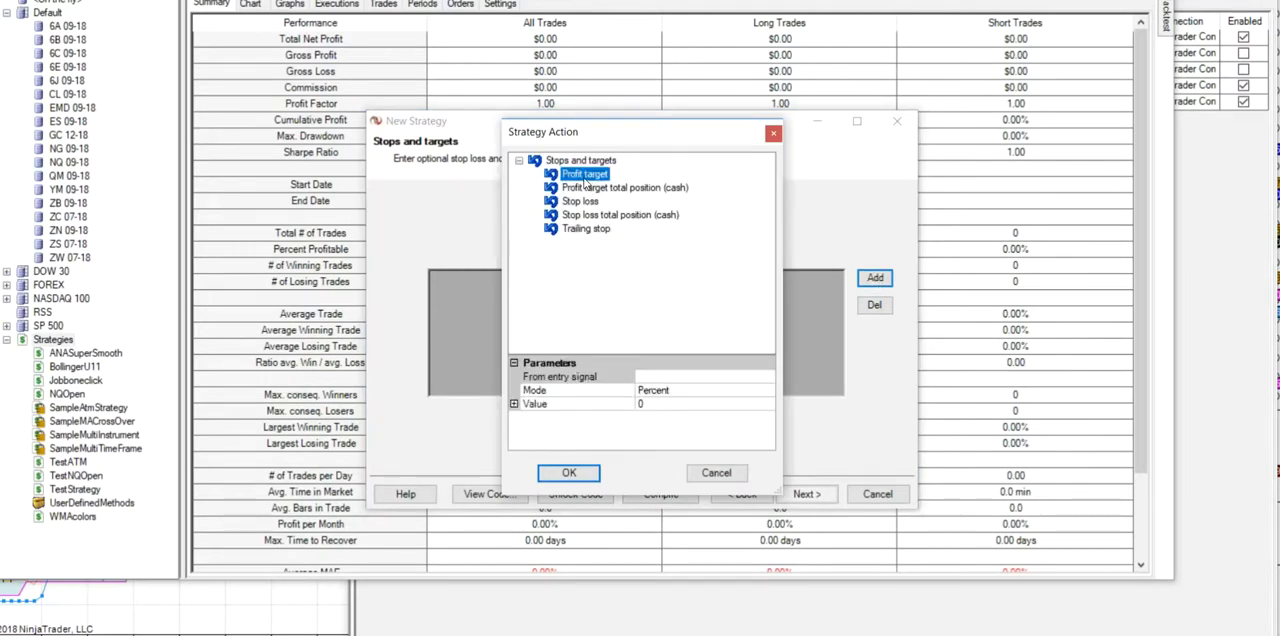
pyautogui.click(769, 392)
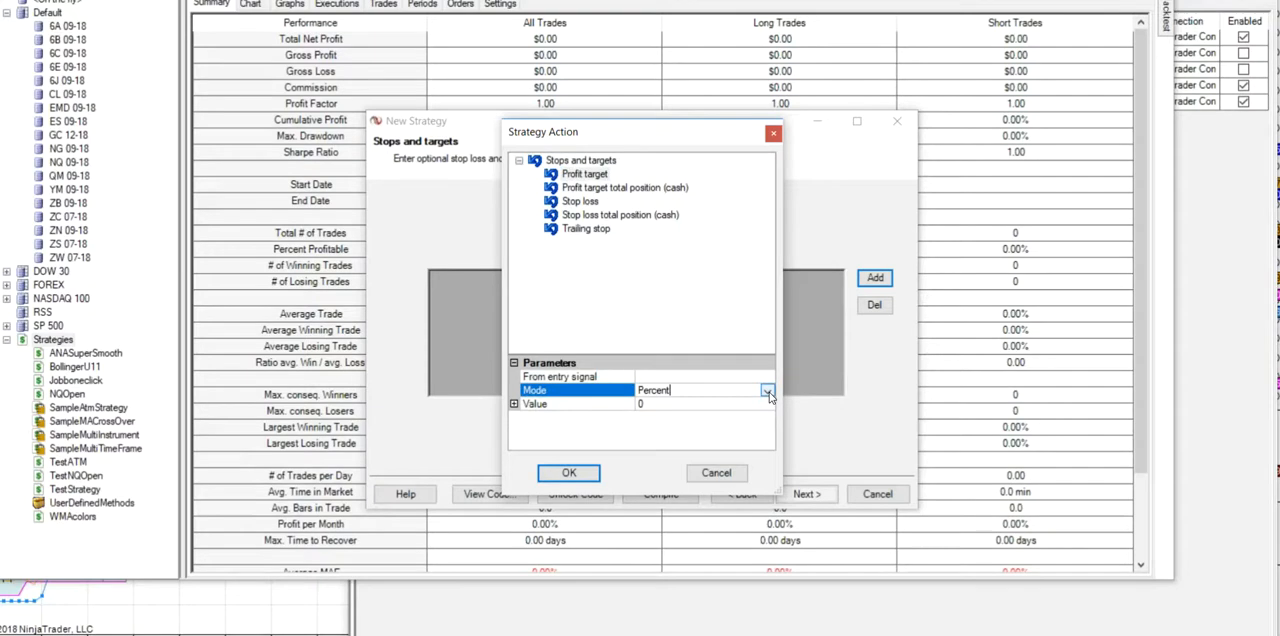
pyautogui.click(765, 391)
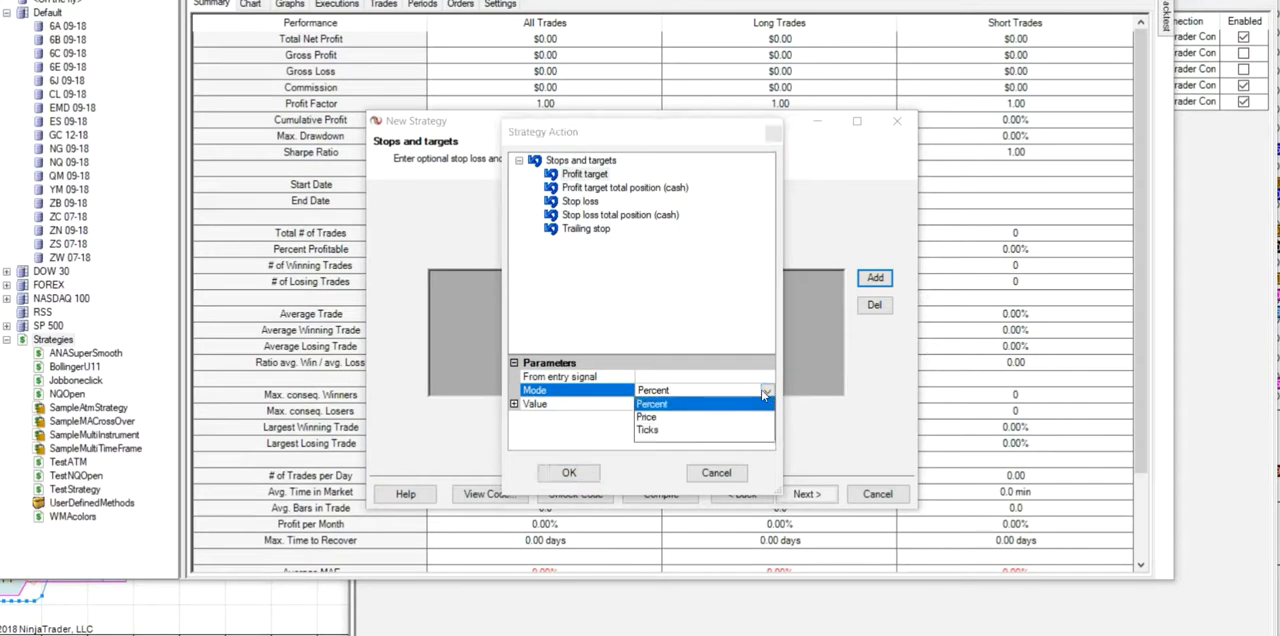
pyautogui.click(649, 431)
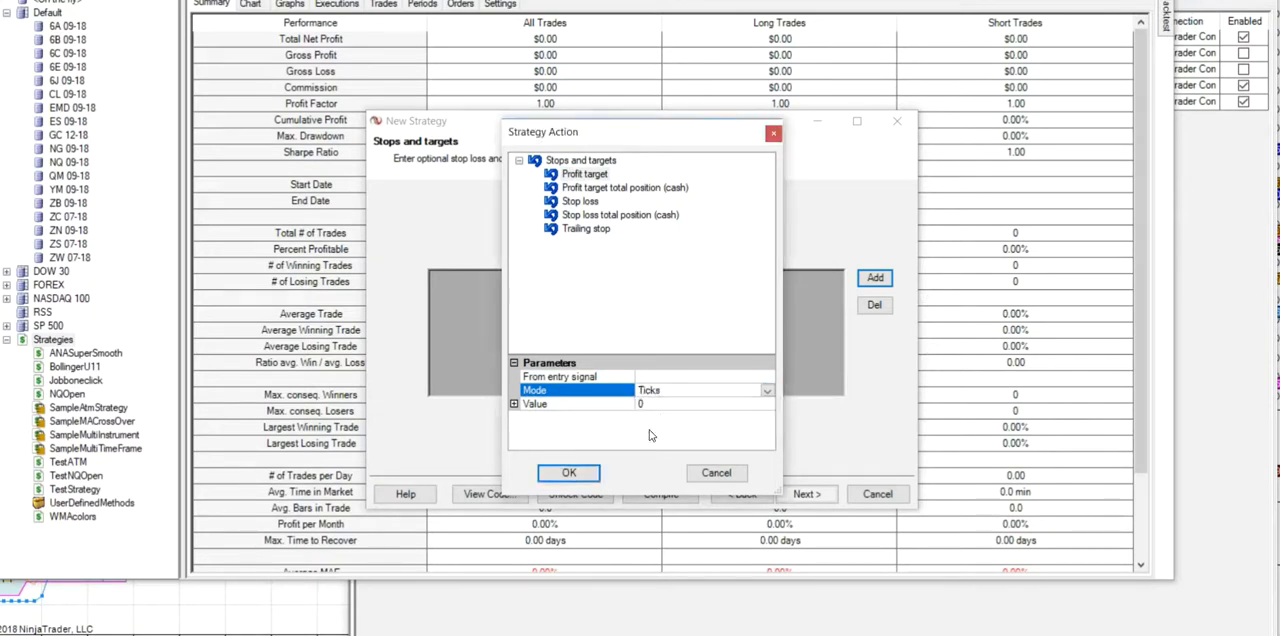
# - Set the profit target's value to the user defined input Profit and accept the target
pyautogui.click(766, 406)
pyautogui.click(767, 408)
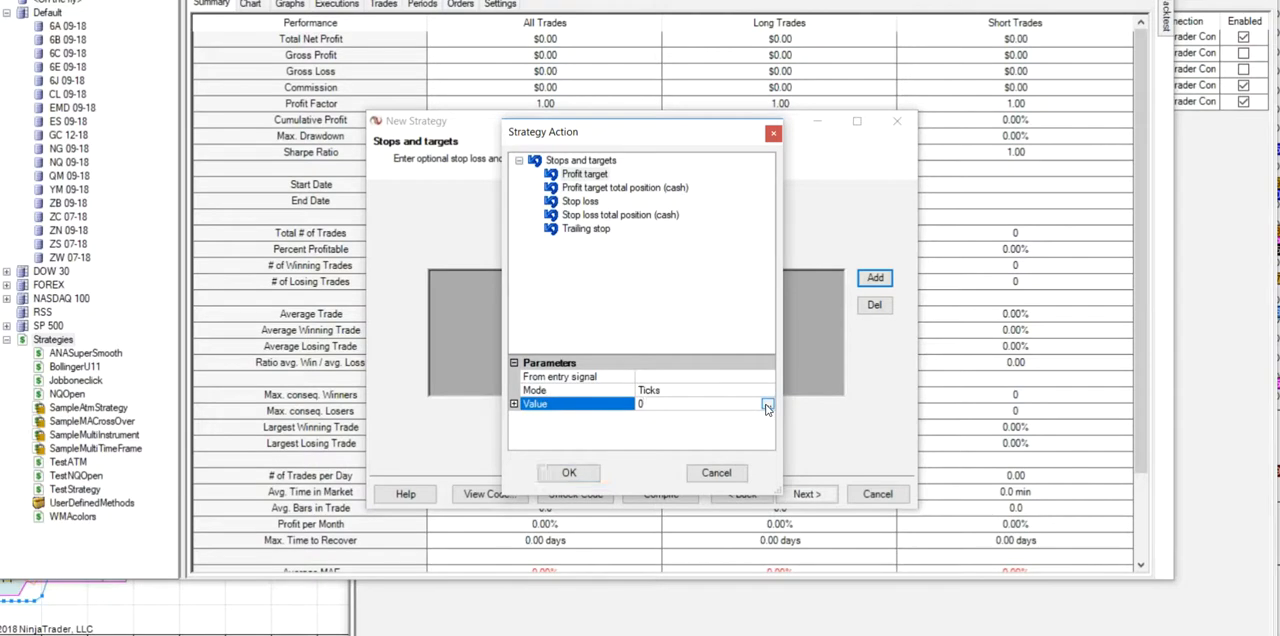
pyautogui.click(597, 218)
pyautogui.click(594, 469)
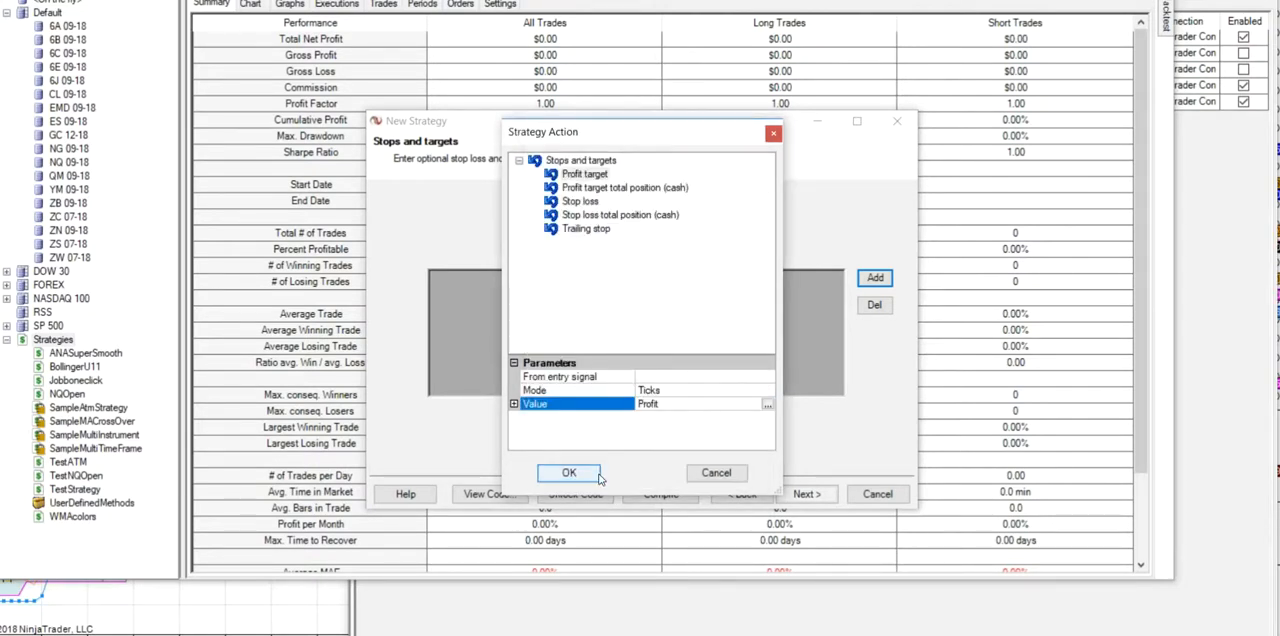
pyautogui.click(578, 481)
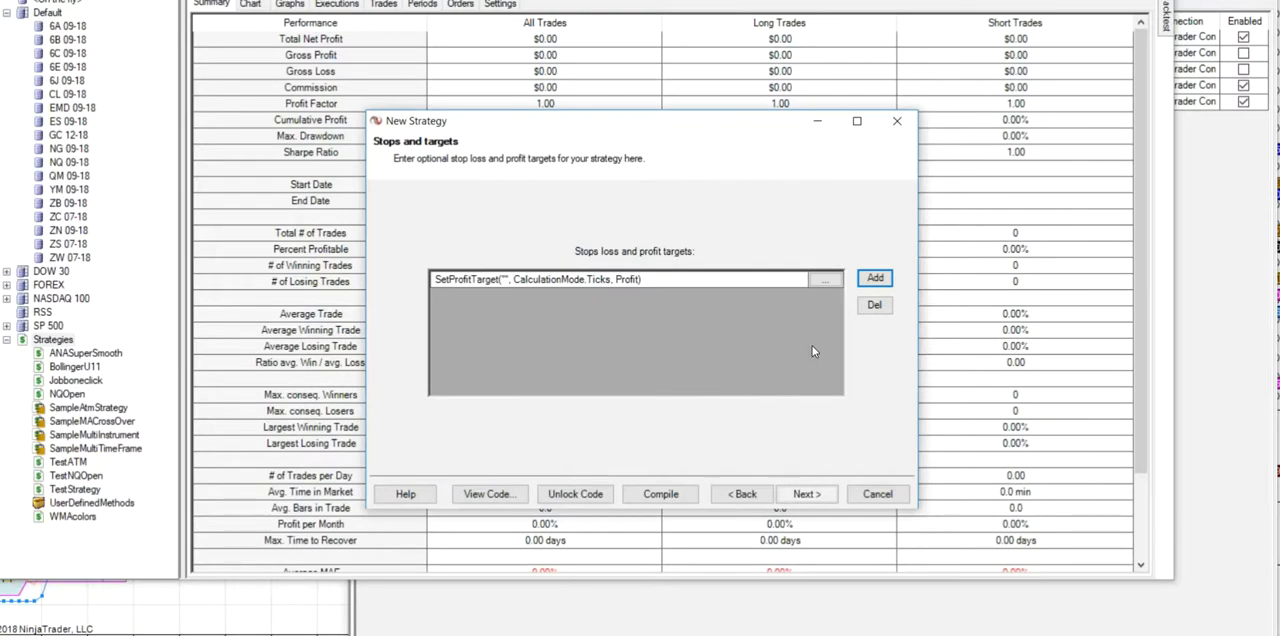
# - Start a Stop loss entry with its mode set to Ticks
pyautogui.click(875, 280)
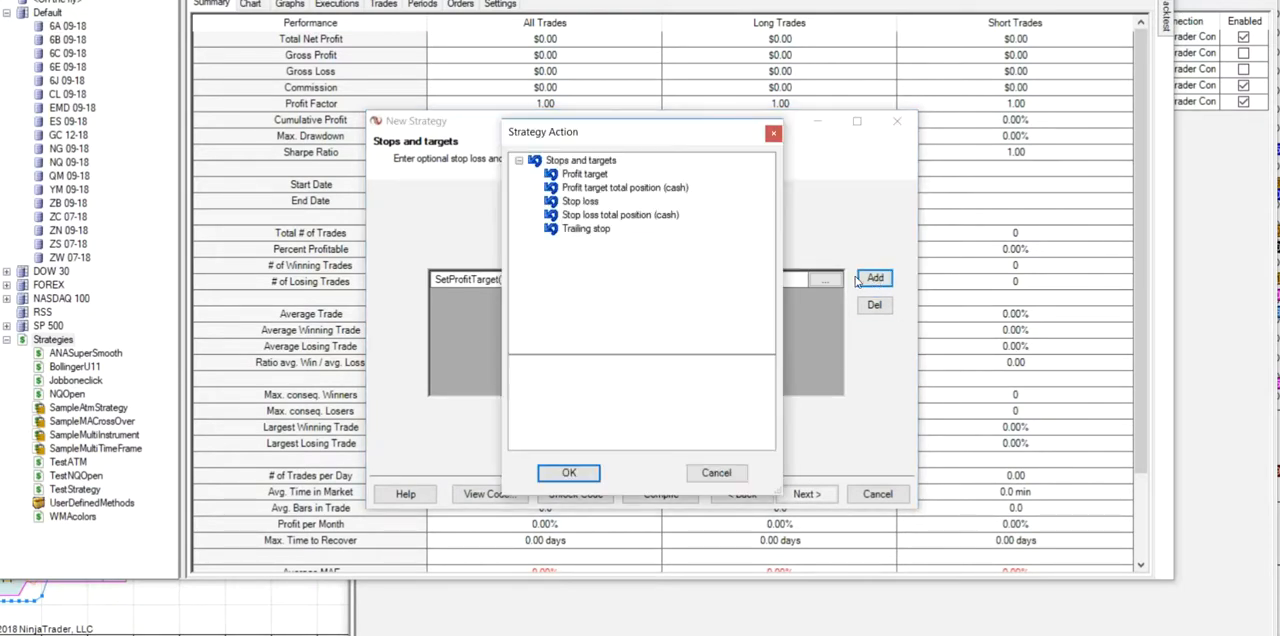
pyautogui.click(580, 202)
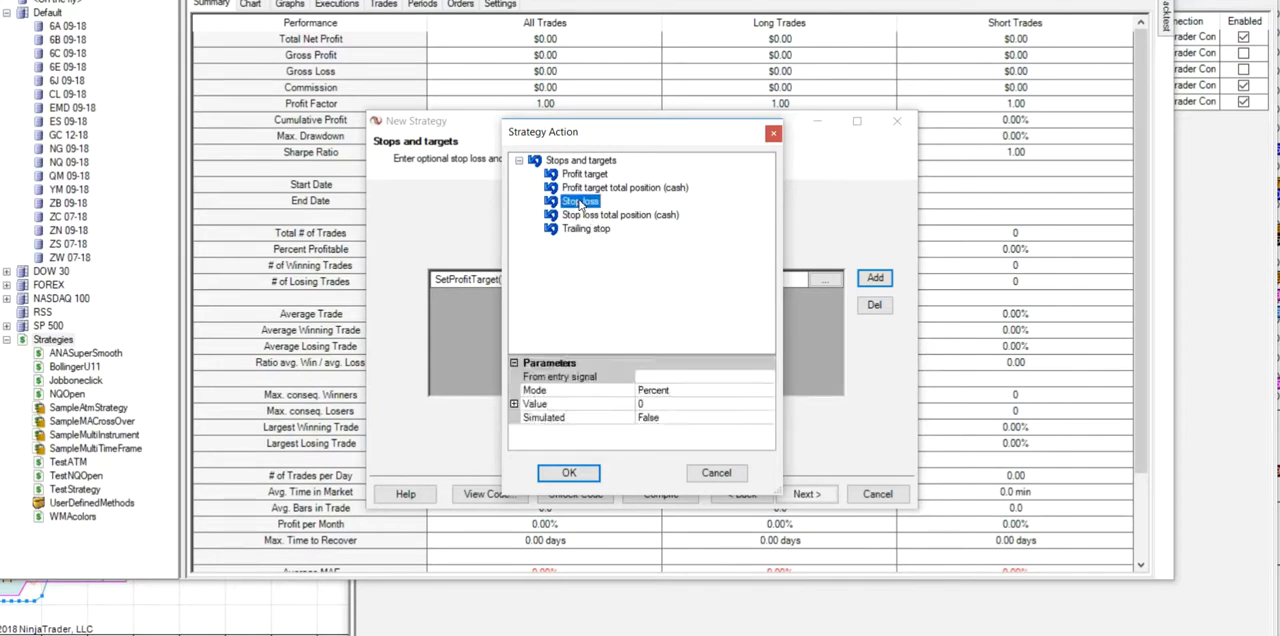
pyautogui.click(770, 393)
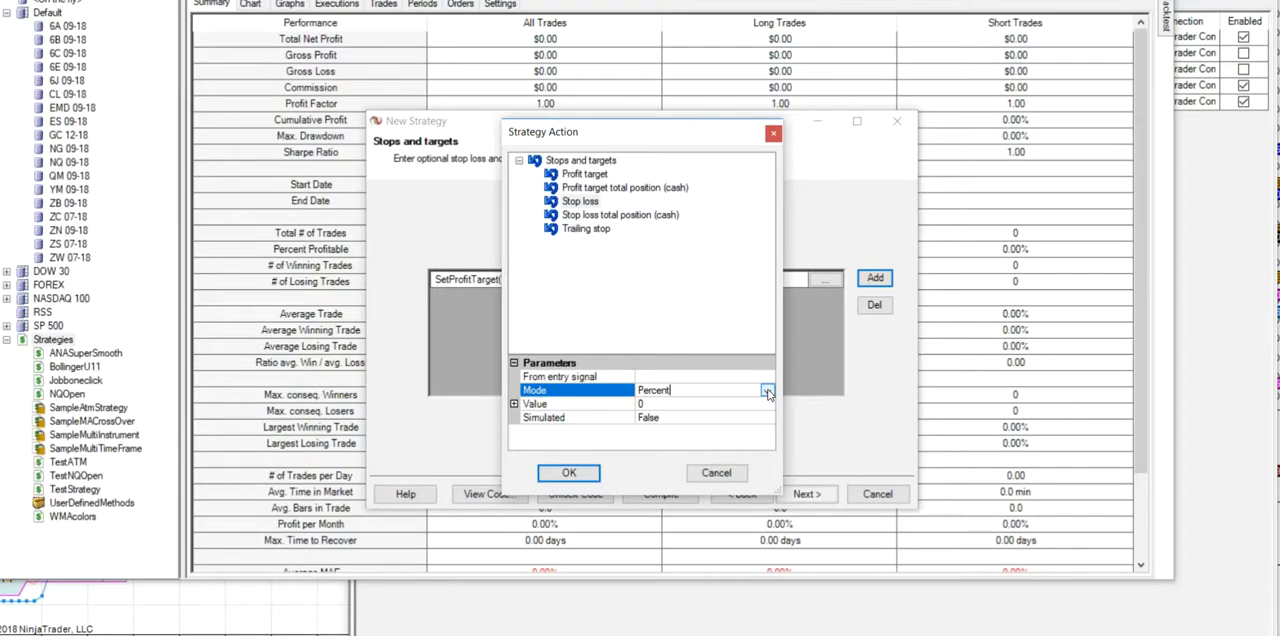
pyautogui.click(767, 391)
pyautogui.click(648, 430)
# - Set the stop loss value to the user defined input Stop and accept the entry
pyautogui.click(767, 405)
pyautogui.click(767, 406)
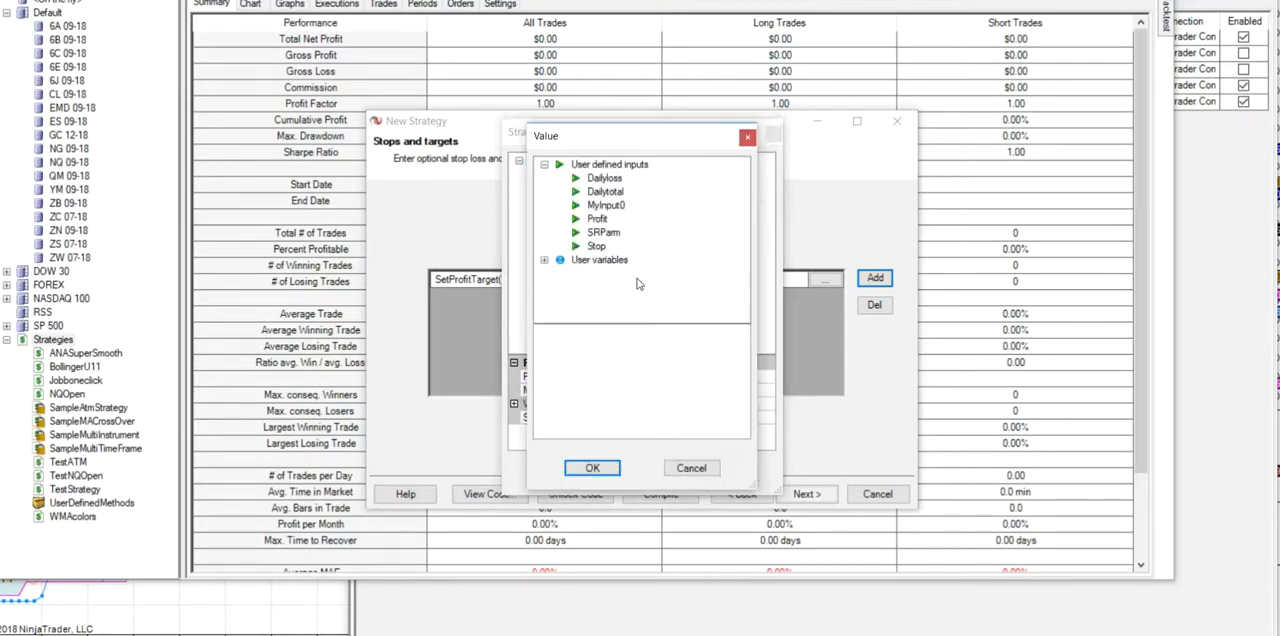
pyautogui.click(598, 246)
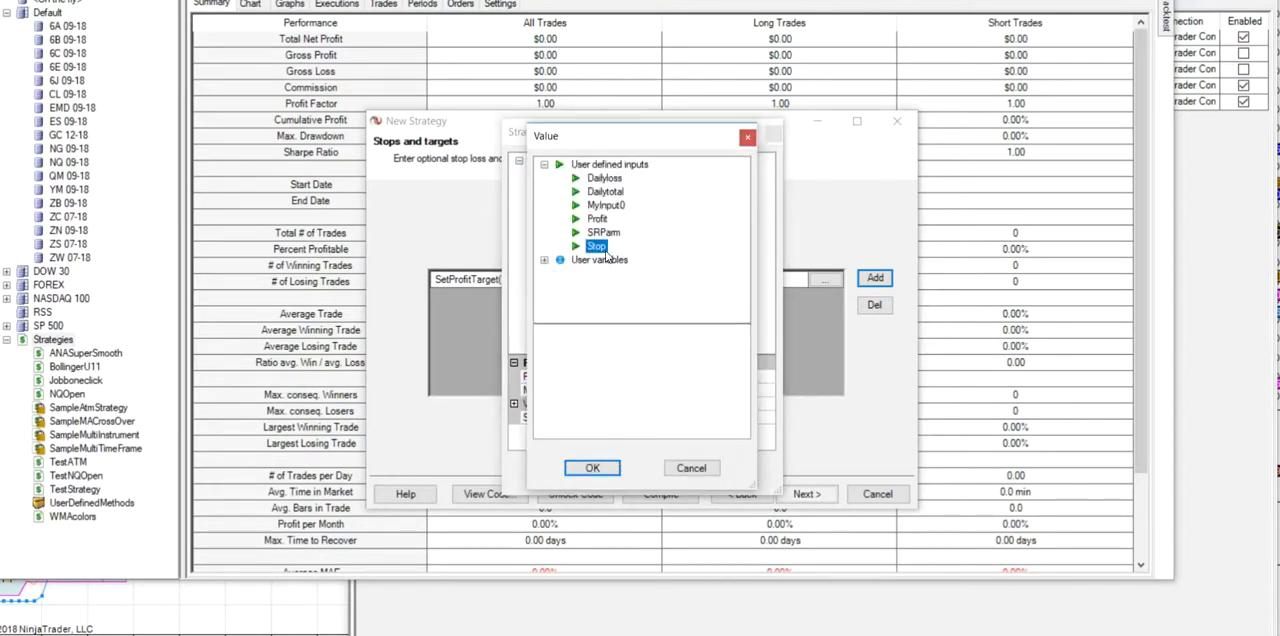
pyautogui.click(608, 467)
pyautogui.click(568, 473)
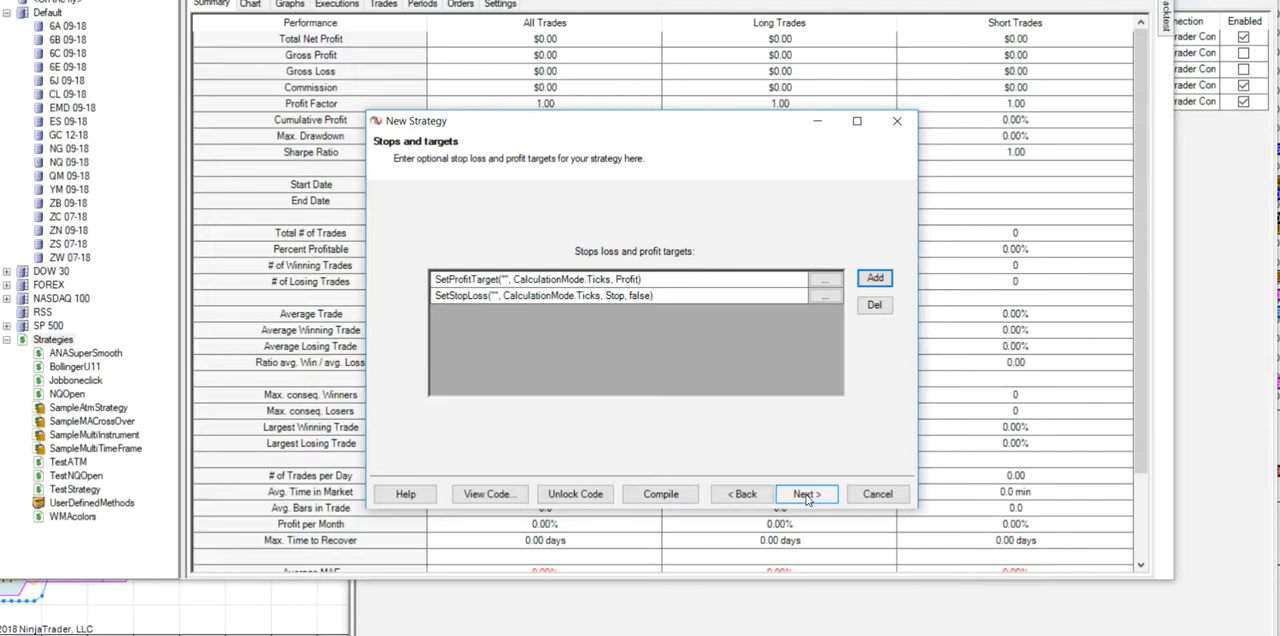
# - Go back to Conditions and Actions and look through condition Sets 2 to 7, ending on Set 1
pyautogui.click(743, 495)
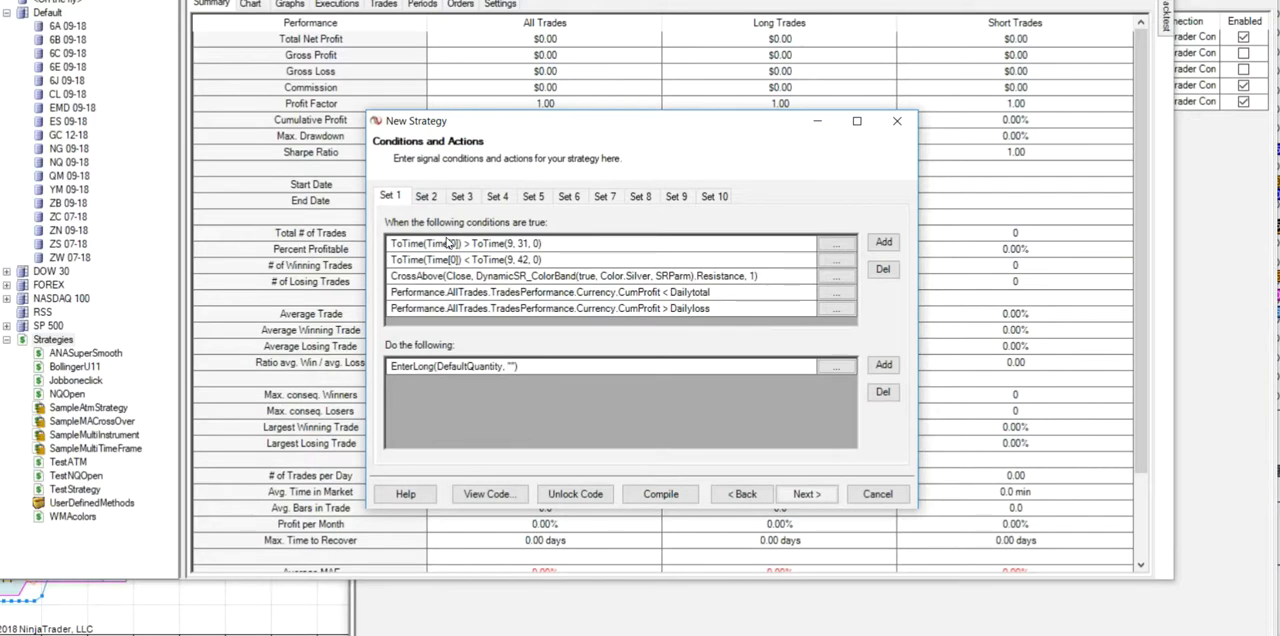
pyautogui.click(427, 197)
pyautogui.click(461, 197)
pyautogui.click(497, 197)
pyautogui.click(533, 197)
pyautogui.click(568, 197)
pyautogui.click(604, 197)
pyautogui.click(427, 197)
pyautogui.click(394, 201)
# - Copy all the Set 1 conditions and paste them into the Set 2 conditions list
pyautogui.rightClick(538, 250)
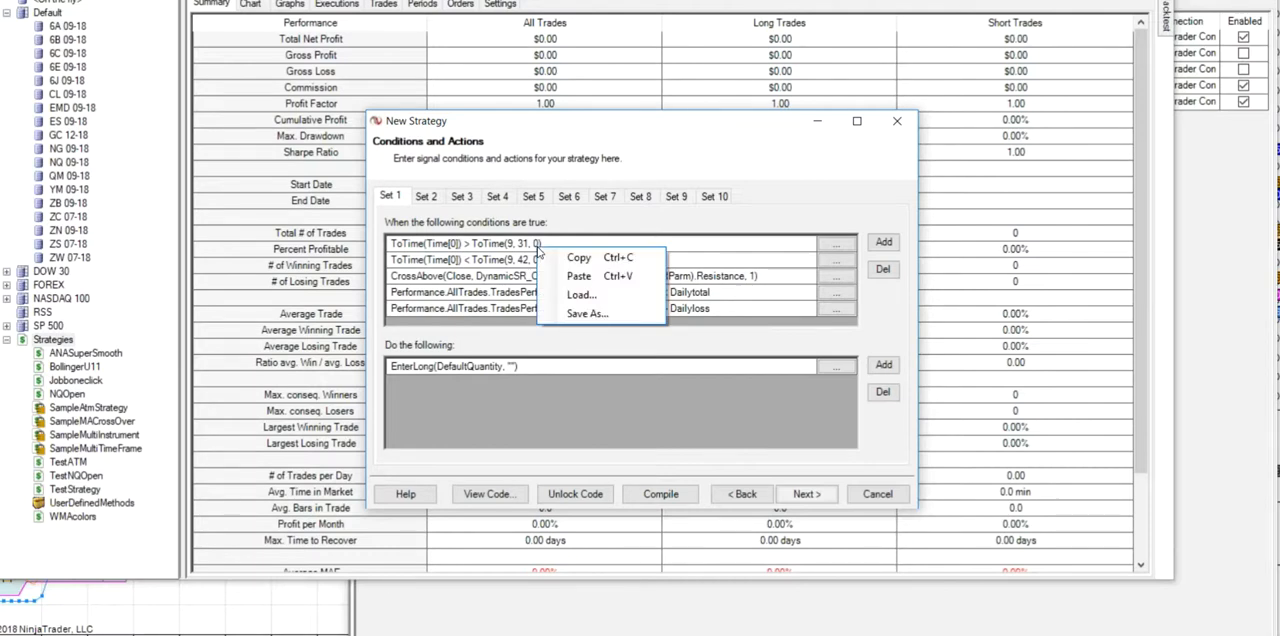
pyautogui.click(576, 262)
pyautogui.click(432, 197)
pyautogui.rightClick(446, 238)
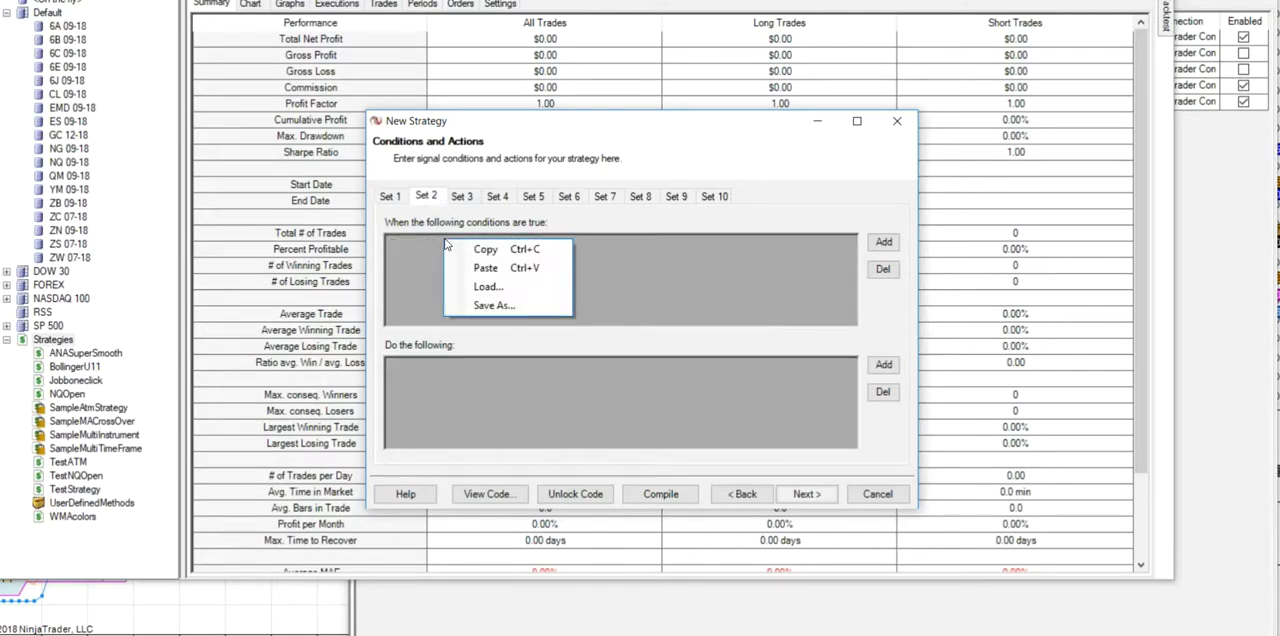
pyautogui.click(490, 266)
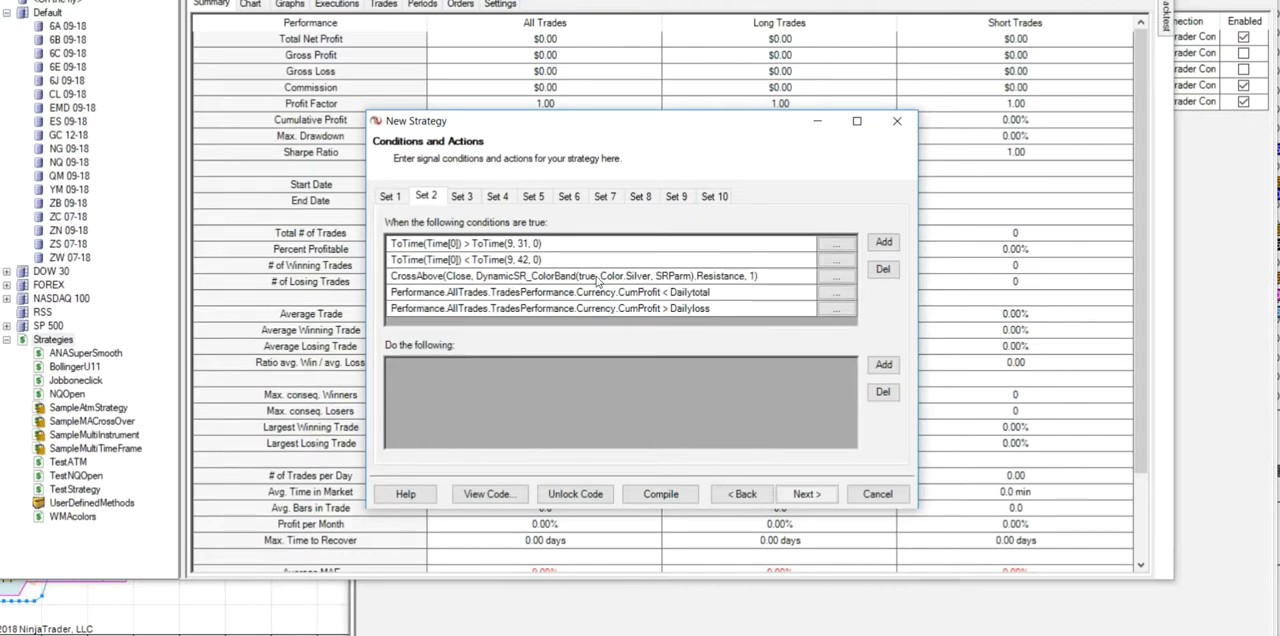
# - Change the Set 2 crossing condition to Close CrossBelow the Support plot of DynamicSR_ColorBand
pyautogui.click(835, 282)
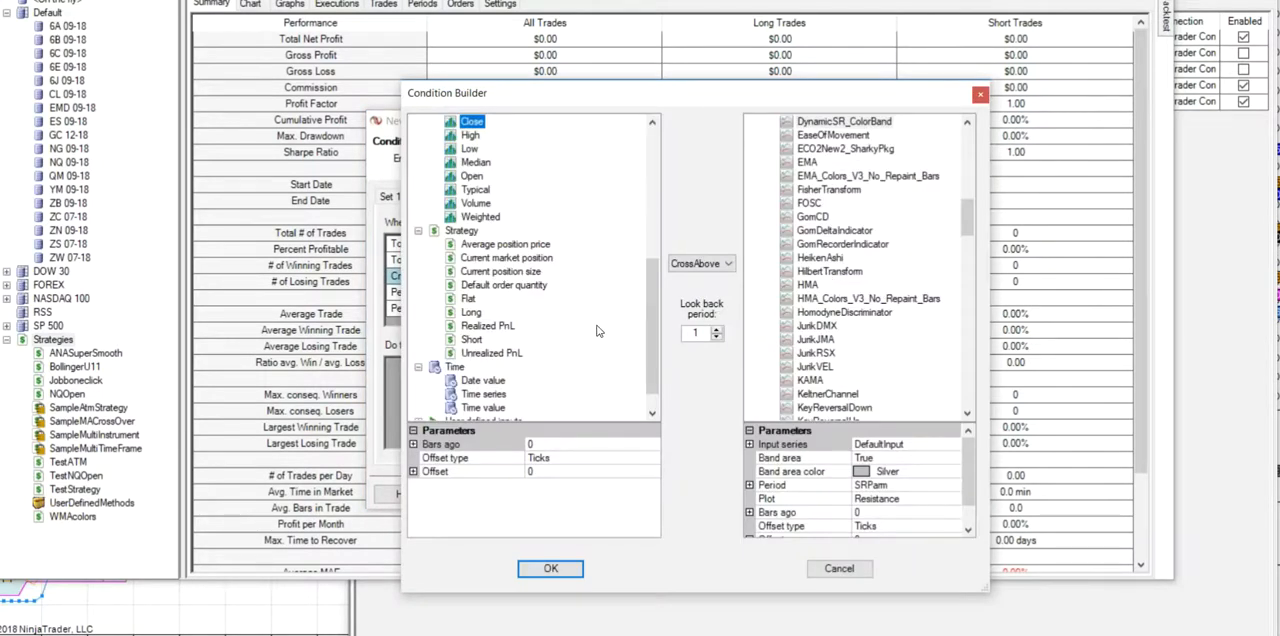
pyautogui.scroll(3, 658, 305)
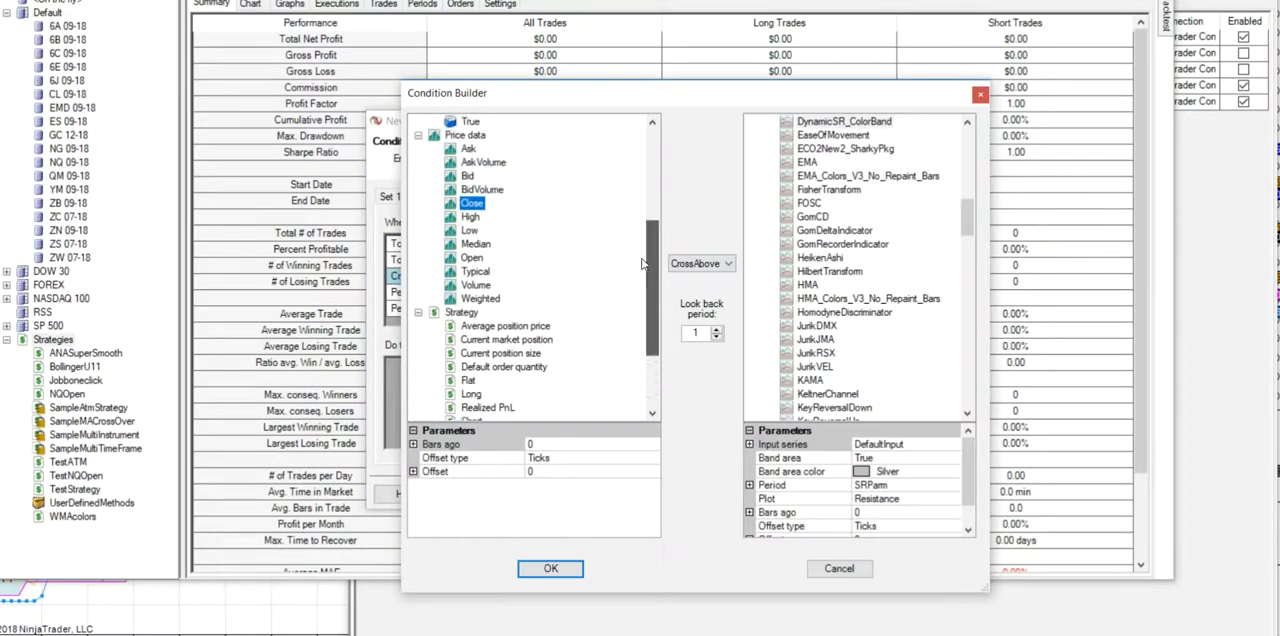
pyautogui.click(727, 264)
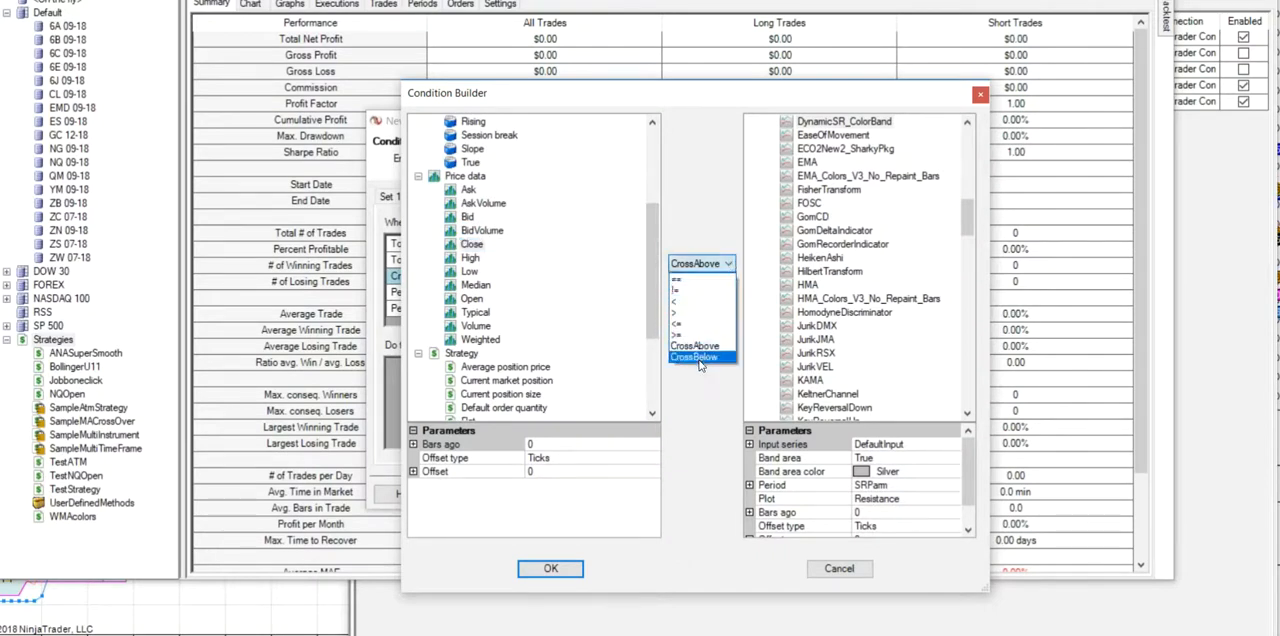
pyautogui.click(700, 358)
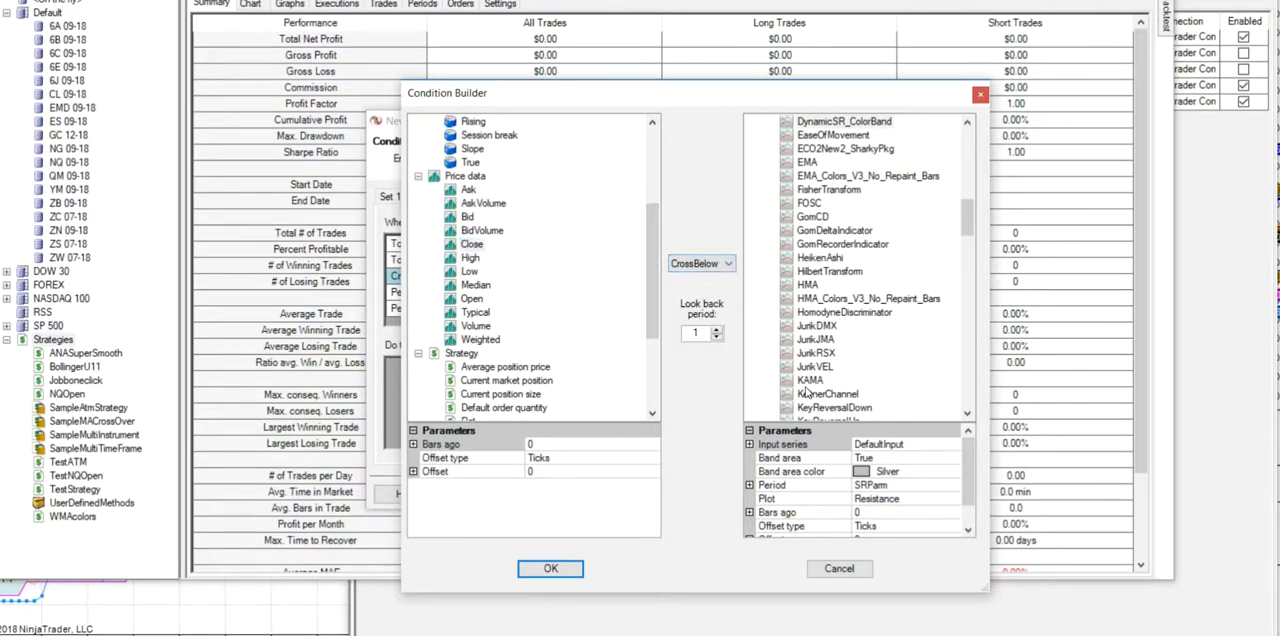
pyautogui.click(955, 500)
pyautogui.click(953, 499)
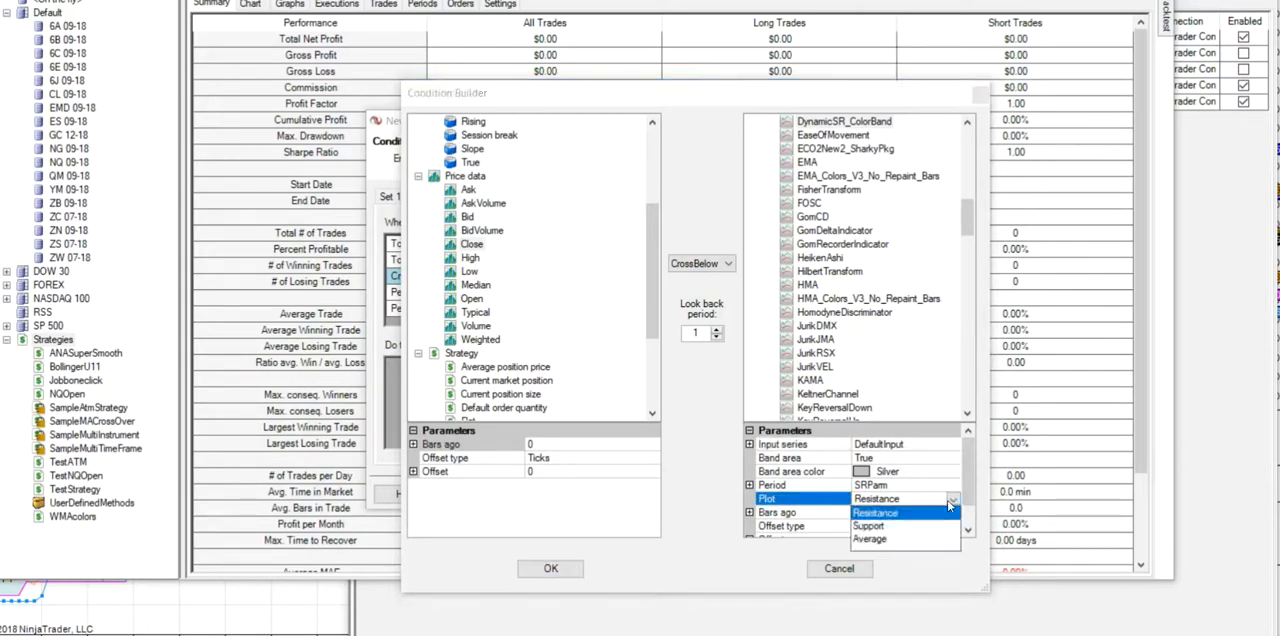
pyautogui.click(874, 526)
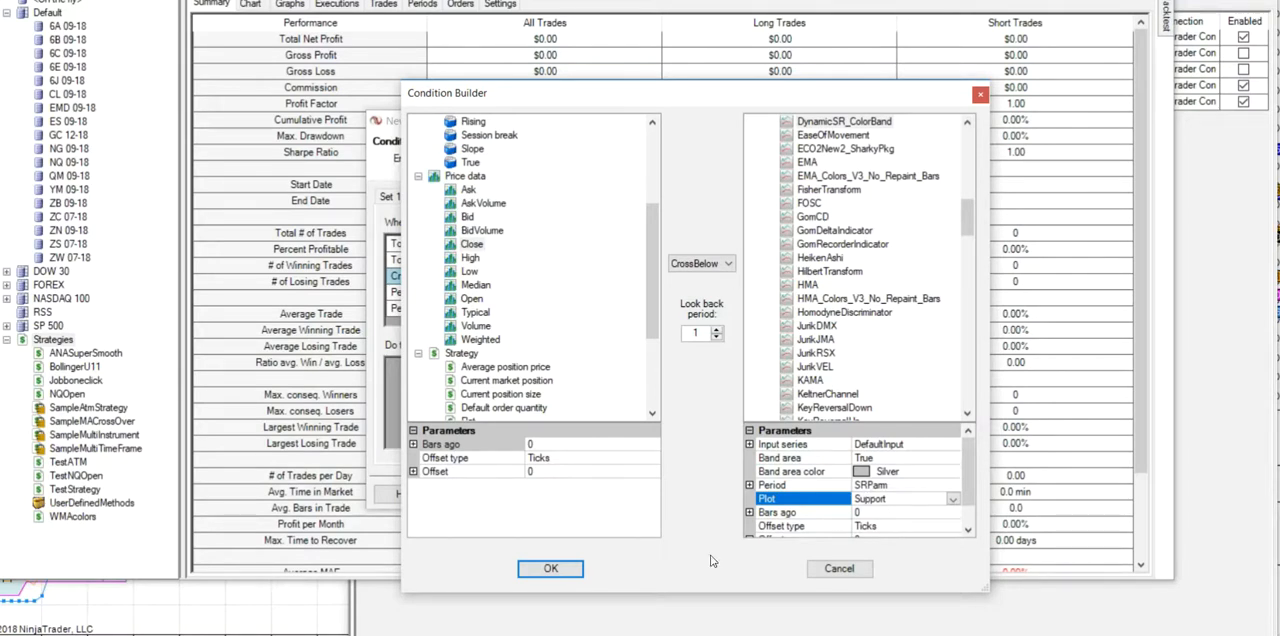
pyautogui.click(550, 569)
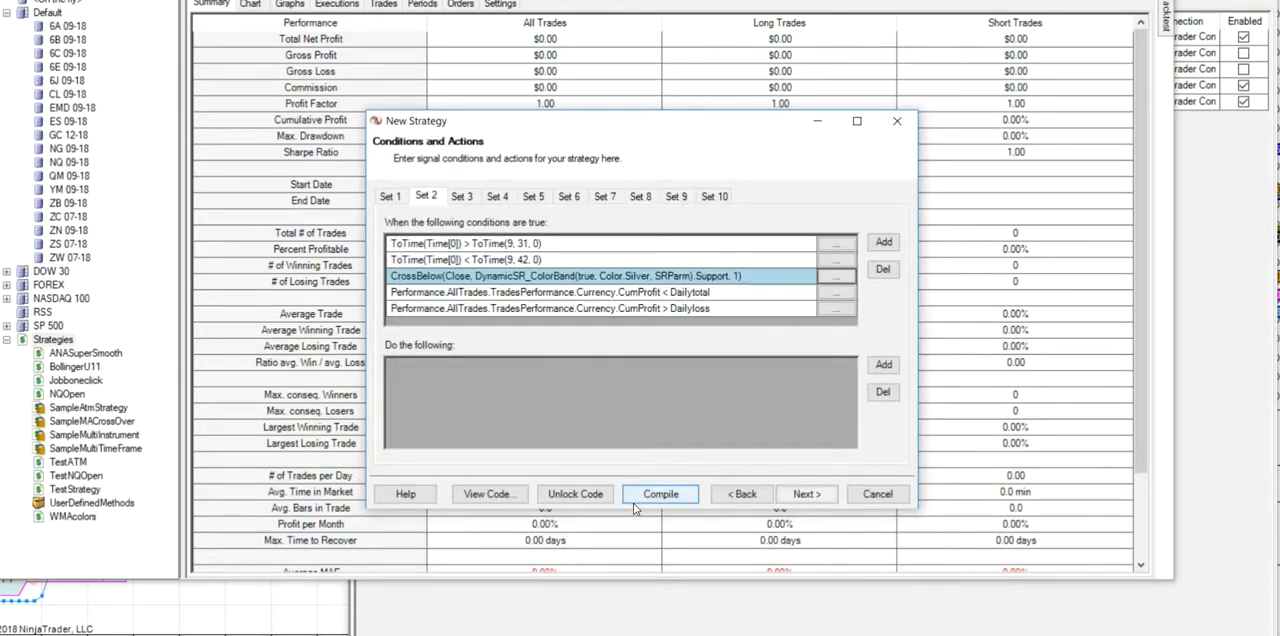
# - Add an Enter short position action to Set 2
pyautogui.click(884, 365)
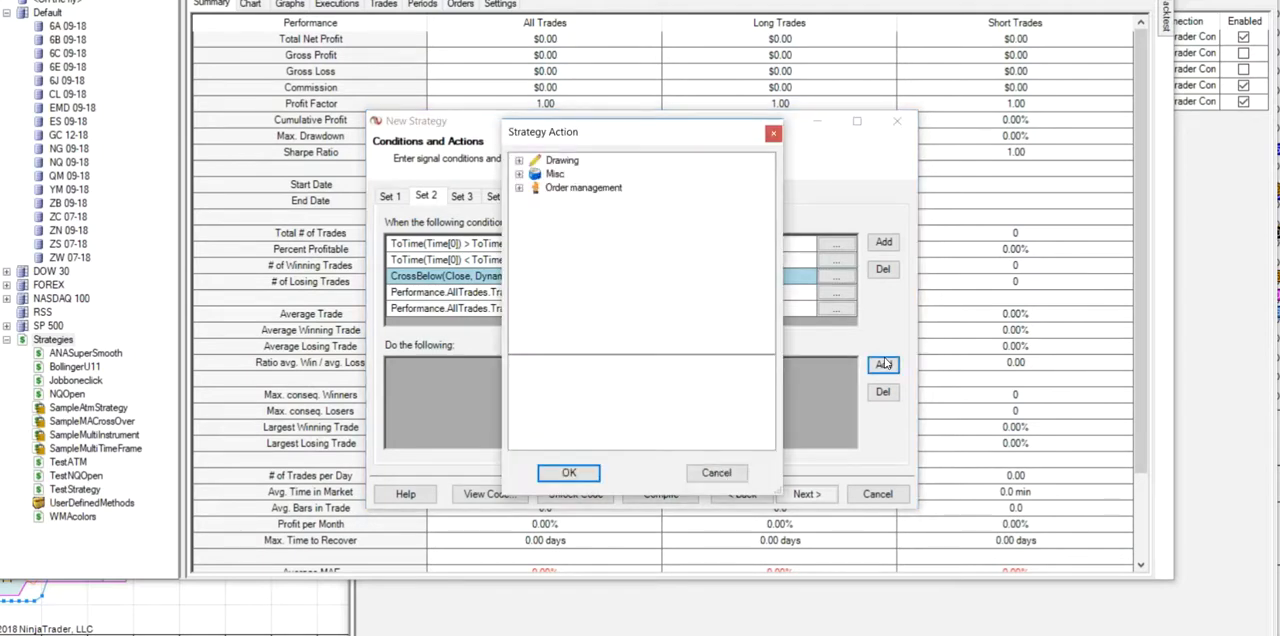
pyautogui.click(521, 191)
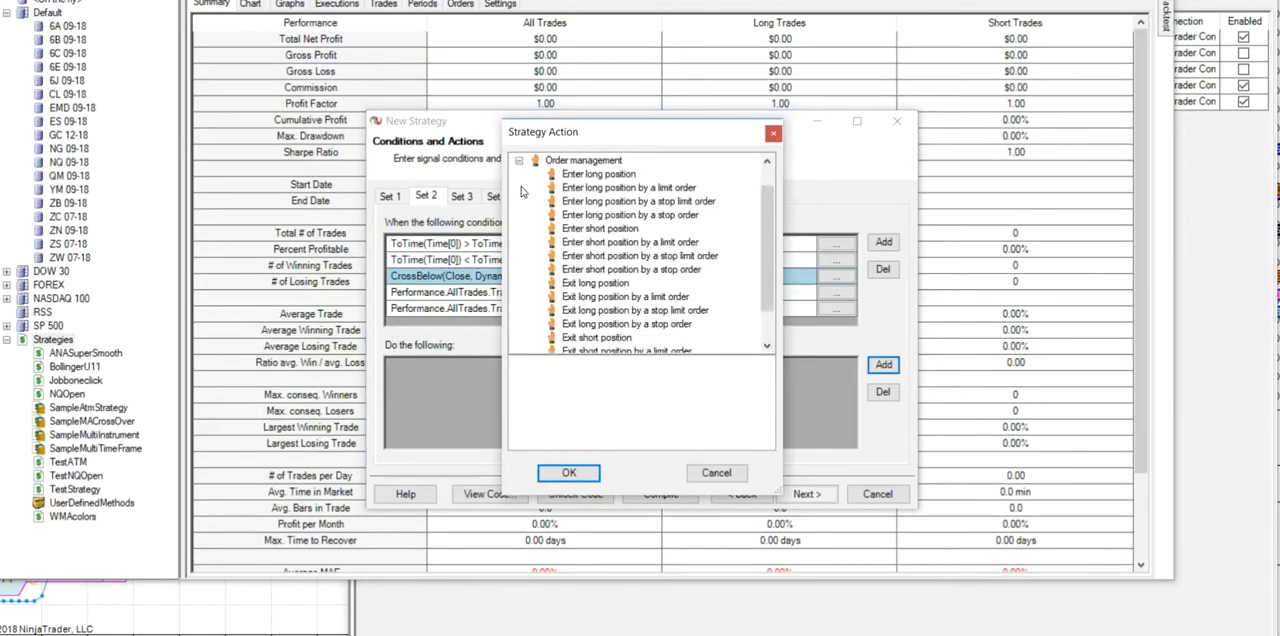
pyautogui.click(592, 229)
pyautogui.click(569, 473)
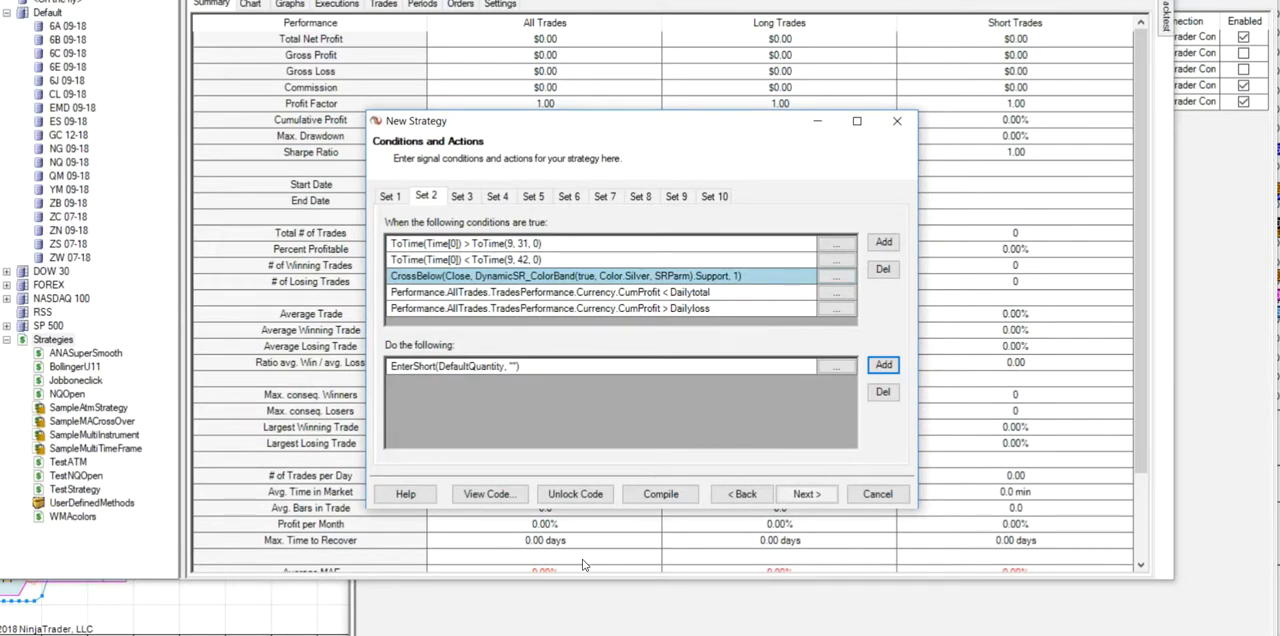
# - Continue past the stops and targets and finish creating the strategy
pyautogui.click(806, 499)
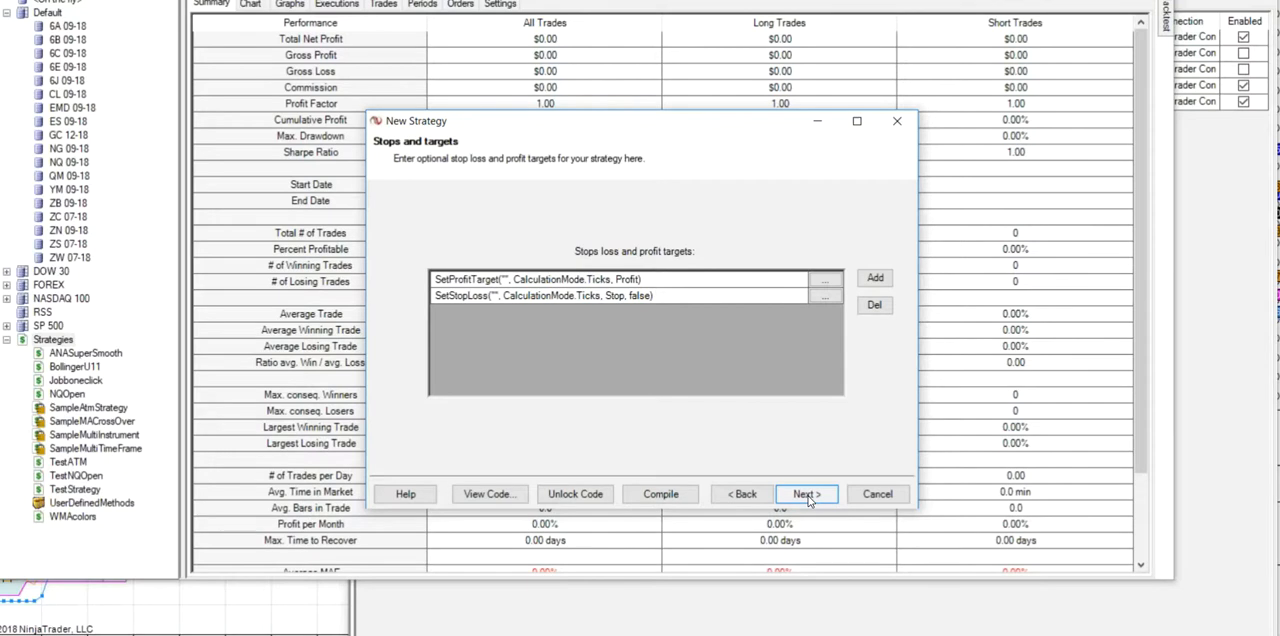
pyautogui.click(807, 495)
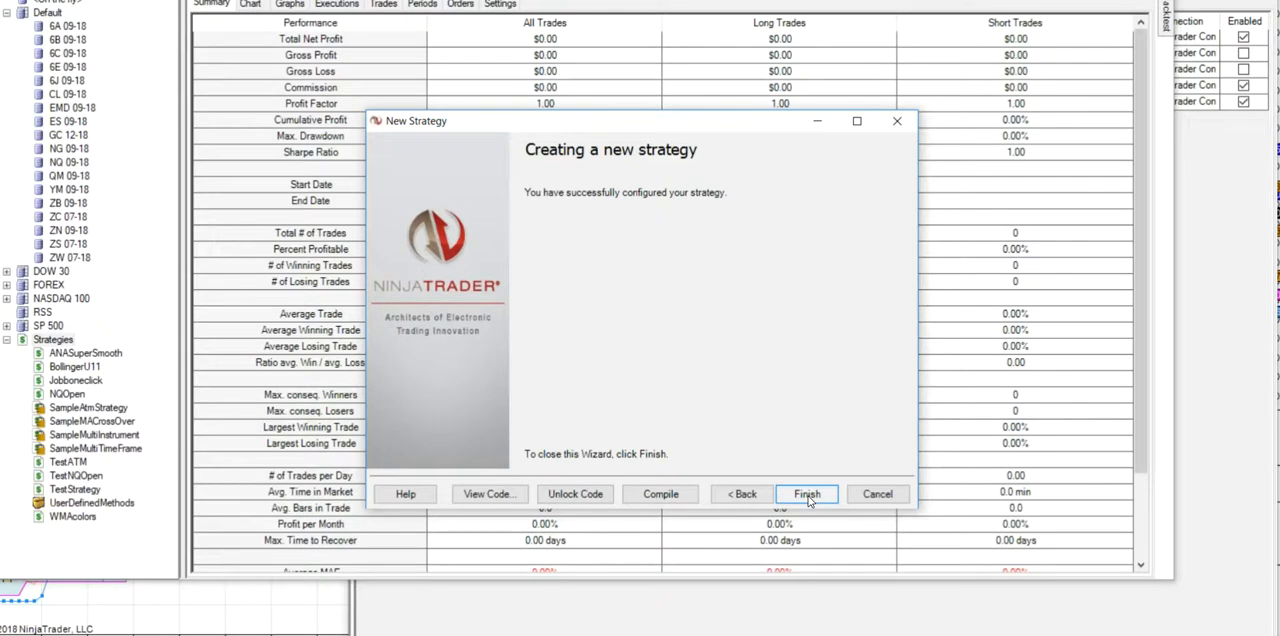
pyautogui.click(807, 495)
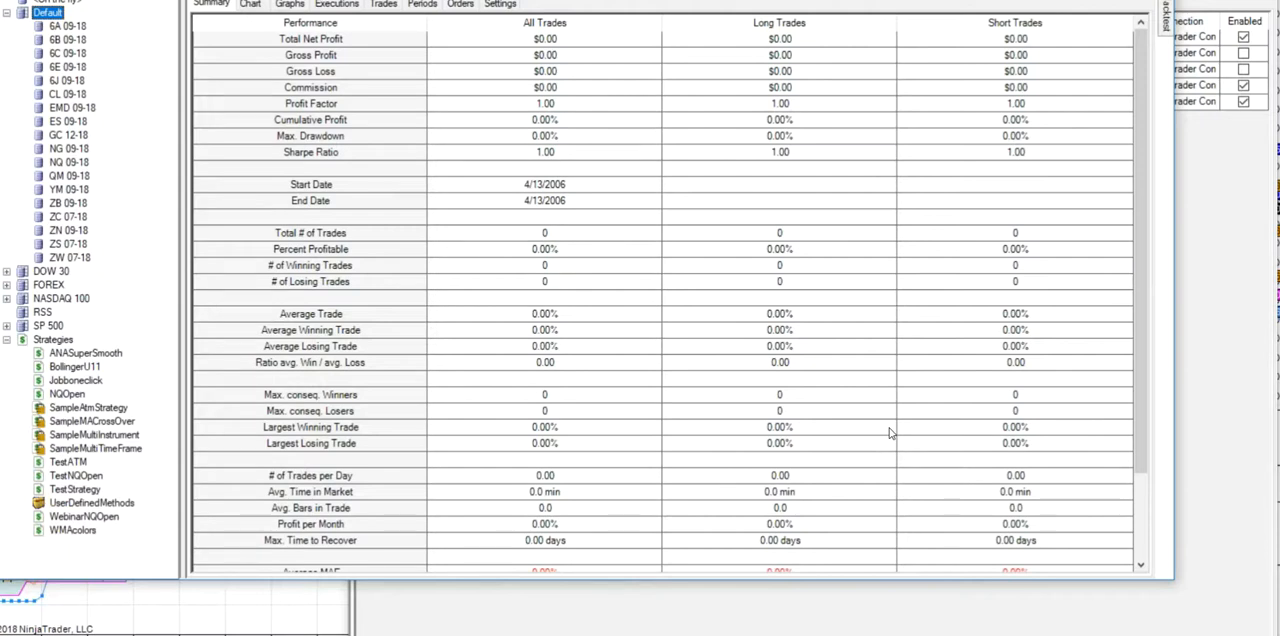
# - Open a backtest for the NQ 09-18 instrument and select the WebinarNQOpen strategy
pyautogui.rightClick(72, 165)
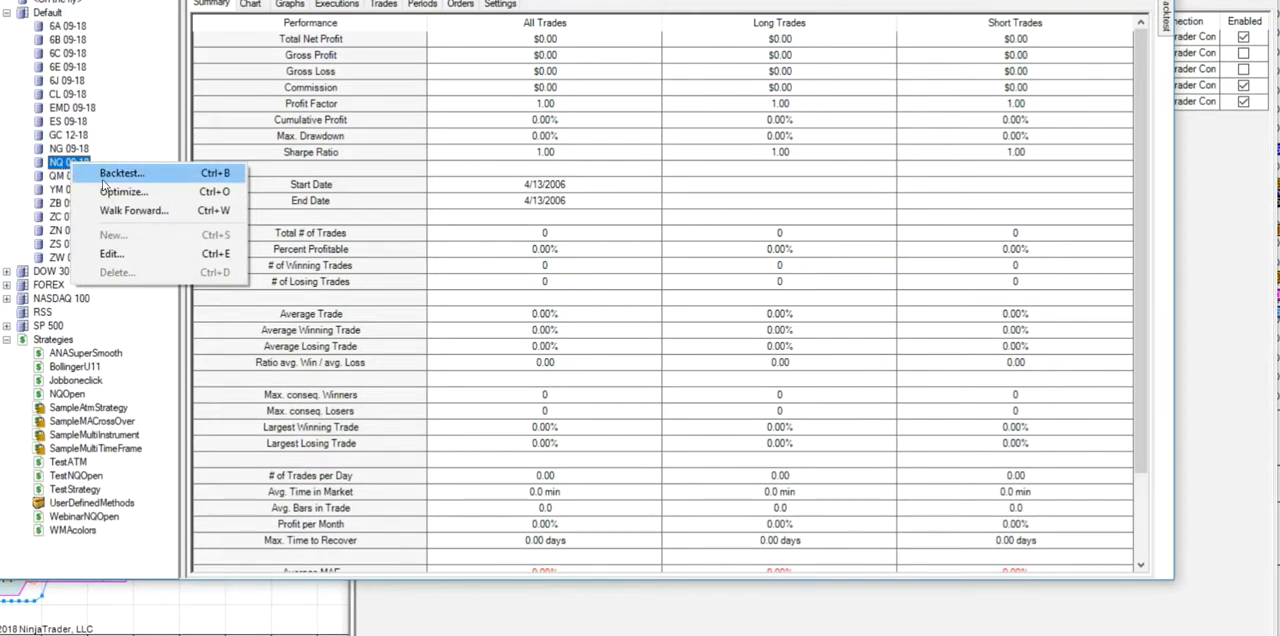
pyautogui.click(113, 176)
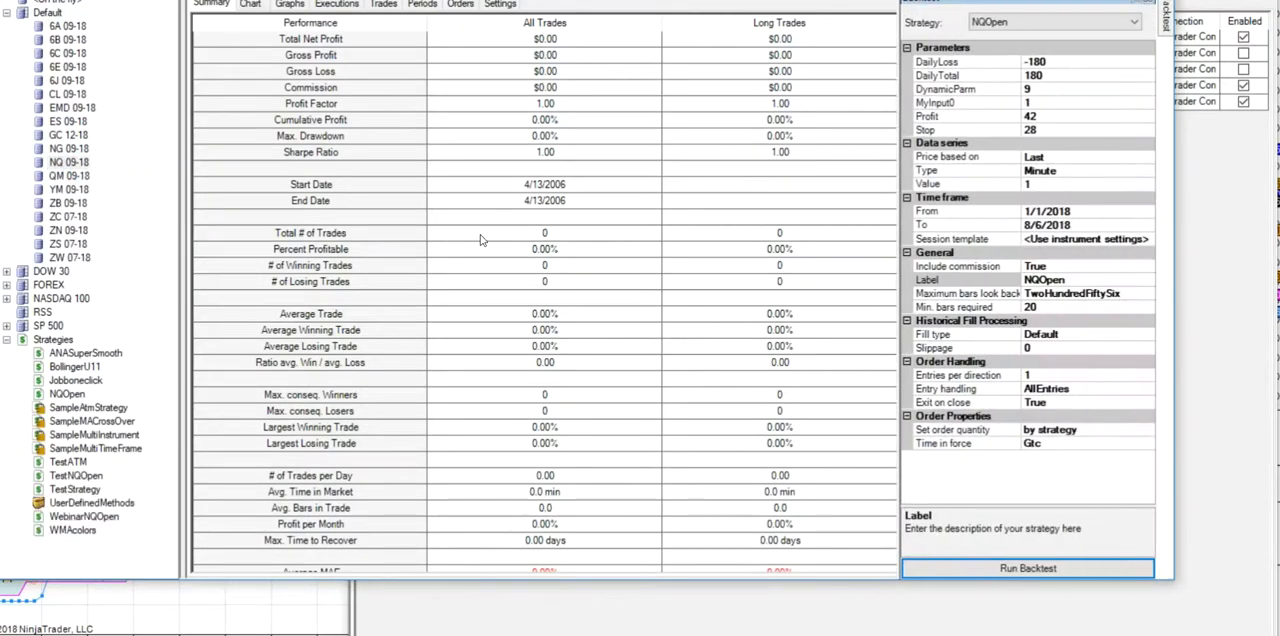
pyautogui.click(1134, 22)
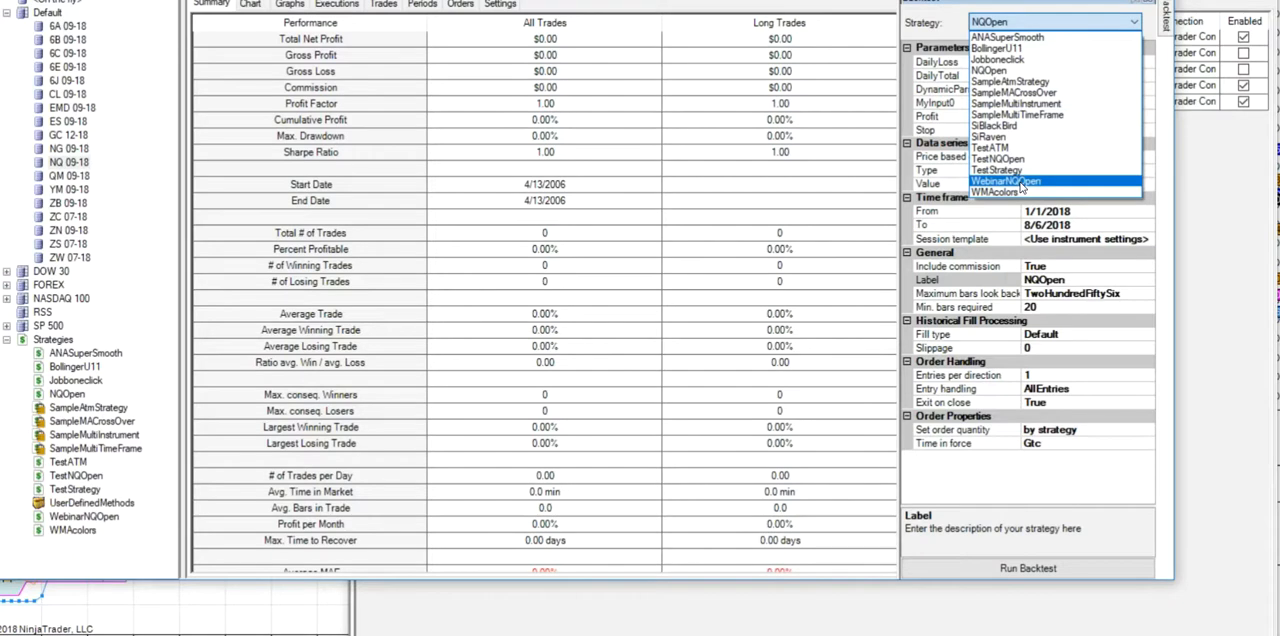
pyautogui.click(1006, 181)
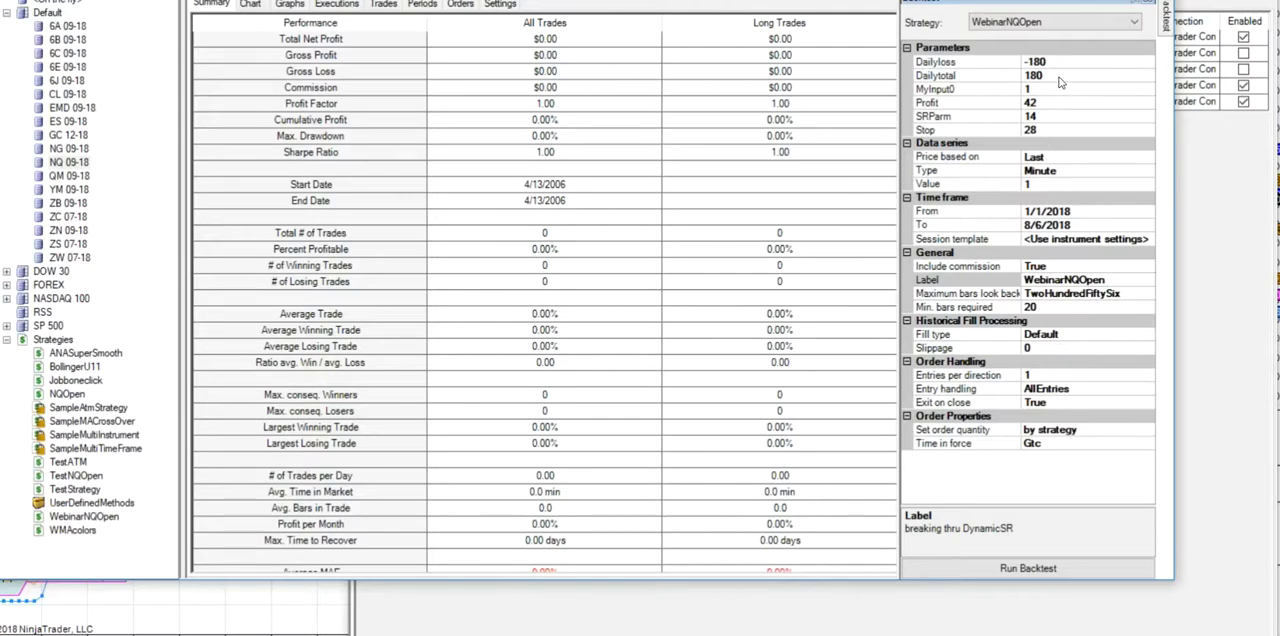
# - Set the SRParm backtest parameter to 21
pyautogui.click(1042, 105)
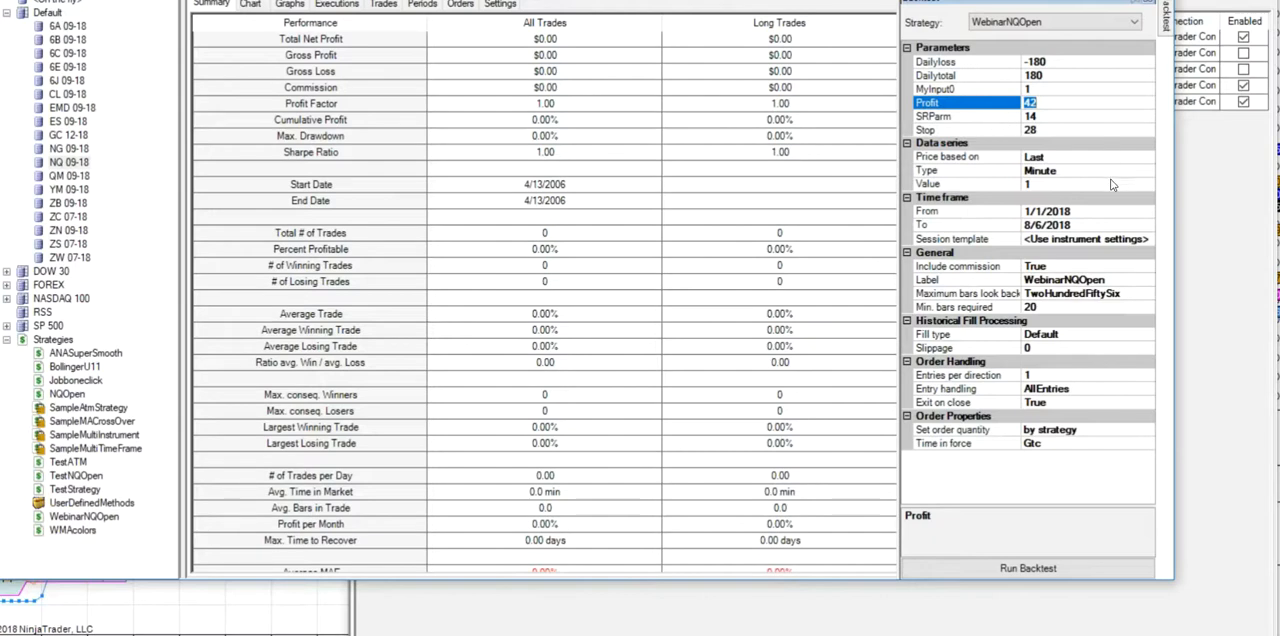
pyautogui.press('Down')
pyautogui.doubleClick(1044, 116)
pyautogui.write('21')
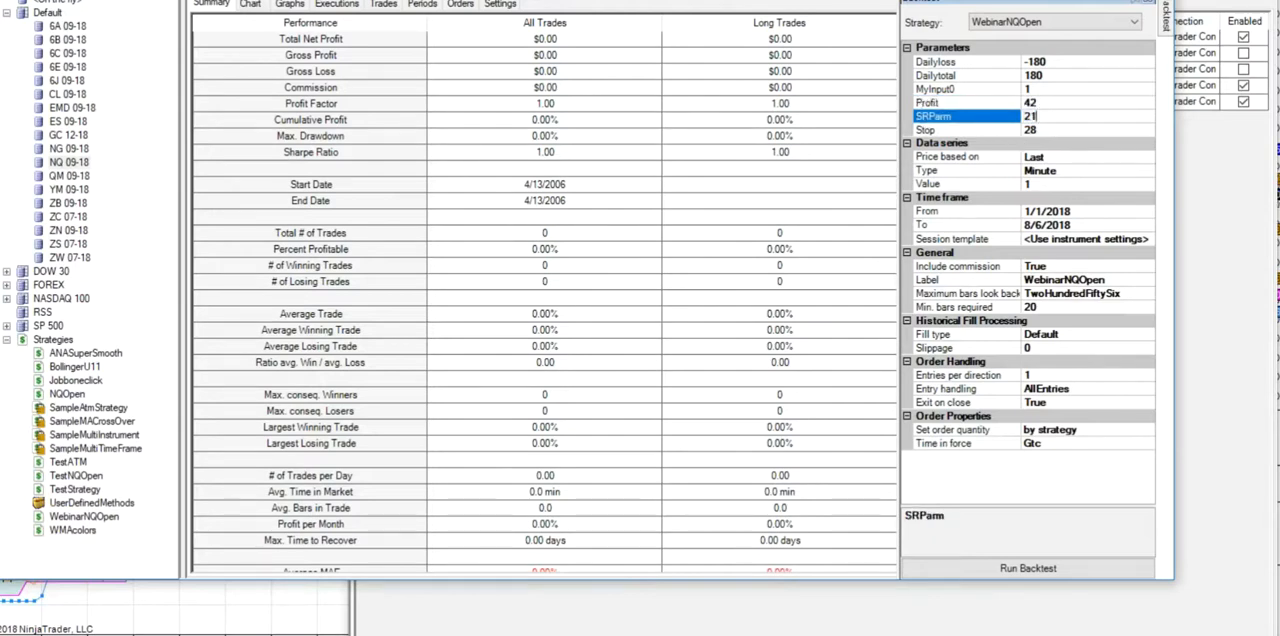
pyautogui.moveTo(1042, 119); pyautogui.dragTo(1005, 125)
pyautogui.write('121')
# - Set the backtest's From date to 8/6/2018 and run the backtest
pyautogui.click(1149, 213)
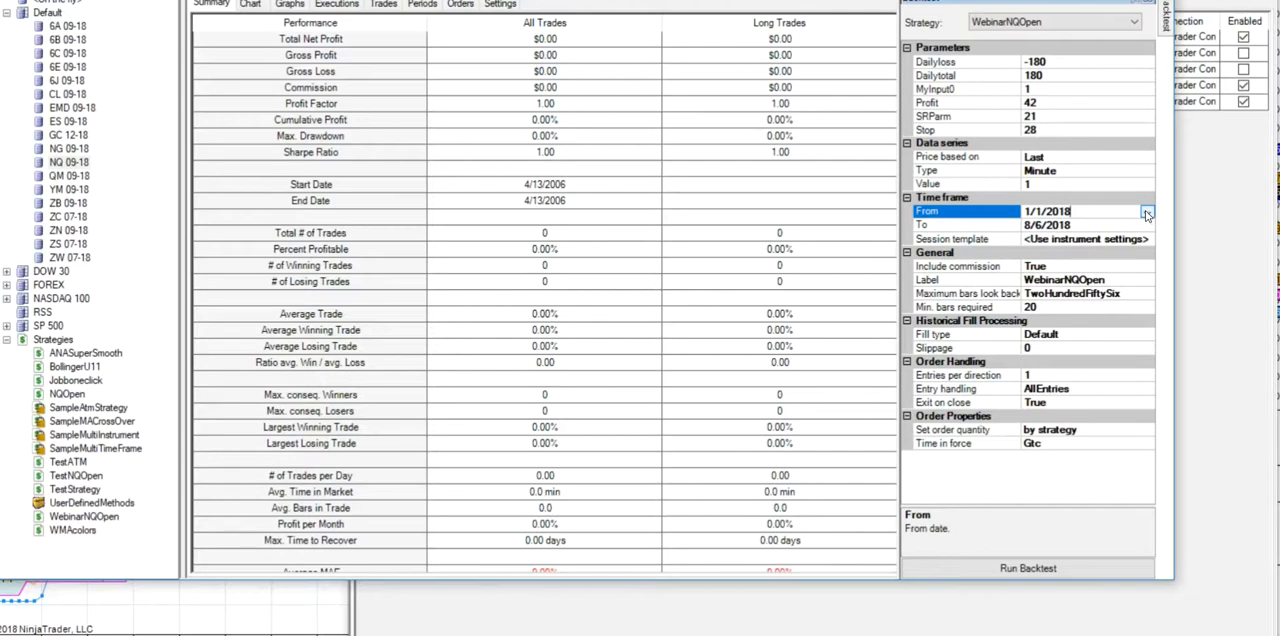
pyautogui.click(1147, 213)
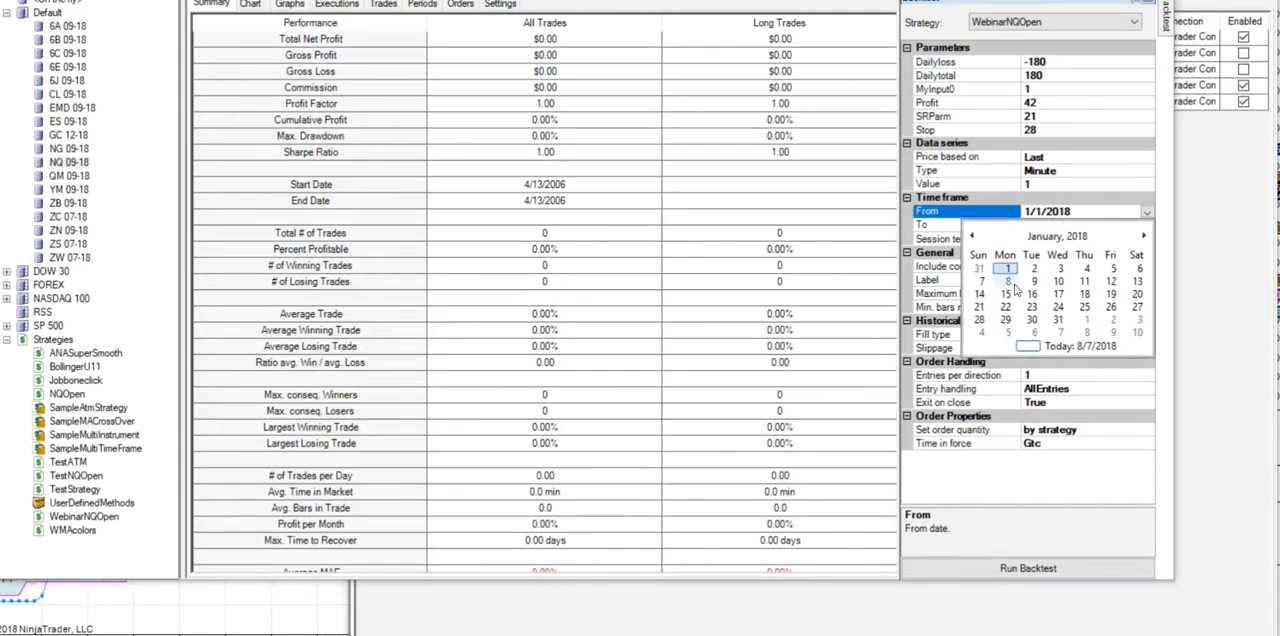
pyautogui.click(1144, 236)
pyautogui.click(1144, 236)
pyautogui.click(1144, 236)
pyautogui.click(1144, 236)
pyautogui.click(1144, 236)
pyautogui.click(1144, 236)
pyautogui.click(1144, 236)
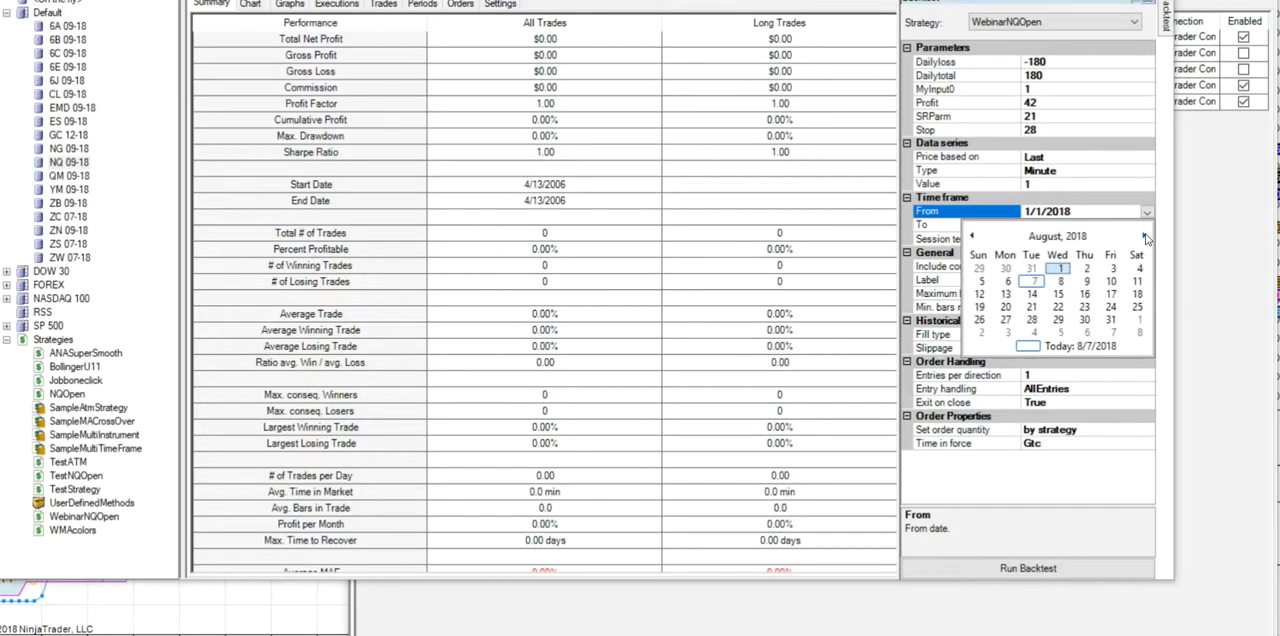
pyautogui.click(1008, 282)
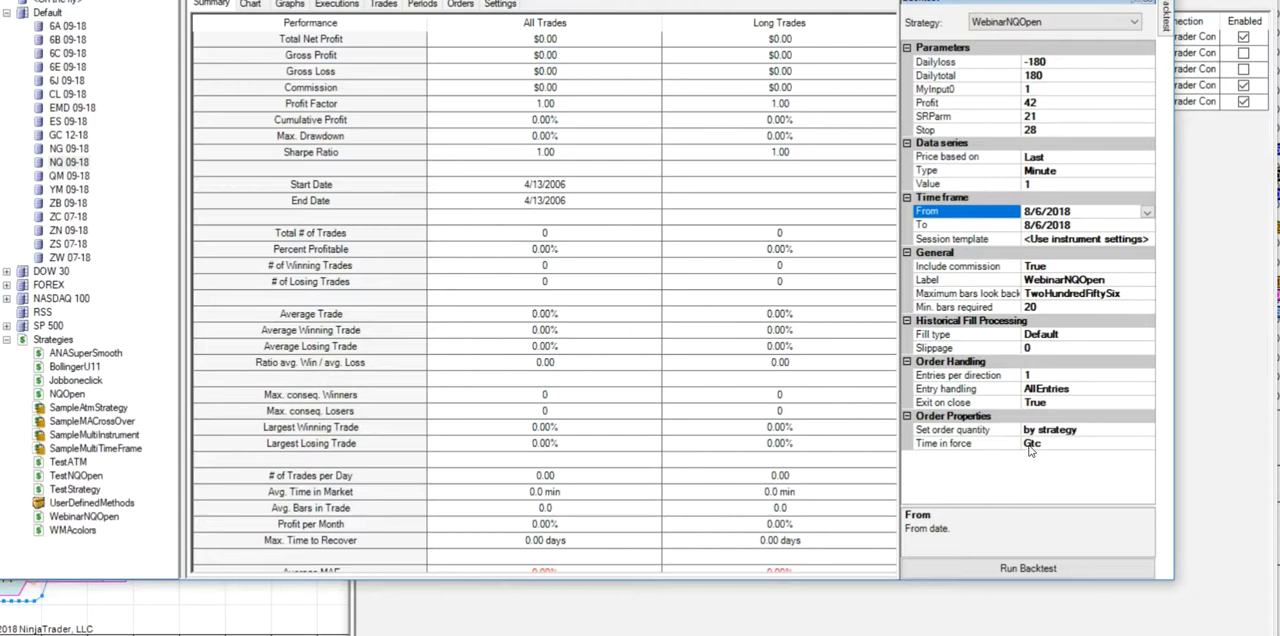
pyautogui.click(1024, 569)
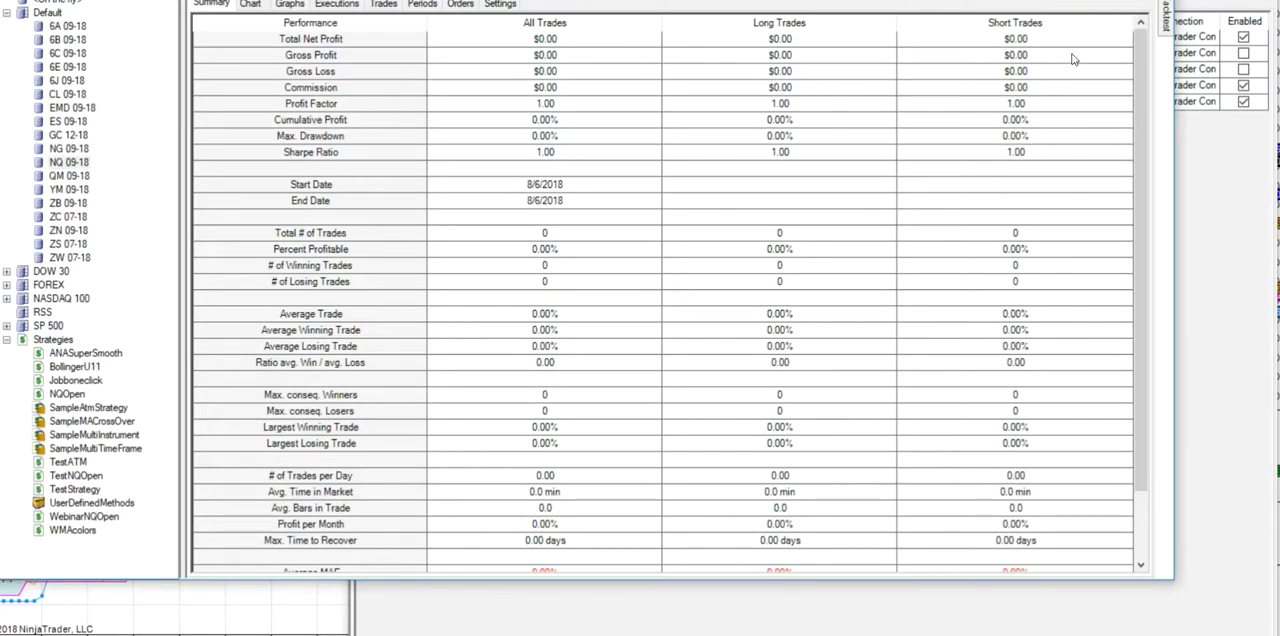
# - Reopen the backtest settings, keep From at 8/6/2018, set the To date to 8/7/2018 and rerun the backtest
pyautogui.moveTo(1172, 24)
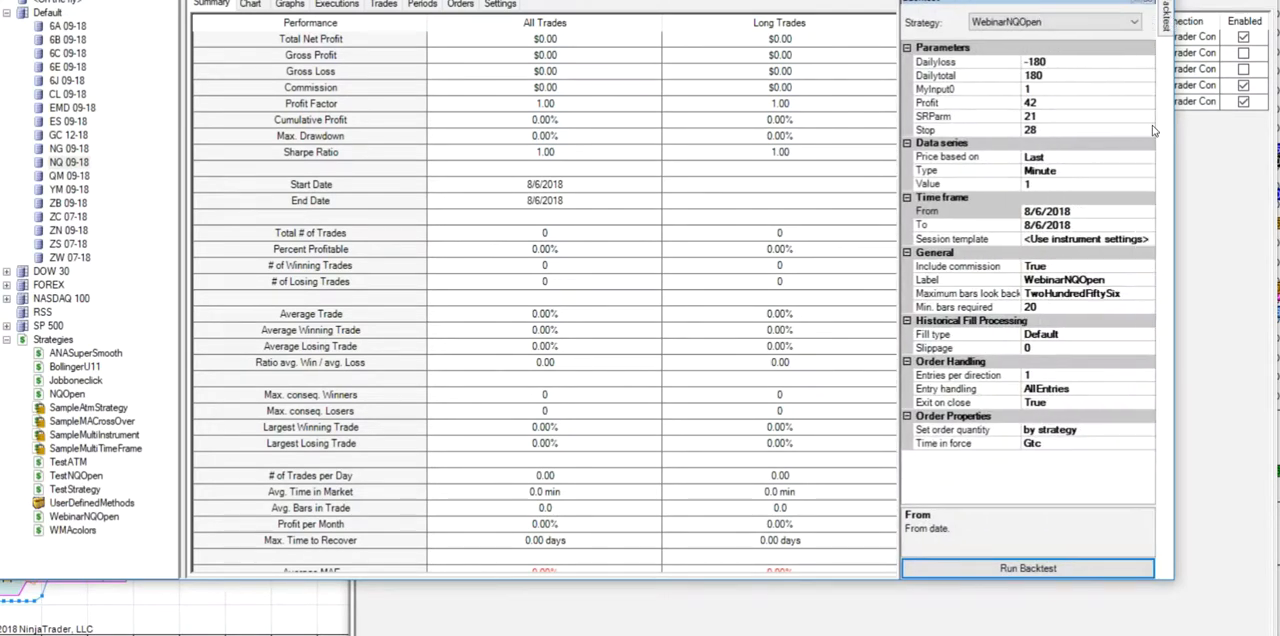
pyautogui.click(1150, 211)
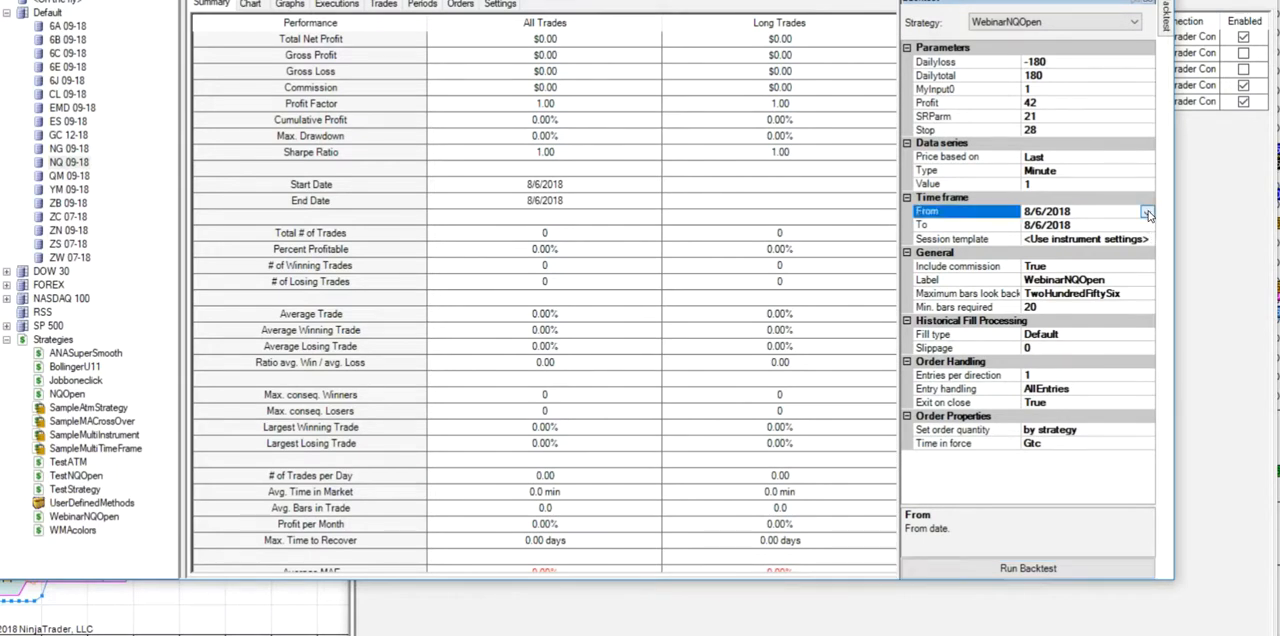
pyautogui.click(1147, 212)
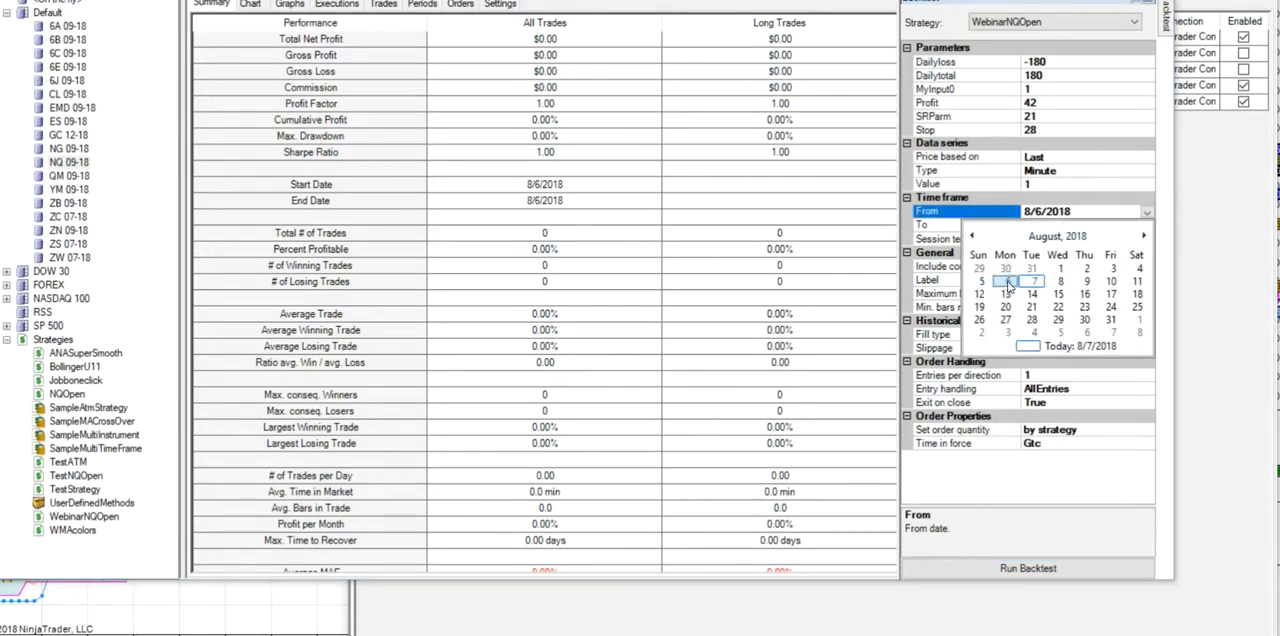
pyautogui.click(1008, 284)
pyautogui.click(1147, 226)
pyautogui.click(1147, 226)
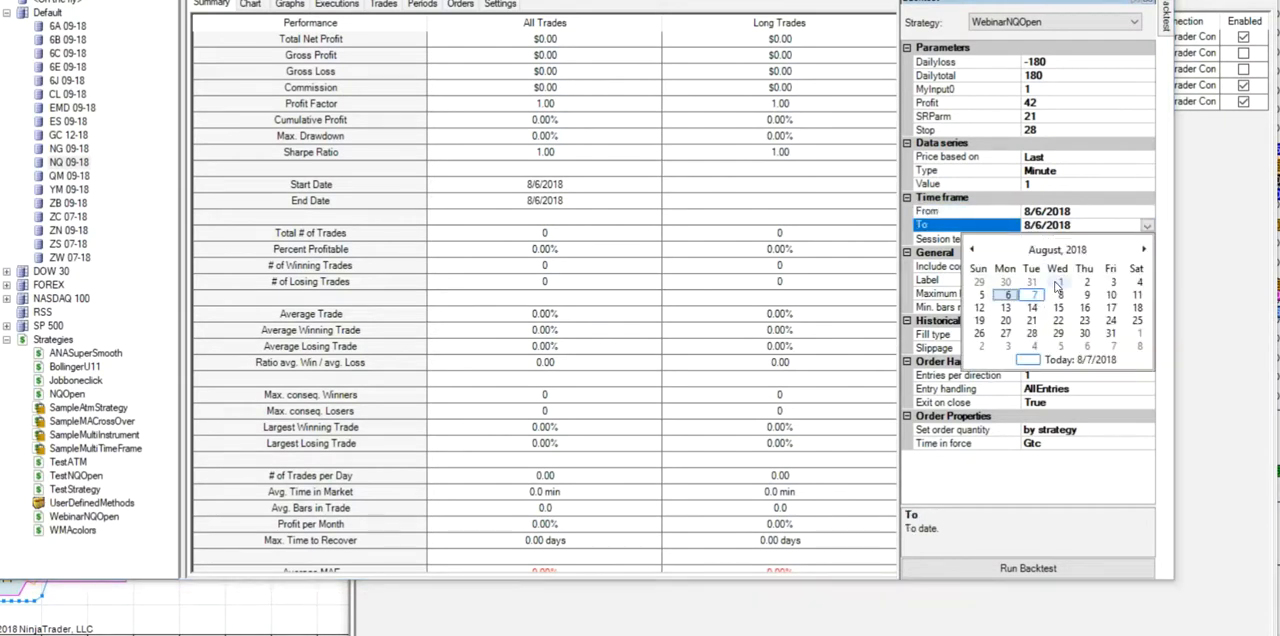
pyautogui.click(1031, 295)
pyautogui.click(991, 562)
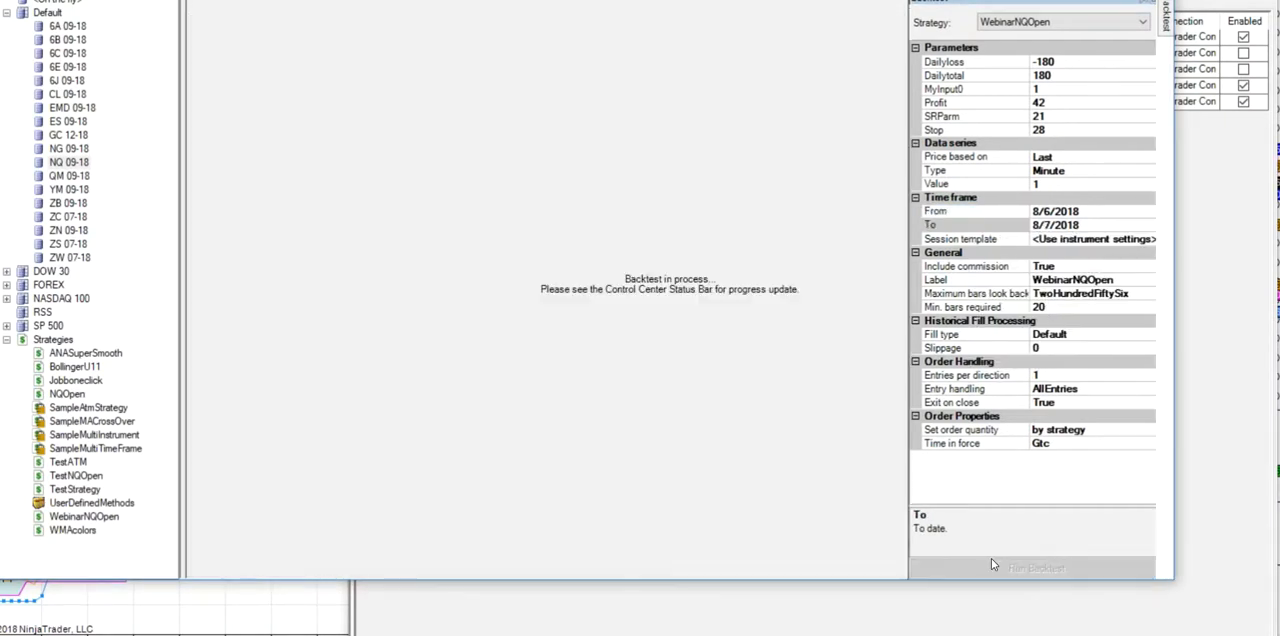
# - Set the backtest's From date to 8/5/2018 and run the backtest again
pyautogui.moveTo(1163, 14)
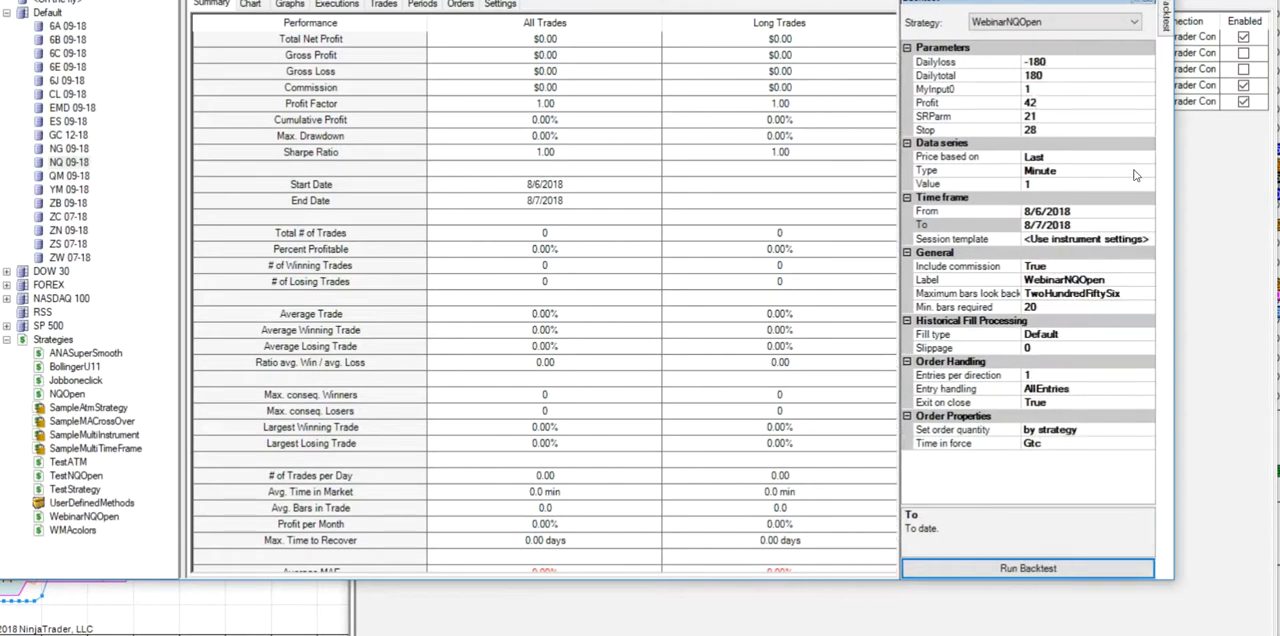
pyautogui.click(1150, 213)
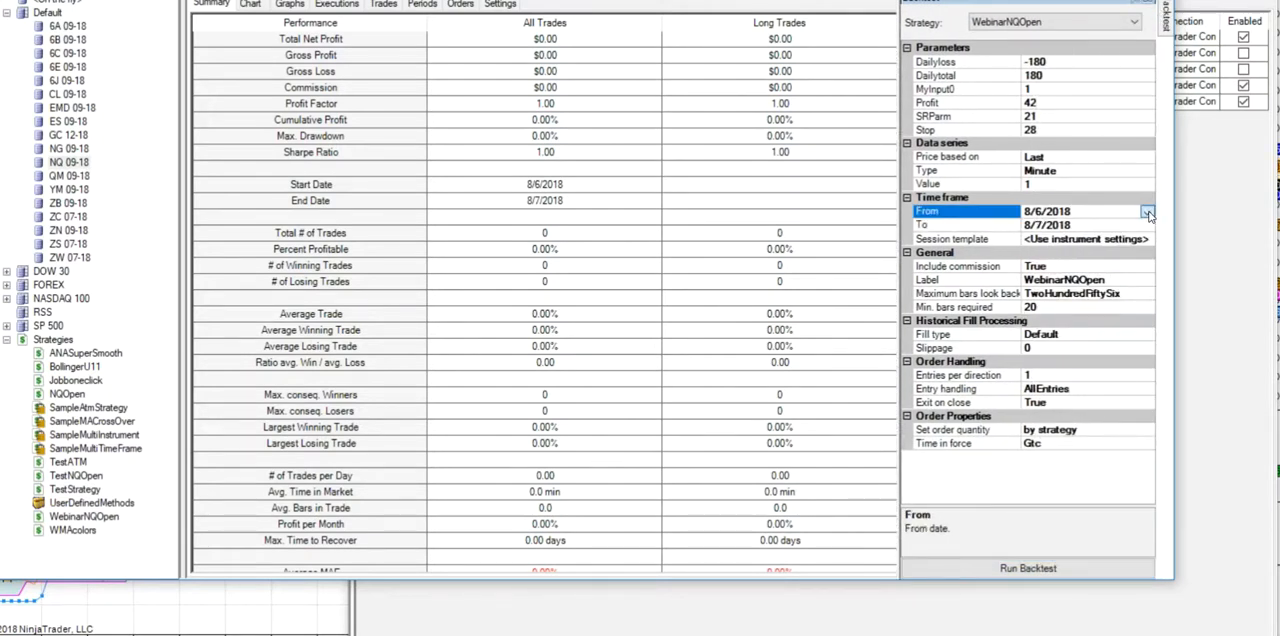
pyautogui.click(1147, 212)
pyautogui.click(975, 281)
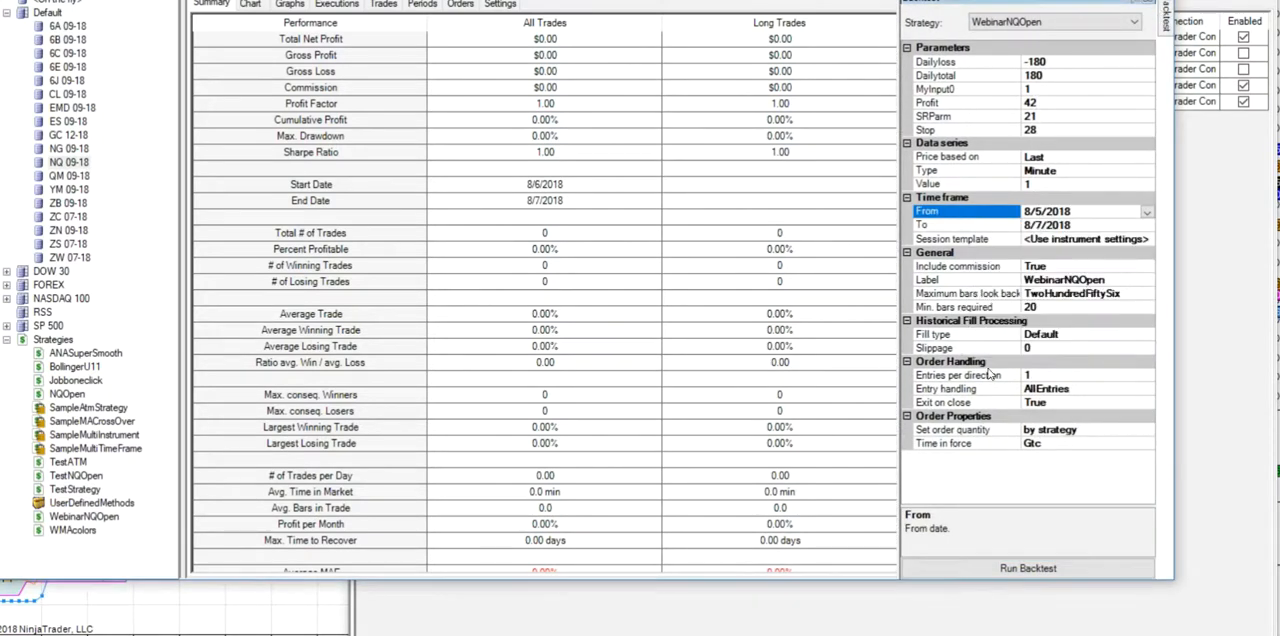
pyautogui.click(963, 565)
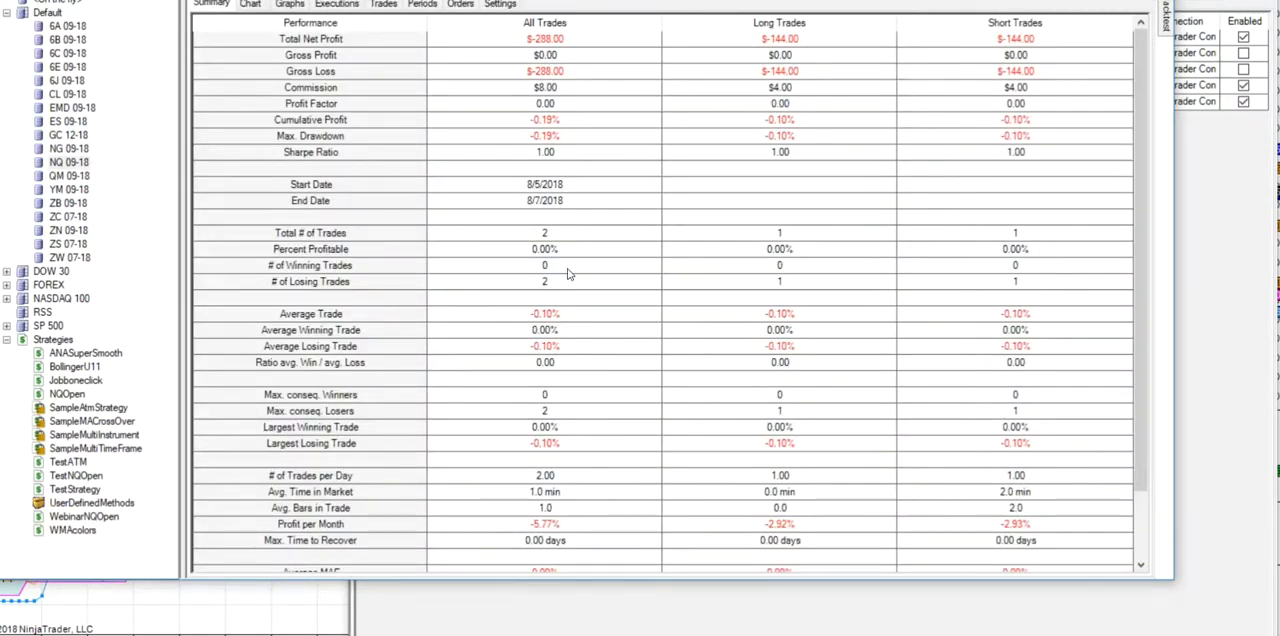
# - Review the backtest's list of trades and its price chart
pyautogui.click(377, 5)
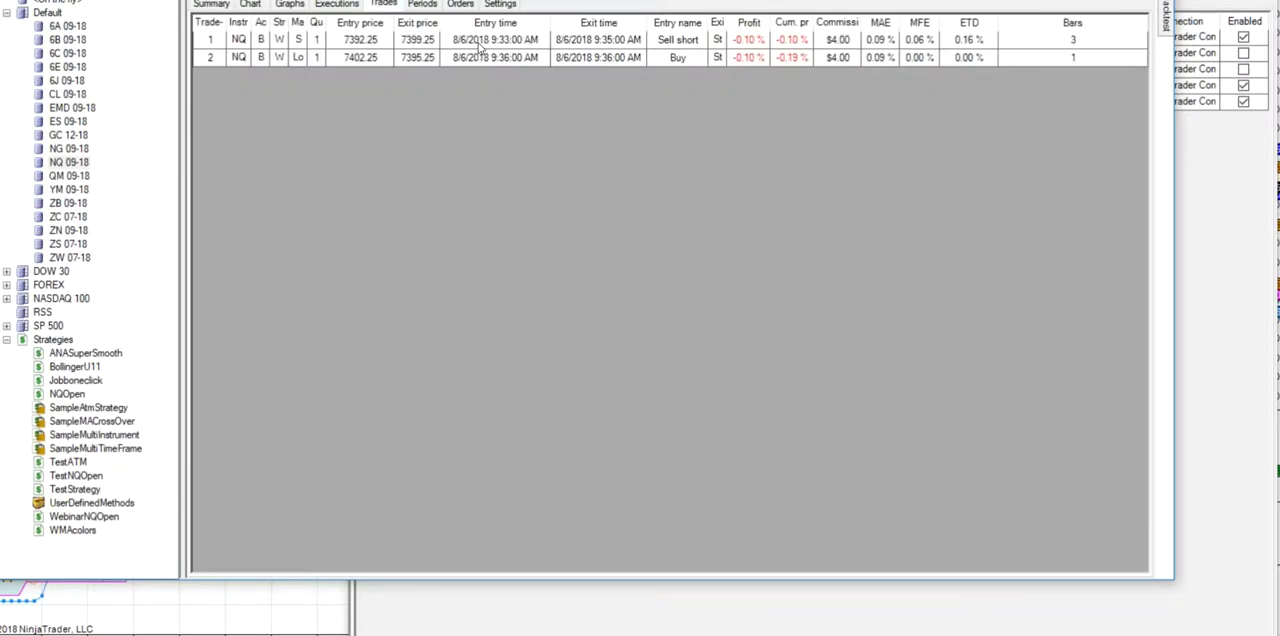
pyautogui.click(250, 5)
pyautogui.scroll(-3, 792, 313)
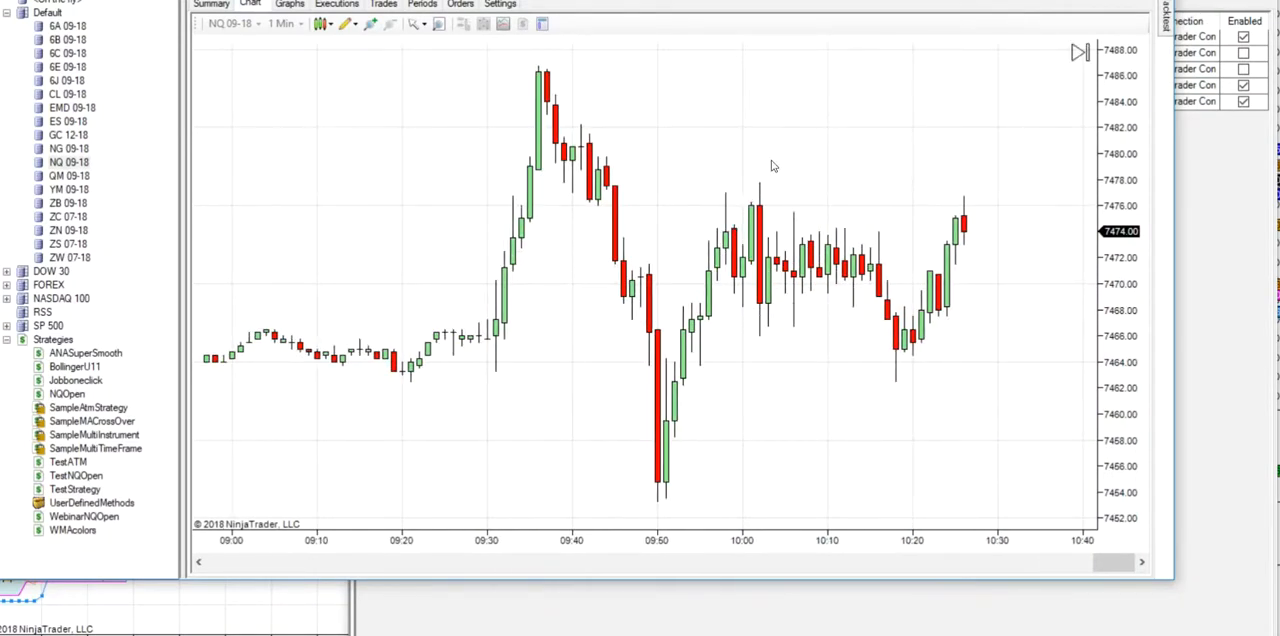
# - Compress the backtest chart's price scale and look through the earlier NQ 09-18 bars for the trades
pyautogui.moveTo(1123, 197); pyautogui.dragTo(1120, 462)
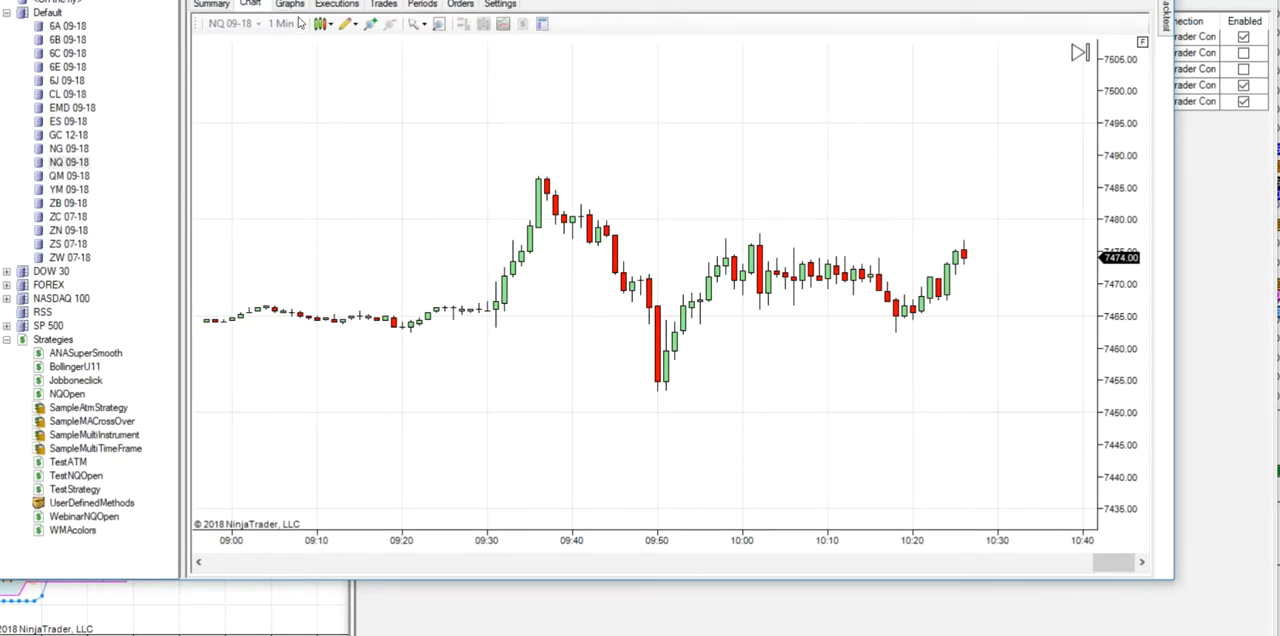
pyautogui.scroll(3, 660, 280)
pyautogui.scroll(20, 660, 270)
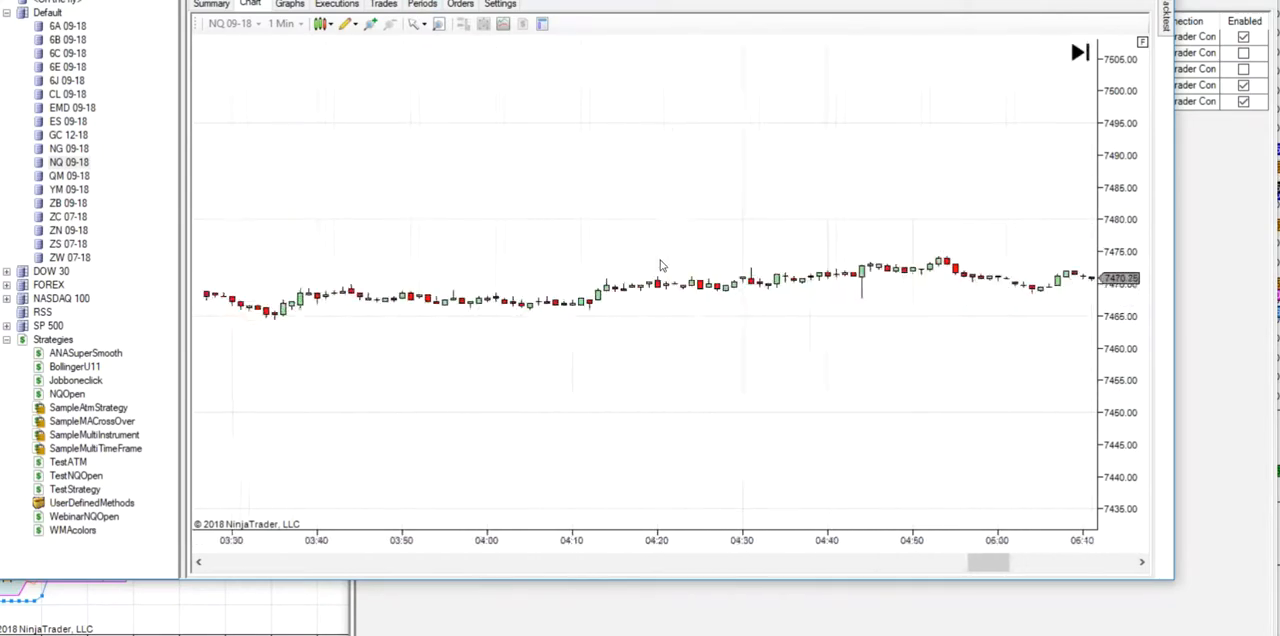
pyautogui.scroll(20, 646, 285)
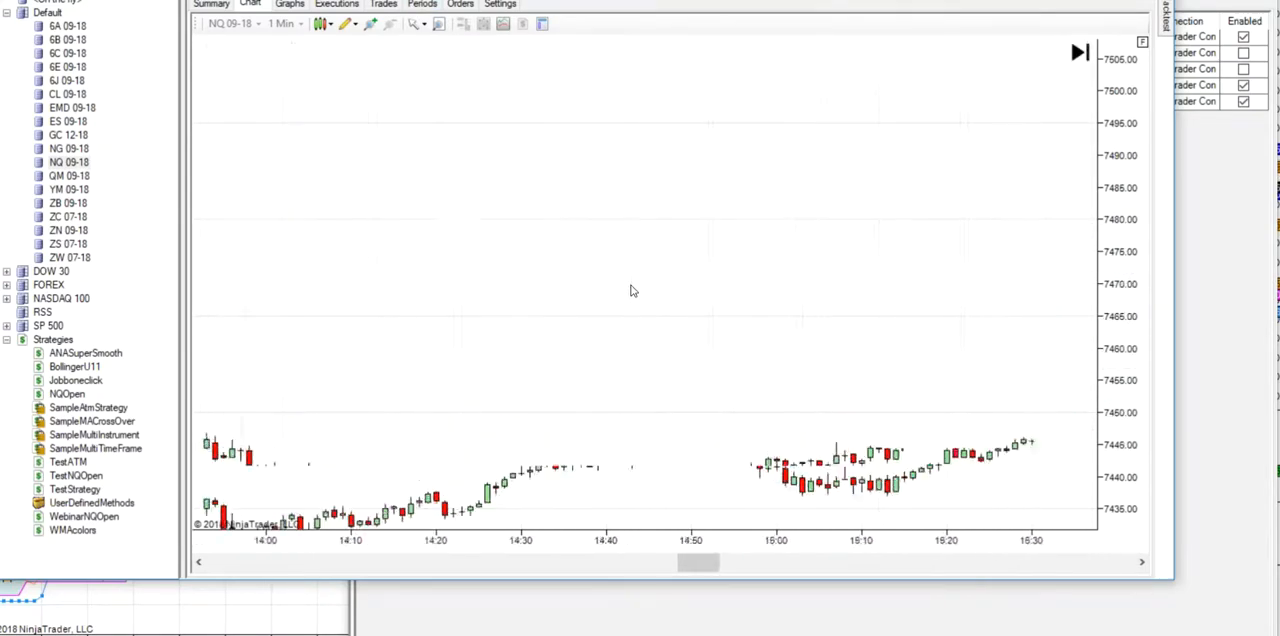
pyautogui.scroll(5, 634, 340)
pyautogui.rightClick(567, 121)
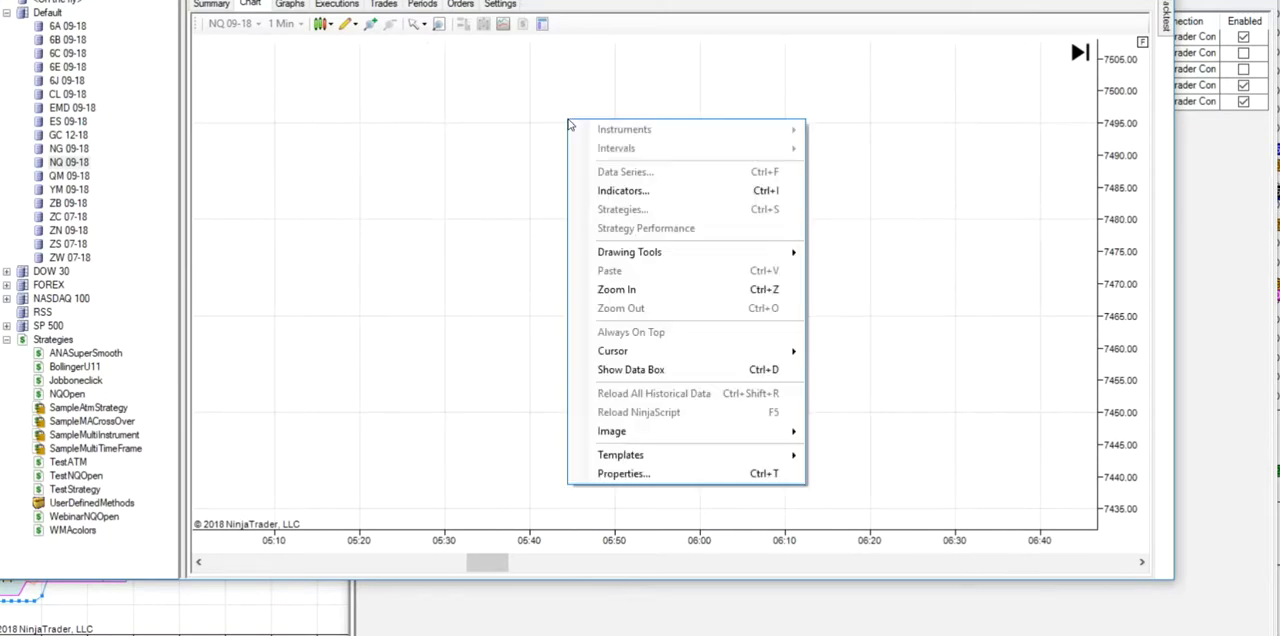
pyautogui.click(880, 185)
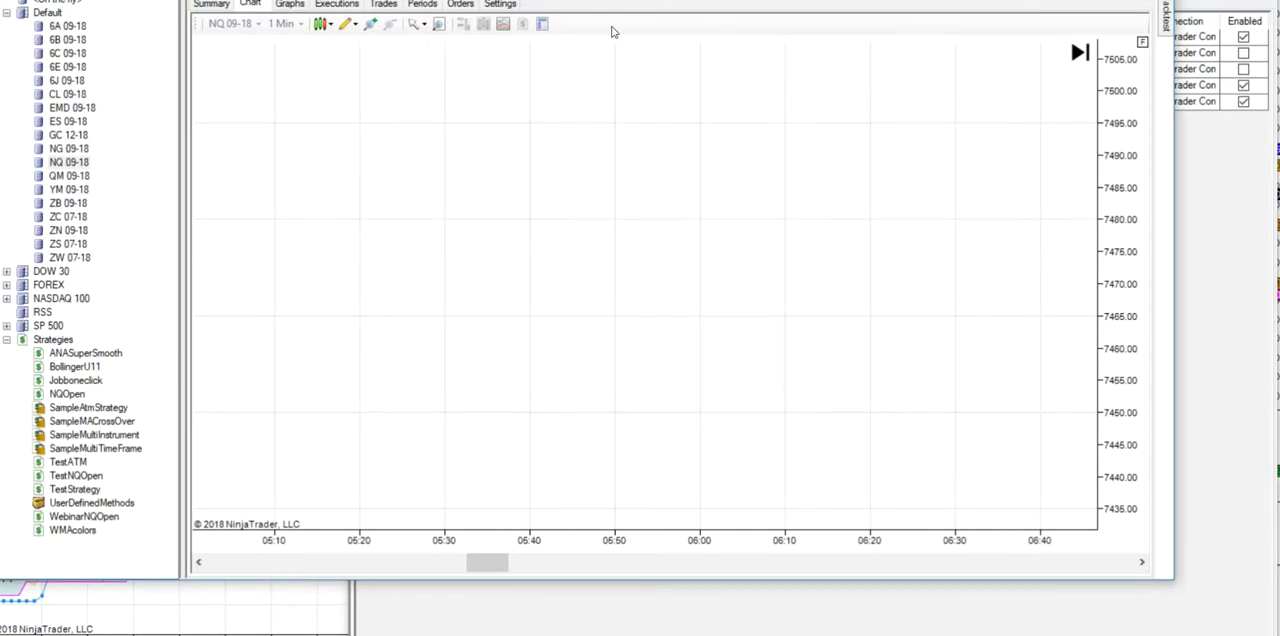
# - Rerun the WebinarNQOpen backtest for 8/5/2018 to 8/7/2018 and review its performance summary and trades
pyautogui.click(1168, 20)
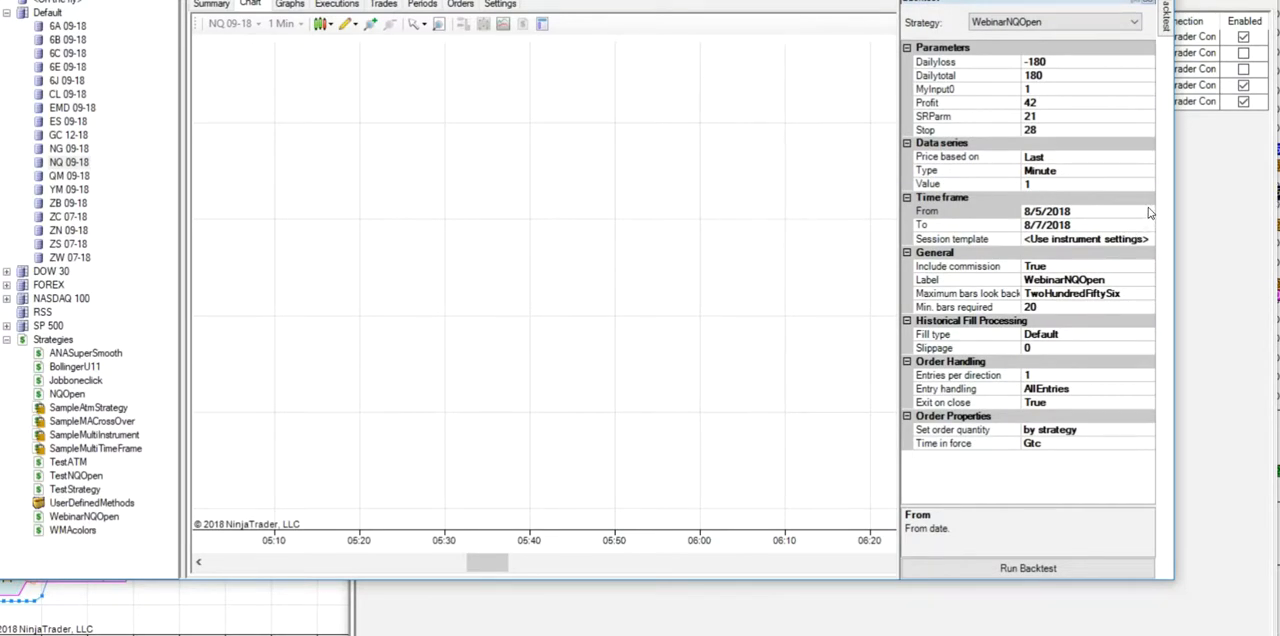
pyautogui.click(1013, 567)
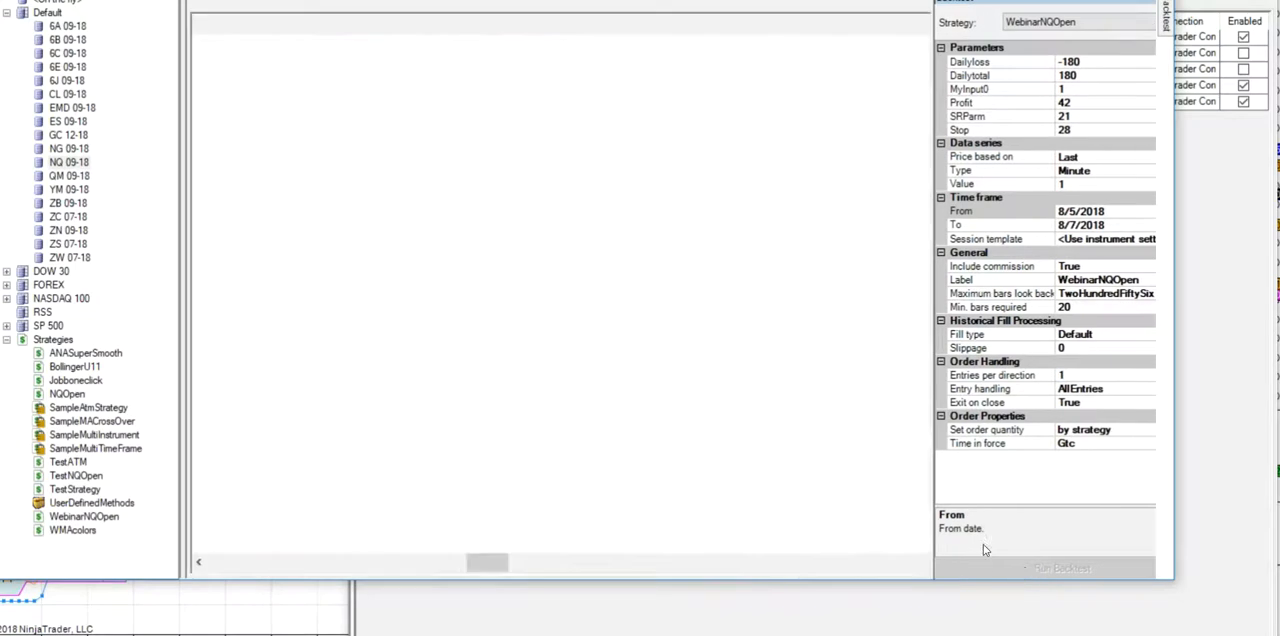
pyautogui.click(213, 5)
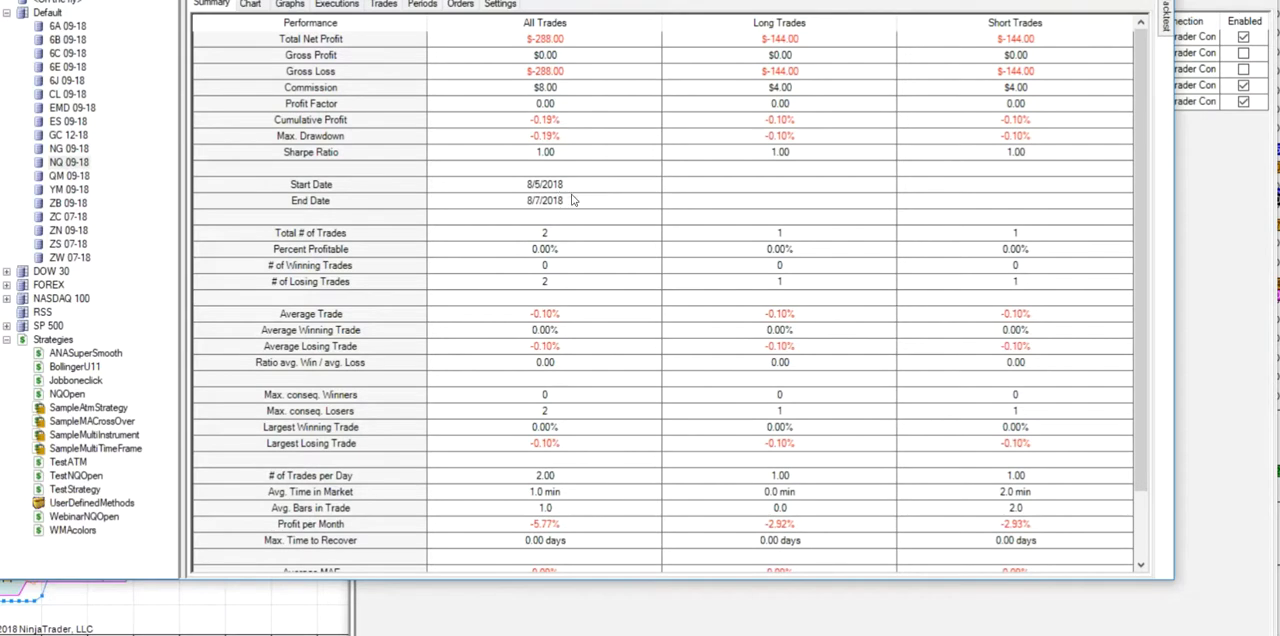
pyautogui.click(392, 5)
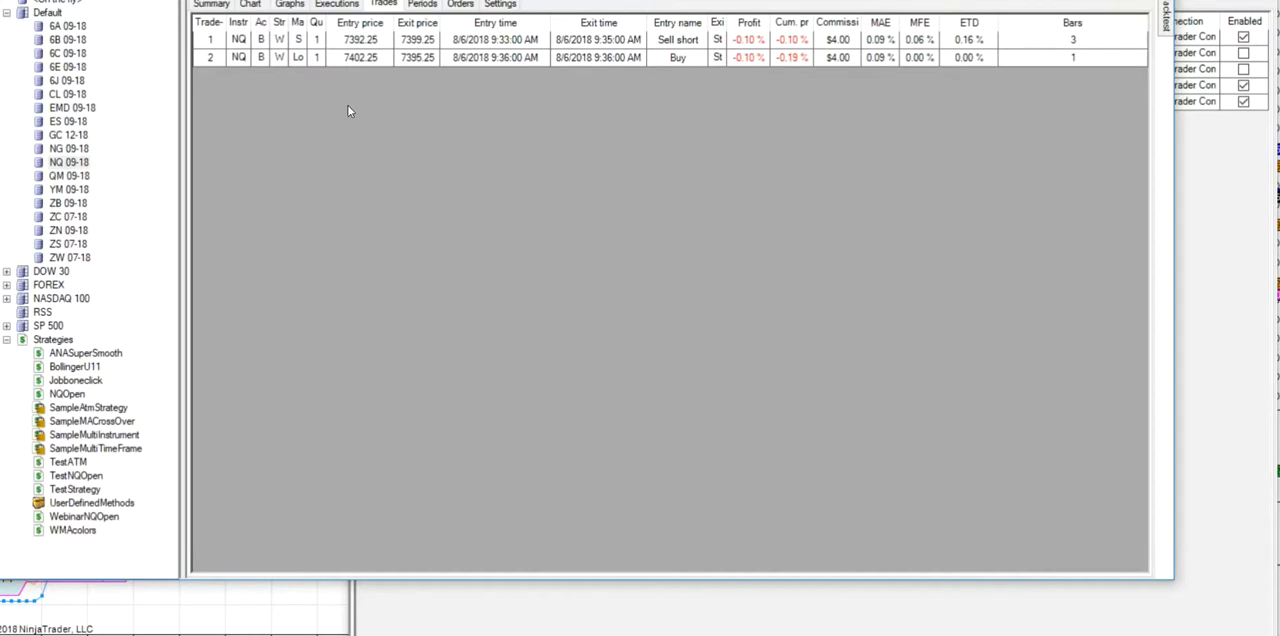
# - Examine the backtest's price chart from the bars around the 09:30 open to the most recent bar
pyautogui.click(252, 5)
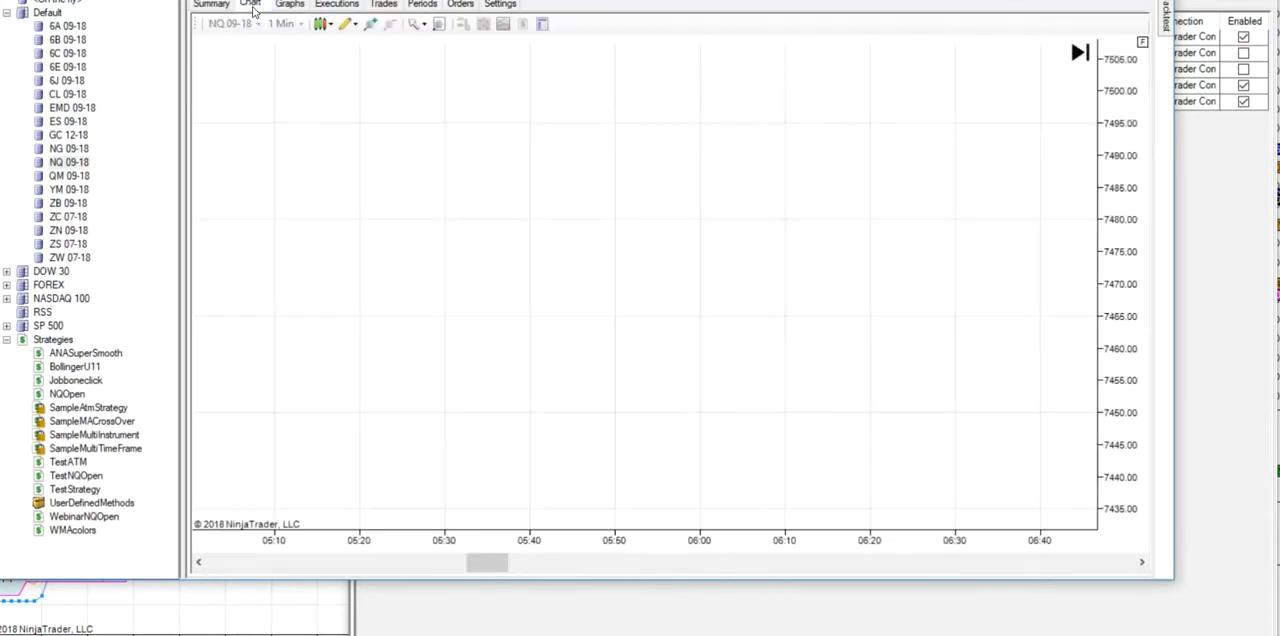
pyautogui.moveTo(490, 563); pyautogui.dragTo(1115, 532)
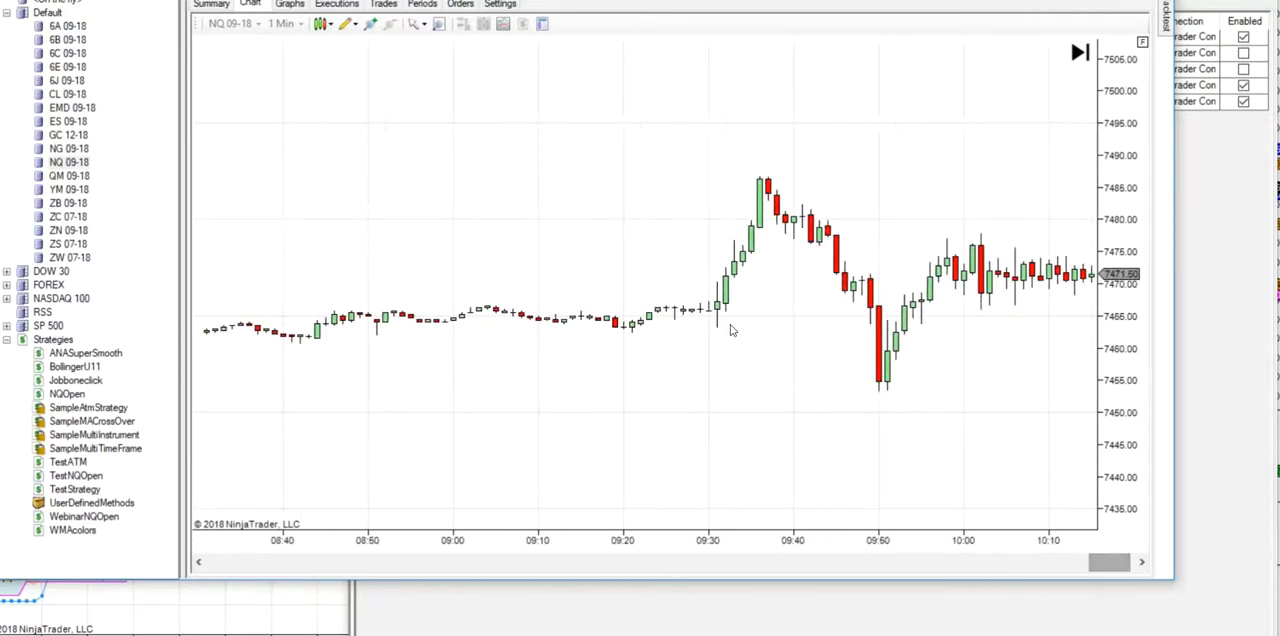
pyautogui.rightClick(702, 120)
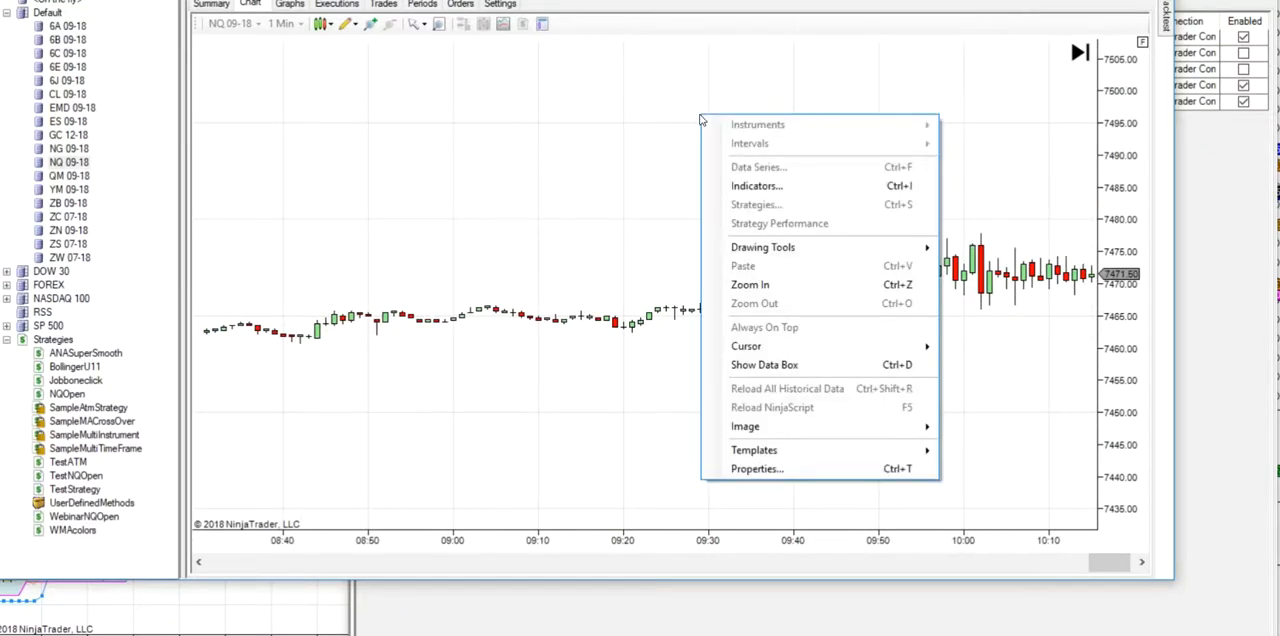
pyautogui.click(663, 149)
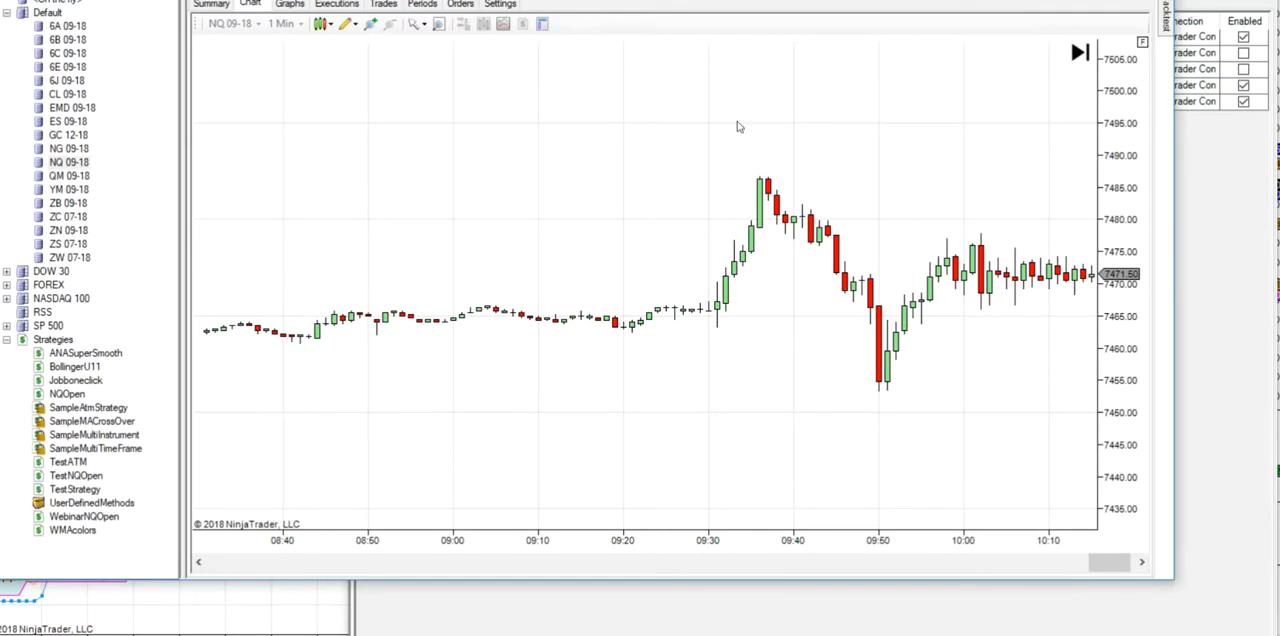
pyautogui.click(1081, 56)
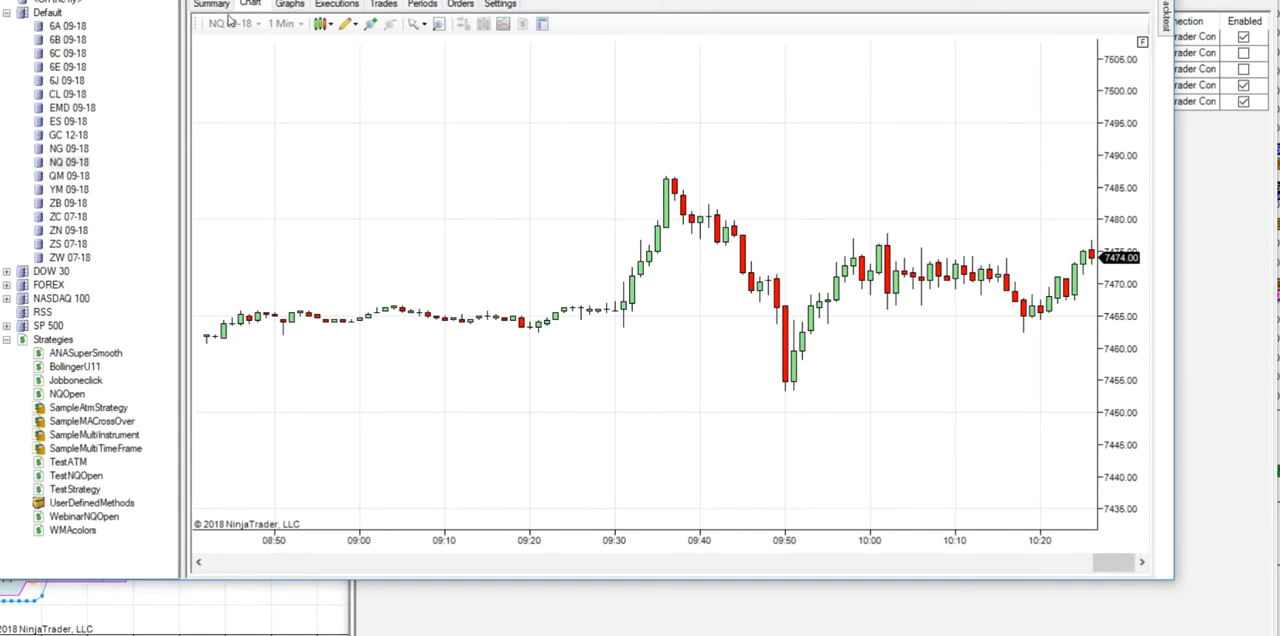
# - Show the backtest's trade list with profits in currency and widen its account and market position columns
pyautogui.moveTo(1169, 22)
pyautogui.click(385, 5)
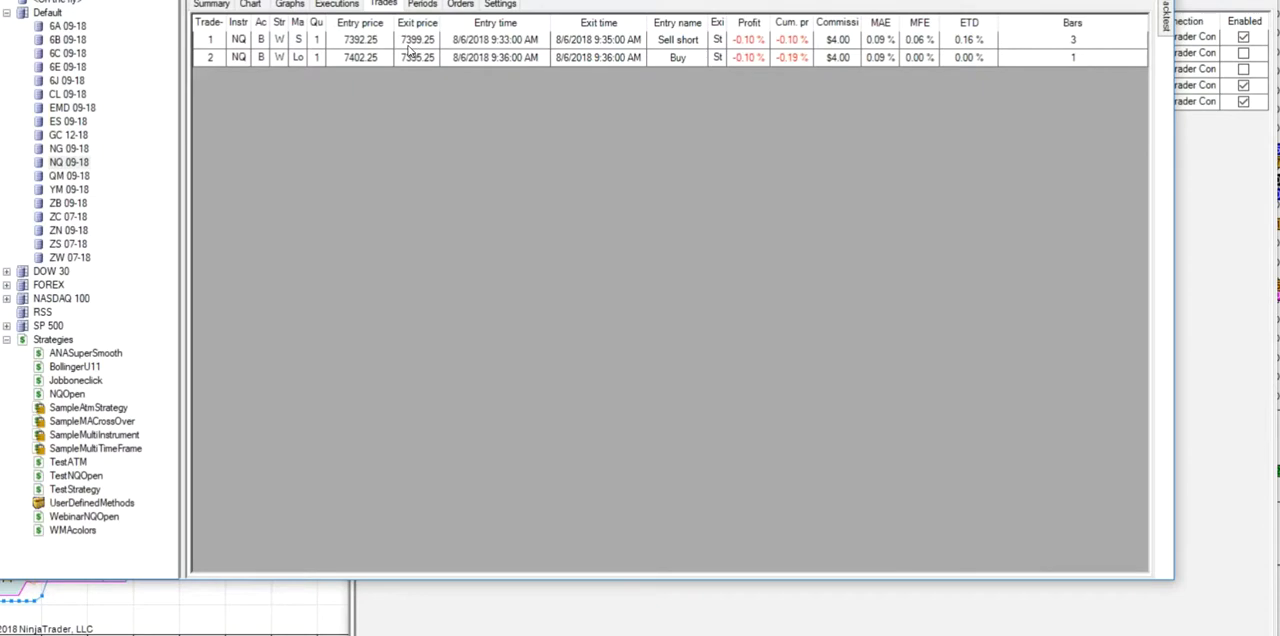
pyautogui.click(292, 0)
pyautogui.click(275, 1)
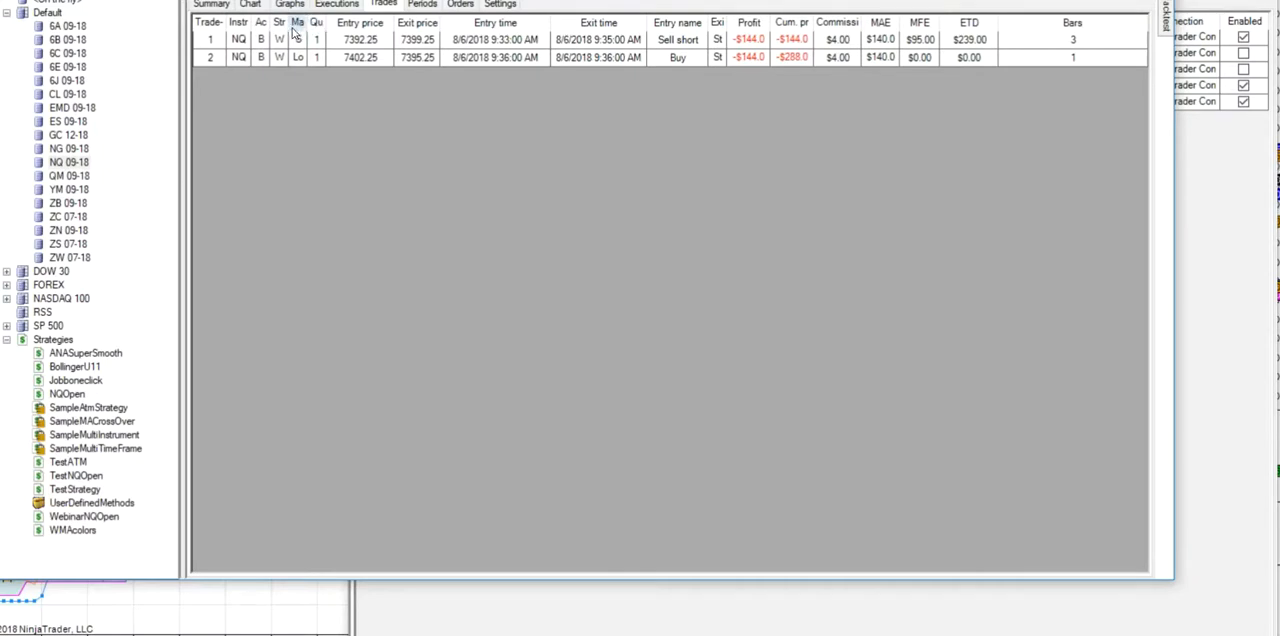
pyautogui.moveTo(274, 20); pyautogui.dragTo(310, 22)
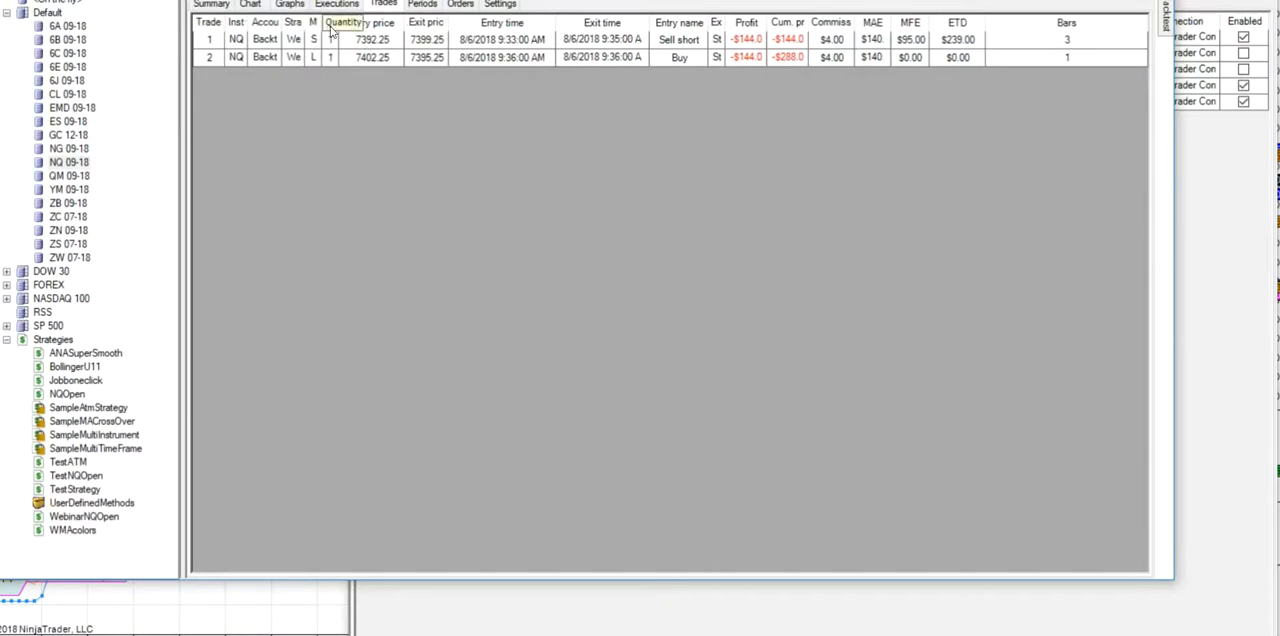
pyautogui.moveTo(322, 22); pyautogui.dragTo(336, 22)
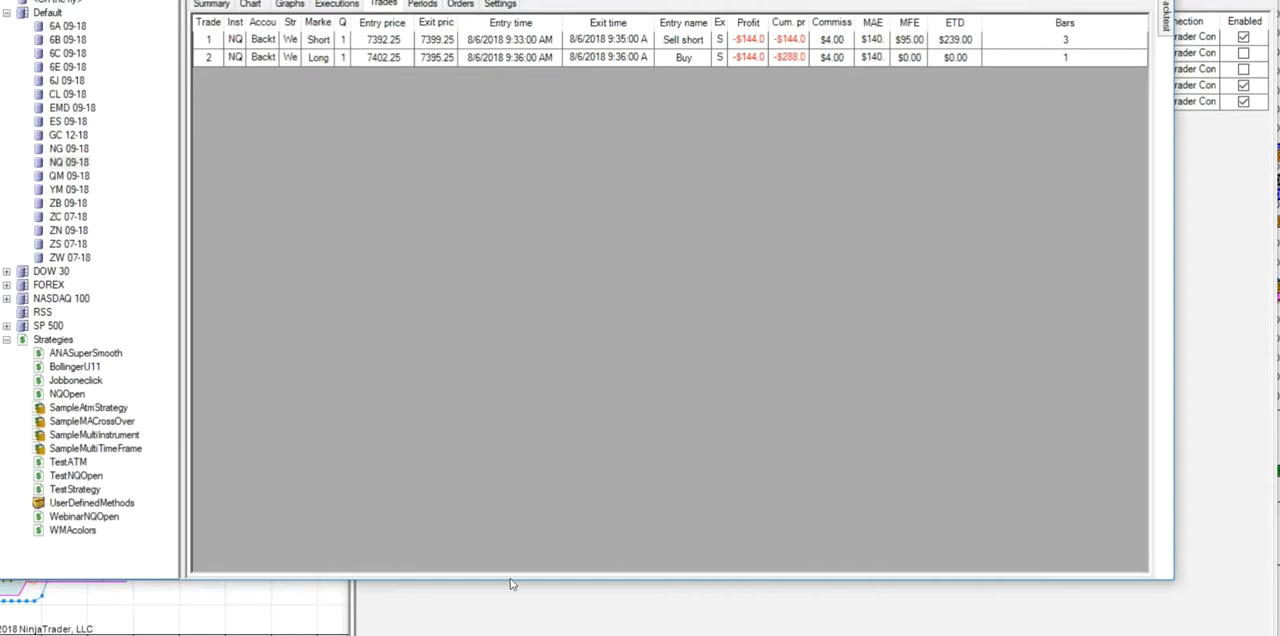
# - Open the WebinarNQOpen strategy for editing and advance to its conditions and actions
pyautogui.click(249, 6)
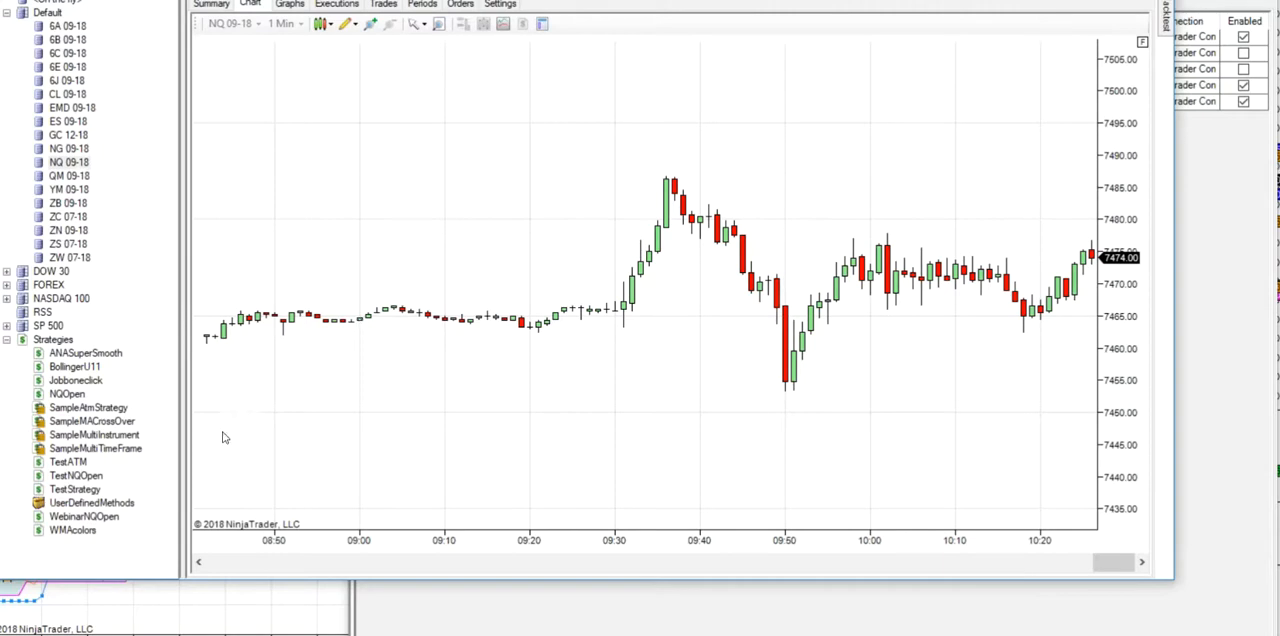
pyautogui.click(91, 518)
pyautogui.doubleClick(91, 517)
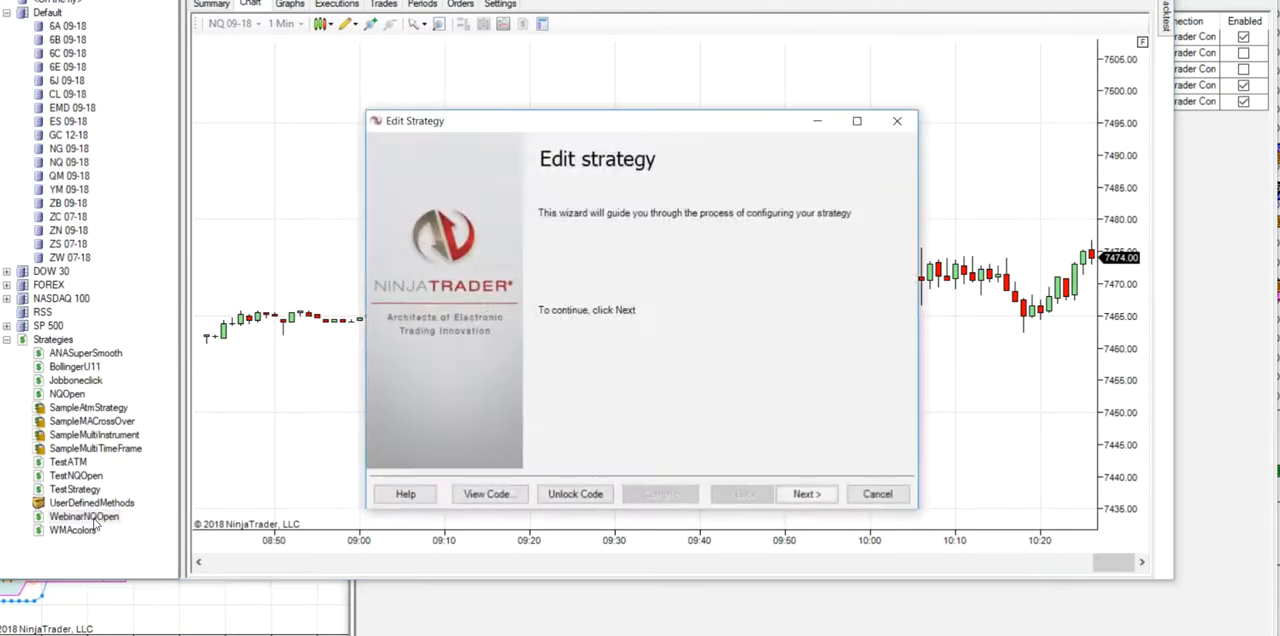
pyautogui.click(812, 498)
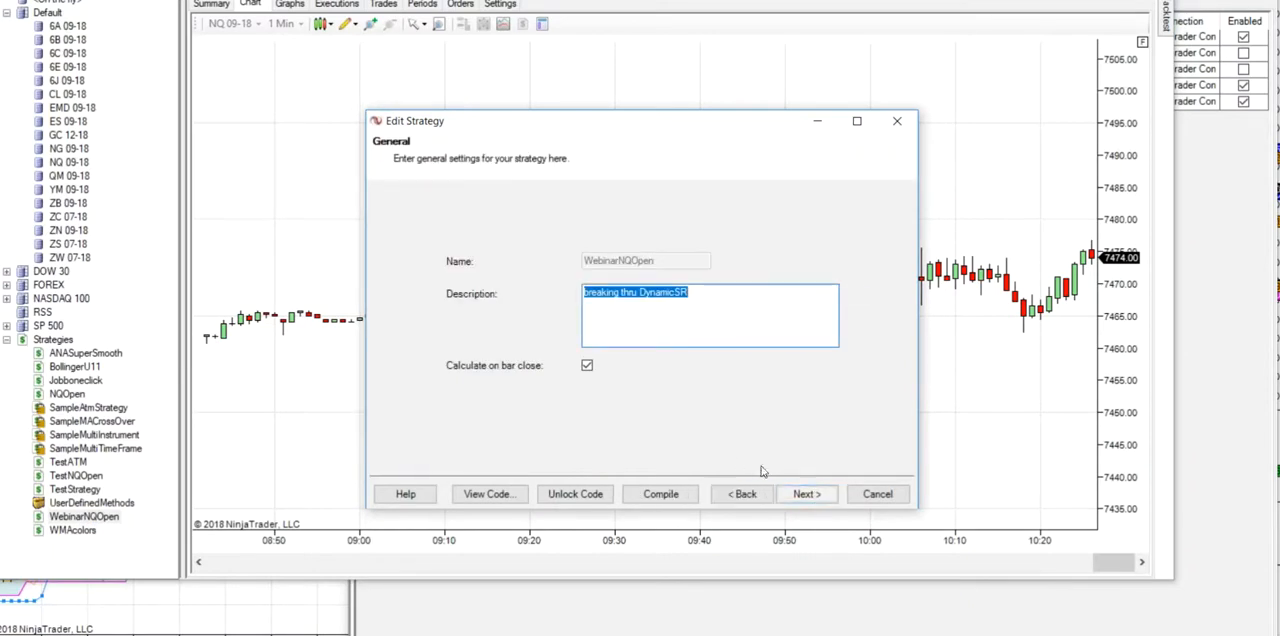
pyautogui.click(807, 492)
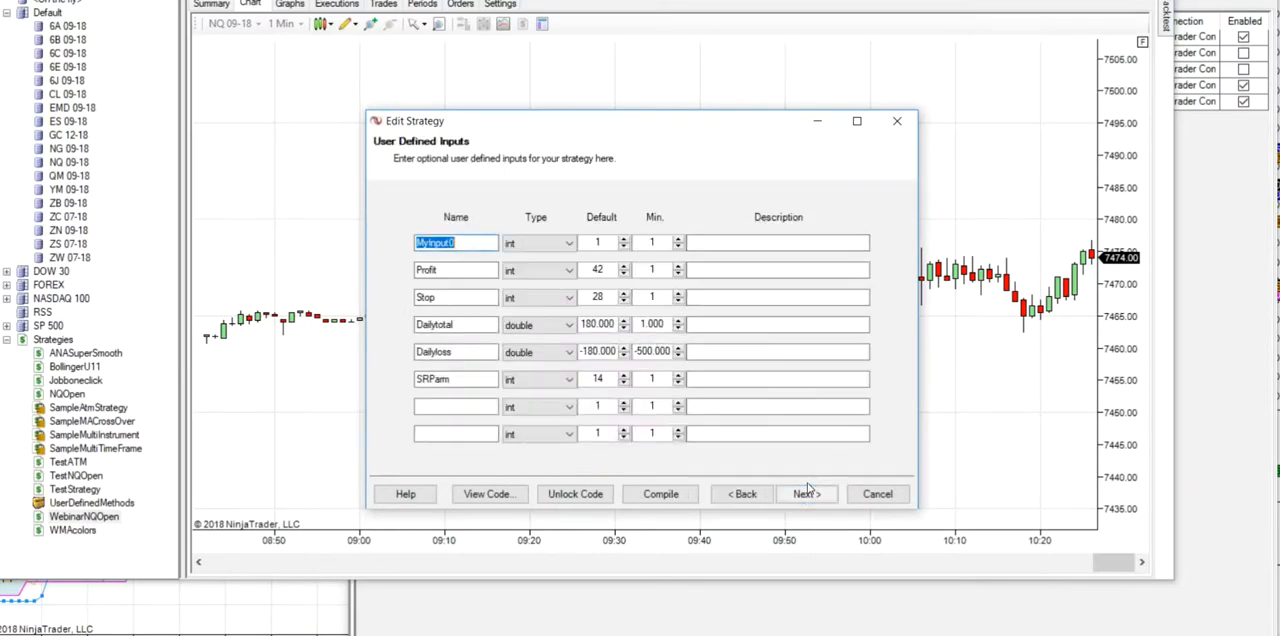
pyautogui.click(808, 492)
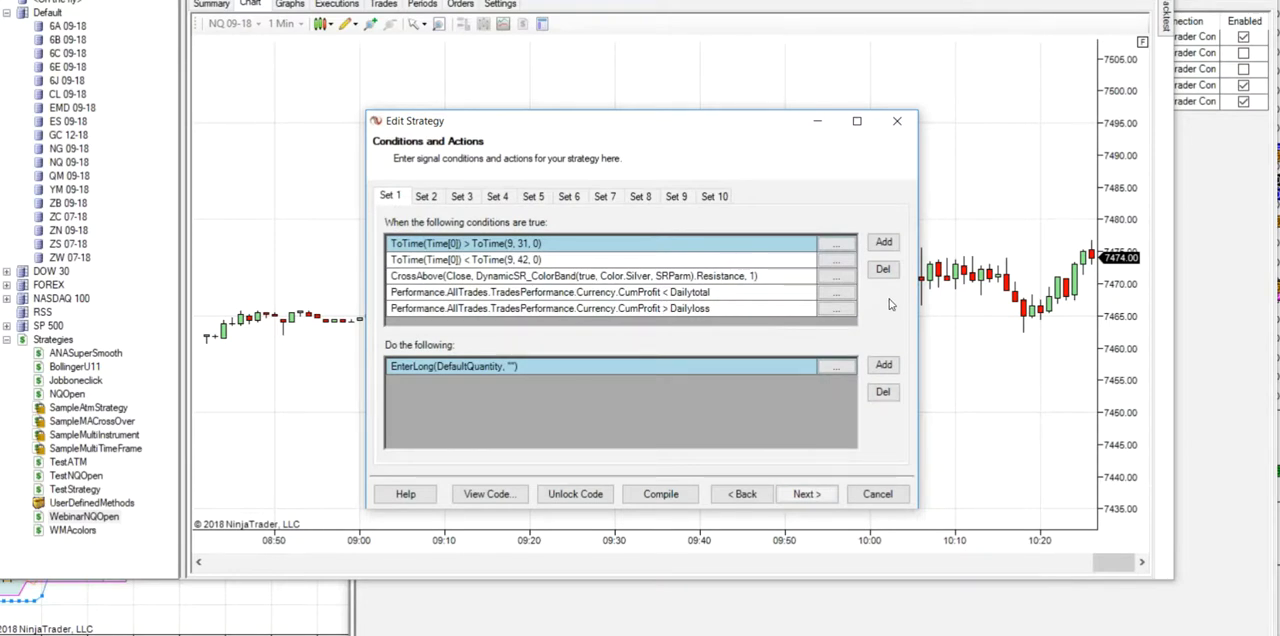
# - In Set 1's CrossAbove condition, set Plot on chart to True for the DynamicSR_ColorBand Resistance plot
pyautogui.click(834, 279)
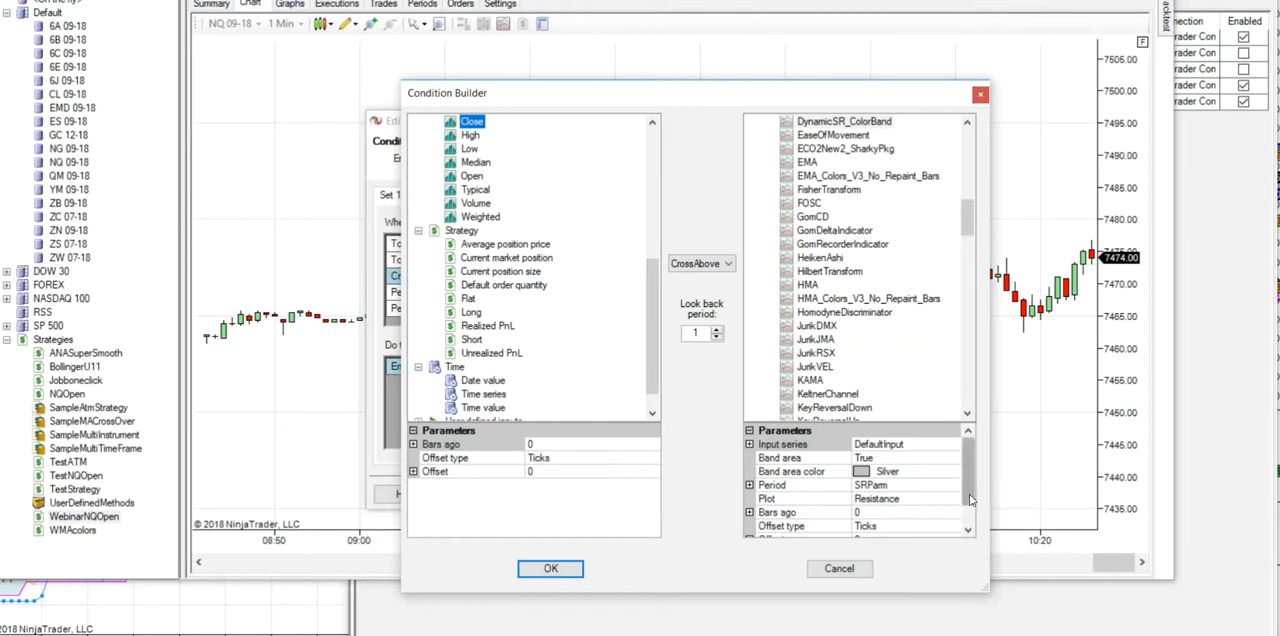
pyautogui.scroll(-1, 968, 472)
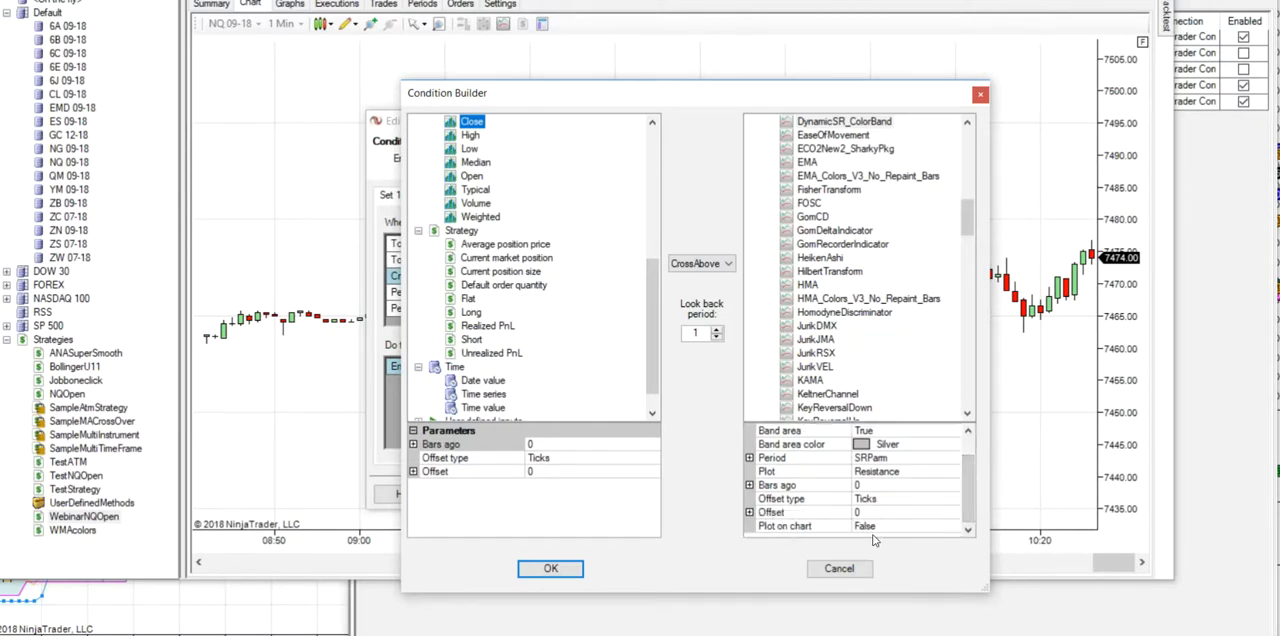
pyautogui.click(958, 533)
pyautogui.click(926, 532)
pyautogui.click(862, 541)
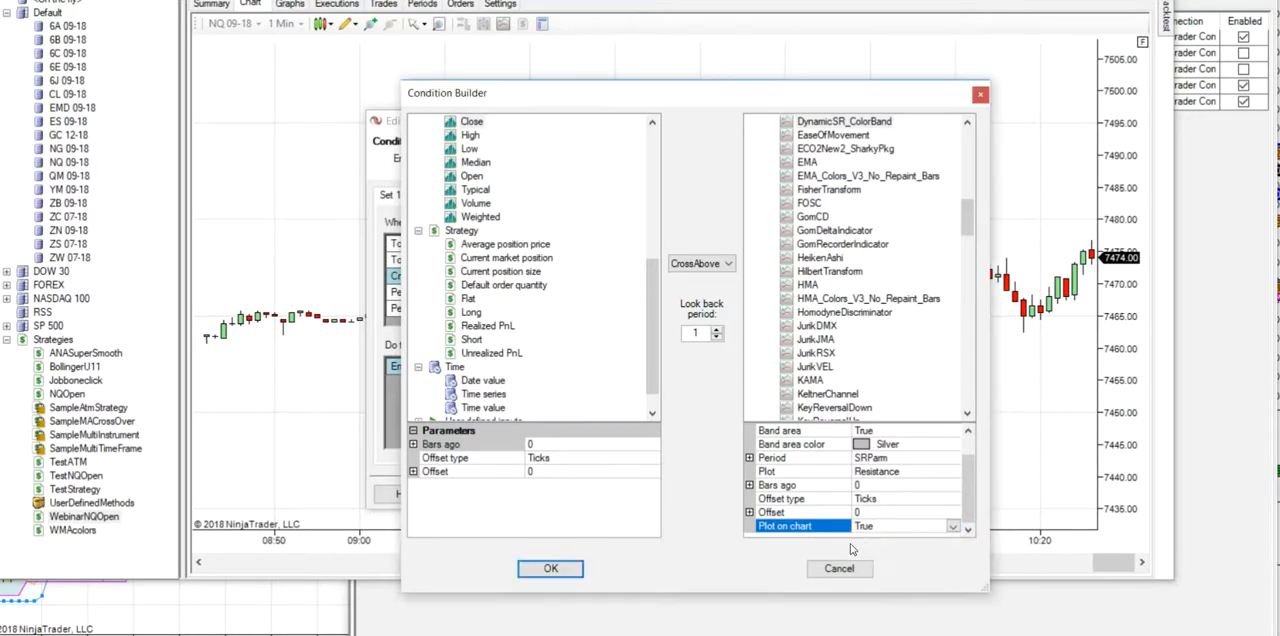
pyautogui.click(566, 572)
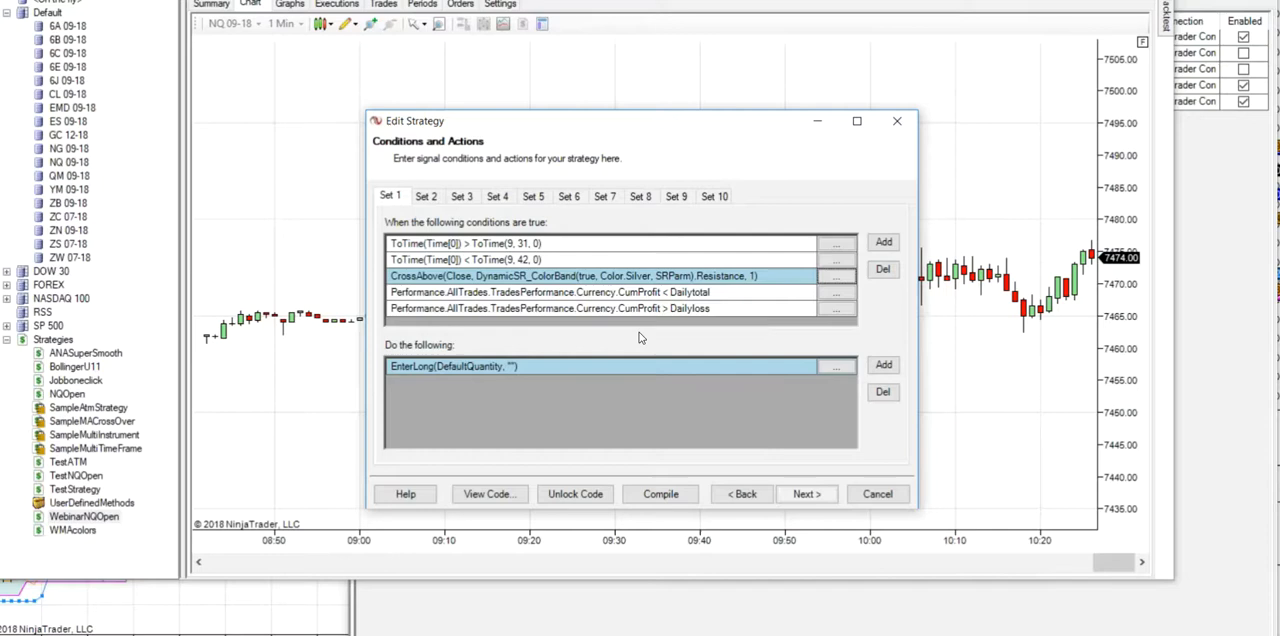
# - In Set 2's CrossBelow condition, set Plot on chart to True for the DynamicSR_ColorBand Support plot
pyautogui.click(427, 198)
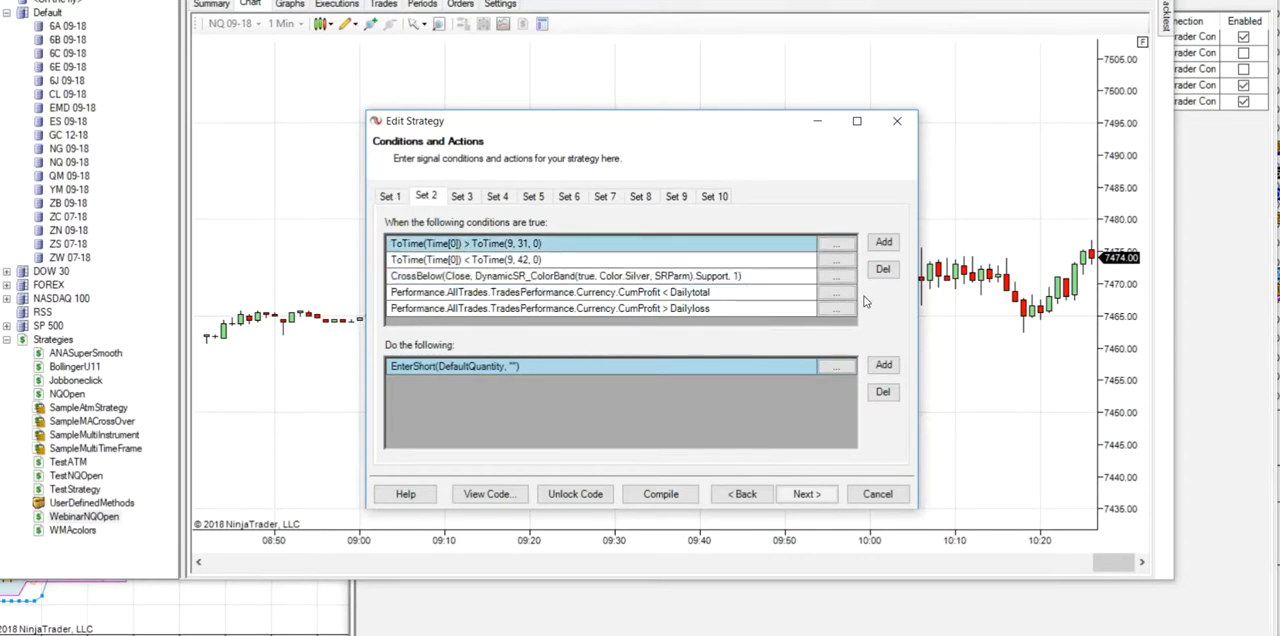
pyautogui.click(839, 277)
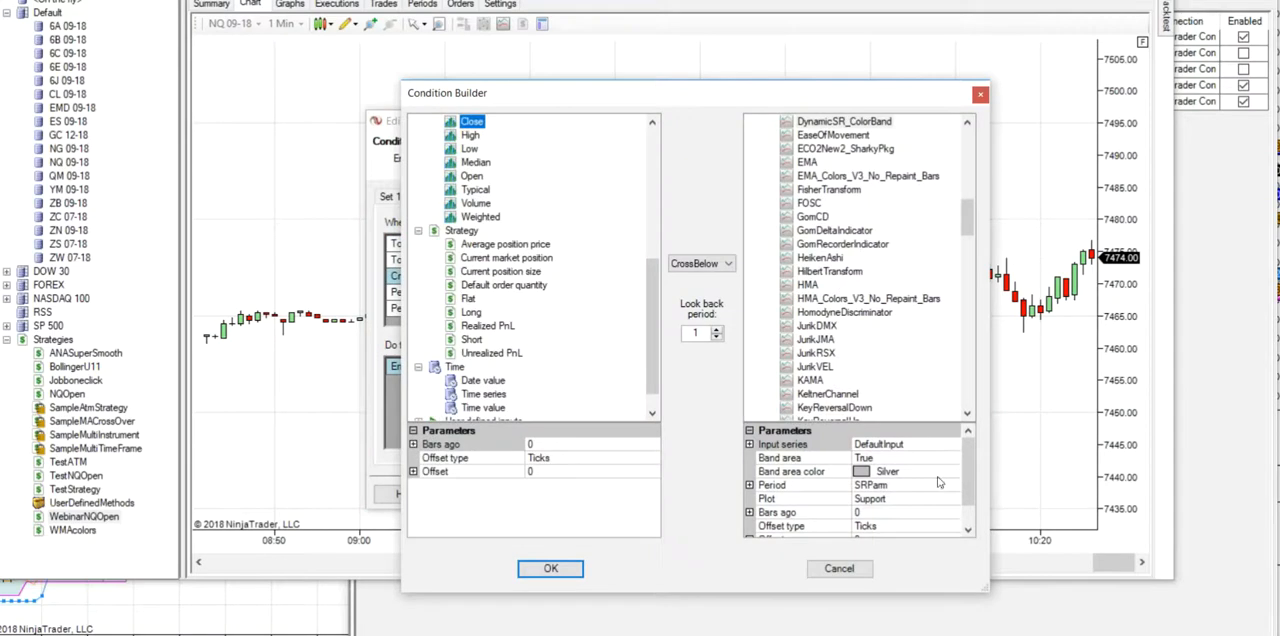
pyautogui.scroll(-1, 972, 485)
pyautogui.click(950, 526)
pyautogui.click(953, 526)
pyautogui.click(868, 550)
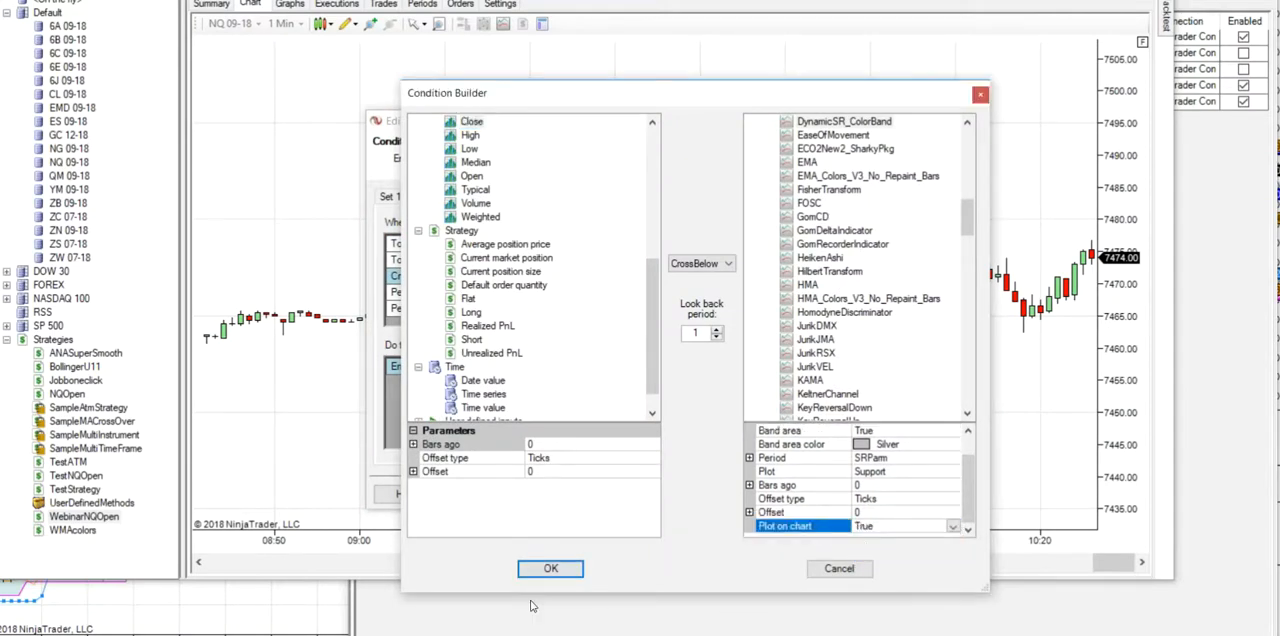
pyautogui.click(550, 568)
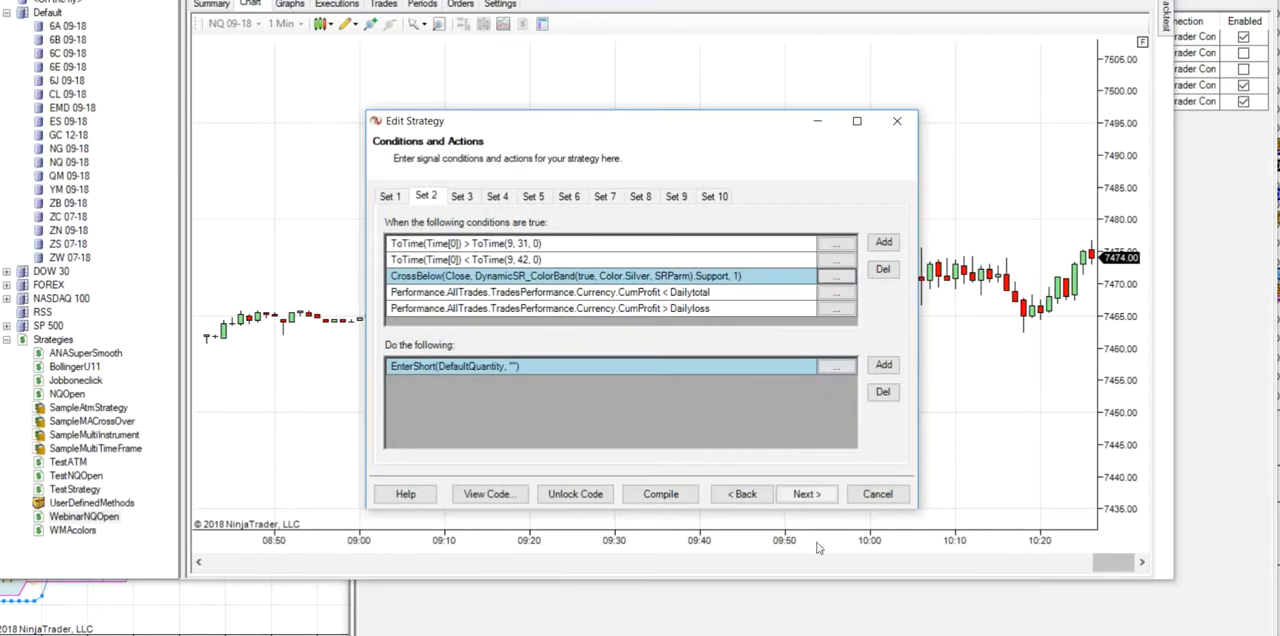
# - Complete the remaining strategy wizard pages to save the edited WebinarNQOpen strategy
pyautogui.click(808, 496)
pyautogui.click(810, 498)
pyautogui.click(807, 494)
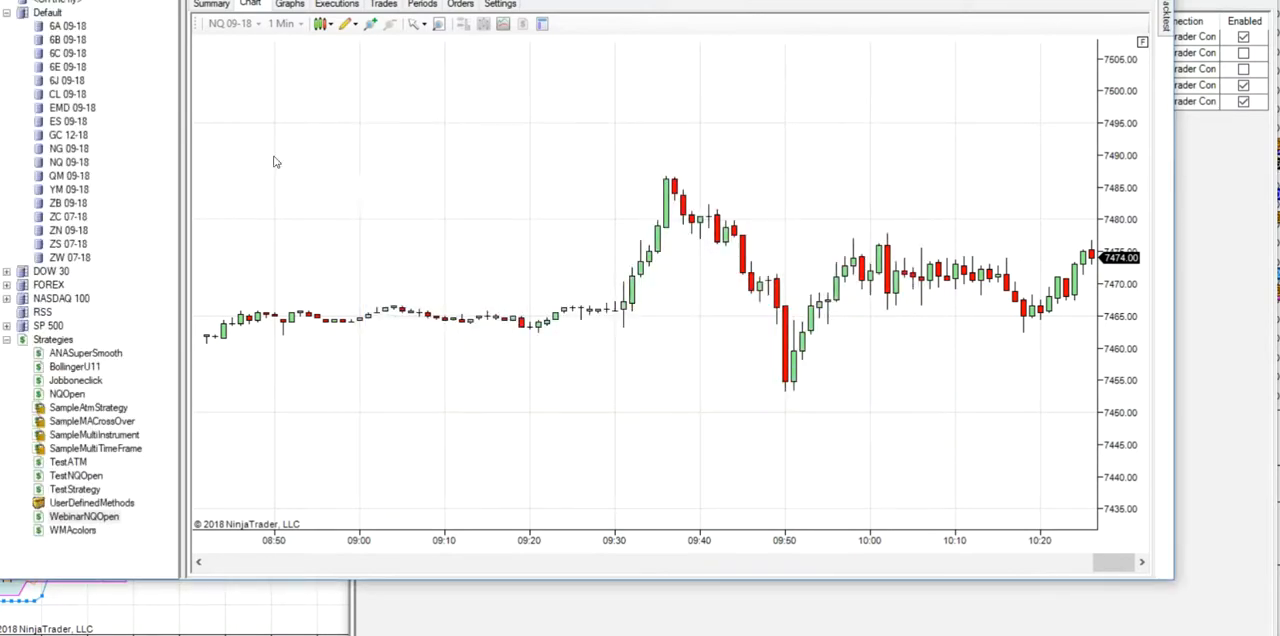
# - Backtest WebinarNQOpen on NQ 09-18 from 8/5/2018 to 8/7/2018 with SRParm 14 on 1-minute data
pyautogui.rightClick(86, 163)
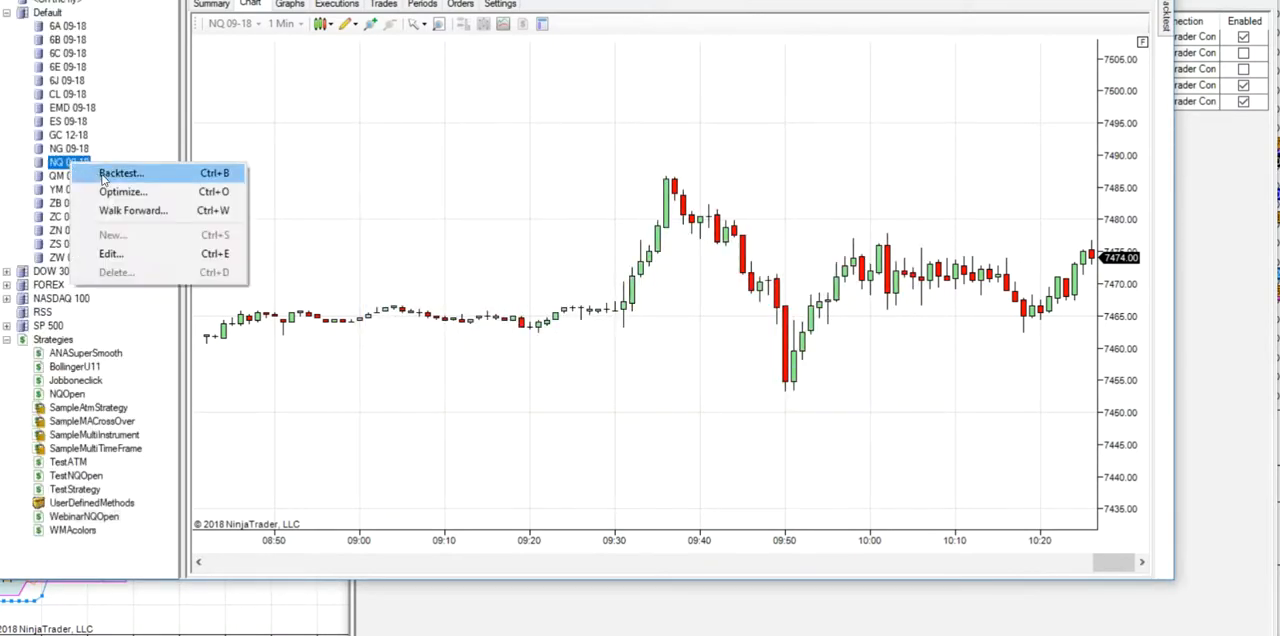
pyautogui.click(118, 176)
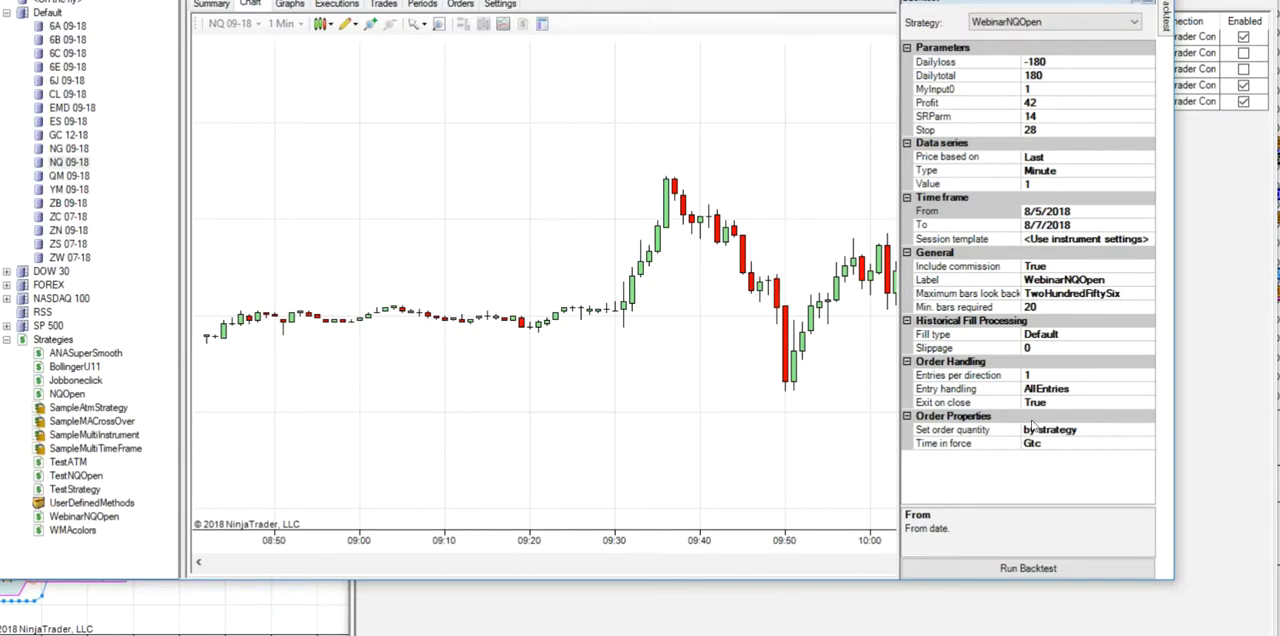
pyautogui.click(1021, 566)
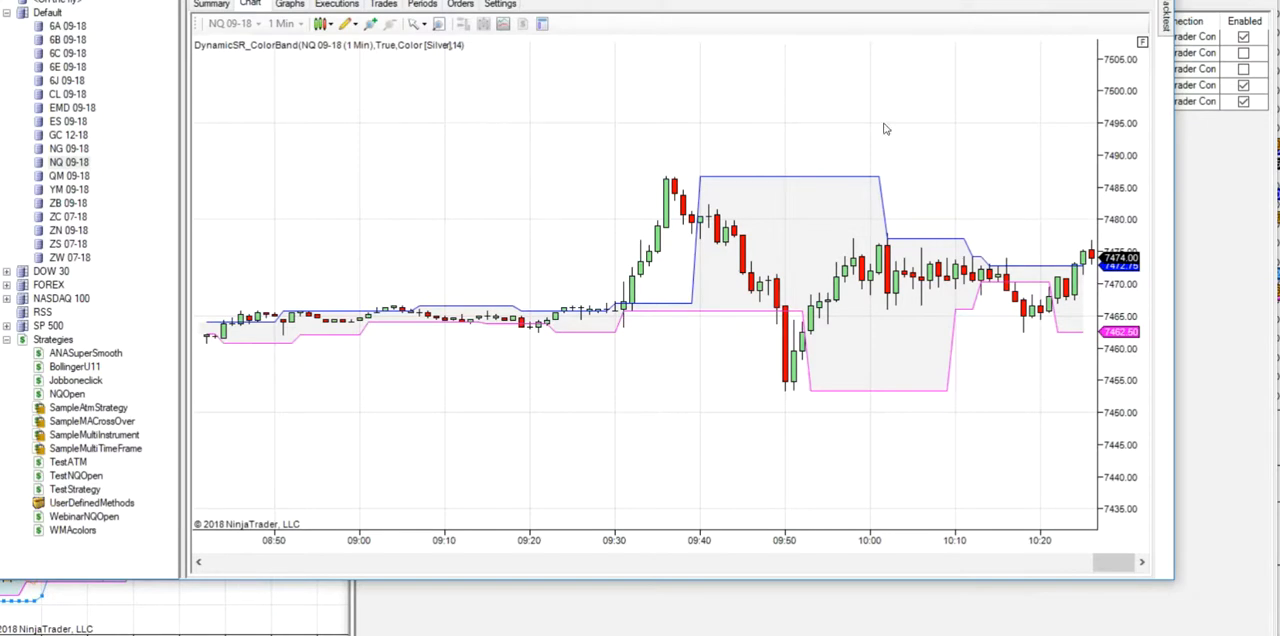
# - Set the backtest data series of WebinarNQOpen to Tick with a value of 210 and run the backtest
pyautogui.click(1166, 14)
pyautogui.click(1040, 171)
pyautogui.click(1040, 171)
pyautogui.click(1030, 187)
pyautogui.click(965, 570)
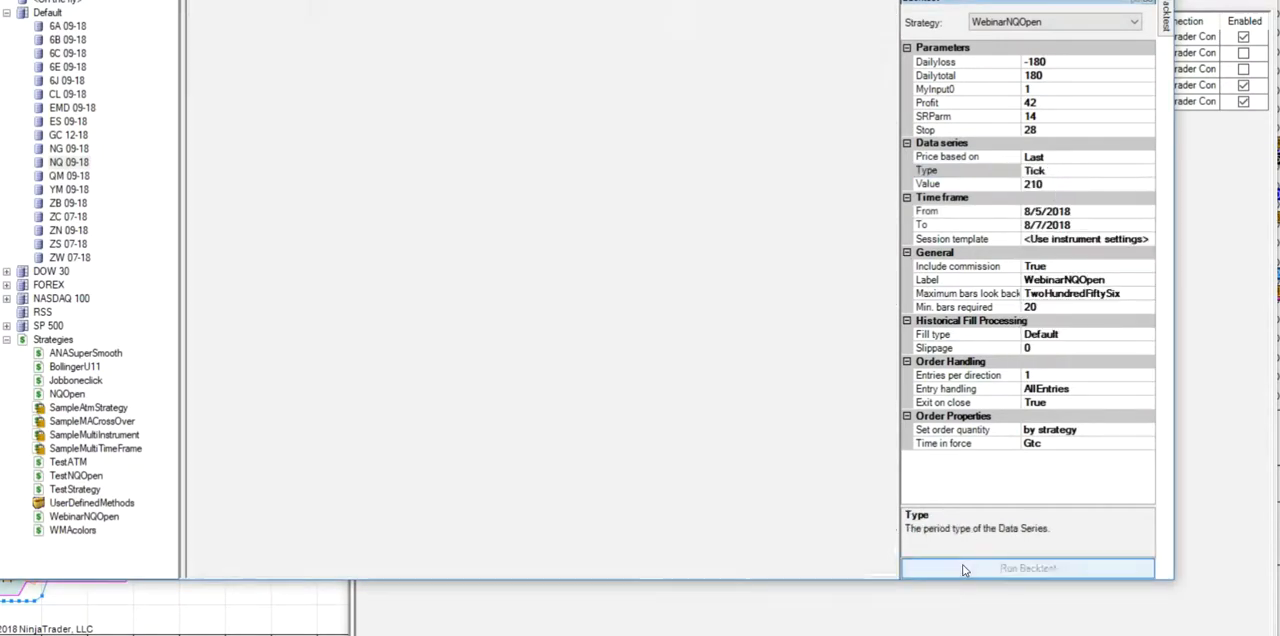
# - Examine the 210-tick NQ 09-18 backtest chart around the 9:30 open for trades at the DynamicSR_ColorBand lines
pyautogui.scroll(10, 735, 238)
pyautogui.scroll(5, 755, 221)
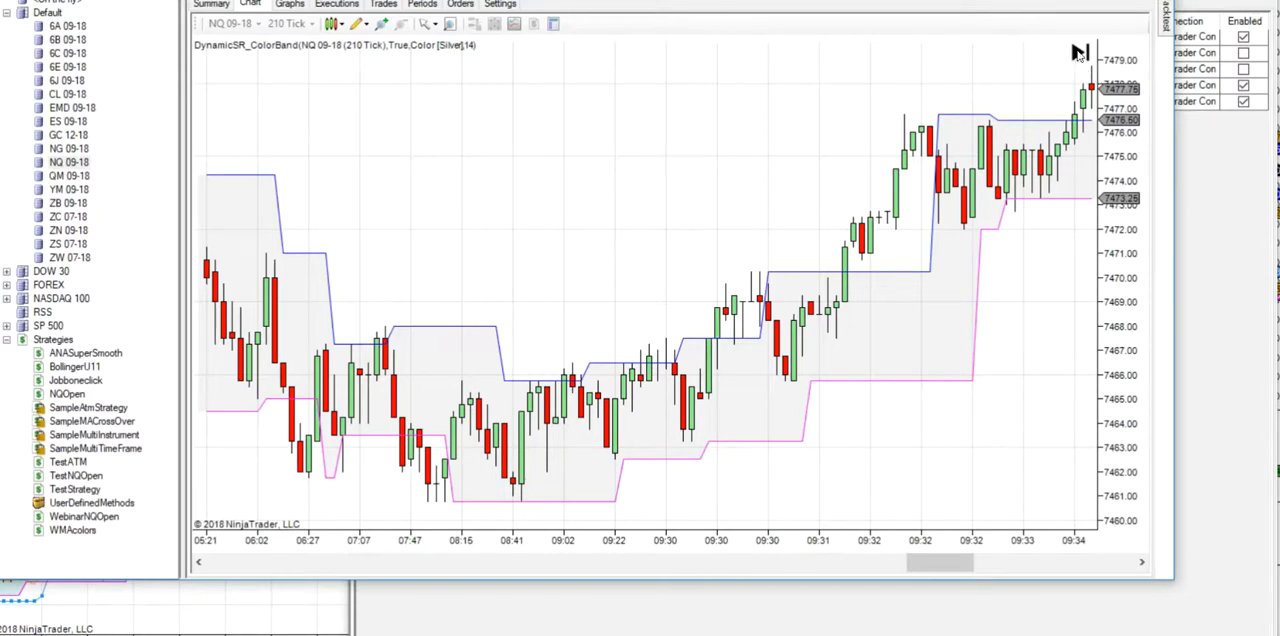
pyautogui.scroll(2, 490, 420)
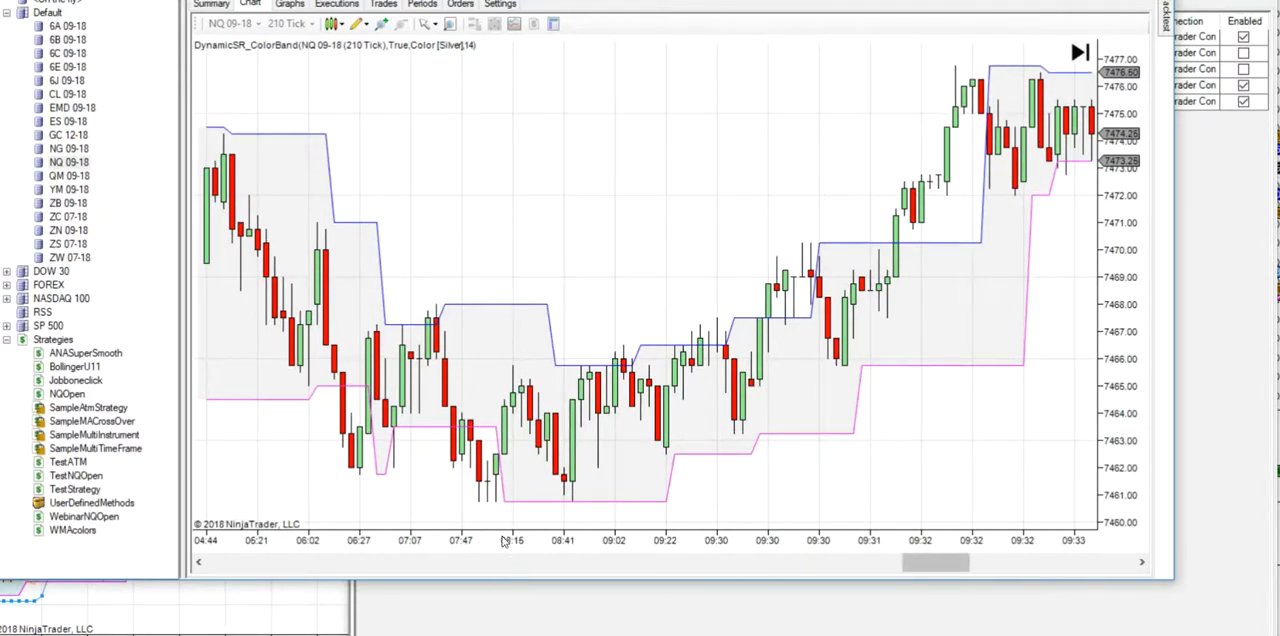
pyautogui.scroll(-3, 740, 290)
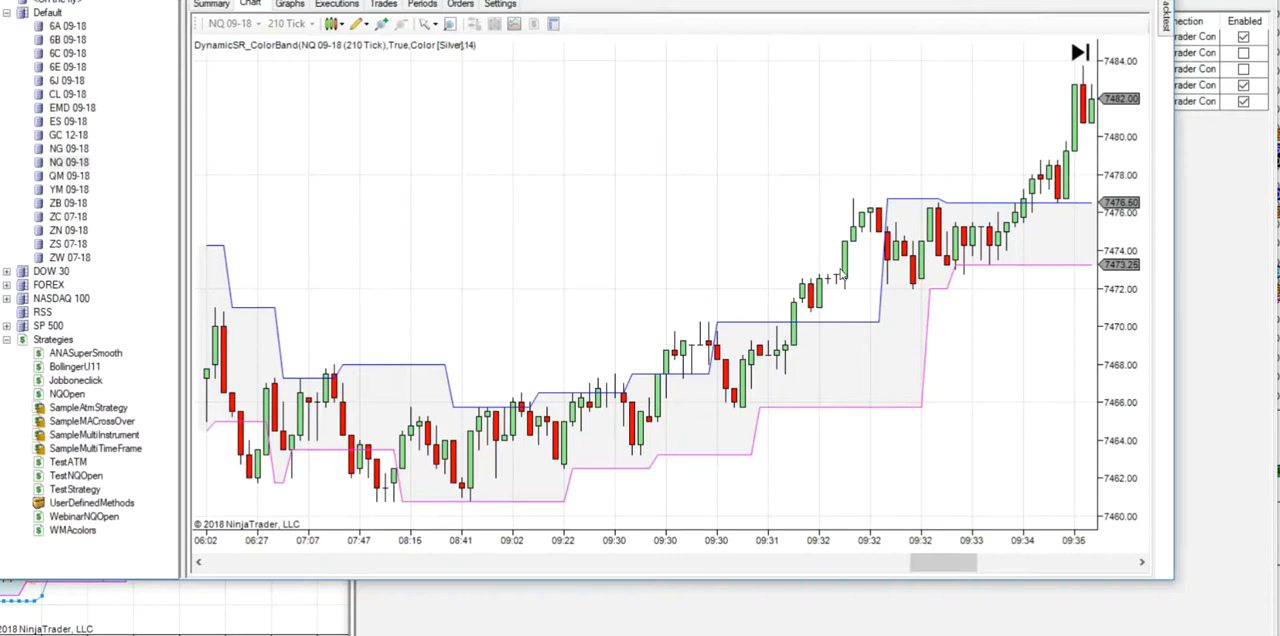
pyautogui.scroll(-2, 838, 261)
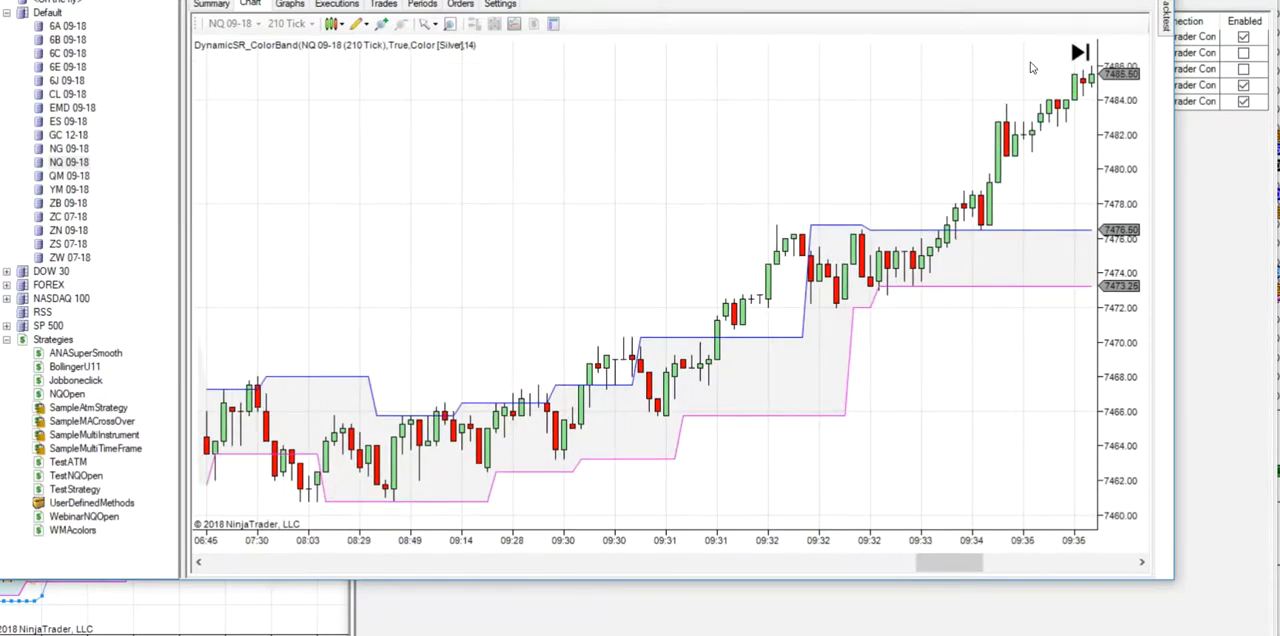
pyautogui.moveTo(1166, 22)
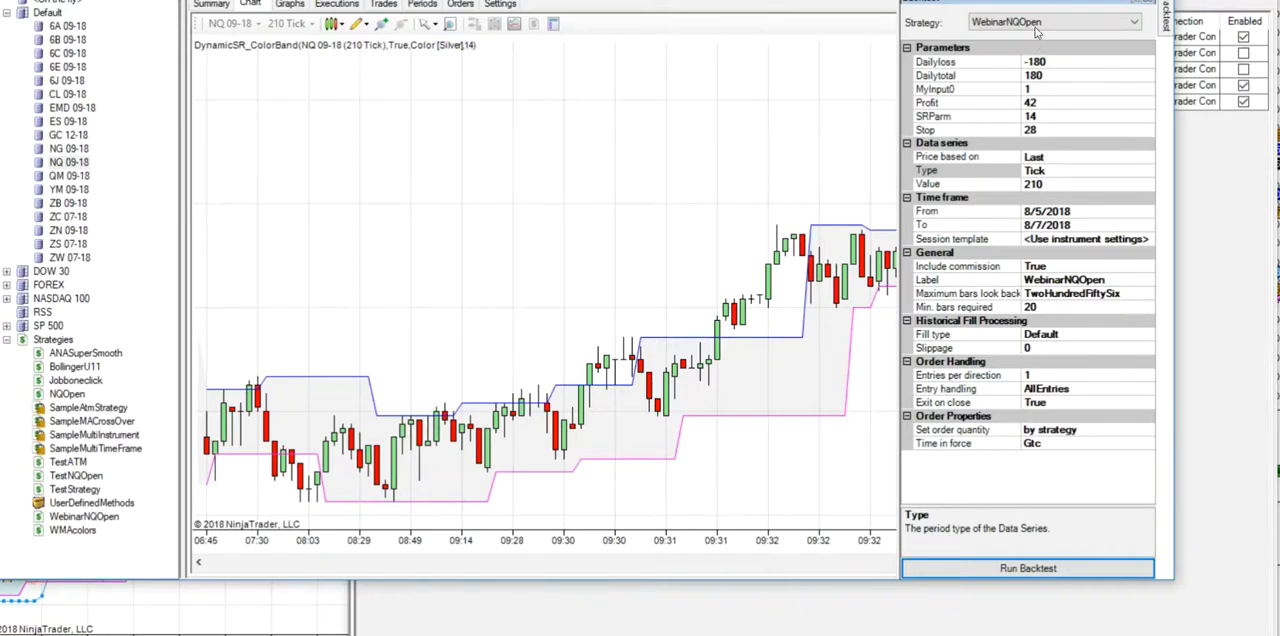
# - In WebinarNQOpen's Set 1, change the Close versus DynamicSR_ColorBand Resistance condition from CrossAbove to the > operator
pyautogui.doubleClick(64, 516)
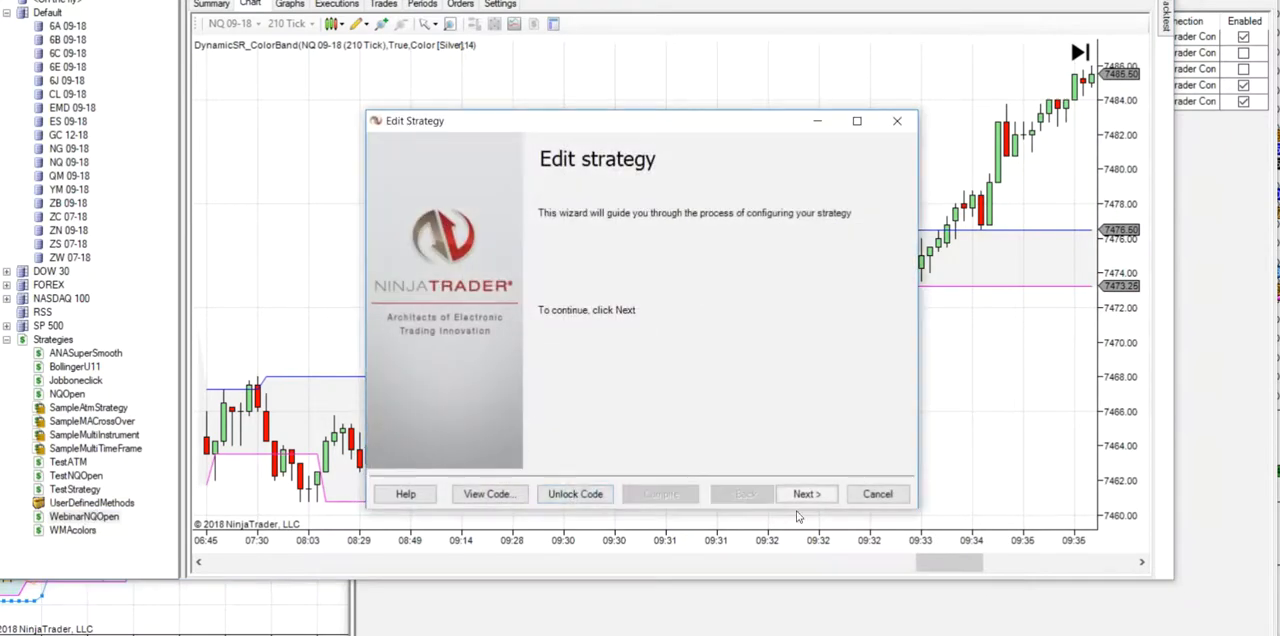
pyautogui.click(810, 494)
pyautogui.click(808, 494)
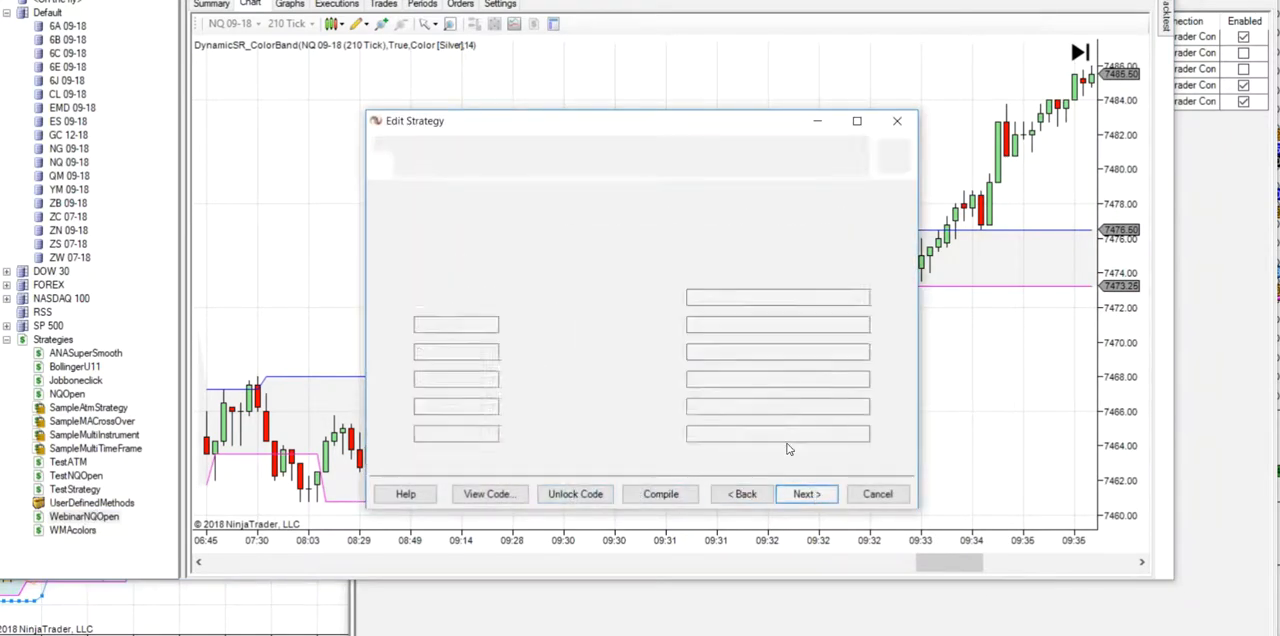
pyautogui.click(806, 494)
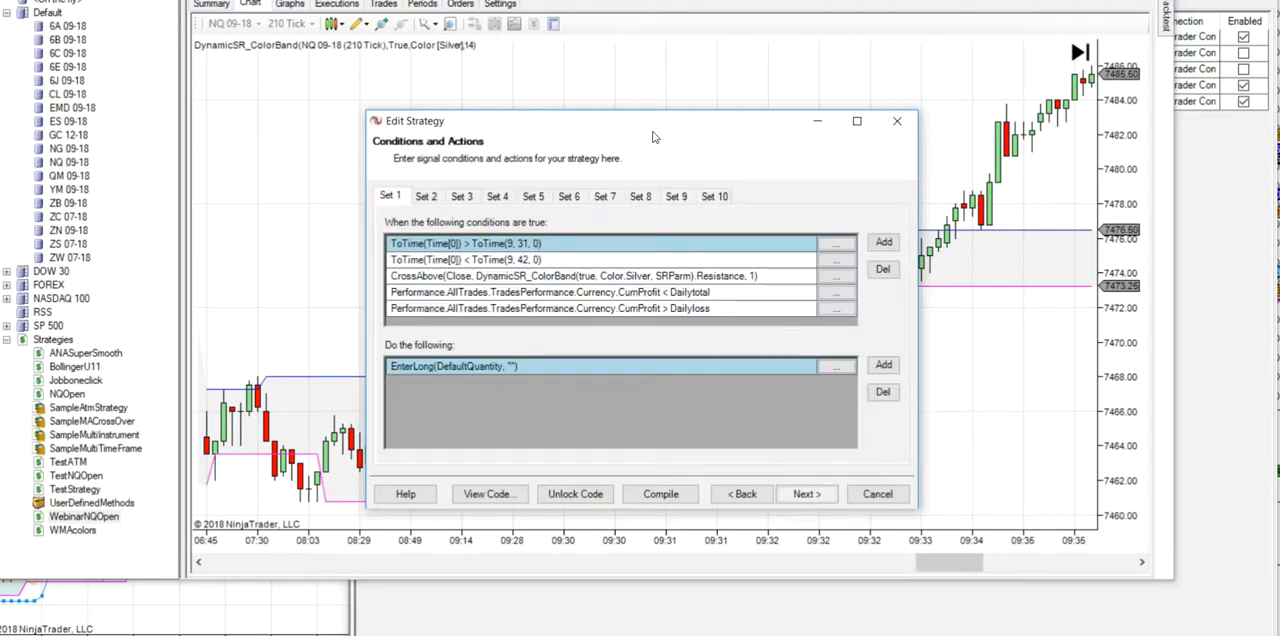
pyautogui.click(426, 197)
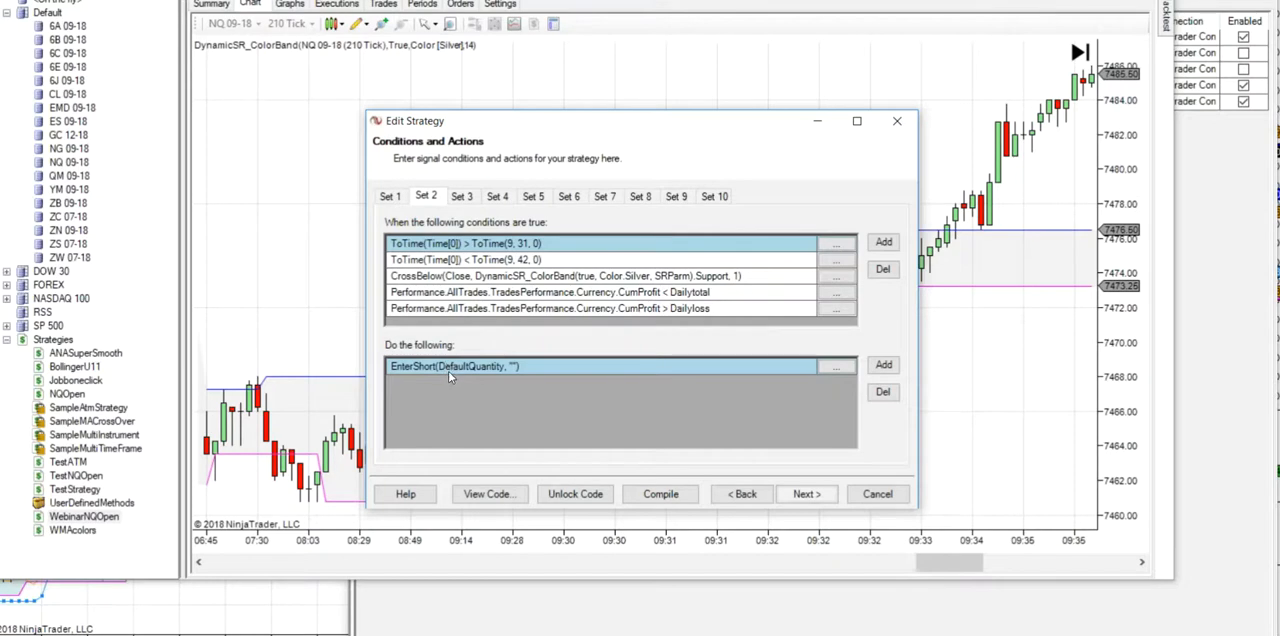
pyautogui.click(403, 198)
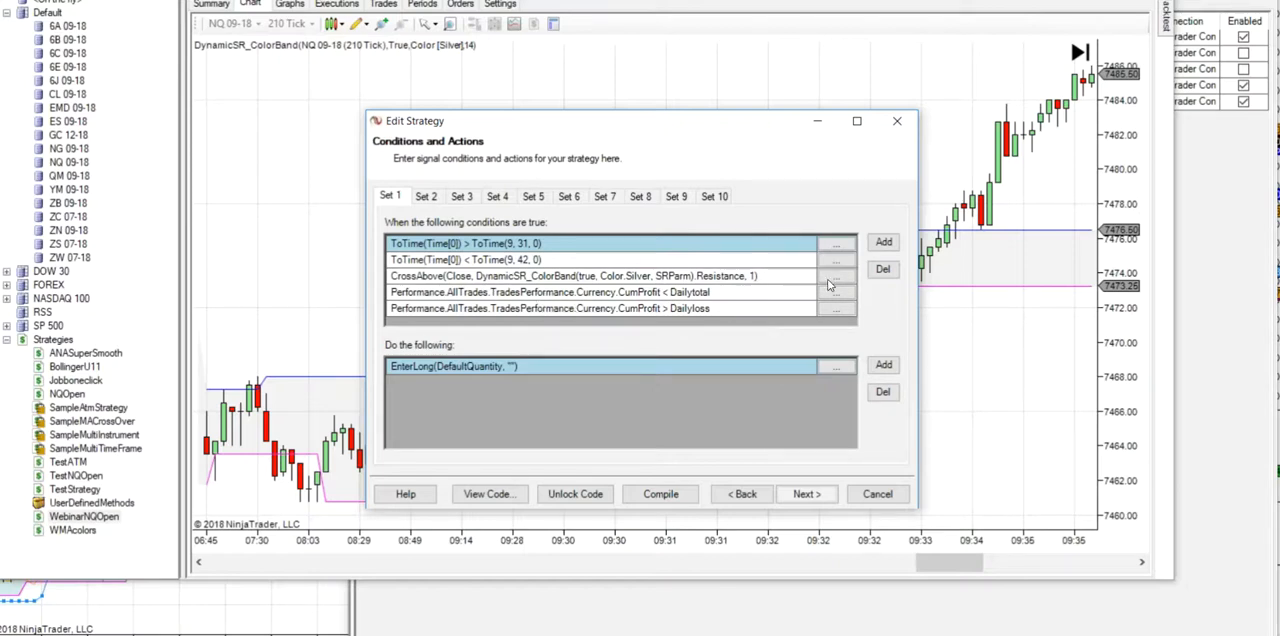
pyautogui.click(836, 276)
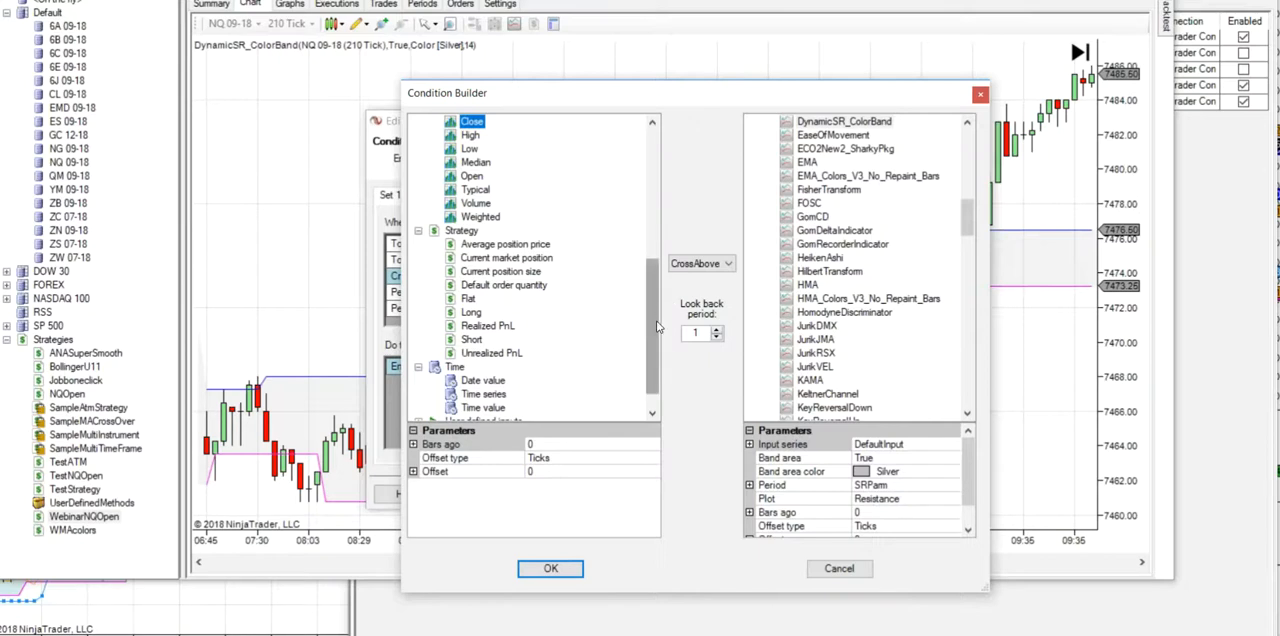
pyautogui.click(700, 263)
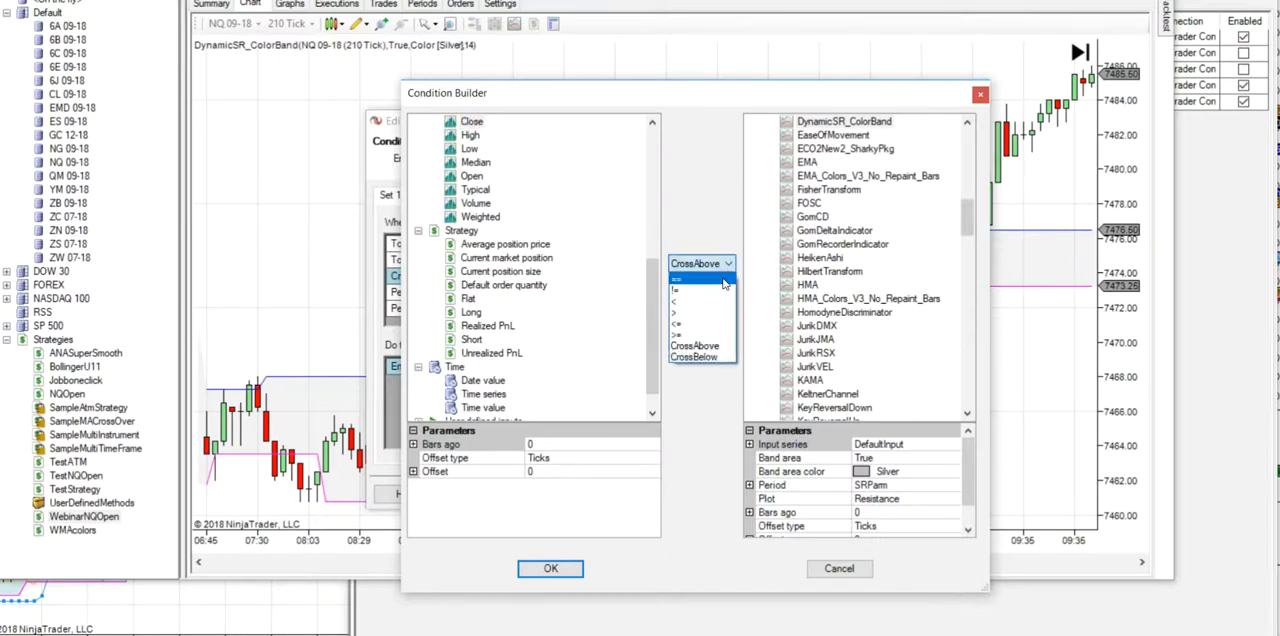
pyautogui.click(684, 314)
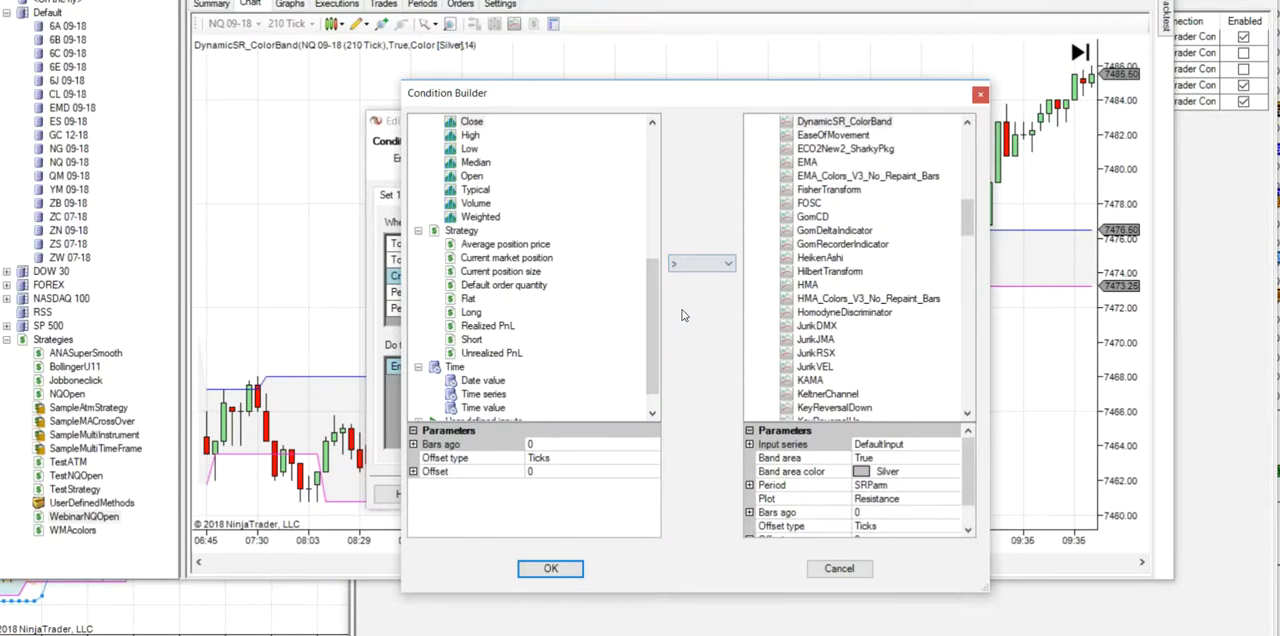
pyautogui.click(562, 569)
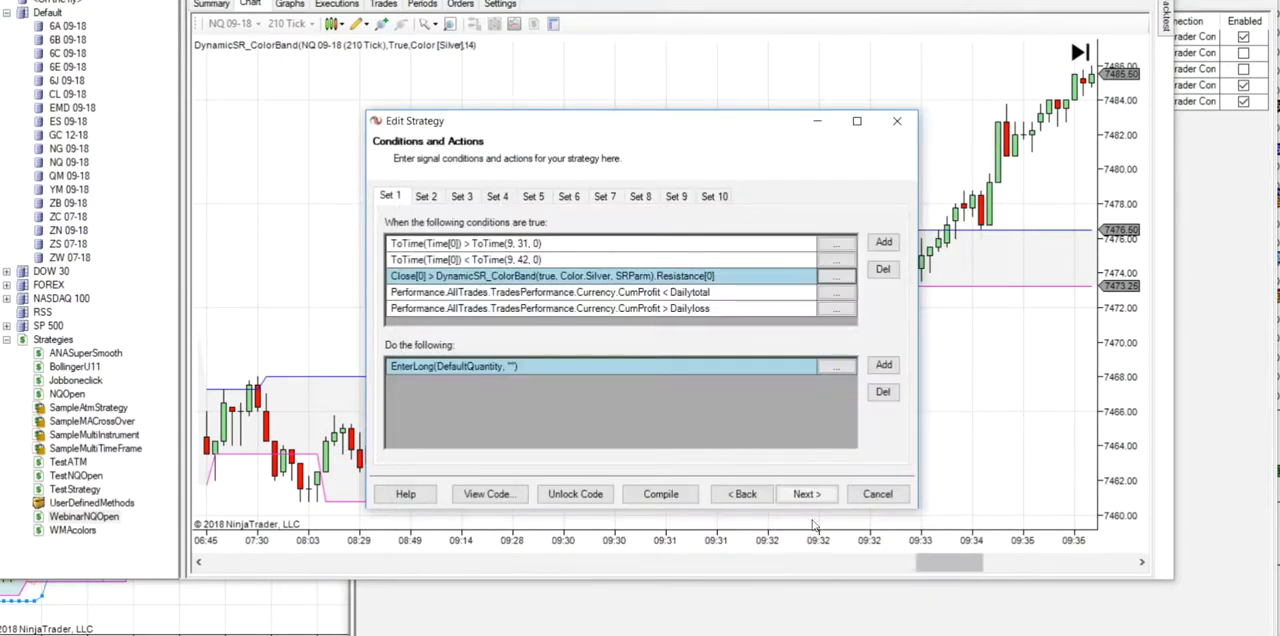
# - Complete the remaining wizard pages to save the strategy, and rerun its NQ 09-18 backtest on 210-tick data
pyautogui.click(806, 494)
pyautogui.click(807, 495)
pyautogui.click(811, 497)
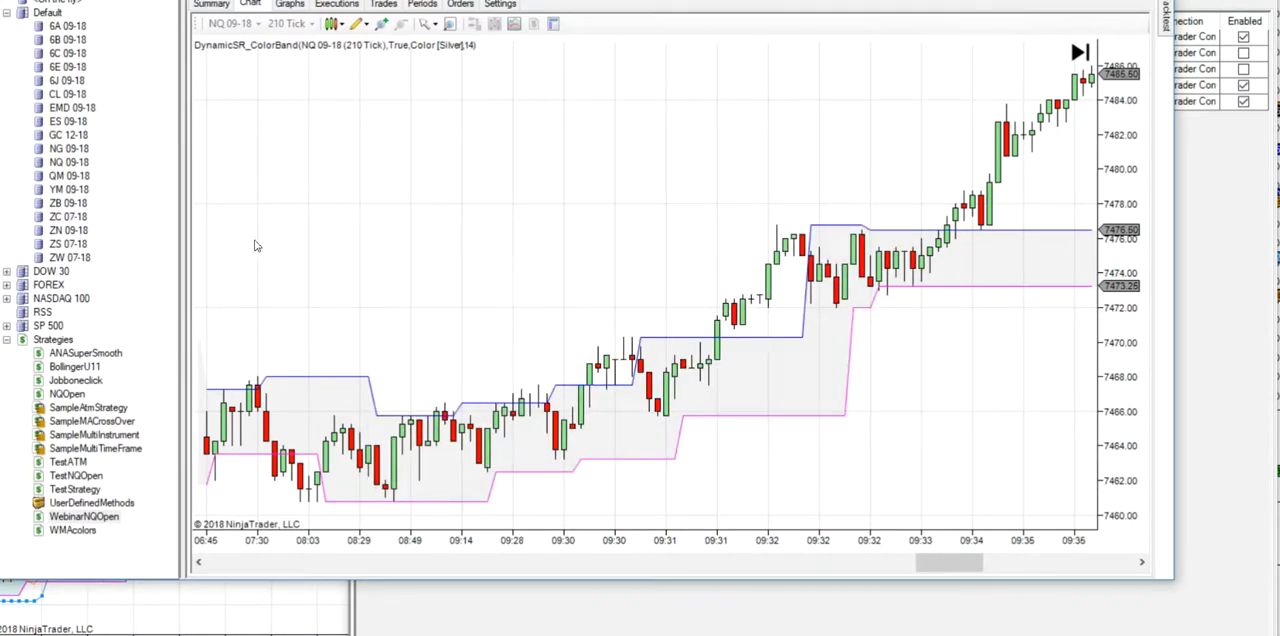
pyautogui.rightClick(70, 168)
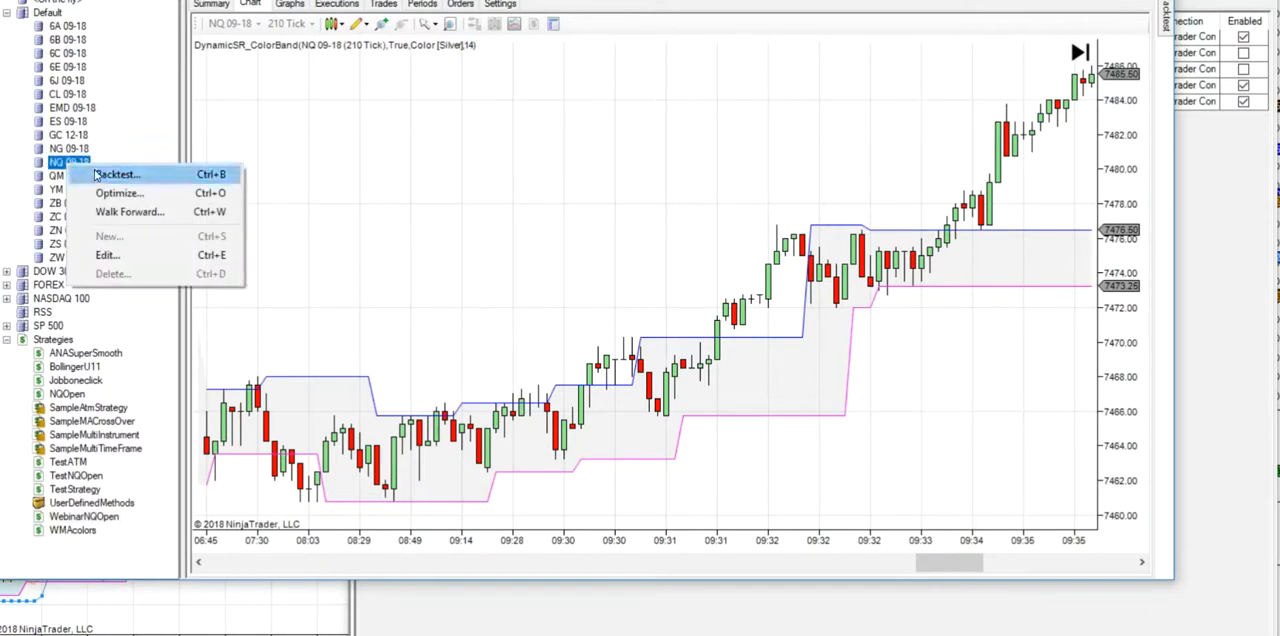
pyautogui.click(80, 174)
pyautogui.click(977, 566)
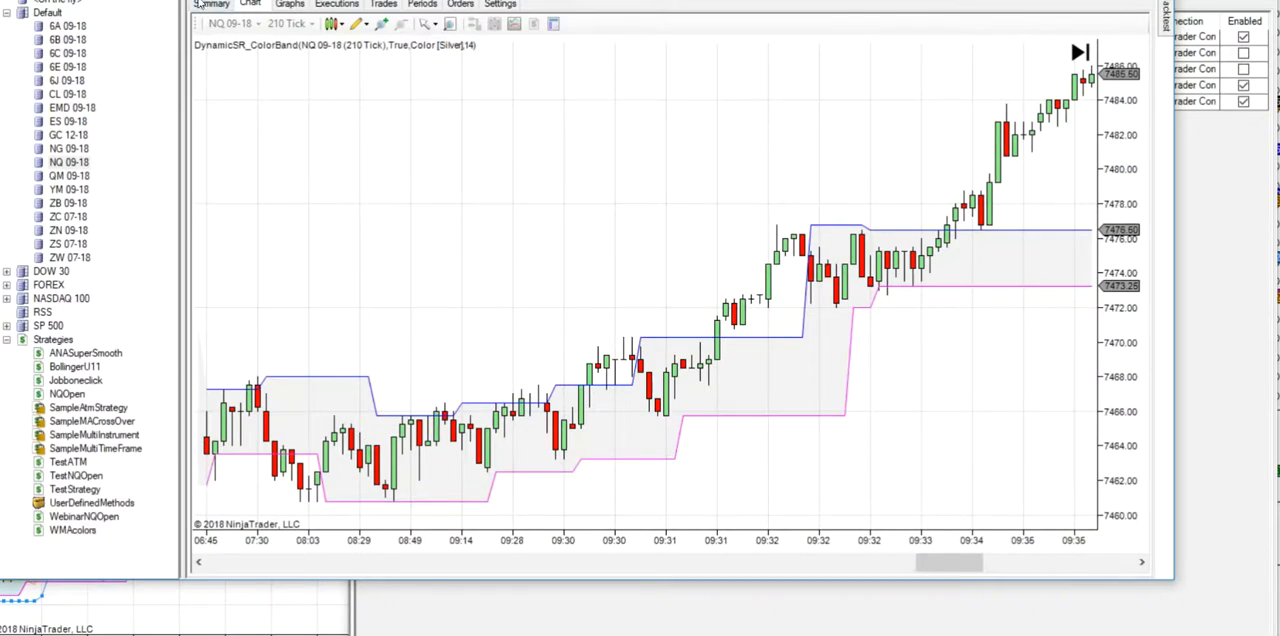
# - Review the backtest chart around the 9:30 open and the list of resulting trades
pyautogui.click(204, 4)
pyautogui.scroll(10, 594, 209)
pyautogui.scroll(4, 609, 213)
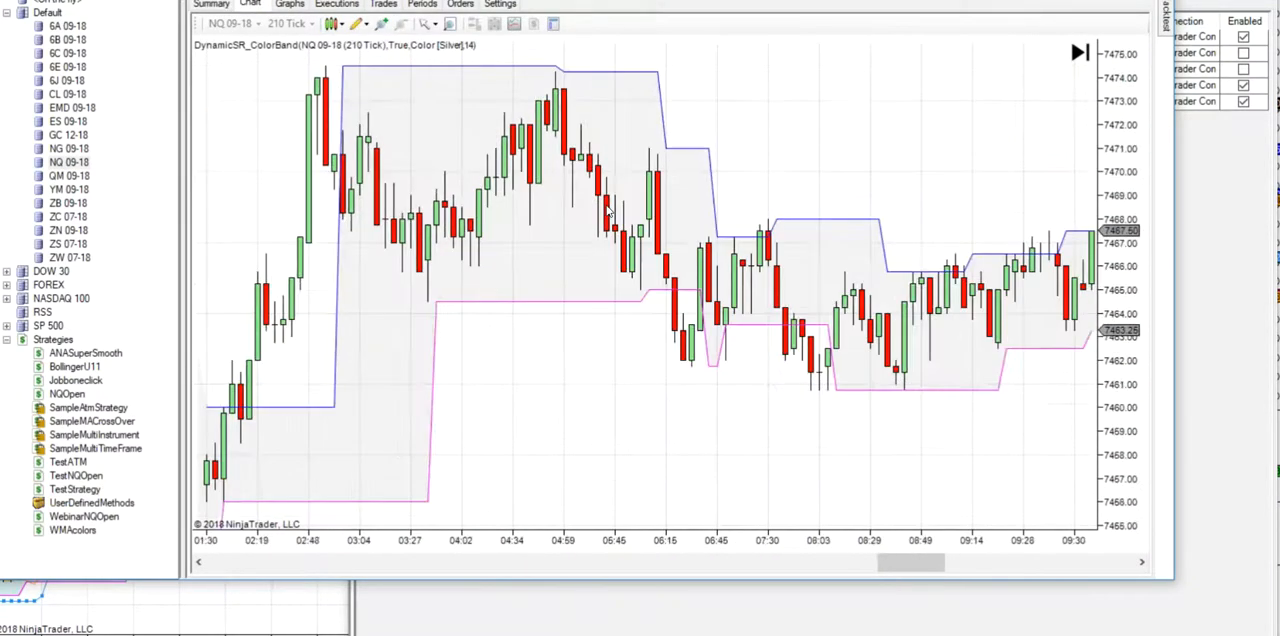
pyautogui.scroll(-5, 609, 213)
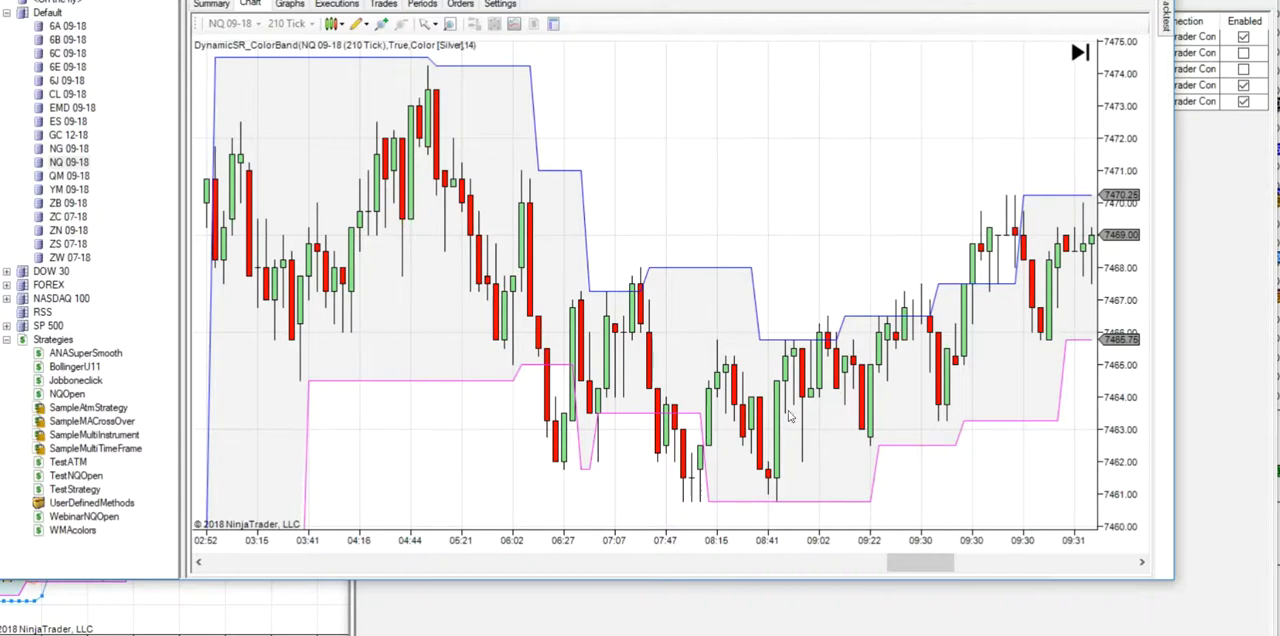
pyautogui.scroll(-5, 785, 352)
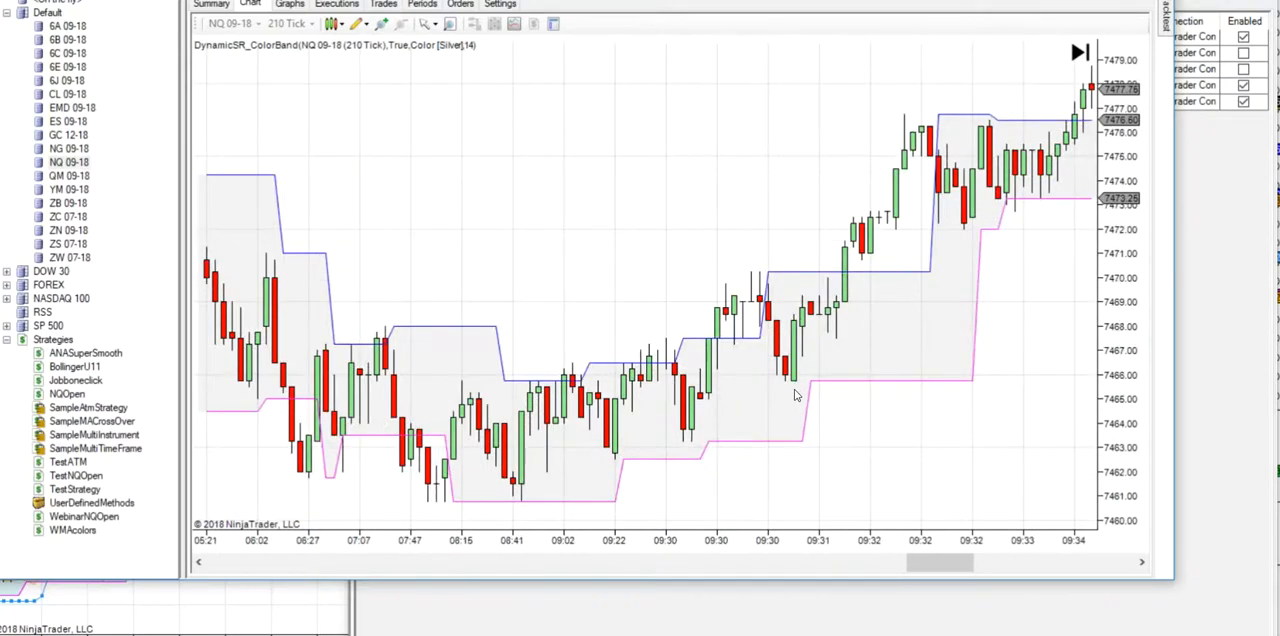
pyautogui.click(386, 4)
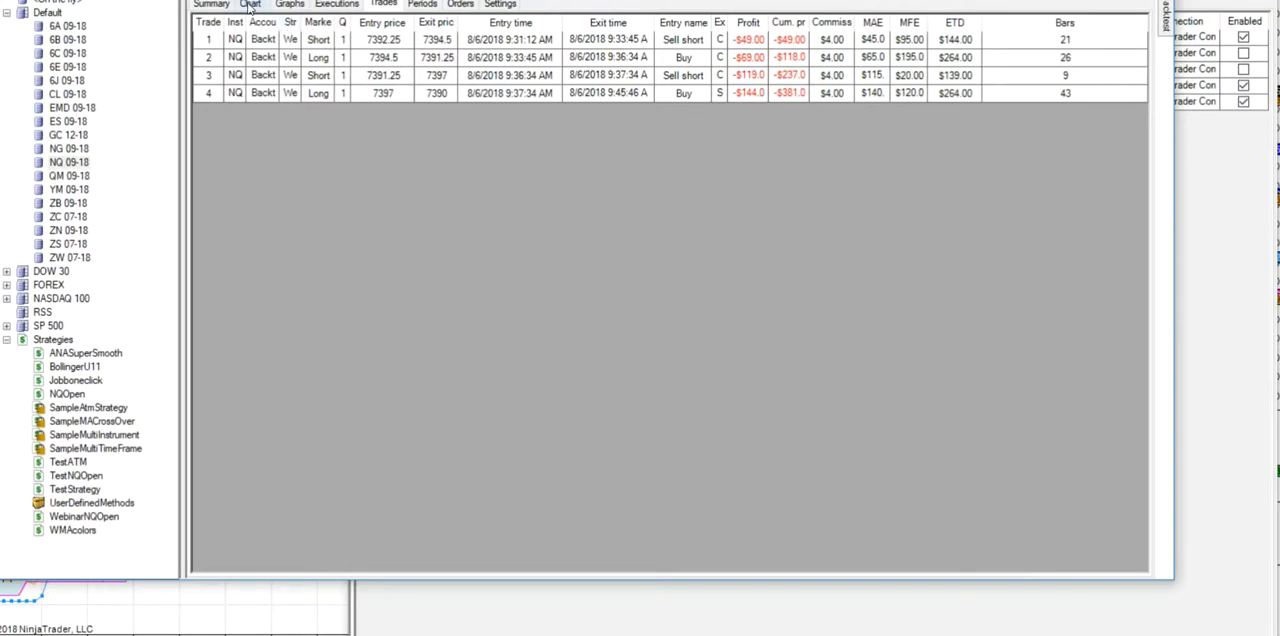
# - In WebinarNQOpen's Set 2, change the Close versus DynamicSR_ColorBand Support condition from CrossBelow to the < operator
pyautogui.doubleClick(80, 517)
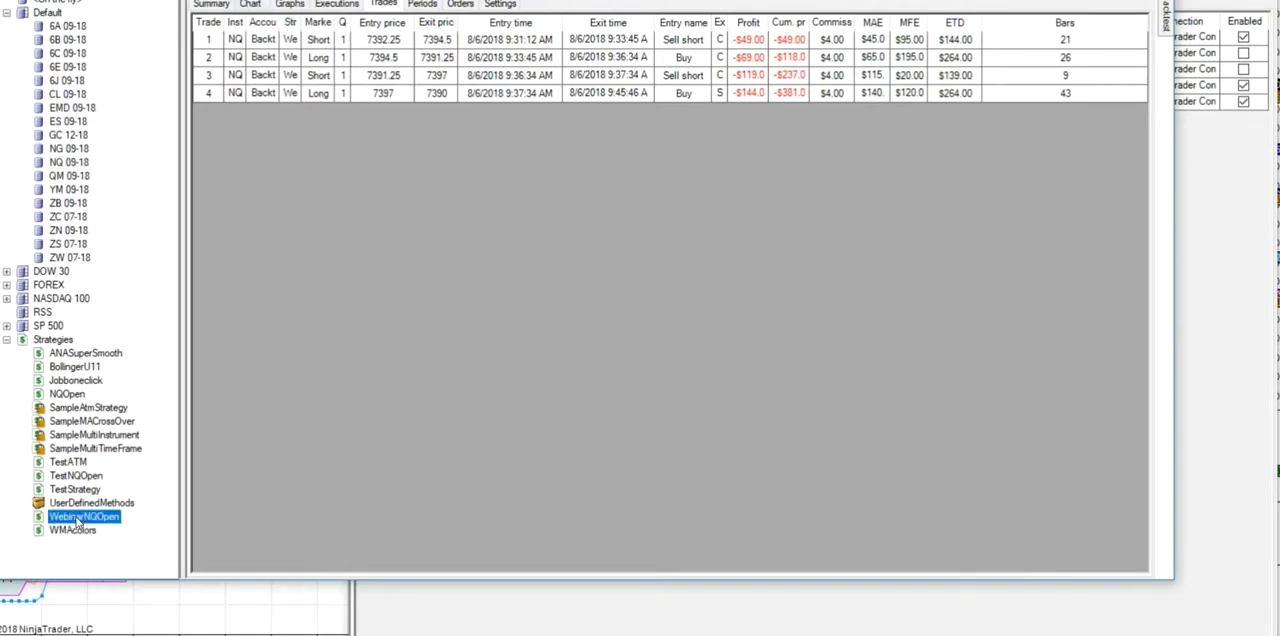
pyautogui.click(797, 496)
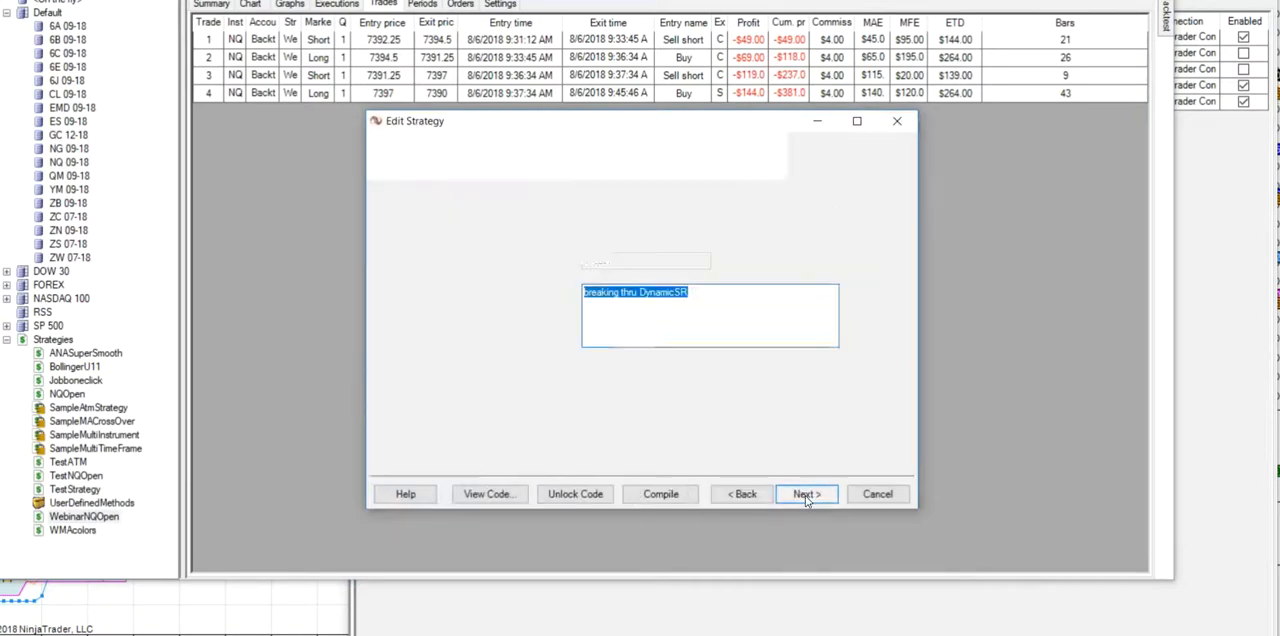
pyautogui.click(811, 495)
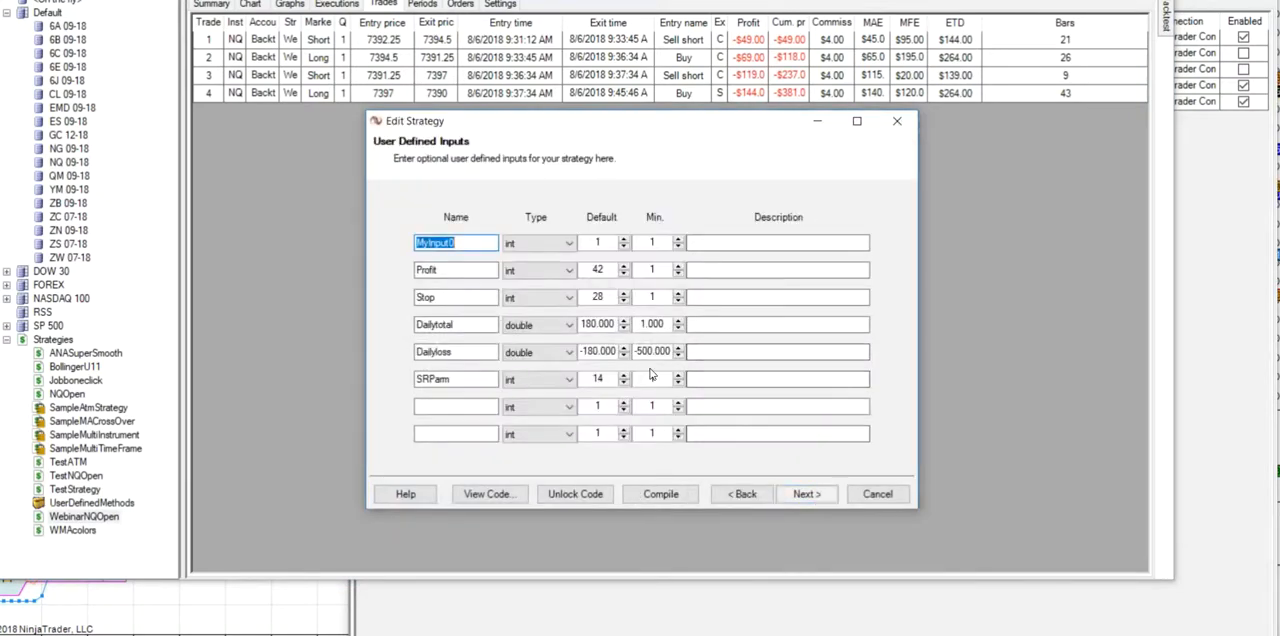
pyautogui.click(807, 496)
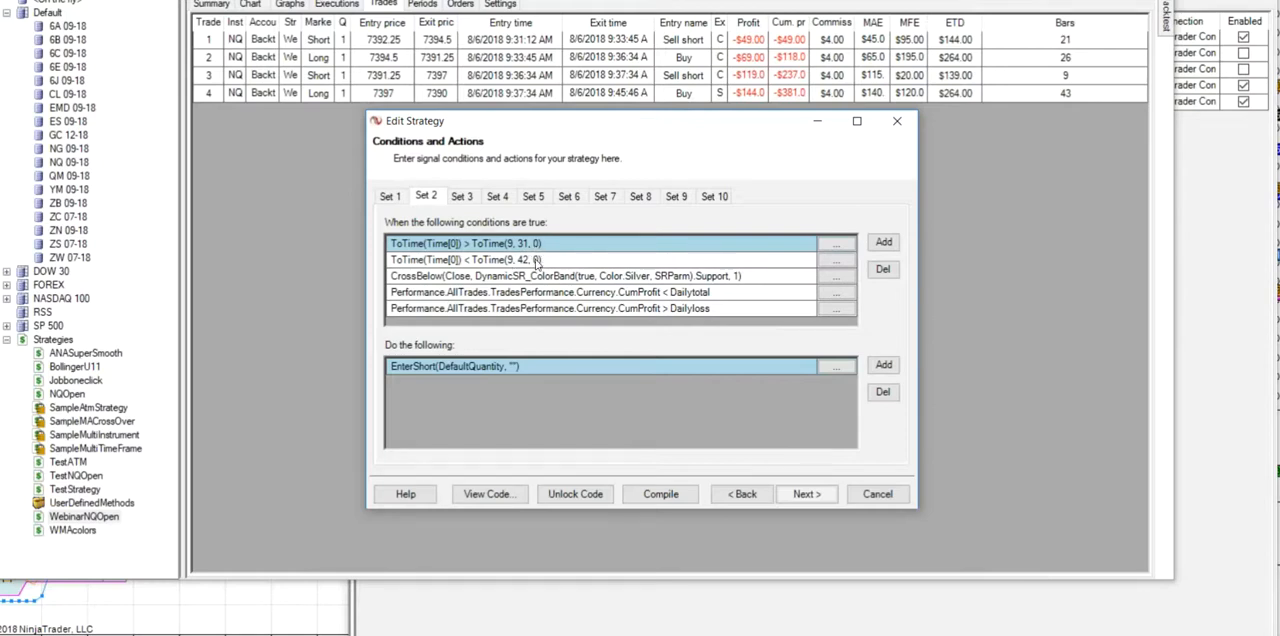
pyautogui.click(838, 279)
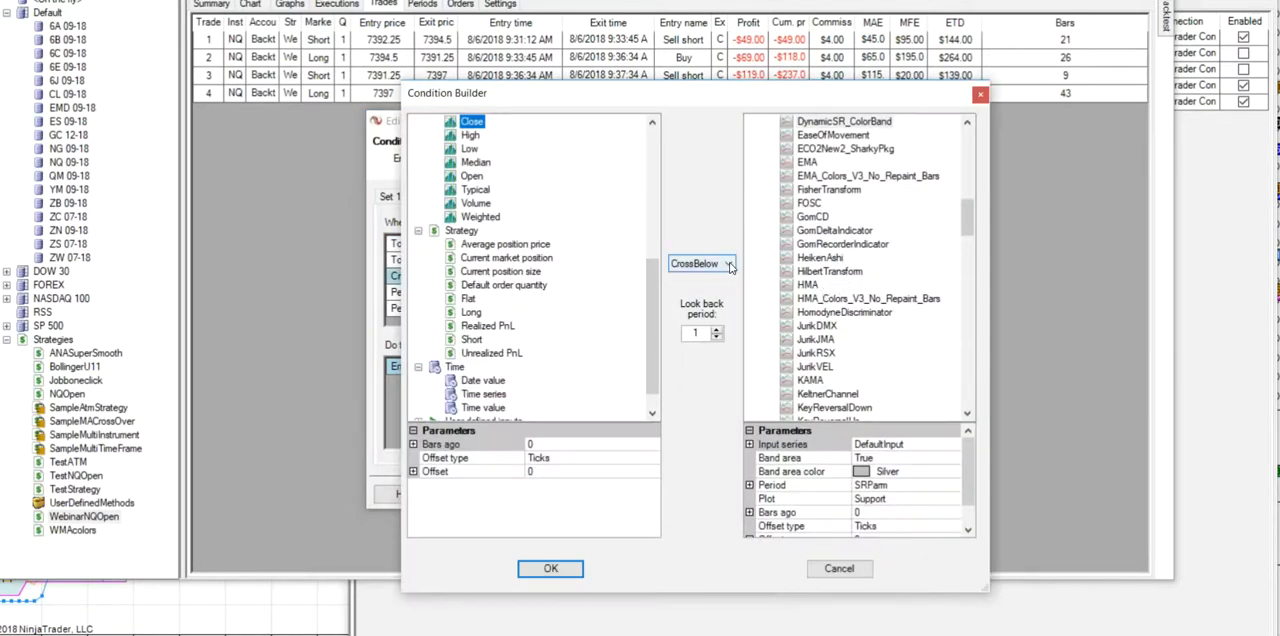
pyautogui.click(729, 265)
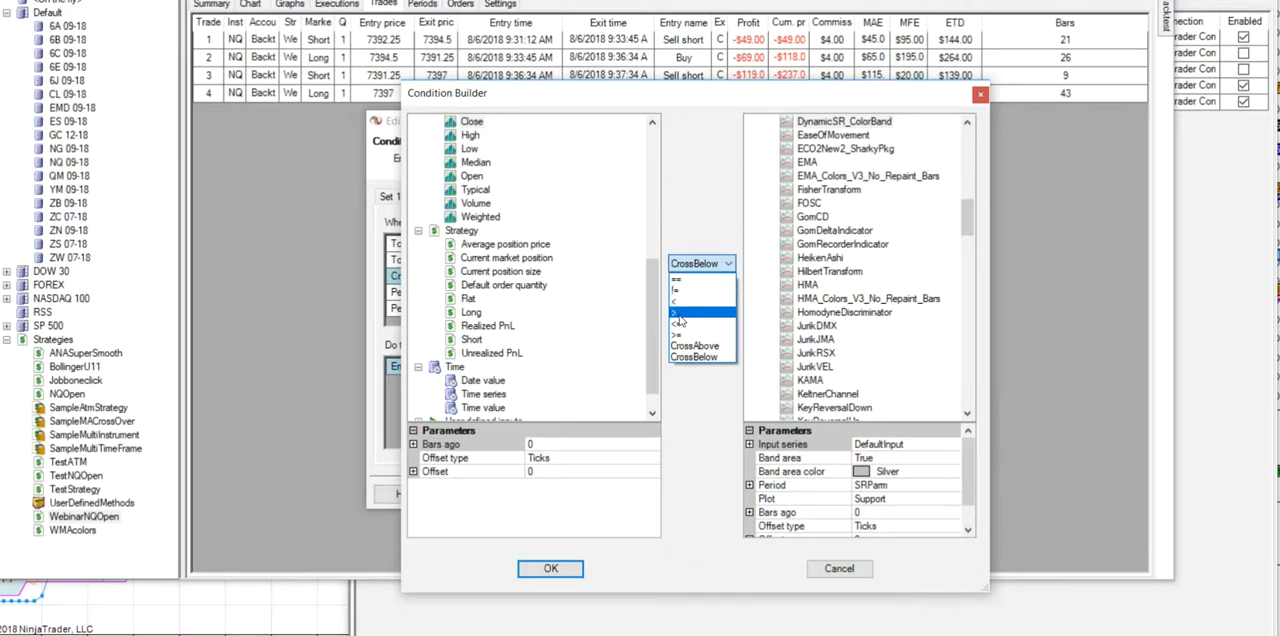
pyautogui.click(680, 301)
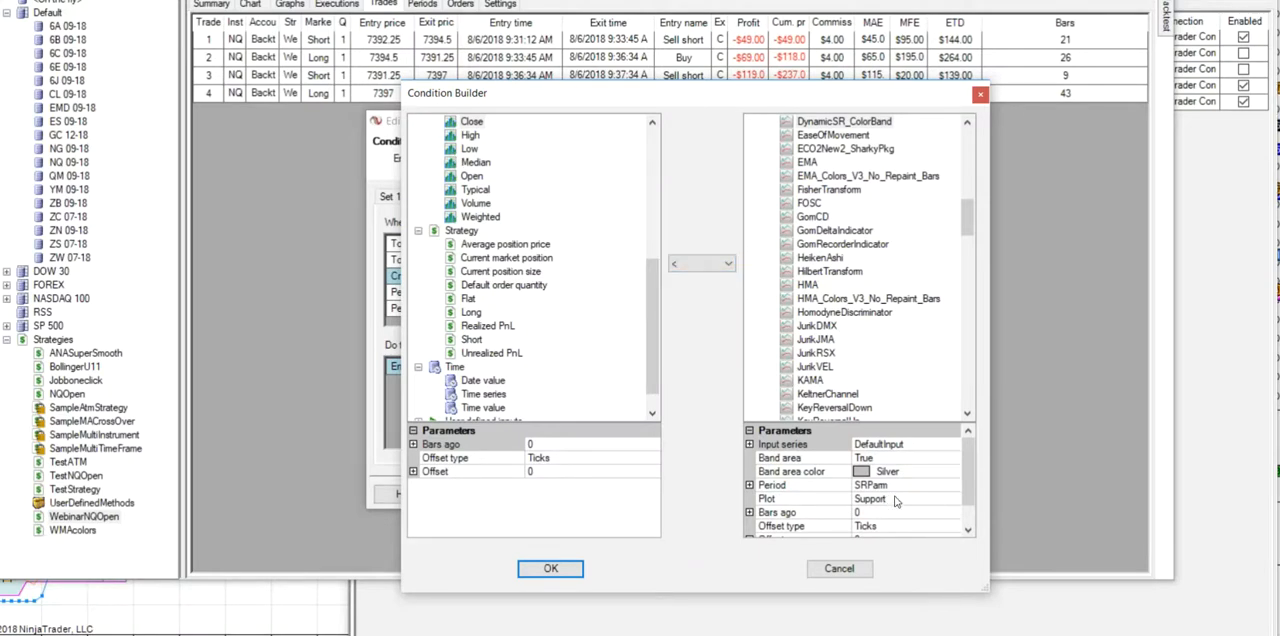
pyautogui.click(550, 568)
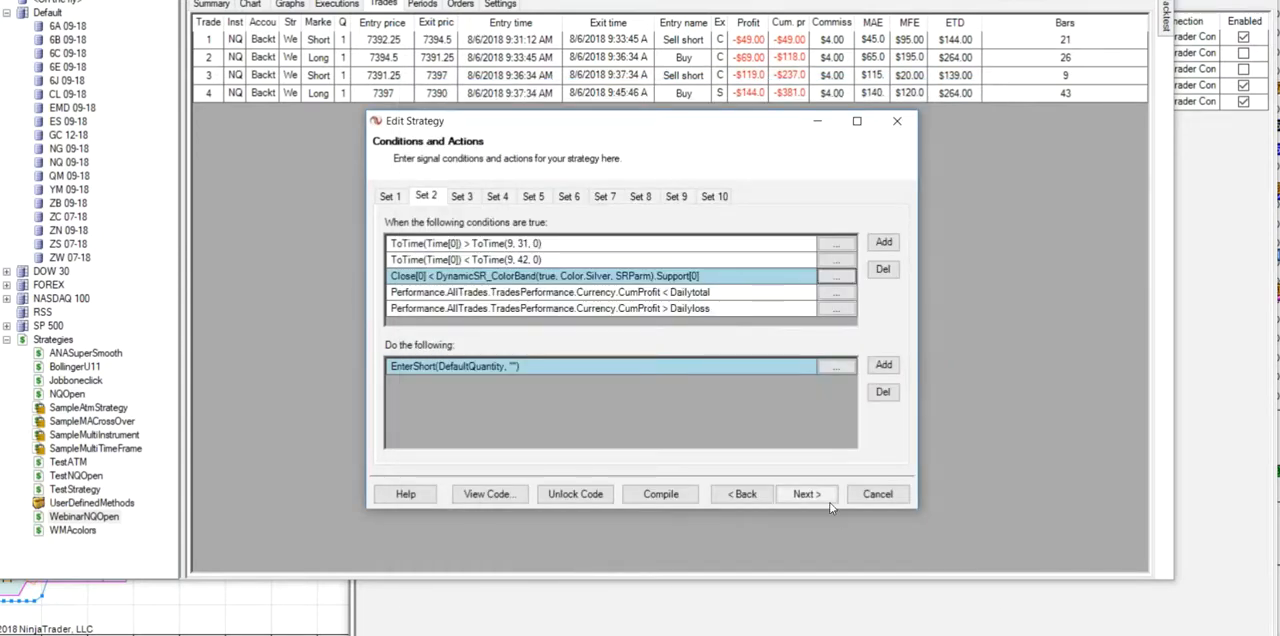
# - Save the strategy with its Set 2 edit and backtest it on NQ 09-18 from 8/5/2018 to 8/7/2018 using 210-tick data
pyautogui.click(814, 500)
pyautogui.click(814, 500)
pyautogui.click(813, 498)
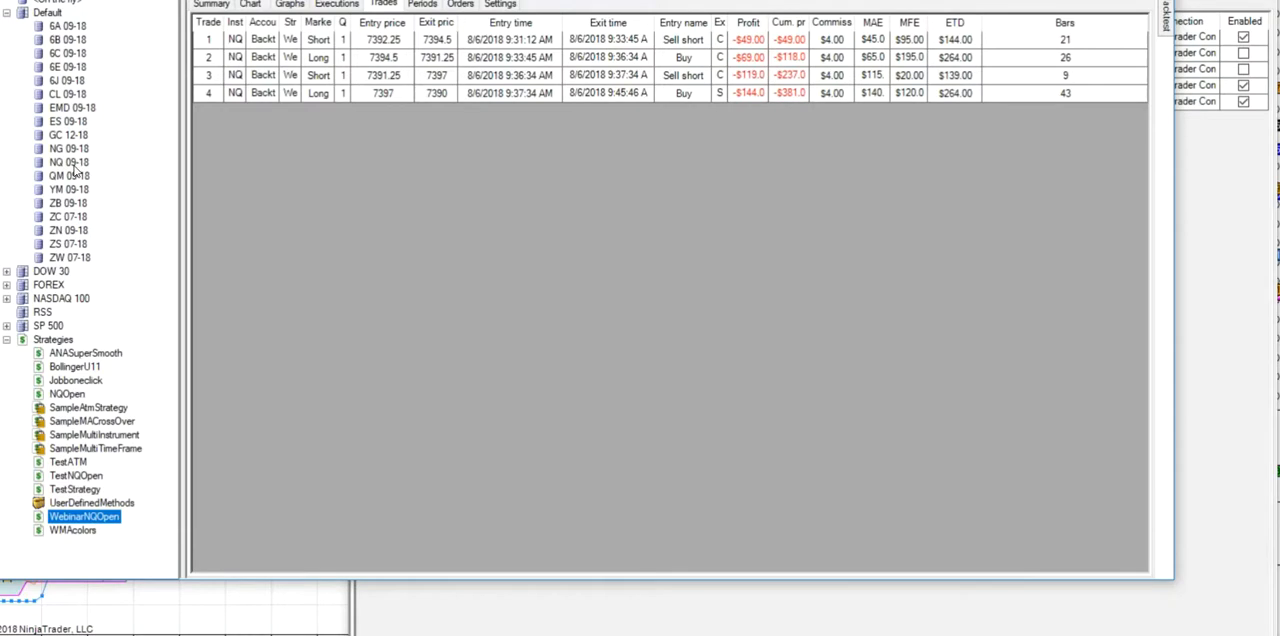
pyautogui.rightClick(76, 166)
pyautogui.click(125, 181)
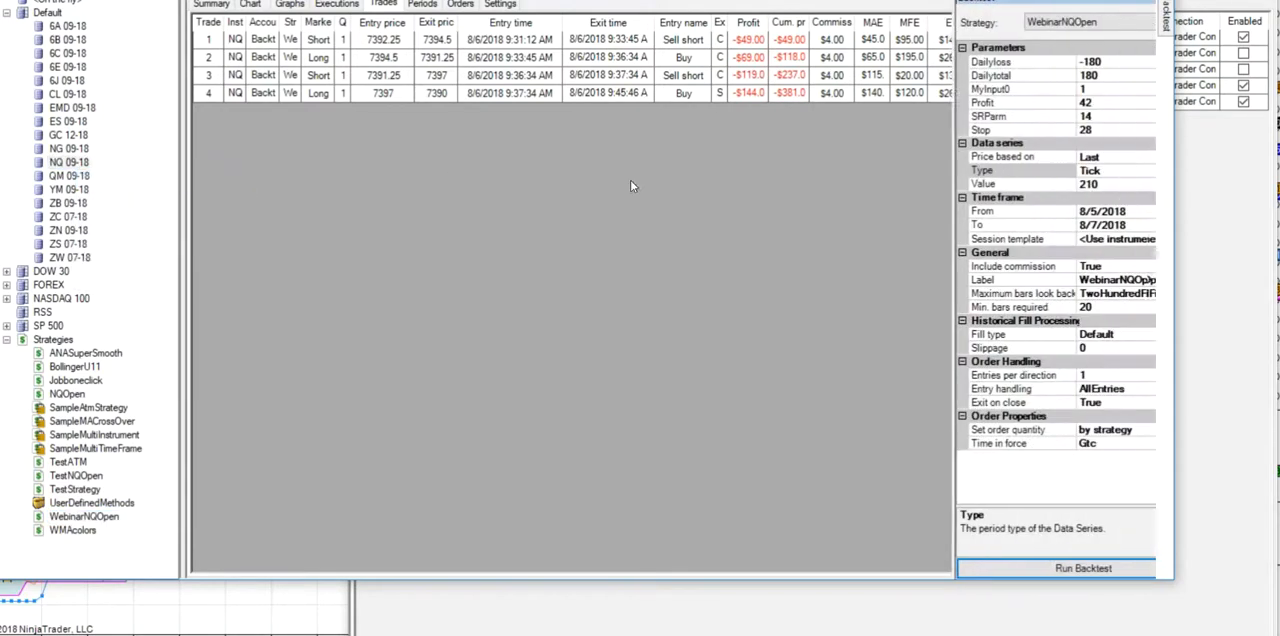
pyautogui.click(1065, 571)
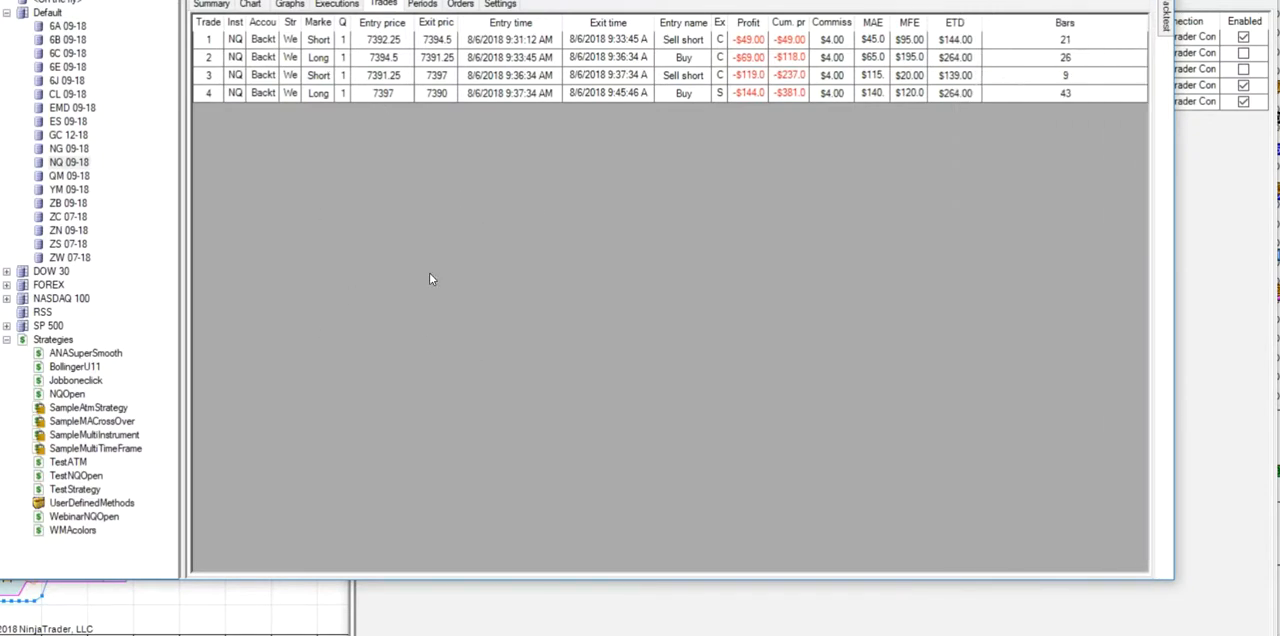
pyautogui.moveTo(1168, 28)
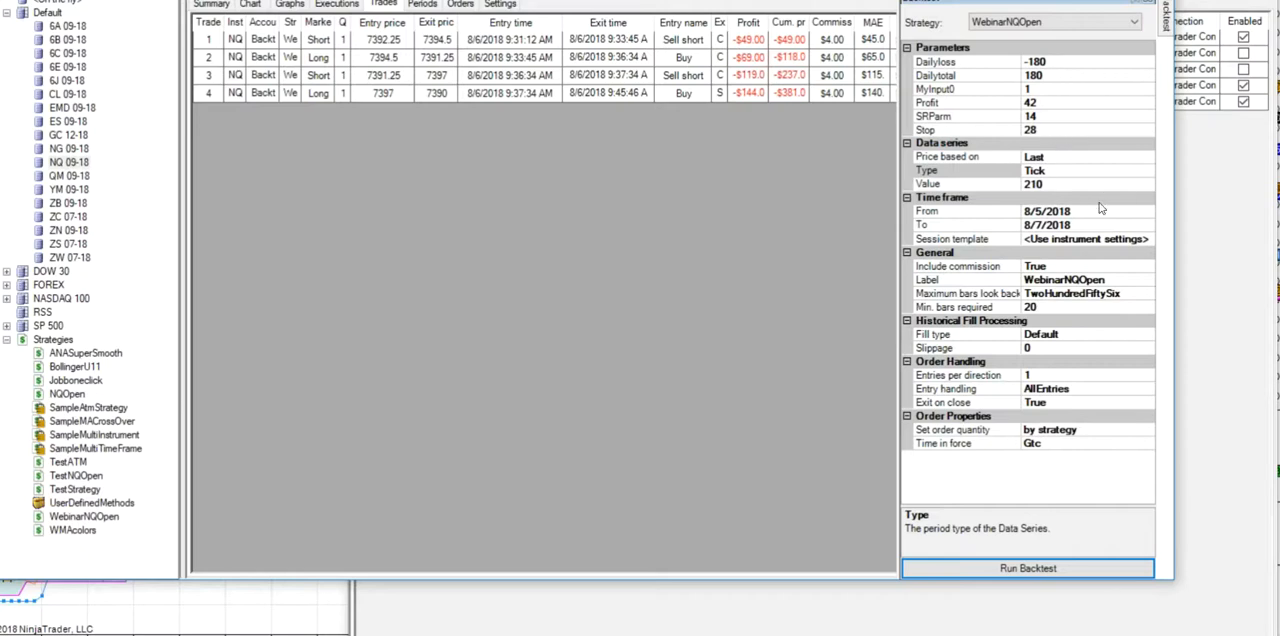
pyautogui.click(1153, 244)
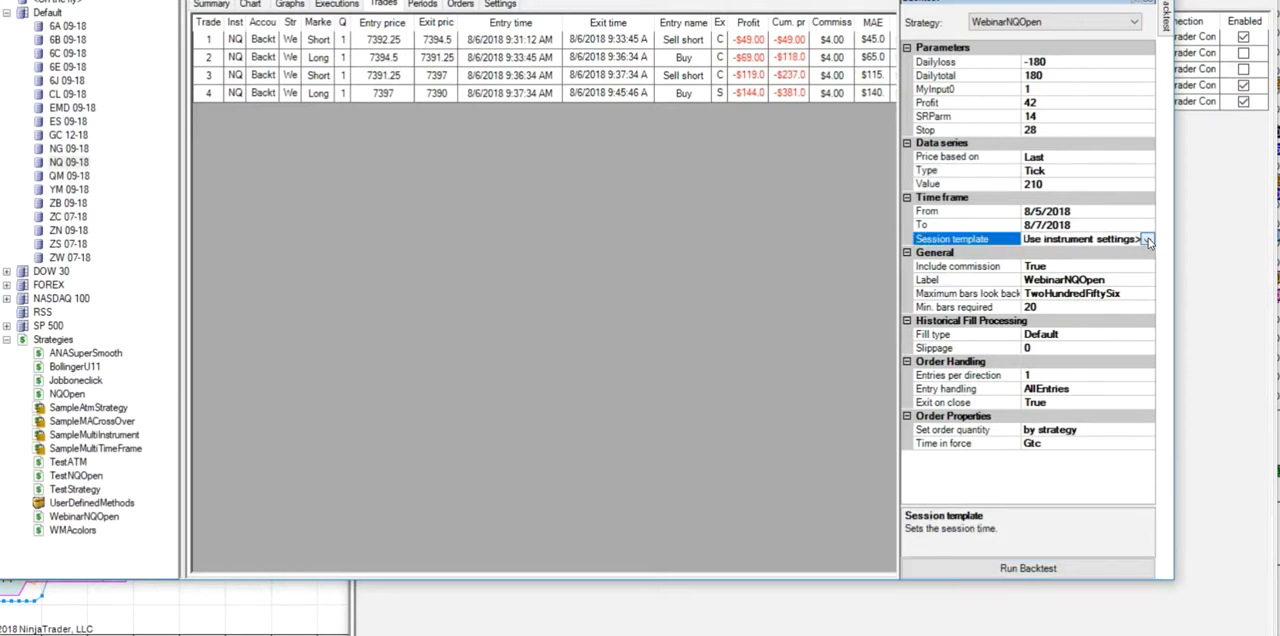
pyautogui.click(1147, 240)
pyautogui.scroll(-3, 1148, 280)
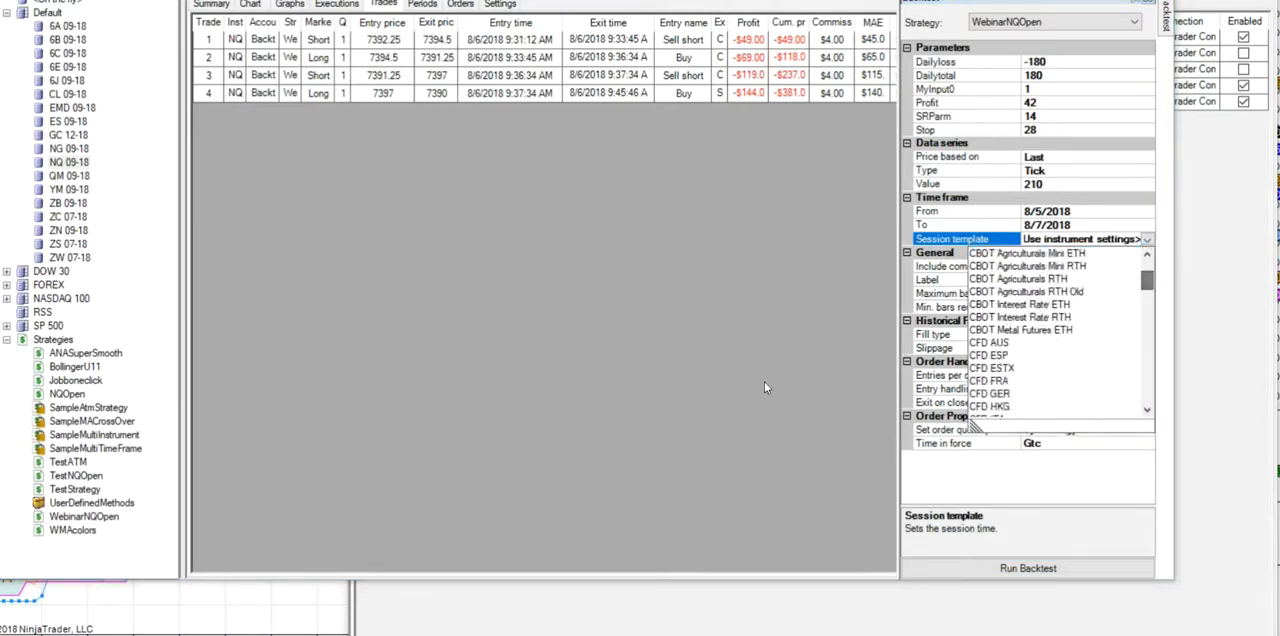
pyautogui.click(698, 374)
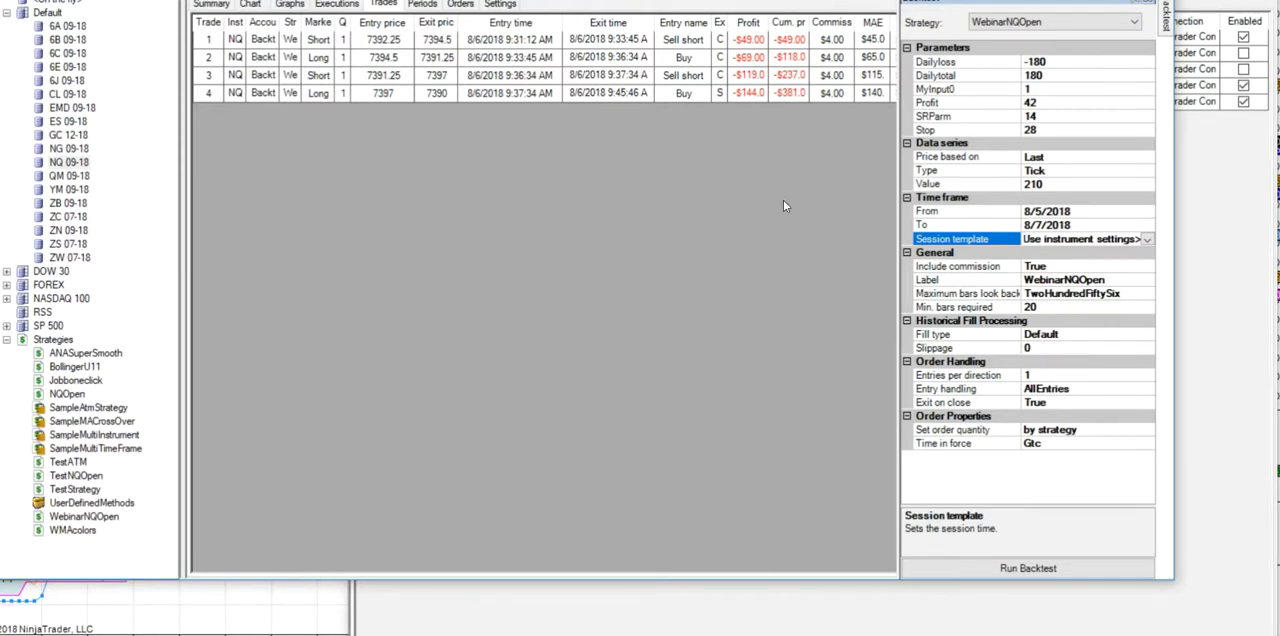
# - Rerun the WebinarNQOpen backtest with the data series set to 1 Minute, and display the resulting chart
pyautogui.click(1143, 171)
pyautogui.click(1147, 171)
pyautogui.click(1037, 237)
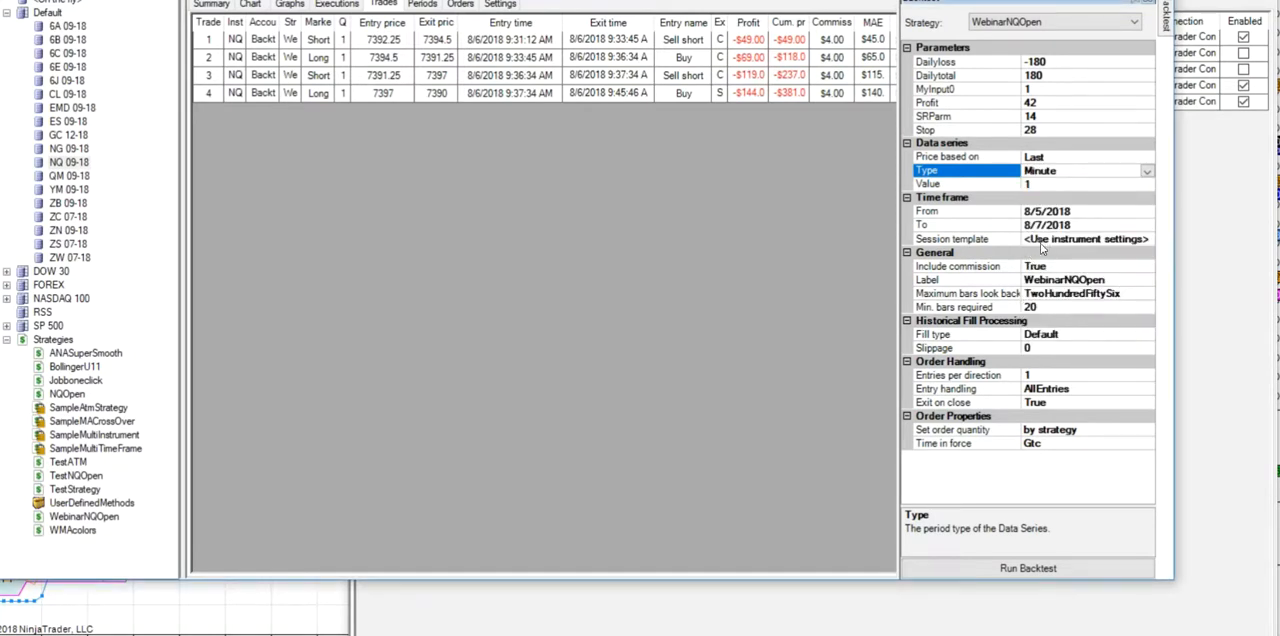
pyautogui.click(972, 560)
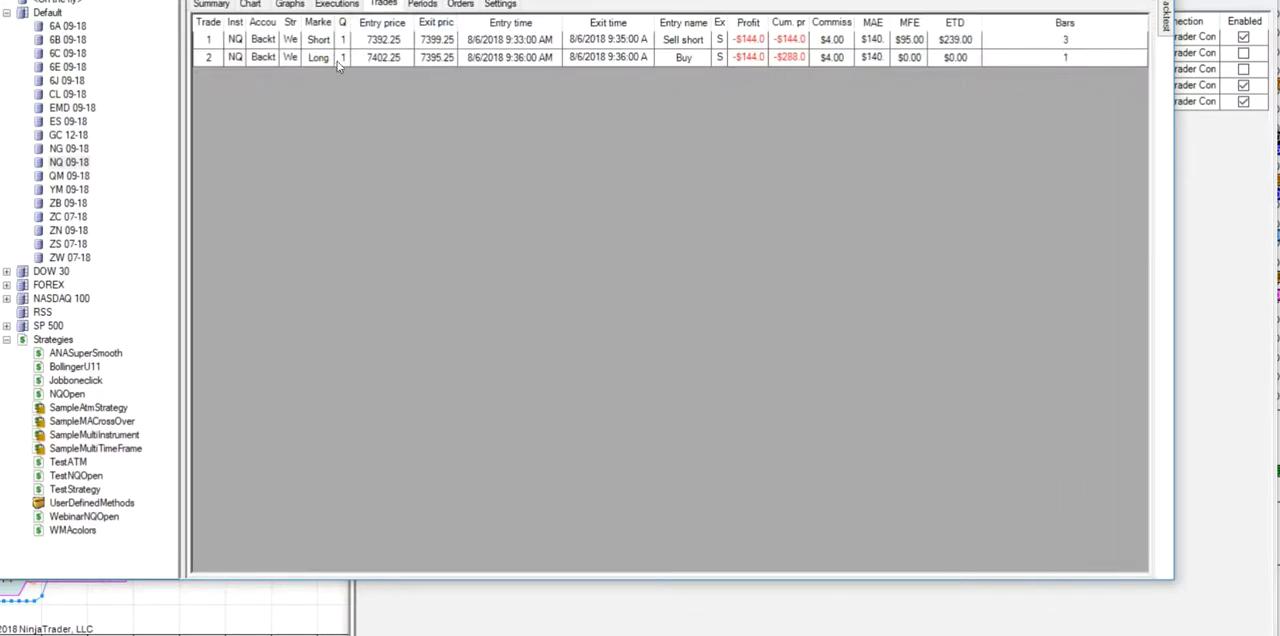
pyautogui.click(251, 5)
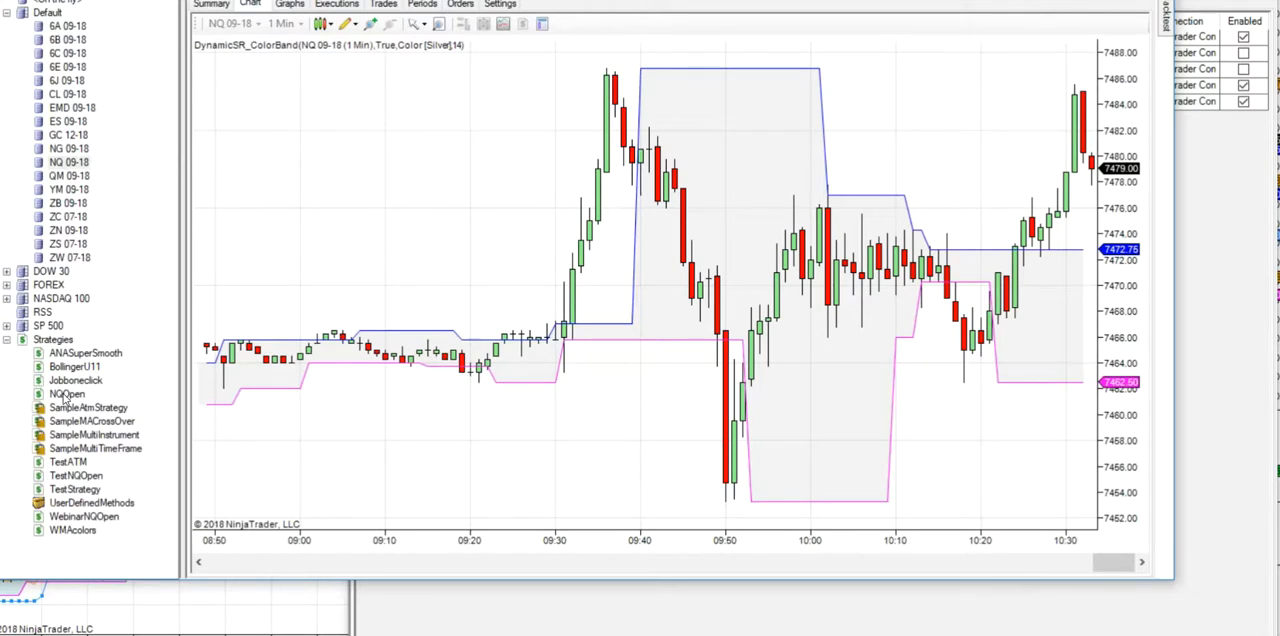
# - Open the NQOpen strategy for editing and go to its Set 1 conditions and actions
pyautogui.doubleClick(65, 395)
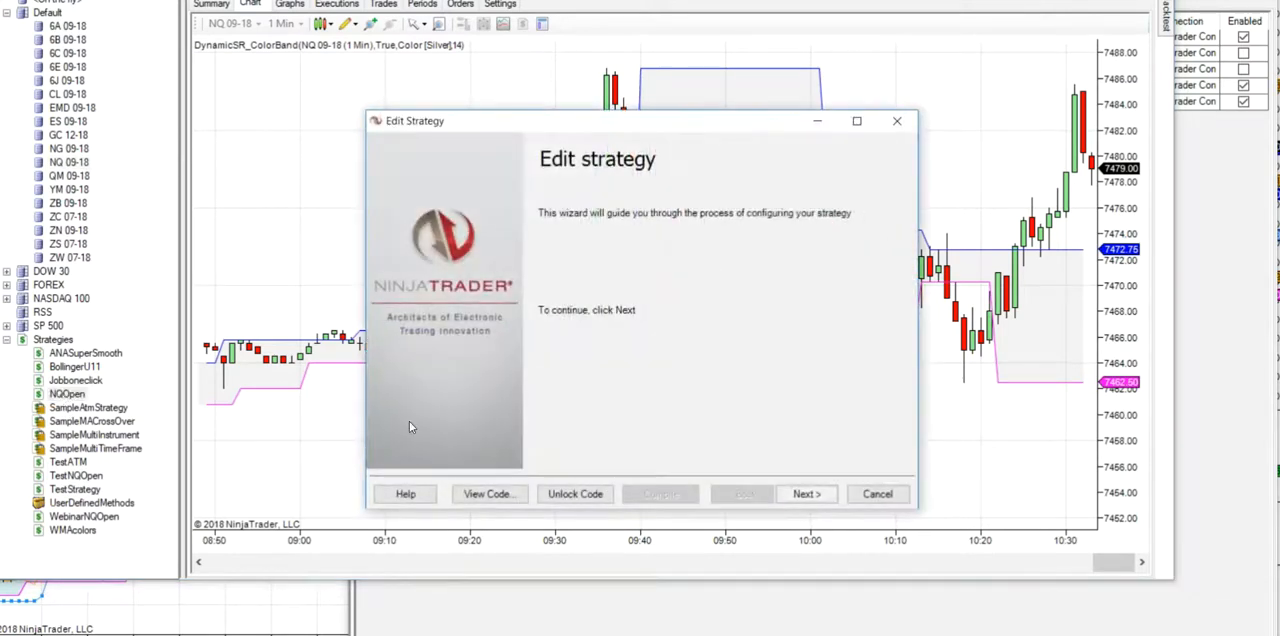
pyautogui.click(805, 494)
pyautogui.click(810, 500)
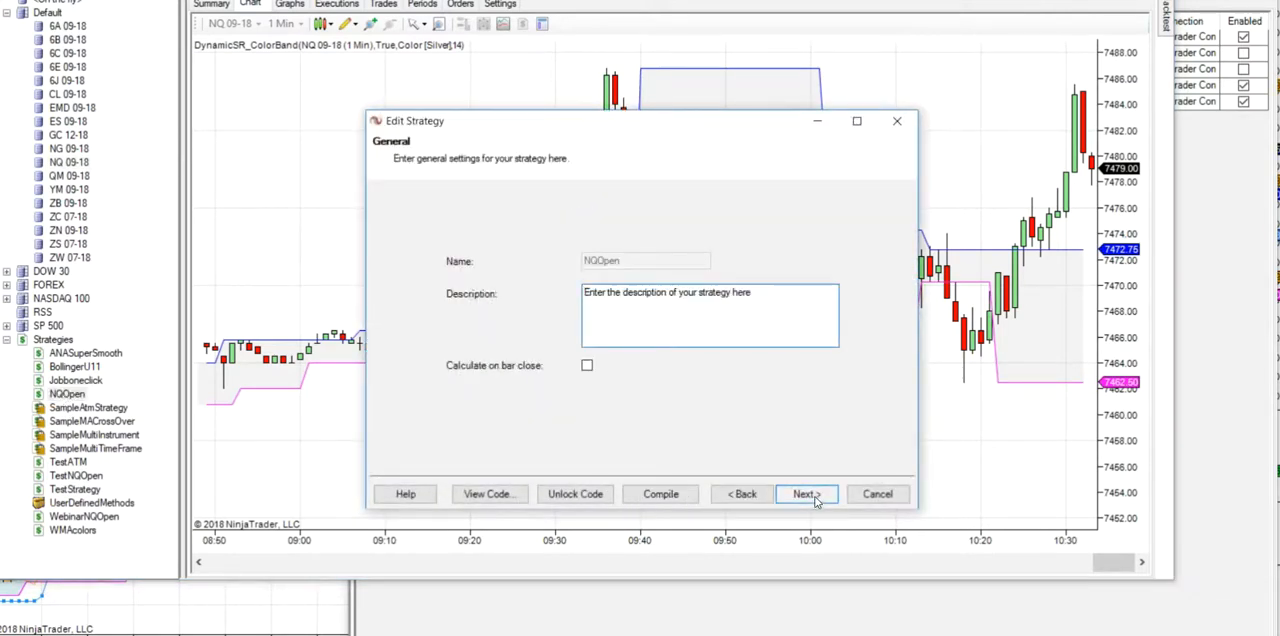
pyautogui.click(812, 497)
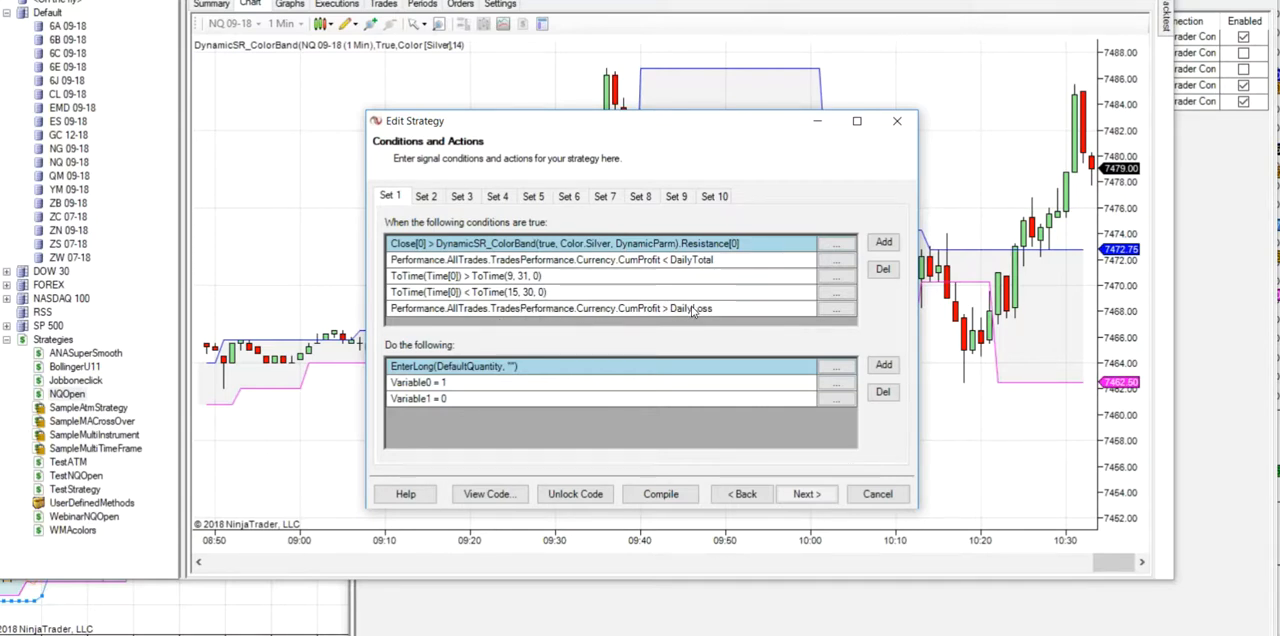
# - Go through NQOpen's stops and targets and the remaining wizard pages, and finish the strategy editor
pyautogui.click(812, 494)
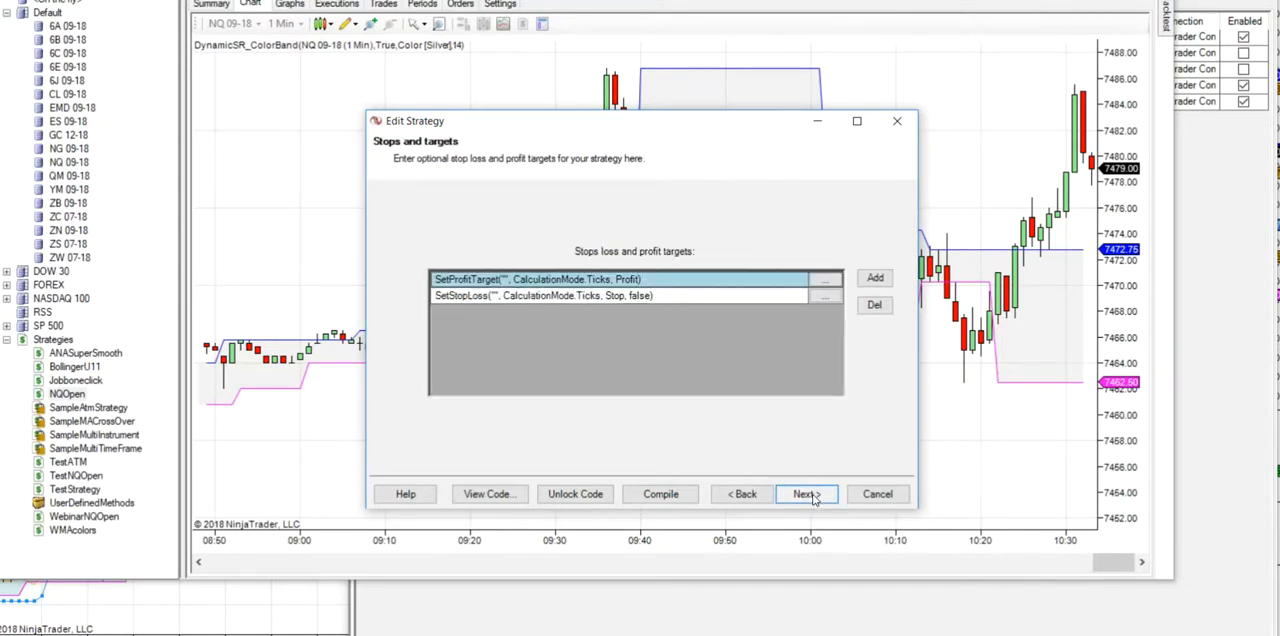
pyautogui.click(812, 494)
pyautogui.click(810, 494)
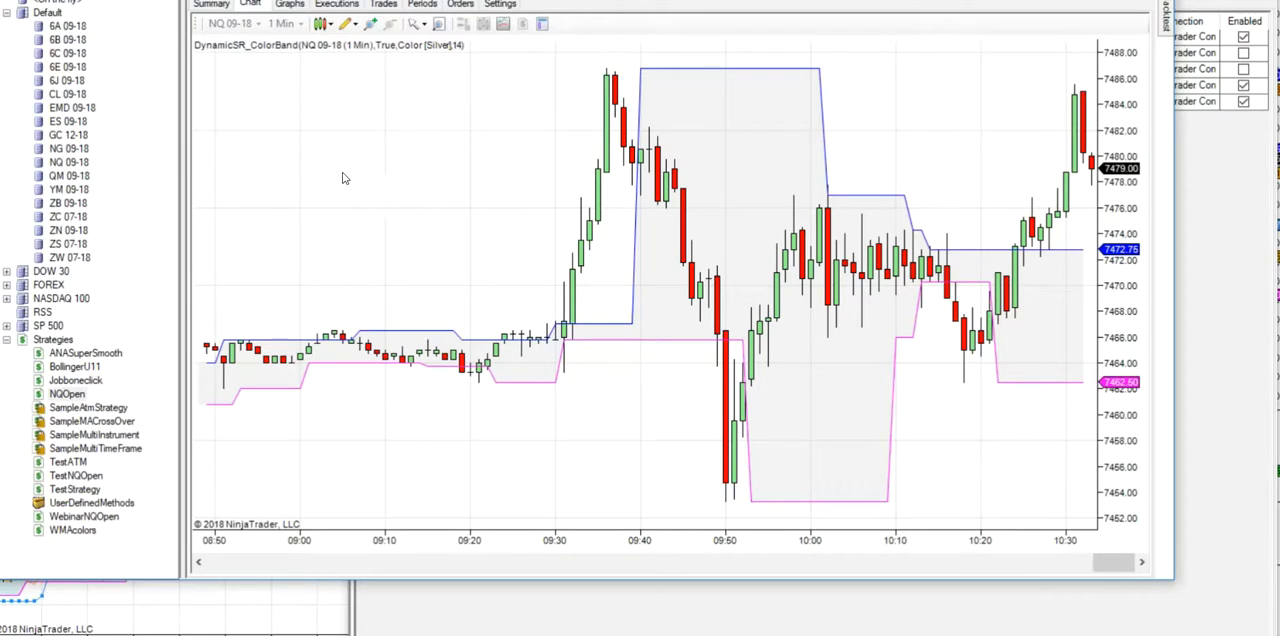
# - Rerun the WebinarNQOpen backtest on NQ 09-18 with 1 Minute data from 8/5/2018 to 8/7/2018, and compress the chart's price scale
pyautogui.rightClick(66, 164)
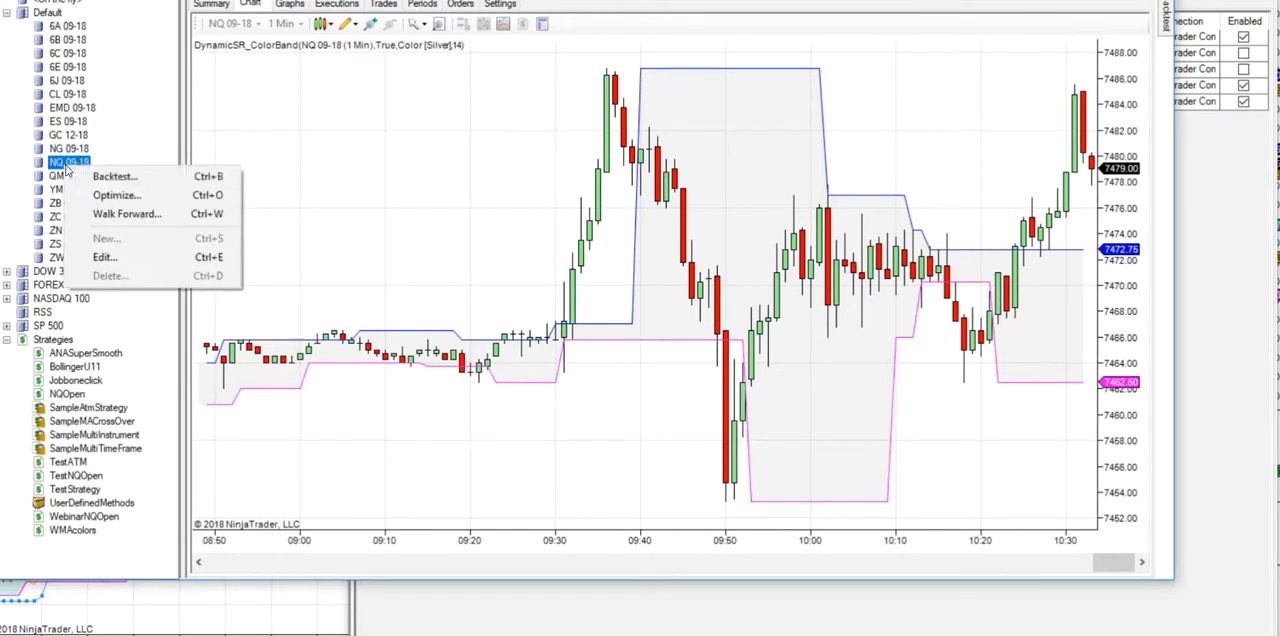
pyautogui.click(112, 176)
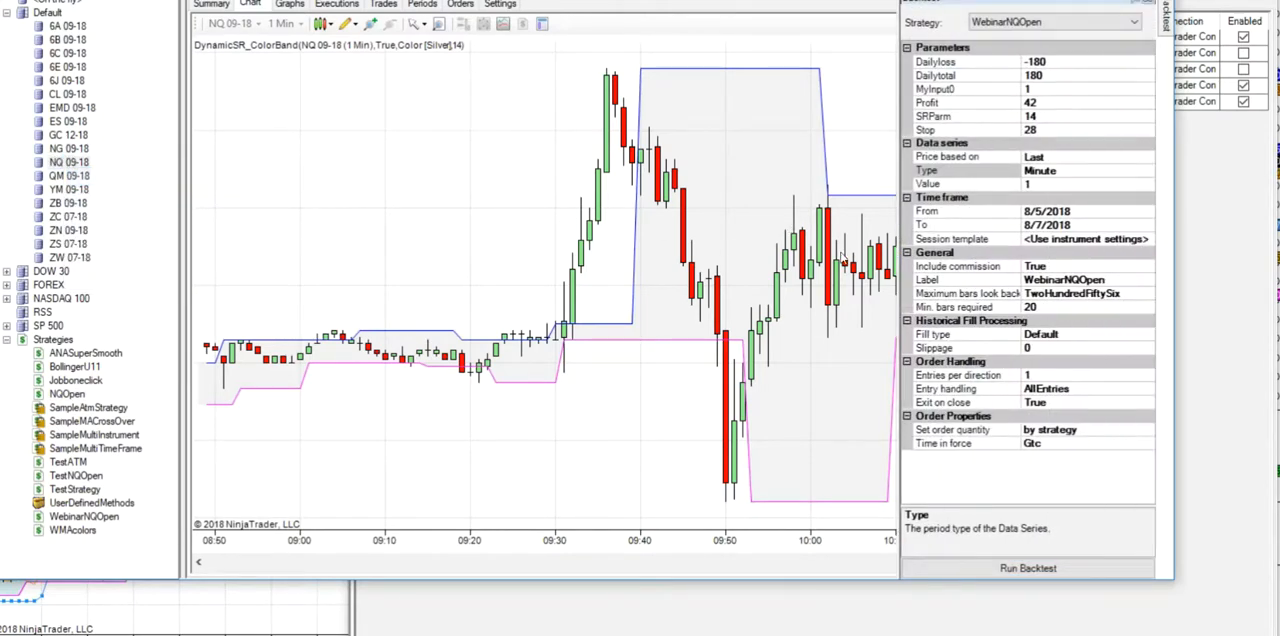
pyautogui.click(1058, 569)
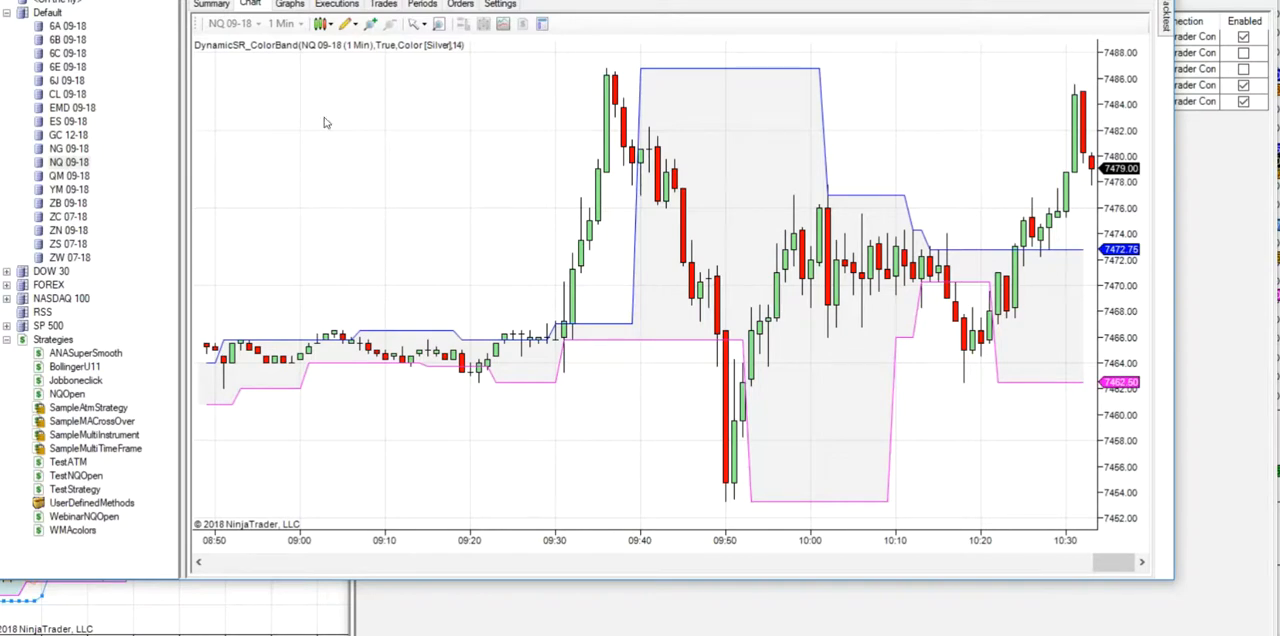
pyautogui.moveTo(1110, 262); pyautogui.dragTo(1115, 410)
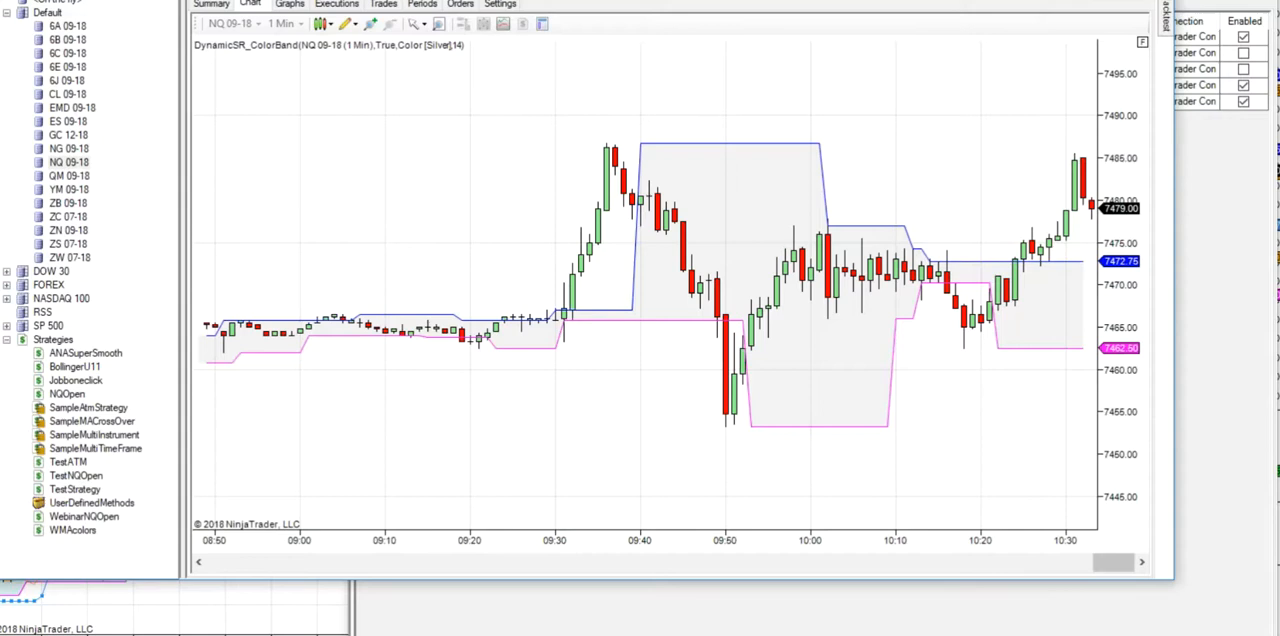
# - Check the parameters of NQOpen applied to the NQ 09-18 210-tick chart, and return to the WebinarNQOpen backtest window
pyautogui.moveTo(700, 630)
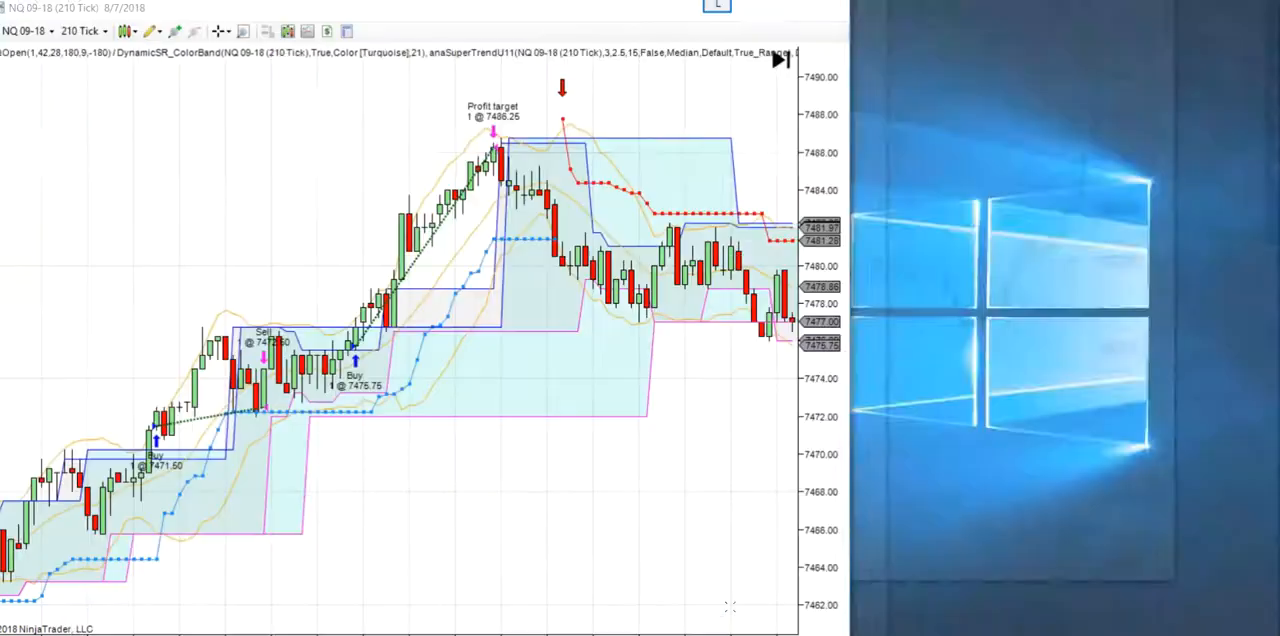
pyautogui.click(730, 612)
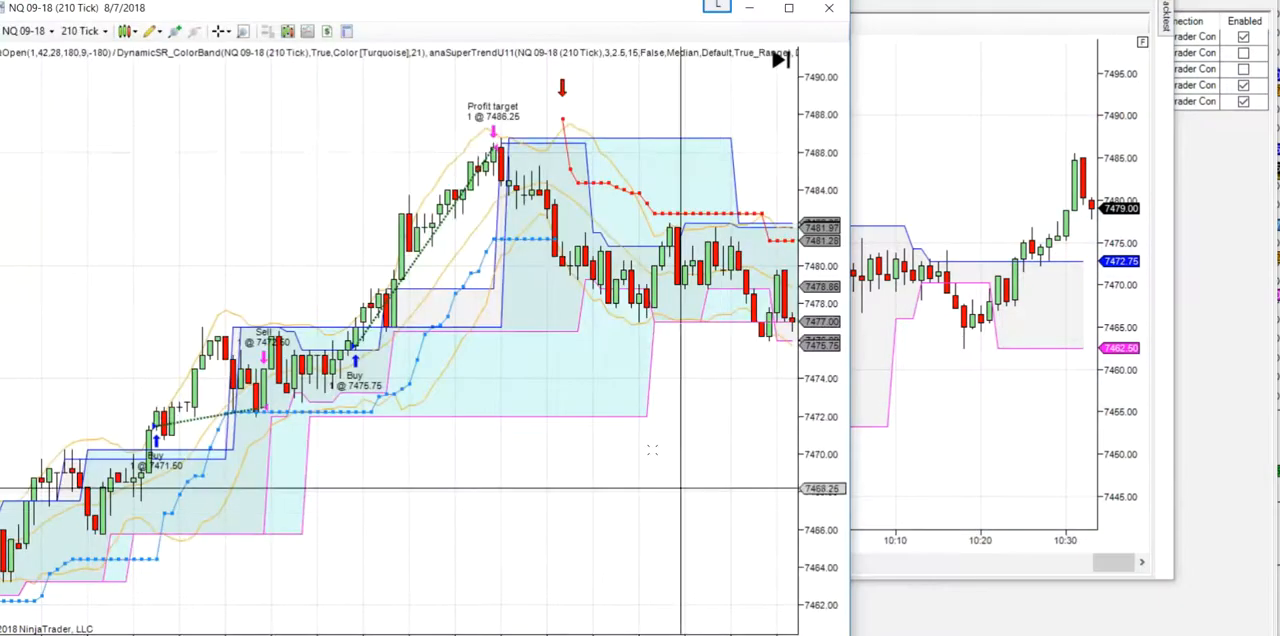
pyautogui.click(326, 31)
pyautogui.click(251, 366)
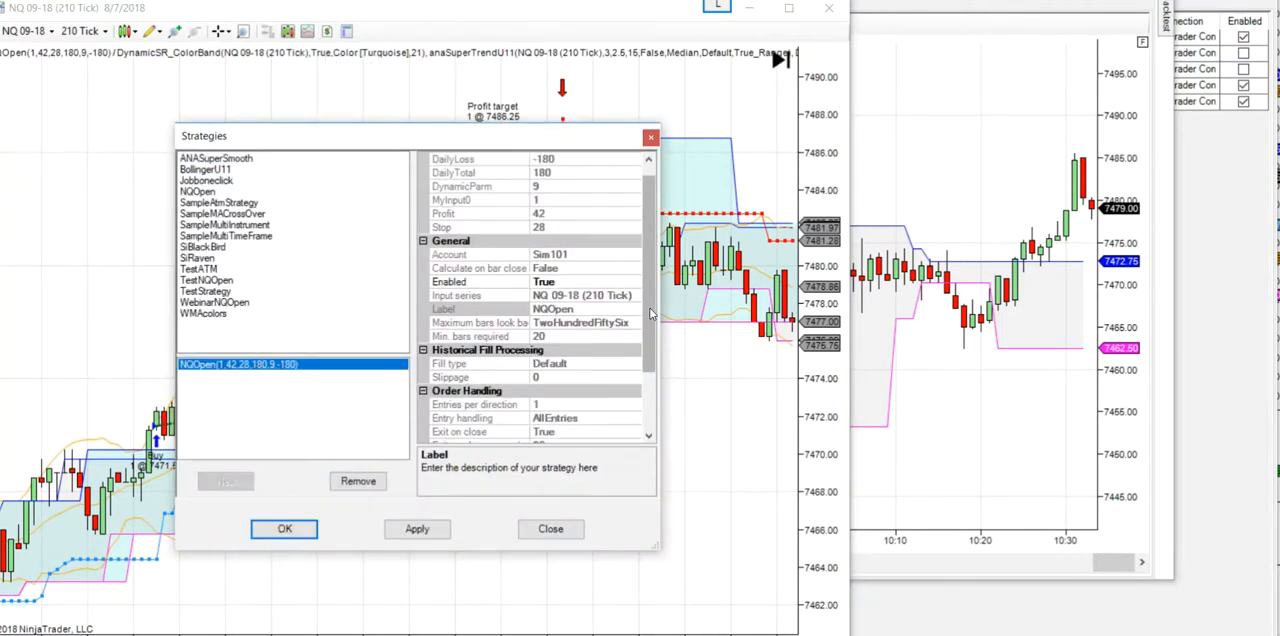
pyautogui.click(283, 528)
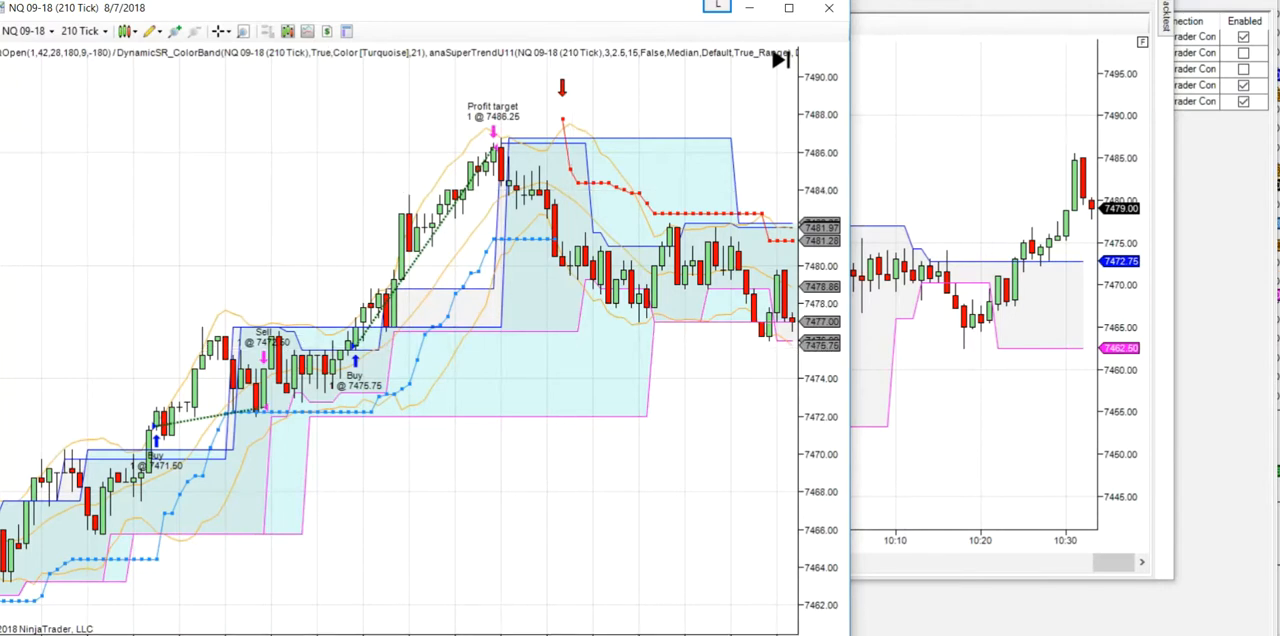
pyautogui.moveTo(1130, 605)
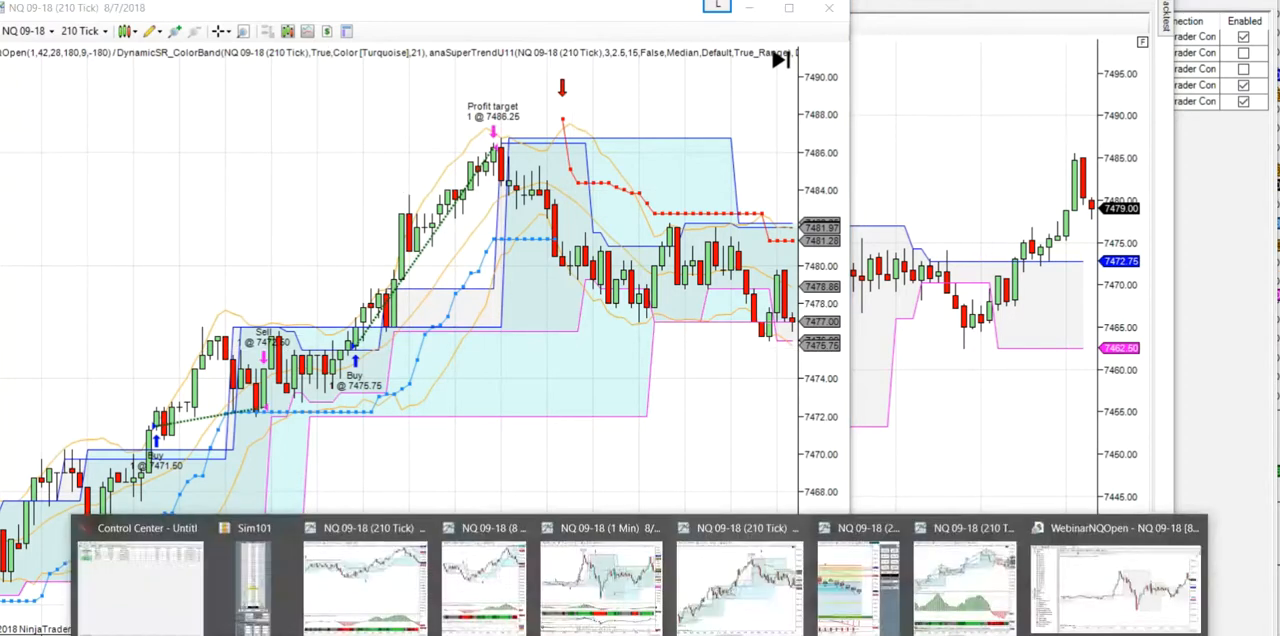
pyautogui.click(1130, 605)
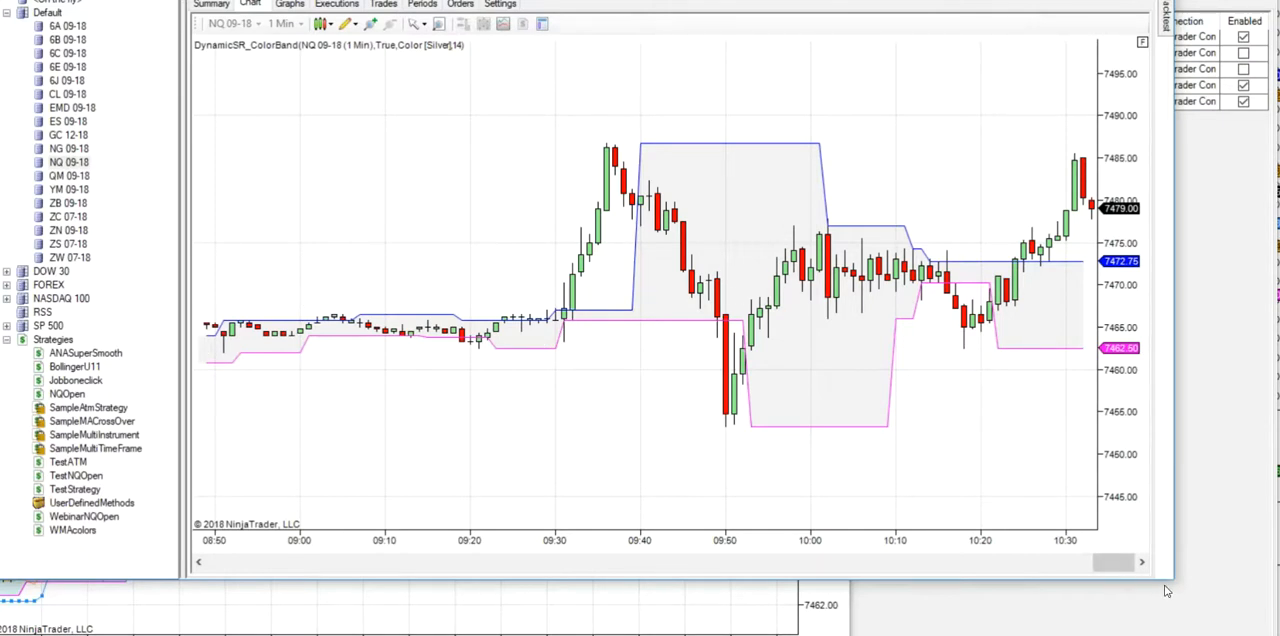
pyautogui.moveTo(1175, 590); pyautogui.dragTo(1233, 628)
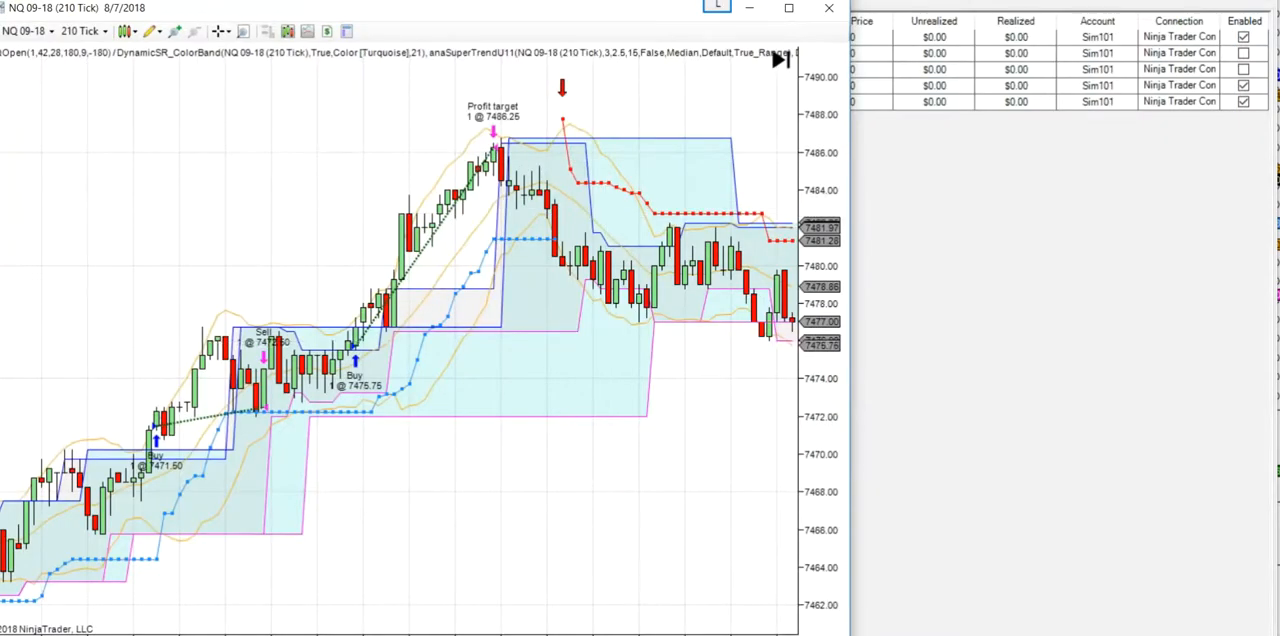
# - Shut down NinjaTrader despite the running strategies, saving all workspaces
pyautogui.click(640, 635)
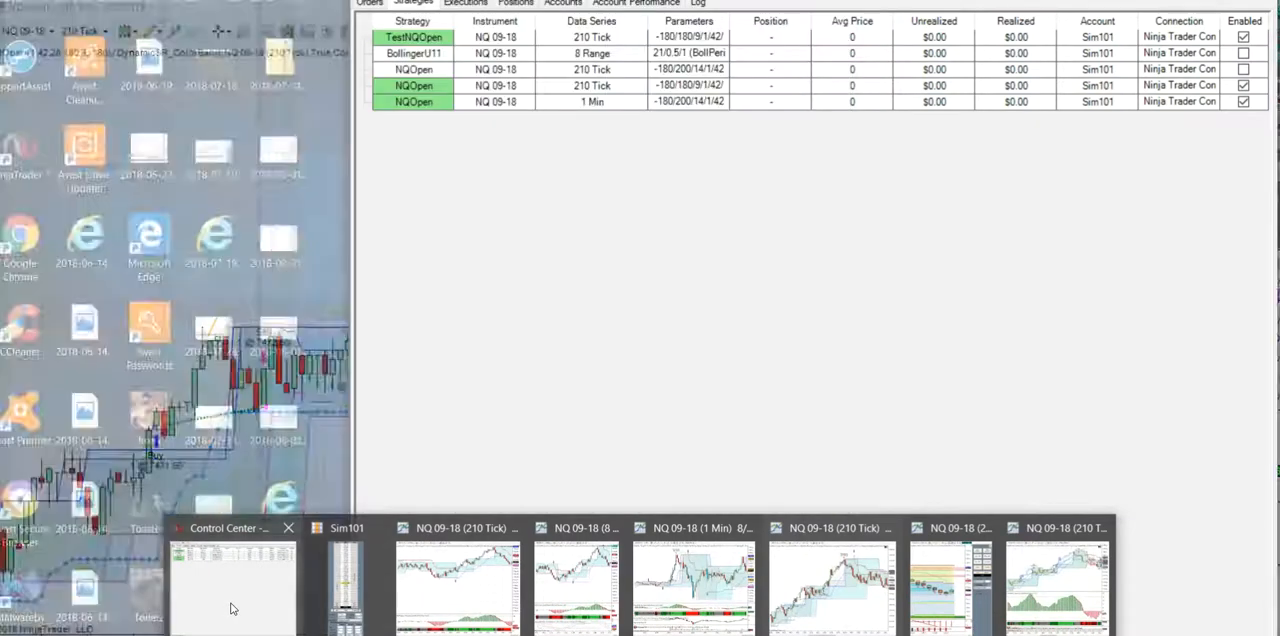
pyautogui.click(232, 580)
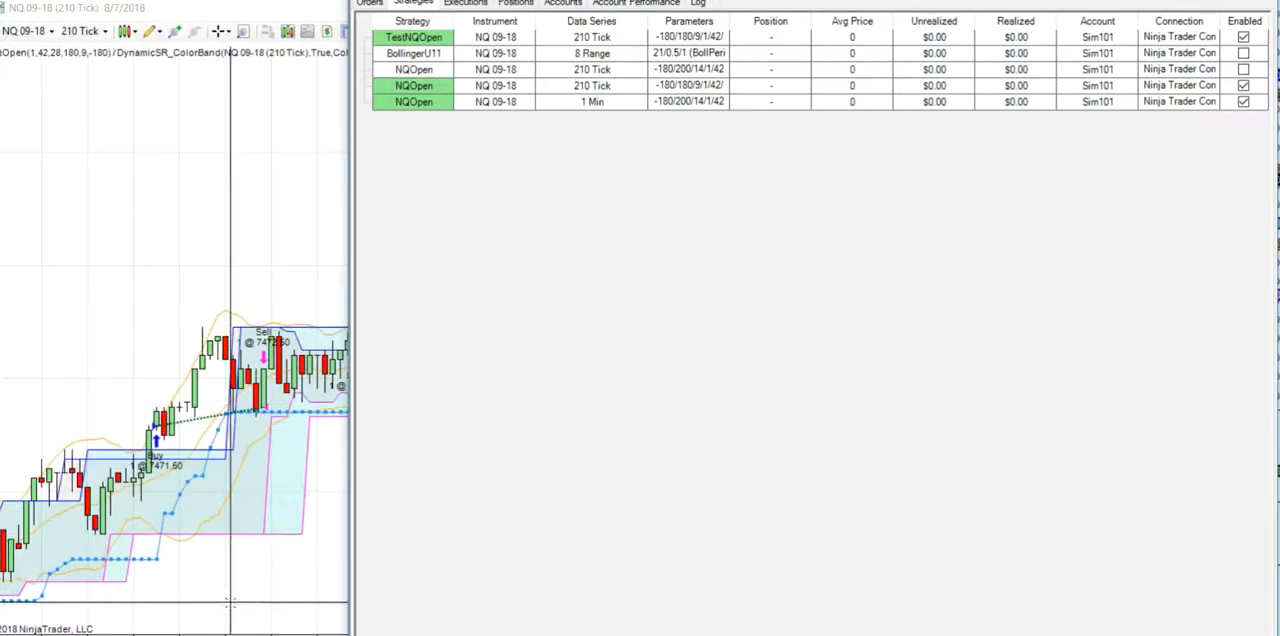
pyautogui.click(640, 635)
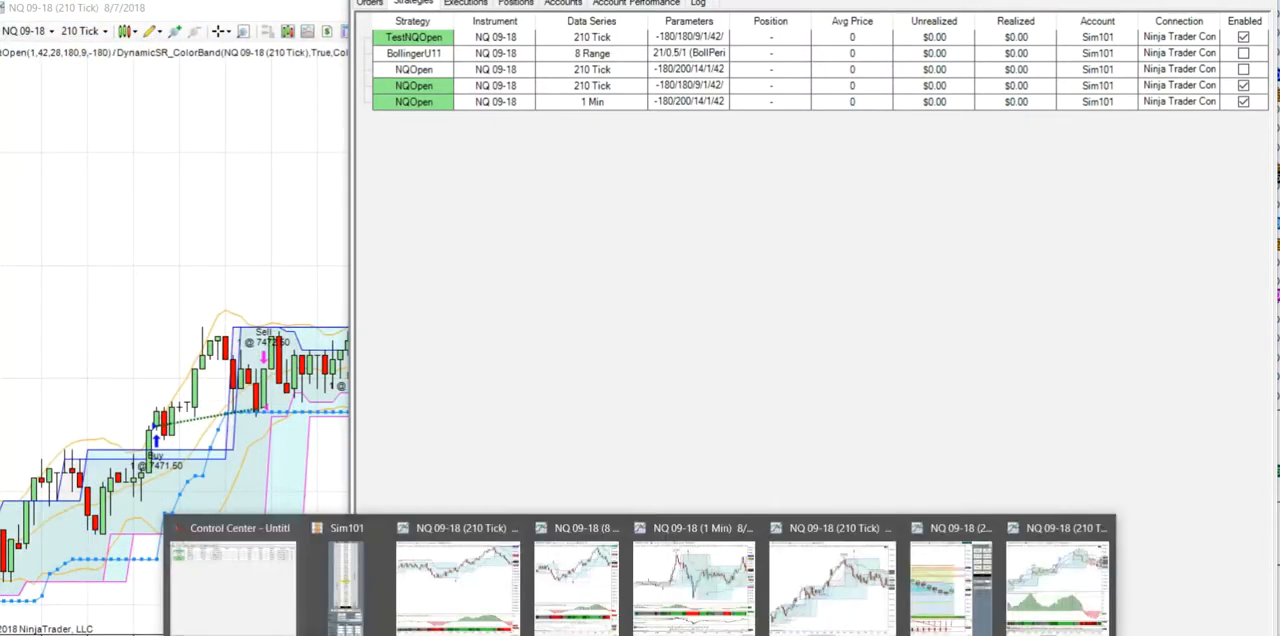
pyautogui.moveTo(290, 535)
pyautogui.click(288, 530)
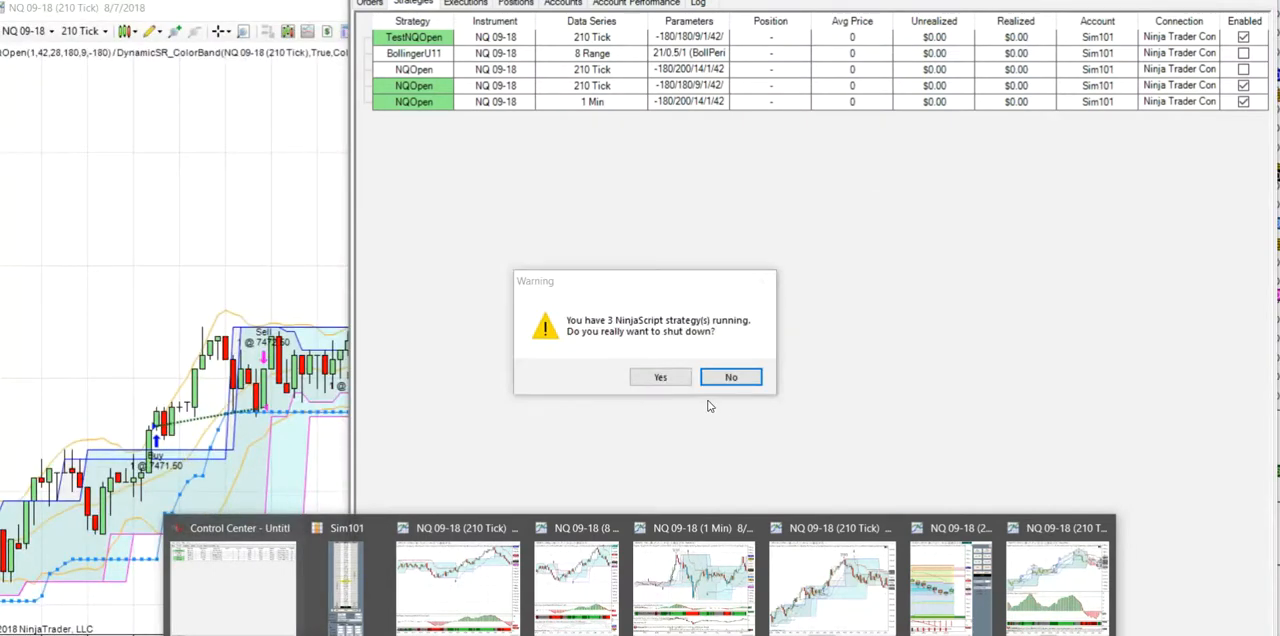
pyautogui.click(660, 379)
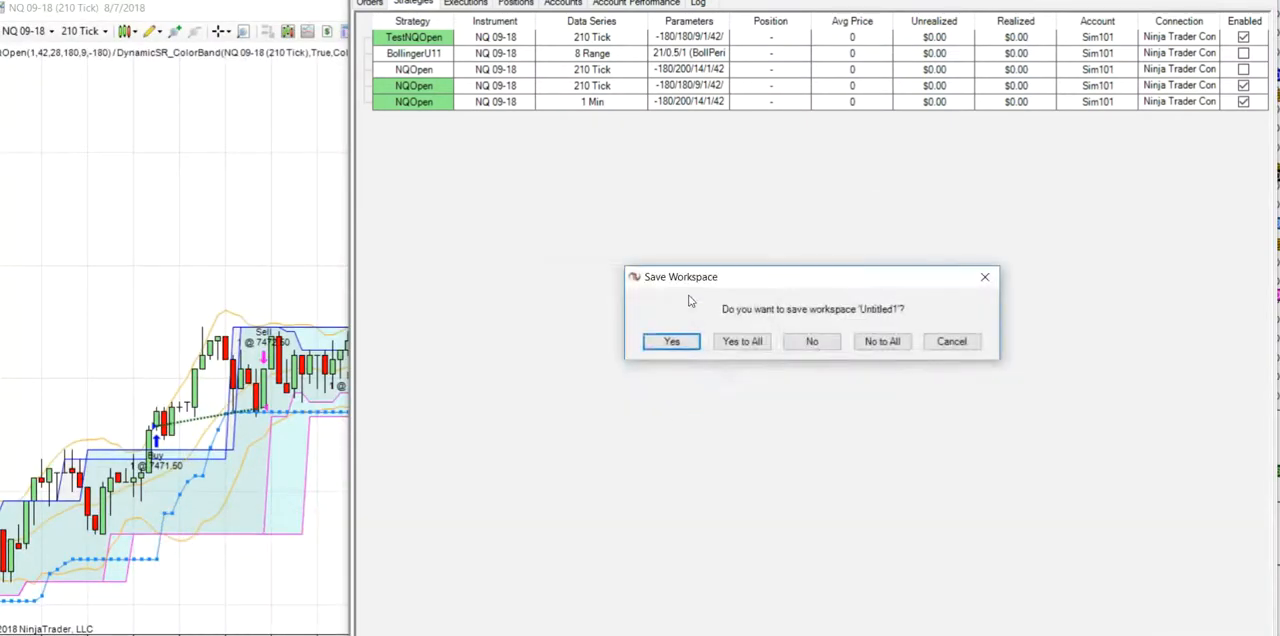
pyautogui.click(744, 346)
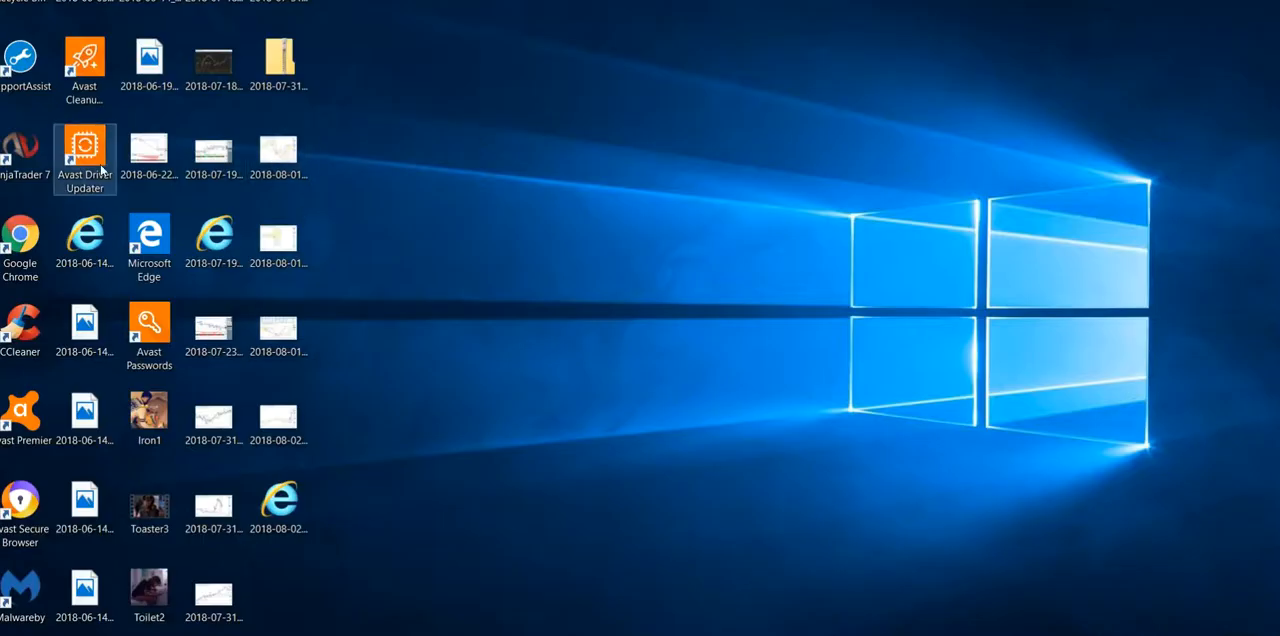
# - Restart NinjaTrader 7 and open a new, enlarged Strategy Analyzer window from the Control Center
pyautogui.doubleClick(26, 154)
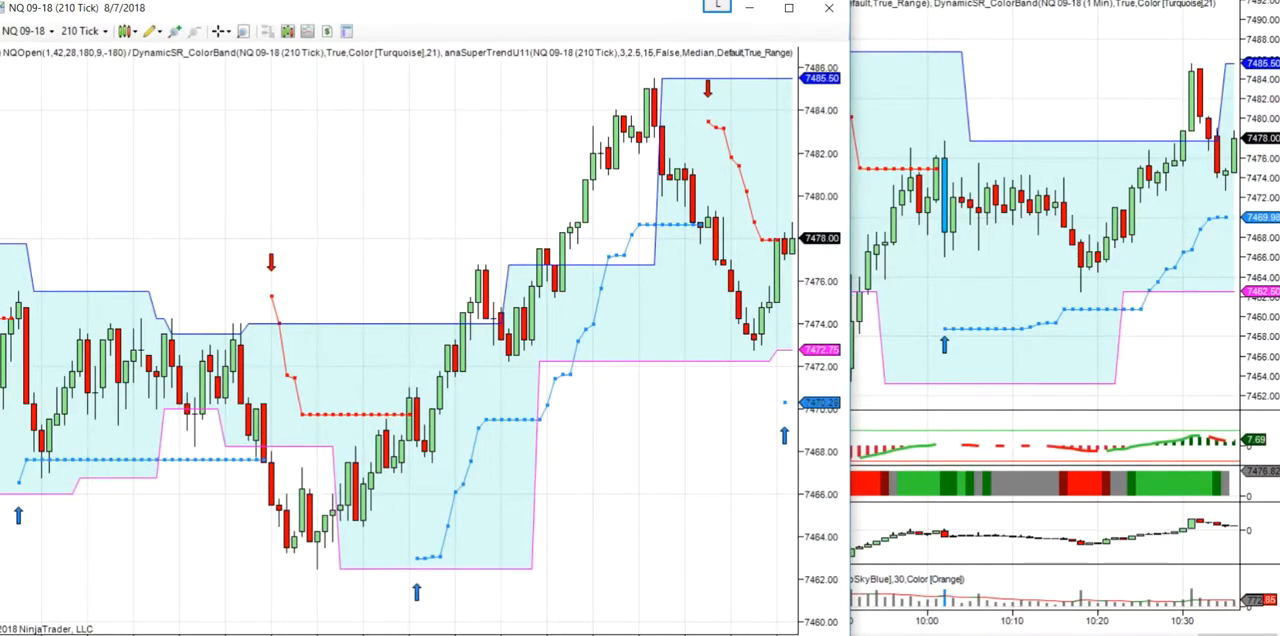
pyautogui.click(682, 634)
pyautogui.click(280, 600)
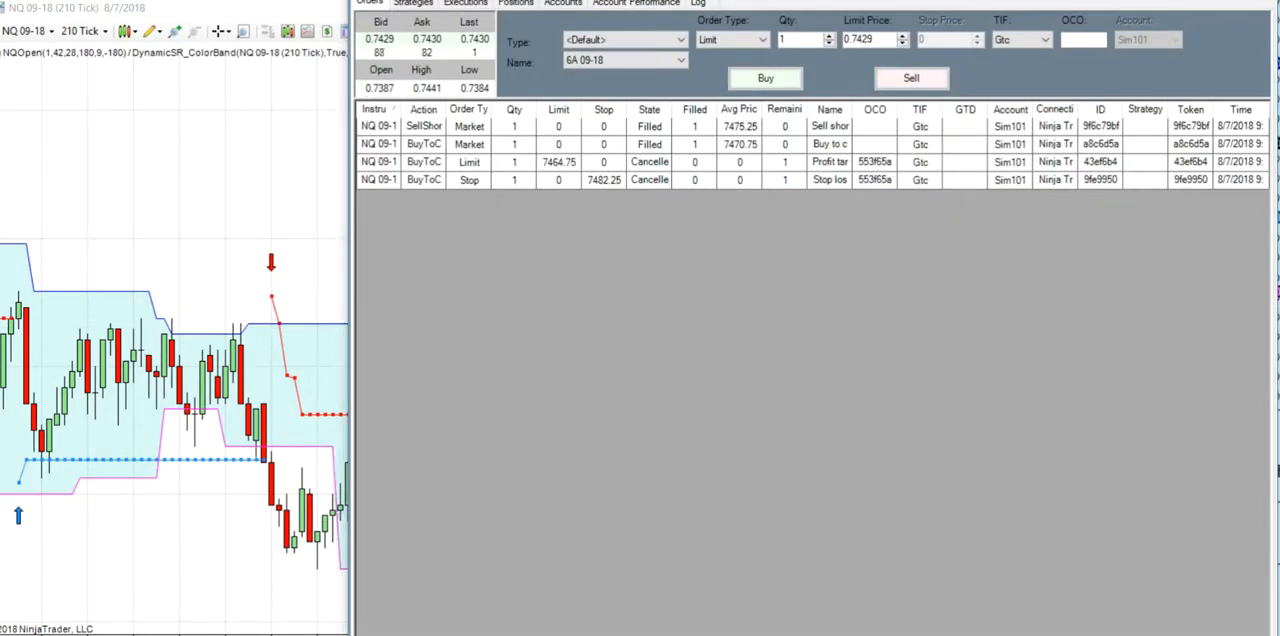
pyautogui.click(367, 0)
pyautogui.moveTo(396, 3)
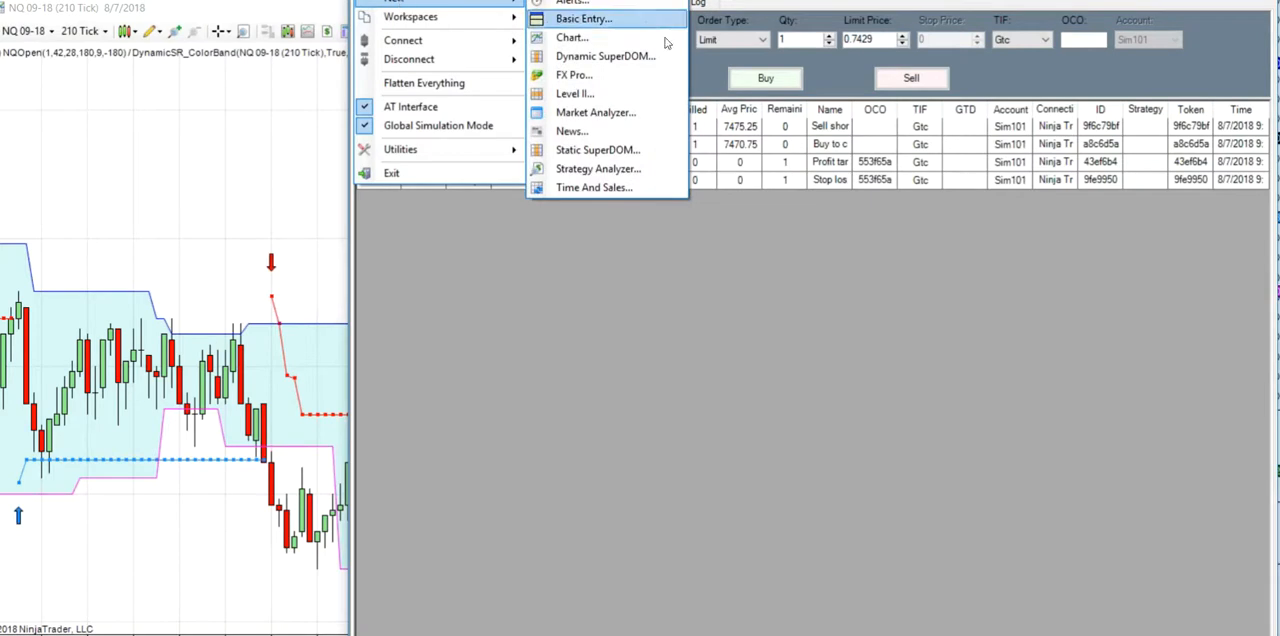
pyautogui.click(658, 179)
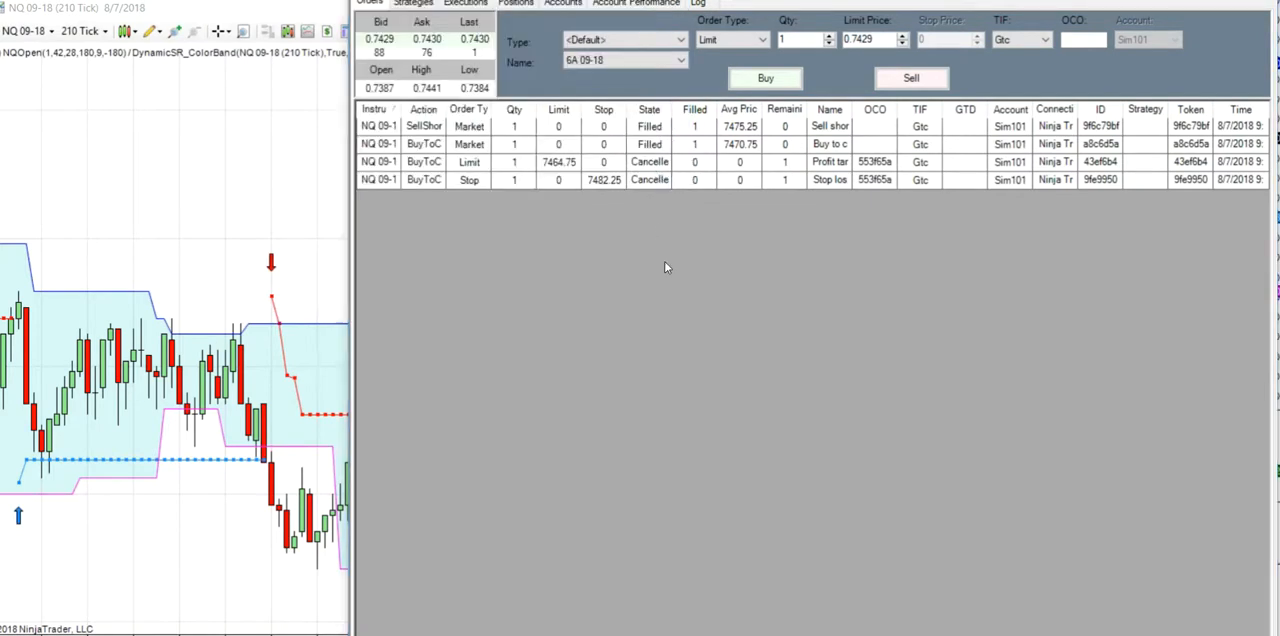
pyautogui.moveTo(788, 457); pyautogui.dragTo(1242, 596)
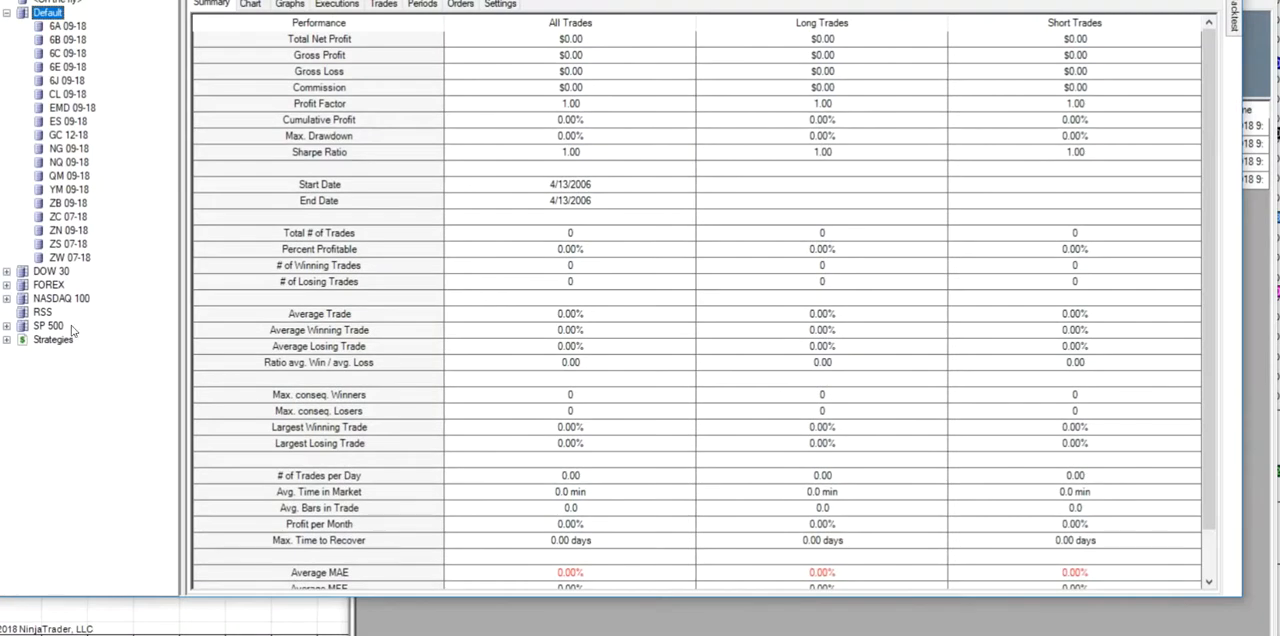
# - Open the backtest settings for NQ 09-18 and choose WebinarNQOpen as the strategy
pyautogui.click(66, 163)
pyautogui.rightClick(66, 165)
pyautogui.click(104, 178)
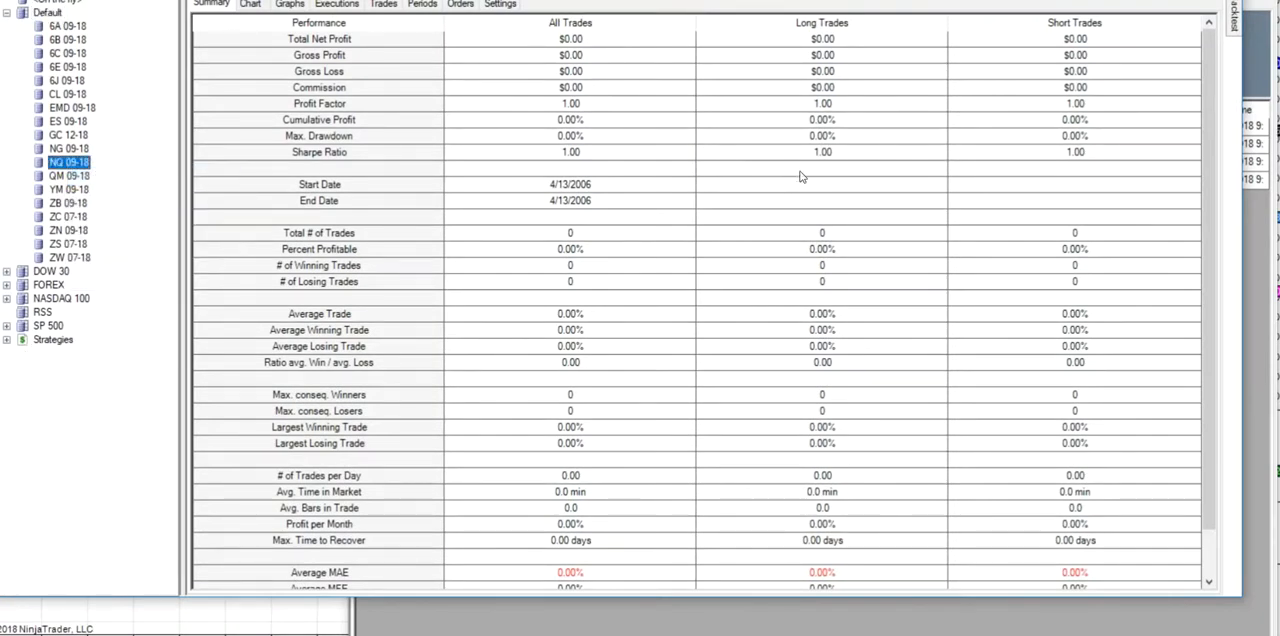
pyautogui.rightClick(66, 165)
pyautogui.moveTo(1233, 27)
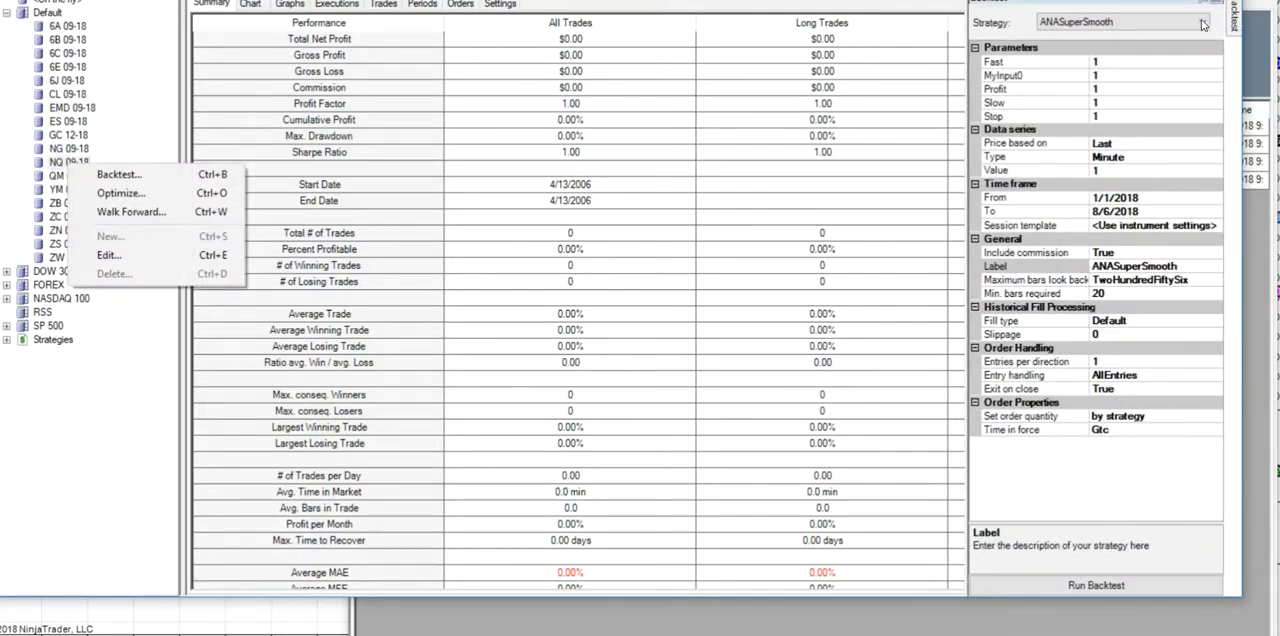
pyautogui.click(1202, 22)
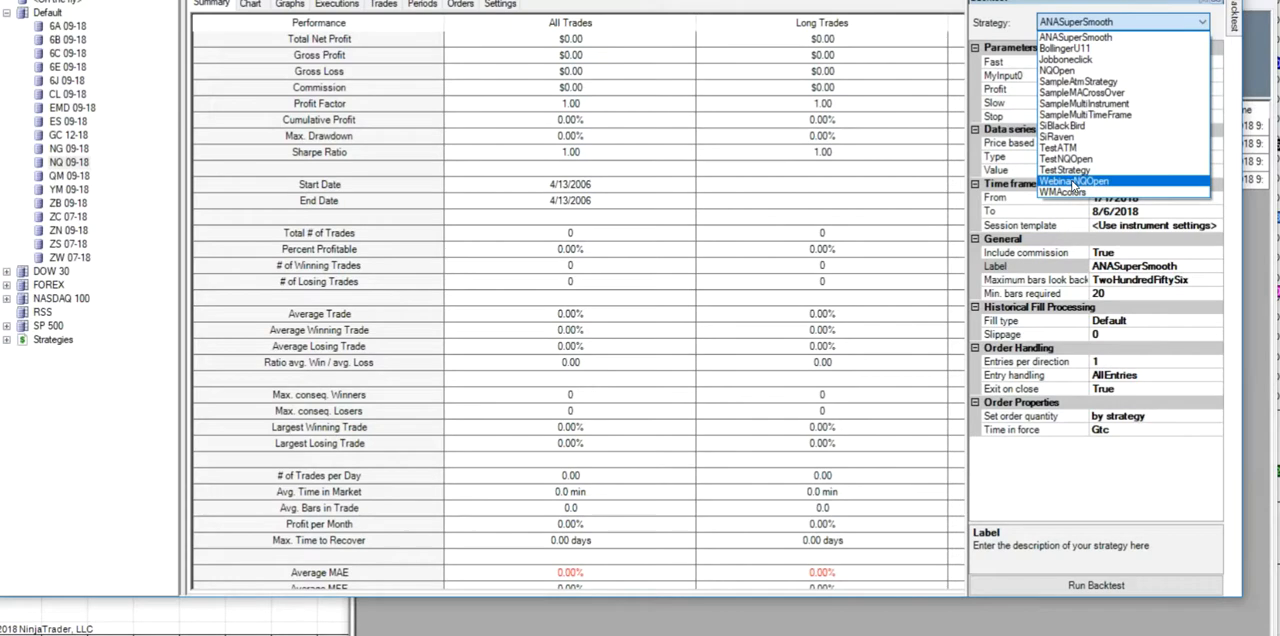
pyautogui.click(1074, 181)
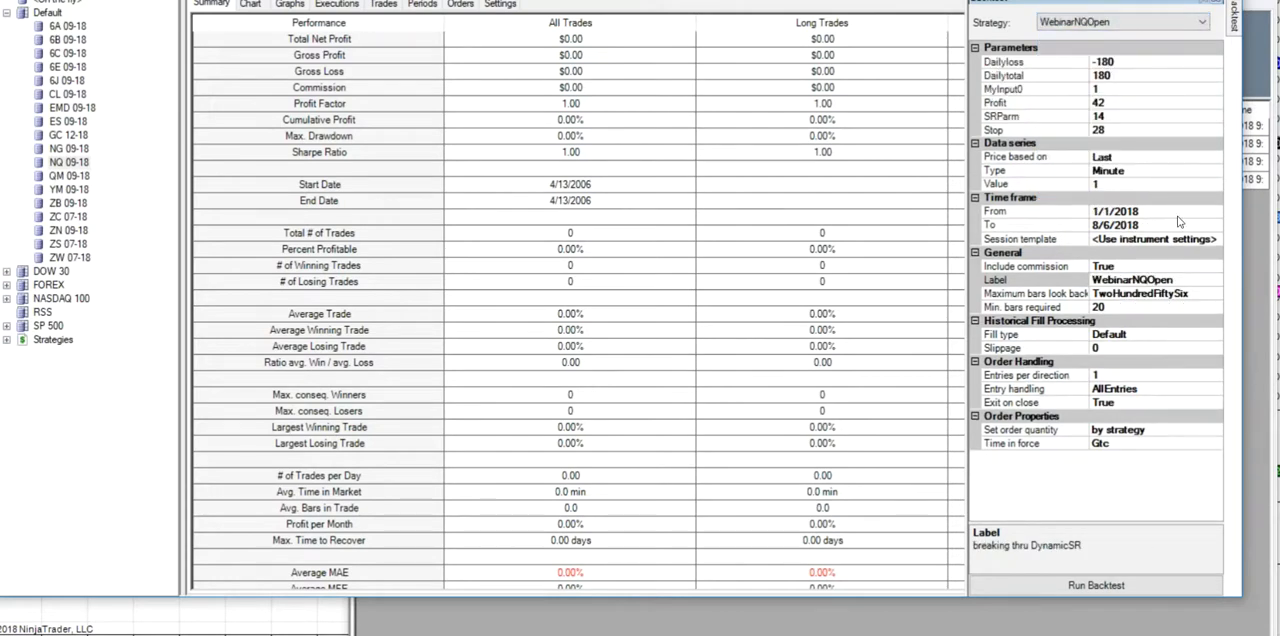
# - Set the backtest's start date to 8/6/2018 and run it on 1 Minute data
pyautogui.click(1215, 213)
pyautogui.click(1215, 213)
pyautogui.click(1212, 236)
pyautogui.click(1212, 236)
pyautogui.click(1212, 236)
pyautogui.click(1212, 236)
pyautogui.click(1212, 236)
pyautogui.click(1212, 236)
pyautogui.click(1213, 236)
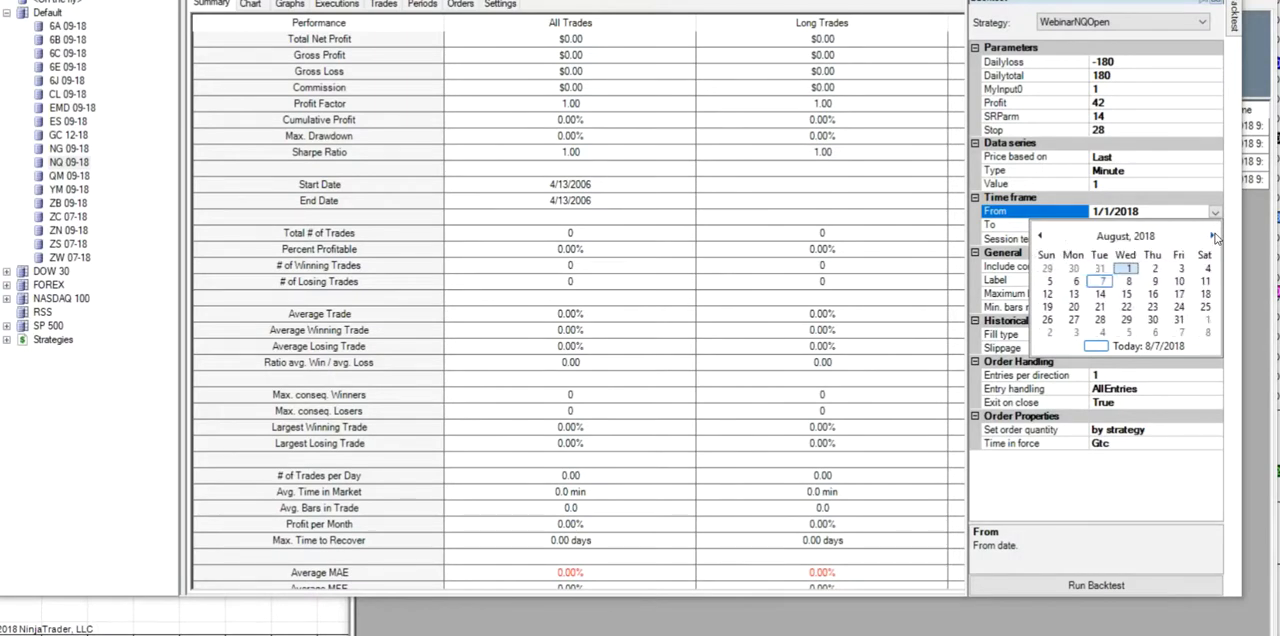
pyautogui.click(1078, 283)
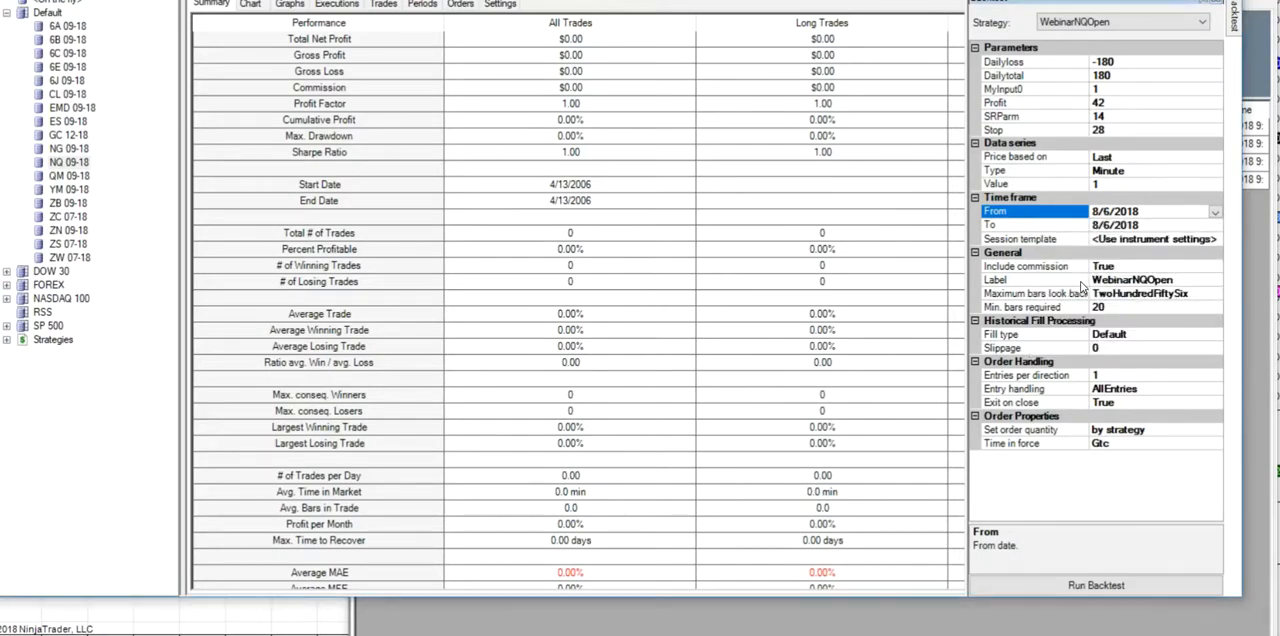
pyautogui.click(1073, 586)
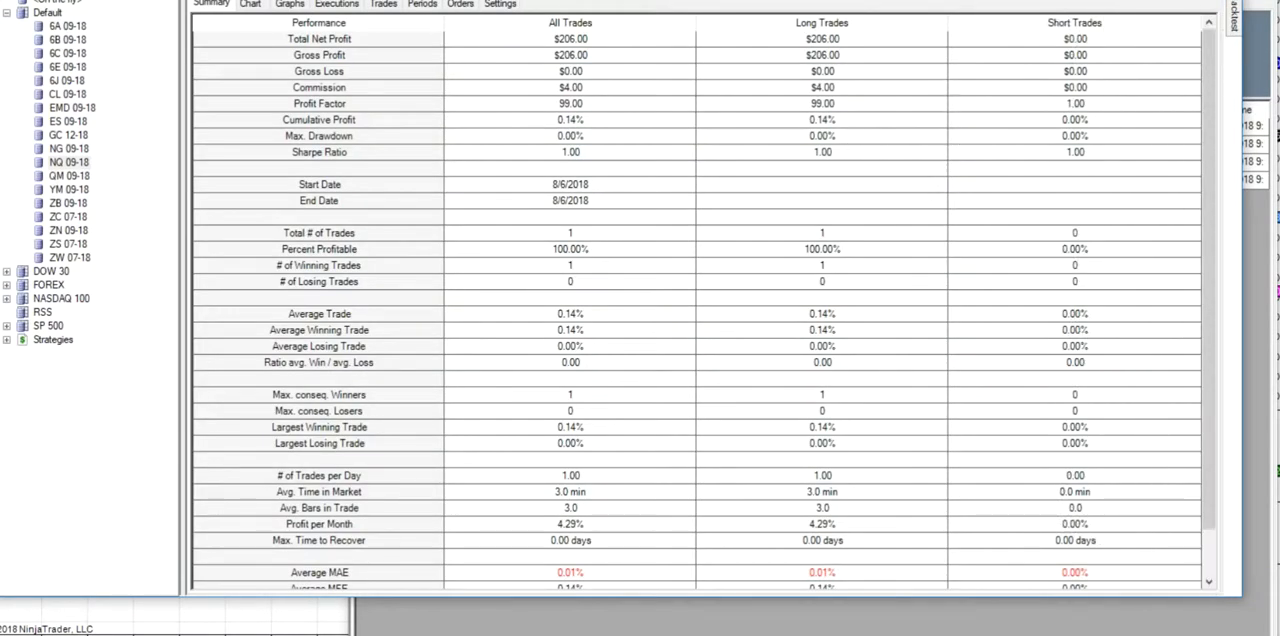
# - Examine the backtest's price chart and its trade list with results shown in currency
pyautogui.click(252, 5)
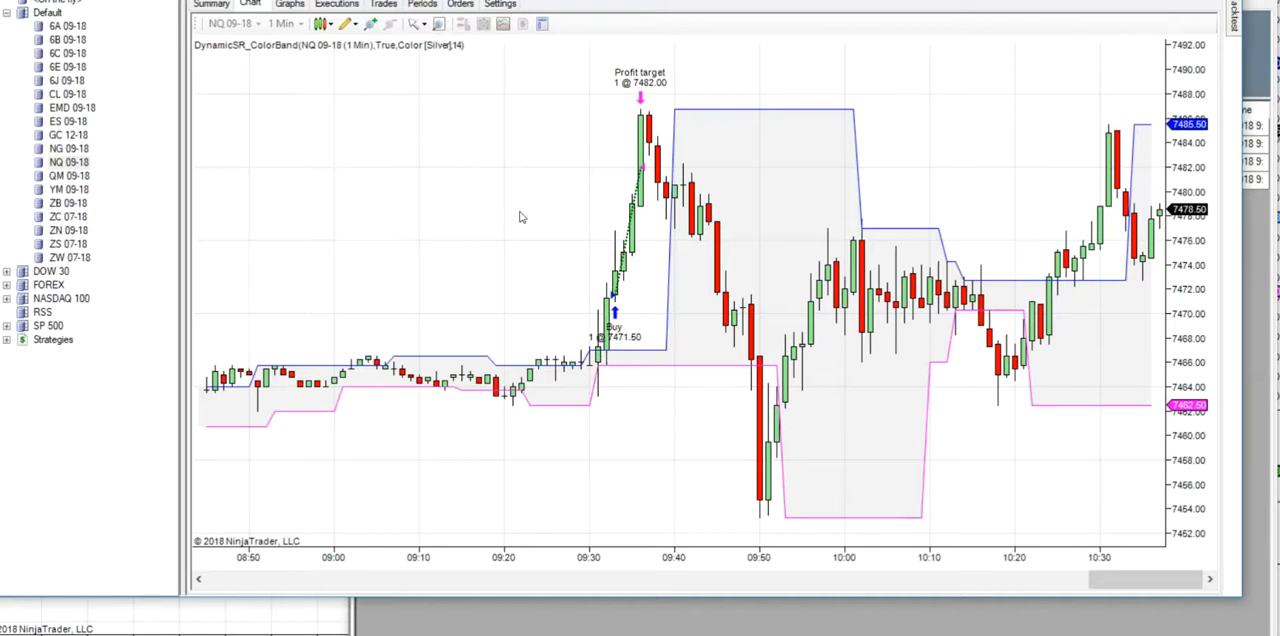
pyautogui.click(385, 4)
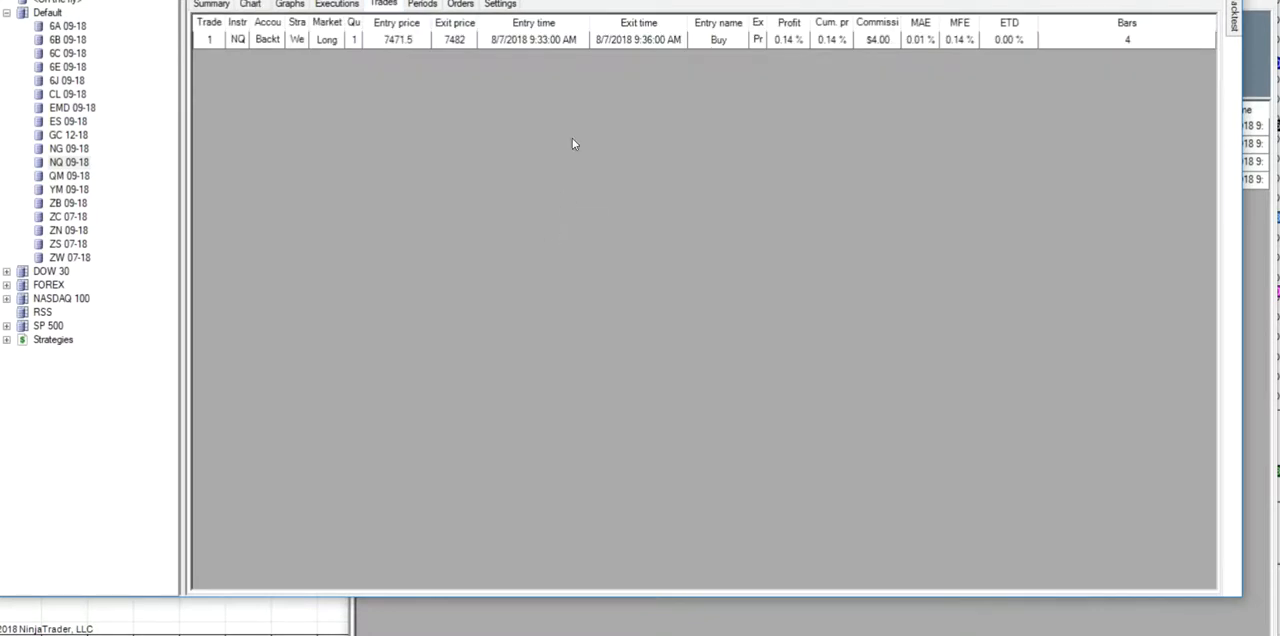
pyautogui.click(290, 0)
pyautogui.click(255, 1)
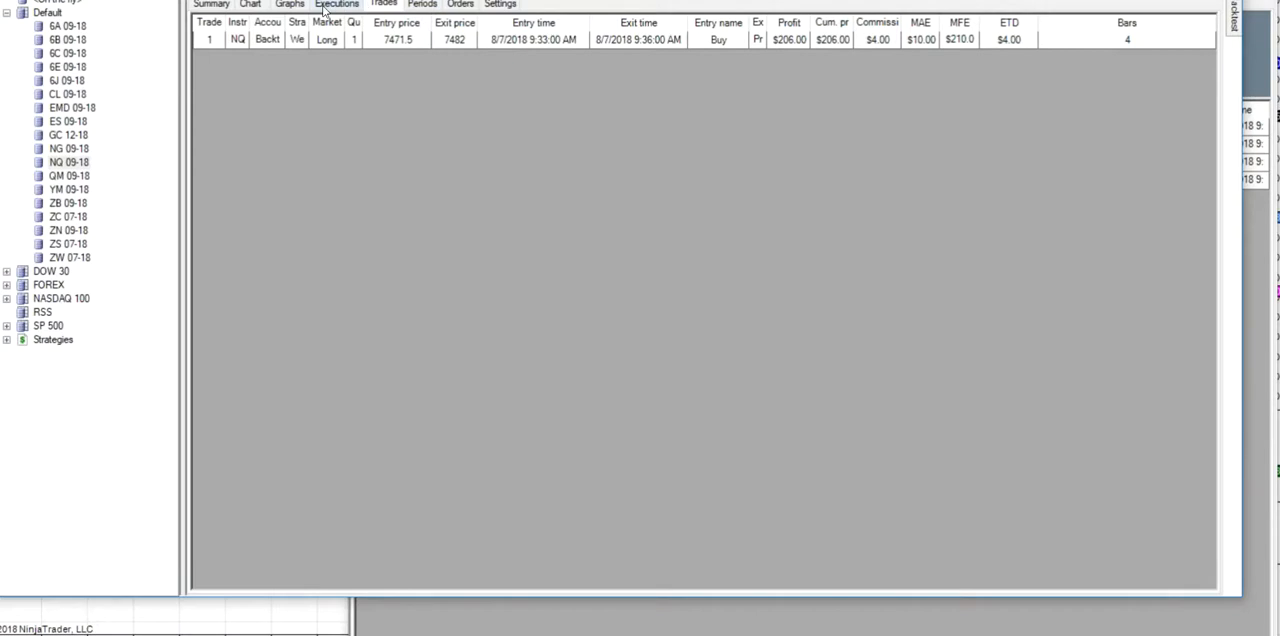
pyautogui.click(250, 4)
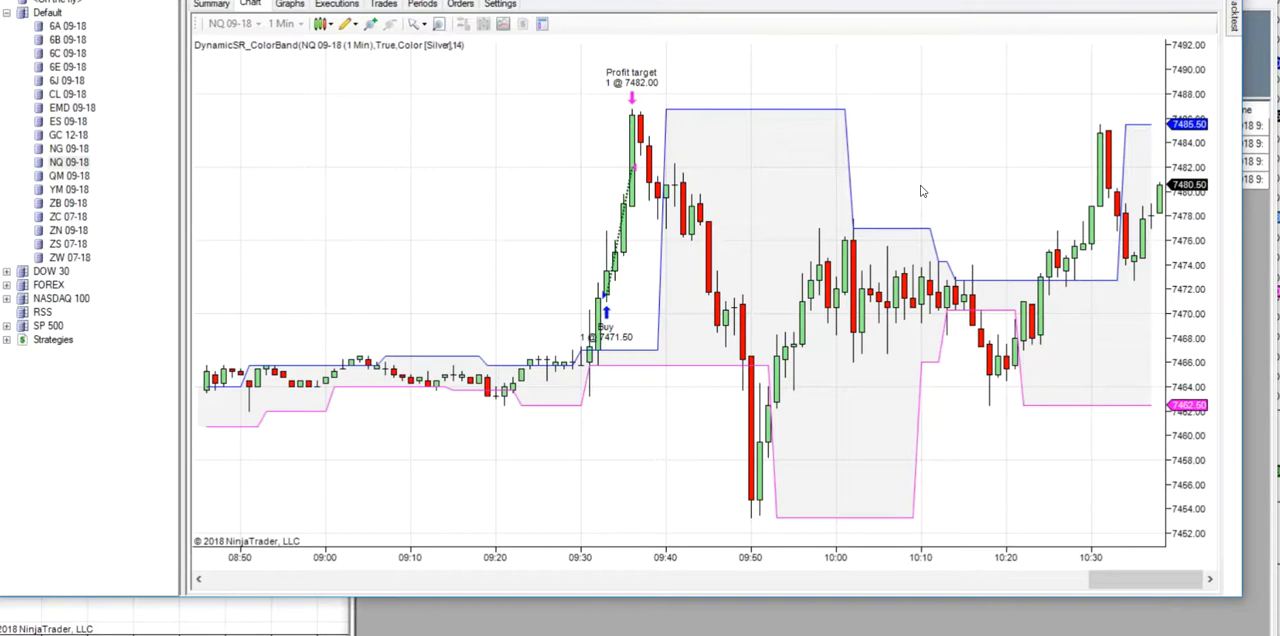
# - Set the backtest's start date to 8/3/2018 and rerun it for WebinarNQOpen
pyautogui.click(1238, 18)
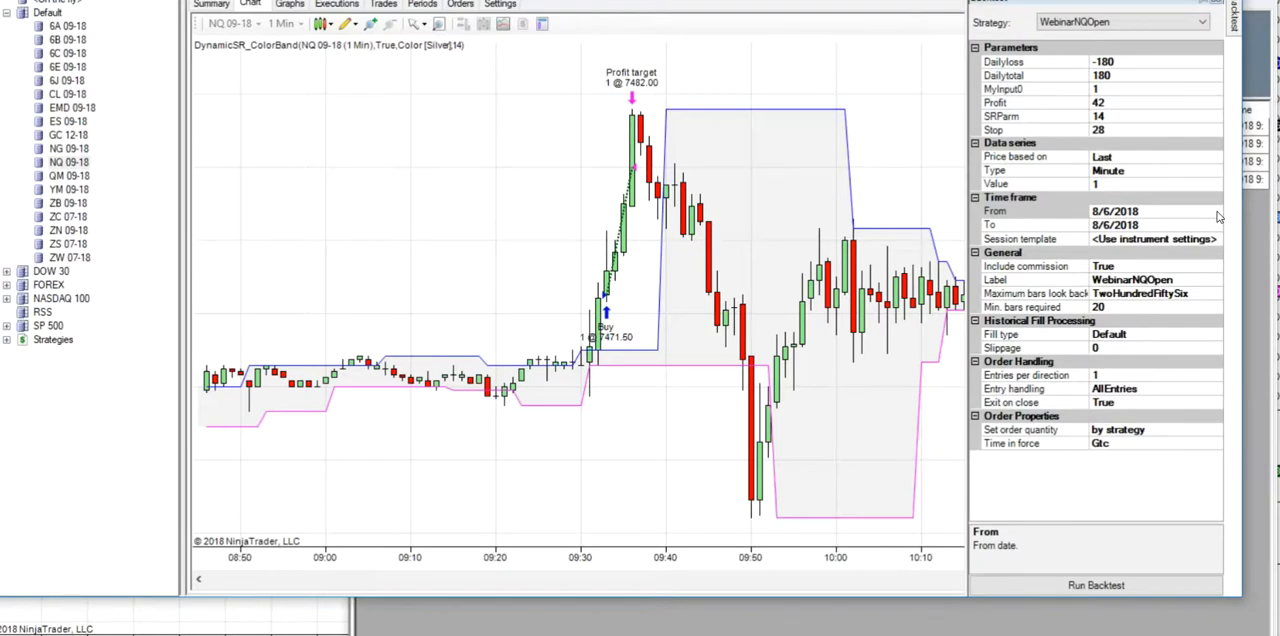
pyautogui.click(1218, 214)
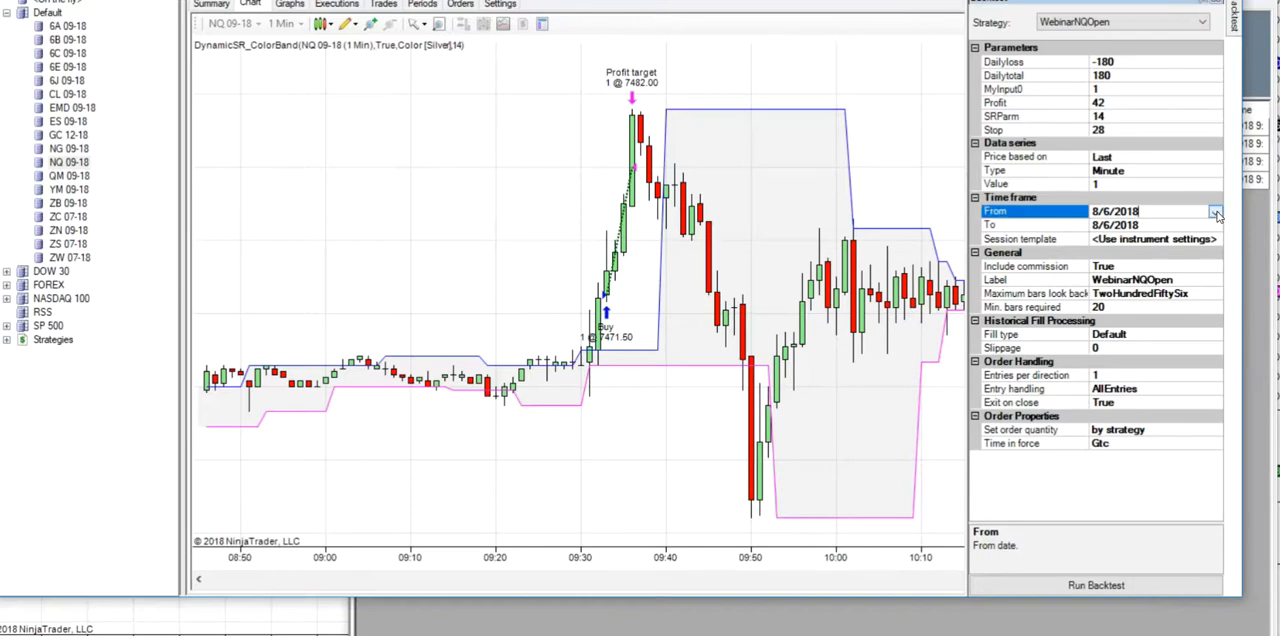
pyautogui.click(1215, 212)
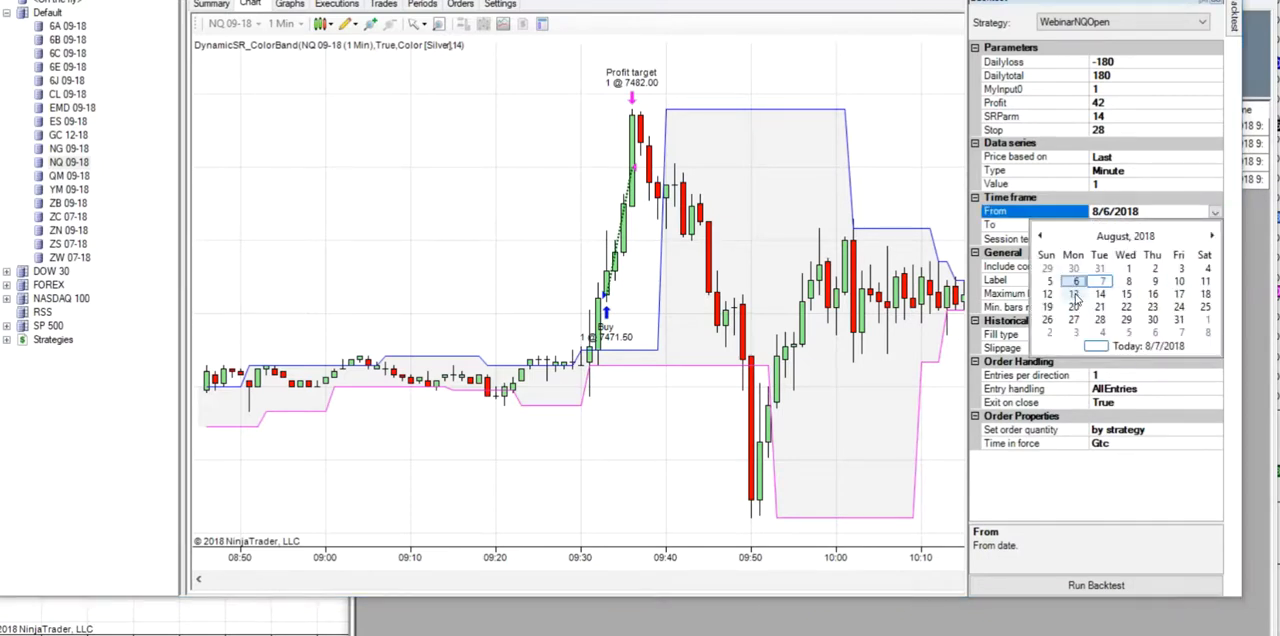
pyautogui.click(1181, 270)
pyautogui.click(1049, 586)
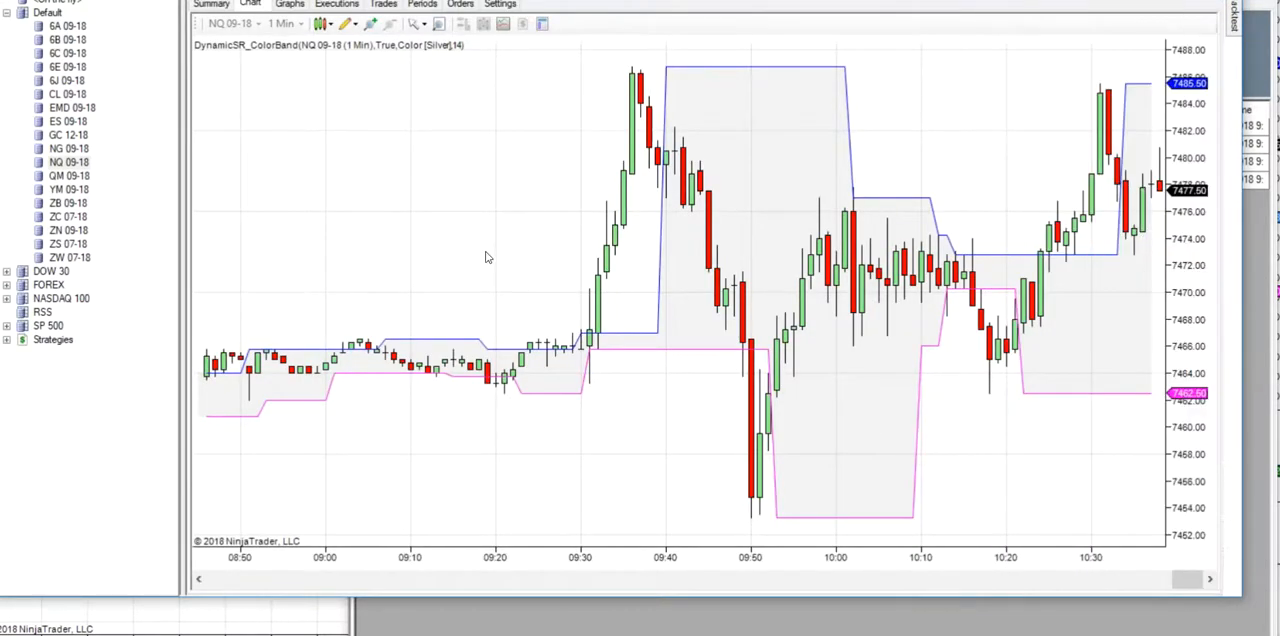
# - Examine the performance summary and price chart of the backtest starting 8/3/2018, looking for trades around that day's market open
pyautogui.scroll(10, 478, 251)
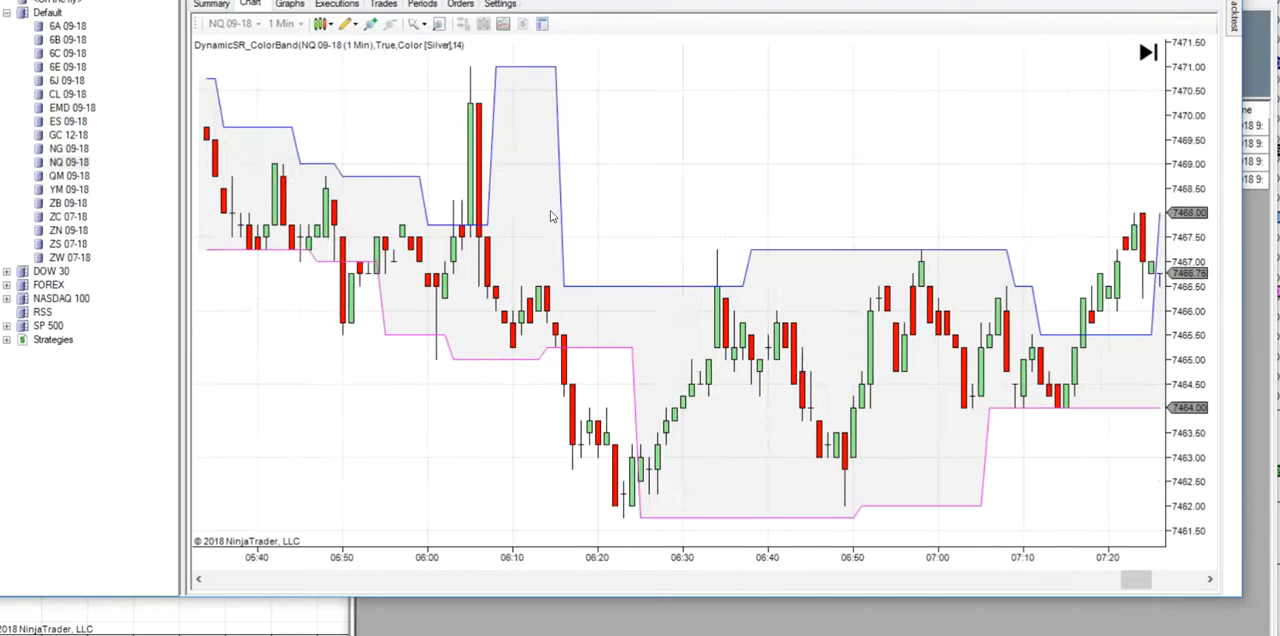
pyautogui.scroll(15, 550, 208)
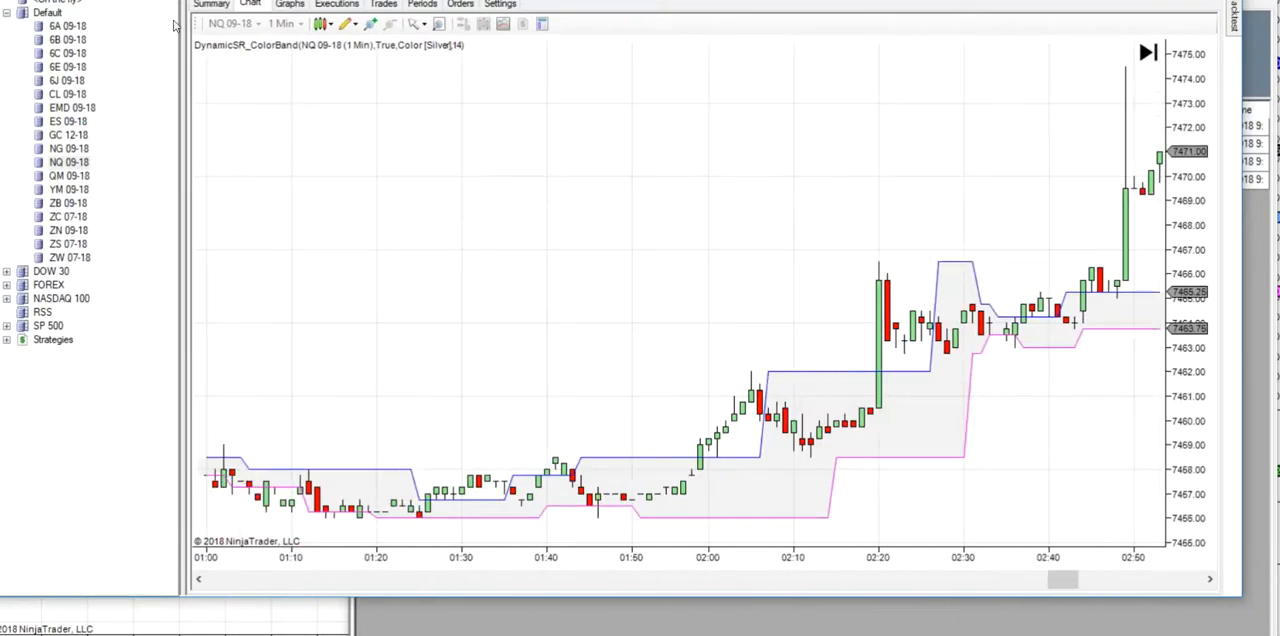
pyautogui.click(210, 4)
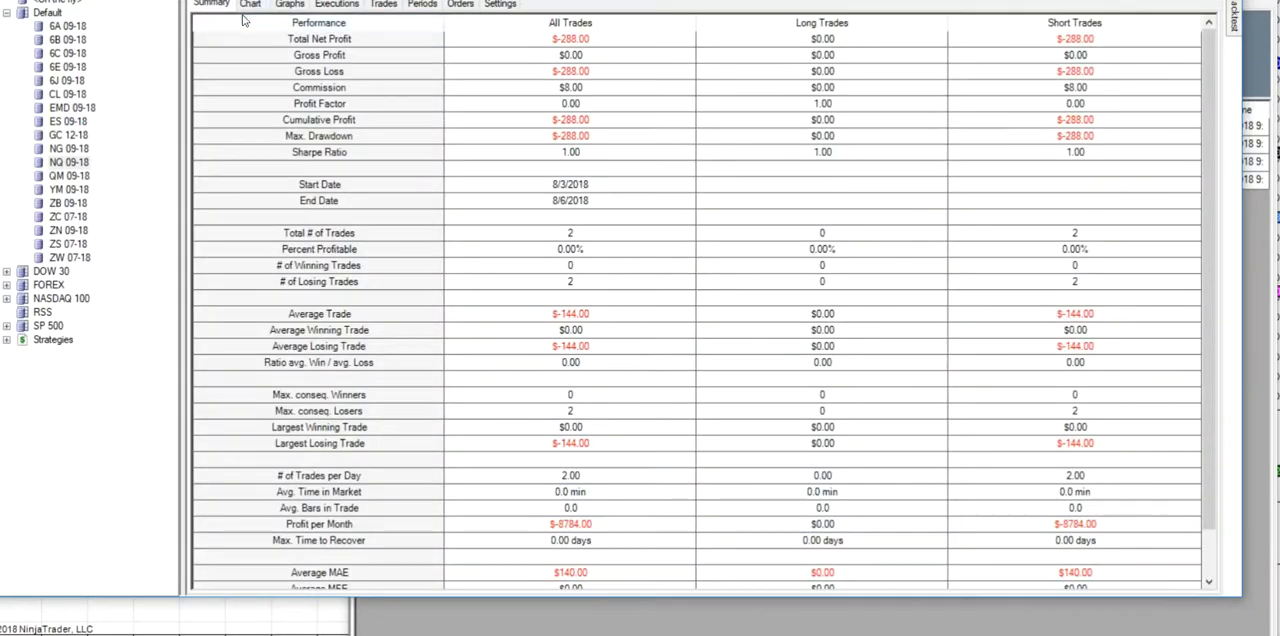
pyautogui.click(250, 4)
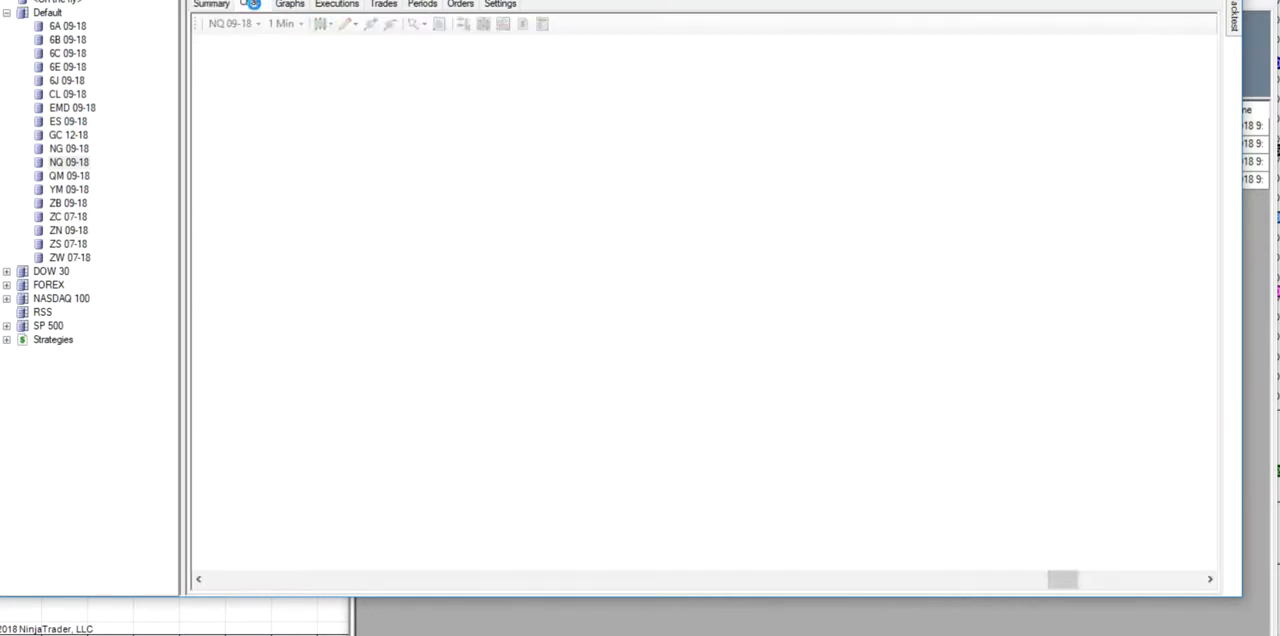
pyautogui.scroll(5, 430, 190)
pyautogui.scroll(10, 445, 198)
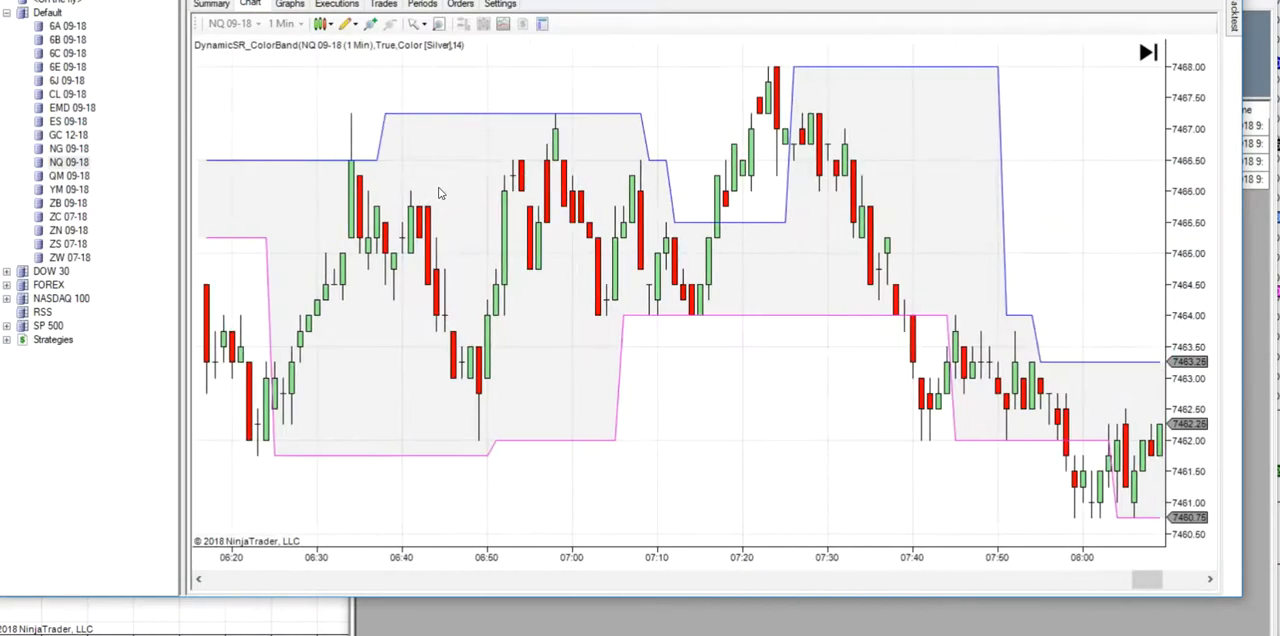
pyautogui.scroll(10, 451, 200)
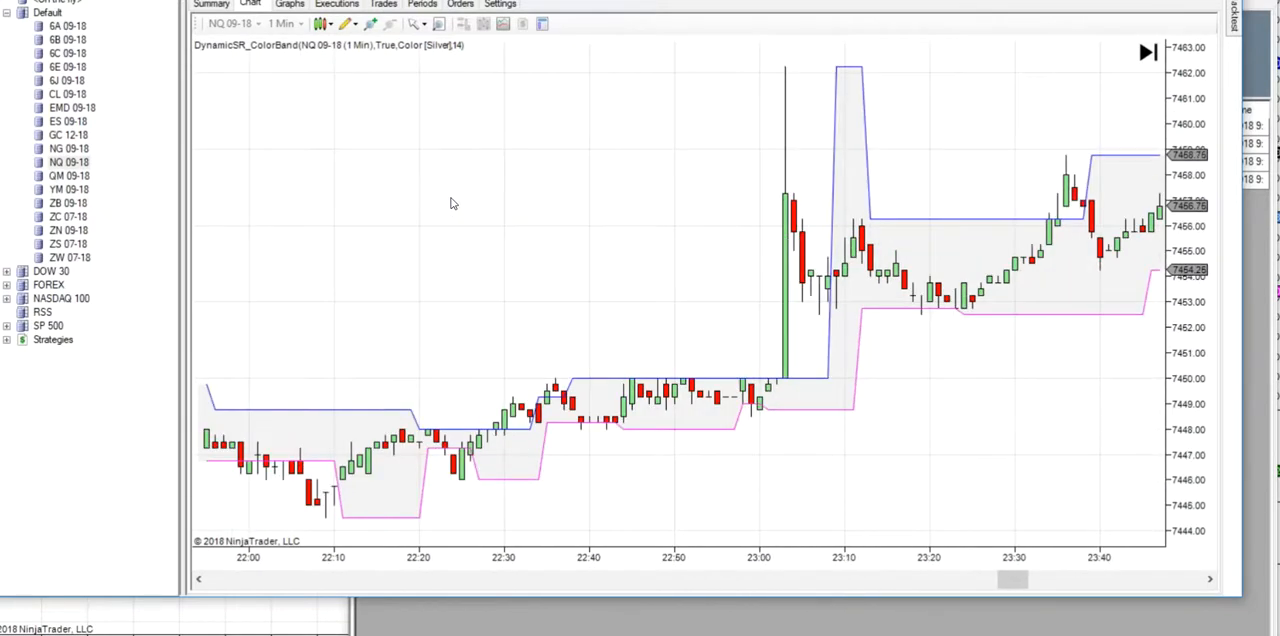
pyautogui.scroll(10, 451, 204)
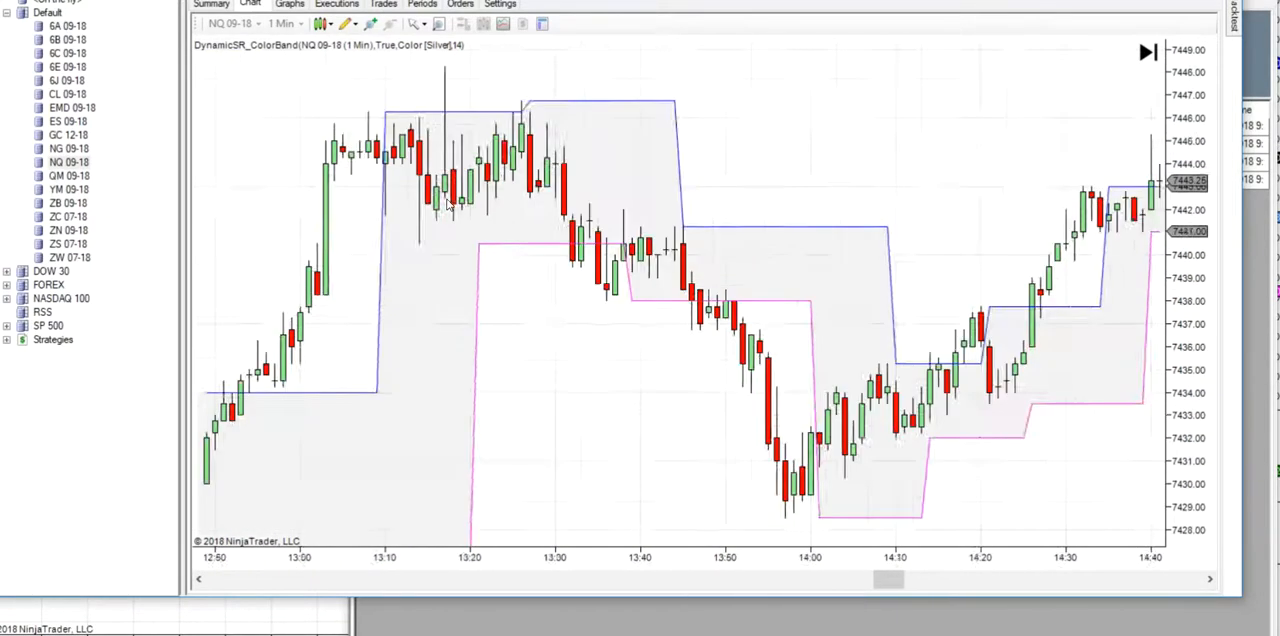
pyautogui.scroll(10, 449, 204)
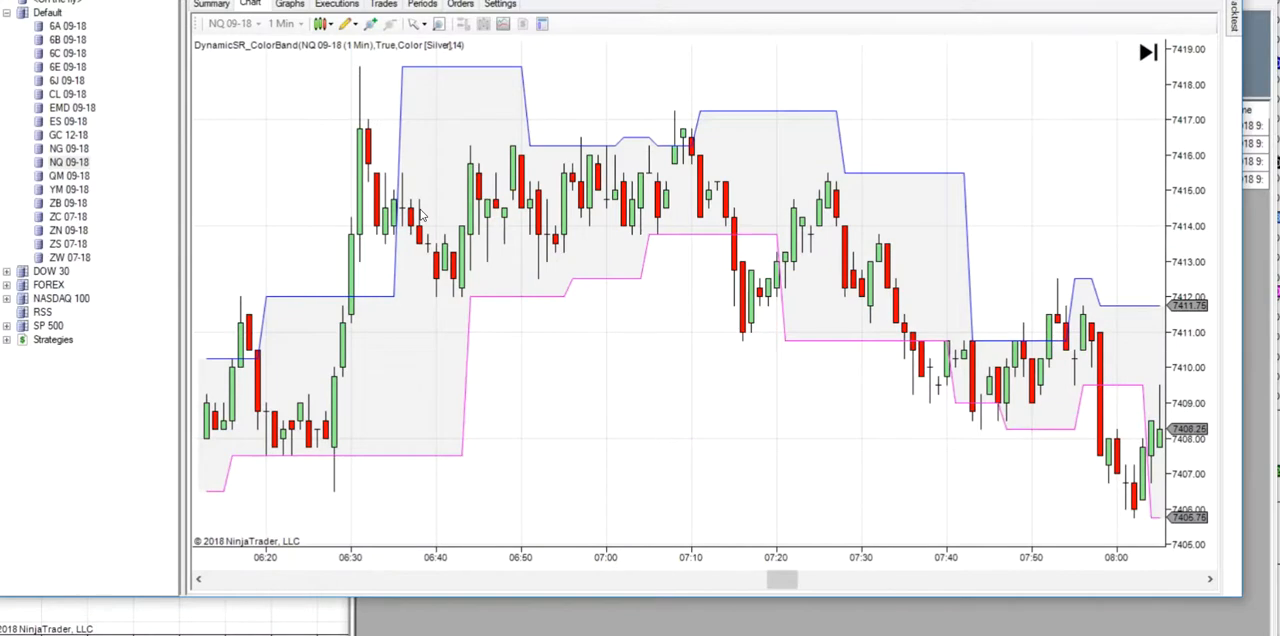
pyautogui.scroll(-3, 421, 215)
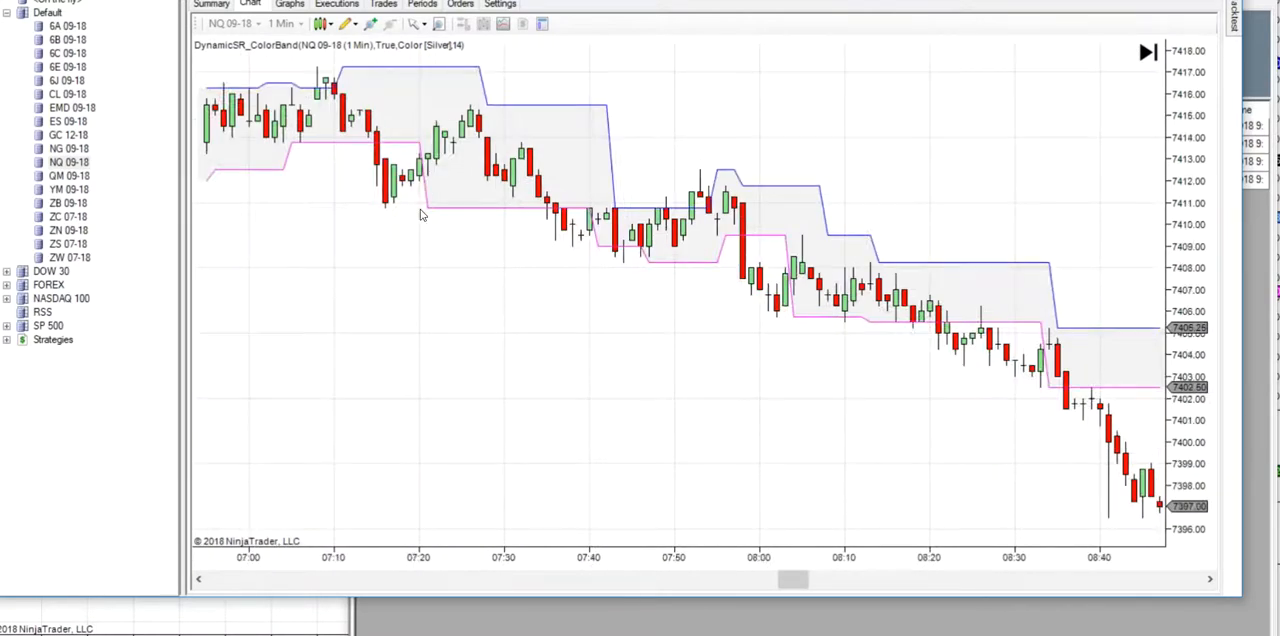
pyautogui.scroll(-8, 421, 215)
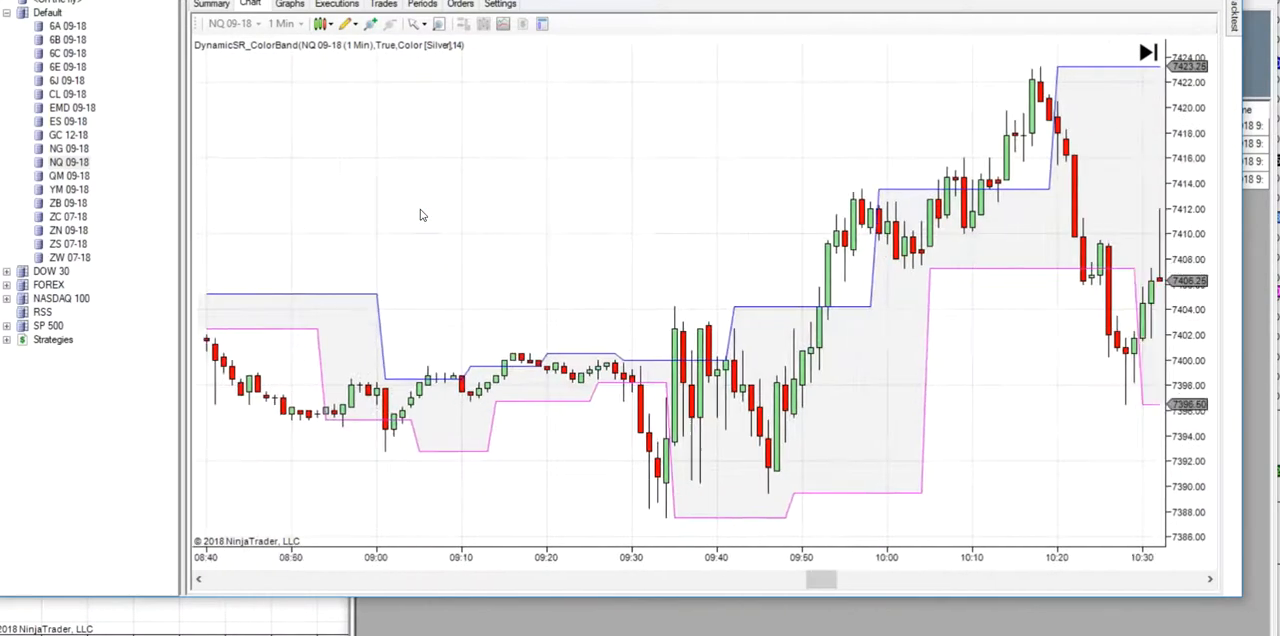
pyautogui.scroll(-2, 421, 215)
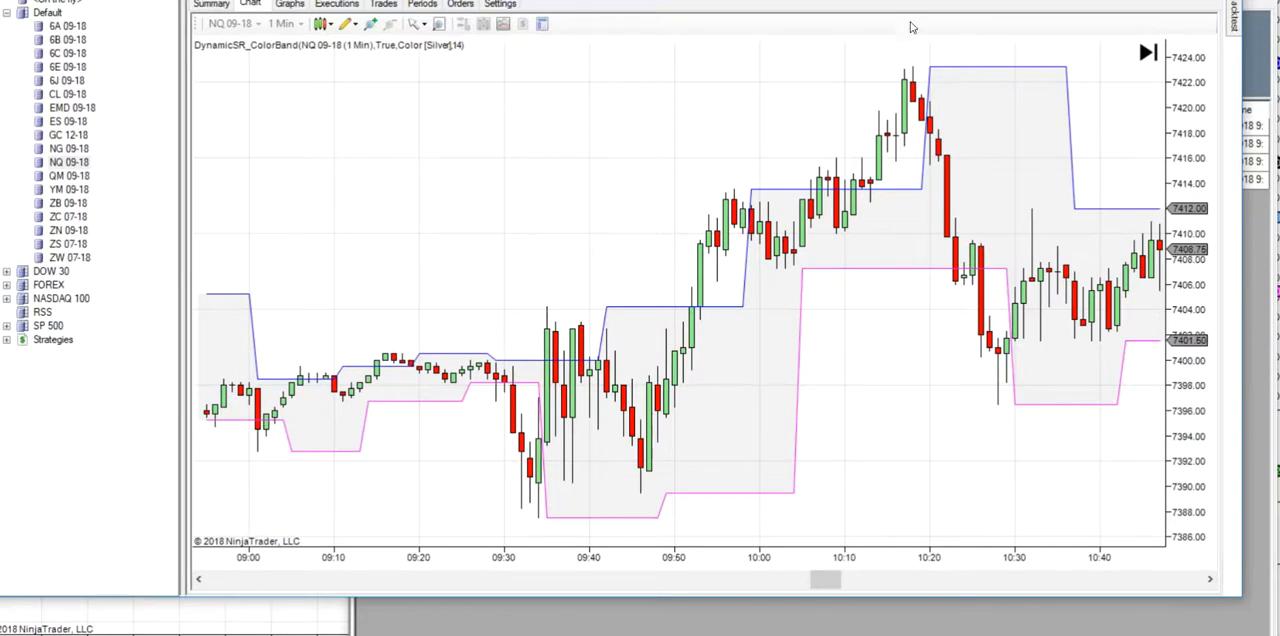
# - Rerun the backtest with the start date set to 8/2/2018 and show its performance summary
pyautogui.click(1237, 18)
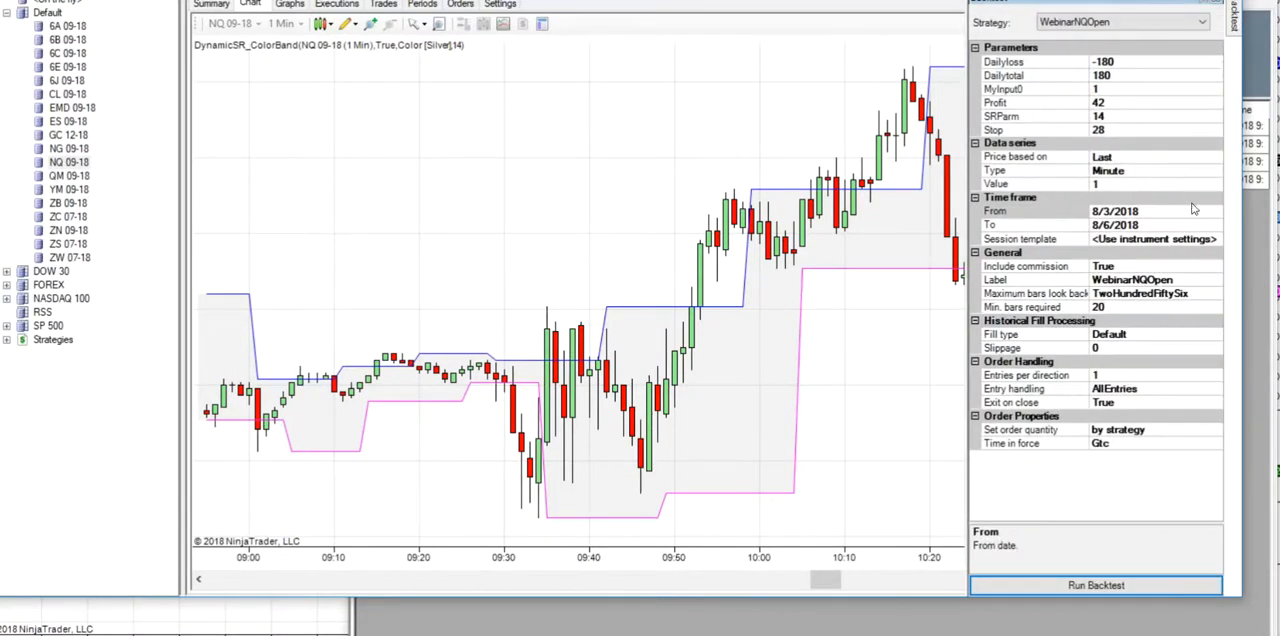
pyautogui.click(1216, 213)
pyautogui.click(1216, 213)
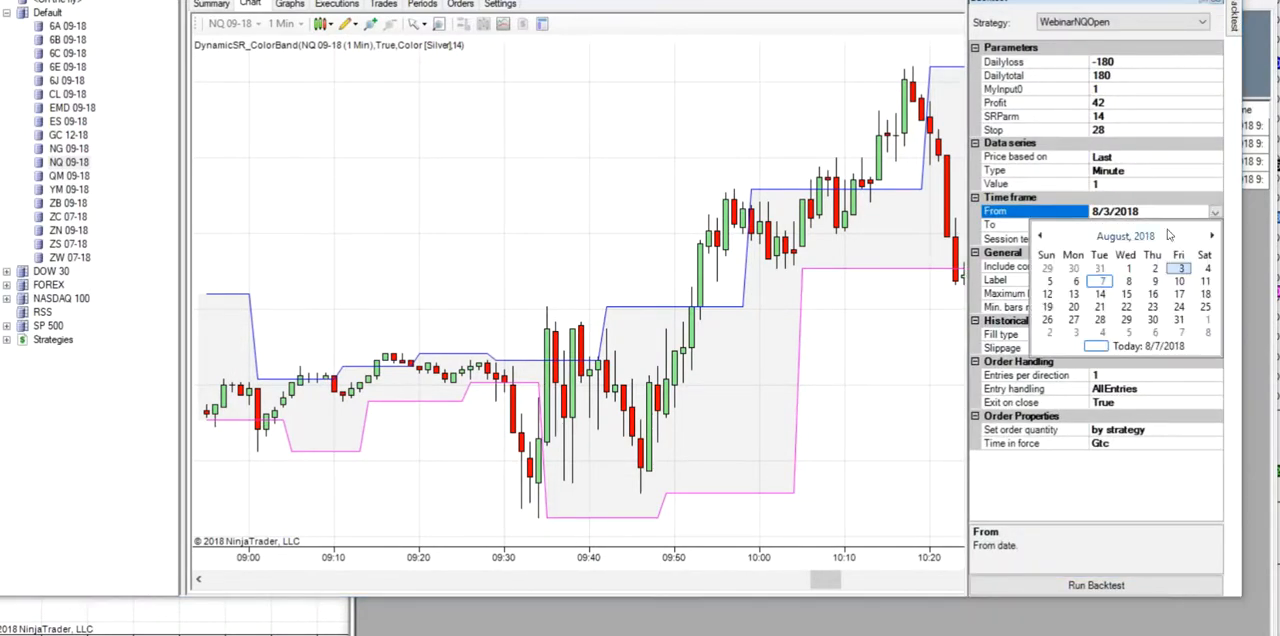
pyautogui.click(1155, 270)
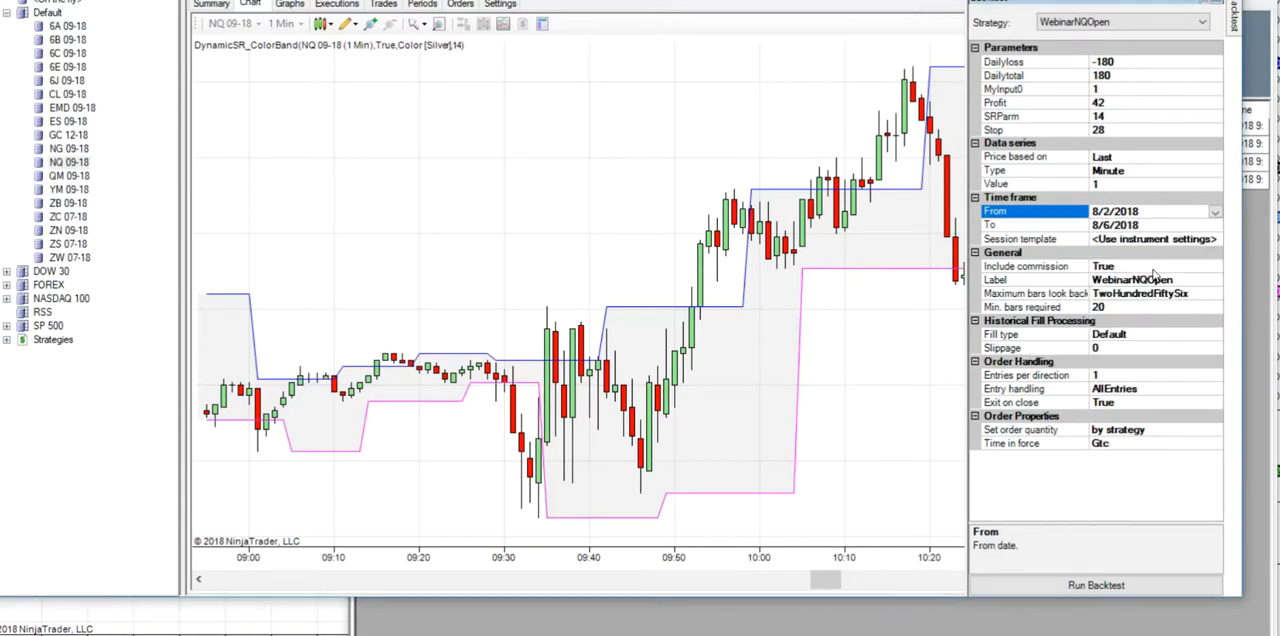
pyautogui.click(1048, 590)
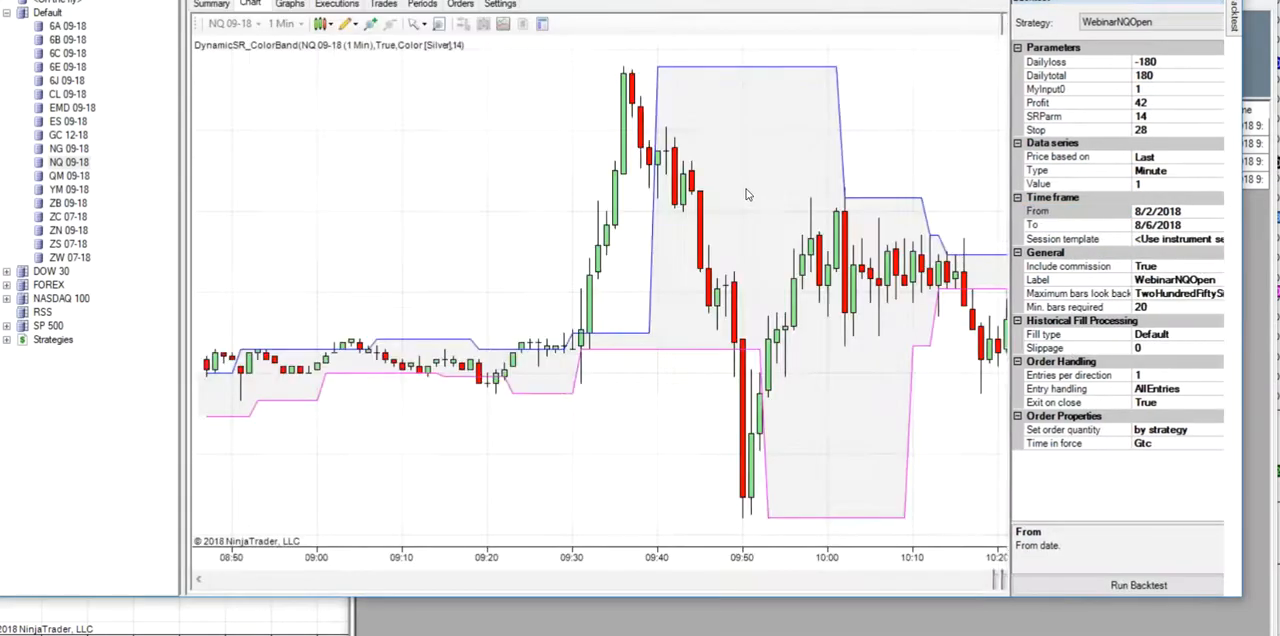
pyautogui.click(222, 6)
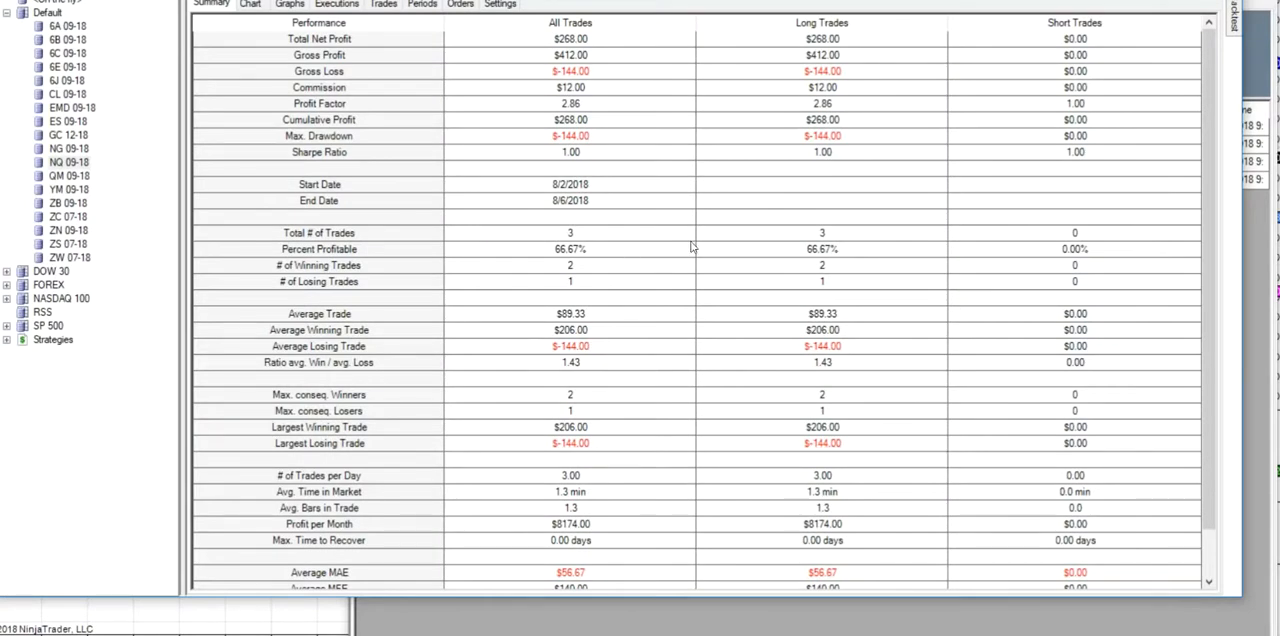
# - Move the backtest's start date back to 8/1/2018 and run it again
pyautogui.moveTo(1236, 14)
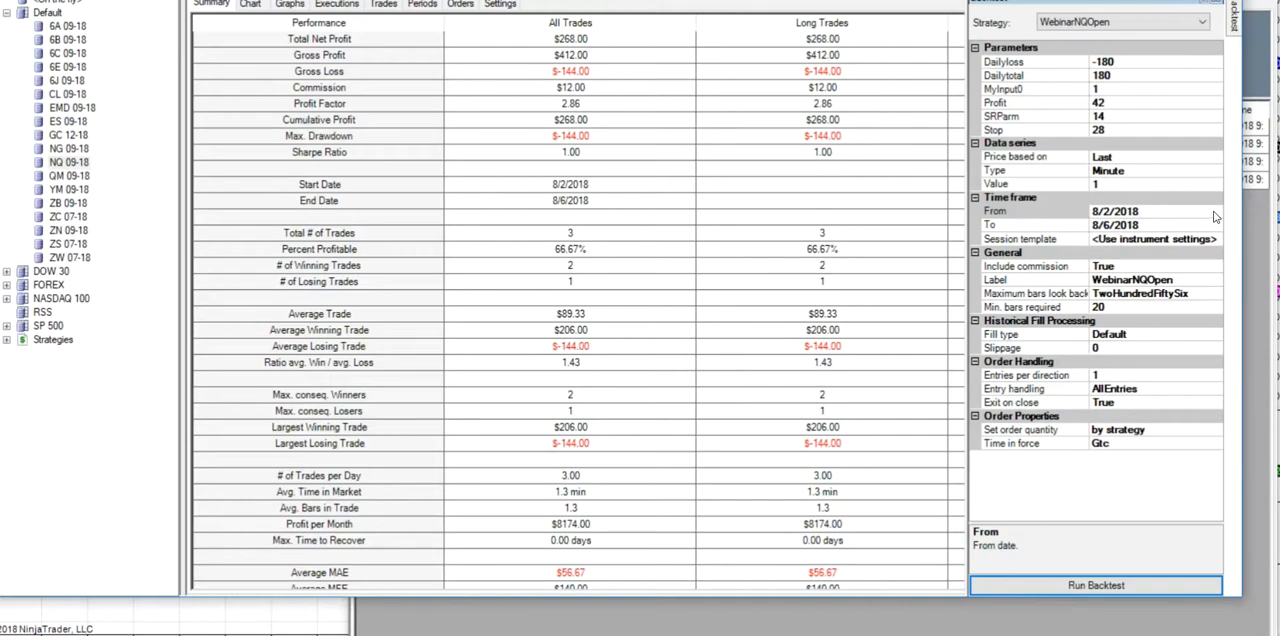
pyautogui.click(1215, 217)
pyautogui.click(1214, 213)
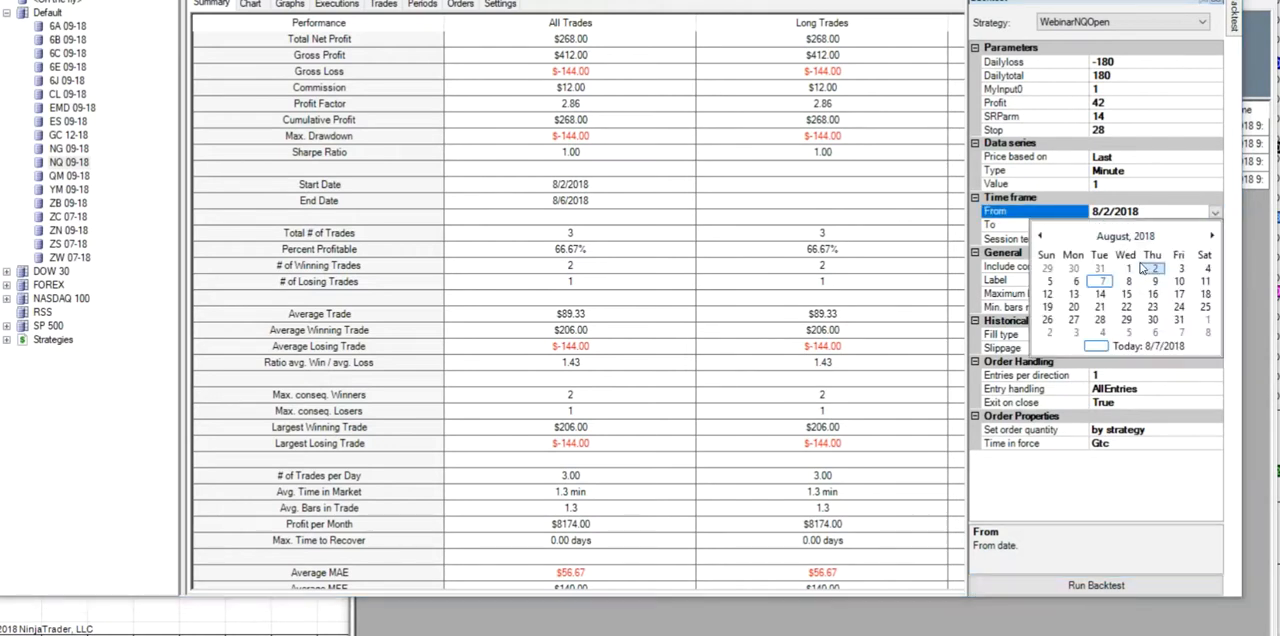
pyautogui.click(1127, 269)
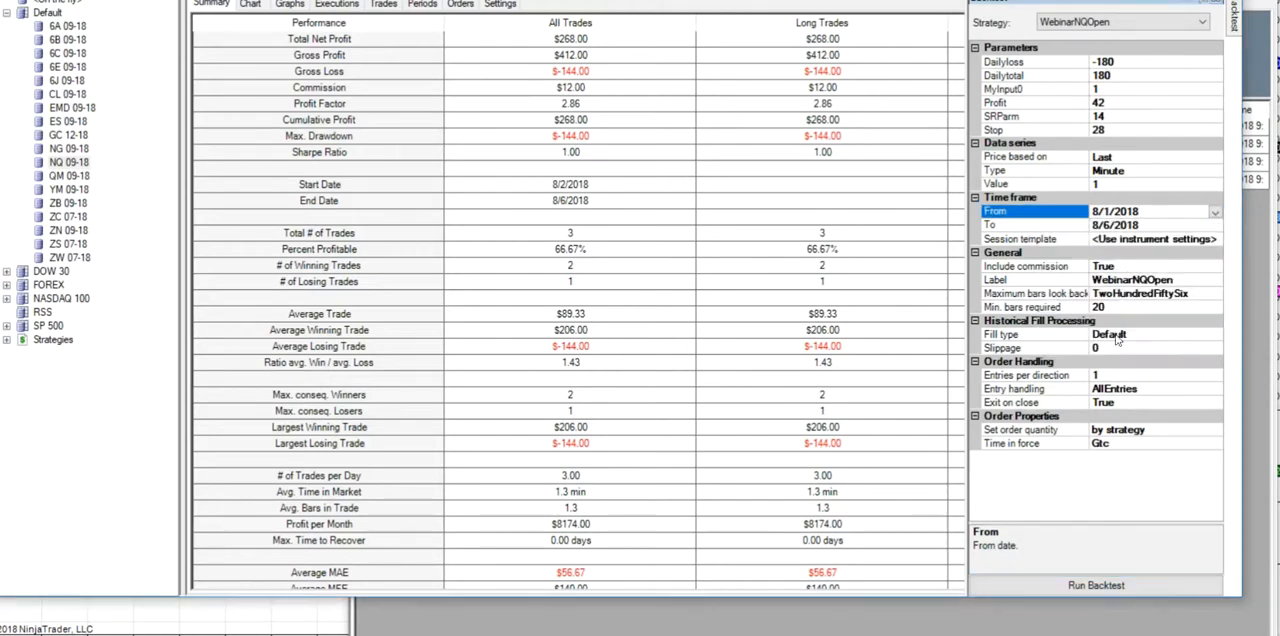
pyautogui.click(1058, 587)
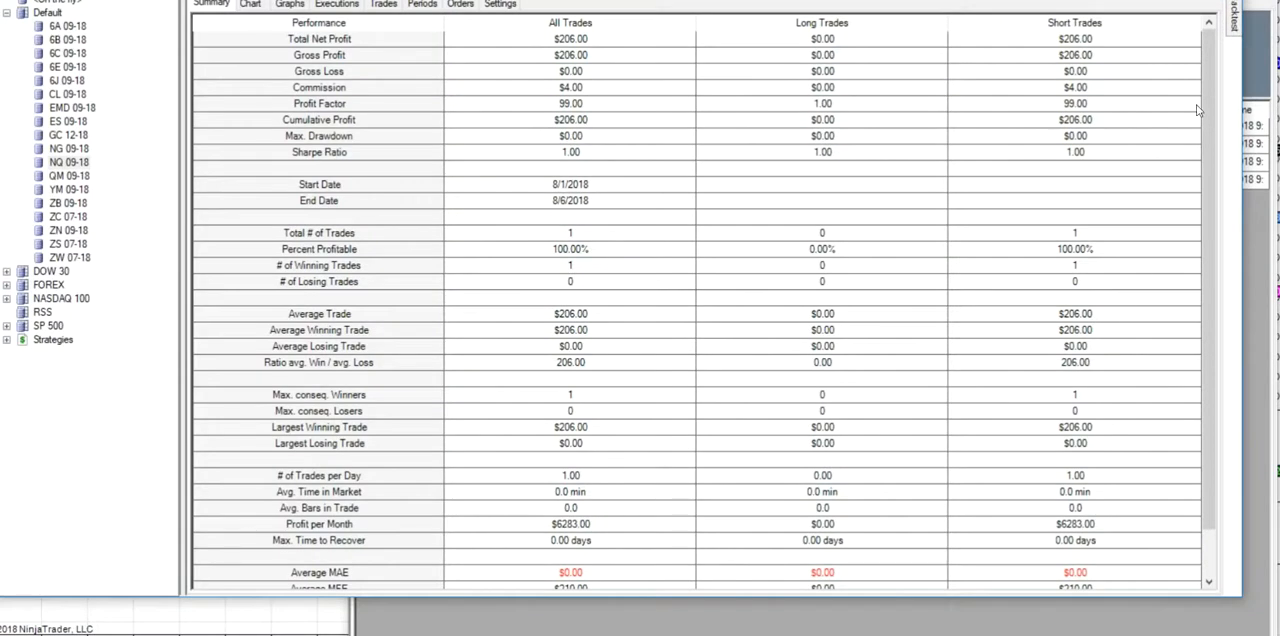
# - Change the backtest's start date to 7/31/2018 and run the test again
pyautogui.moveTo(1233, 22)
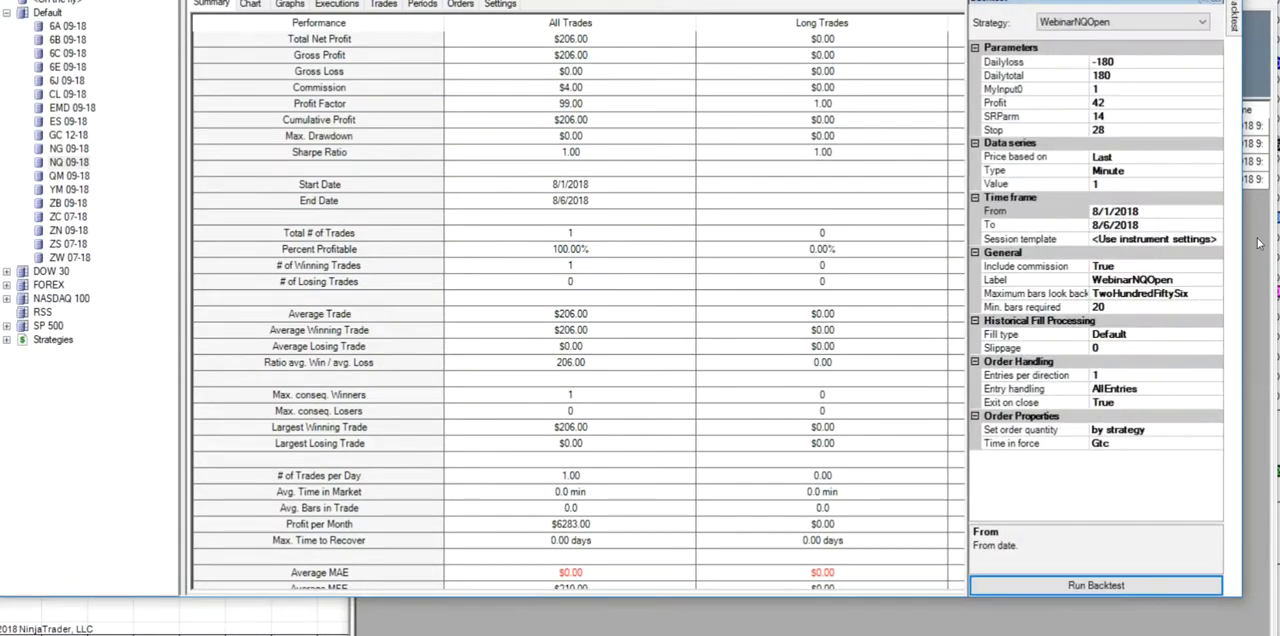
pyautogui.click(1214, 212)
pyautogui.click(1215, 212)
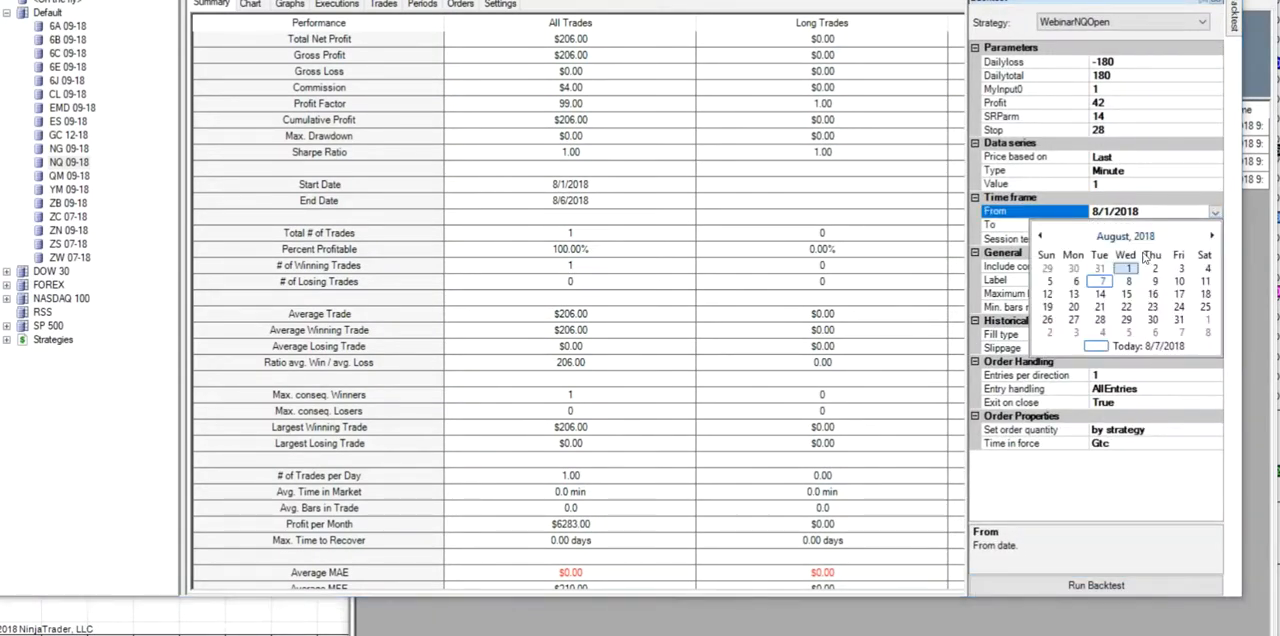
pyautogui.click(1102, 269)
pyautogui.click(1057, 585)
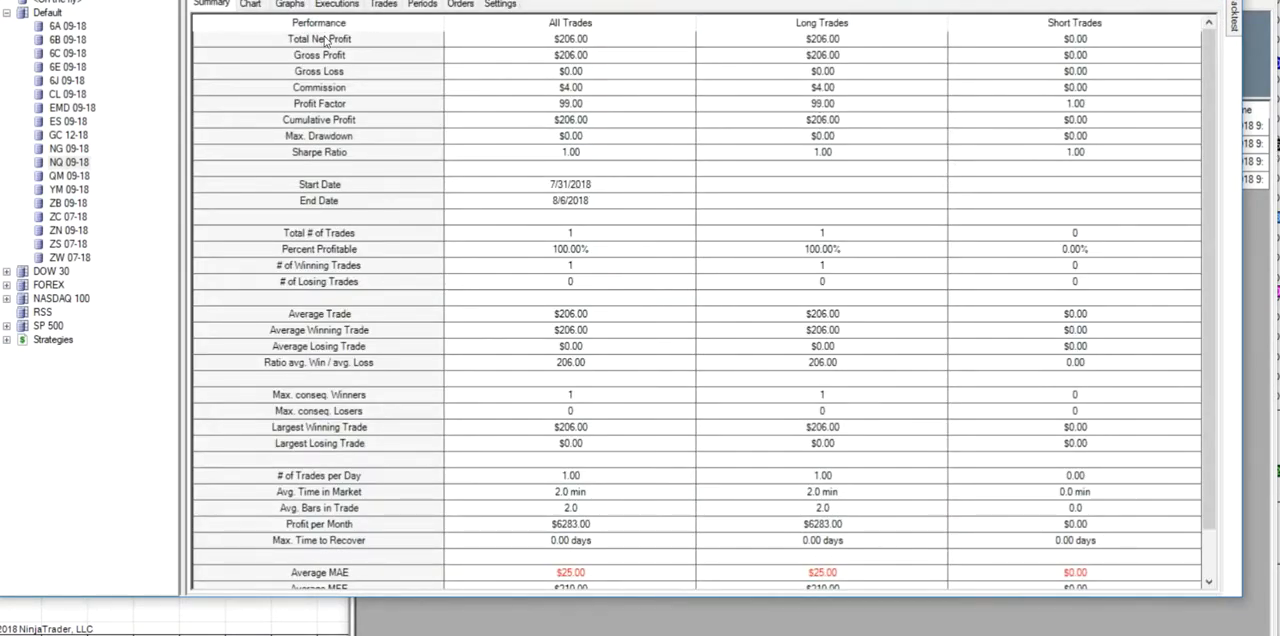
# - Inspect the price chart from the beginning of the tested period to find the trade at the 7/31/2018 market open
pyautogui.click(251, 5)
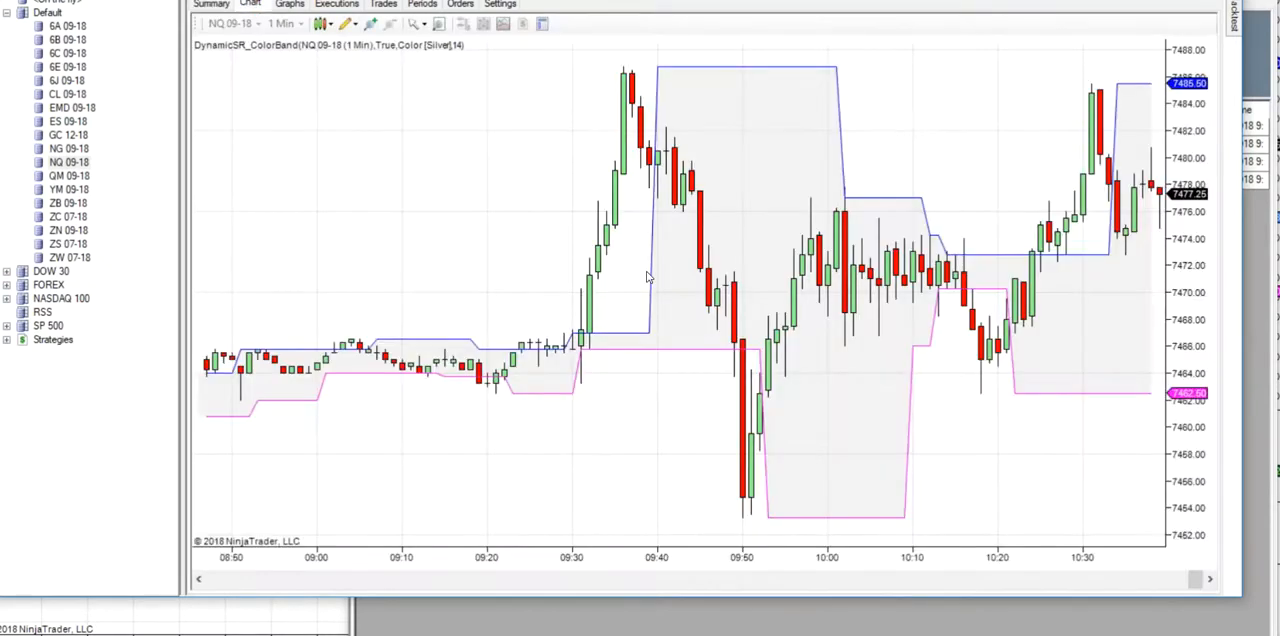
pyautogui.moveTo(1200, 588); pyautogui.dragTo(250, 588)
pyautogui.scroll(-10, 478, 505)
pyautogui.scroll(-15, 478, 505)
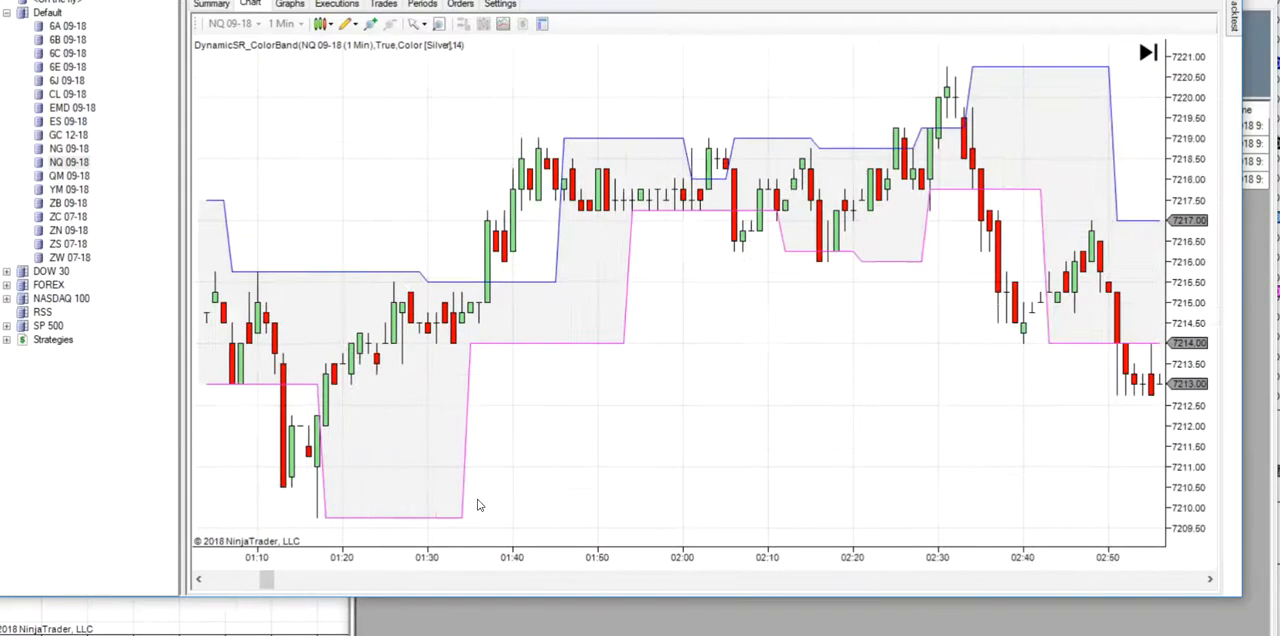
pyautogui.scroll(-15, 477, 497)
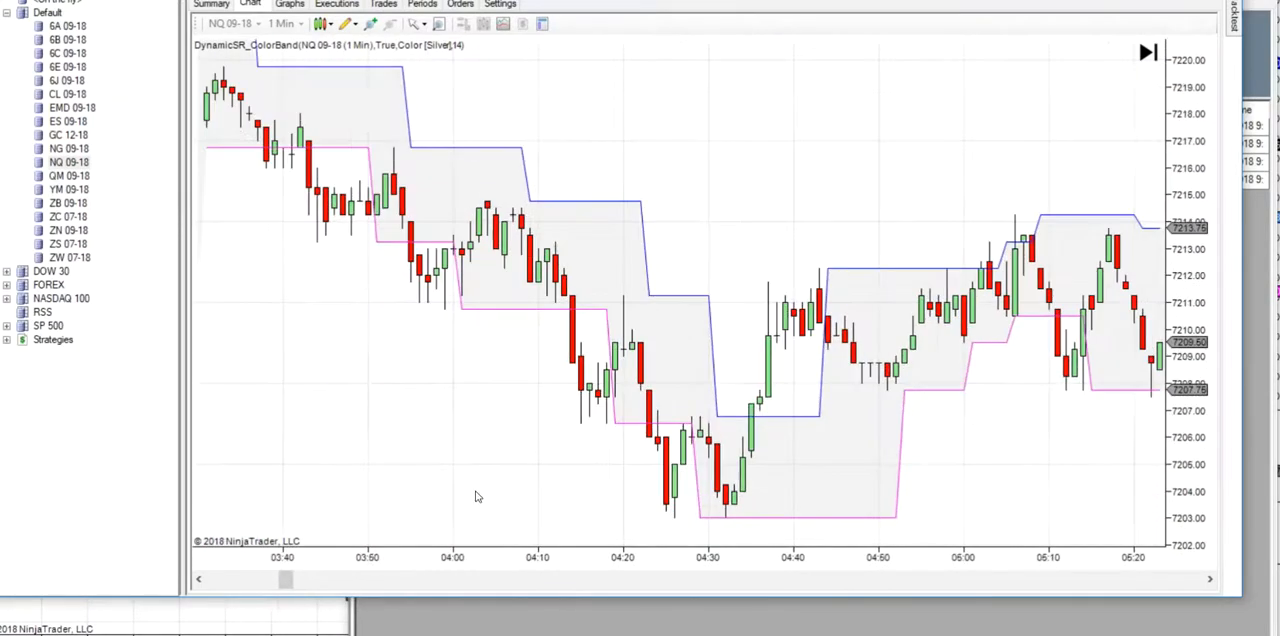
pyautogui.scroll(-15, 477, 497)
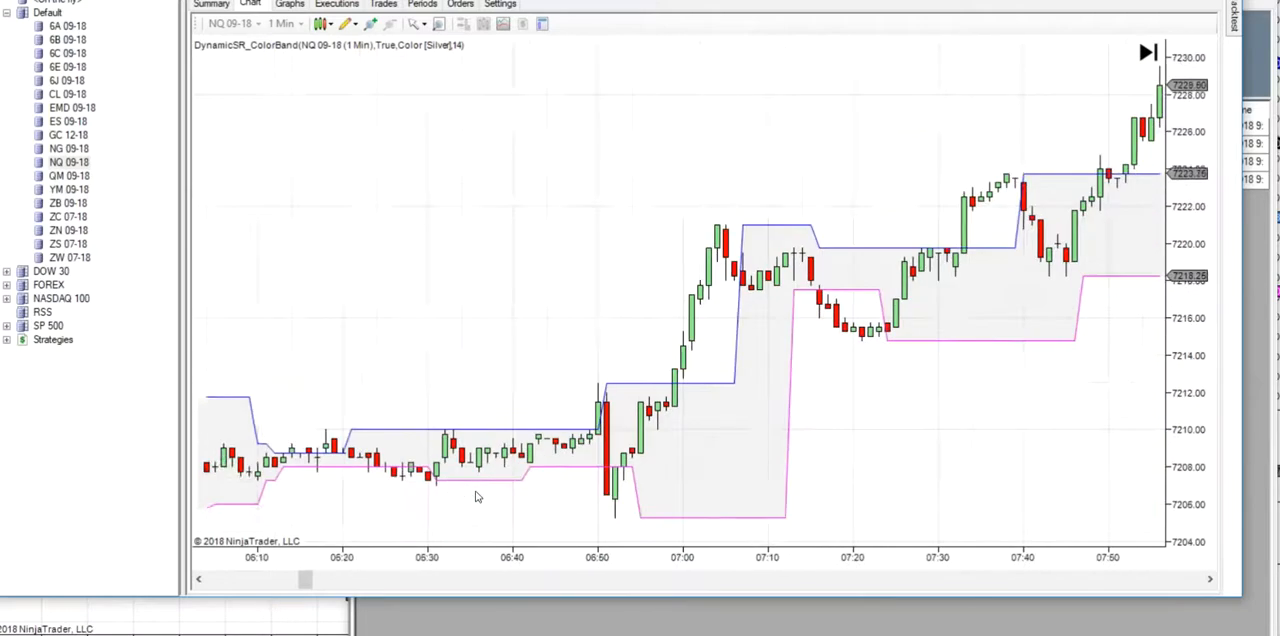
pyautogui.scroll(-15, 477, 497)
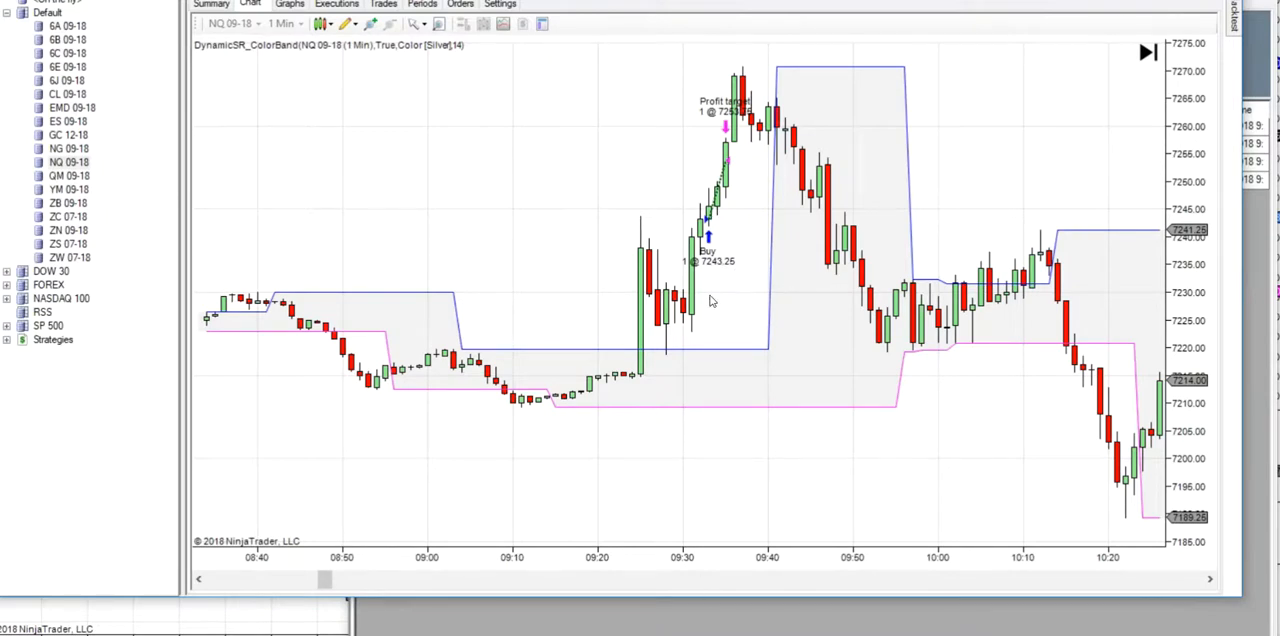
# - Set the backtest's start date to 7/30/2018, run the test and show its performance summary
pyautogui.moveTo(1235, 34)
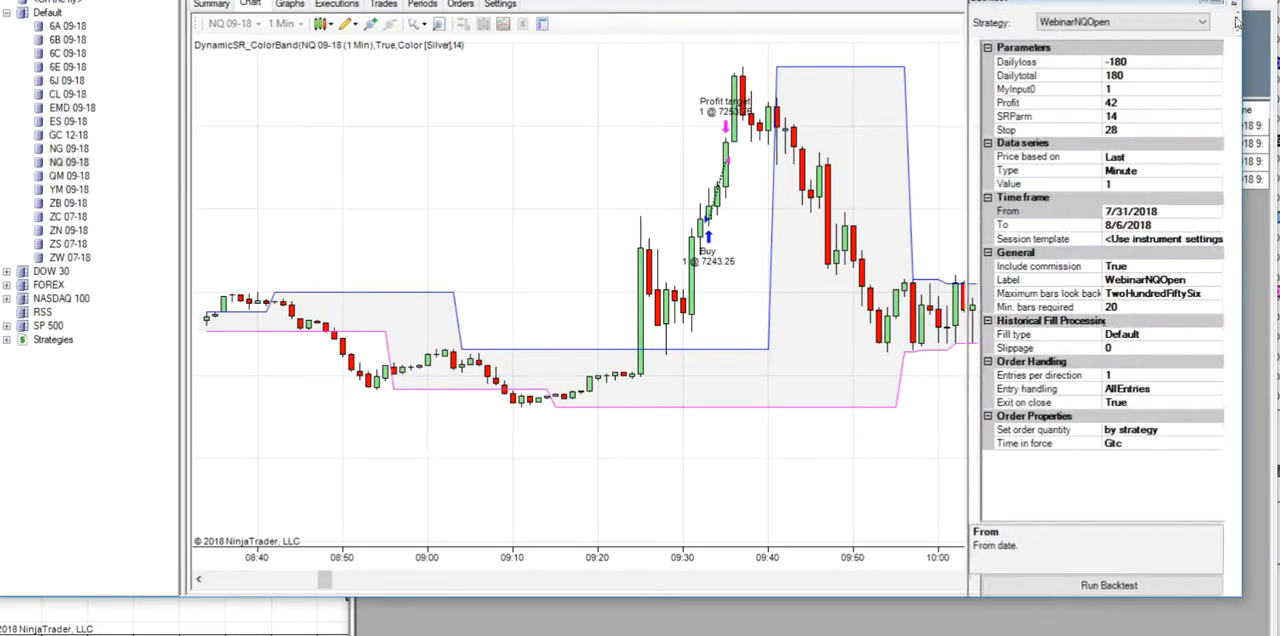
pyautogui.click(1215, 214)
pyautogui.click(1215, 214)
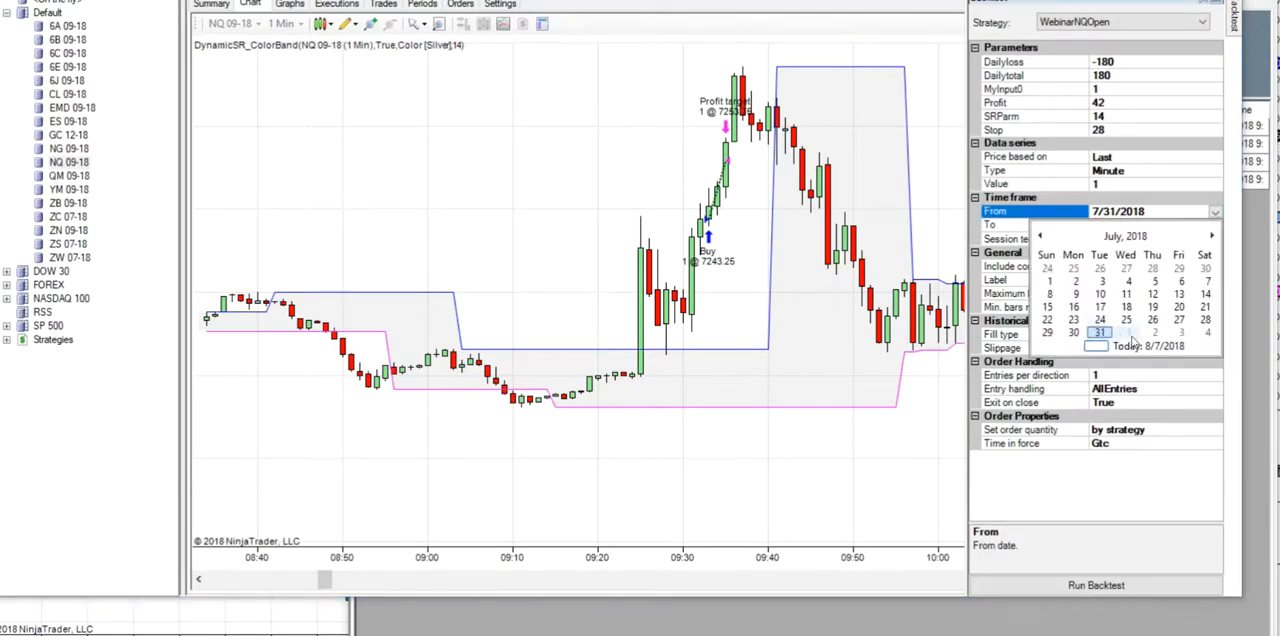
pyautogui.click(1073, 332)
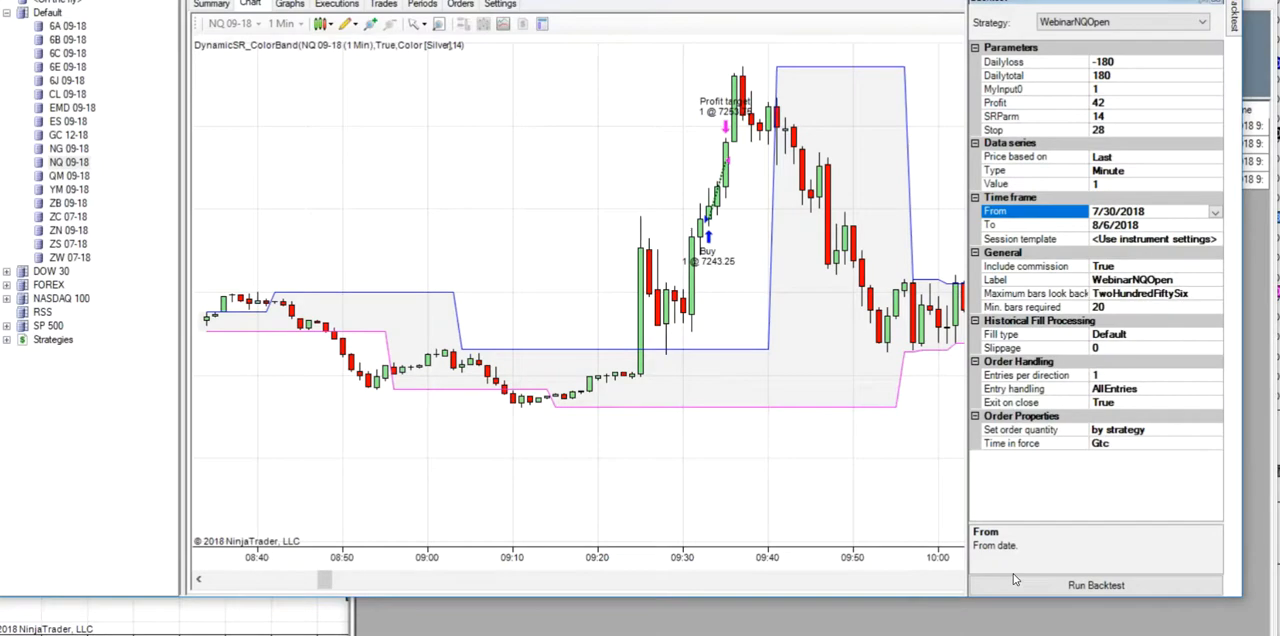
pyautogui.click(1020, 587)
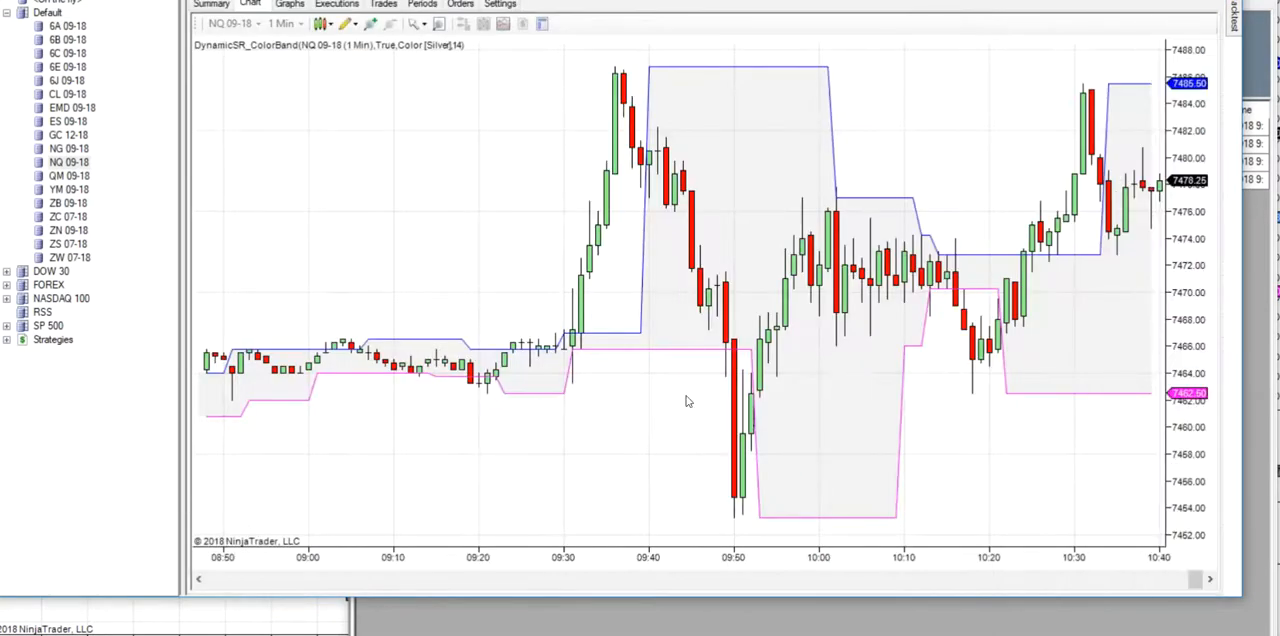
pyautogui.click(215, 5)
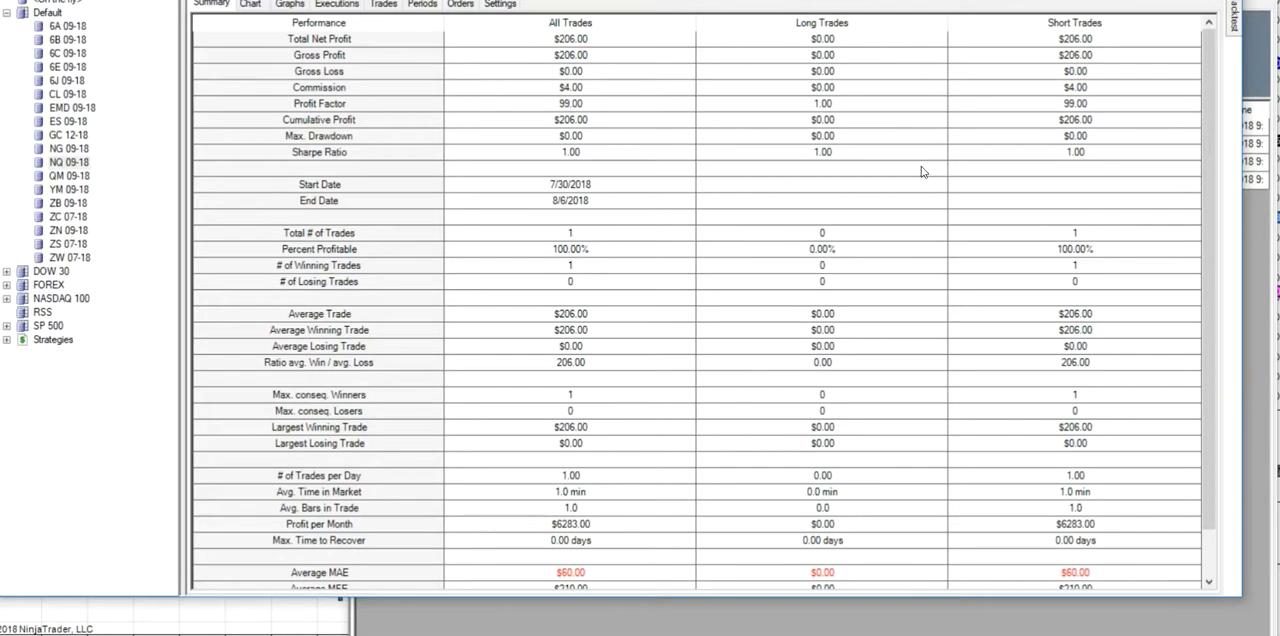
# - Change the backtest's start date to 8/3/2018 and run the test again
pyautogui.moveTo(1236, 30)
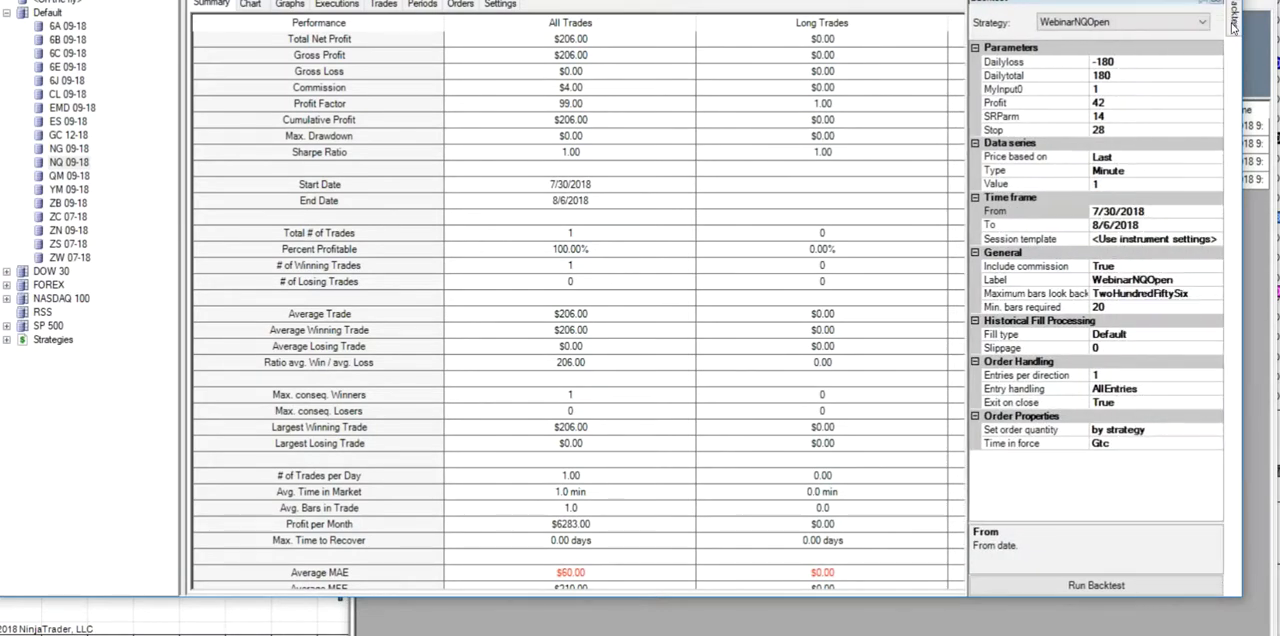
pyautogui.click(1217, 213)
pyautogui.click(1214, 212)
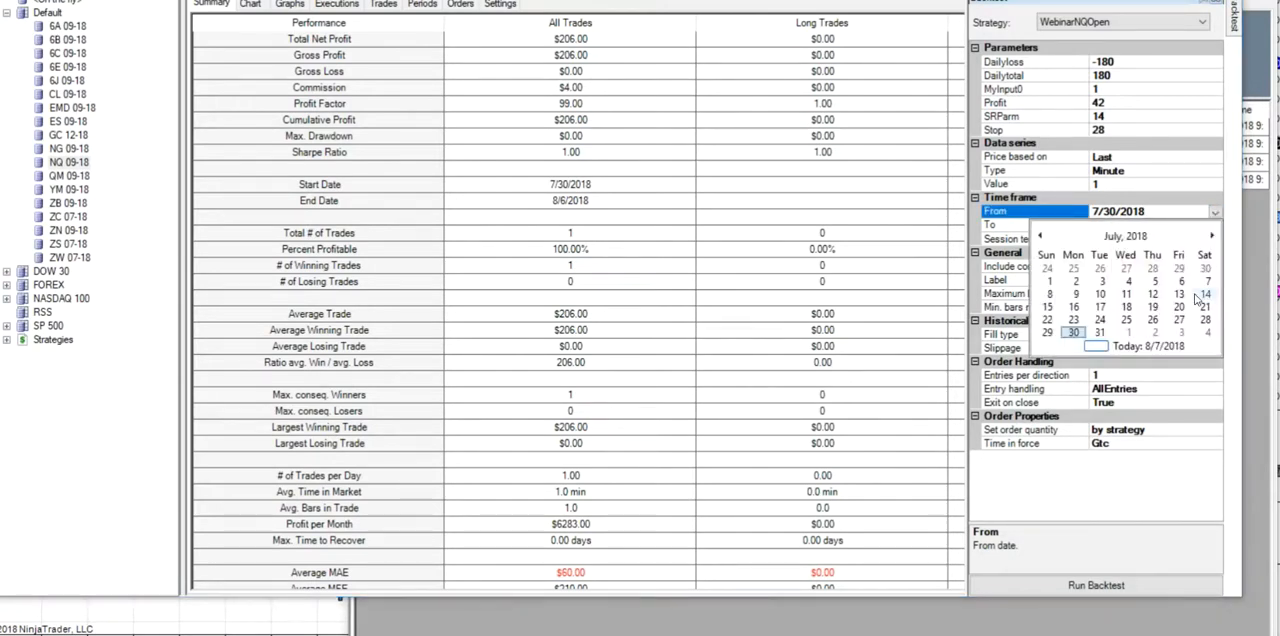
pyautogui.click(1181, 336)
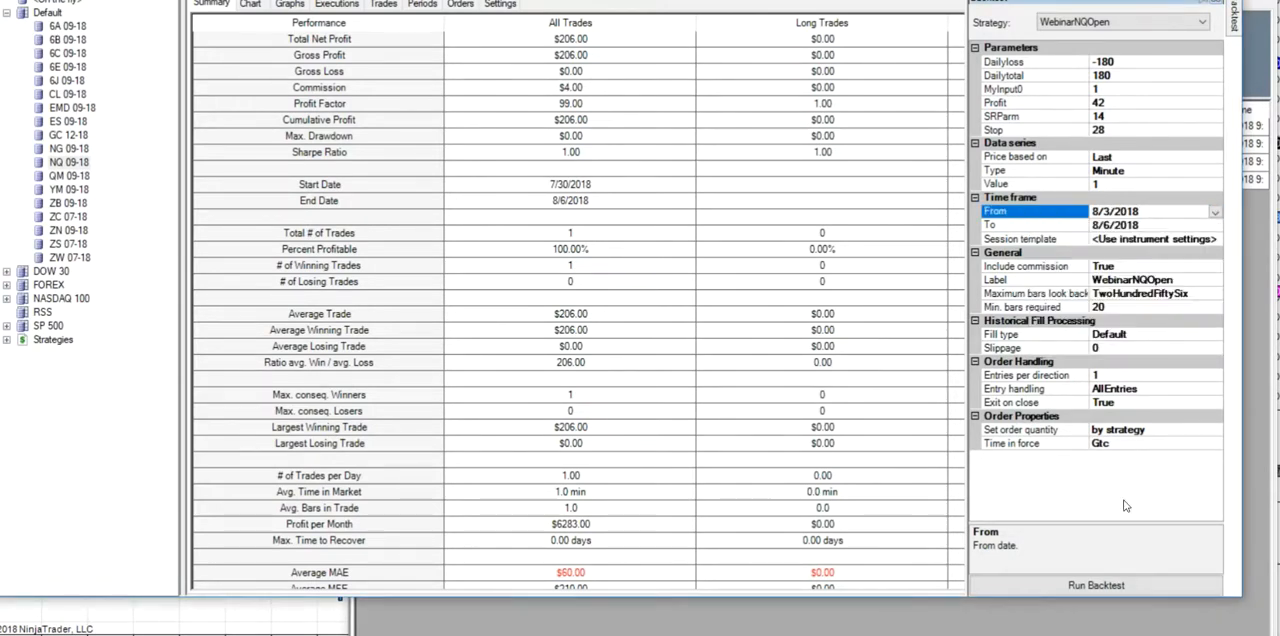
pyautogui.click(1078, 580)
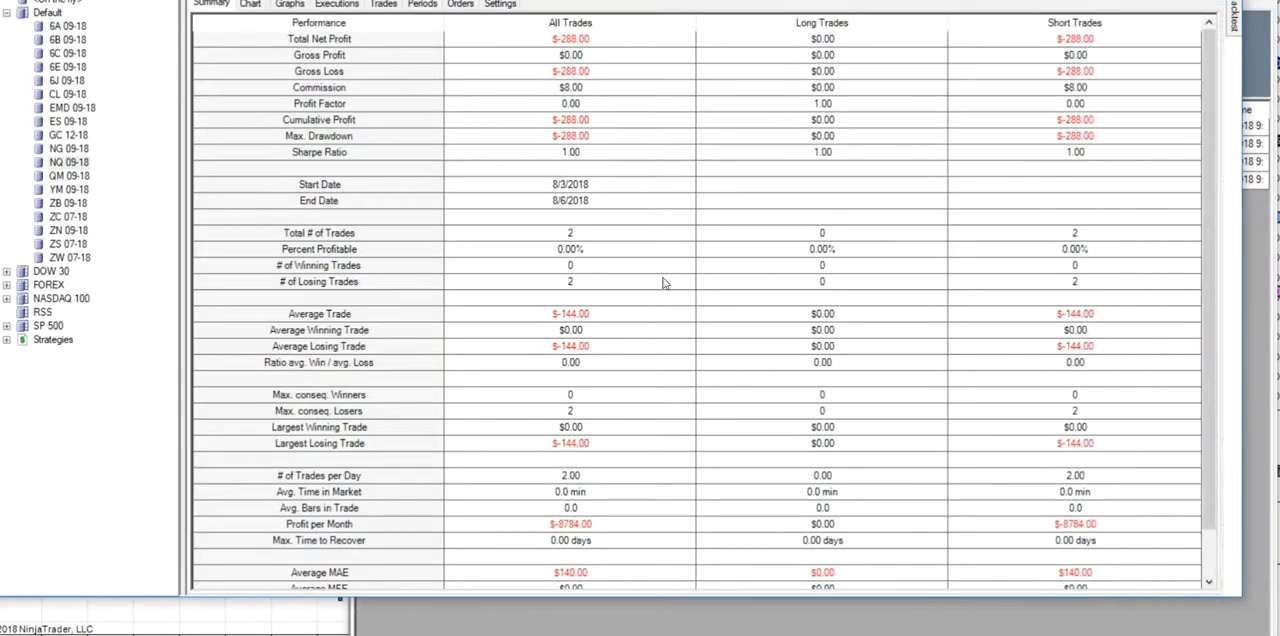
# - Inspect the price chart from the beginning of the tested period to find the trades at the 8/3/2018 market open
pyautogui.click(250, 4)
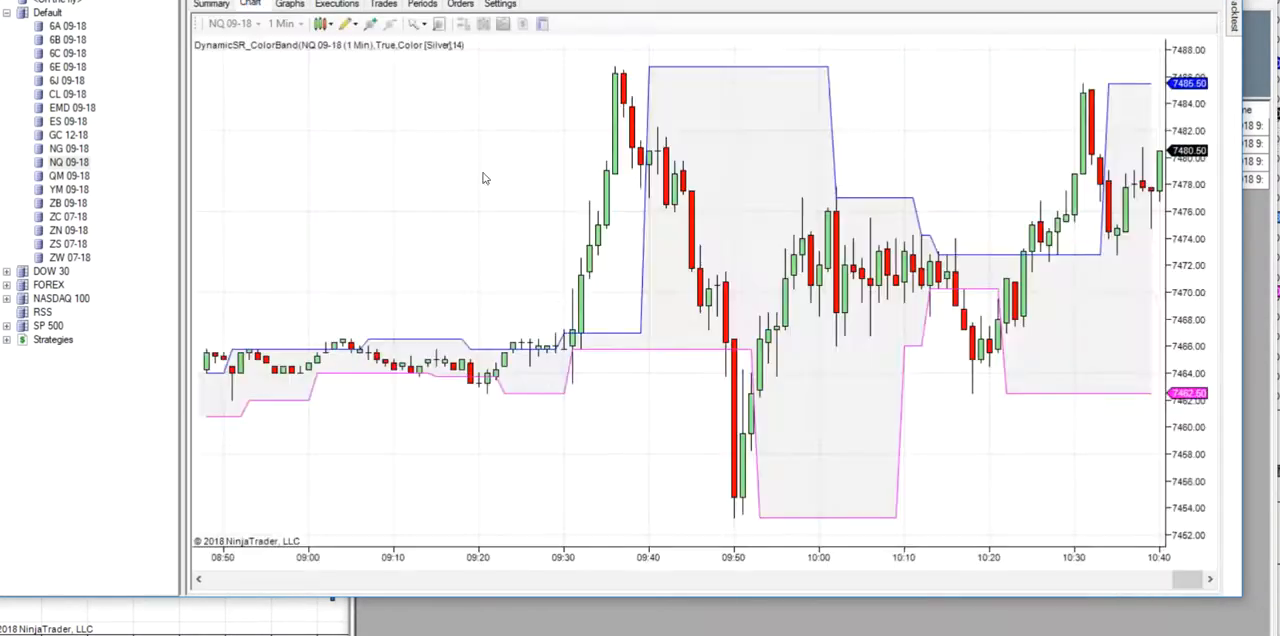
pyautogui.moveTo(1188, 580); pyautogui.dragTo(224, 580)
pyautogui.scroll(-15, 400, 457)
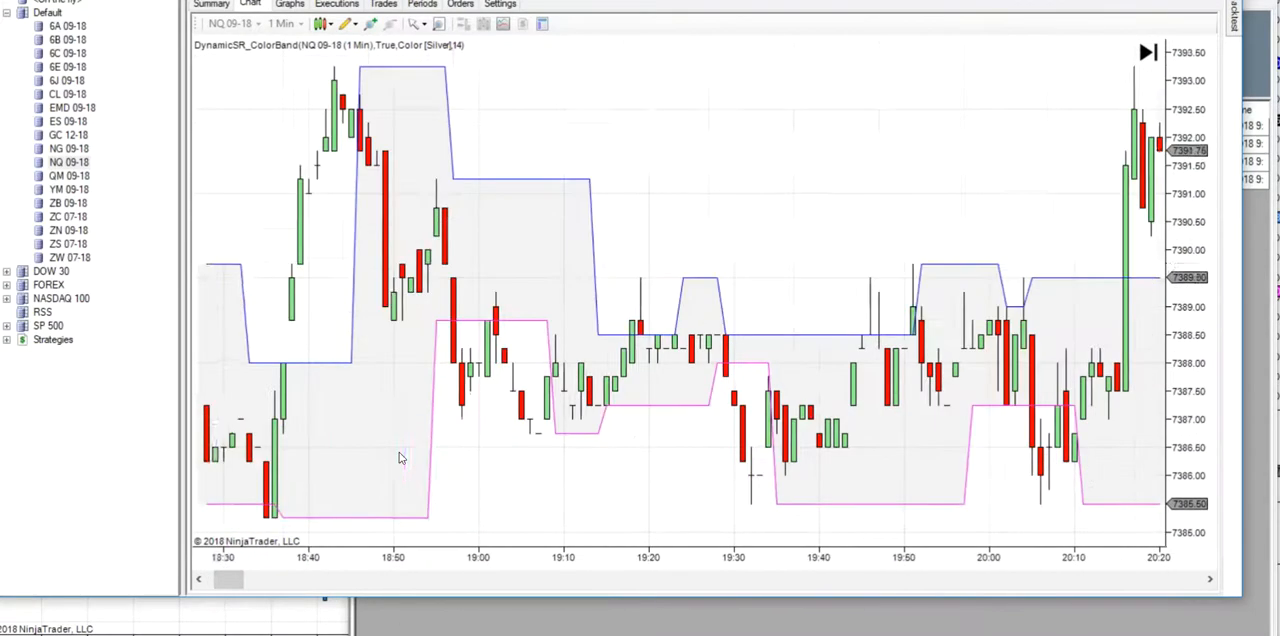
pyautogui.scroll(-15, 375, 421)
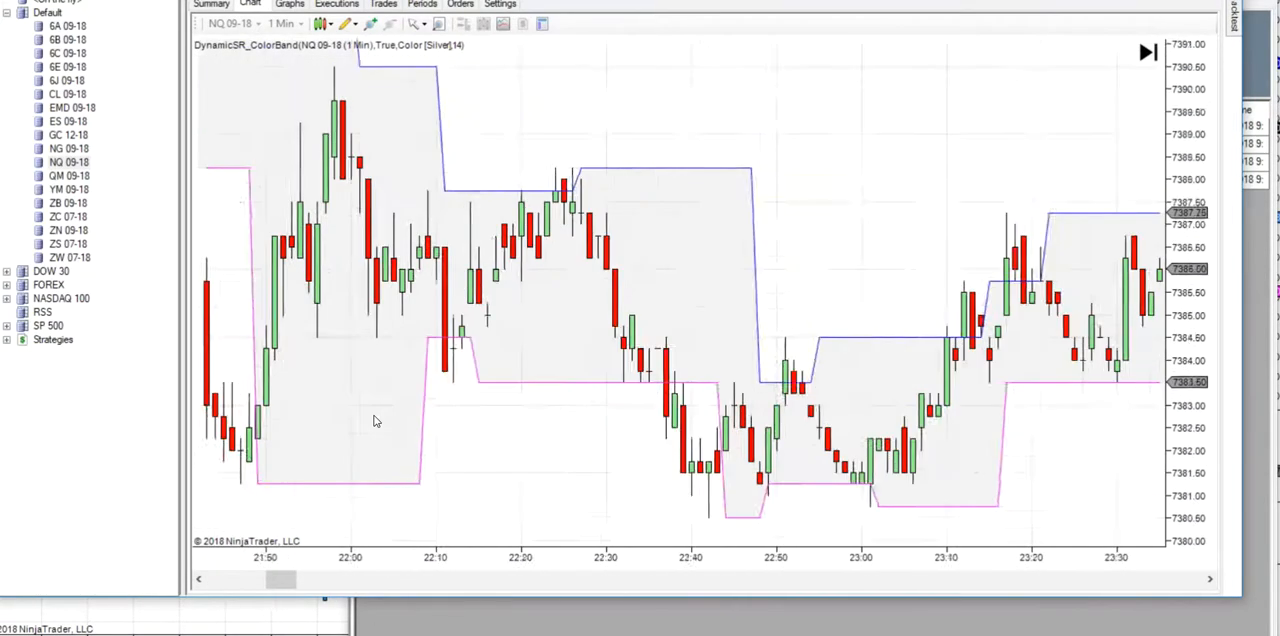
pyautogui.scroll(-15, 375, 421)
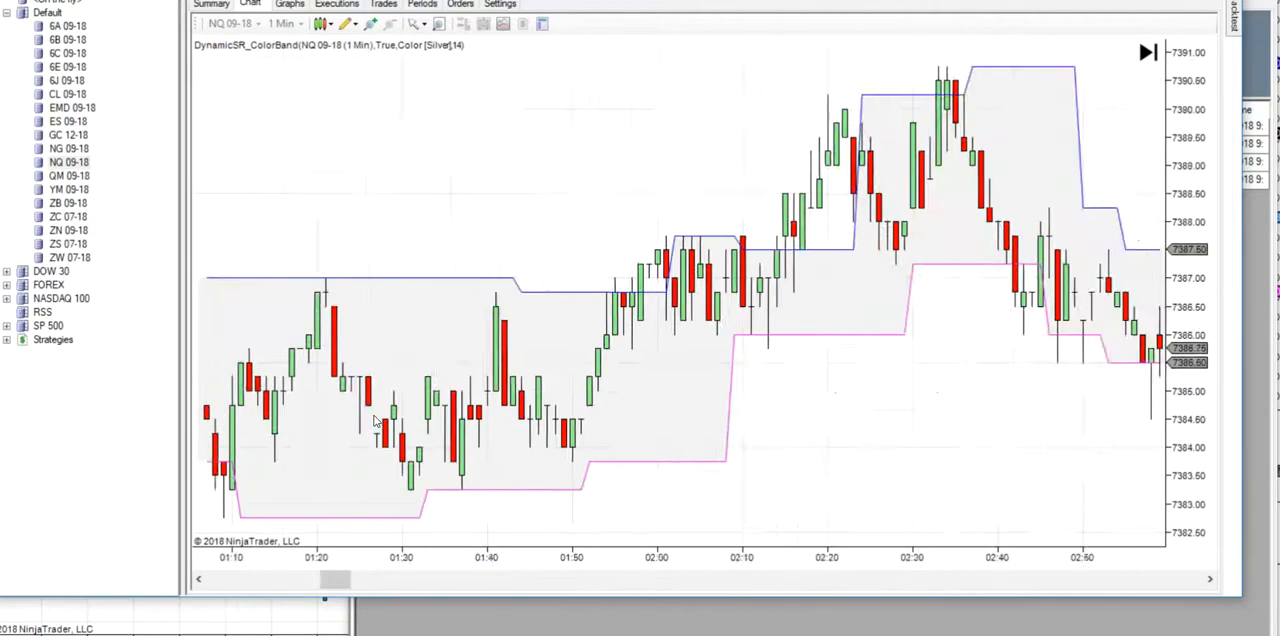
pyautogui.scroll(-15, 375, 421)
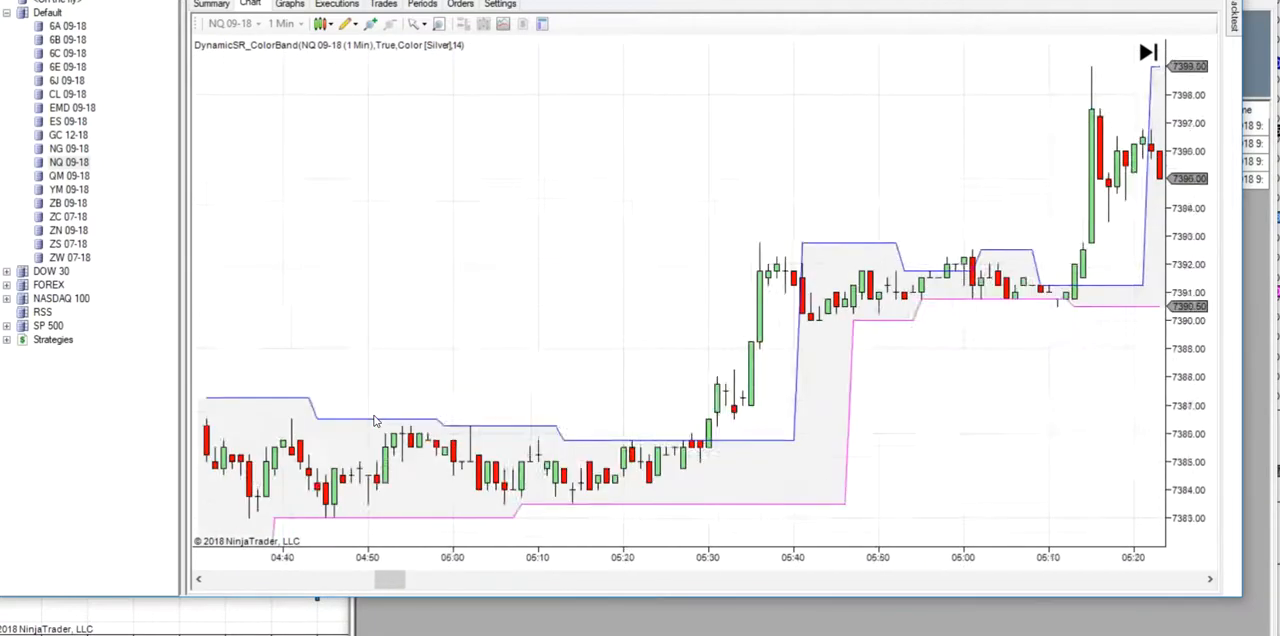
pyautogui.scroll(-15, 375, 421)
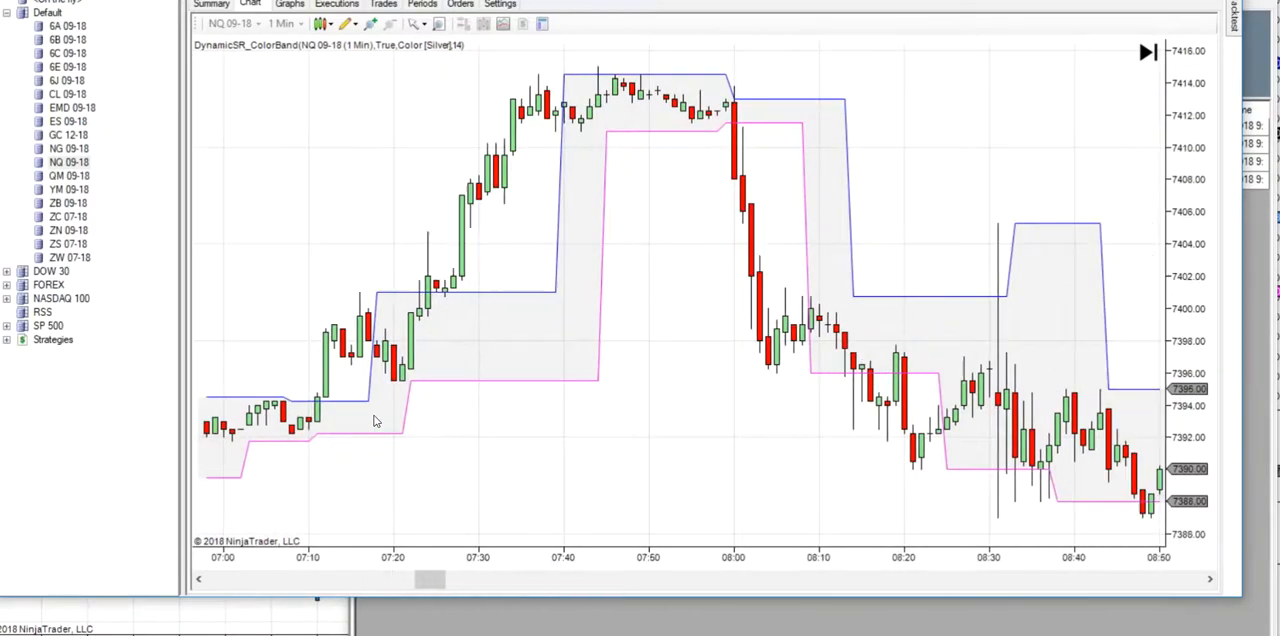
pyautogui.scroll(-8, 375, 421)
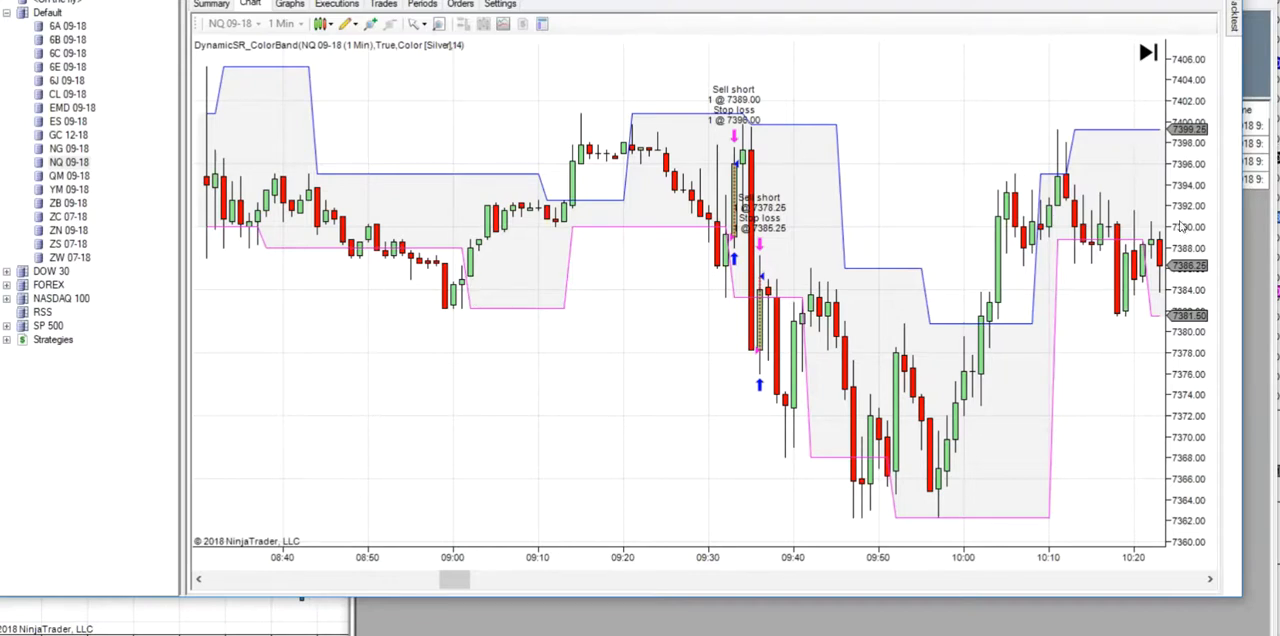
# - Switch the backtest's data series from minute to 210-tick bars, rerun it and review the performance summary
pyautogui.moveTo(1233, 28)
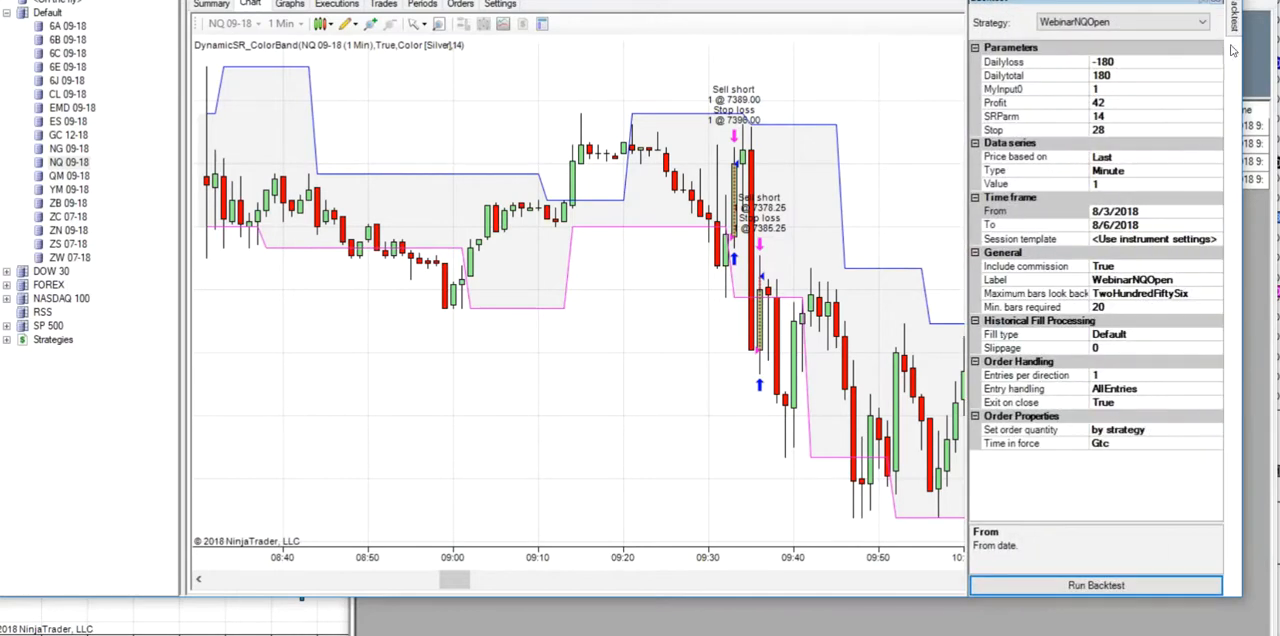
pyautogui.click(1218, 177)
pyautogui.click(1195, 175)
pyautogui.click(1112, 188)
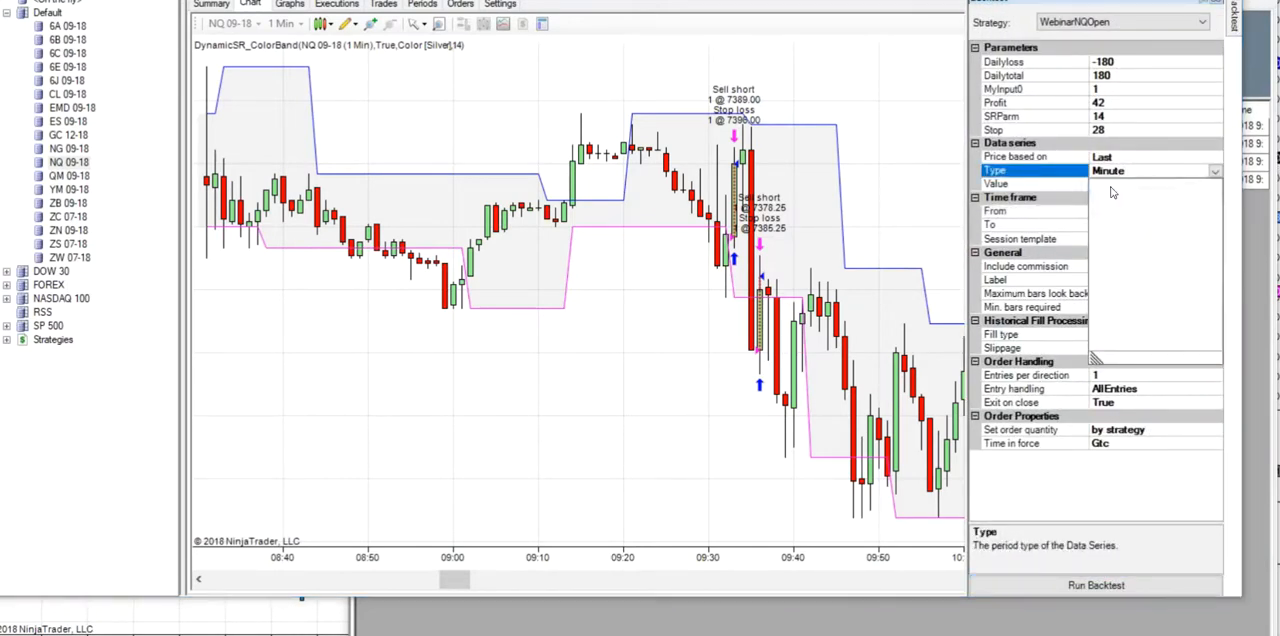
pyautogui.click(1024, 588)
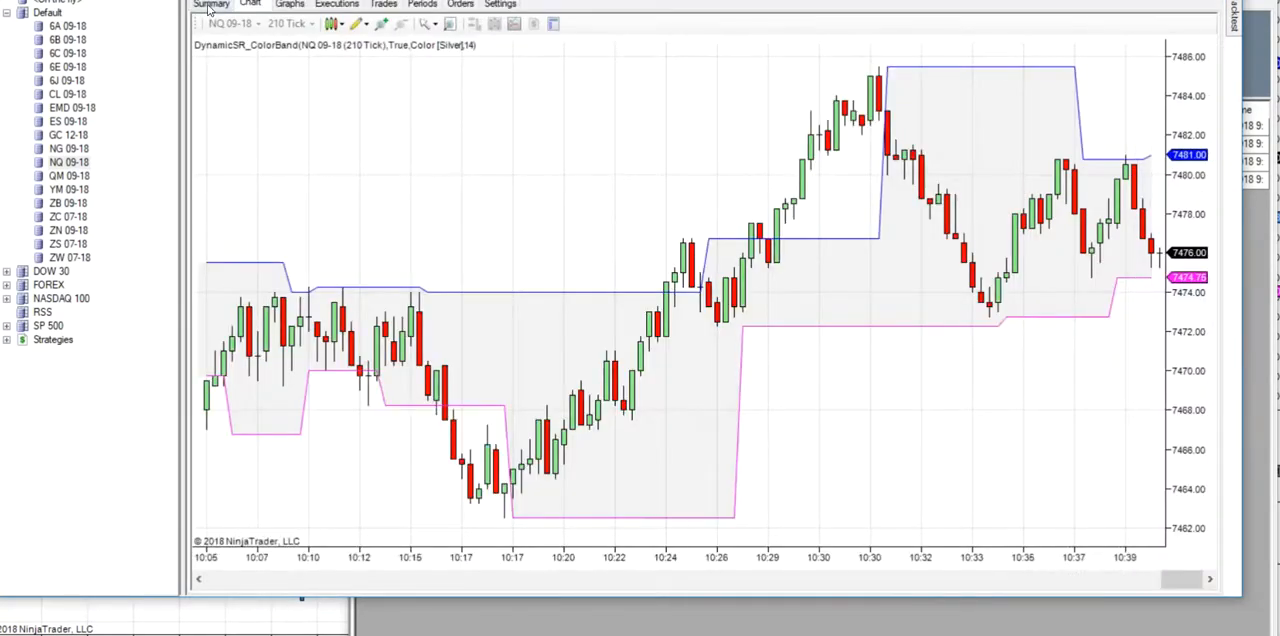
pyautogui.click(211, 5)
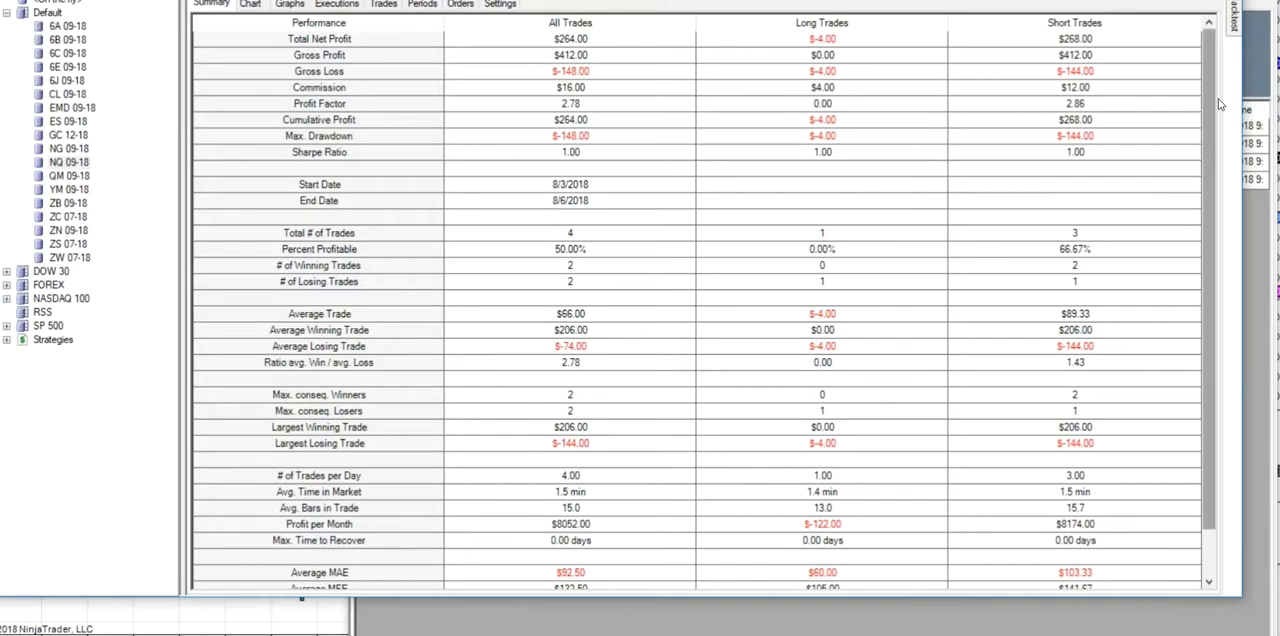
pyautogui.moveTo(1237, 22)
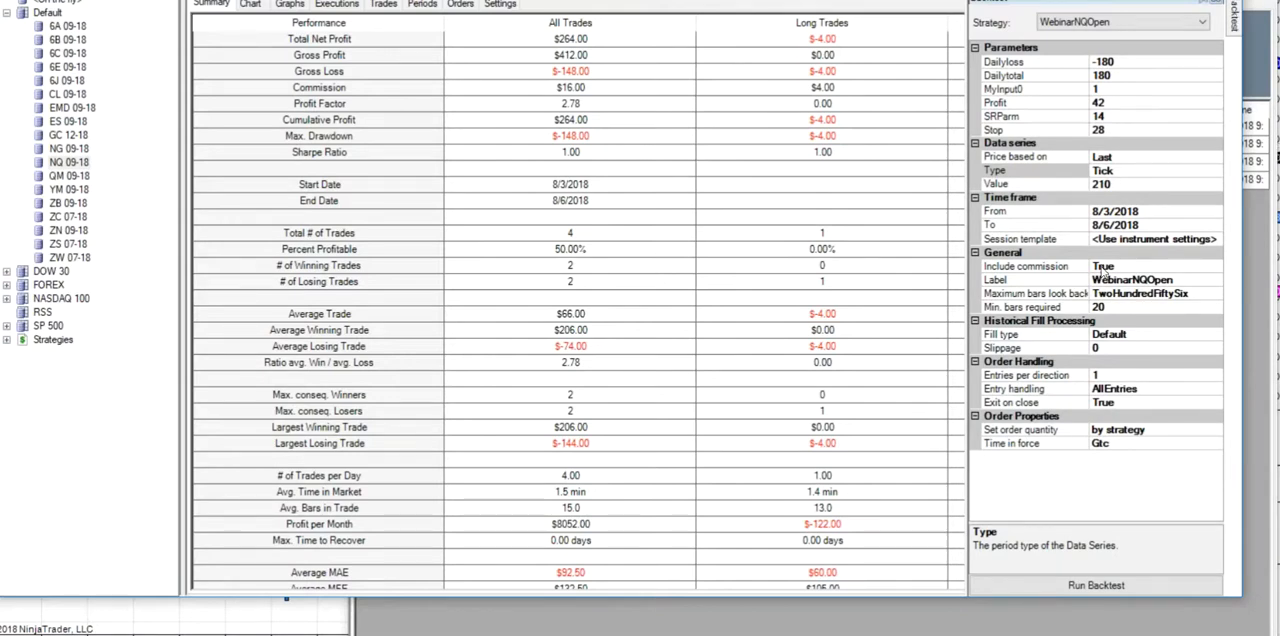
pyautogui.click(860, 464)
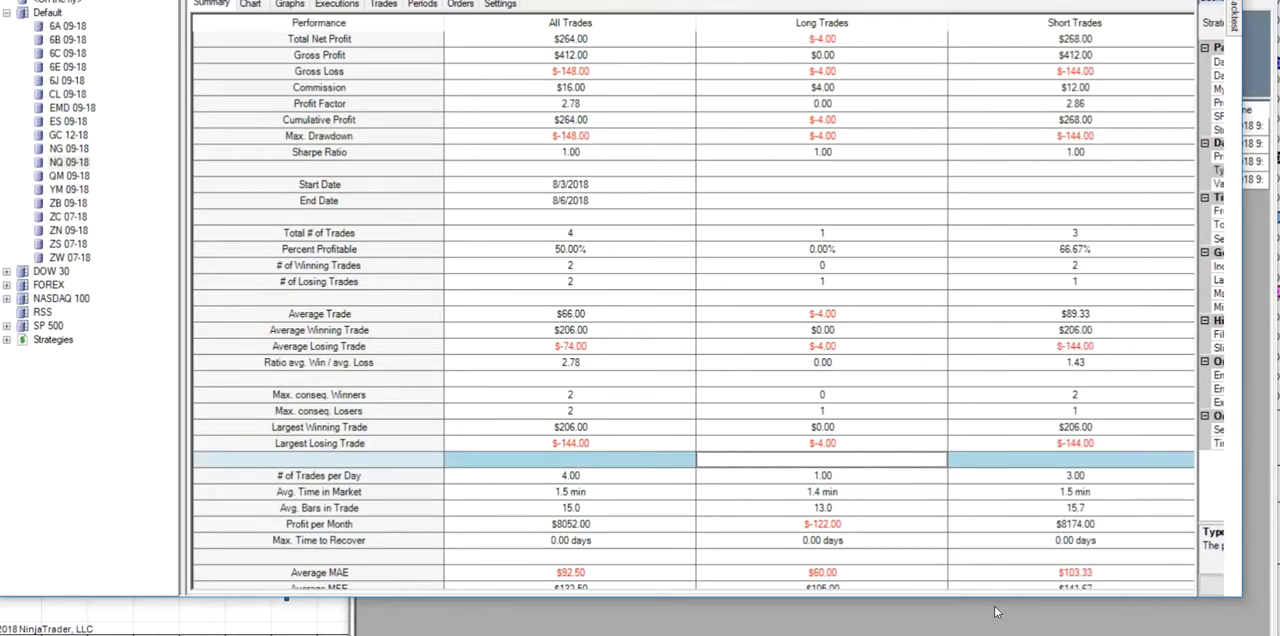
pyautogui.scroll(-1, 1205, 510)
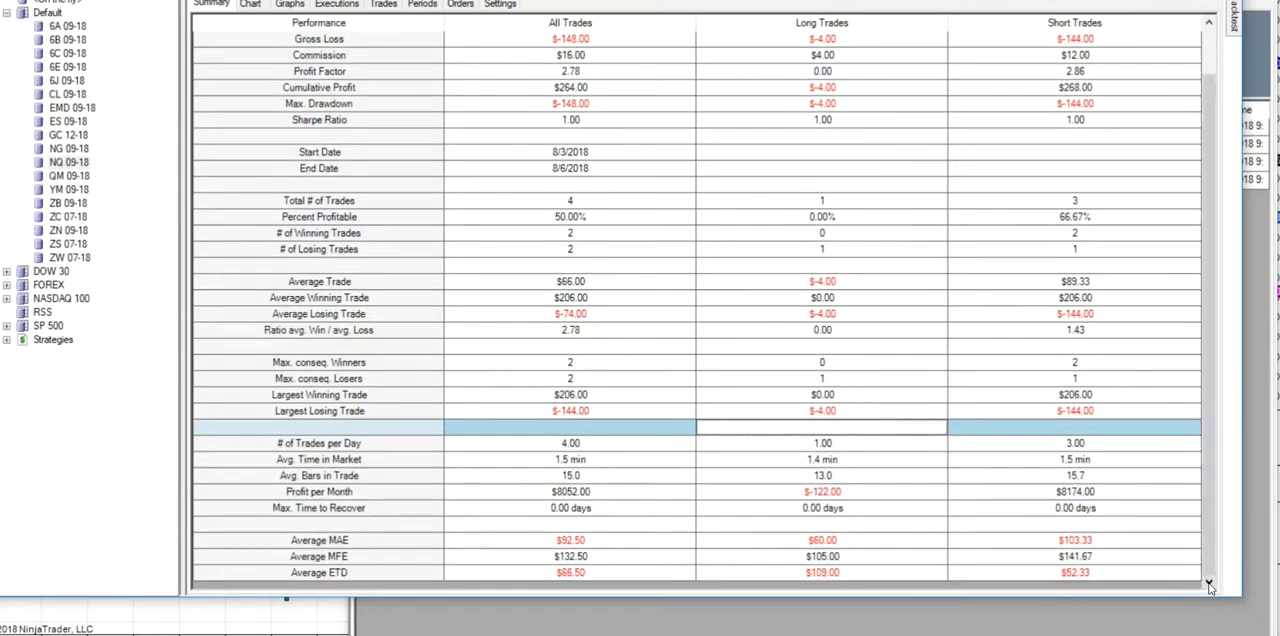
# - Examine the 8/3/2018 opening trades on the tick chart and in the list of trades
pyautogui.click(250, 4)
pyautogui.moveTo(1182, 580); pyautogui.dragTo(318, 564)
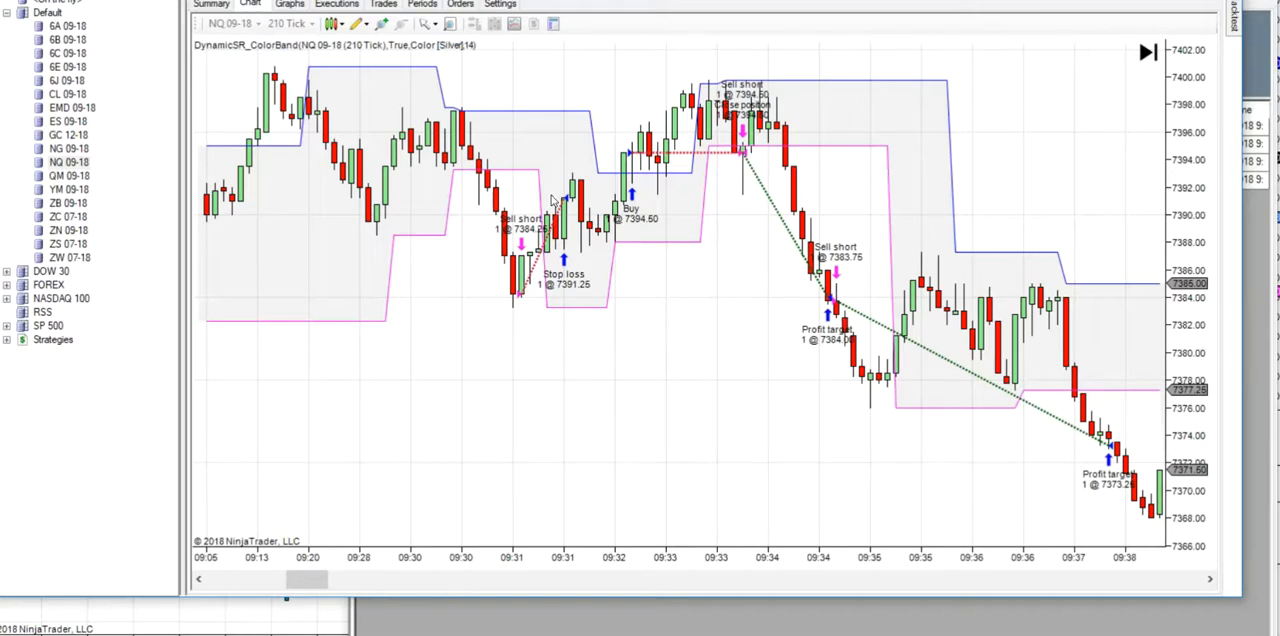
pyautogui.click(384, 4)
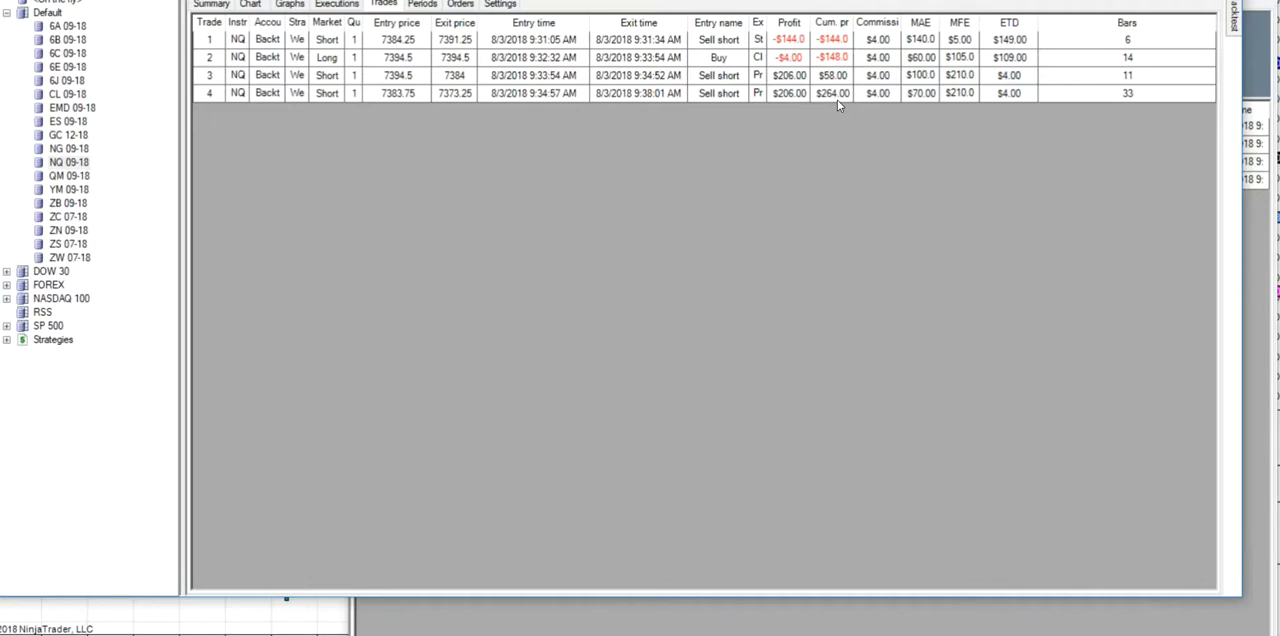
pyautogui.click(256, 5)
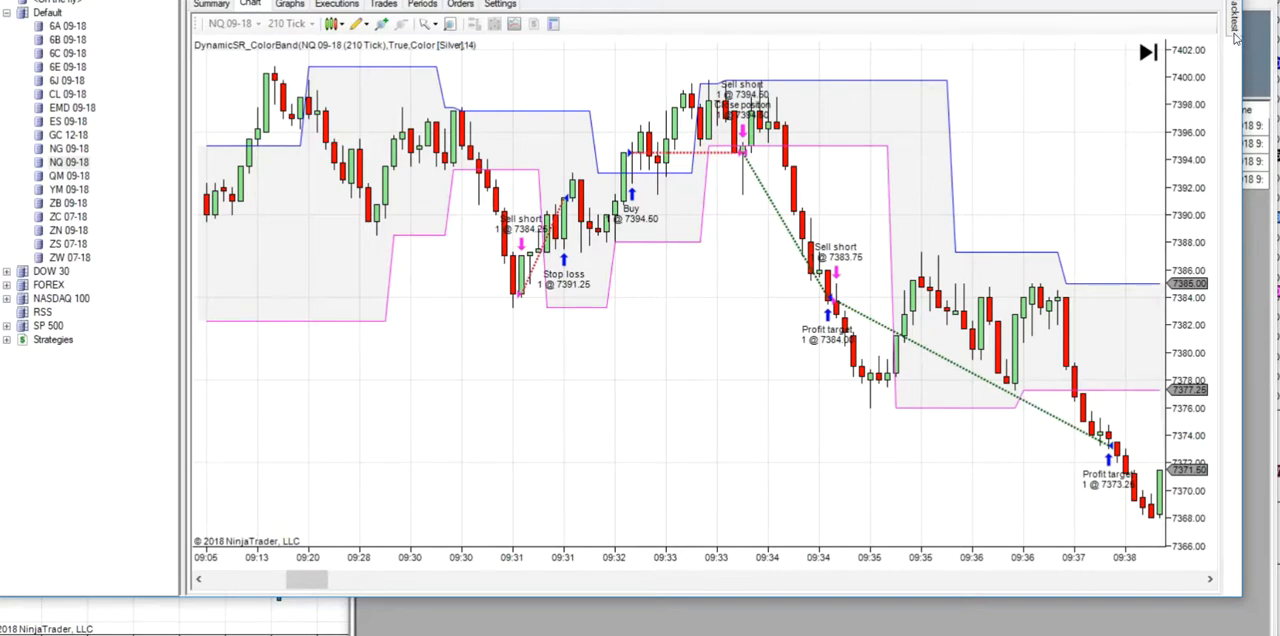
# - Rerun the tick-based backtest with the start date set to 8/6/2018 and locate its opening trade on the chart
pyautogui.moveTo(1236, 24)
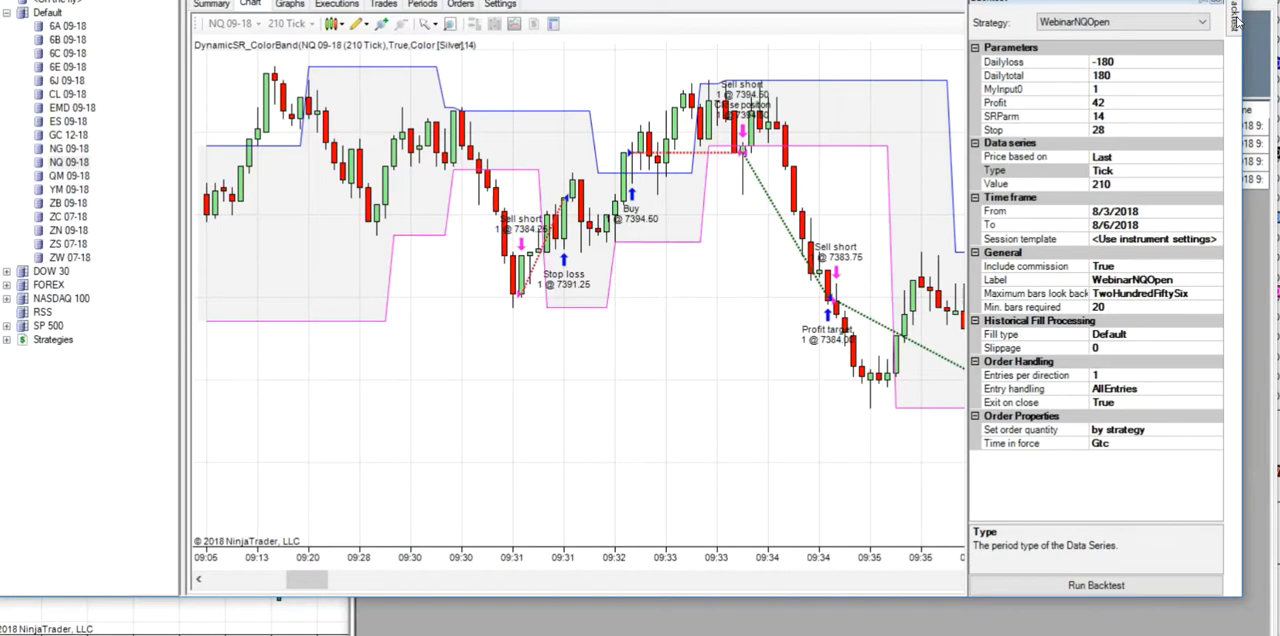
pyautogui.click(1216, 213)
pyautogui.click(1216, 213)
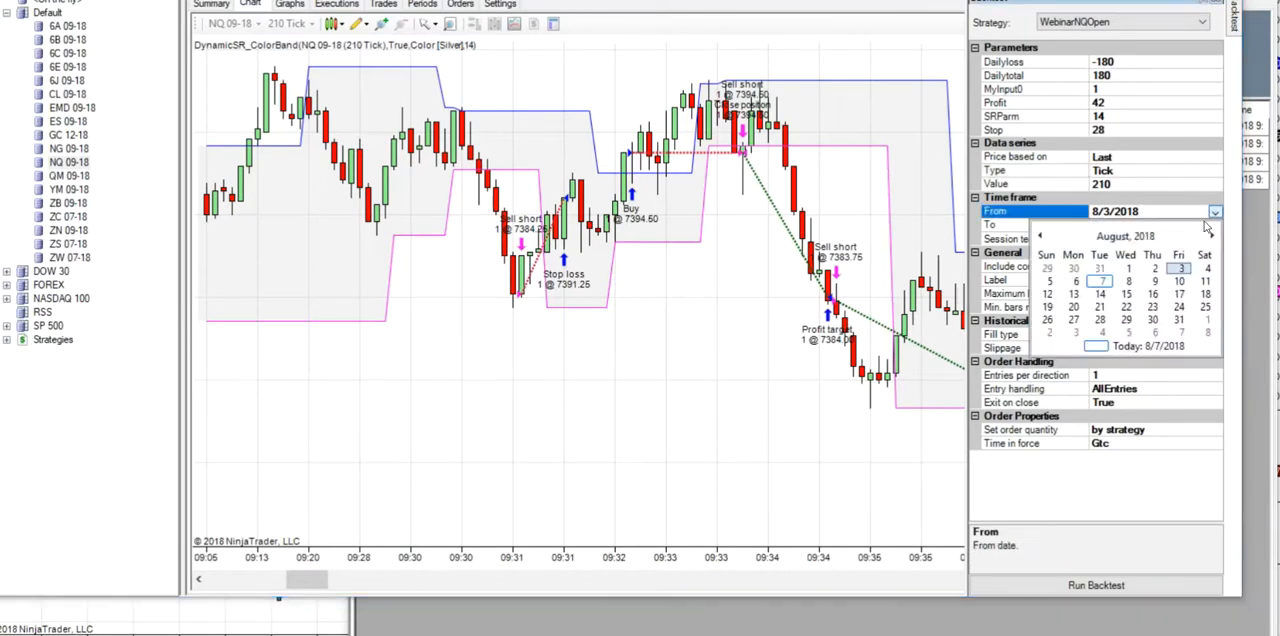
pyautogui.click(1076, 287)
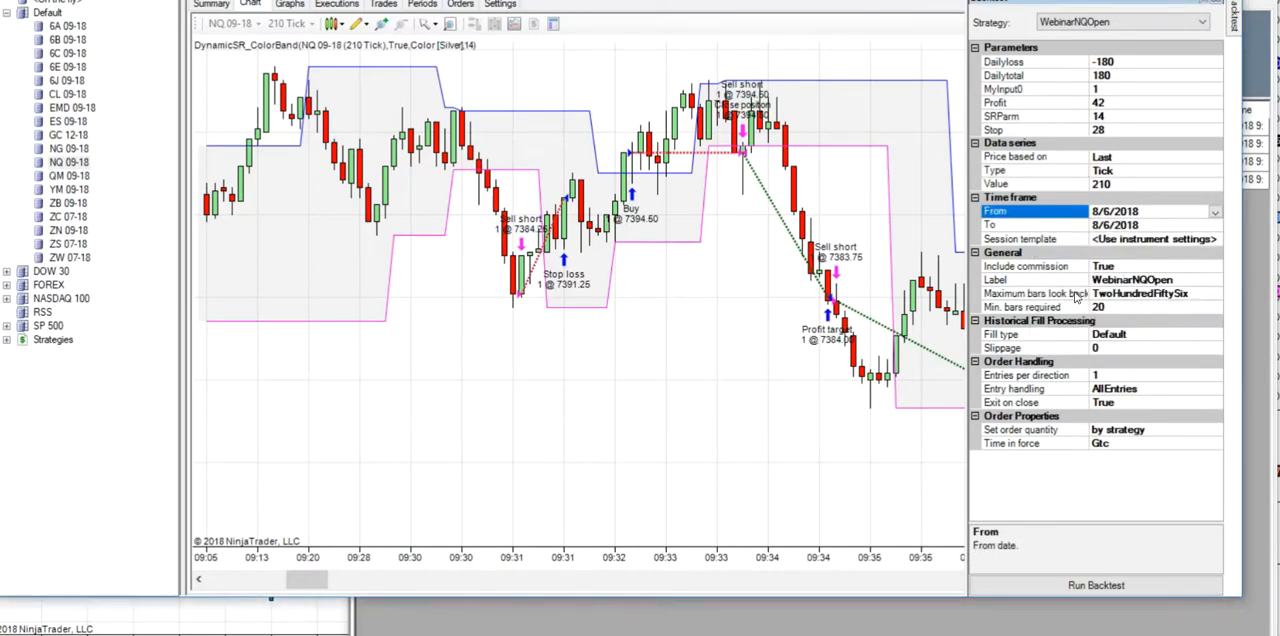
pyautogui.click(1071, 568)
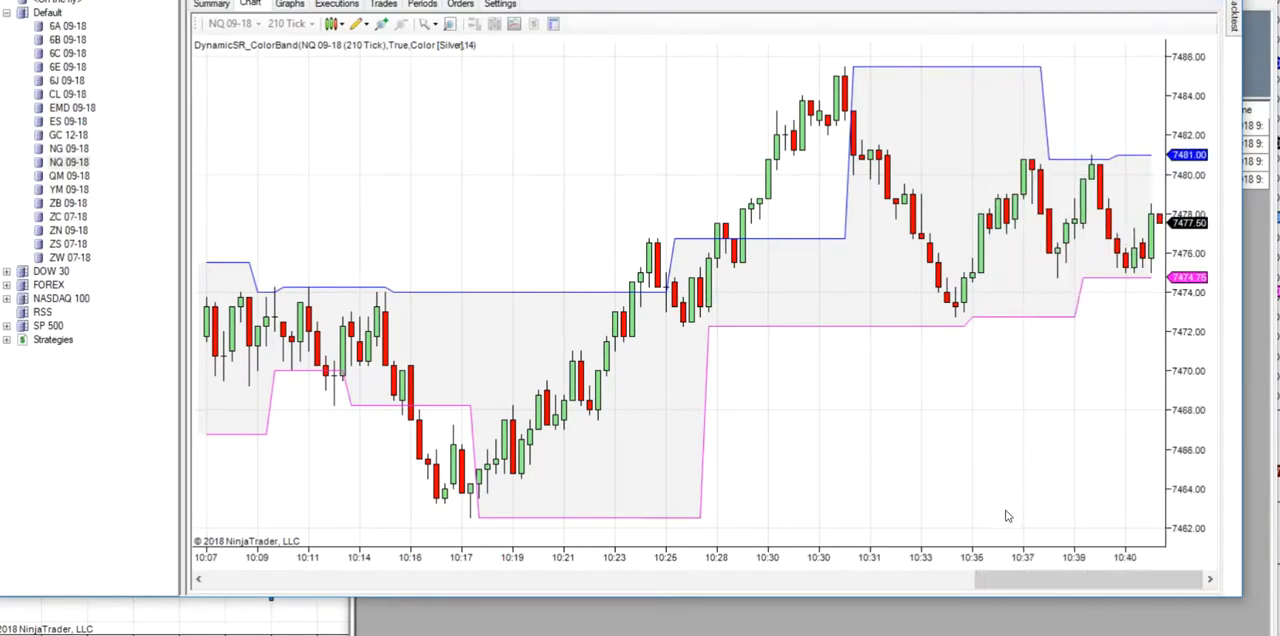
pyautogui.moveTo(1030, 584); pyautogui.dragTo(489, 590)
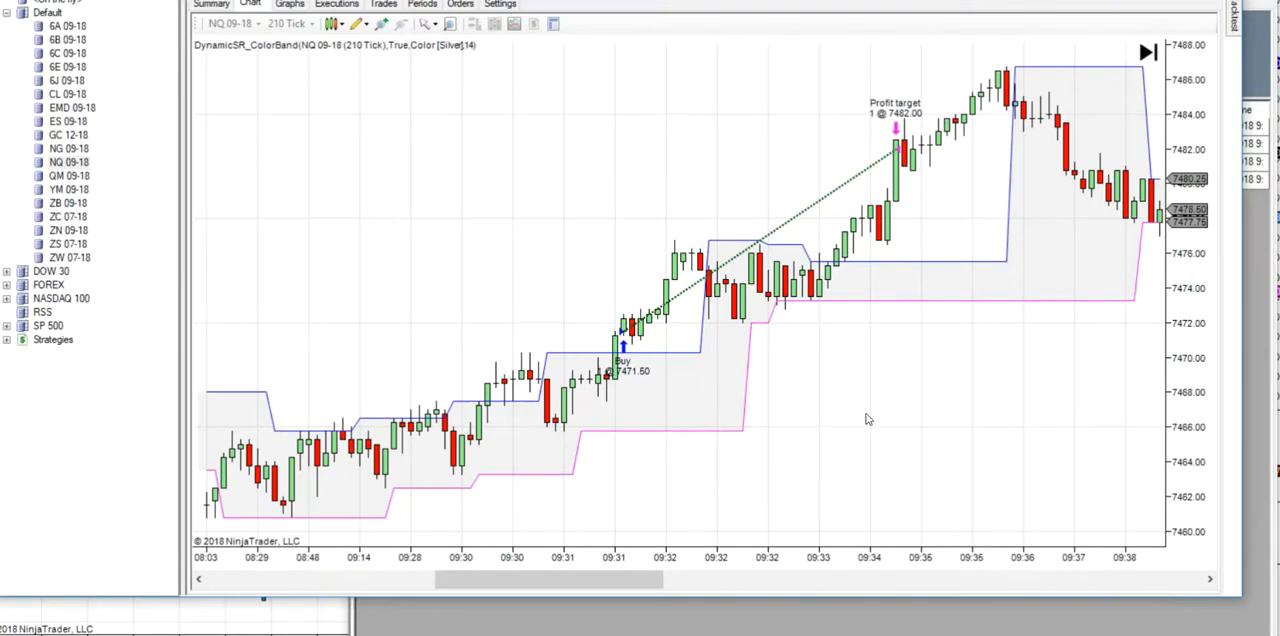
# - Return the backtest's data series to 1-minute bars and run the 8/6/2018 test again
pyautogui.moveTo(1234, 18)
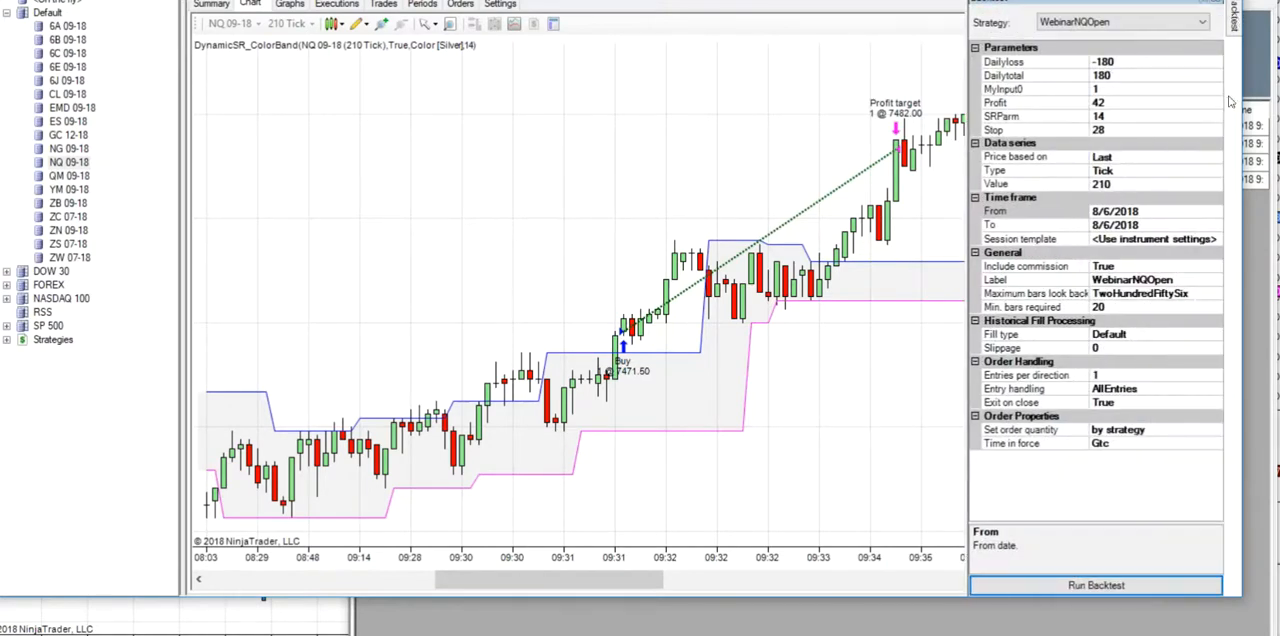
pyautogui.click(1216, 172)
pyautogui.click(1214, 171)
pyautogui.click(1118, 240)
pyautogui.click(1046, 588)
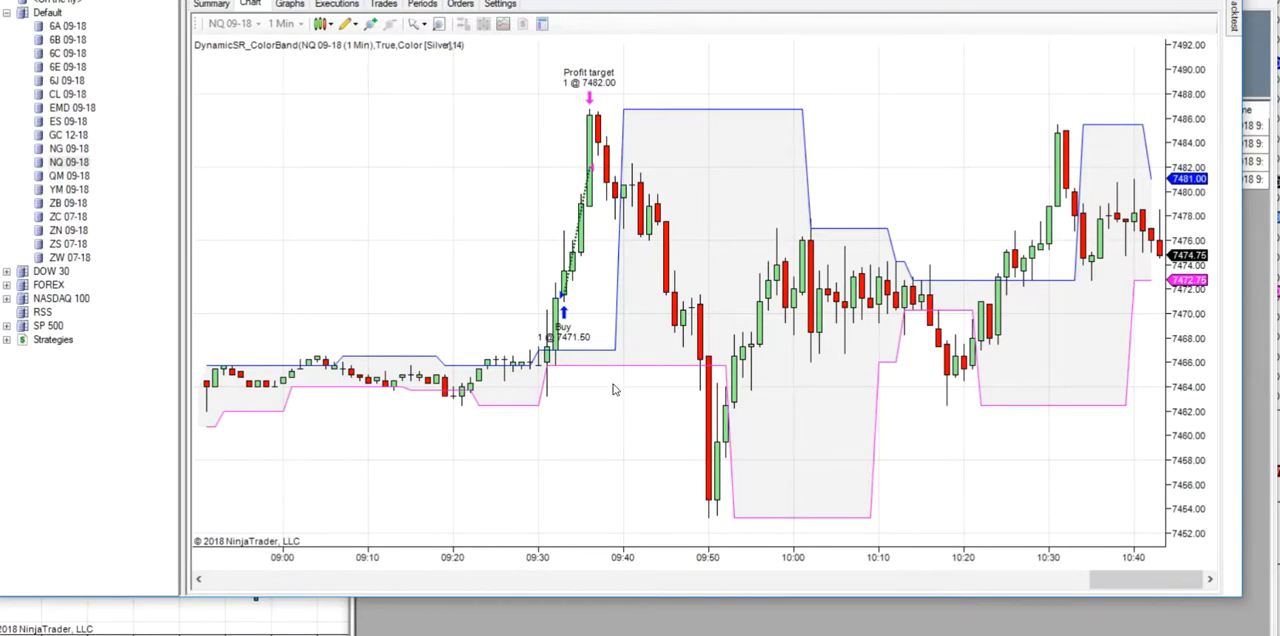
# - Run the WebinarNQOpen backtest on the whole Default instrument list with 1-minute bars for 8/6/2018
pyautogui.click(54, 15)
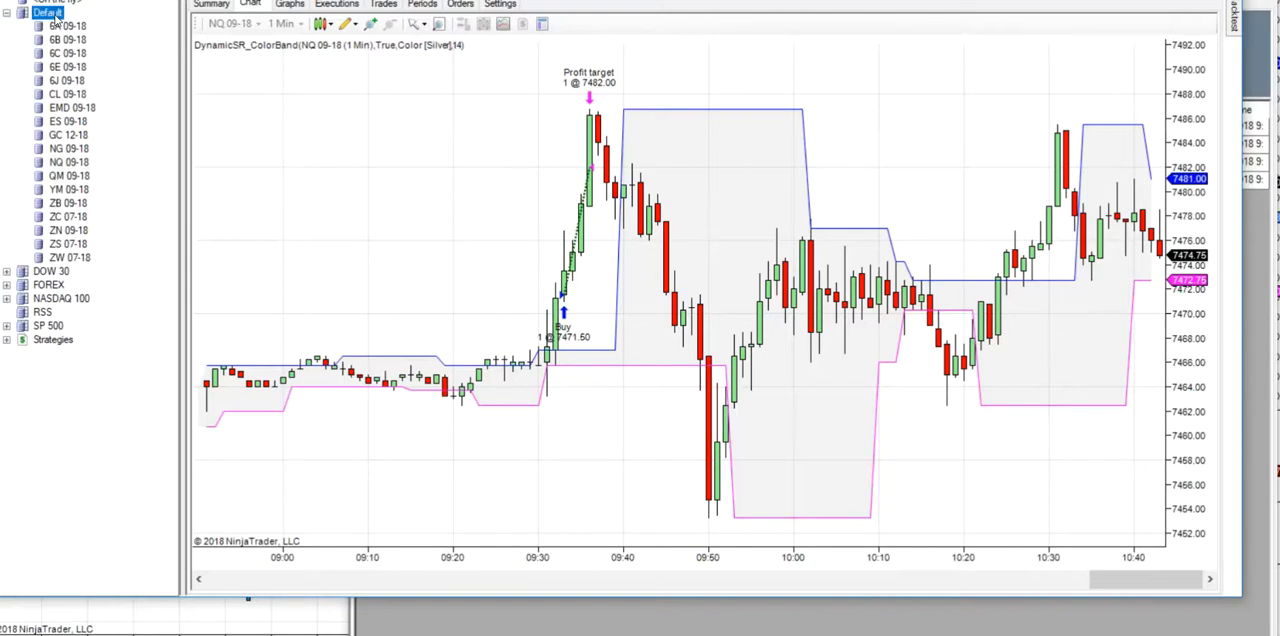
pyautogui.rightClick(56, 18)
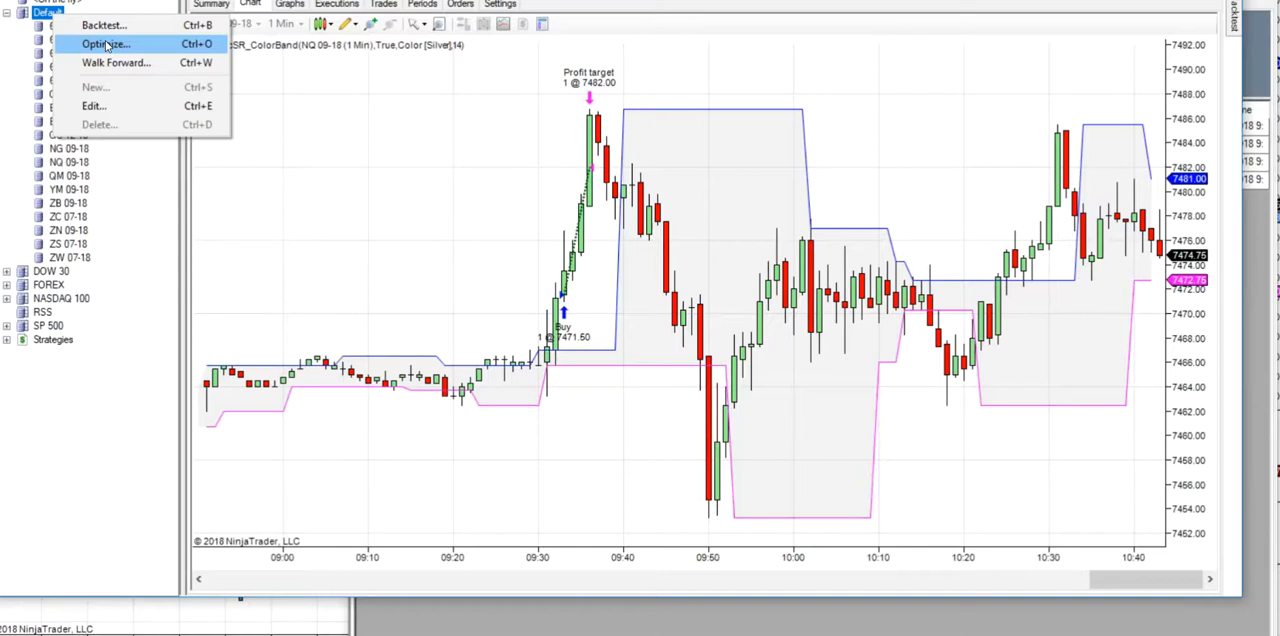
pyautogui.click(103, 25)
pyautogui.click(733, 284)
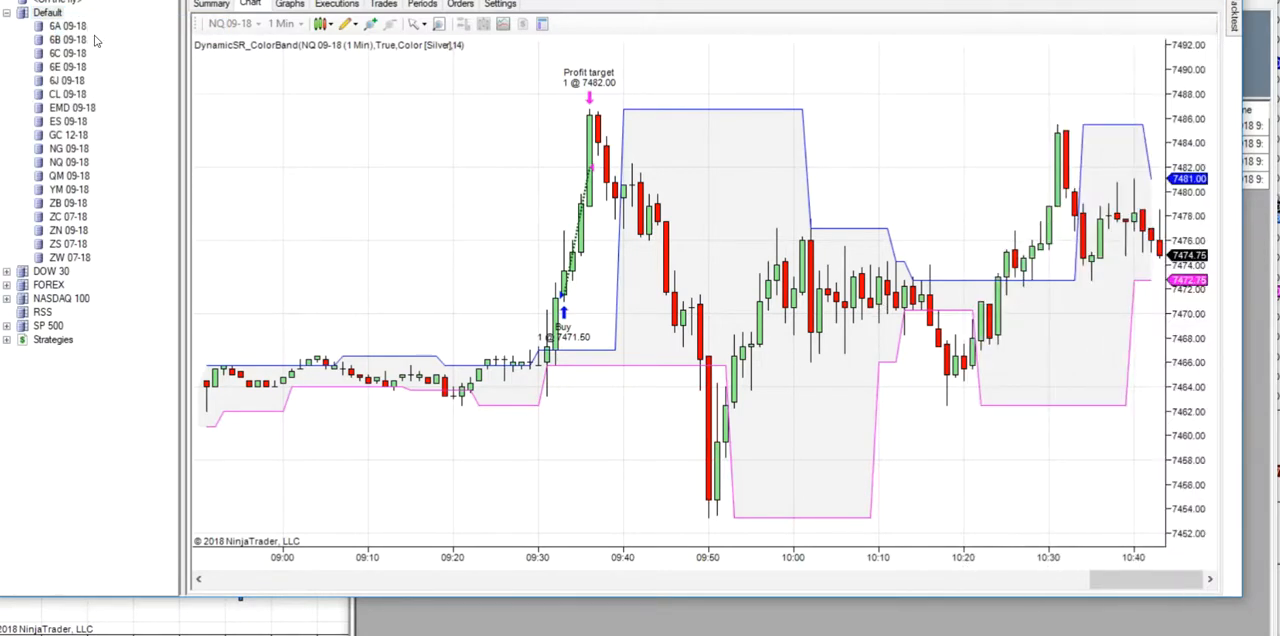
pyautogui.rightClick(48, 16)
pyautogui.click(90, 25)
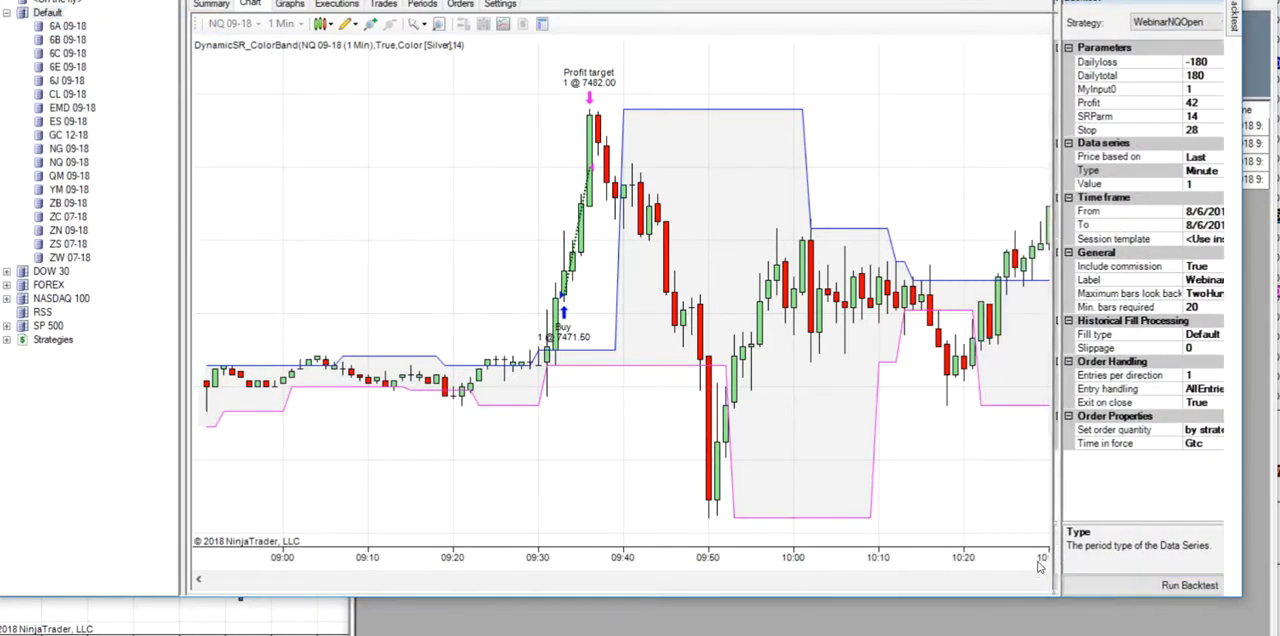
pyautogui.moveTo(1238, 17)
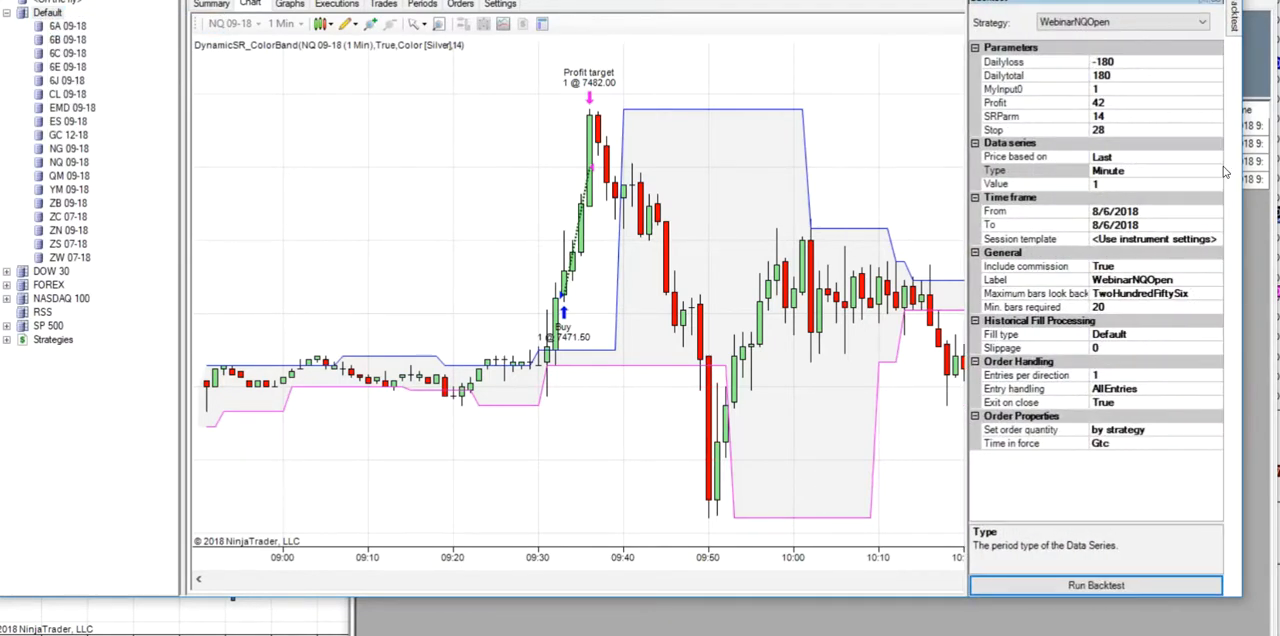
pyautogui.click(1110, 586)
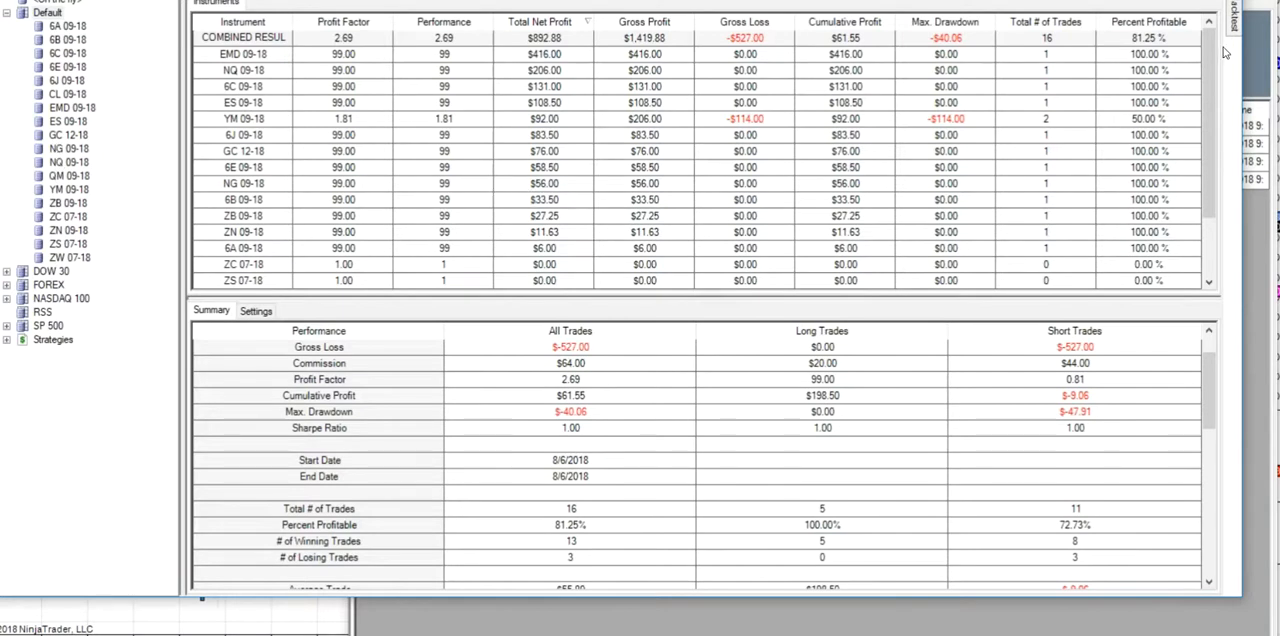
# - Examine the per-instrument backtest results and compare the opening trades on the EMD 09-18 and NQ 09-18 charts
pyautogui.moveTo(1233, 50)
pyautogui.click(1238, 20)
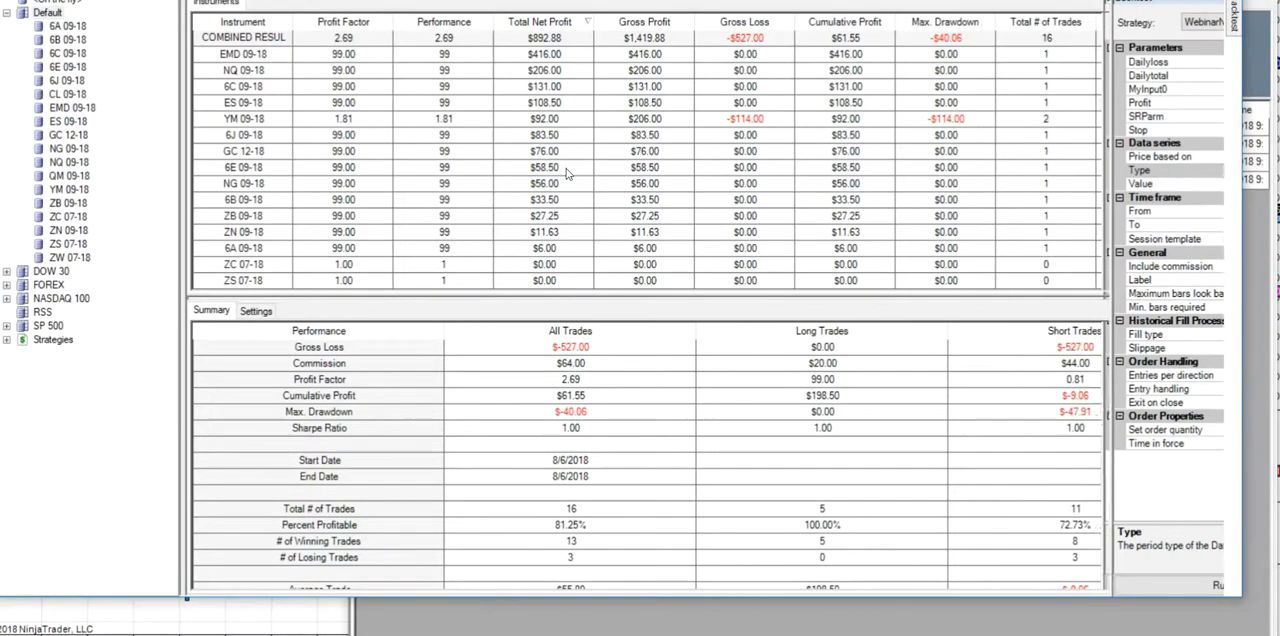
pyautogui.click(555, 58)
pyautogui.click(252, 312)
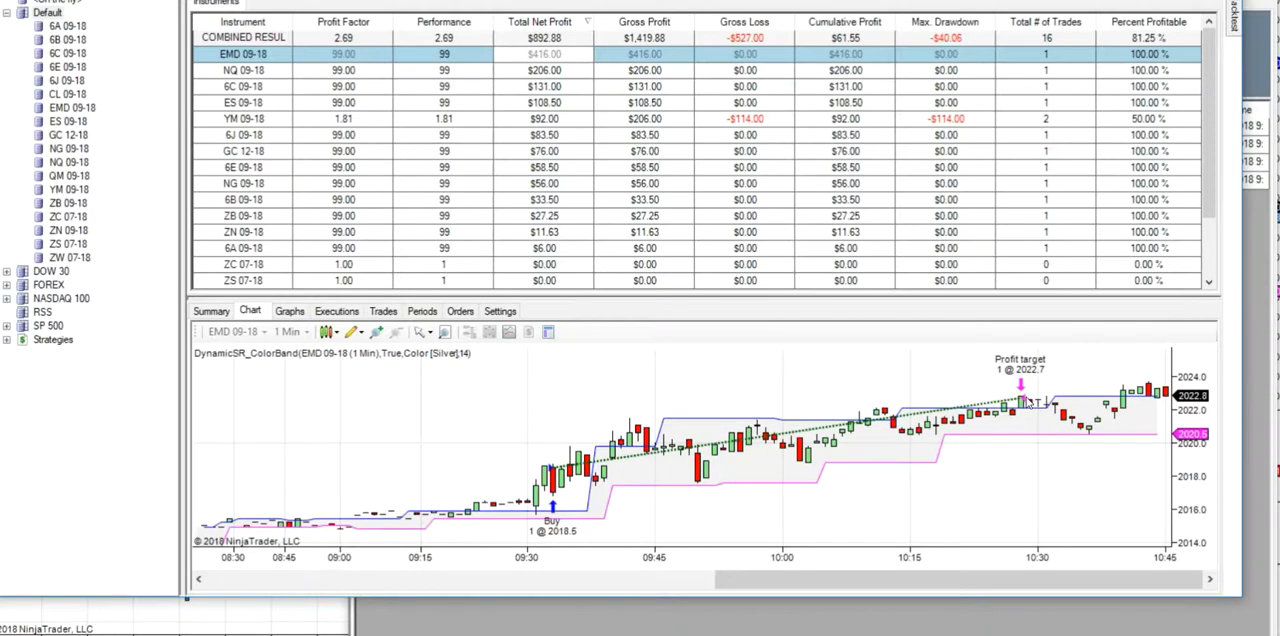
pyautogui.click(555, 72)
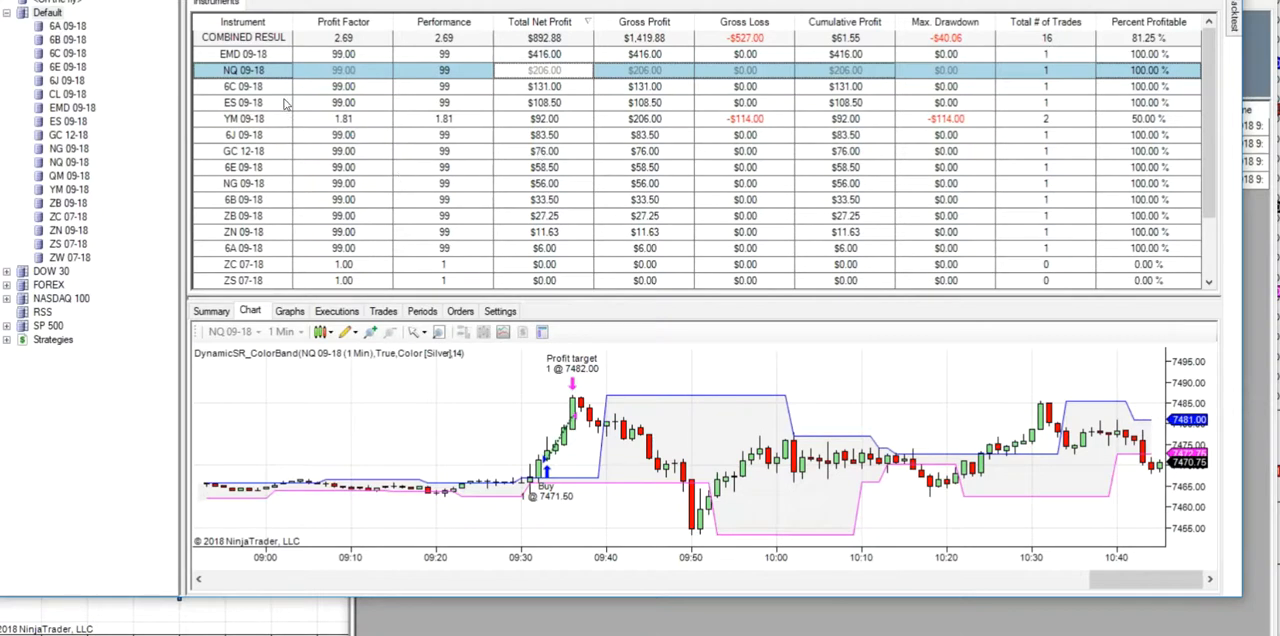
pyautogui.click(268, 55)
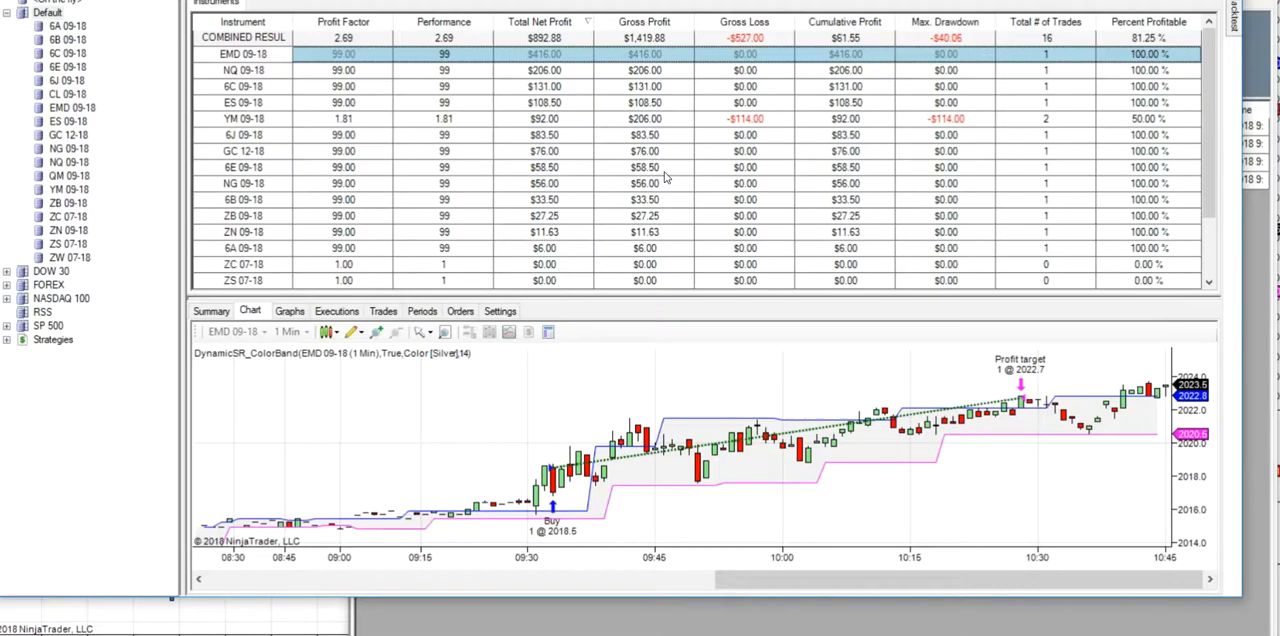
pyautogui.moveTo(1236, 28)
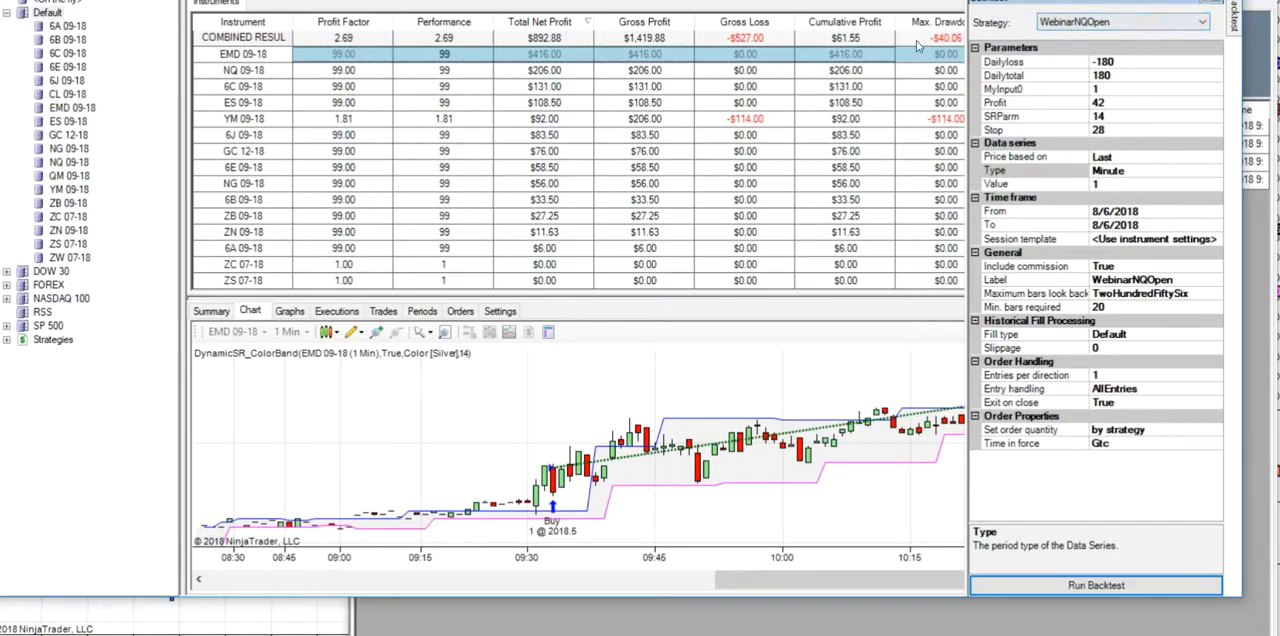
pyautogui.click(487, 391)
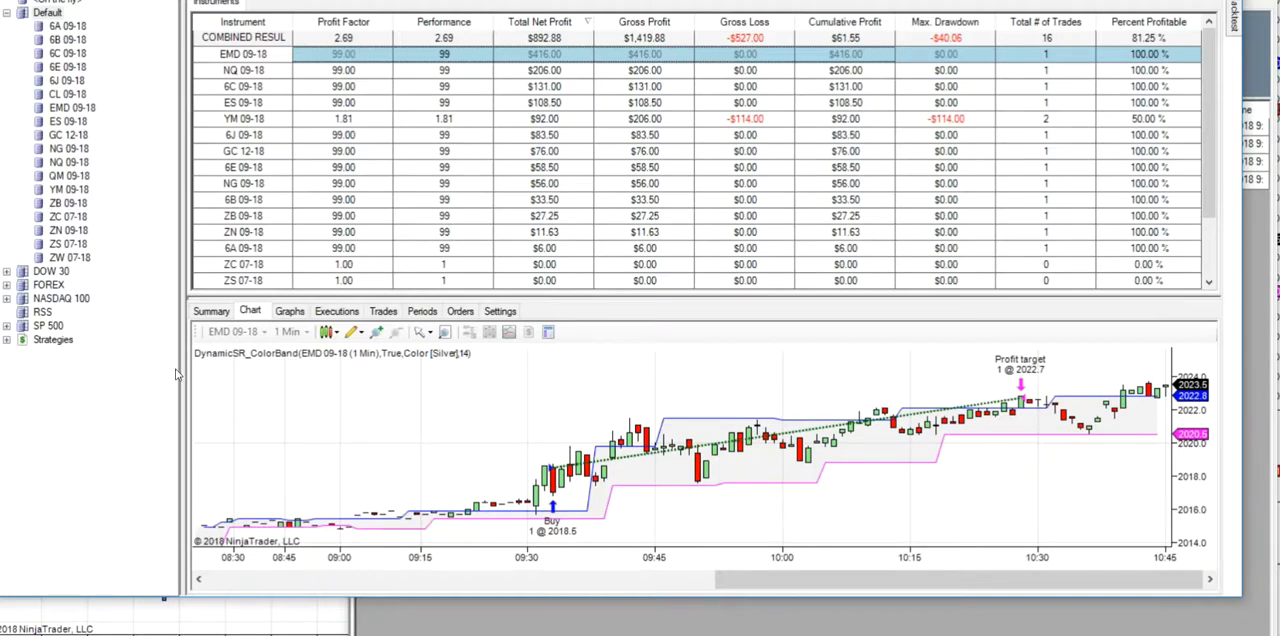
# - Open the WebinarNQOpen strategy for editing and advance through its user defined inputs to Conditions and Actions
pyautogui.click(6, 341)
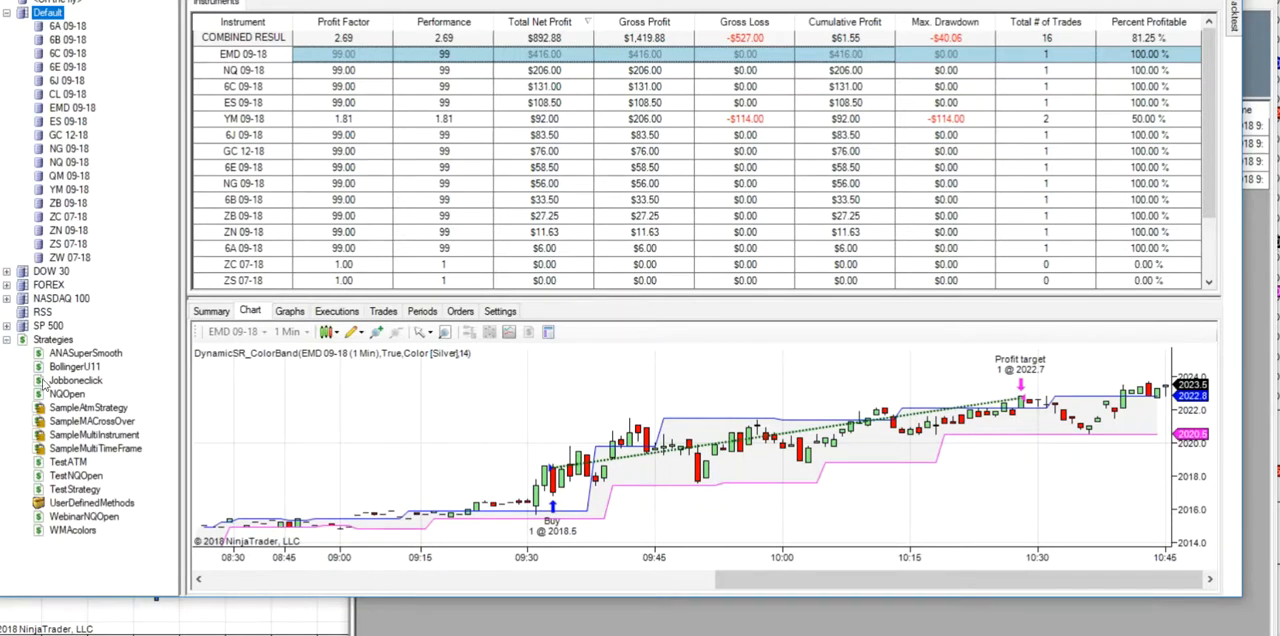
pyautogui.click(84, 517)
pyautogui.doubleClick(84, 517)
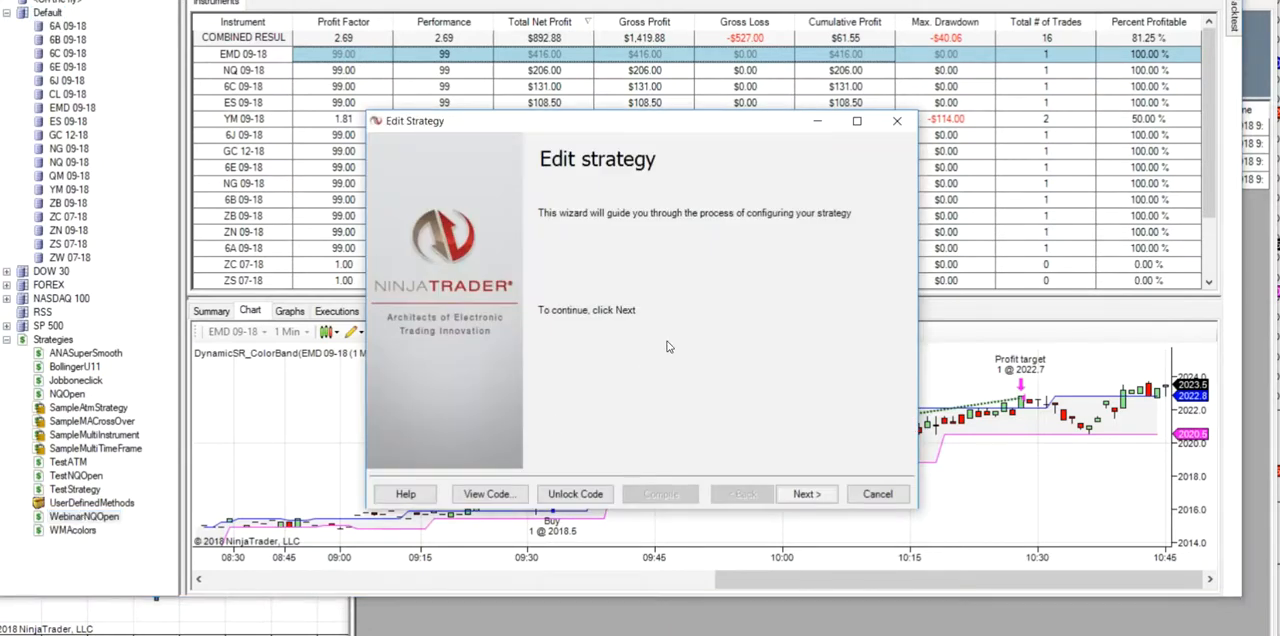
pyautogui.click(807, 496)
pyautogui.click(807, 494)
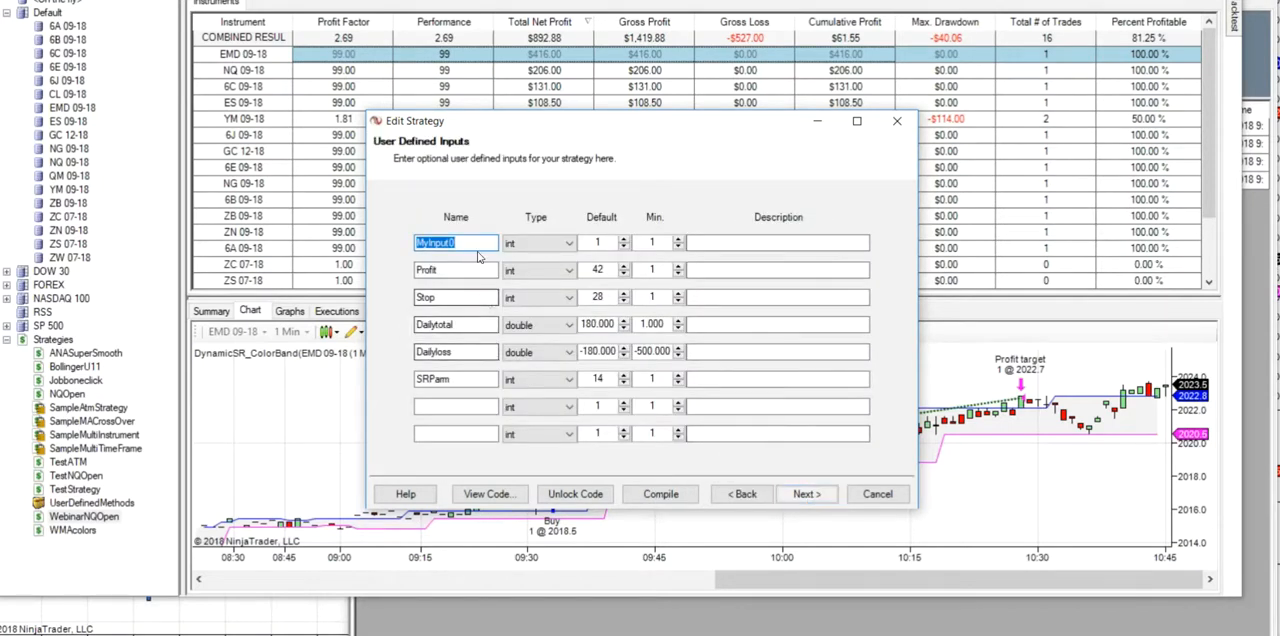
pyautogui.click(805, 496)
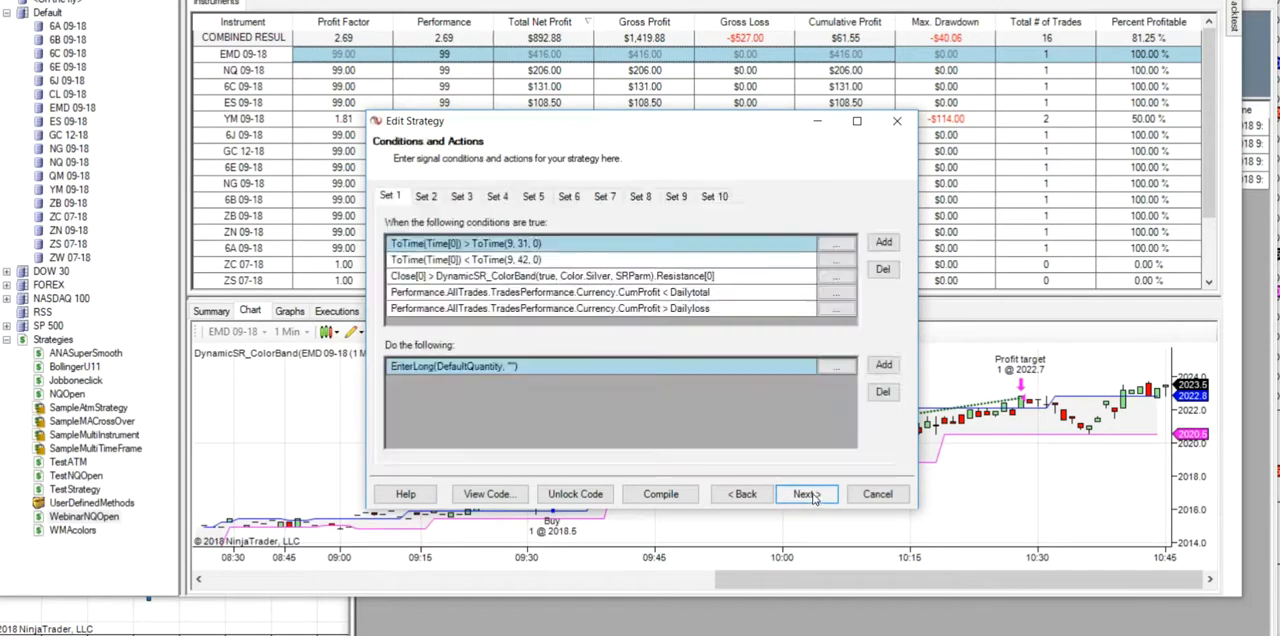
# - Review the conditions and entry actions in Sets 1 to 4 of the strategy
pyautogui.click(426, 197)
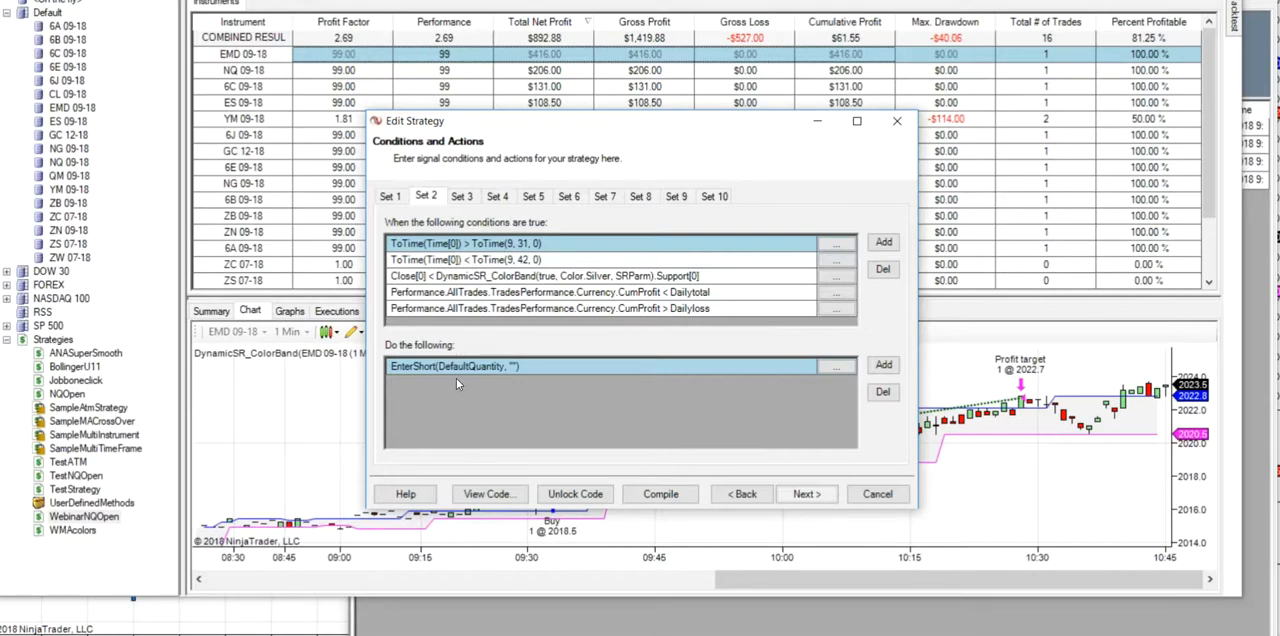
pyautogui.click(397, 197)
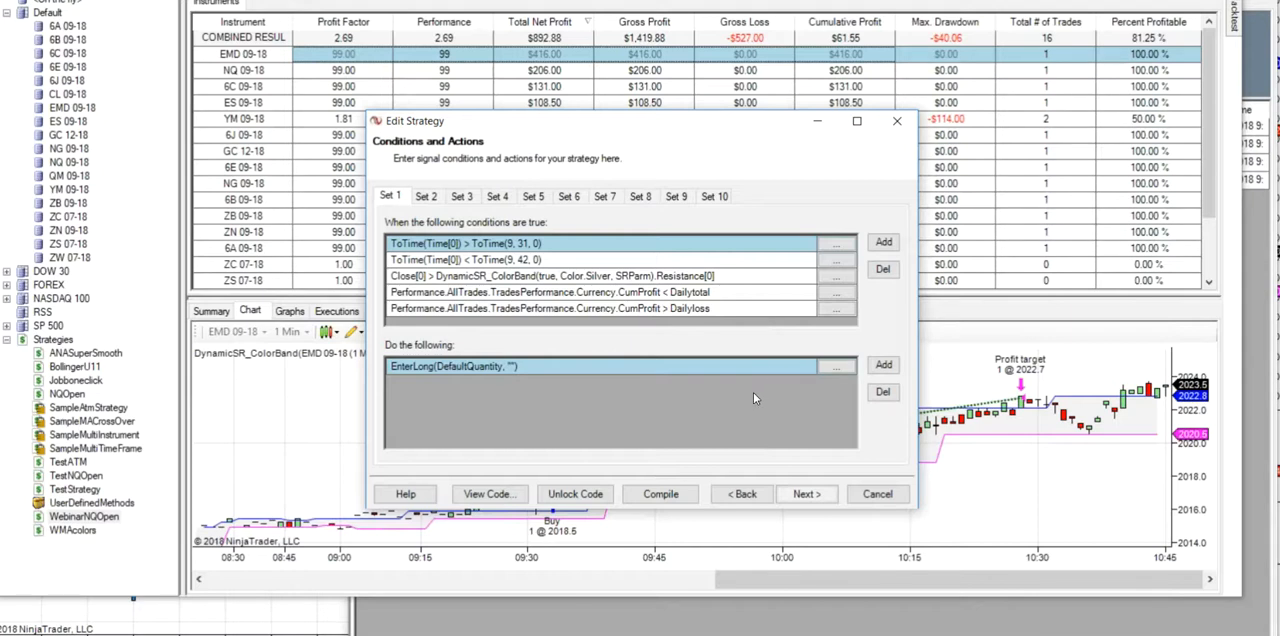
pyautogui.click(466, 198)
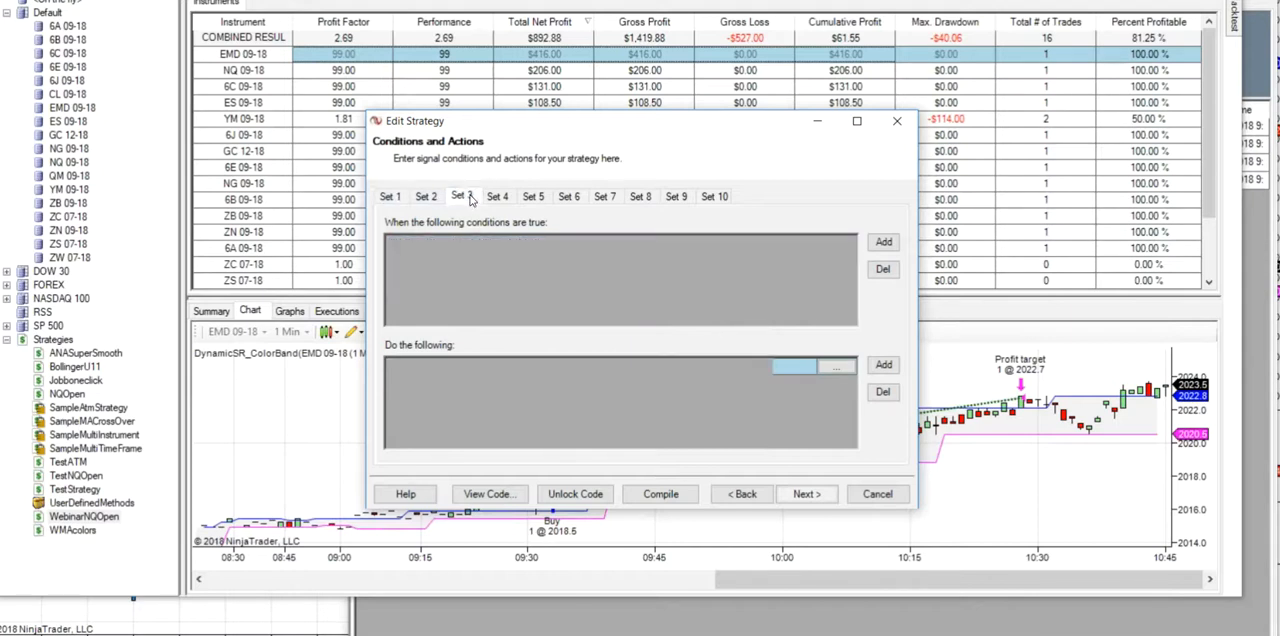
pyautogui.click(496, 200)
# - Add an action to the long-entry Set 1 that sets user variable Variable0 to 1
pyautogui.click(394, 196)
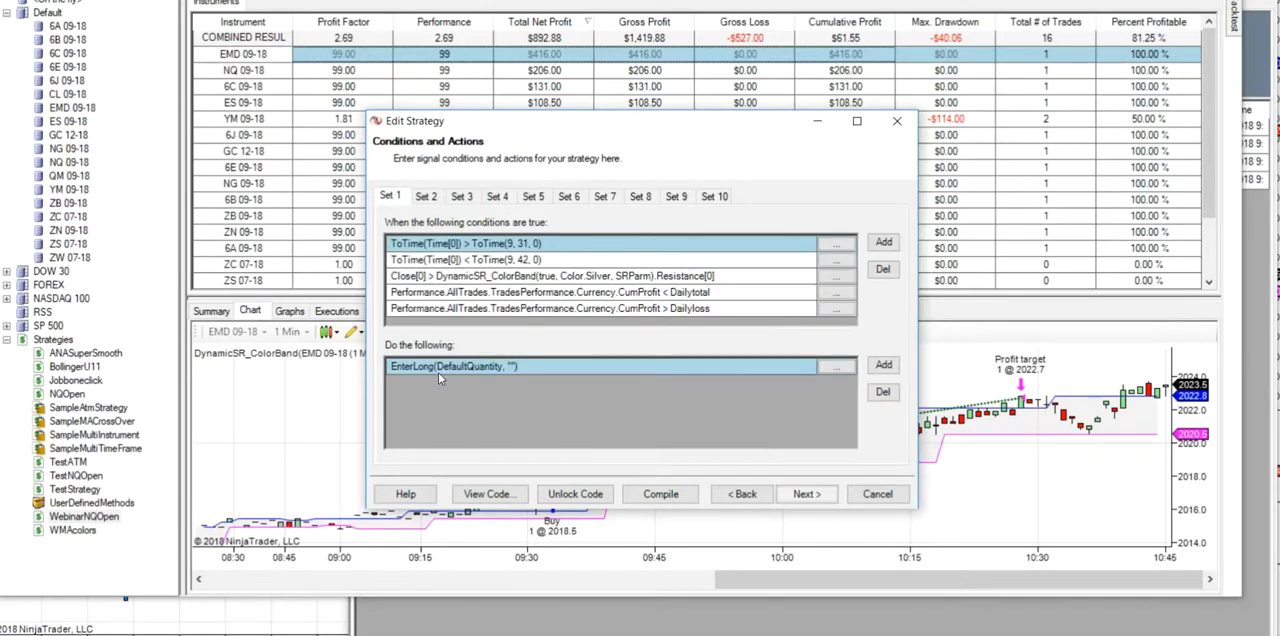
pyautogui.click(884, 366)
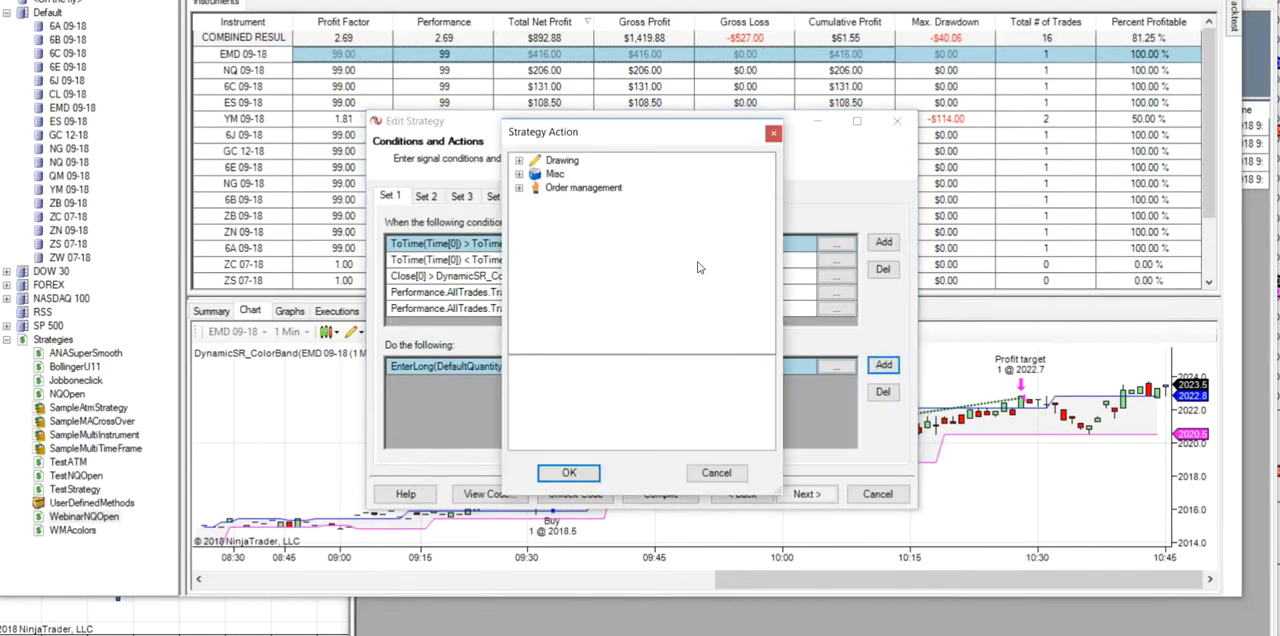
pyautogui.click(519, 174)
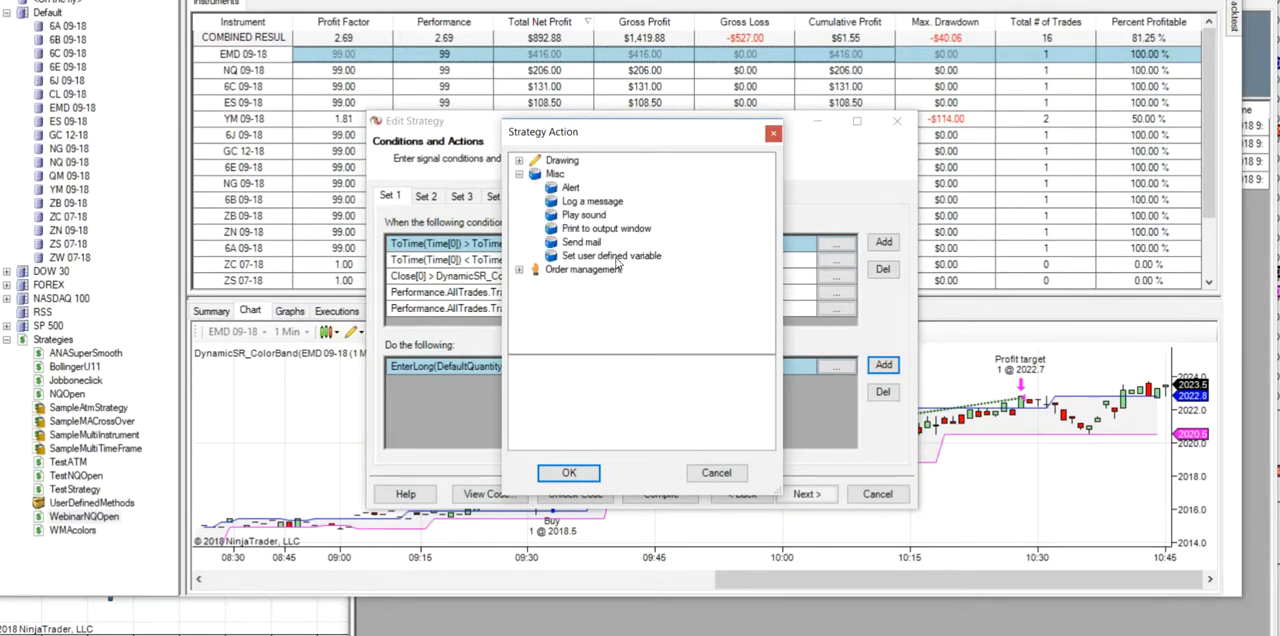
pyautogui.click(615, 257)
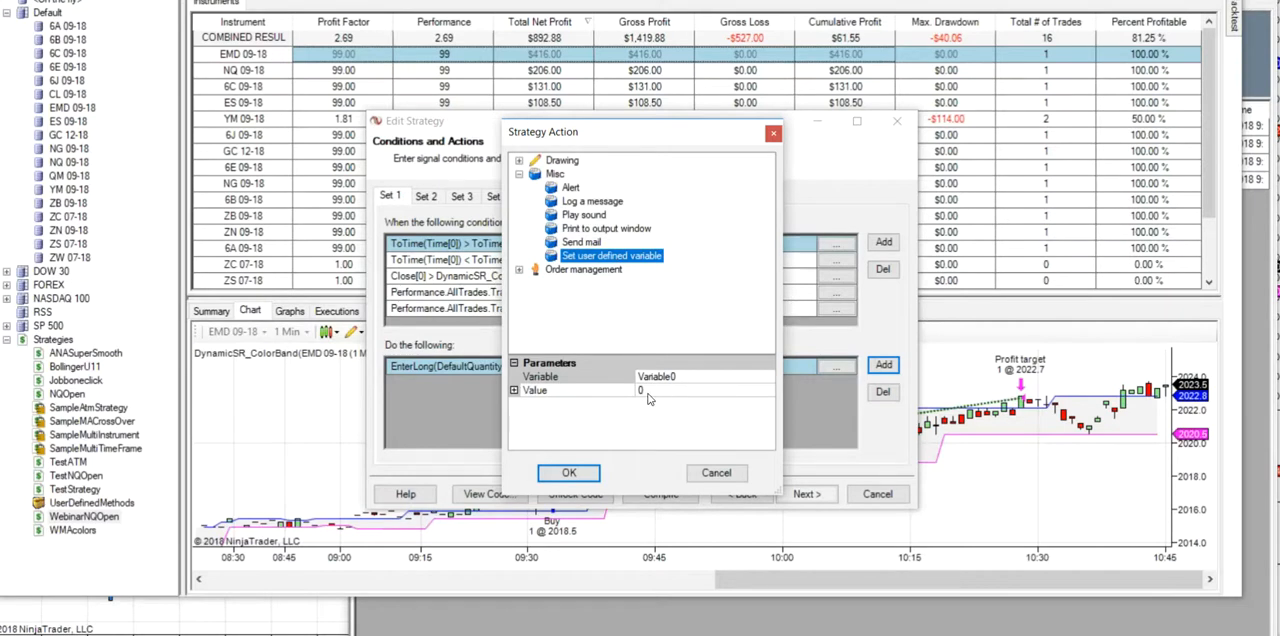
pyautogui.click(647, 392)
pyautogui.write('1')
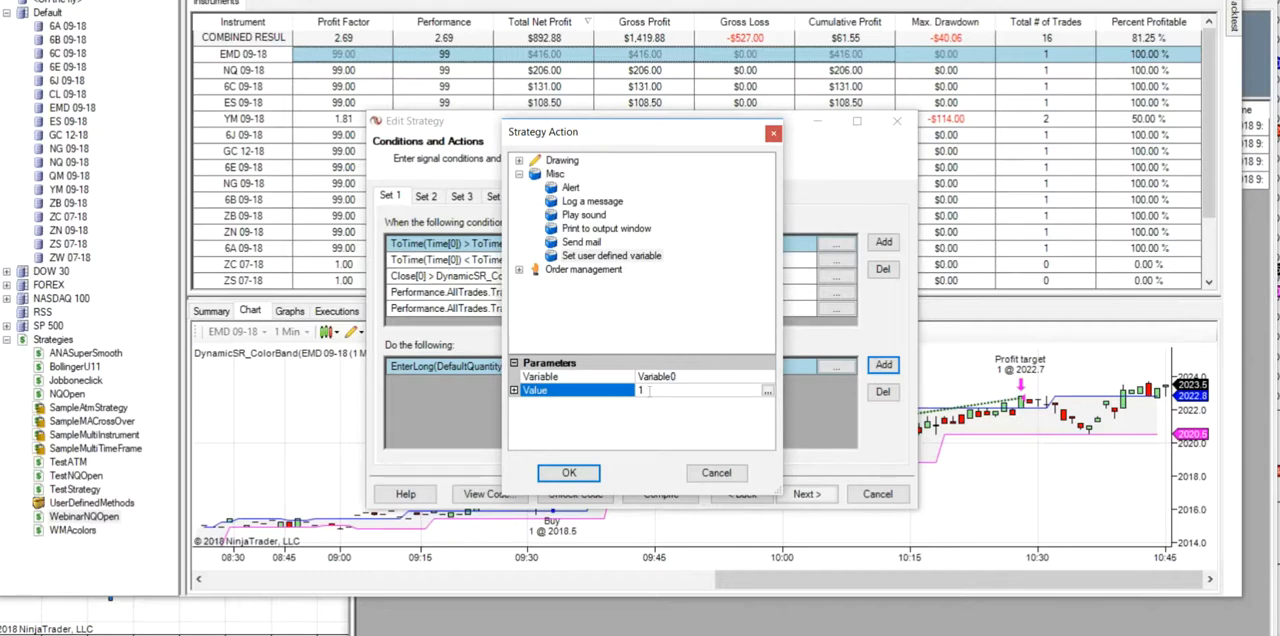
pyautogui.click(560, 474)
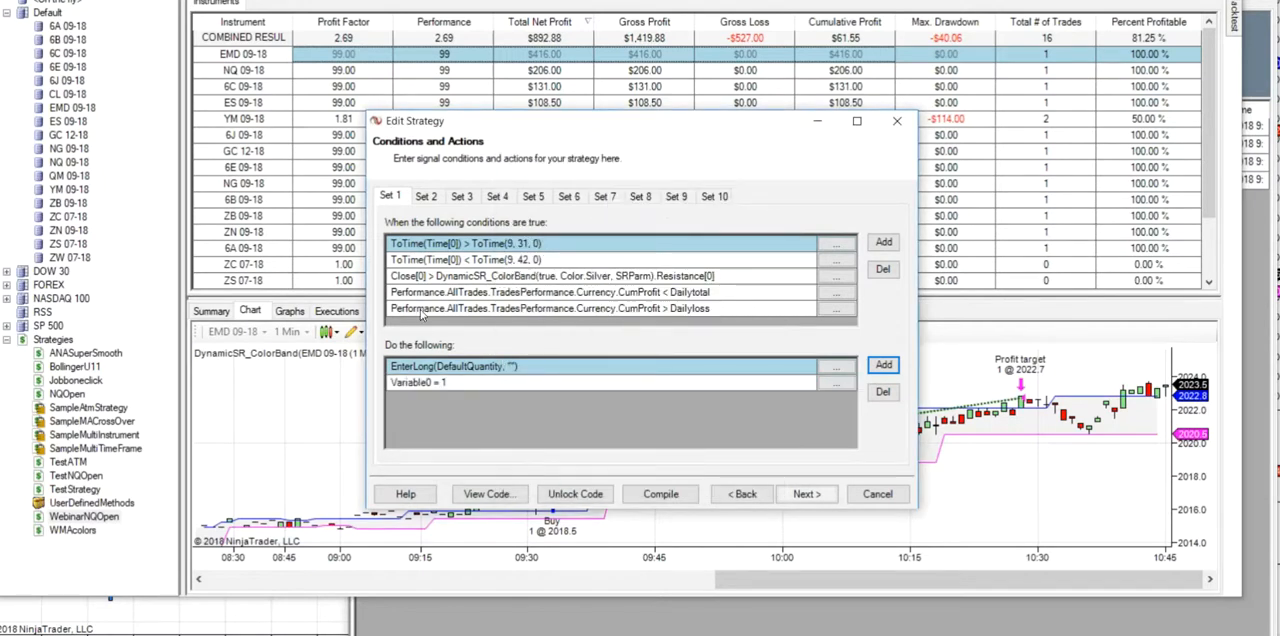
# - Add an action to the short-entry Set 2 that sets user variable Variable1 to 1
pyautogui.click(427, 199)
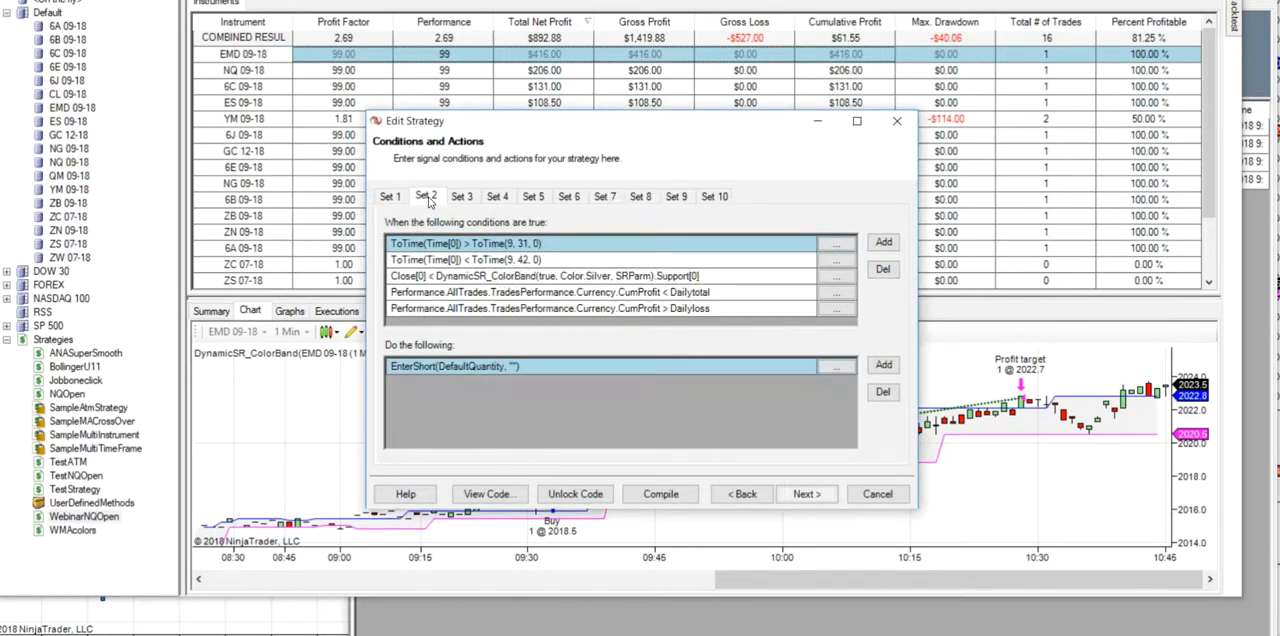
pyautogui.click(884, 365)
pyautogui.click(599, 258)
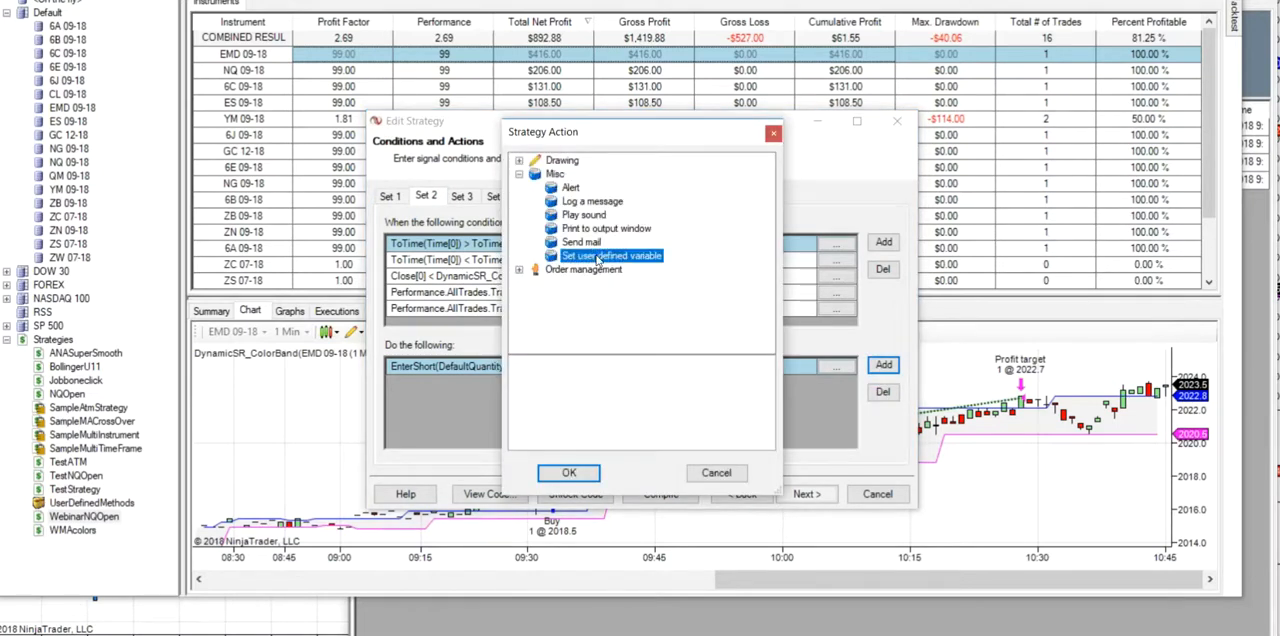
pyautogui.click(696, 376)
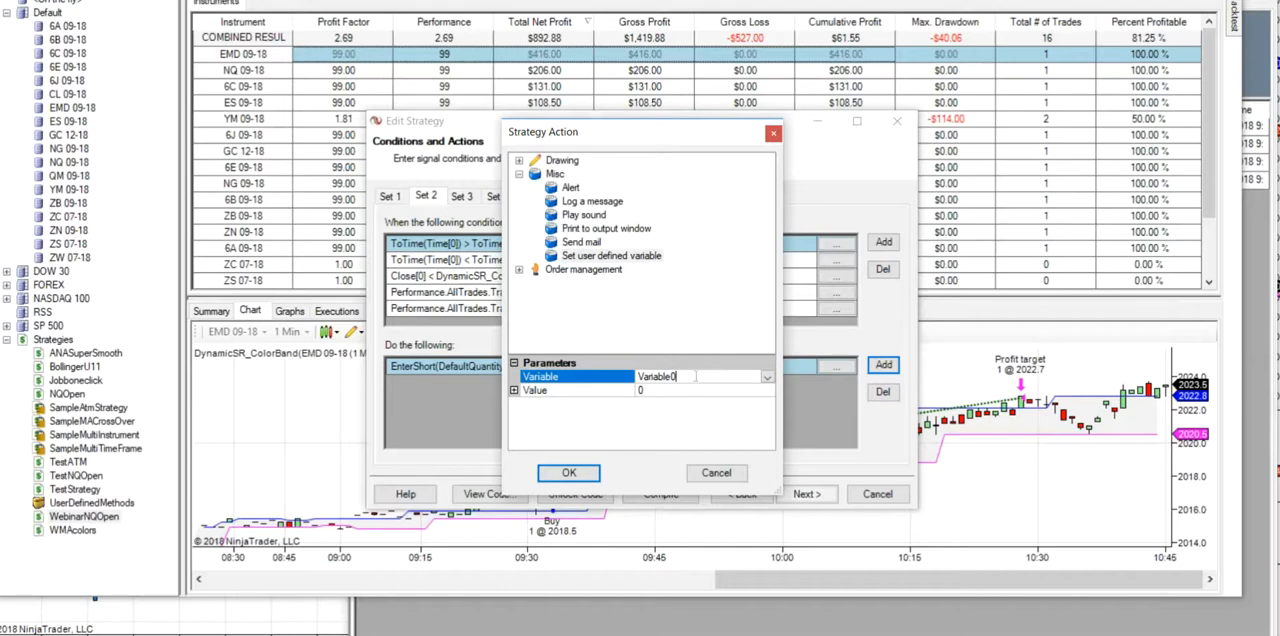
pyautogui.click(767, 377)
pyautogui.click(672, 404)
pyautogui.click(646, 391)
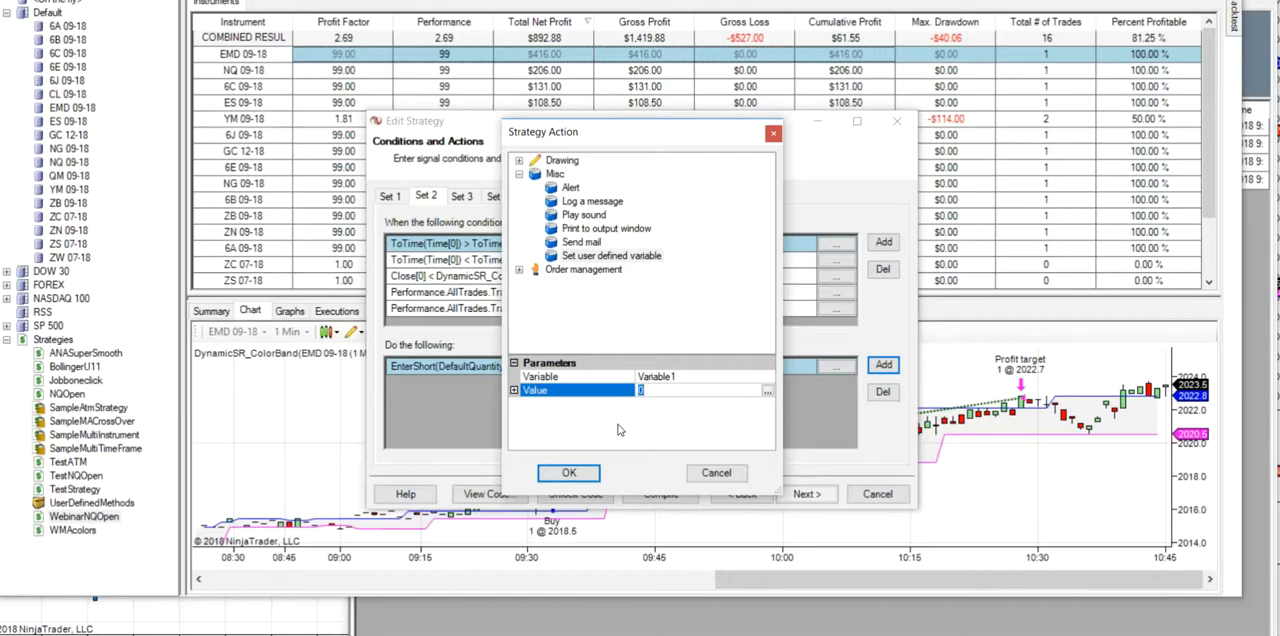
pyautogui.press('BackSpace')
pyautogui.write('1')
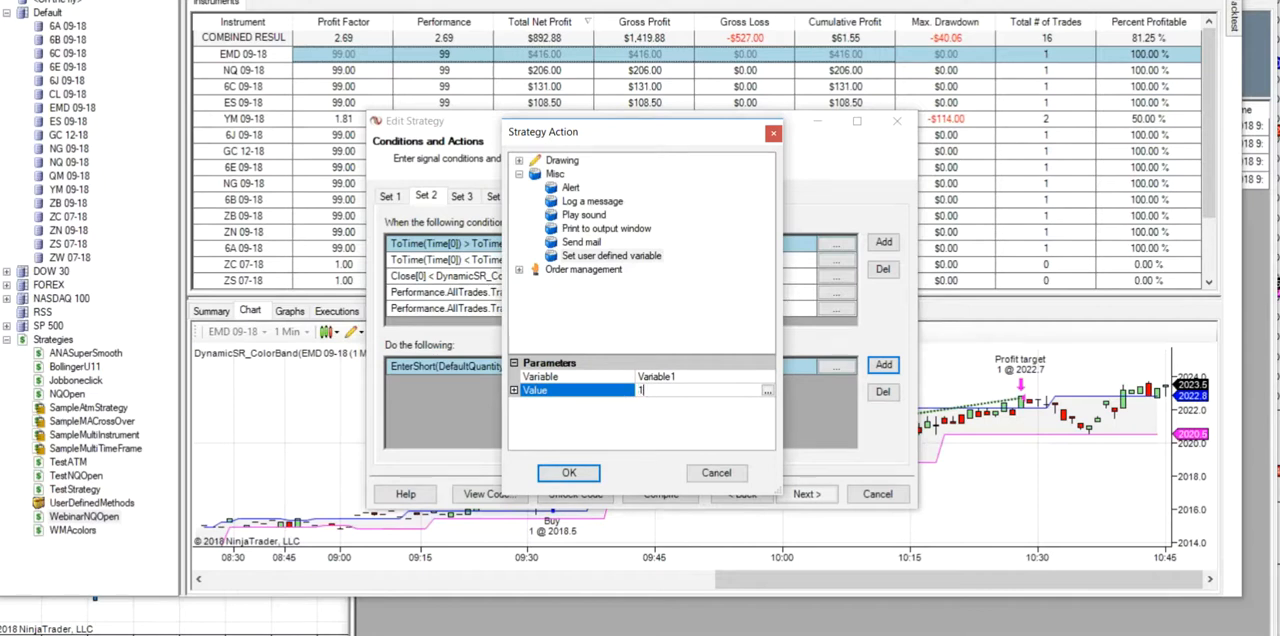
pyautogui.click(570, 475)
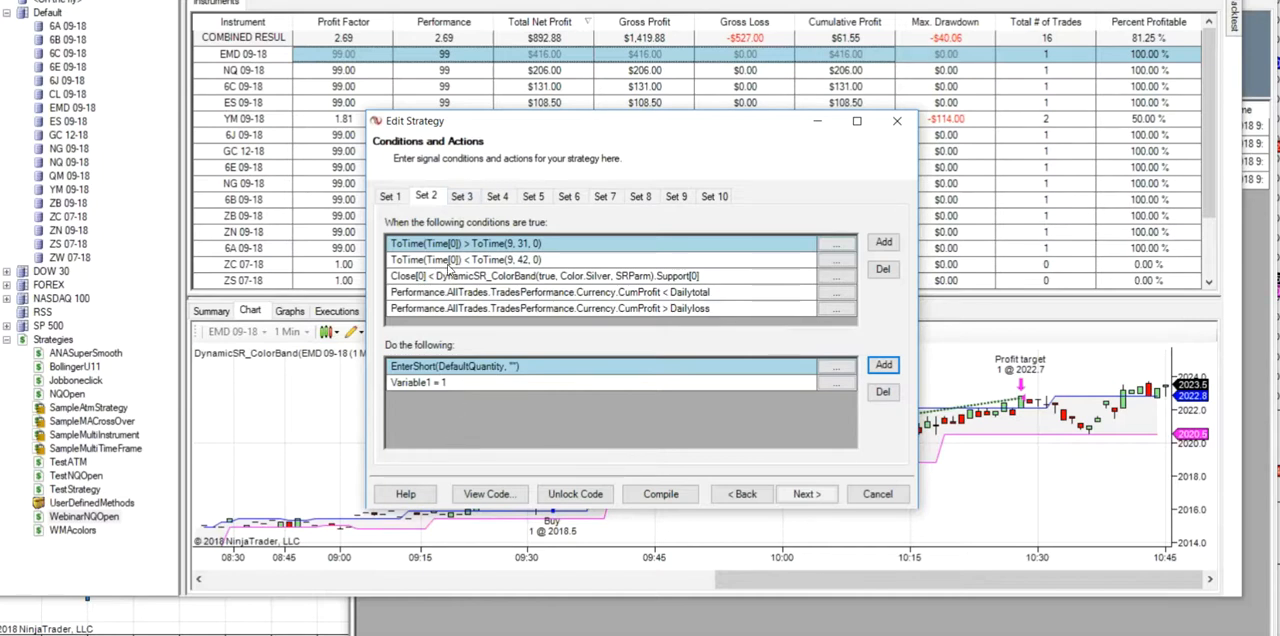
# - Add a condition to Set 3 that requires user variable Variable0 to equal the user defined input MyInput0
pyautogui.click(461, 196)
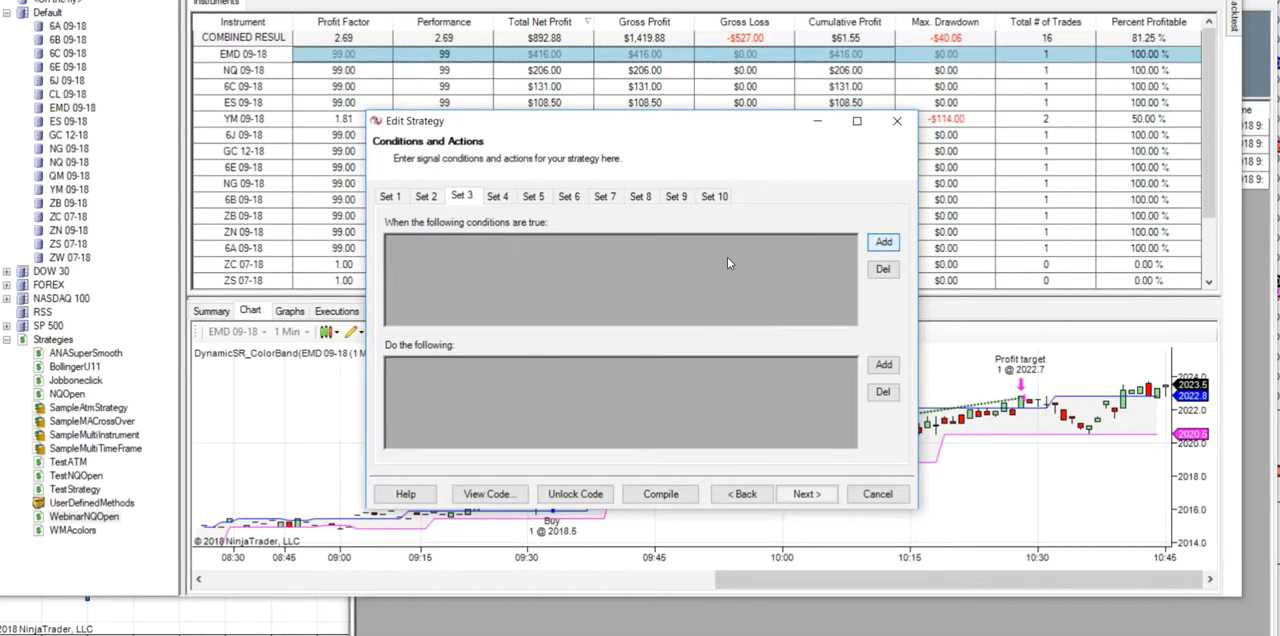
pyautogui.click(885, 243)
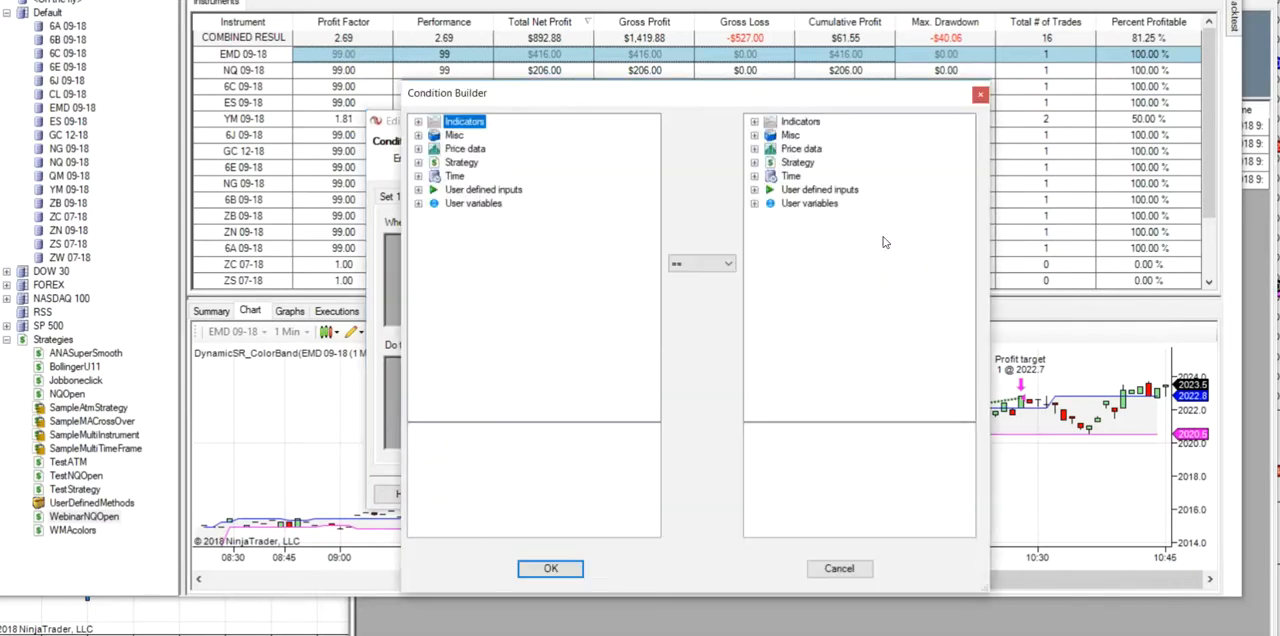
pyautogui.click(418, 203)
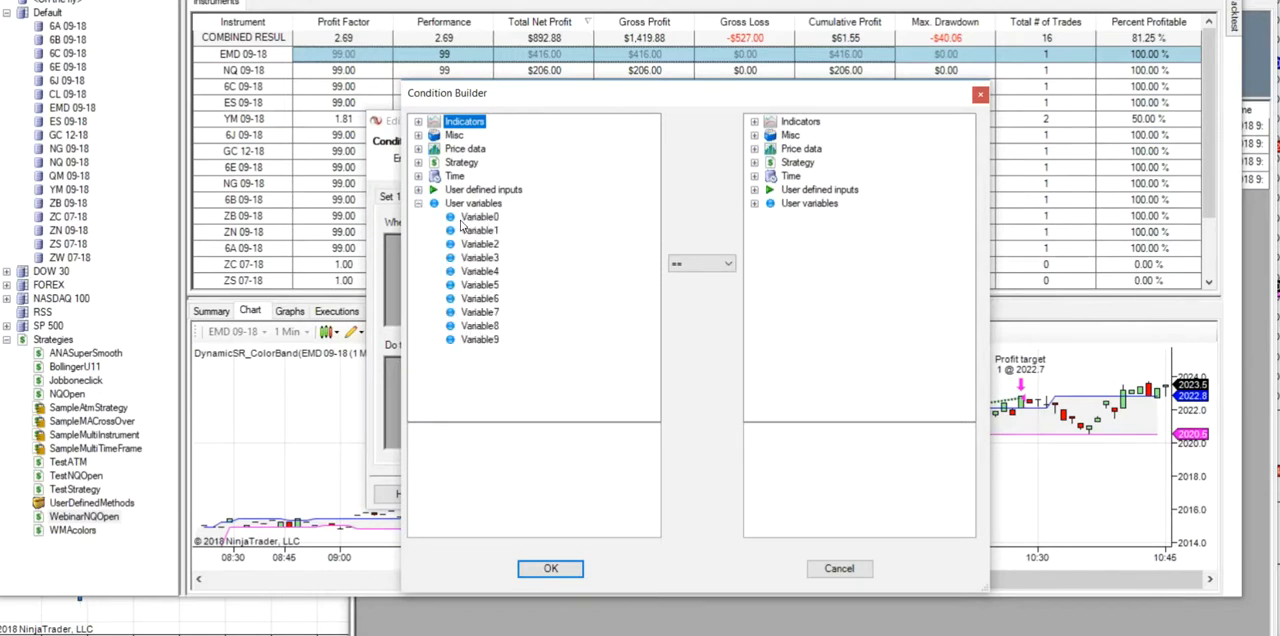
pyautogui.click(477, 218)
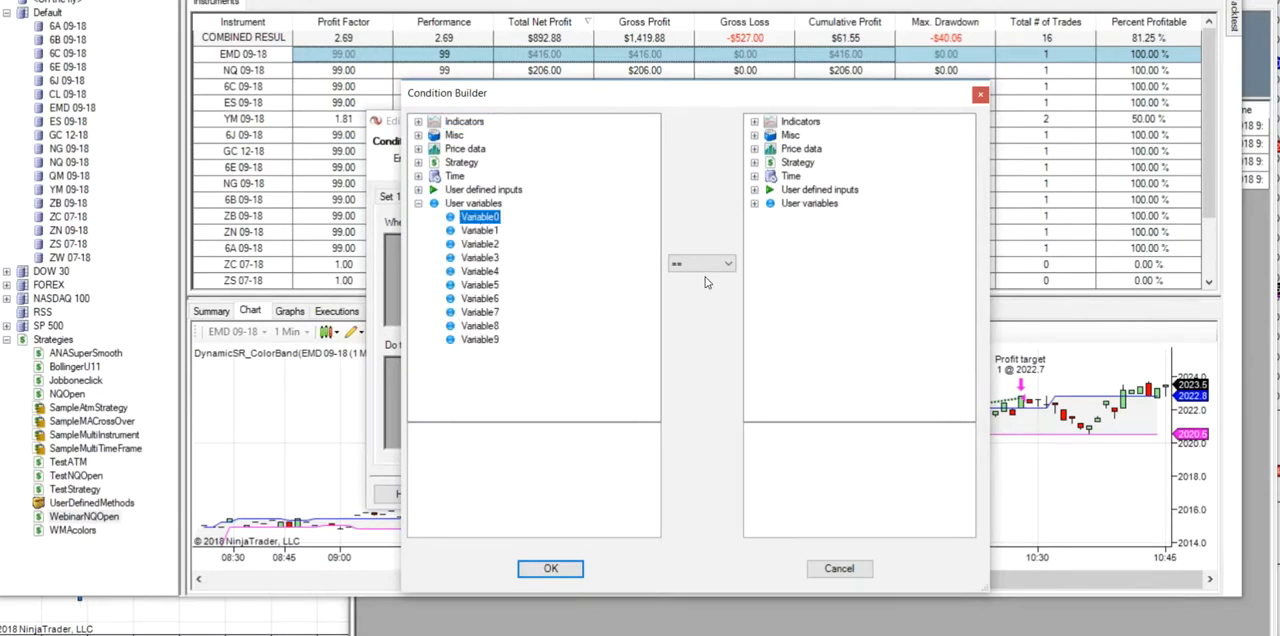
pyautogui.click(754, 190)
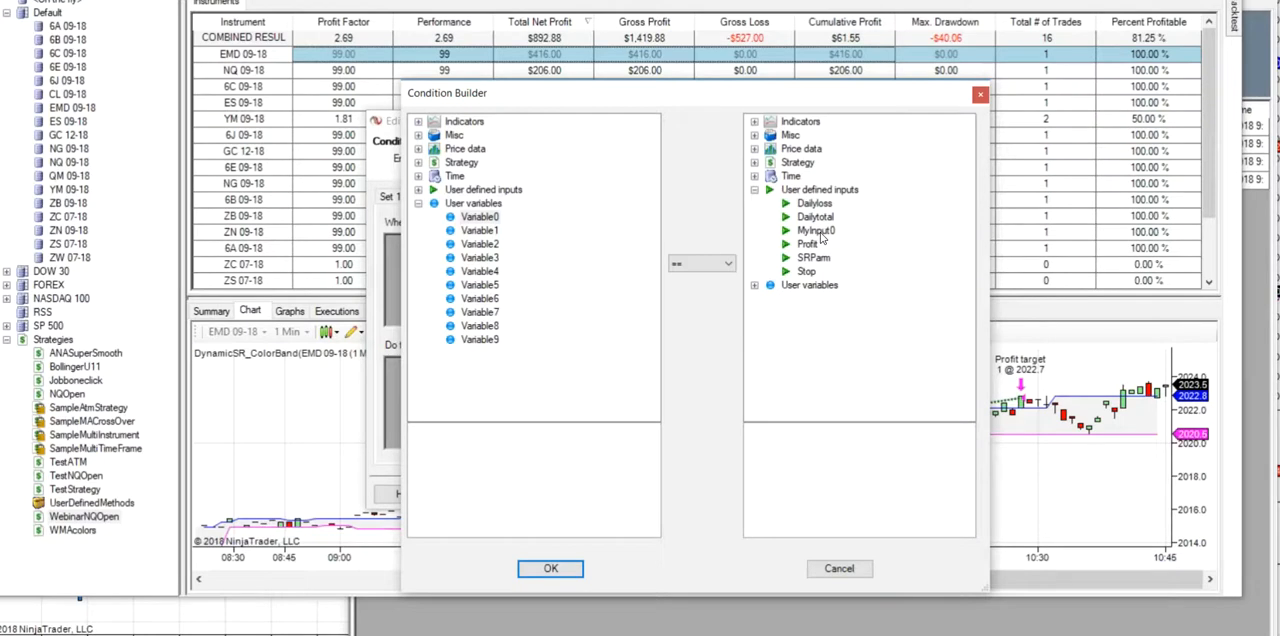
pyautogui.click(818, 232)
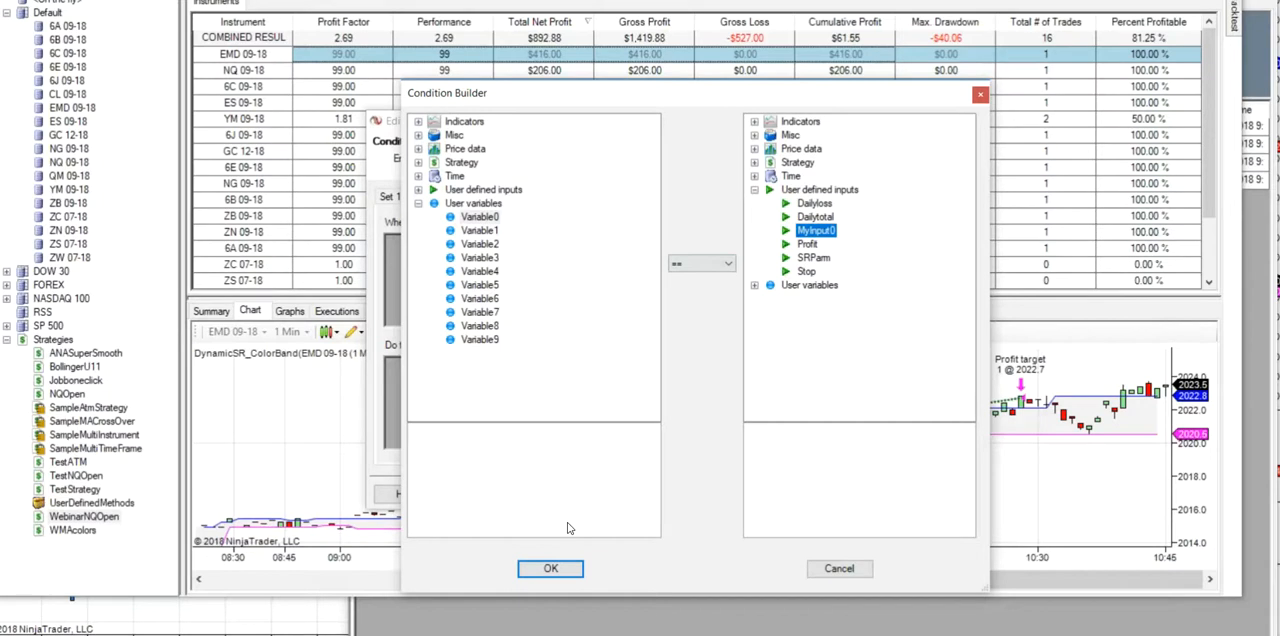
pyautogui.click(566, 568)
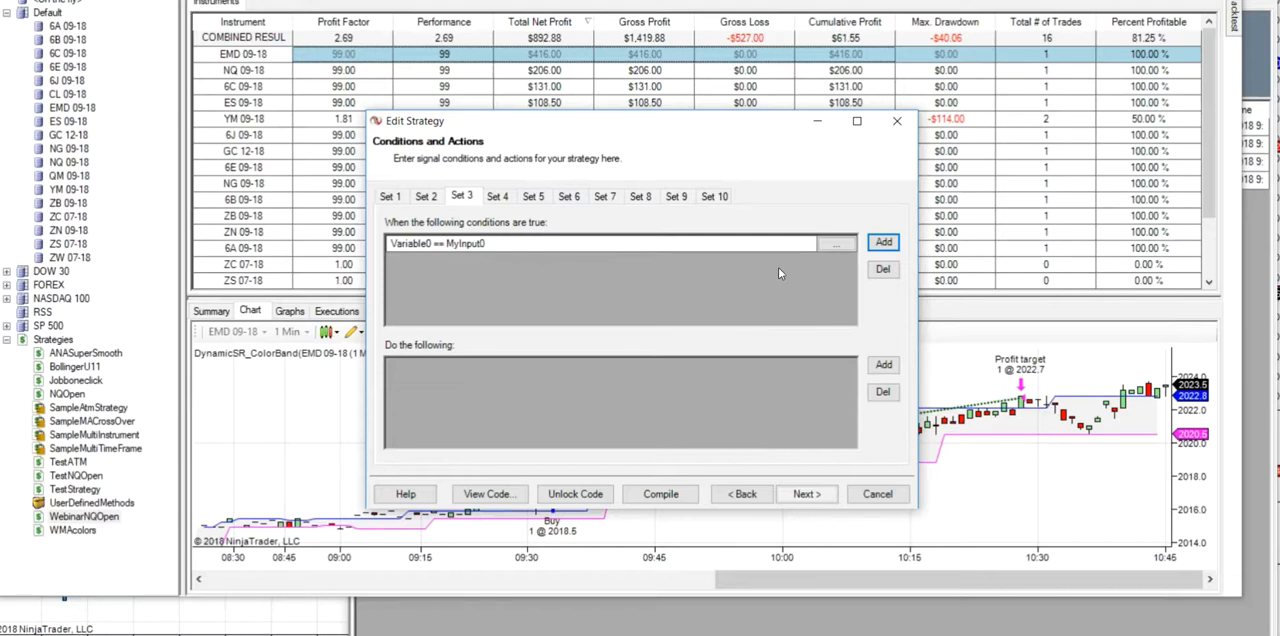
# - Add a Set 3 condition for Close CrossBelow anaADXVMA with period 6 and look back period 1, with Plot on chart set to True
pyautogui.click(885, 245)
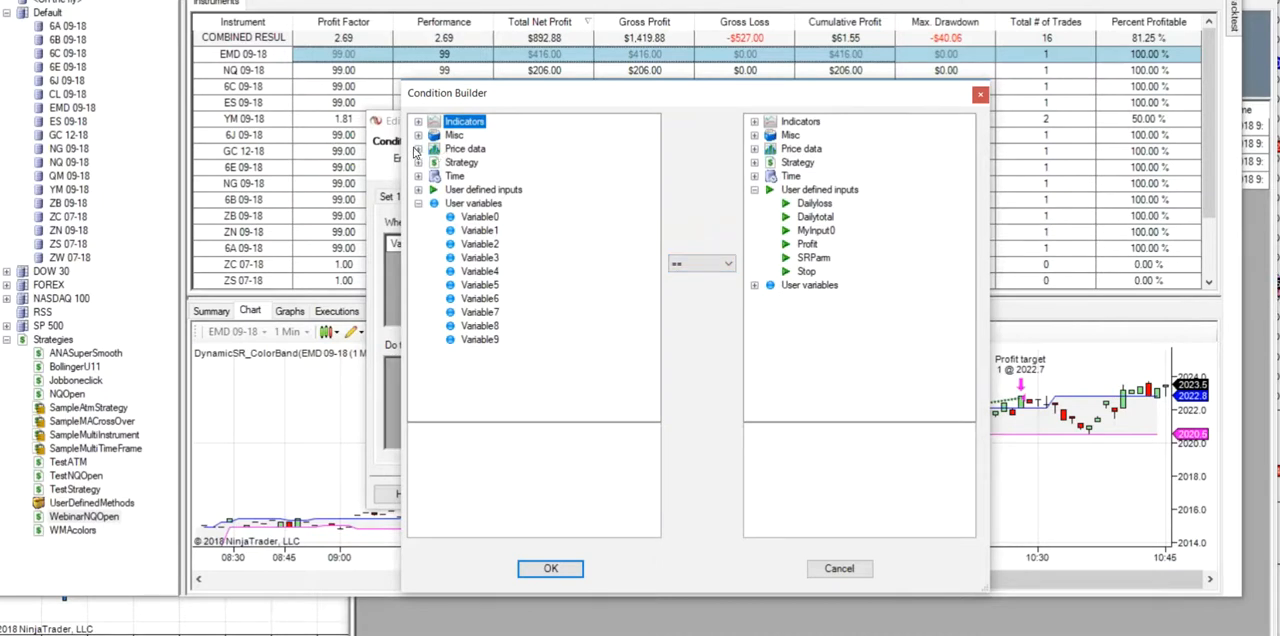
pyautogui.click(418, 149)
pyautogui.click(472, 218)
pyautogui.click(726, 265)
pyautogui.click(703, 360)
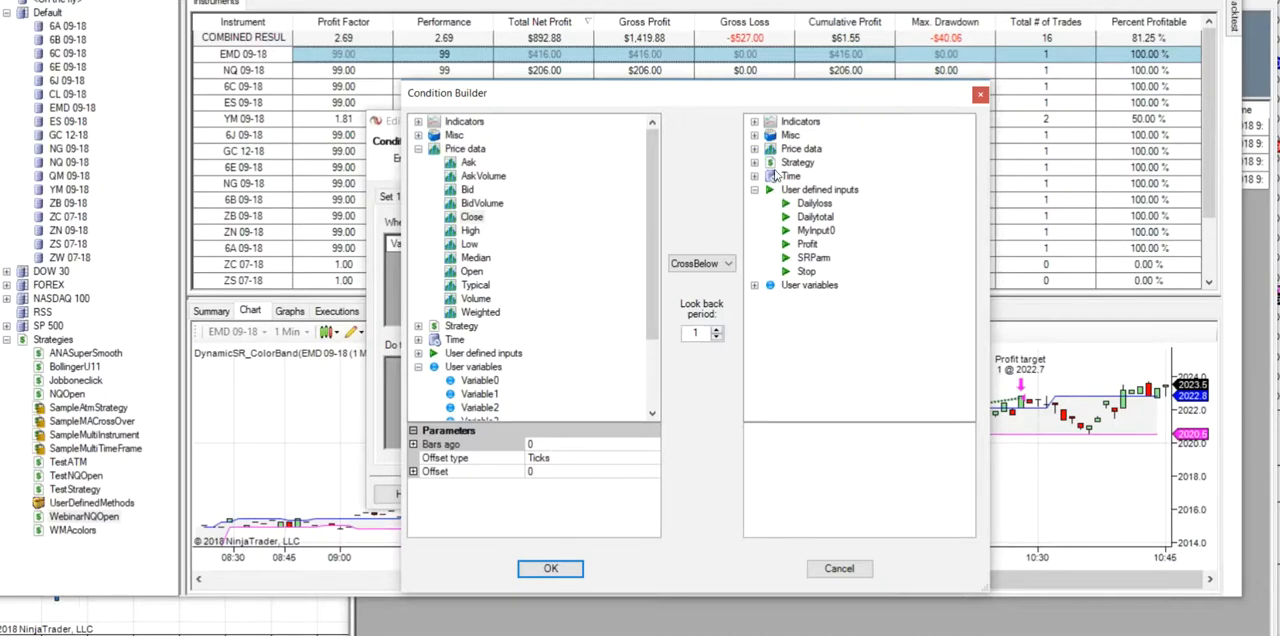
pyautogui.click(753, 122)
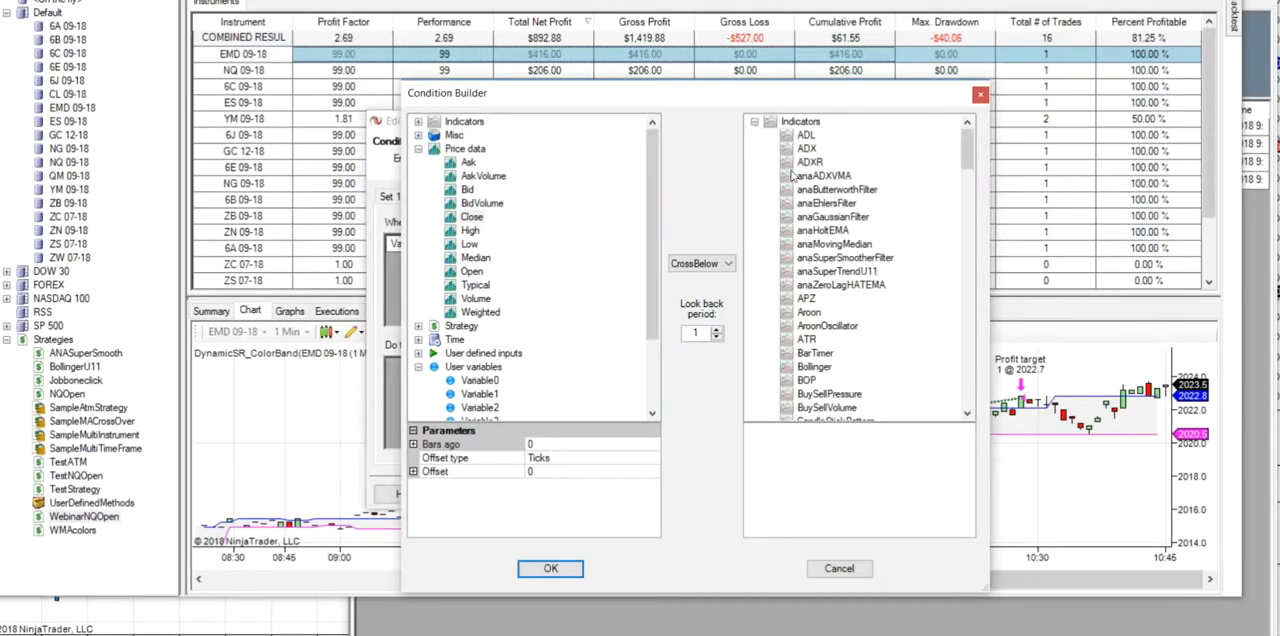
pyautogui.click(825, 178)
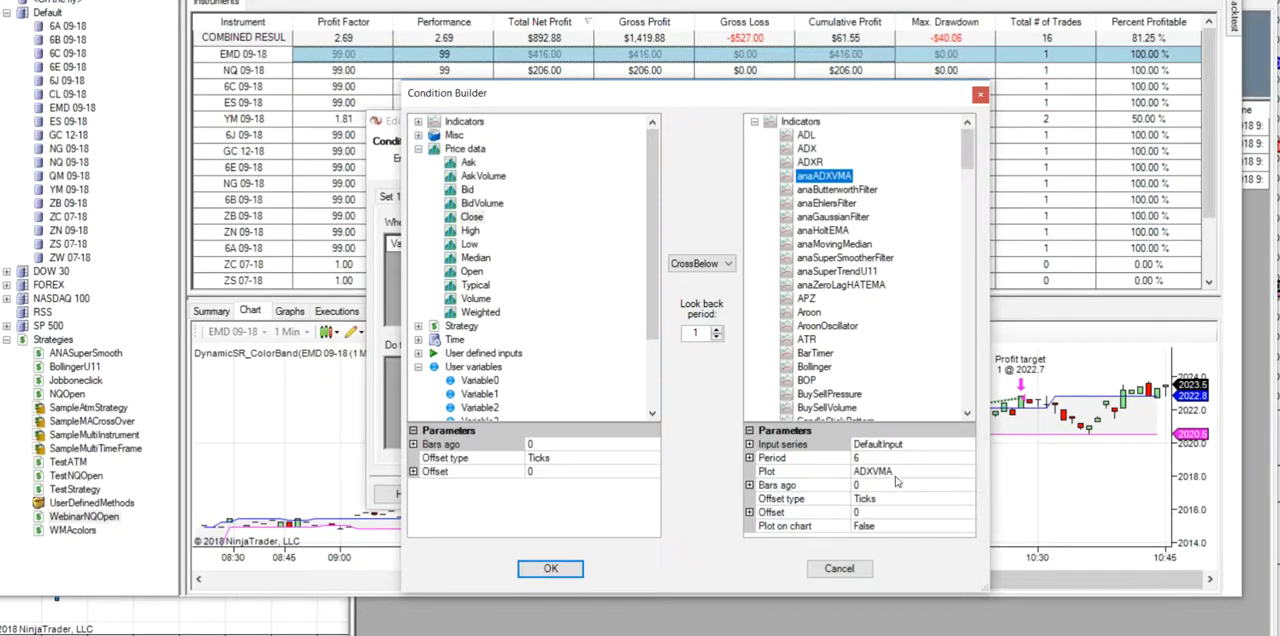
pyautogui.click(968, 527)
pyautogui.click(968, 527)
pyautogui.click(880, 552)
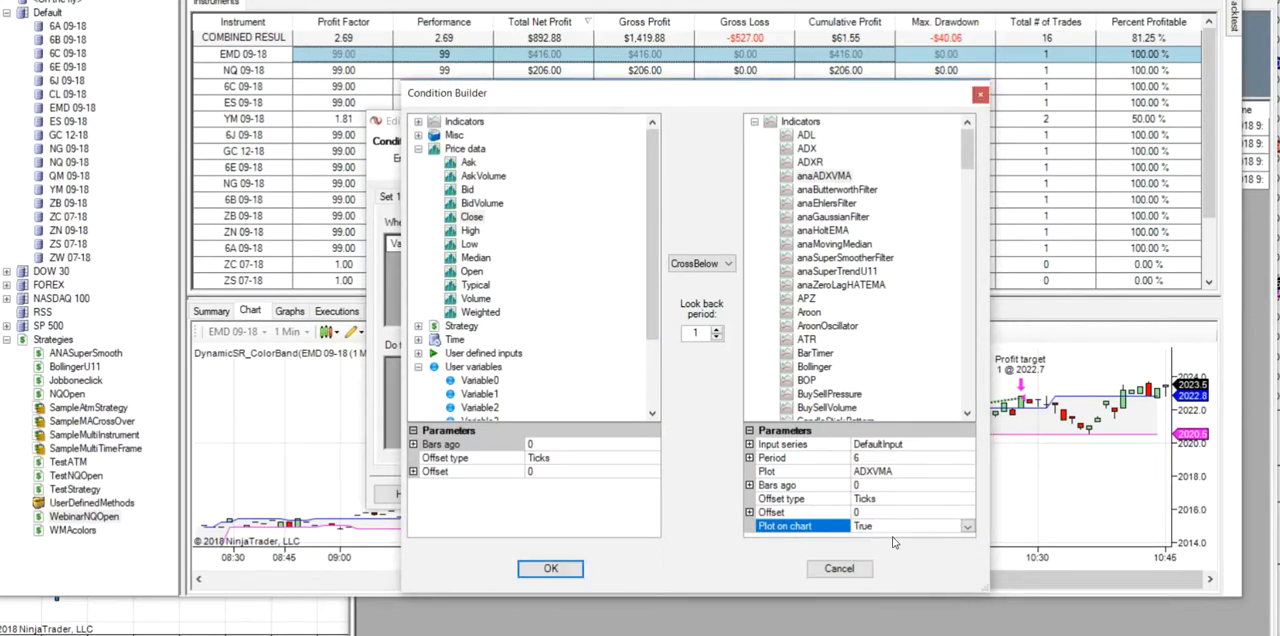
pyautogui.click(546, 576)
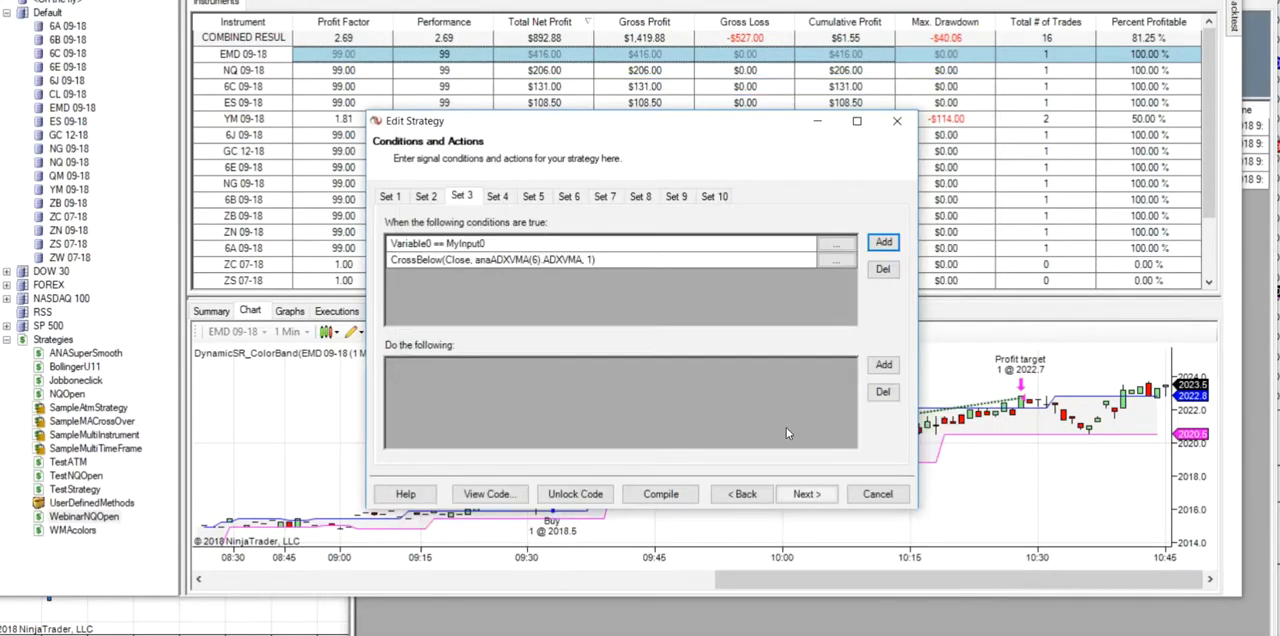
# - Add an Exit long position action to Set 3
pyautogui.click(884, 368)
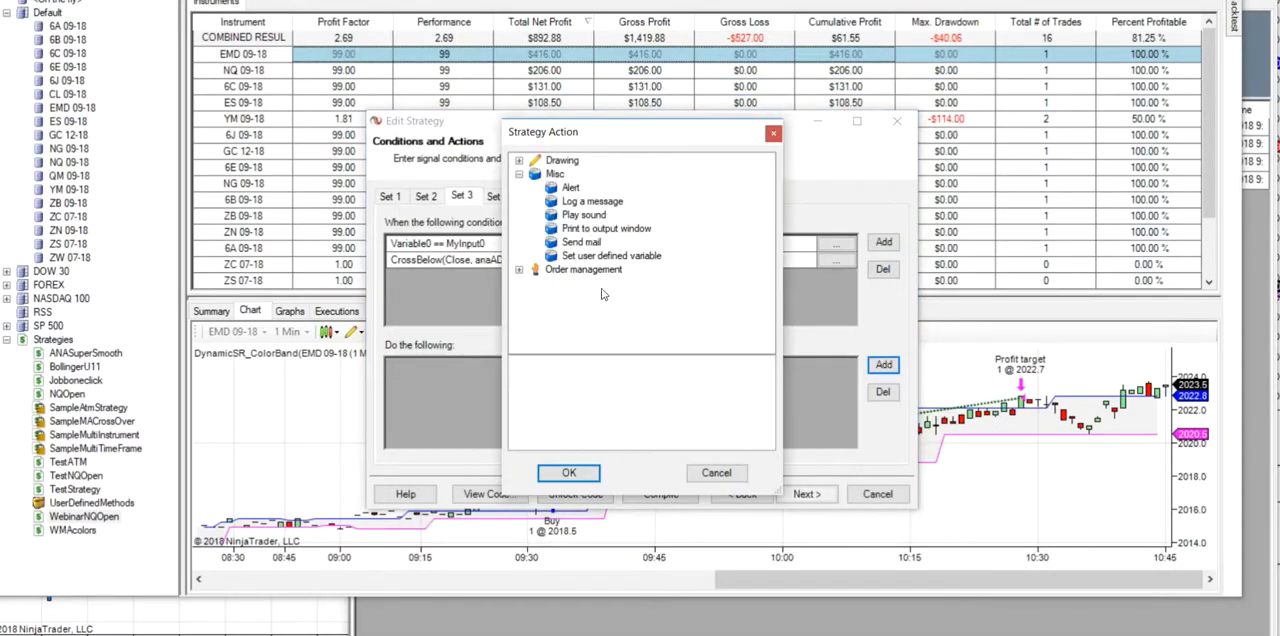
pyautogui.click(519, 270)
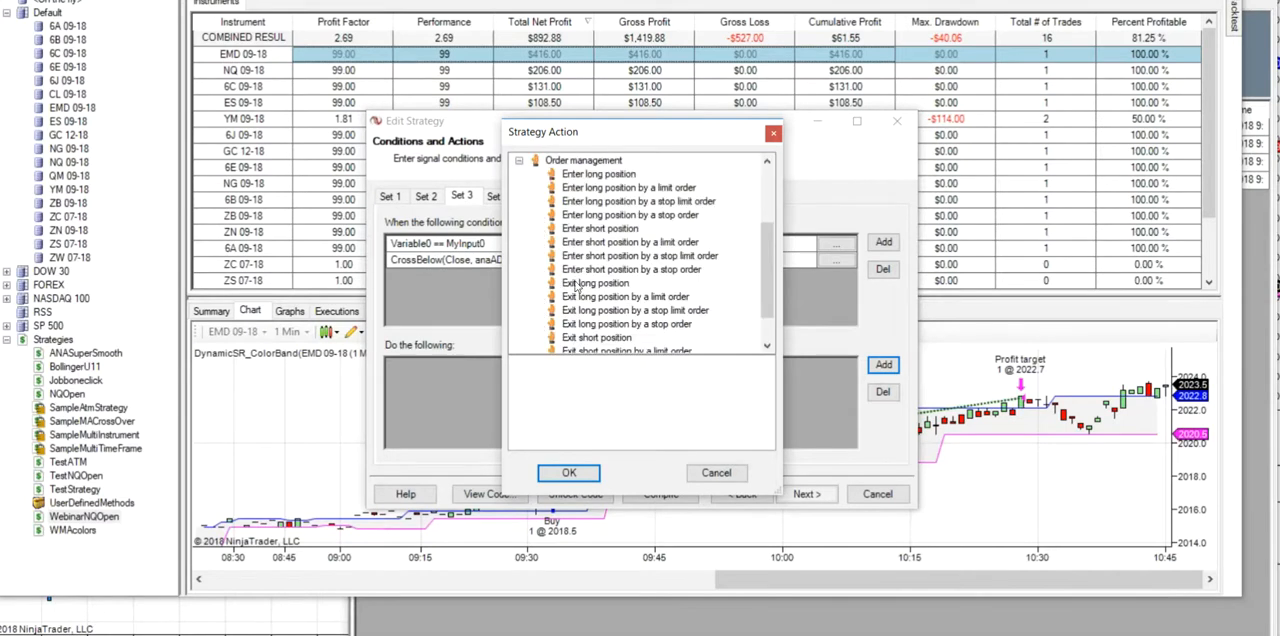
pyautogui.click(583, 287)
pyautogui.click(568, 472)
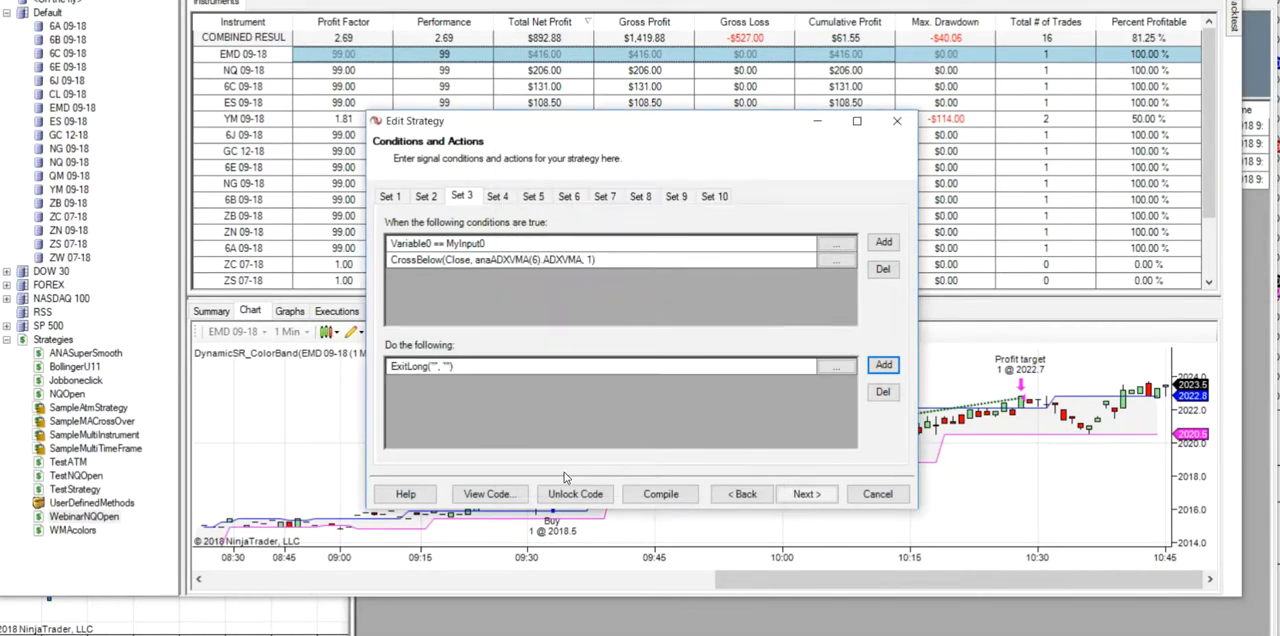
# - Add an action to Set 3 that sets user variable Variable0 to 0
pyautogui.click(883, 366)
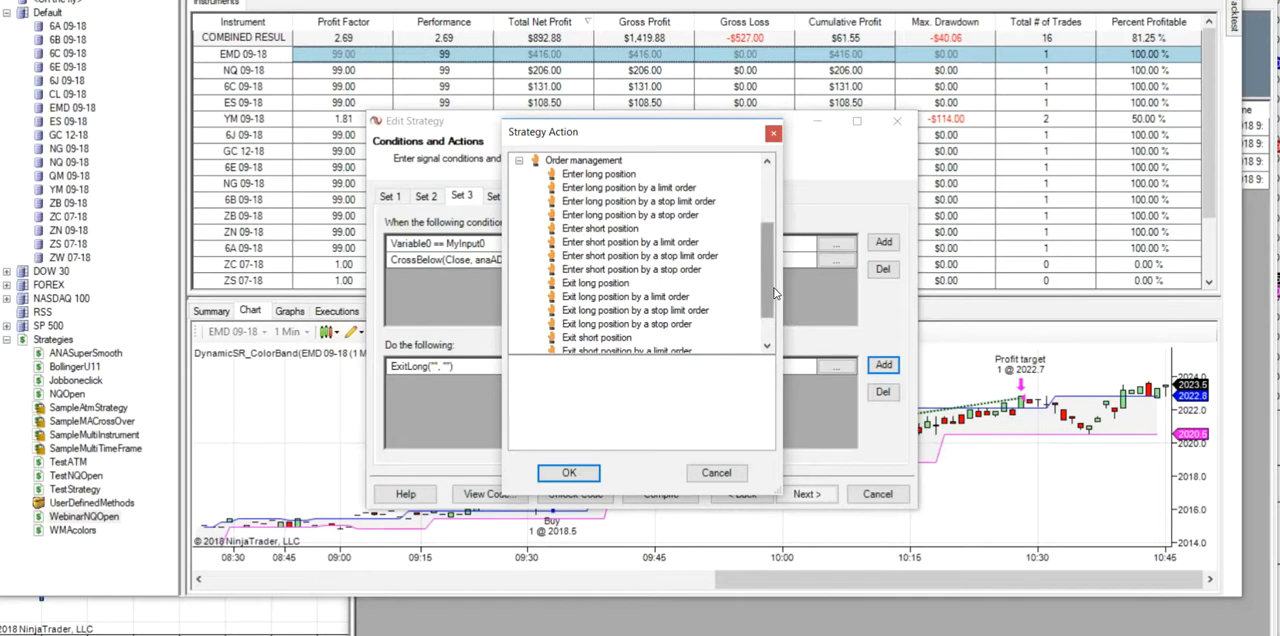
pyautogui.scroll(3, 743, 251)
pyautogui.click(656, 256)
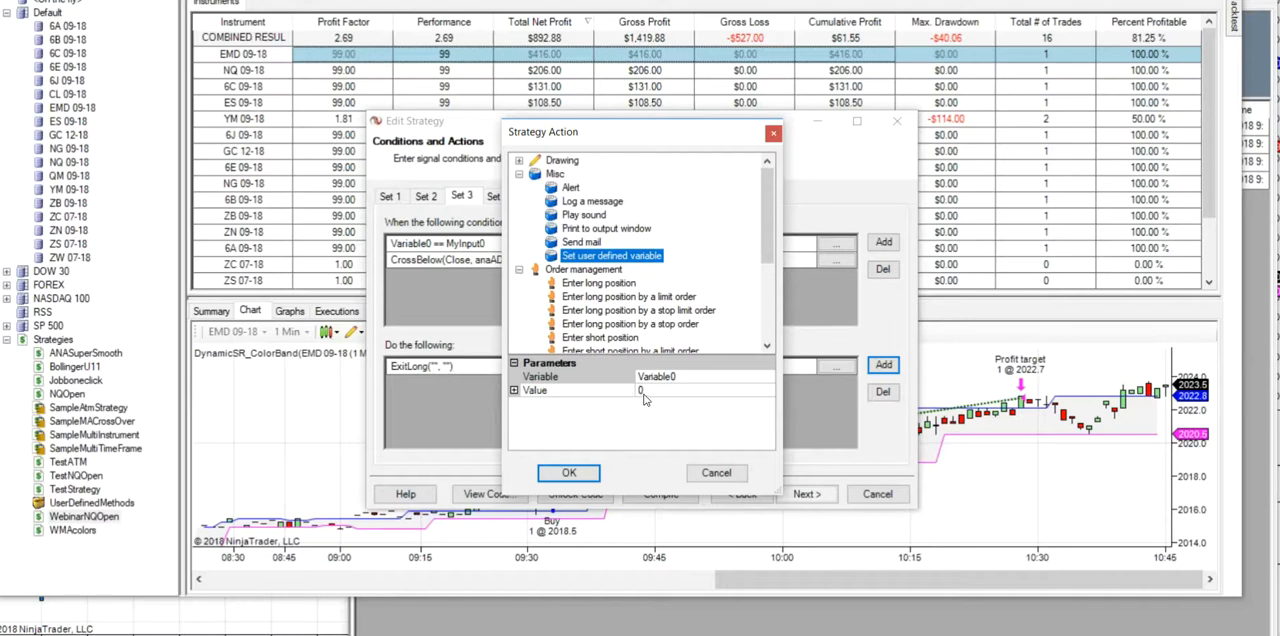
pyautogui.click(568, 472)
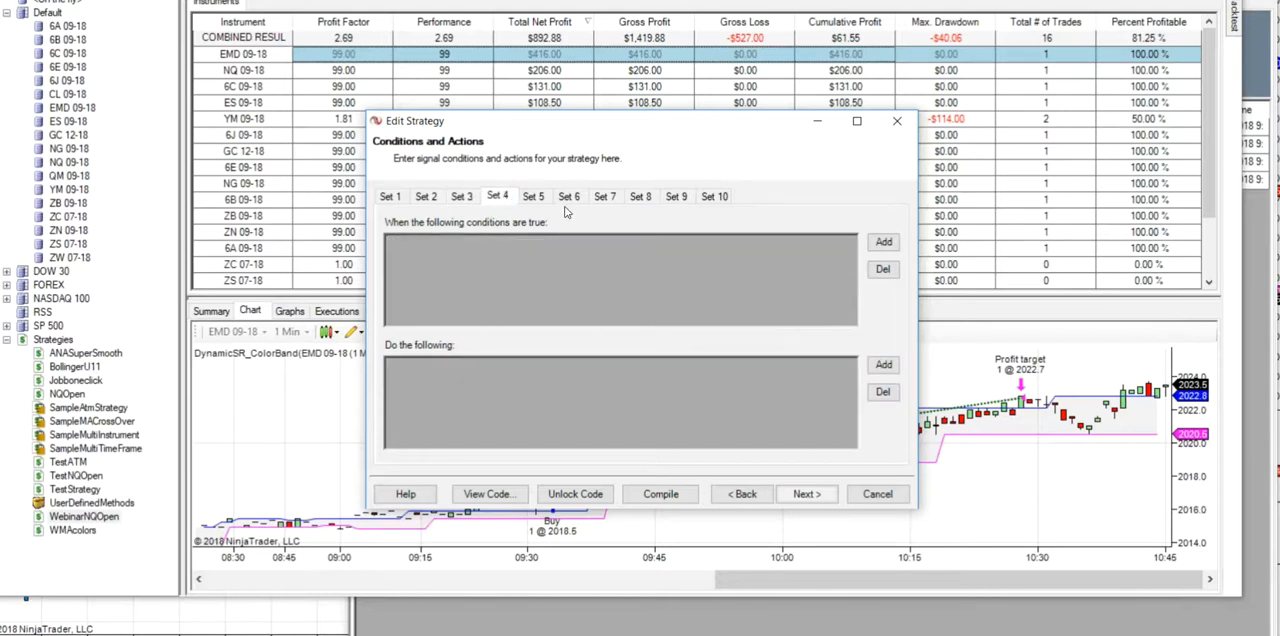
# - Add a condition to Set 4 that requires user variable Variable1 to equal the user defined input MyInput0
pyautogui.click(882, 243)
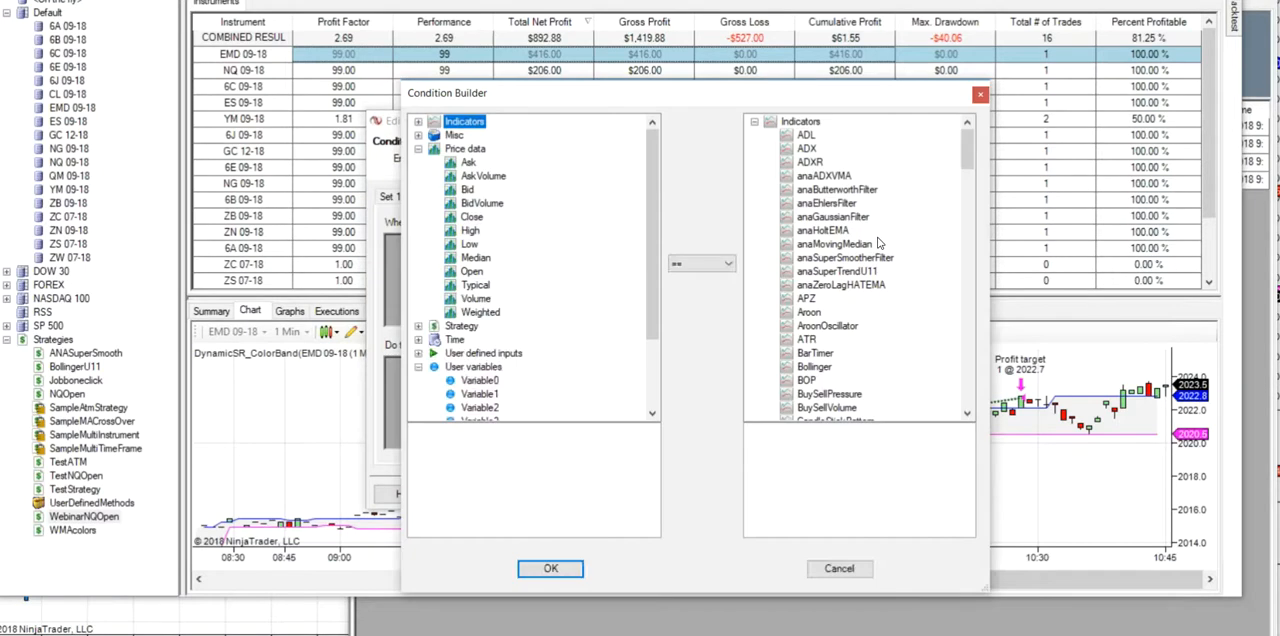
pyautogui.click(488, 395)
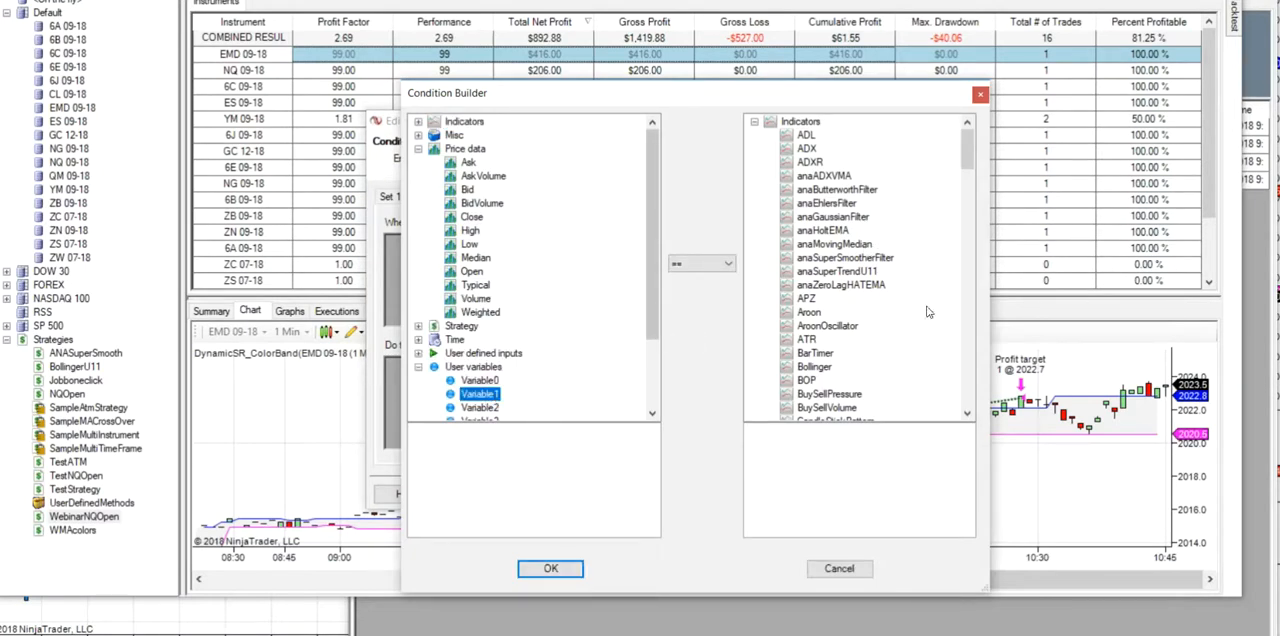
pyautogui.moveTo(968, 150); pyautogui.dragTo(955, 402)
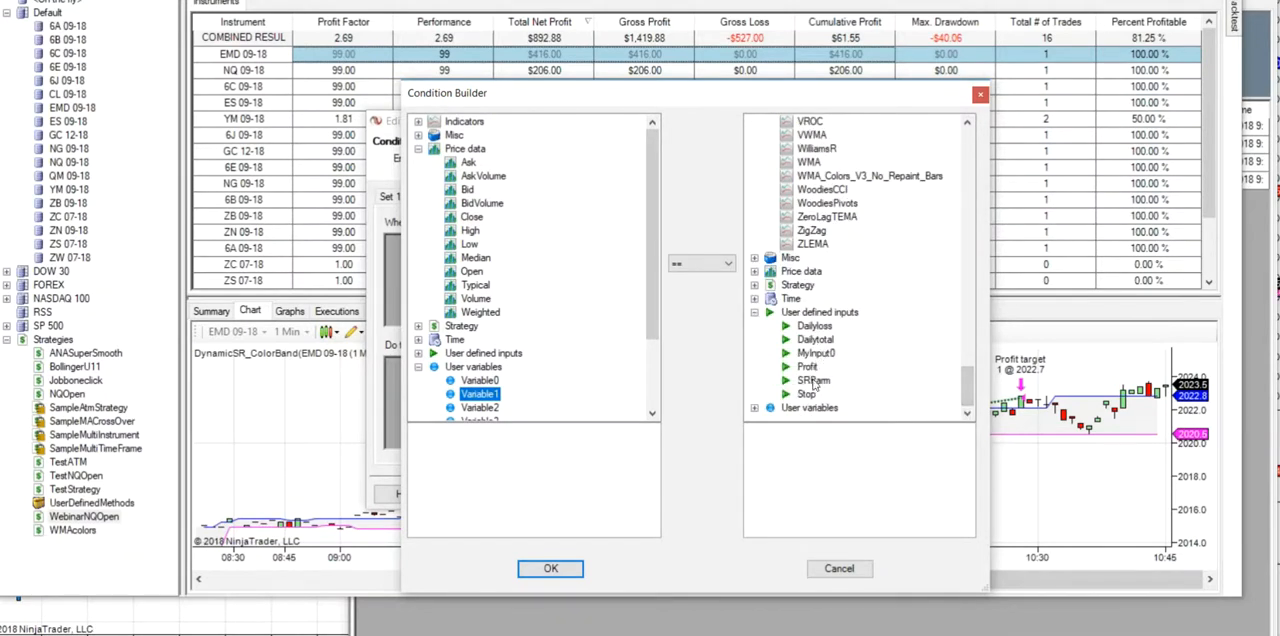
pyautogui.click(816, 354)
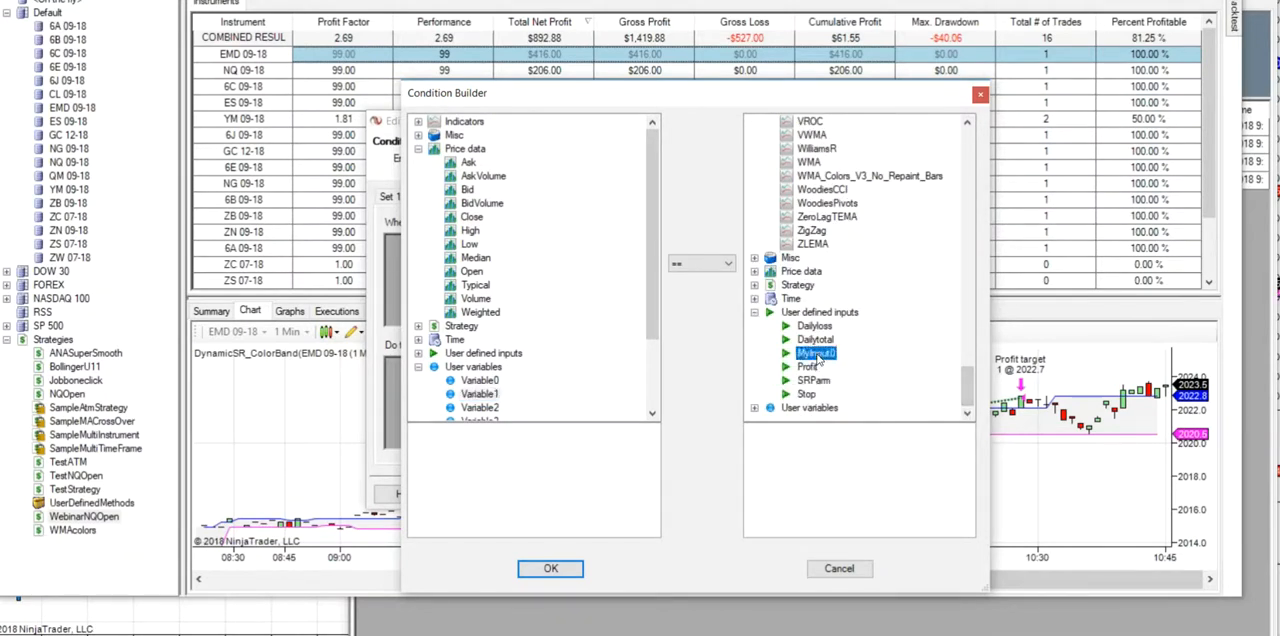
pyautogui.click(550, 568)
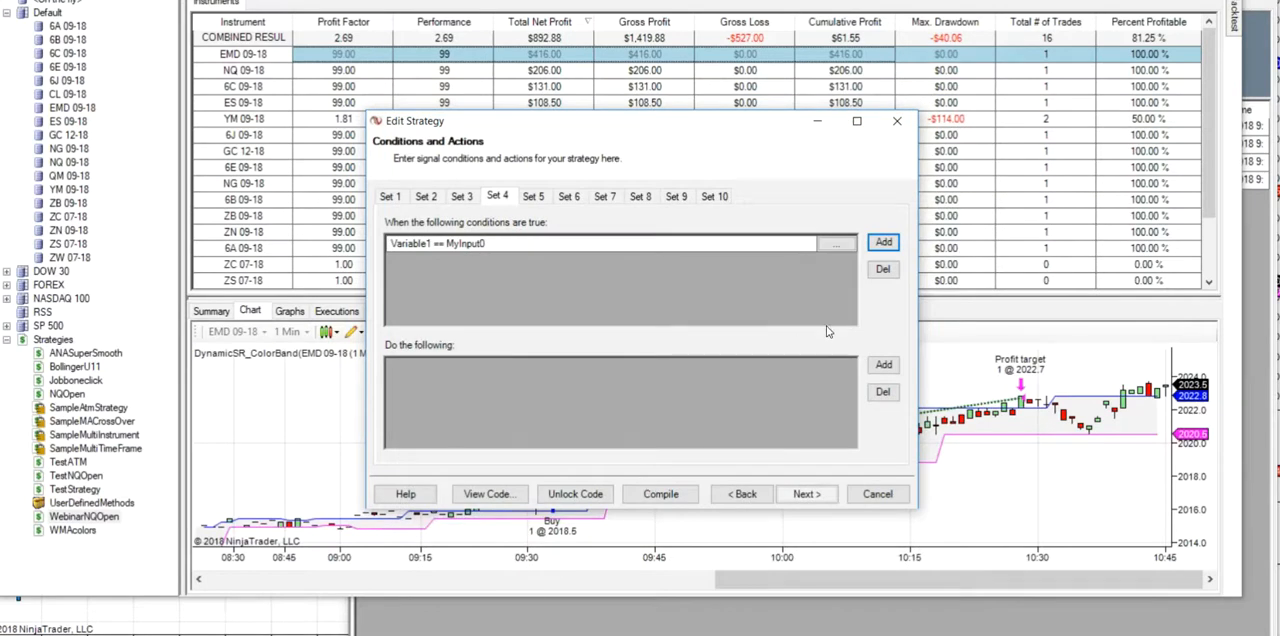
# - Add a Set 4 condition for Close CrossAbove anaADXVMA with period 6 and look back period 1, with Plot on chart set to True
pyautogui.click(884, 244)
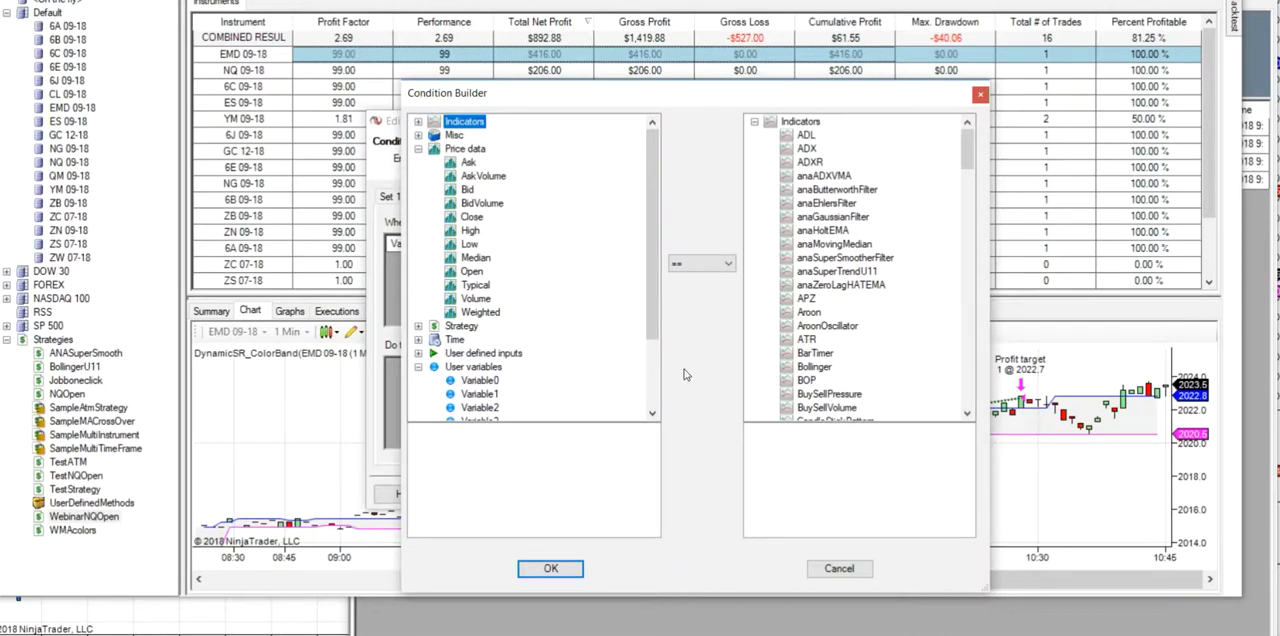
pyautogui.click(474, 218)
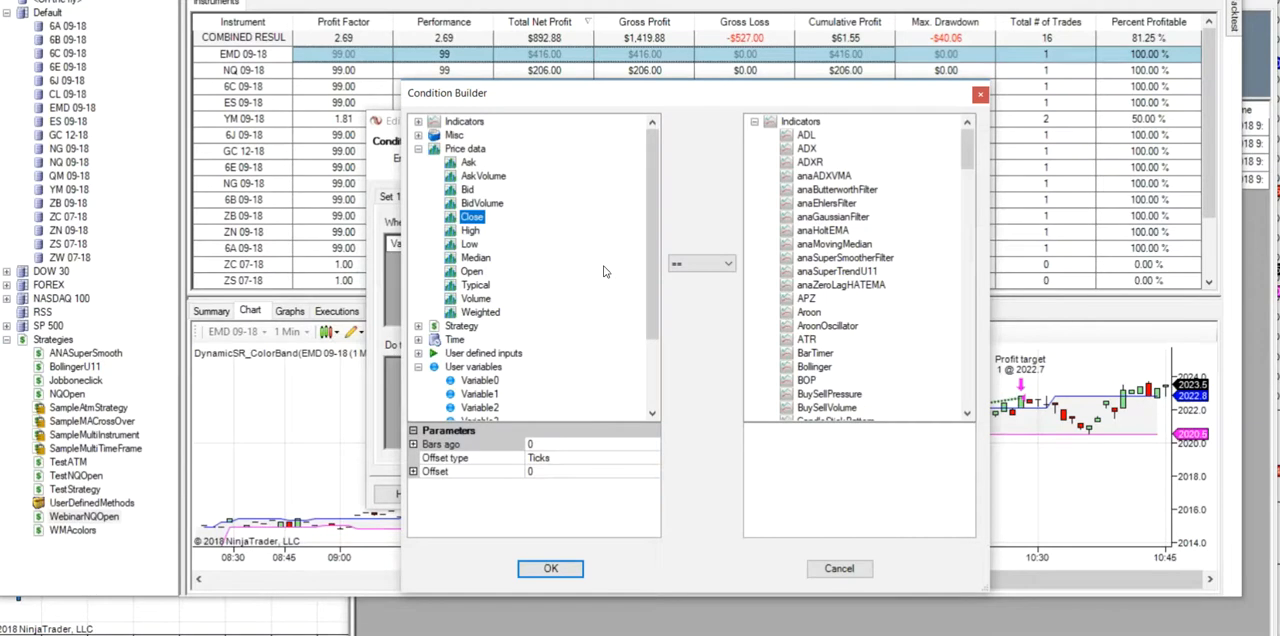
pyautogui.click(701, 263)
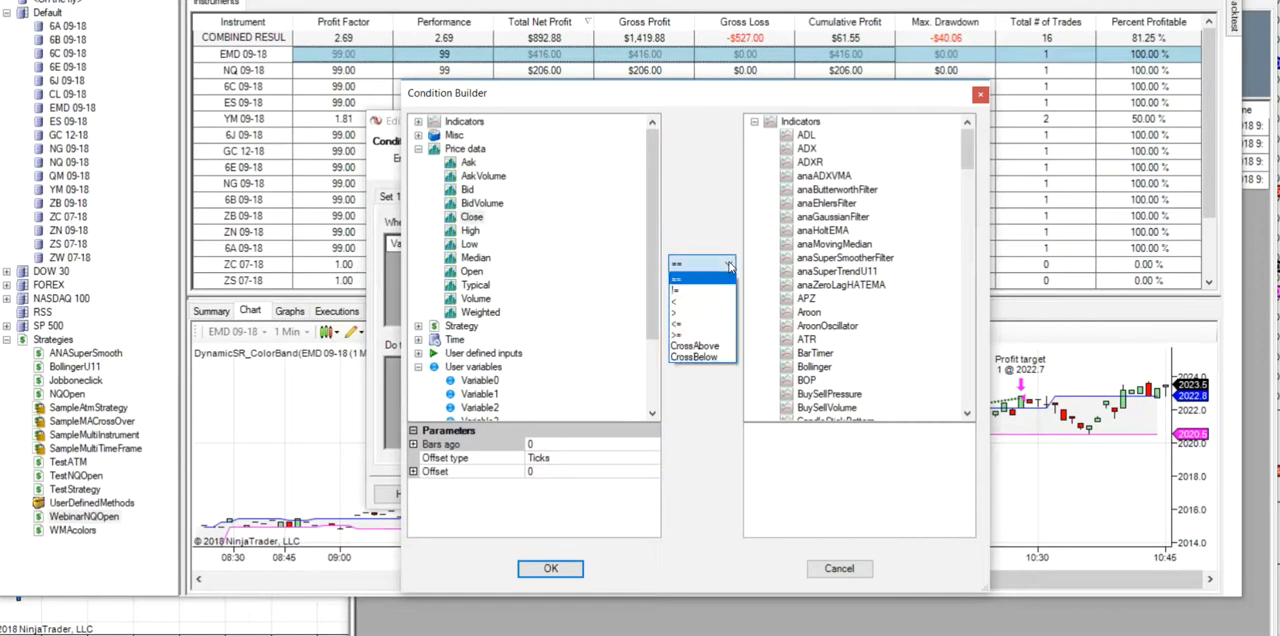
pyautogui.click(697, 347)
pyautogui.click(832, 177)
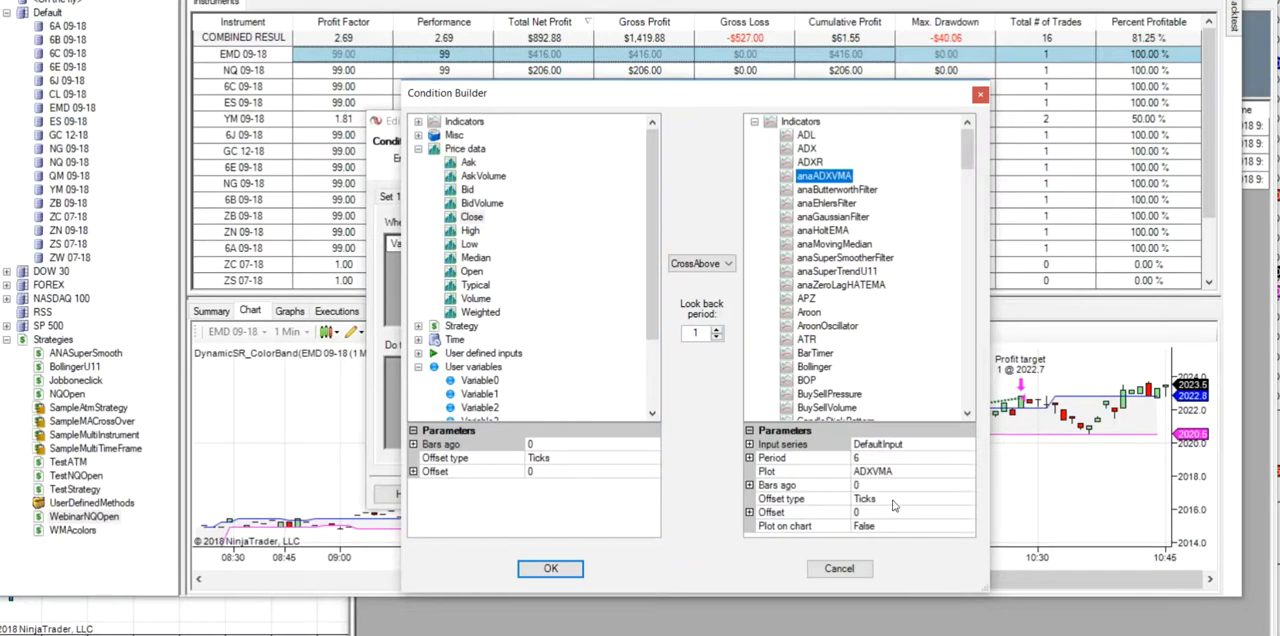
pyautogui.click(968, 528)
pyautogui.click(967, 526)
pyautogui.click(861, 540)
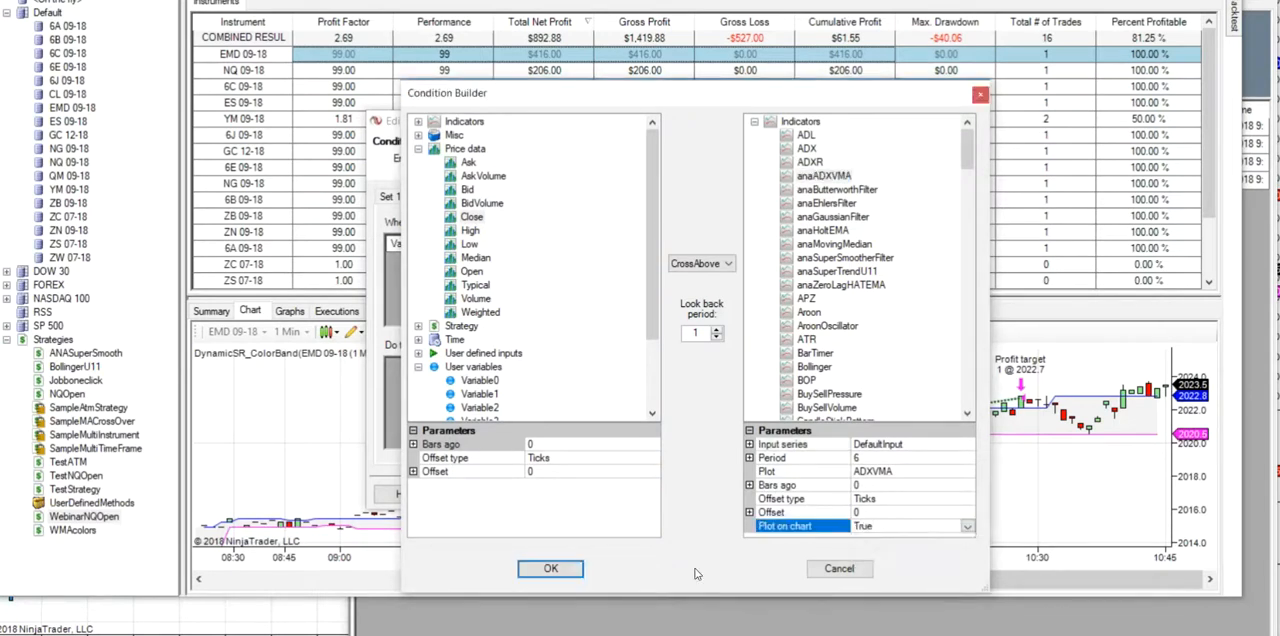
pyautogui.click(552, 569)
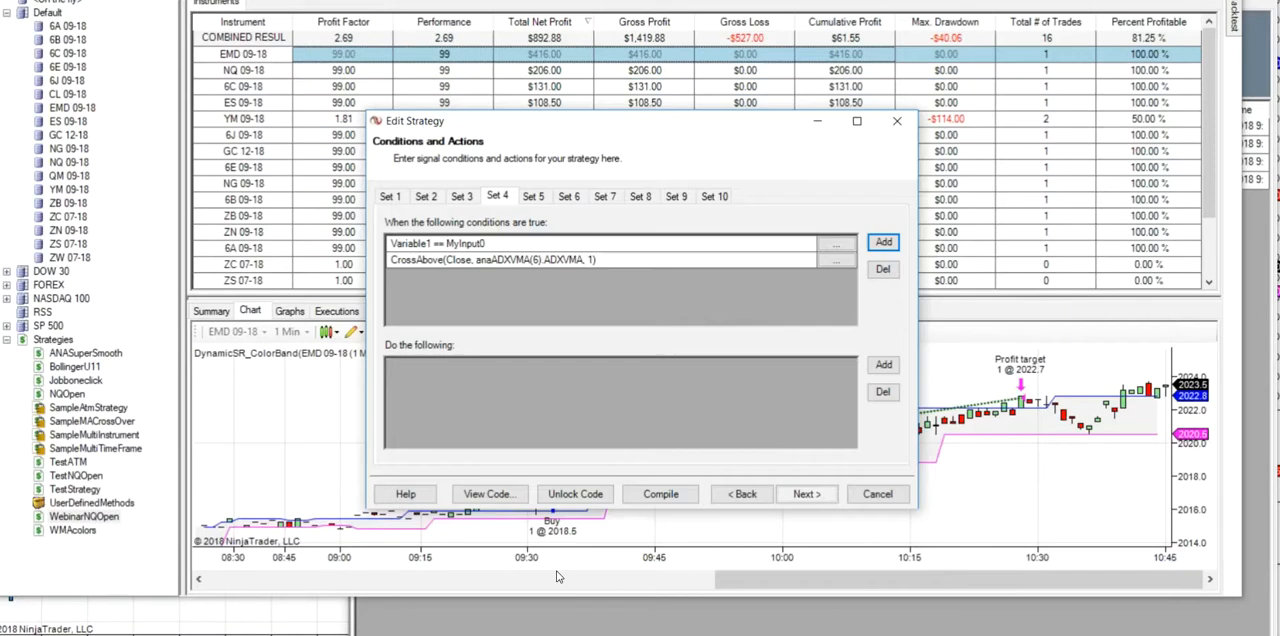
# - Add an Exit short position action to Set 4
pyautogui.click(883, 364)
pyautogui.moveTo(763, 241); pyautogui.dragTo(763, 289)
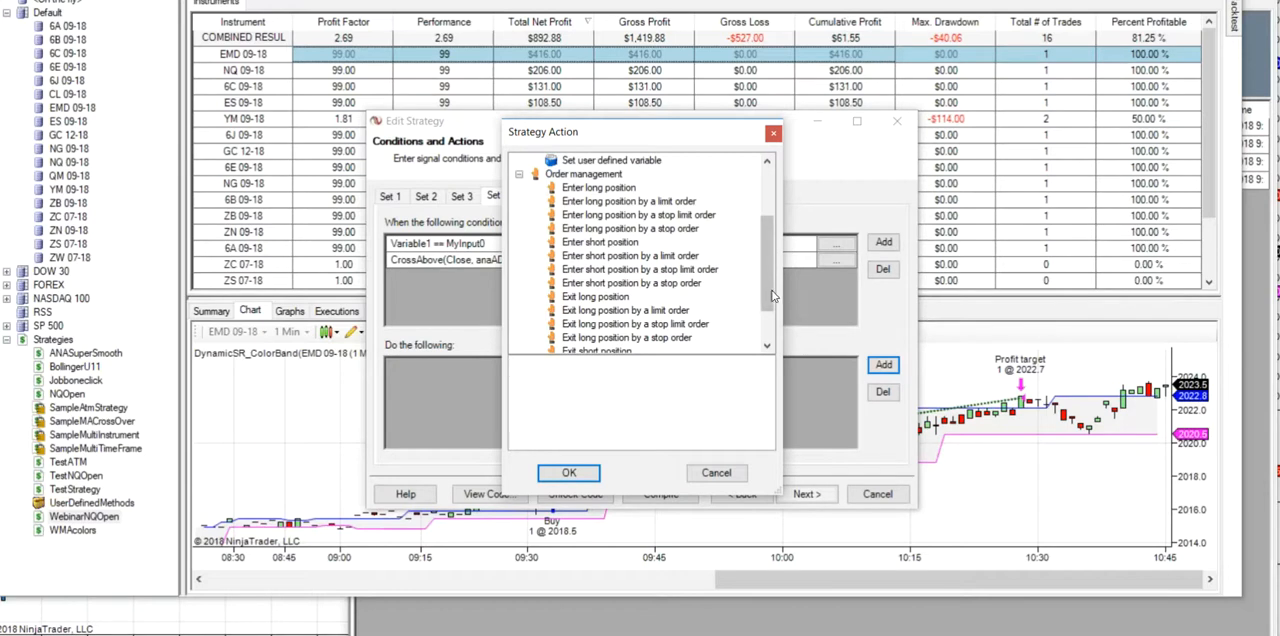
pyautogui.scroll(-2, 620, 270)
pyautogui.click(615, 298)
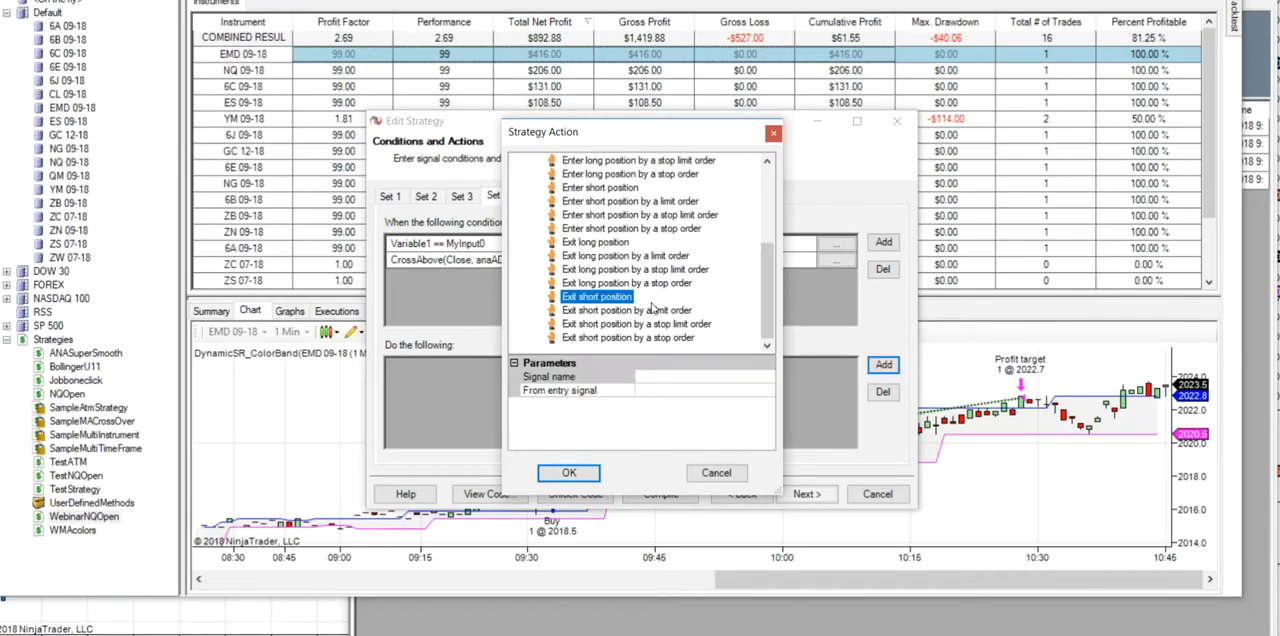
pyautogui.click(564, 476)
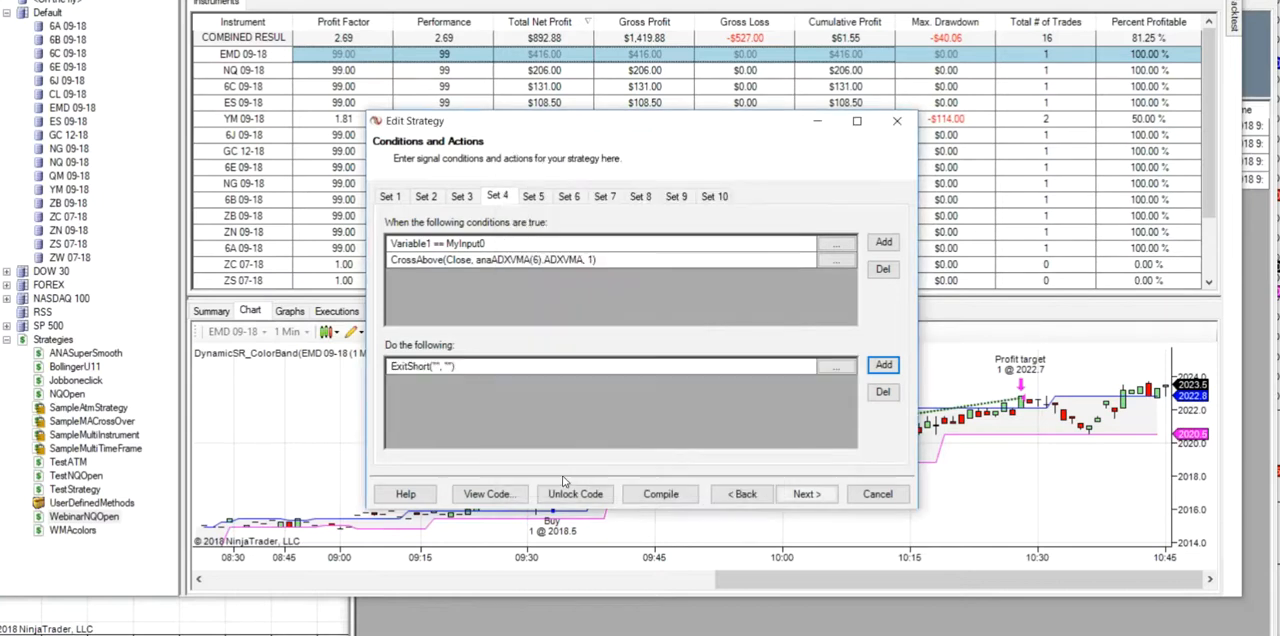
# - Add an action to Set 4 that sets user variable Variable1 to 0
pyautogui.click(883, 365)
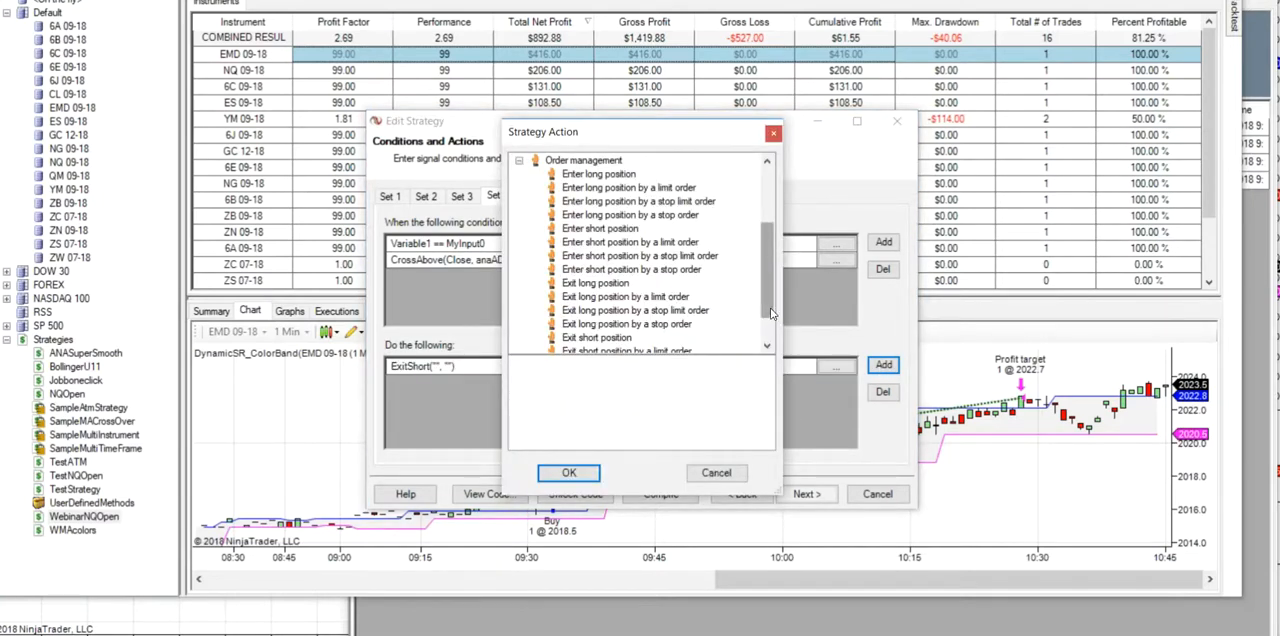
pyautogui.moveTo(770, 309); pyautogui.dragTo(771, 282)
pyautogui.click(631, 201)
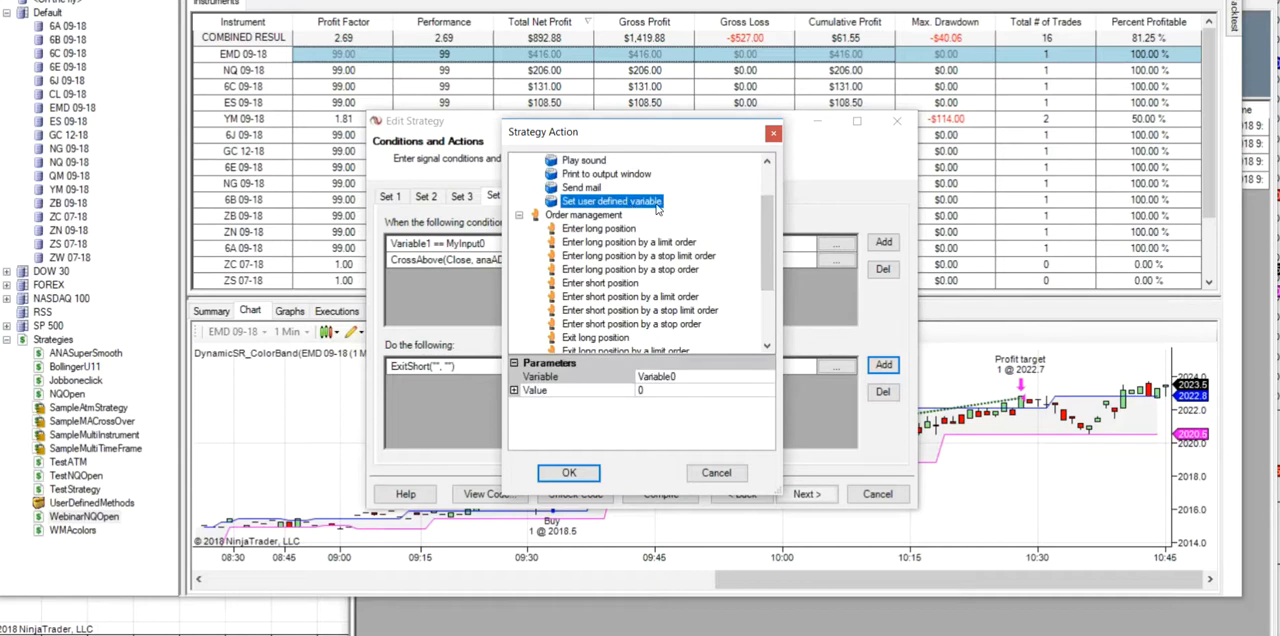
pyautogui.click(768, 380)
pyautogui.click(766, 378)
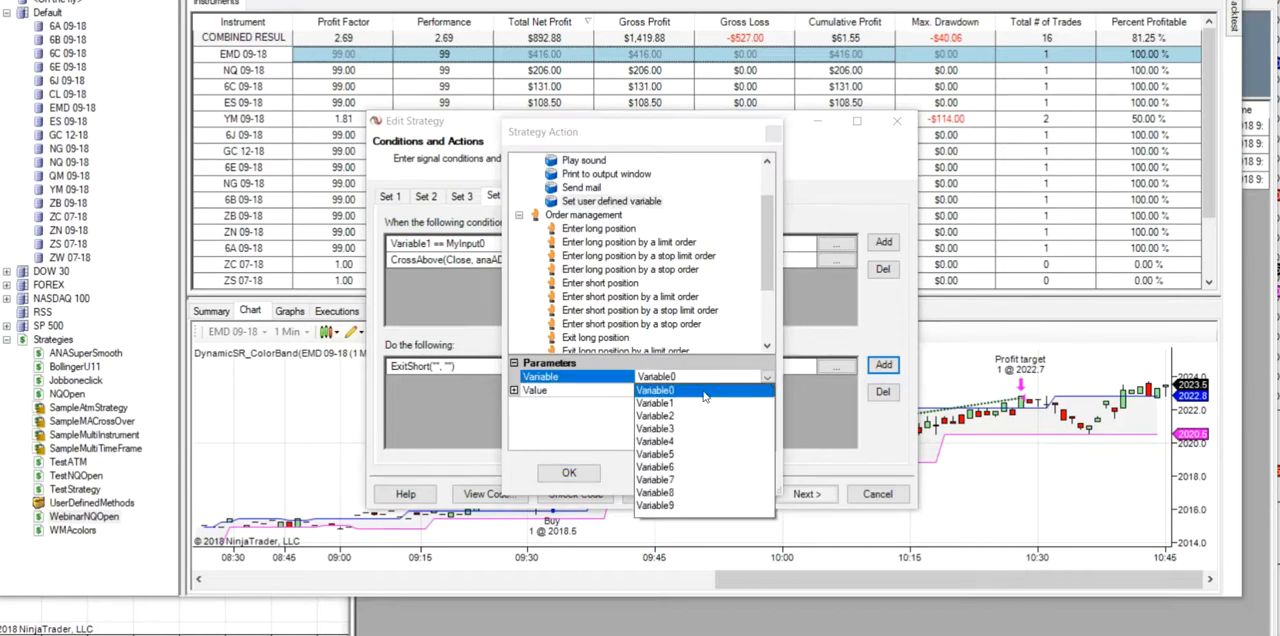
pyautogui.click(667, 403)
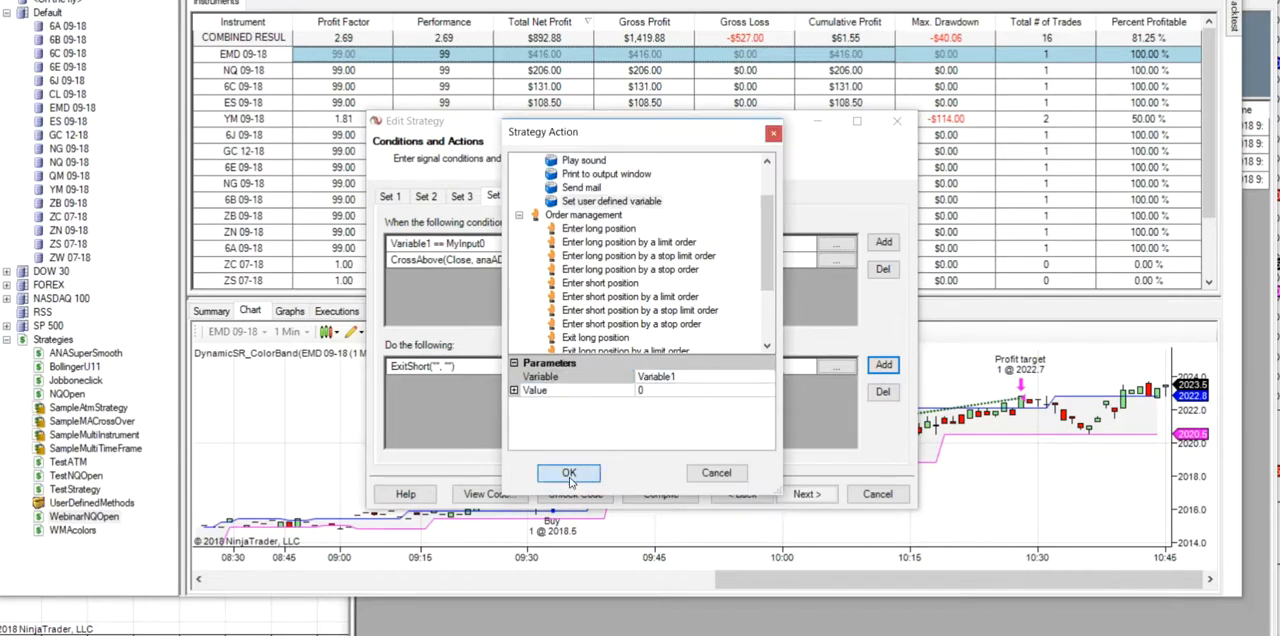
pyautogui.click(569, 475)
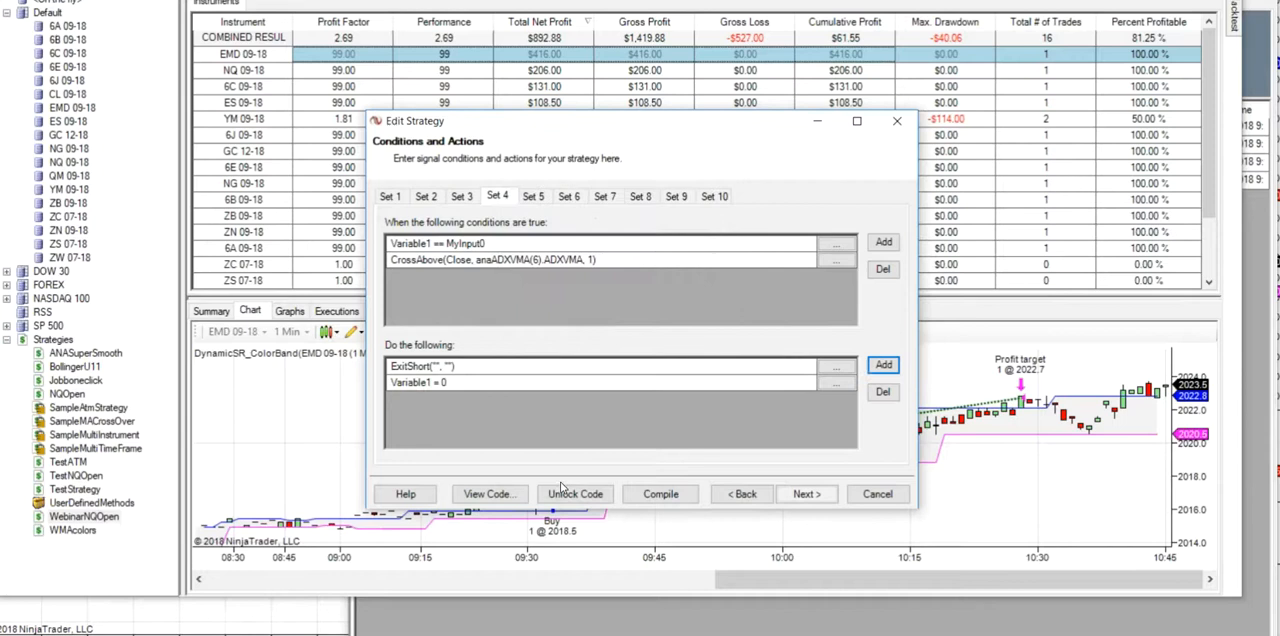
# - Complete the strategy wizard to save the edited WebinarNQOpen strategy
pyautogui.click(808, 495)
pyautogui.click(808, 496)
pyautogui.click(808, 497)
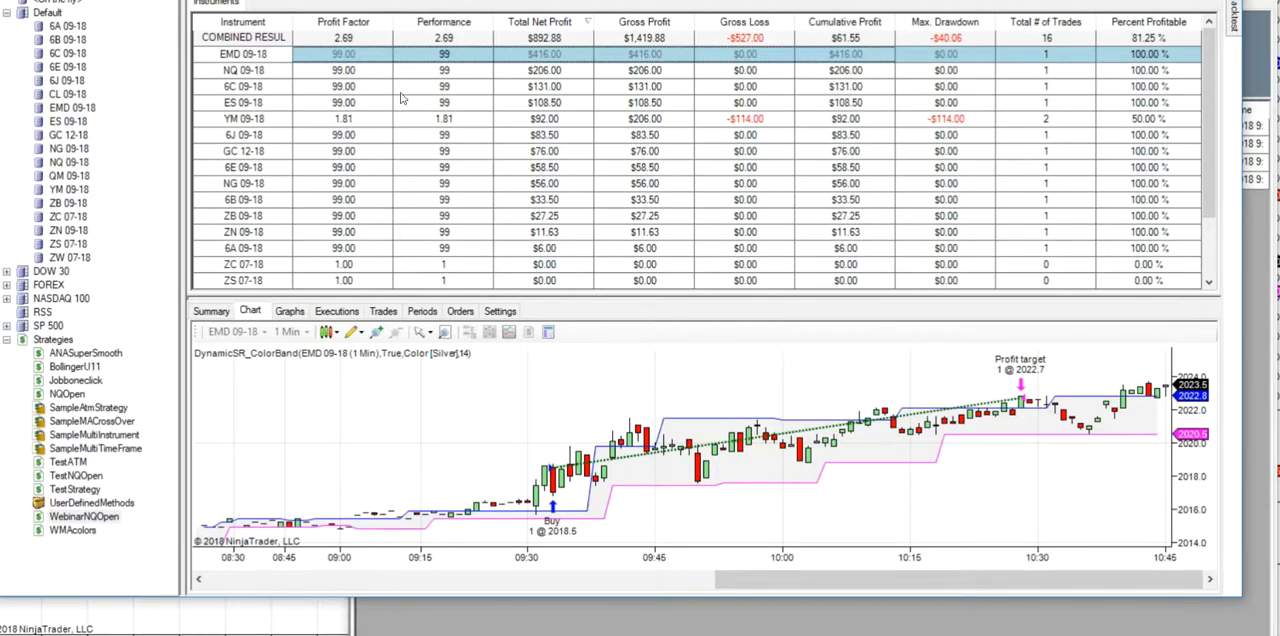
# - Backtest WebinarNQOpen on NQ 09-18 with Dailyloss -380 and Dailytotal 380, and review the resulting trade list and chart
pyautogui.rightClick(549, 72)
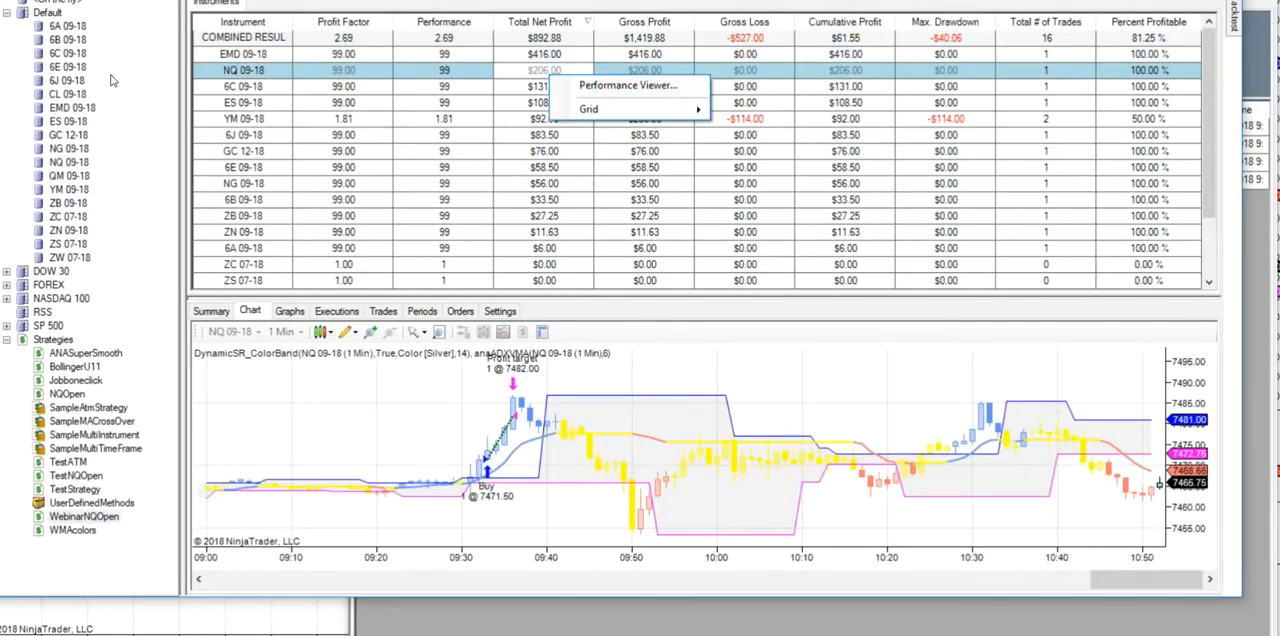
pyautogui.rightClick(88, 166)
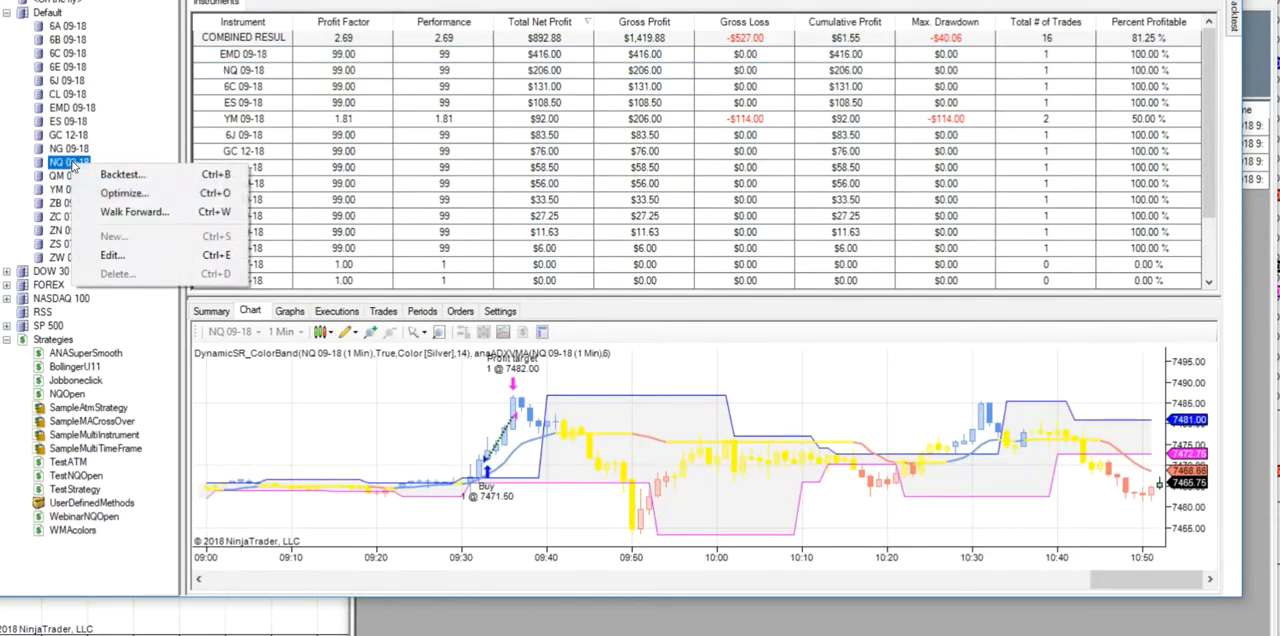
pyautogui.click(133, 180)
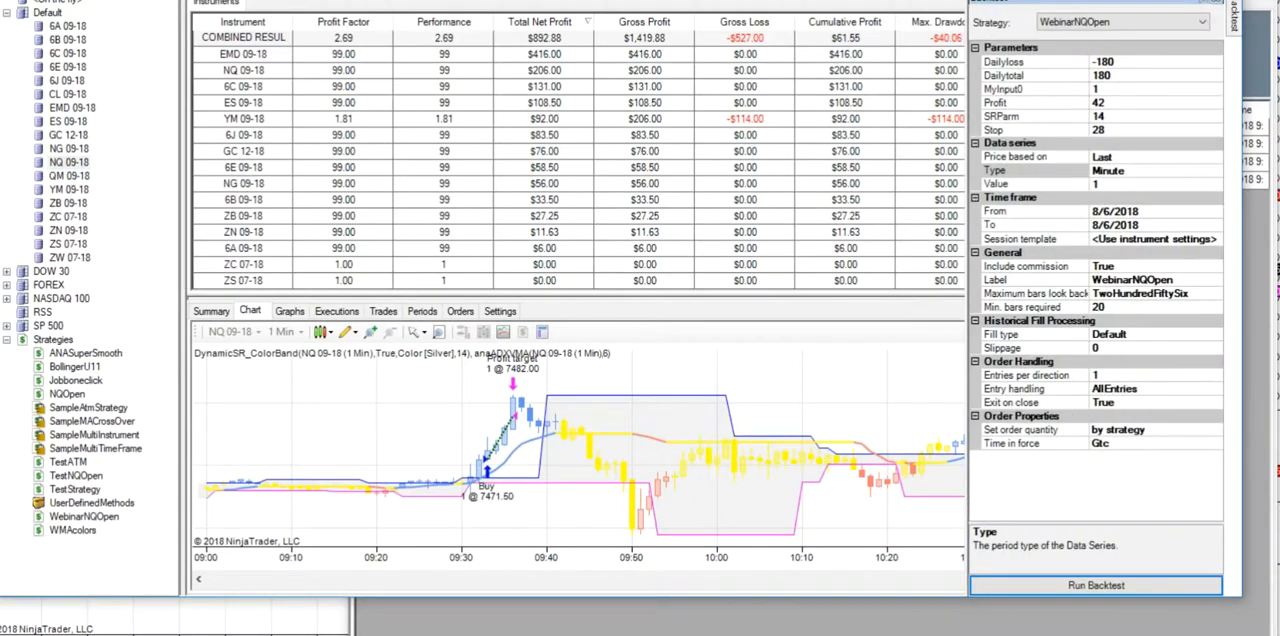
pyautogui.click(1099, 62)
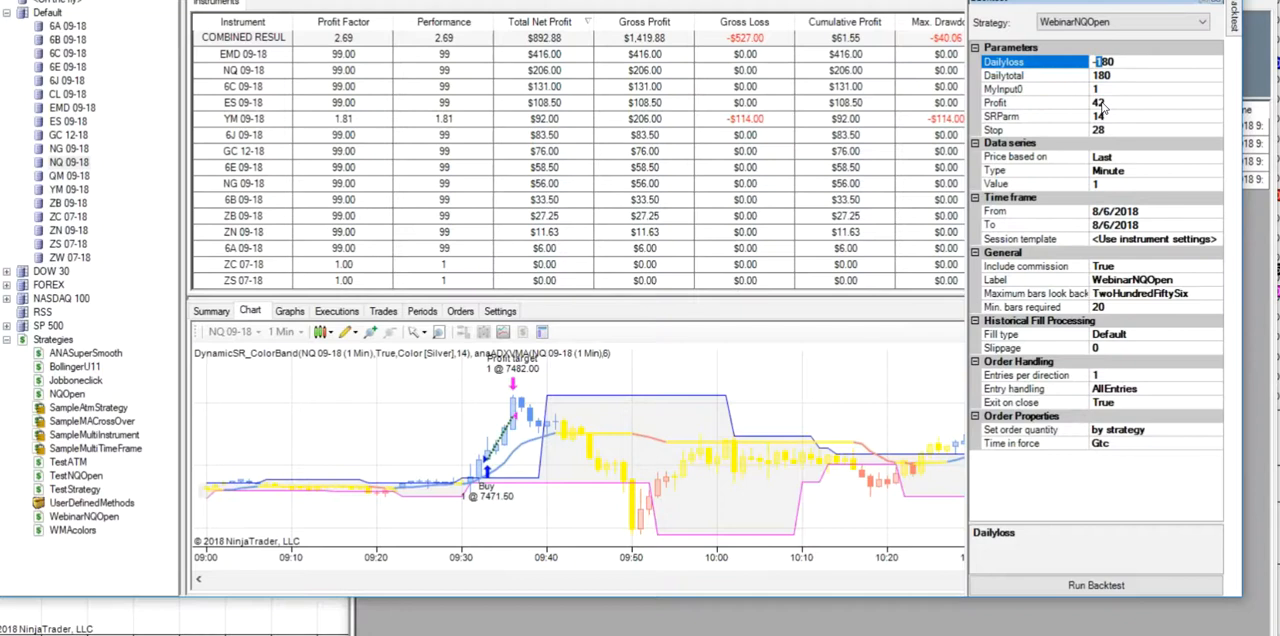
pyautogui.write('3')
pyautogui.click(1097, 75)
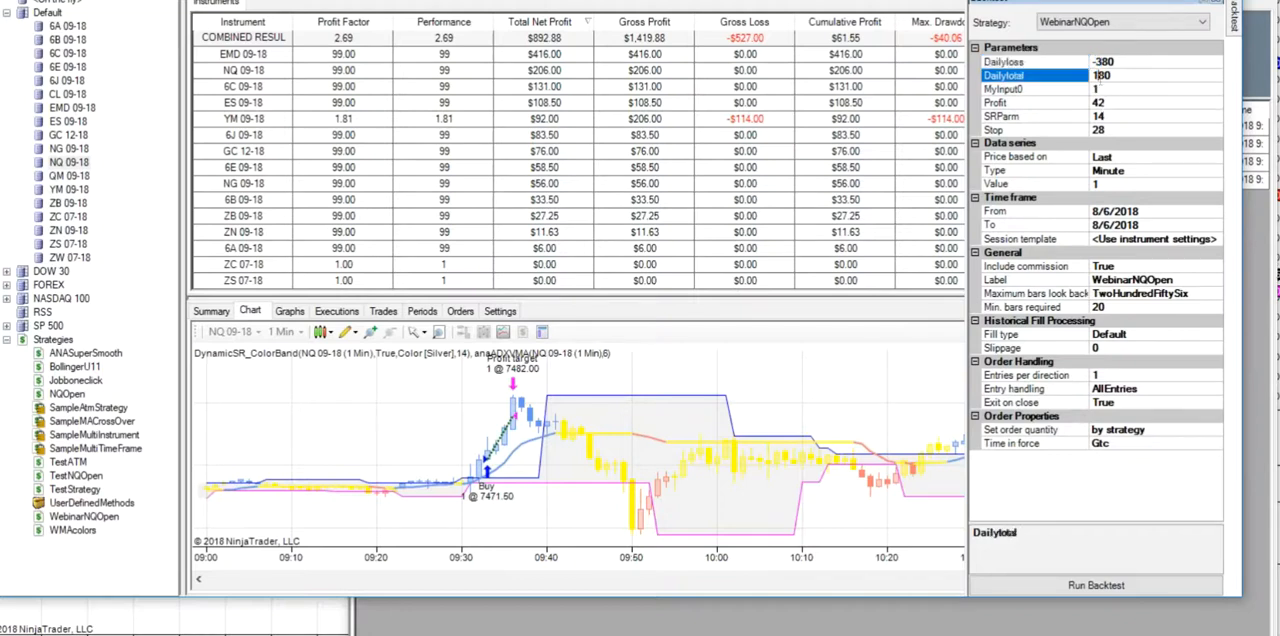
pyautogui.write('3')
pyautogui.click(1133, 591)
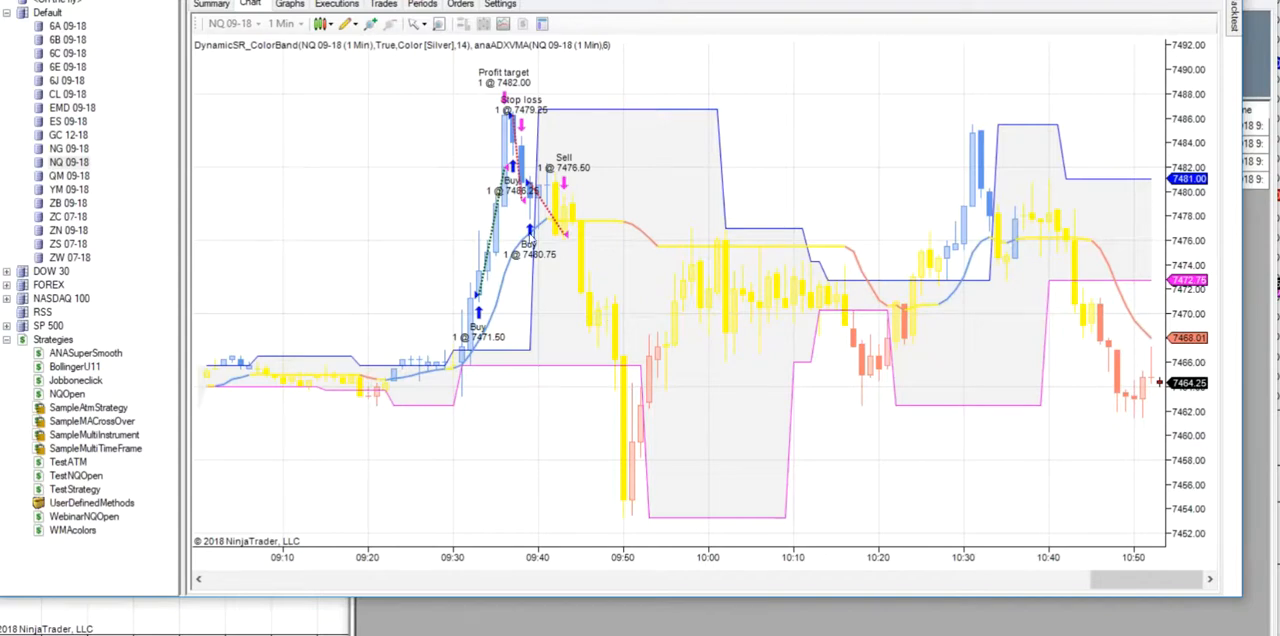
pyautogui.click(383, 5)
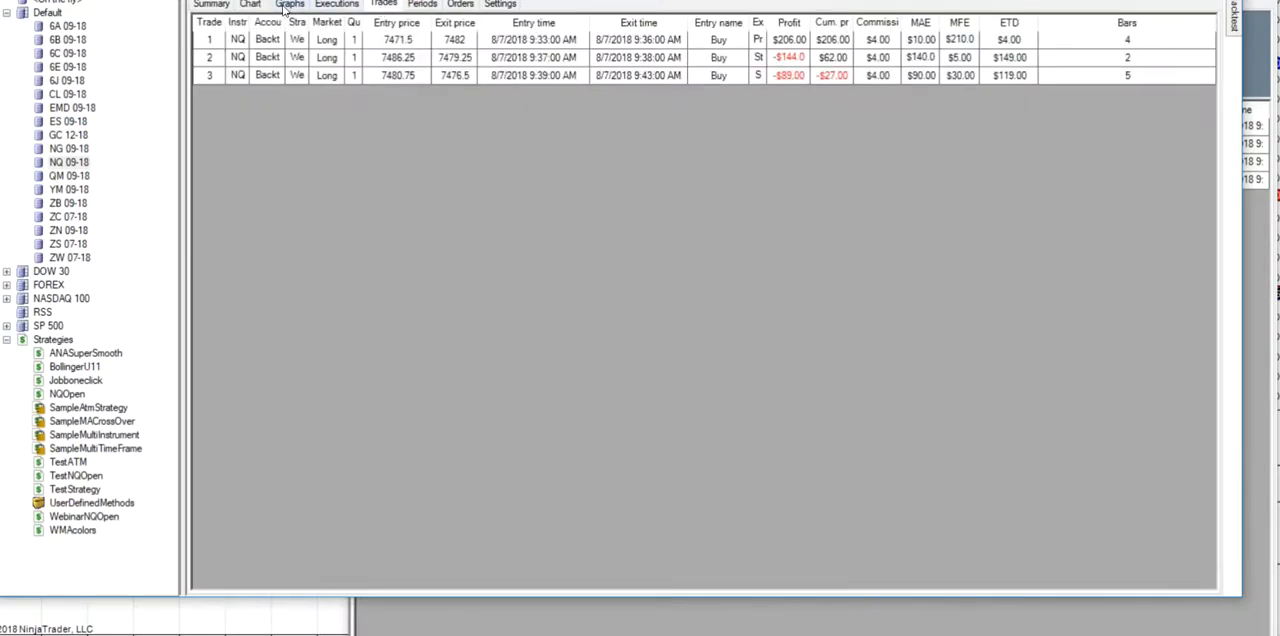
pyautogui.click(252, 6)
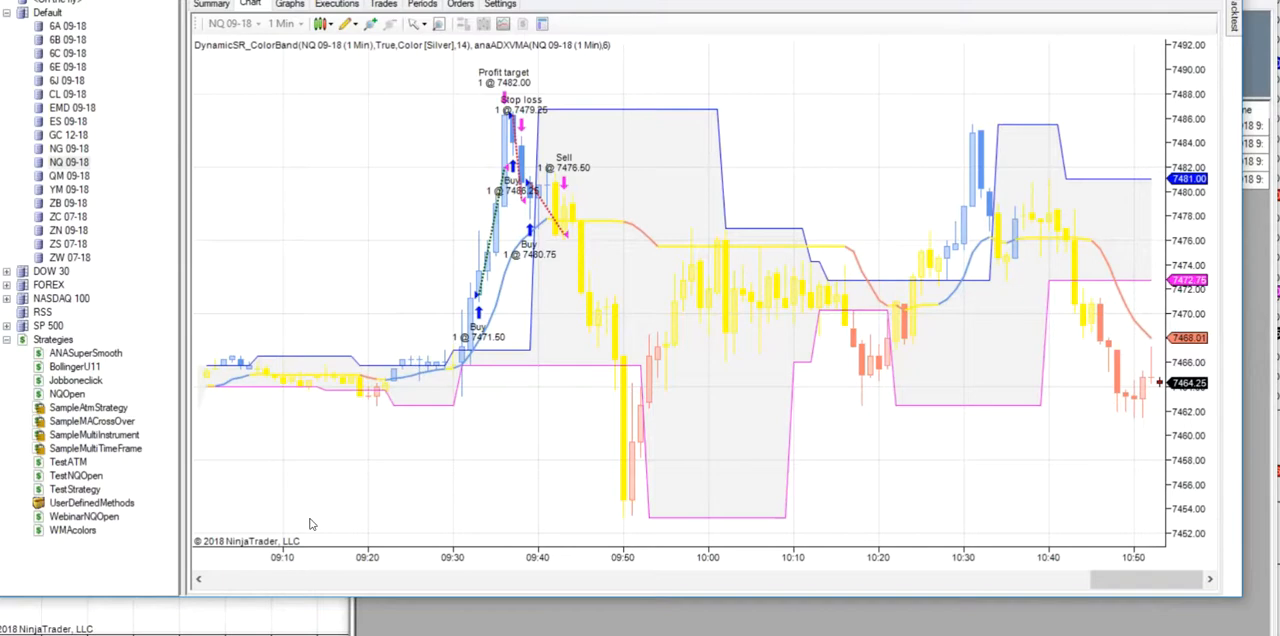
# - Reopen the WebinarNQOpen strategy for editing at its Set 1 conditions and actions
pyautogui.doubleClick(99, 518)
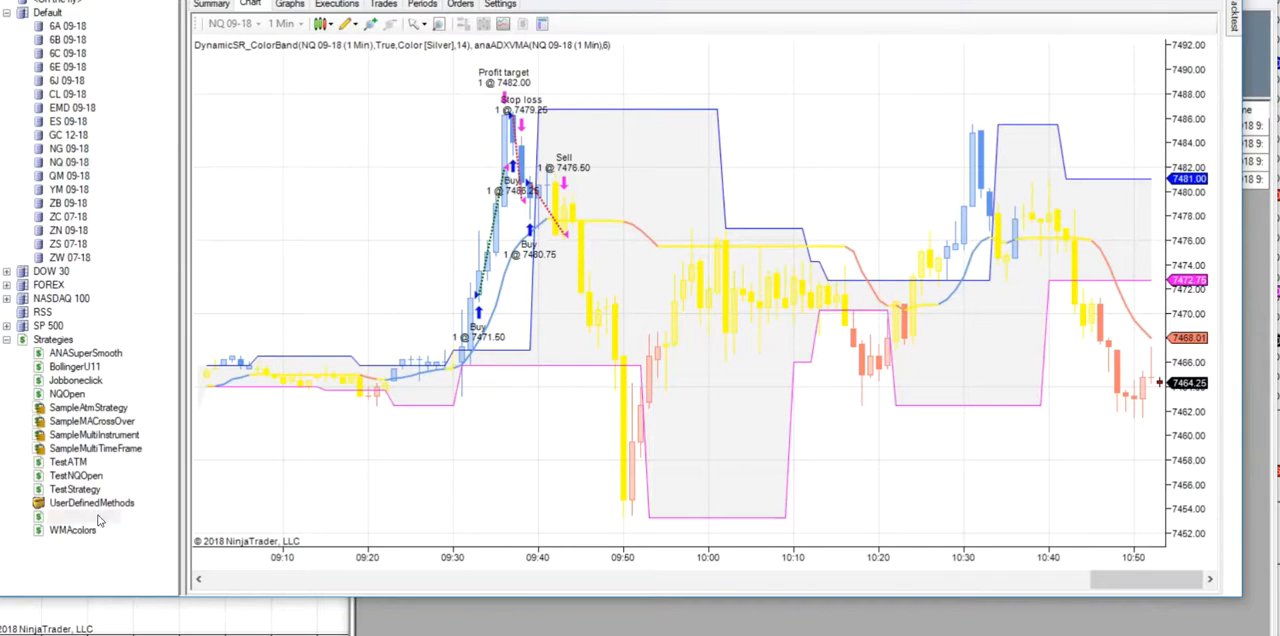
pyautogui.click(807, 493)
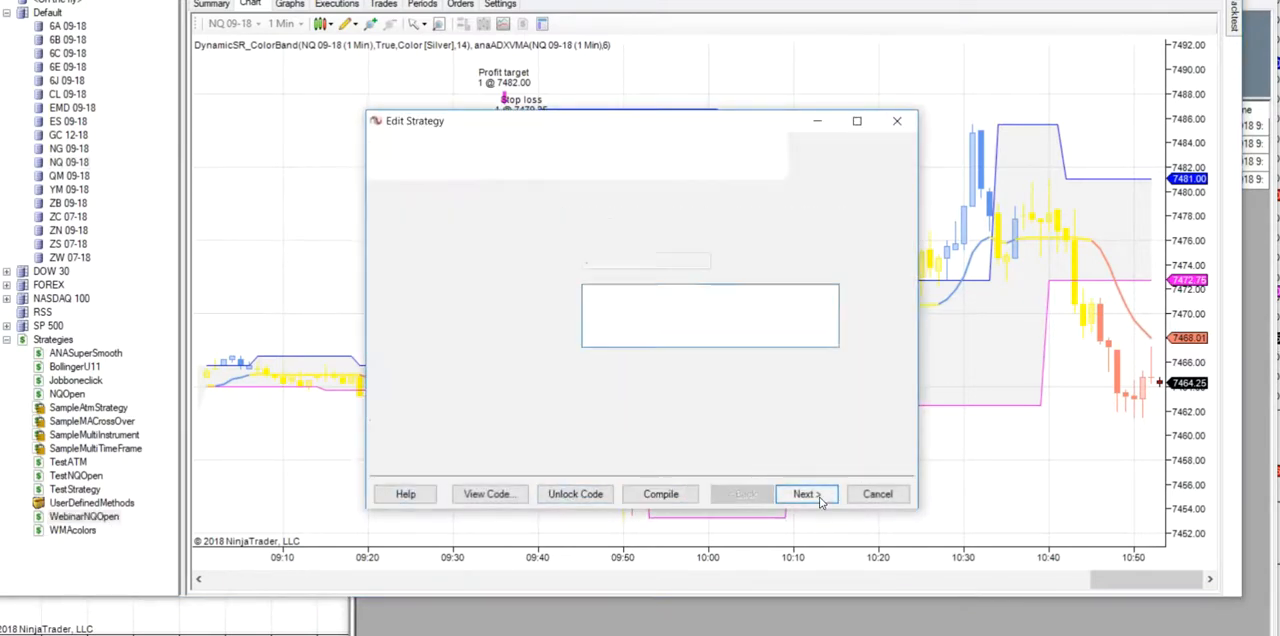
pyautogui.click(807, 494)
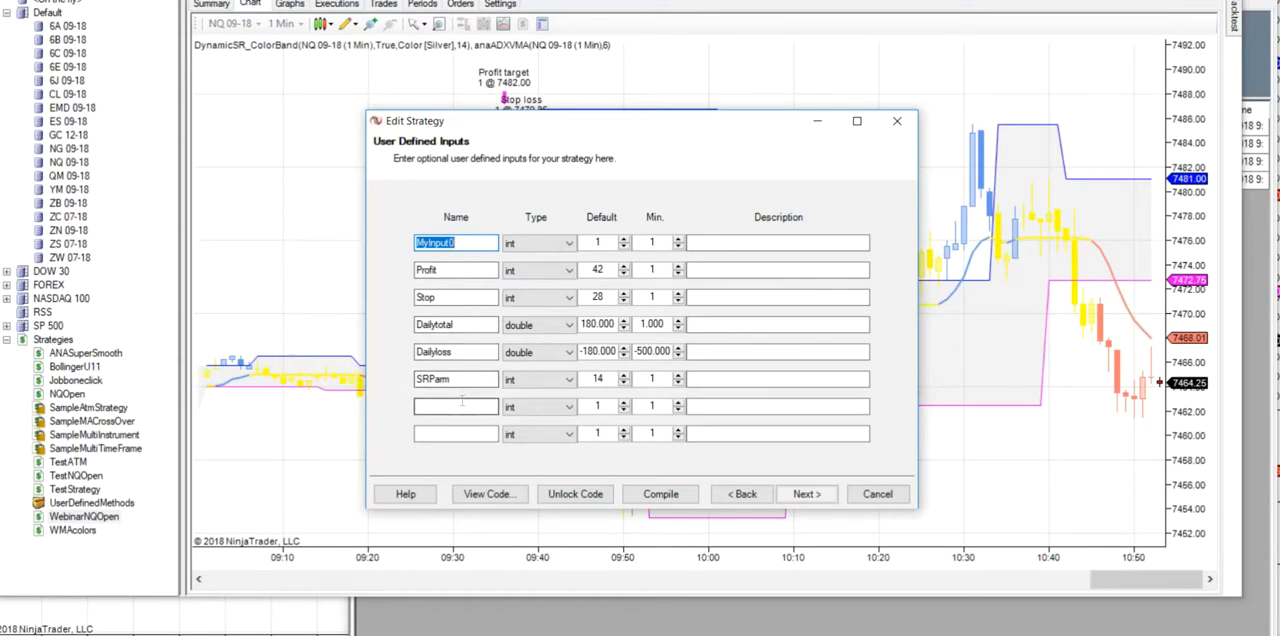
pyautogui.click(805, 494)
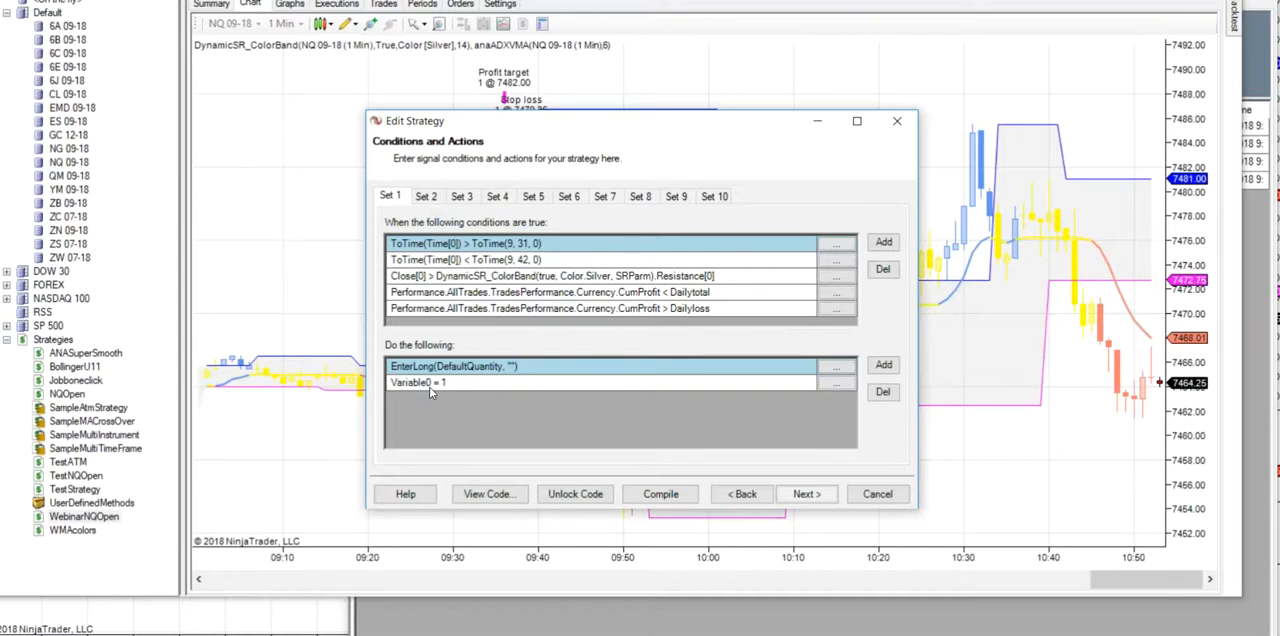
# - Review the variable choices of the Set 1 user defined variable action, keeping Variable0 selected
pyautogui.click(836, 384)
pyautogui.moveTo(769, 280); pyautogui.dragTo(769, 246)
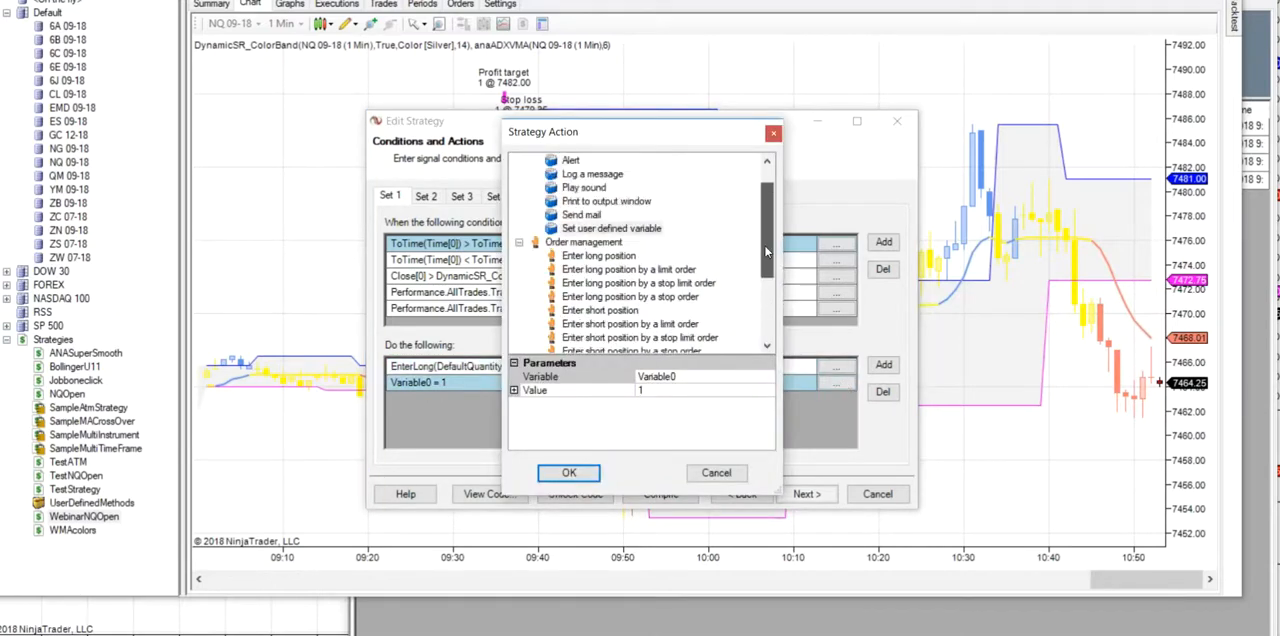
pyautogui.click(641, 230)
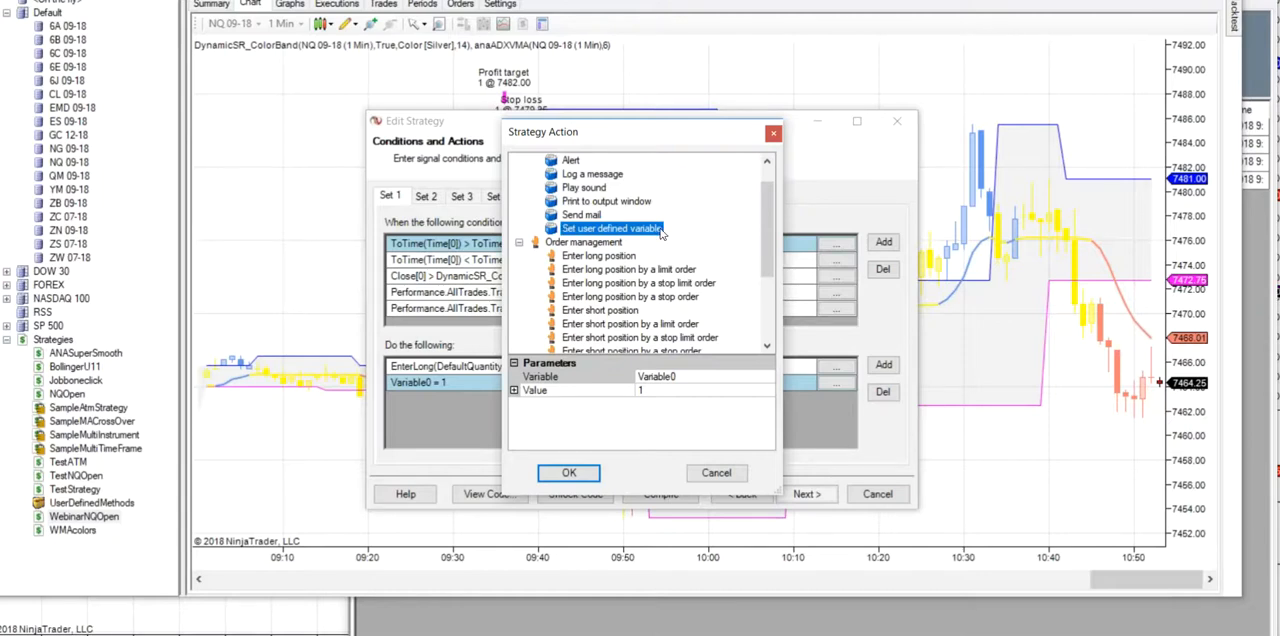
pyautogui.click(771, 379)
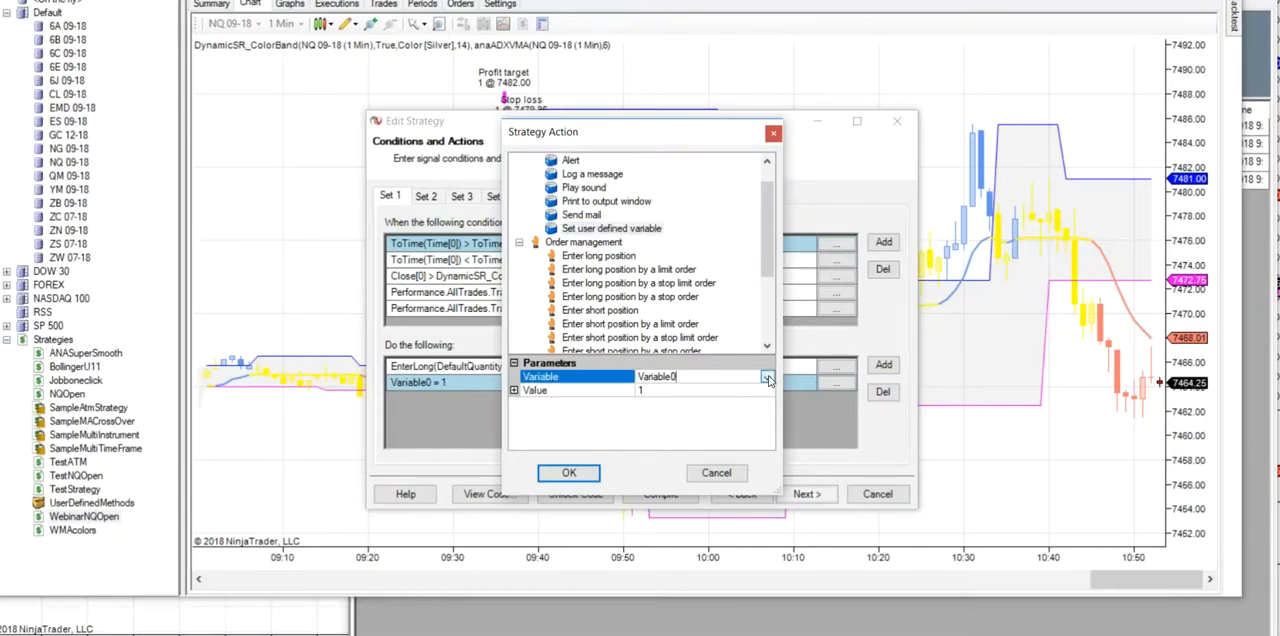
pyautogui.click(767, 378)
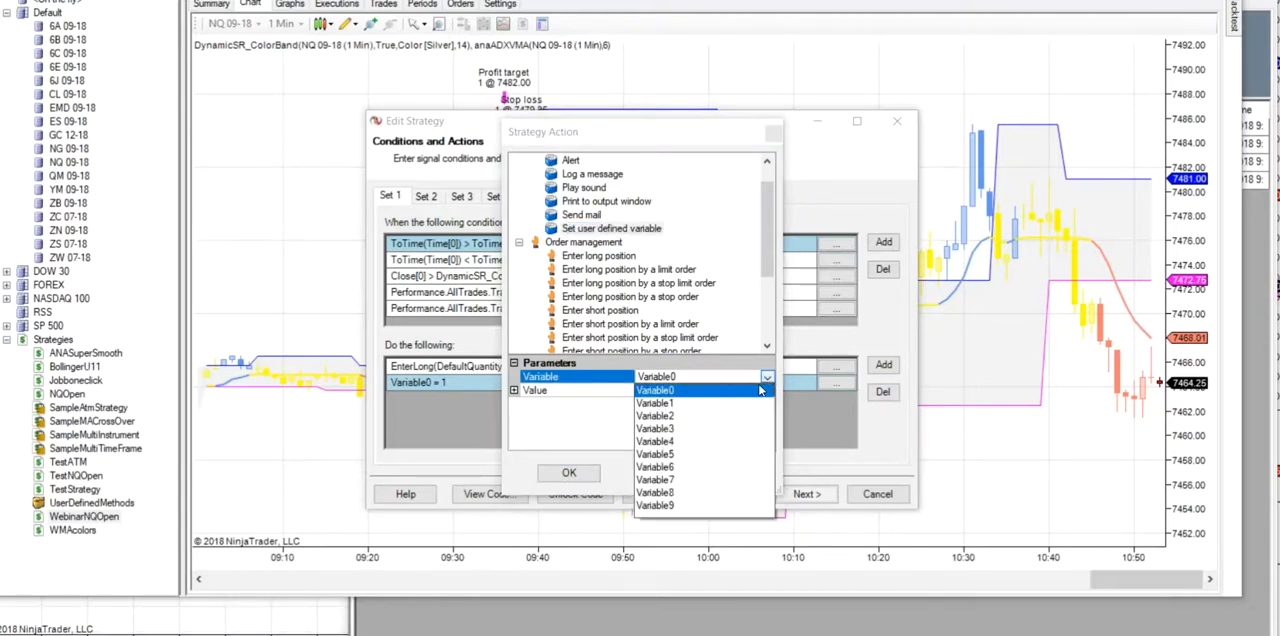
pyautogui.click(667, 391)
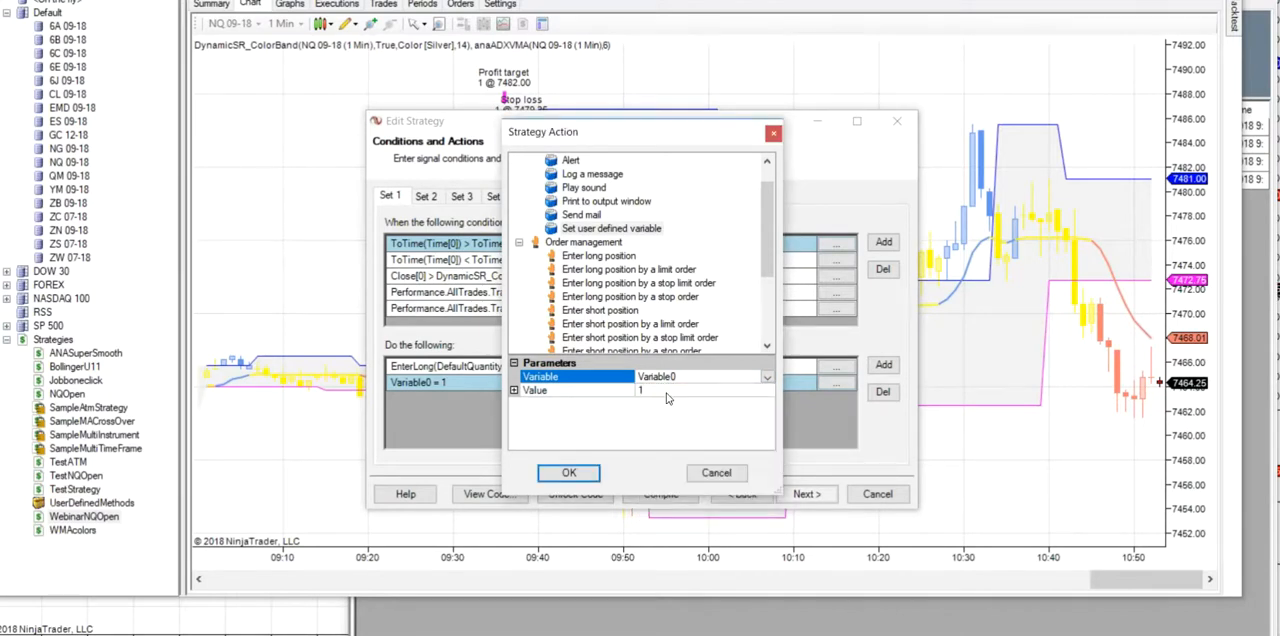
pyautogui.click(569, 473)
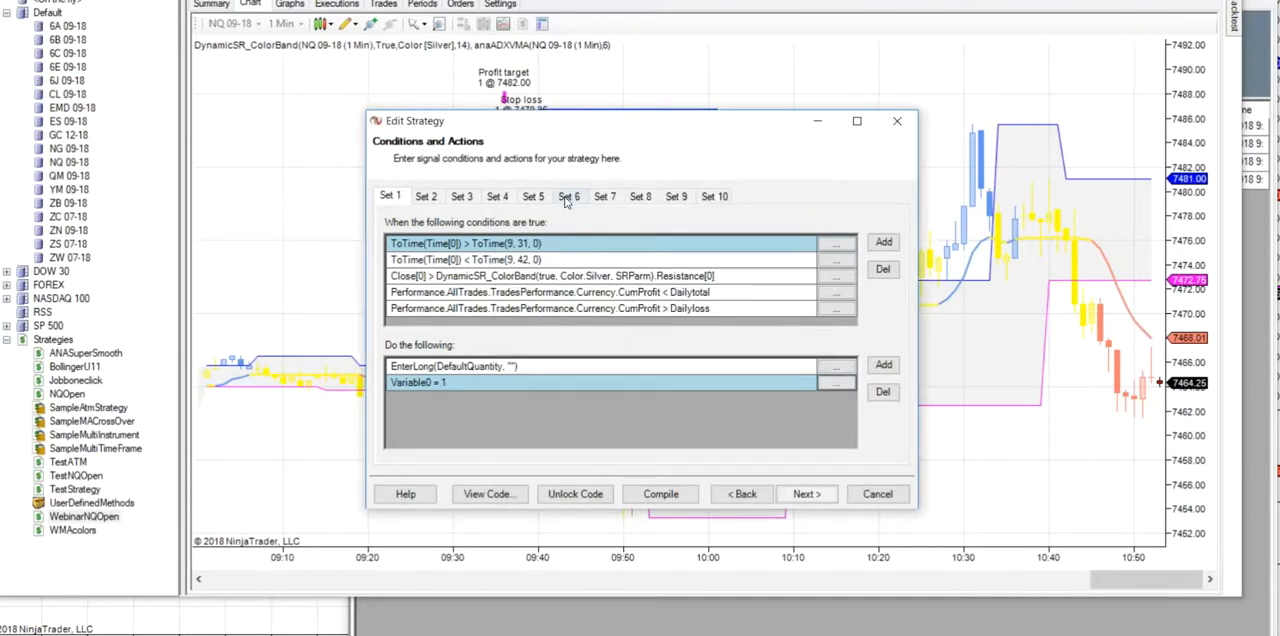
# - Compare the Set 1 long entry and Set 3 long exit rules with the trades plotted on the NQ chart
pyautogui.click(465, 198)
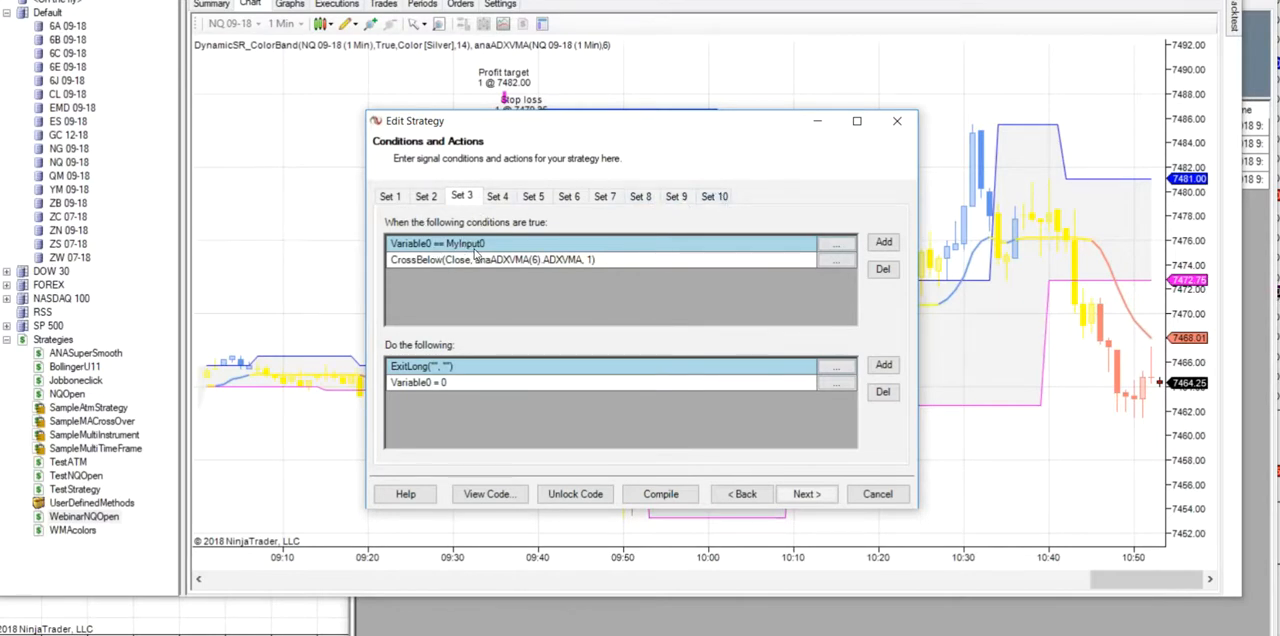
pyautogui.click(391, 197)
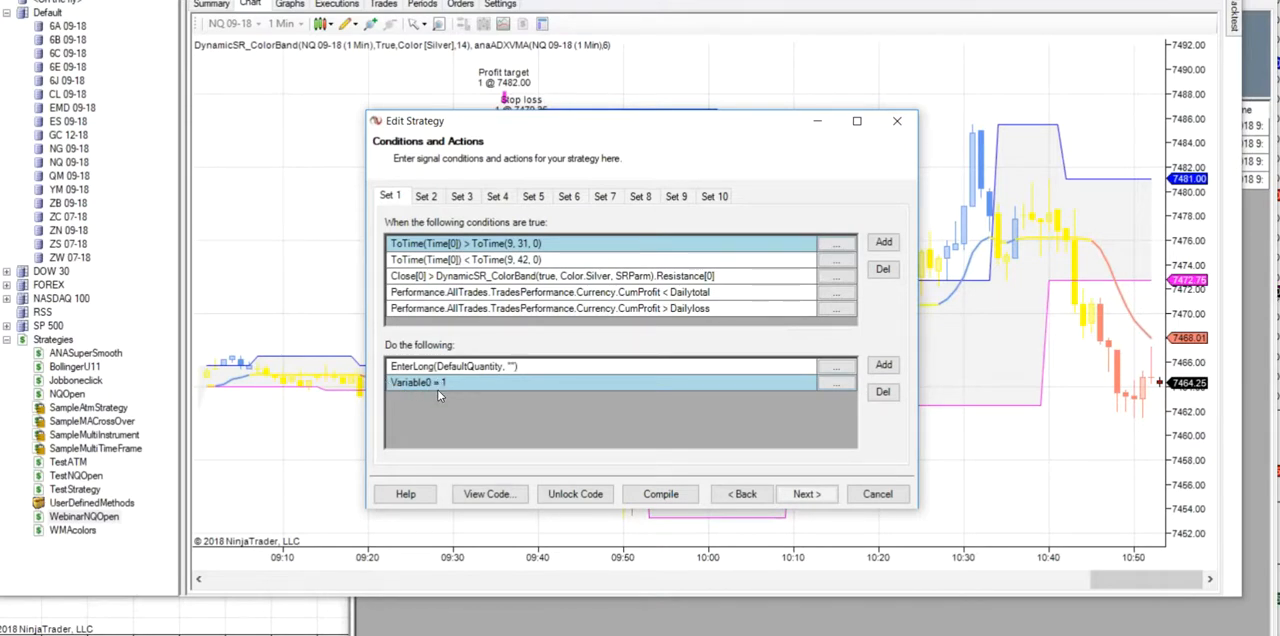
pyautogui.click(474, 196)
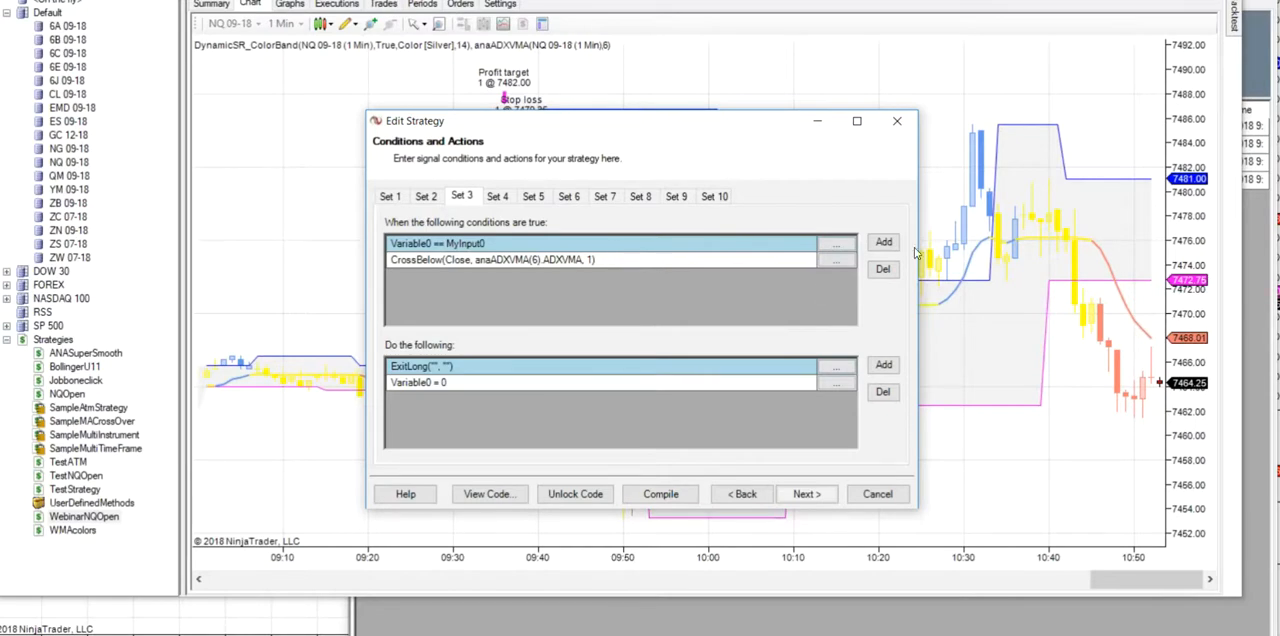
pyautogui.moveTo(745, 127); pyautogui.dragTo(560, 329)
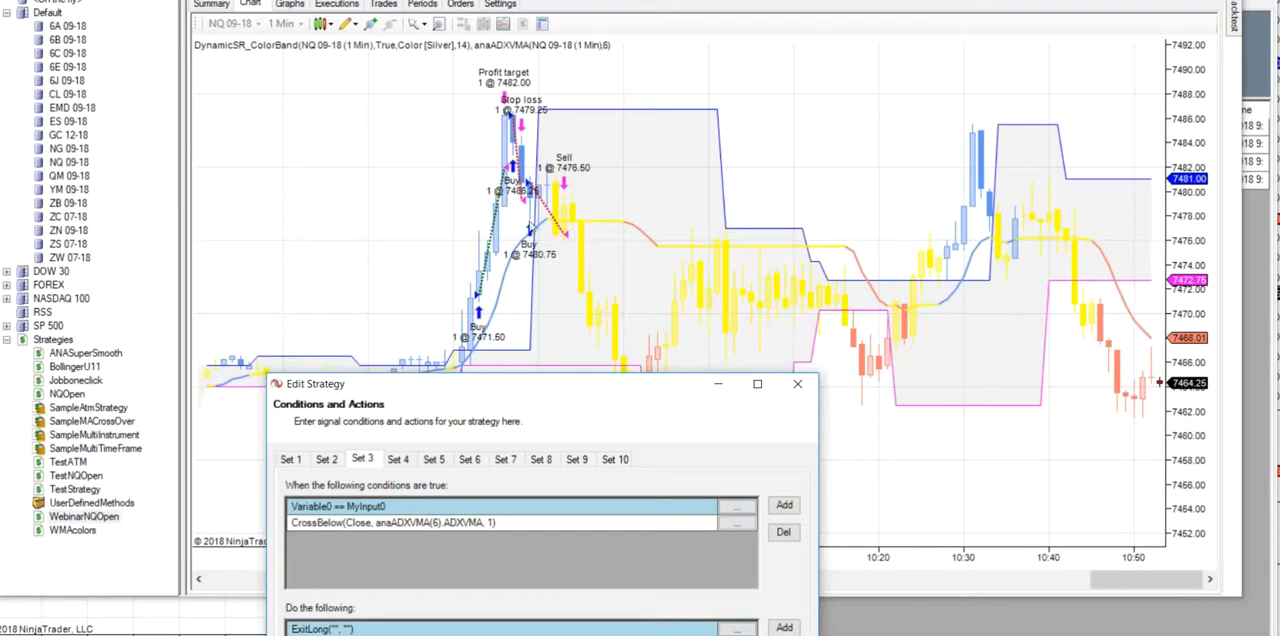
pyautogui.moveTo(590, 394); pyautogui.dragTo(678, 92)
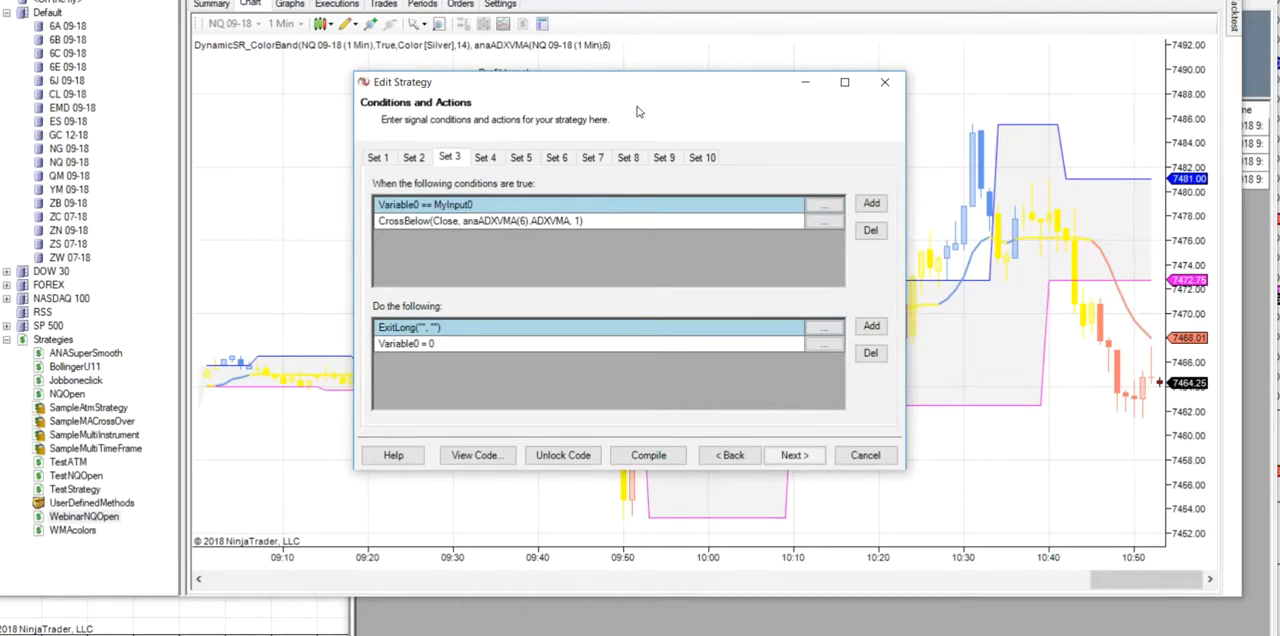
pyautogui.moveTo(398, 88); pyautogui.dragTo(460, 392)
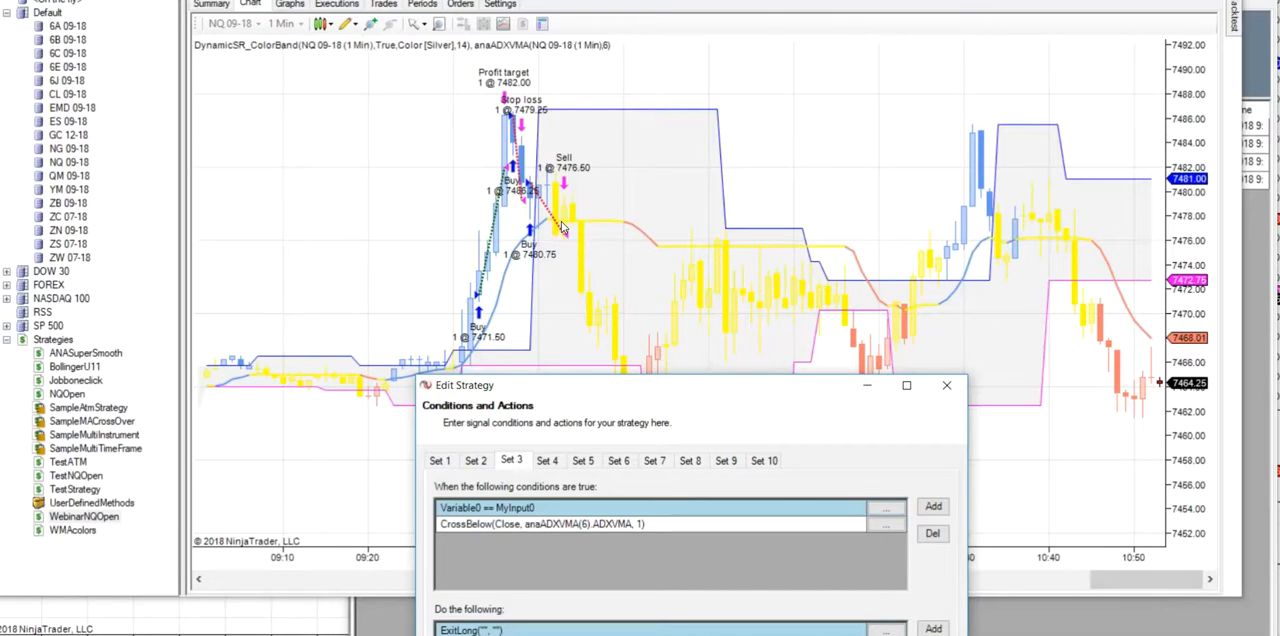
pyautogui.moveTo(714, 396); pyautogui.dragTo(935, 63)
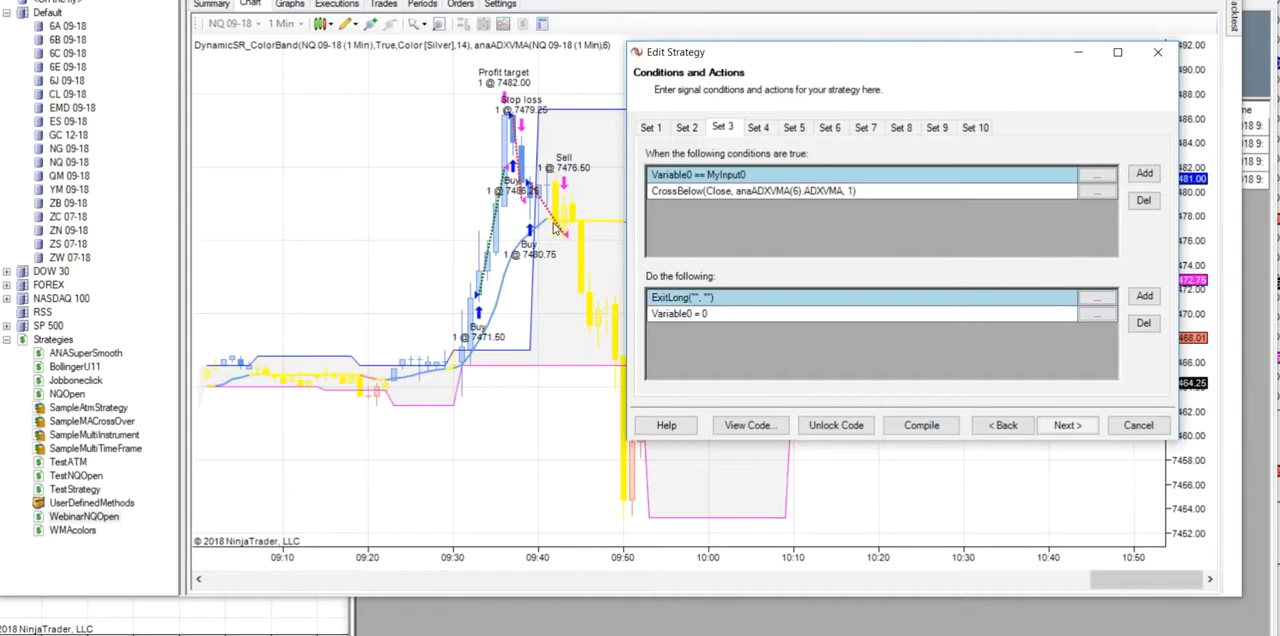
# - Examine the Set 2 short entry and Set 4 short exit rules against the NQ chart, and return to Set 3
pyautogui.click(693, 130)
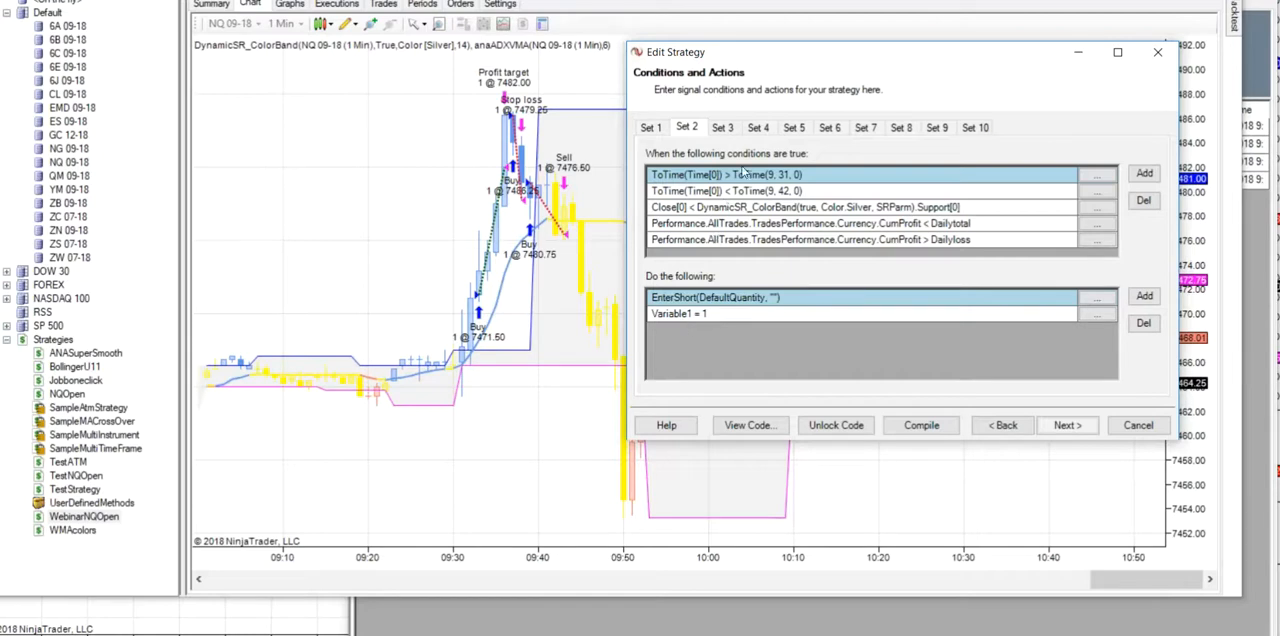
pyautogui.click(768, 130)
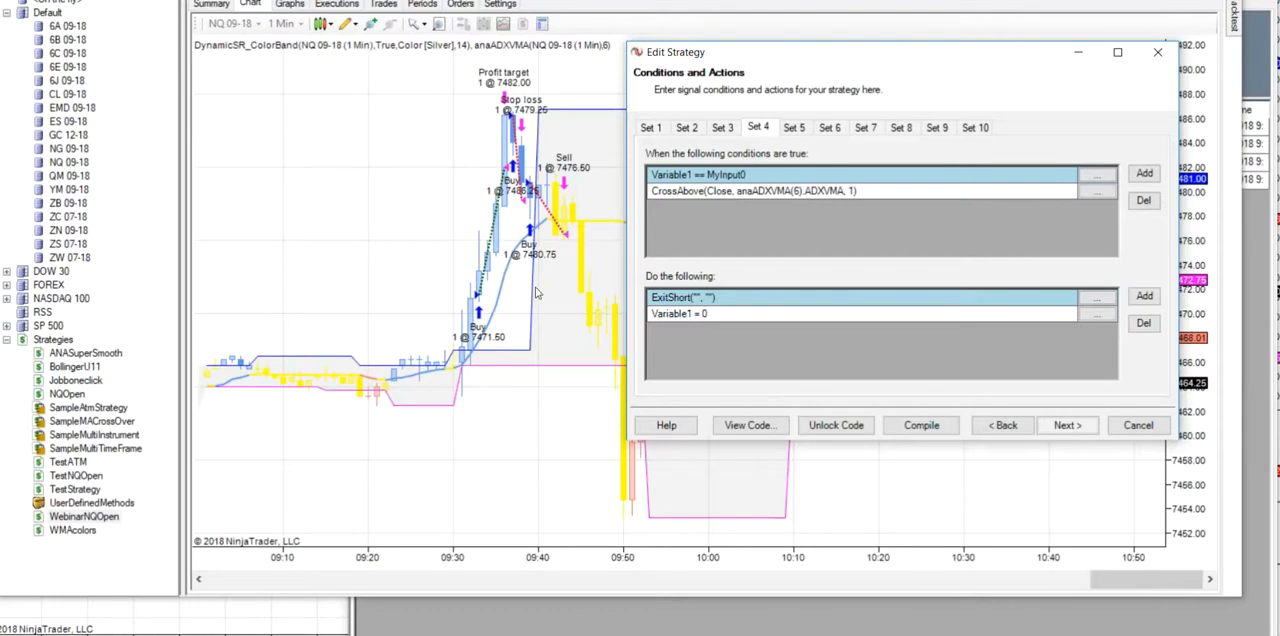
pyautogui.moveTo(828, 56); pyautogui.dragTo(200, 214)
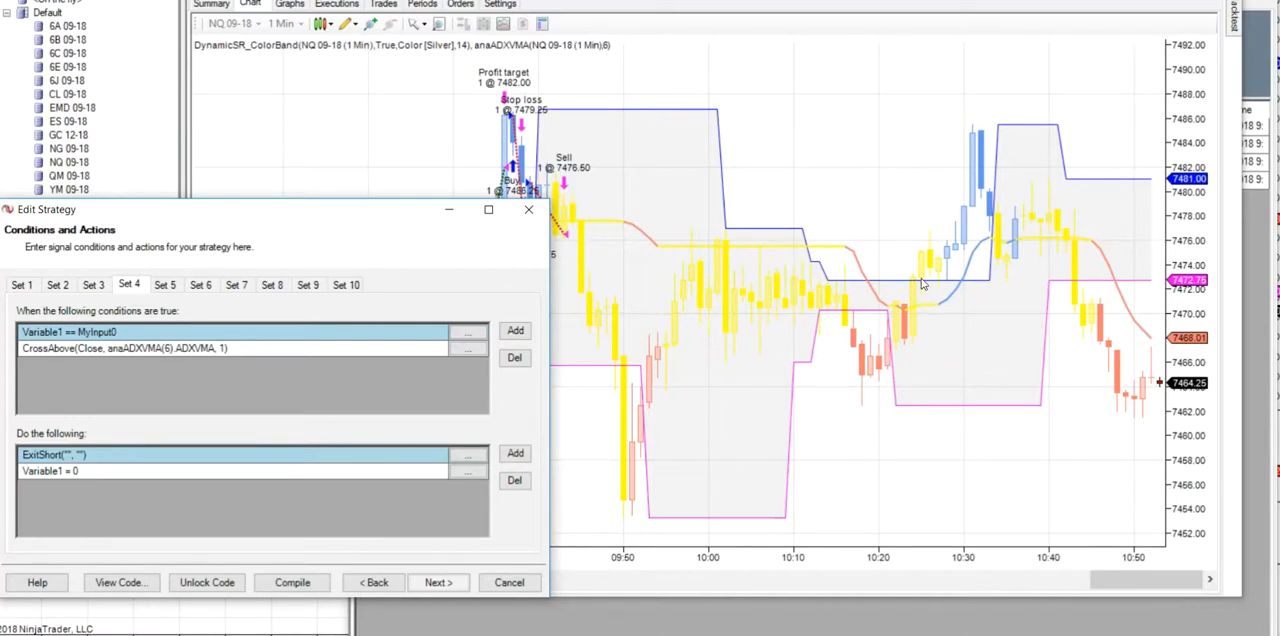
pyautogui.moveTo(311, 217); pyautogui.dragTo(838, 92)
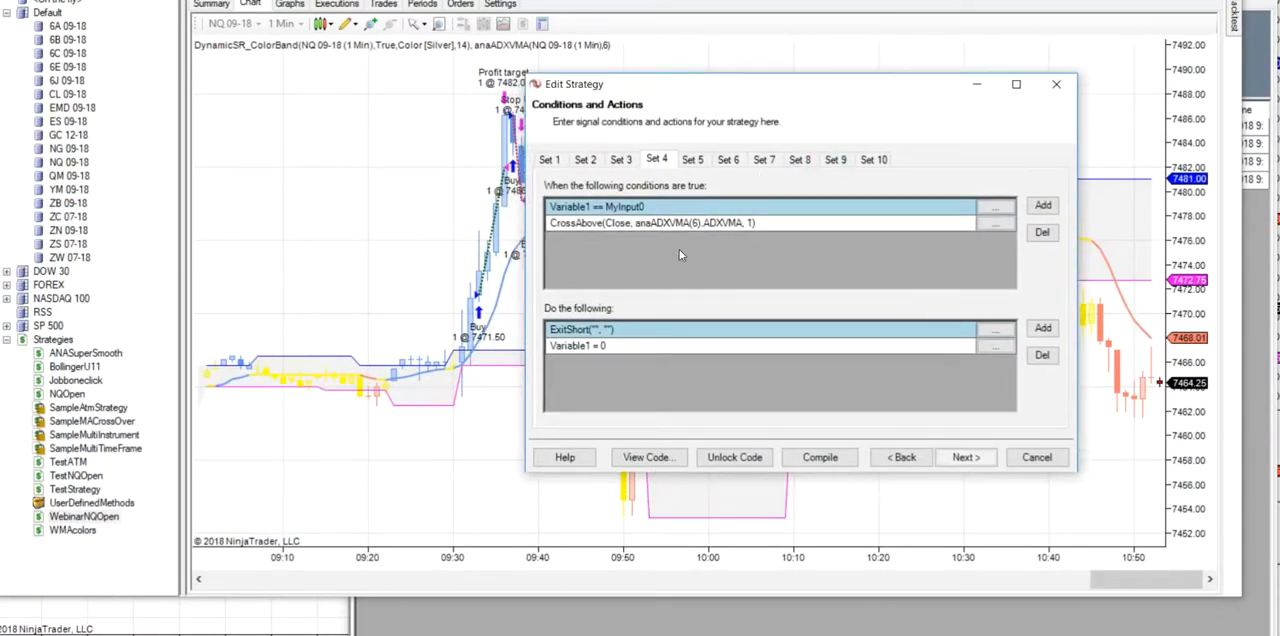
pyautogui.moveTo(757, 92); pyautogui.dragTo(877, 69)
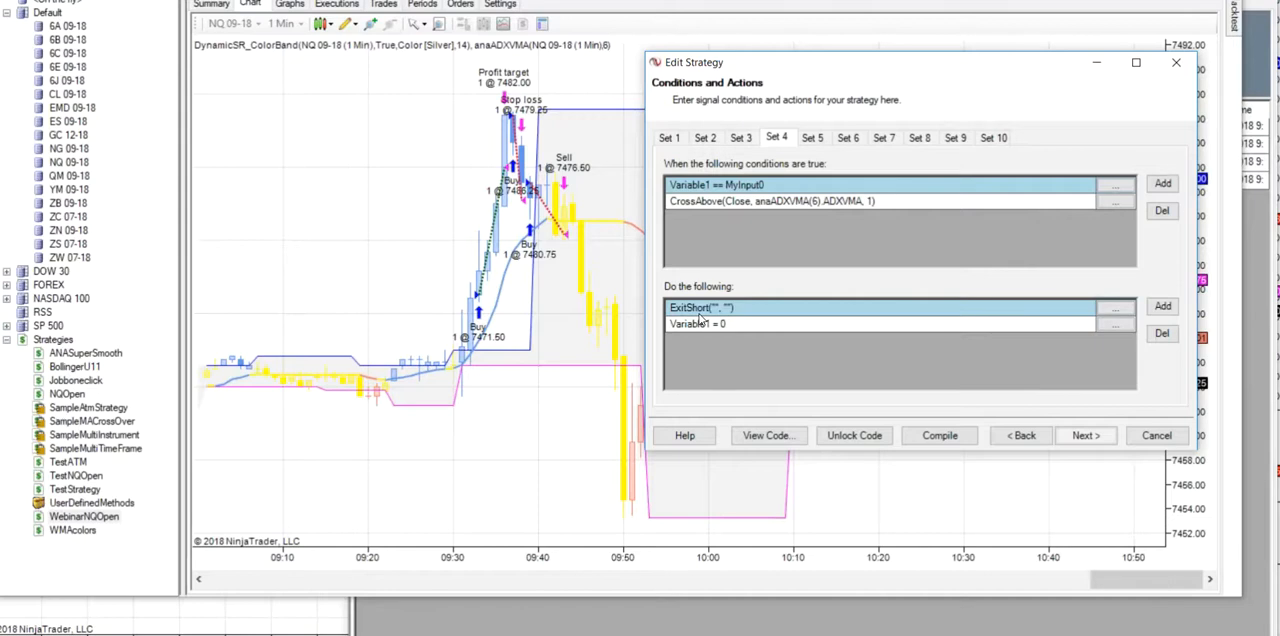
pyautogui.click(740, 139)
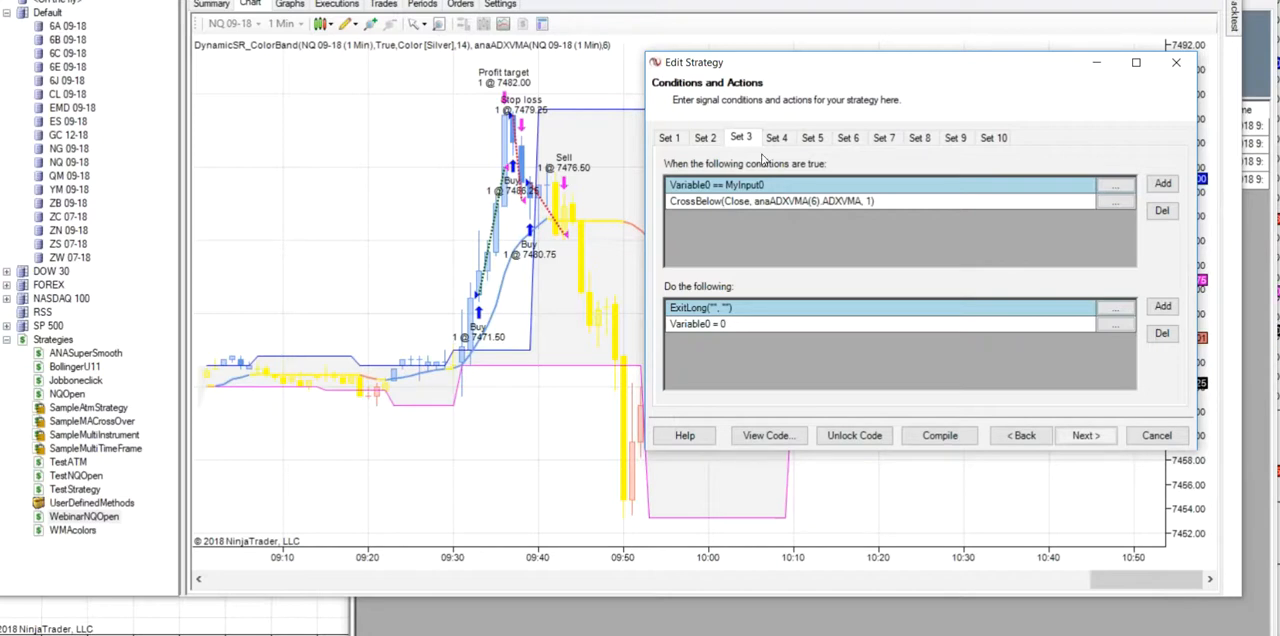
# - Open the generated WebinarNQOpen code and review its Initialize and OnBarUpdate sections, including the condition sets
pyautogui.moveTo(935, 70); pyautogui.dragTo(958, 38)
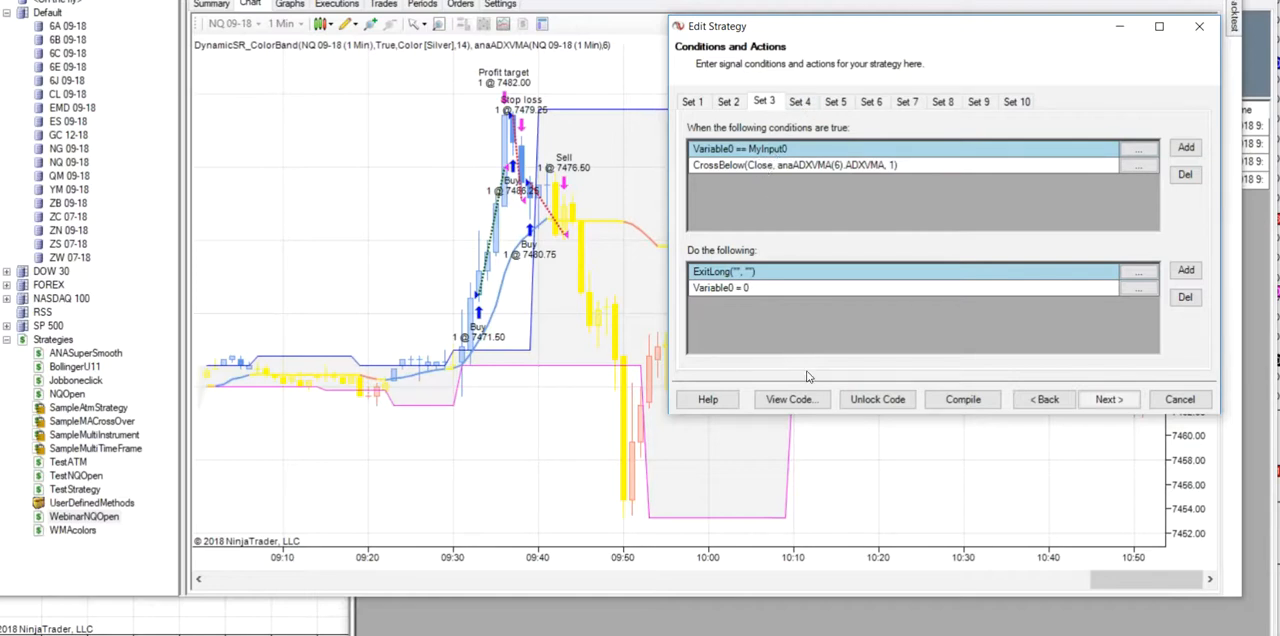
pyautogui.click(792, 399)
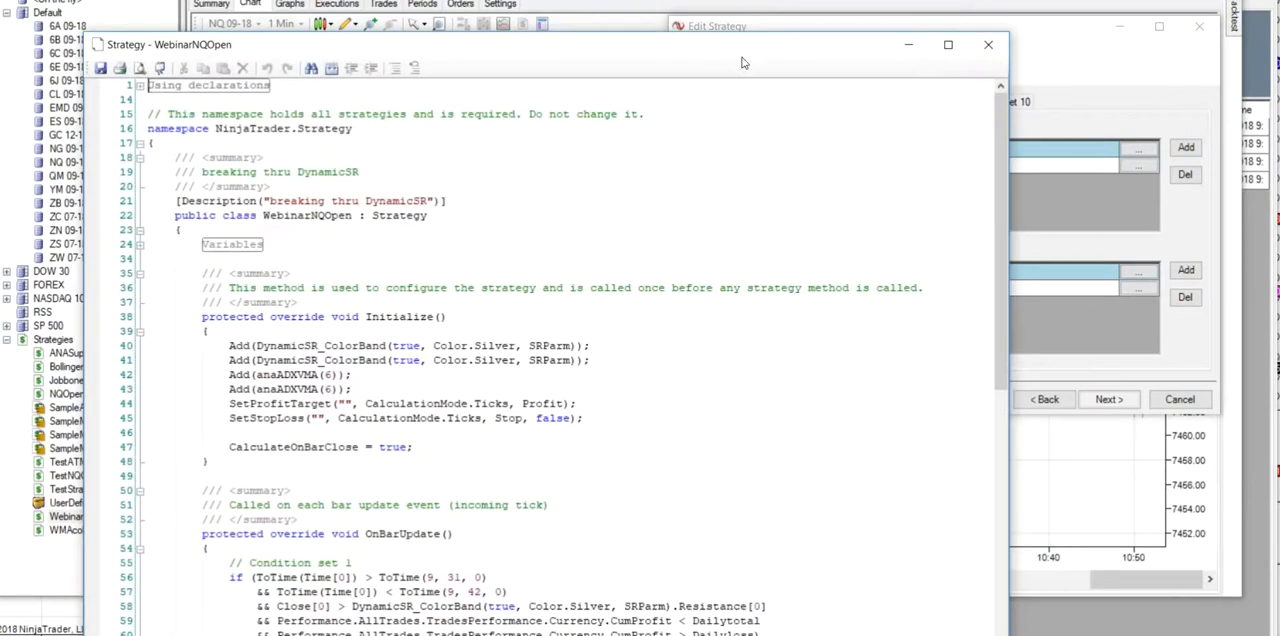
pyautogui.moveTo(746, 49); pyautogui.dragTo(727, 0)
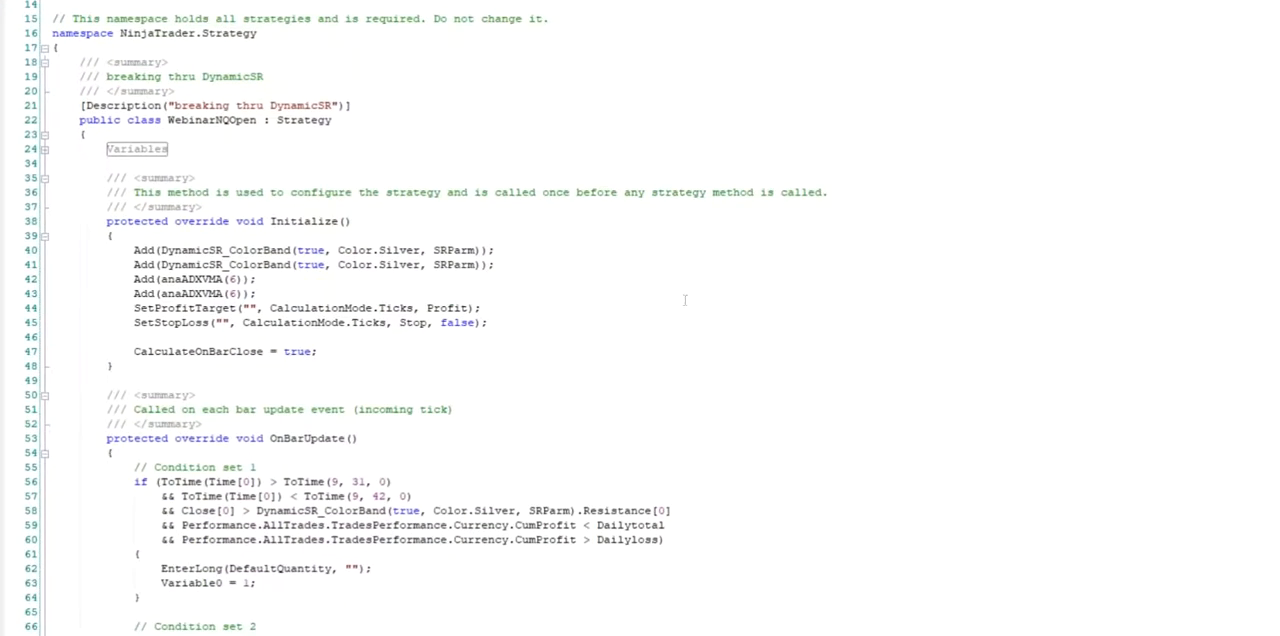
pyautogui.scroll(-13, 677, 291)
pyautogui.scroll(7, 707, 351)
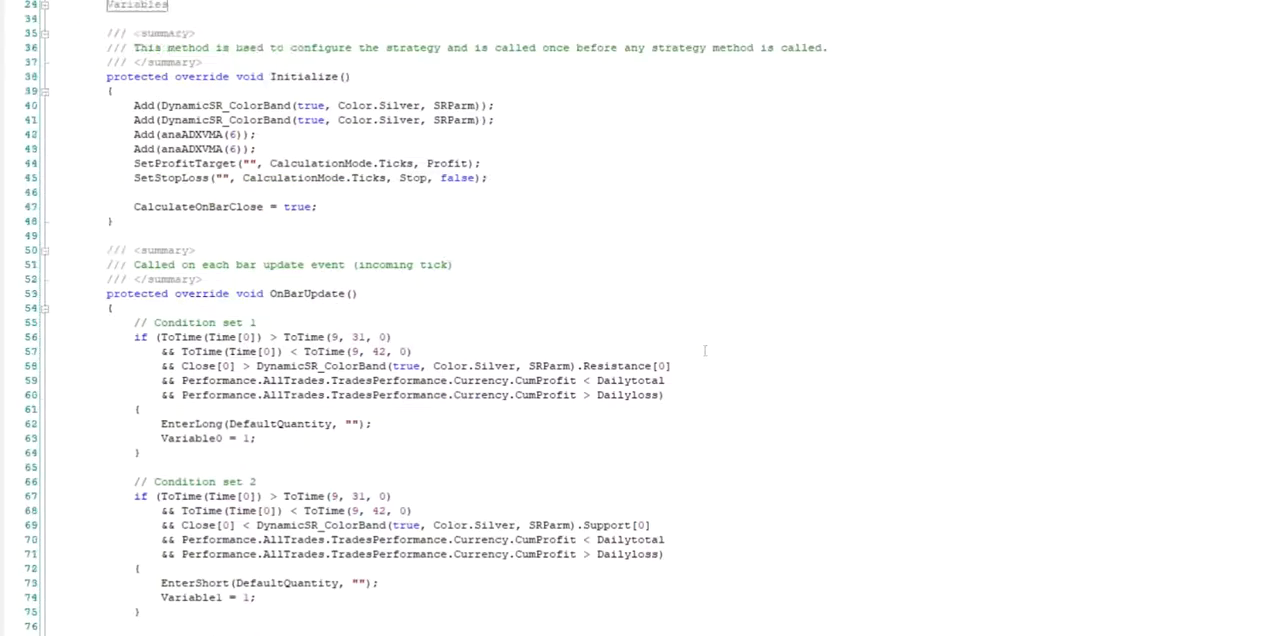
pyautogui.scroll(-5, 705, 351)
pyautogui.scroll(11, 705, 351)
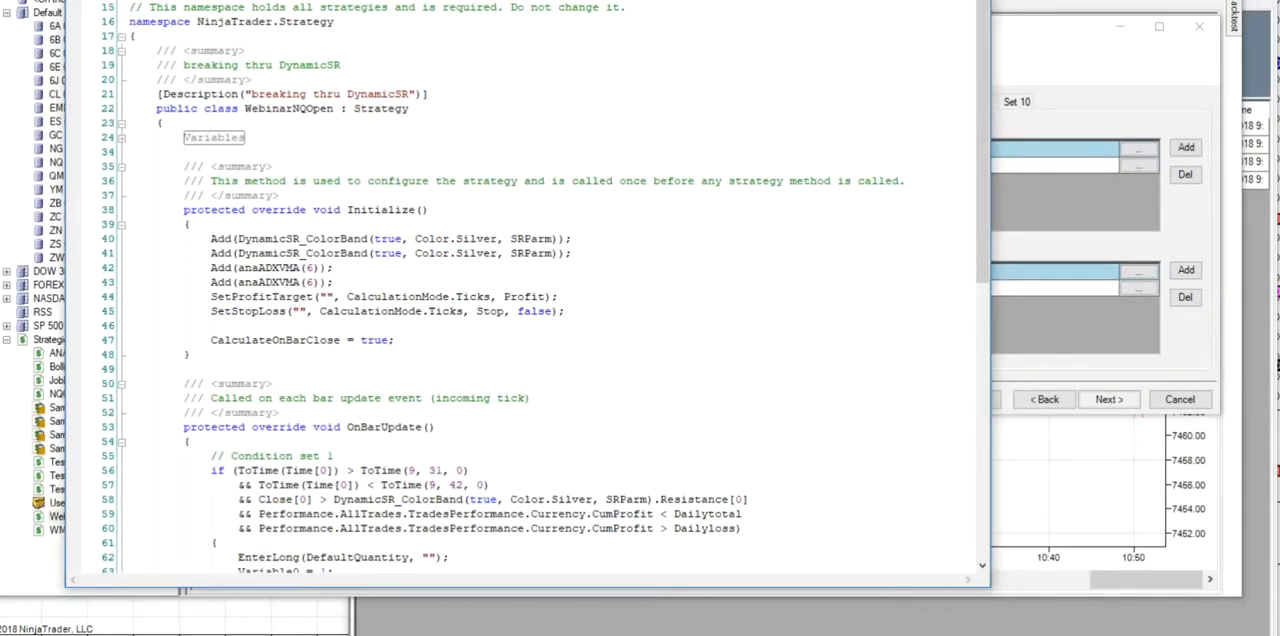
# - Compare the generated code with the strategy wizard's conditions and actions for Sets 1 to 4
pyautogui.click(1096, 88)
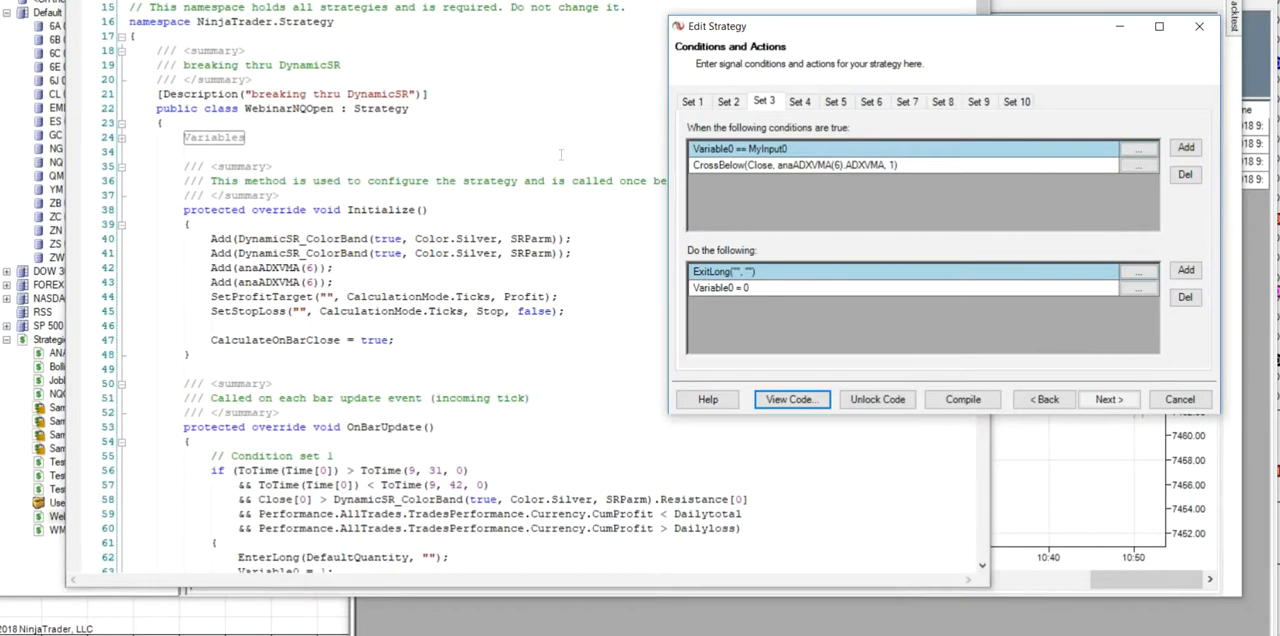
pyautogui.click(544, 134)
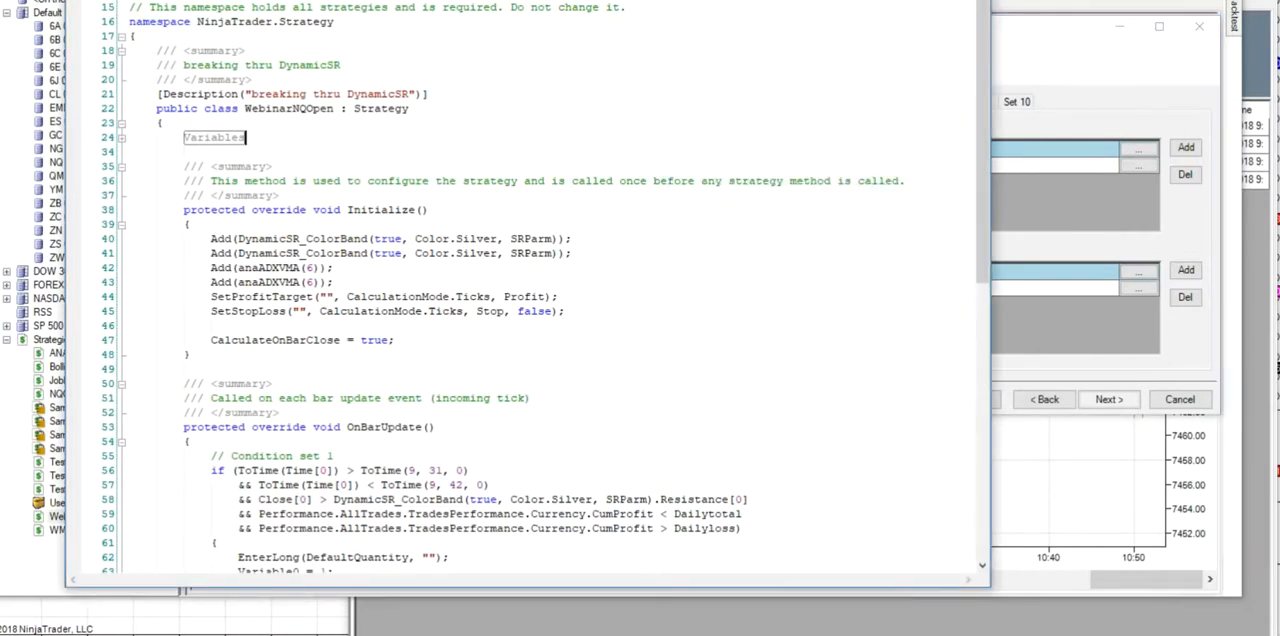
pyautogui.click(1015, 382)
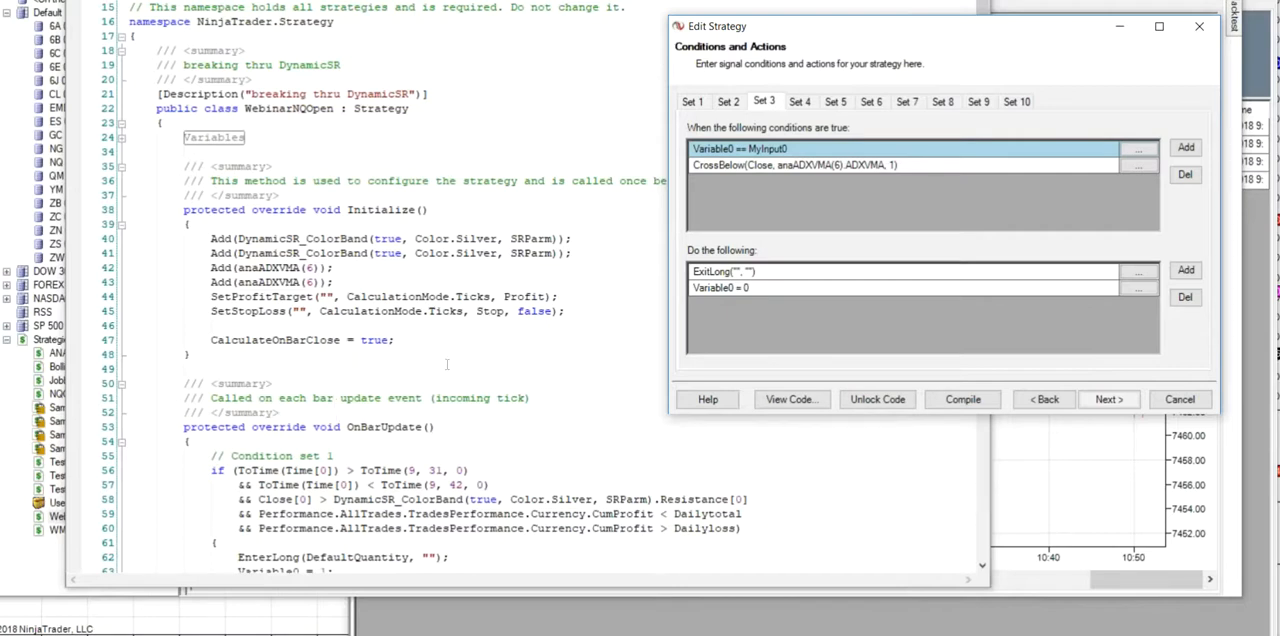
pyautogui.click(729, 103)
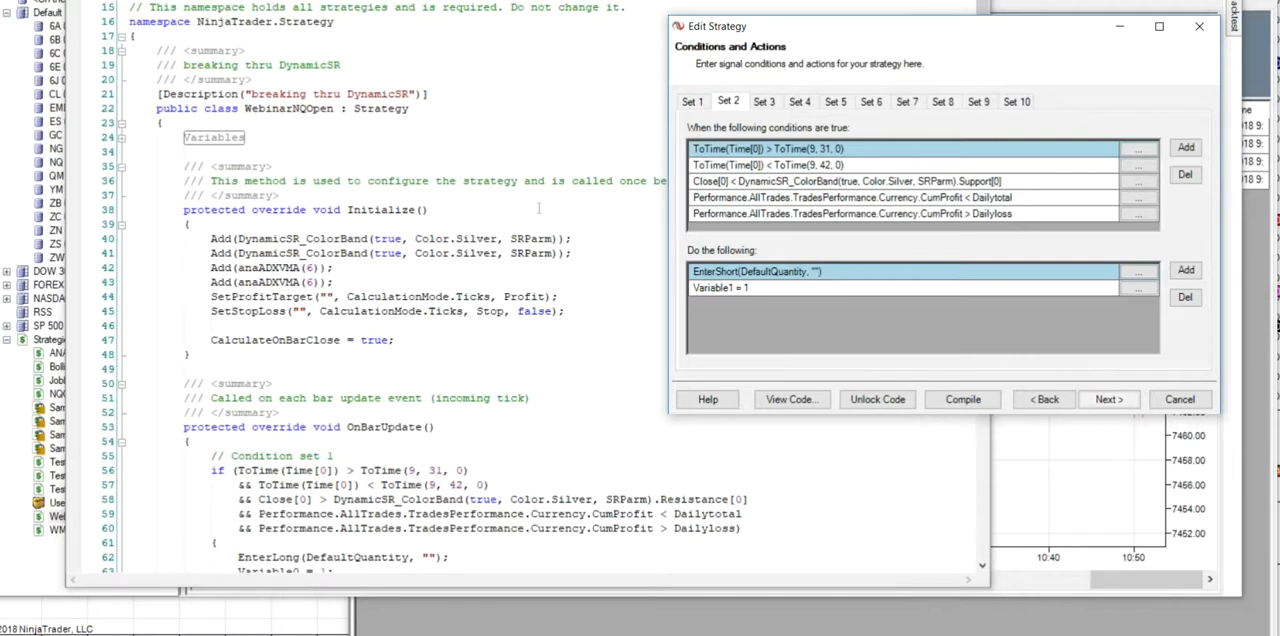
pyautogui.click(694, 101)
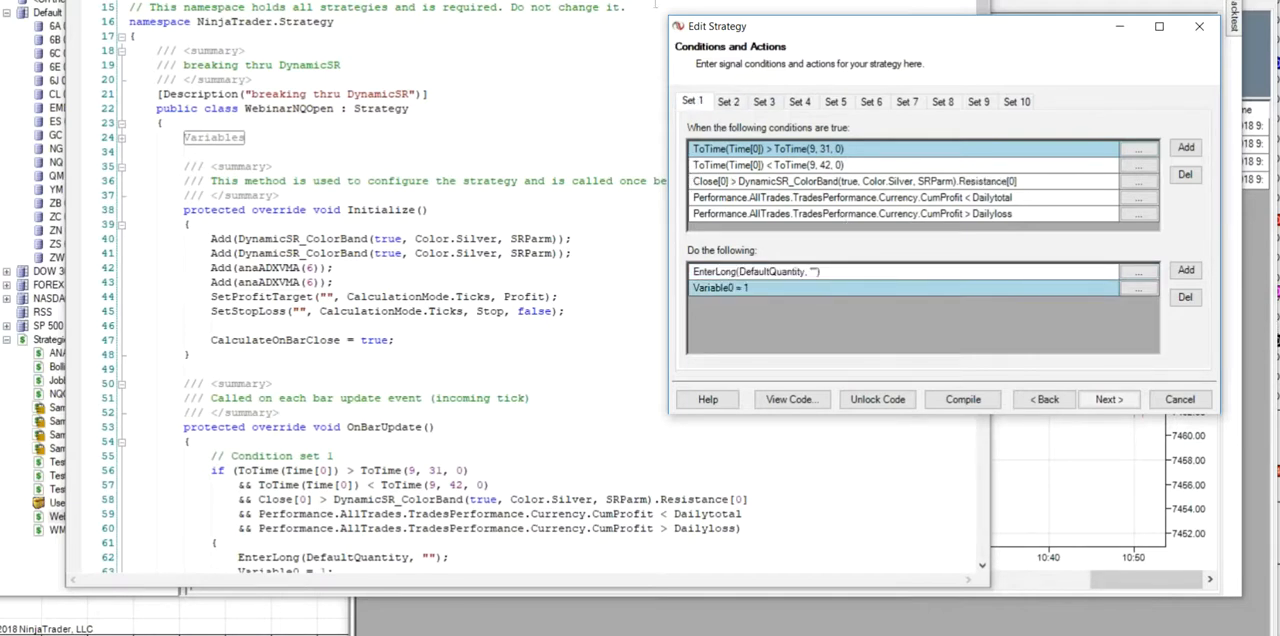
pyautogui.click(620, 70)
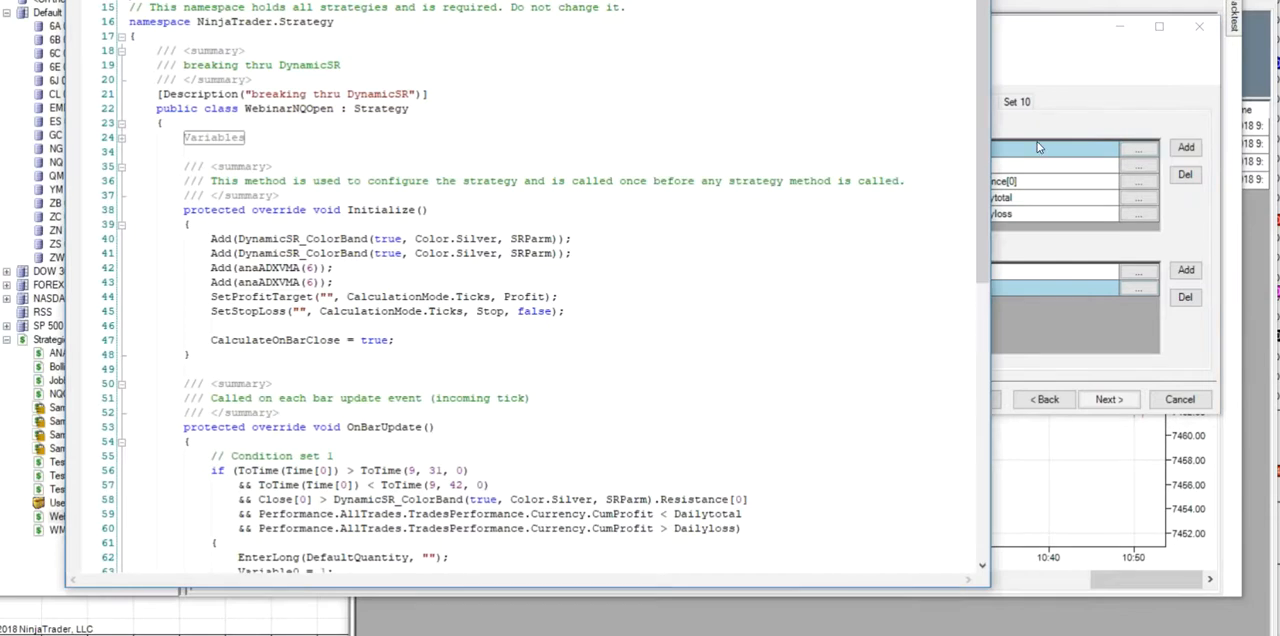
pyautogui.click(1100, 106)
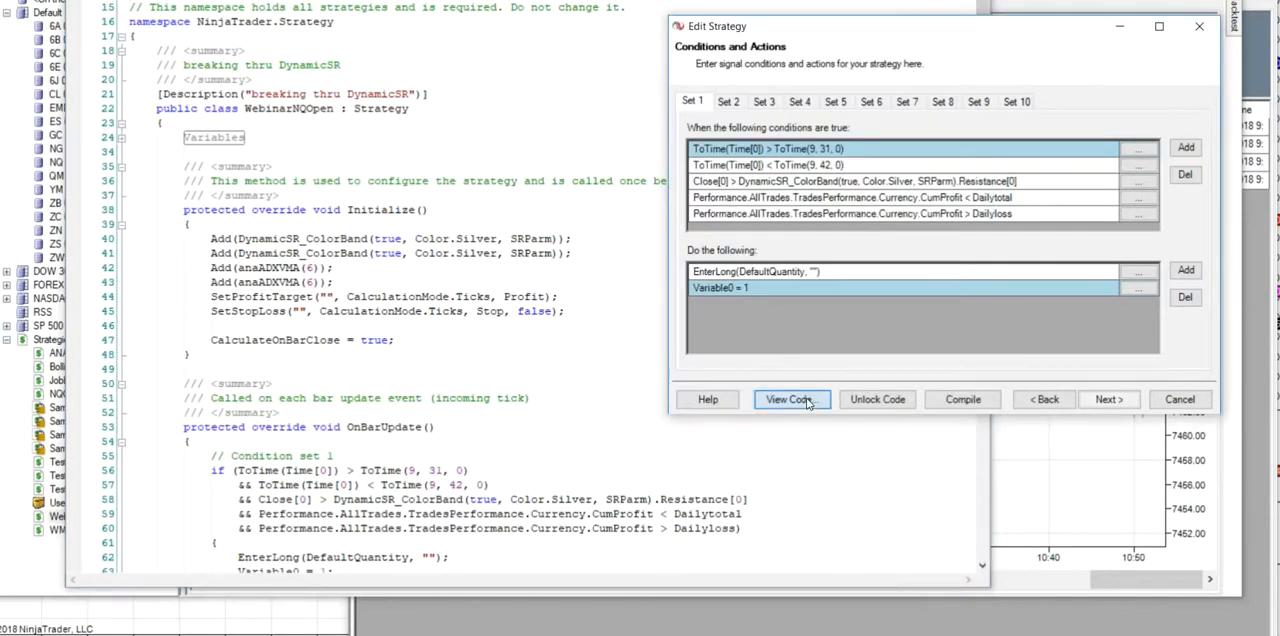
pyautogui.click(773, 406)
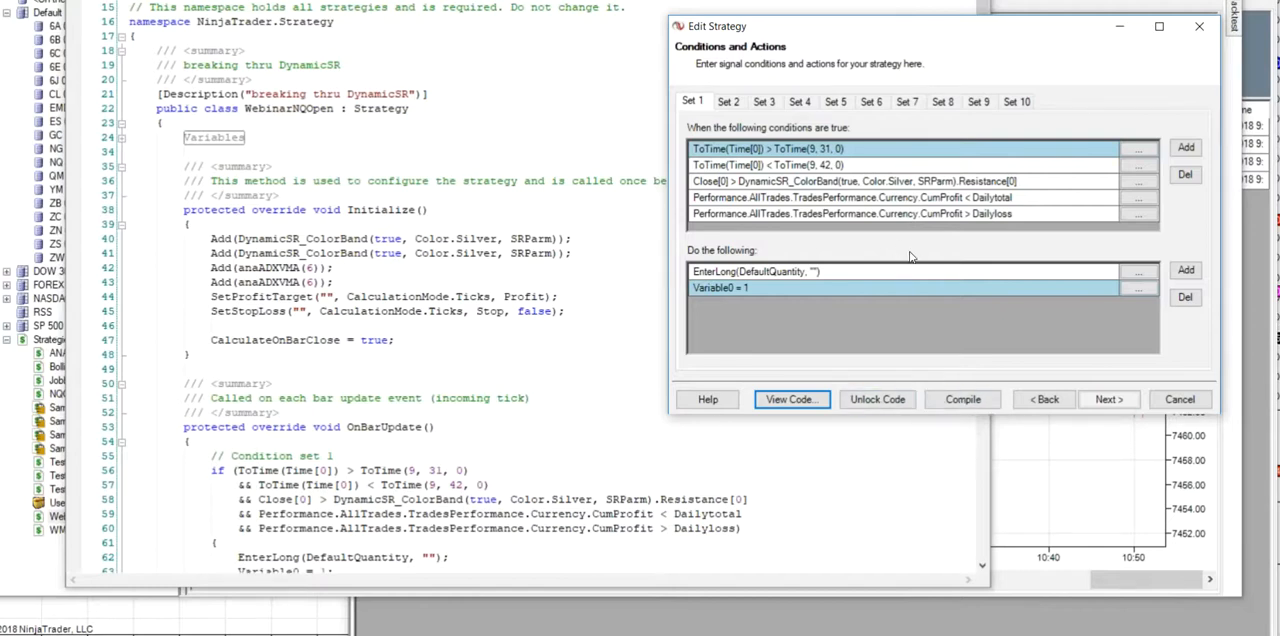
pyautogui.click(764, 102)
pyautogui.click(800, 103)
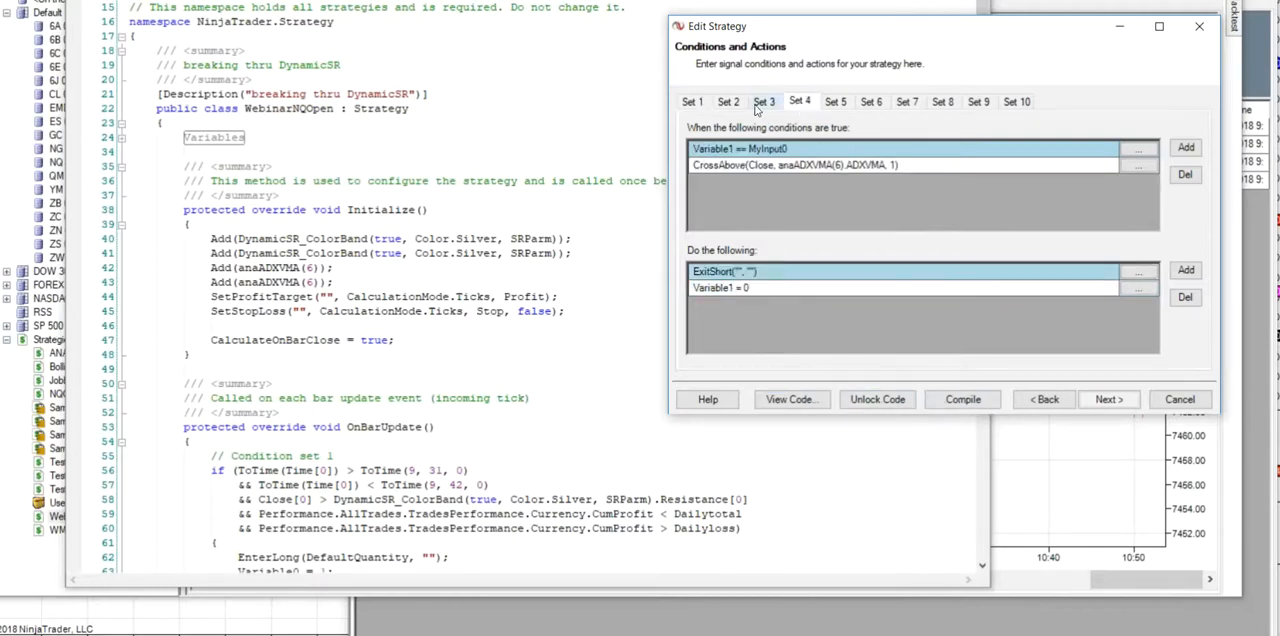
pyautogui.click(740, 106)
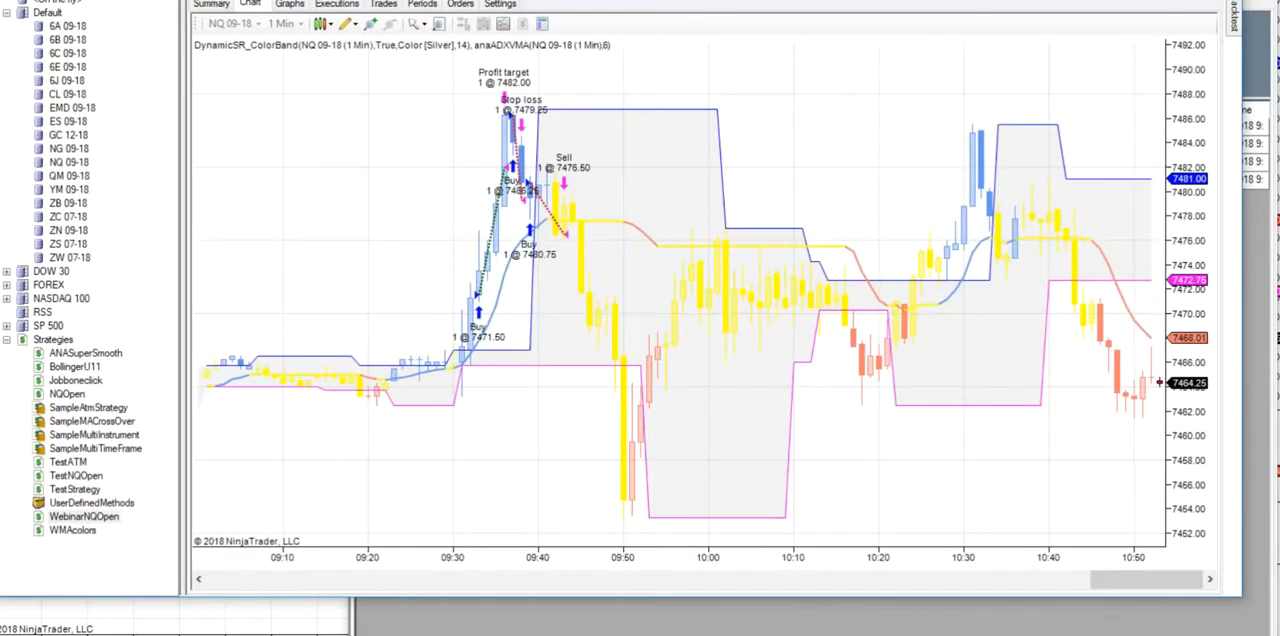
# - Open a new Strategy Analyzer from the Control Center and enlarge its window
pyautogui.click(682, 635)
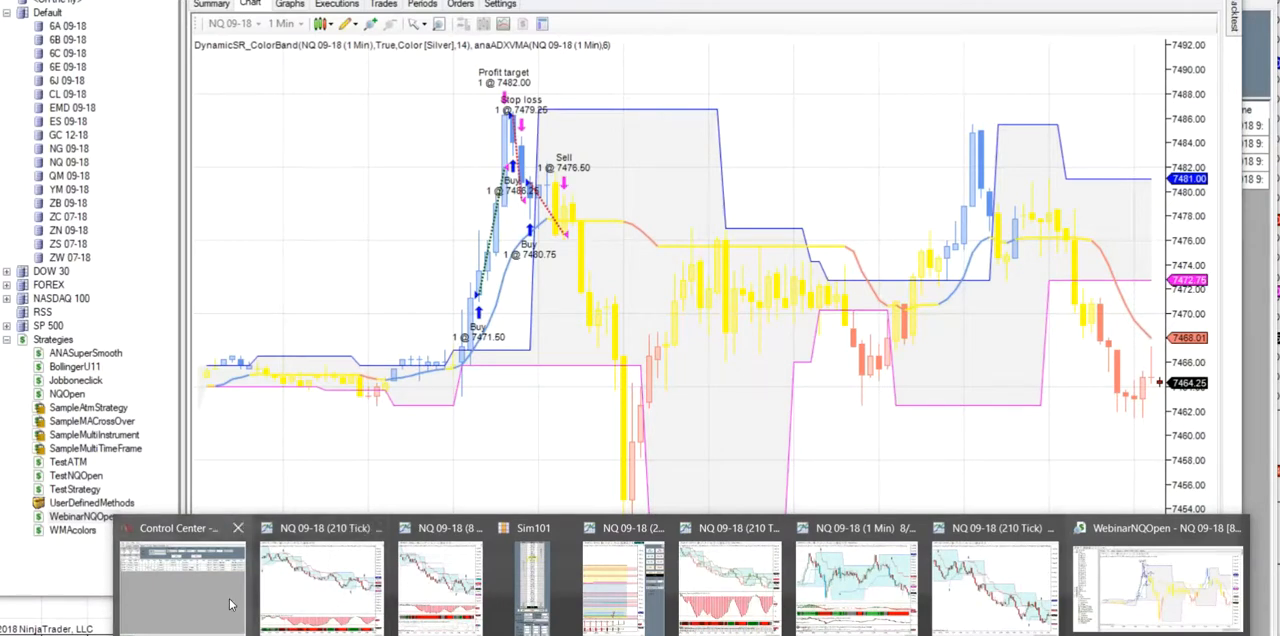
pyautogui.moveTo(229, 598)
pyautogui.click(222, 576)
pyautogui.click(365, 5)
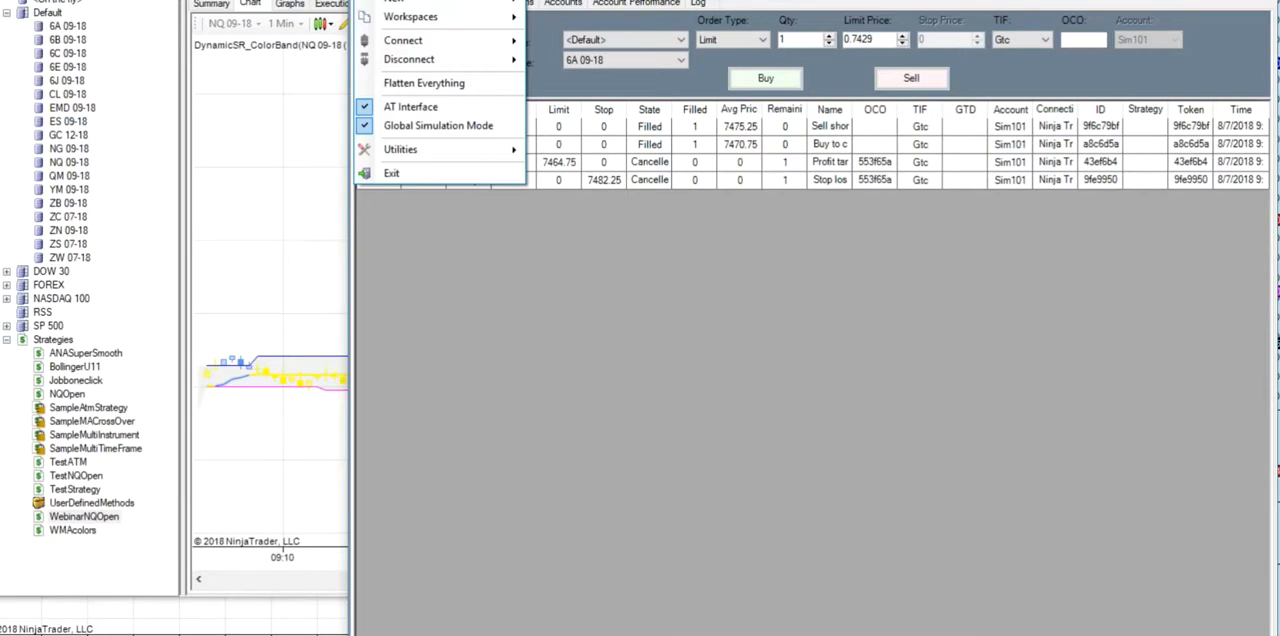
pyautogui.moveTo(395, 3)
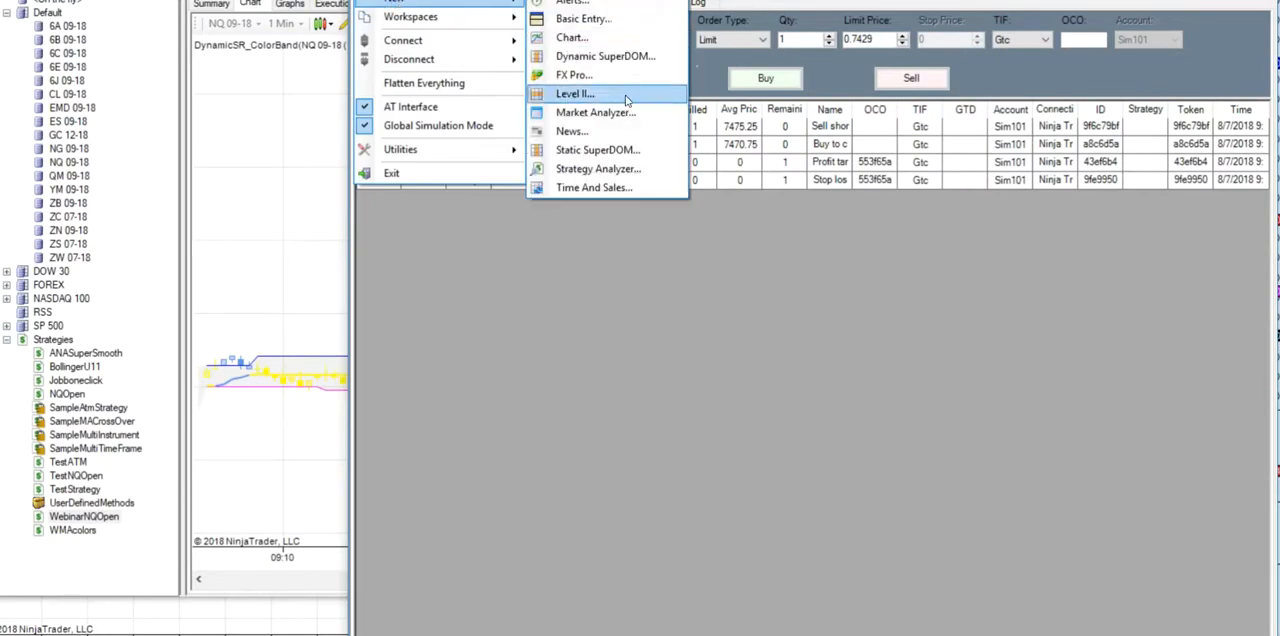
pyautogui.click(598, 168)
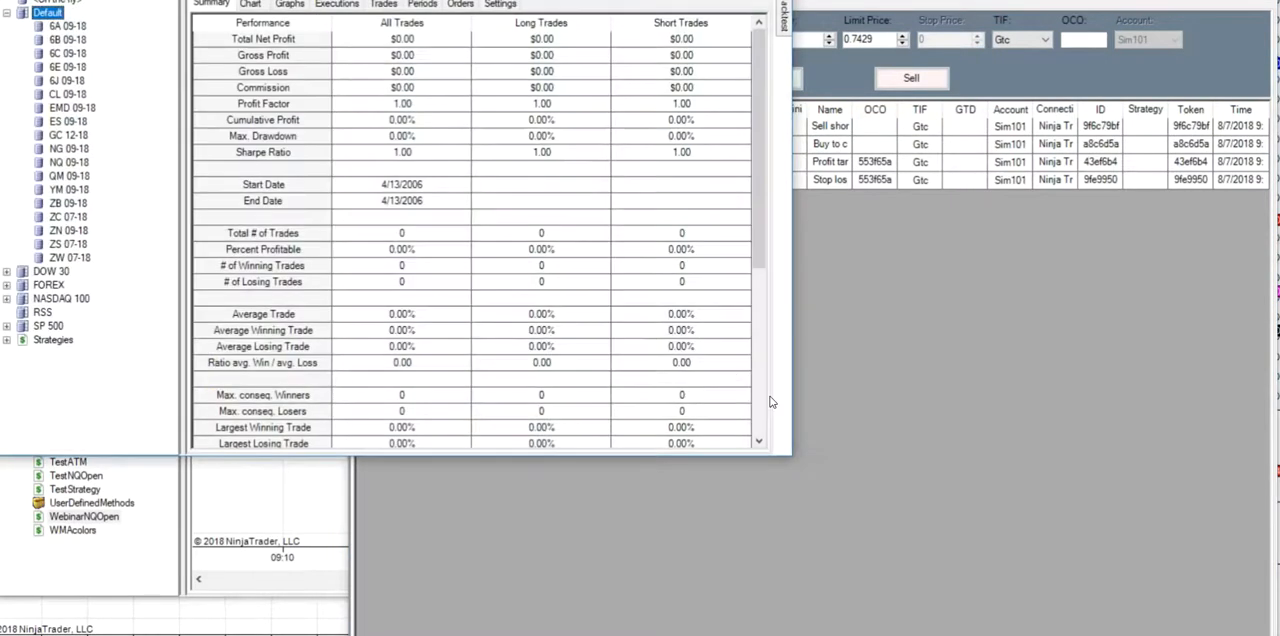
pyautogui.moveTo(788, 457); pyautogui.dragTo(1134, 551)
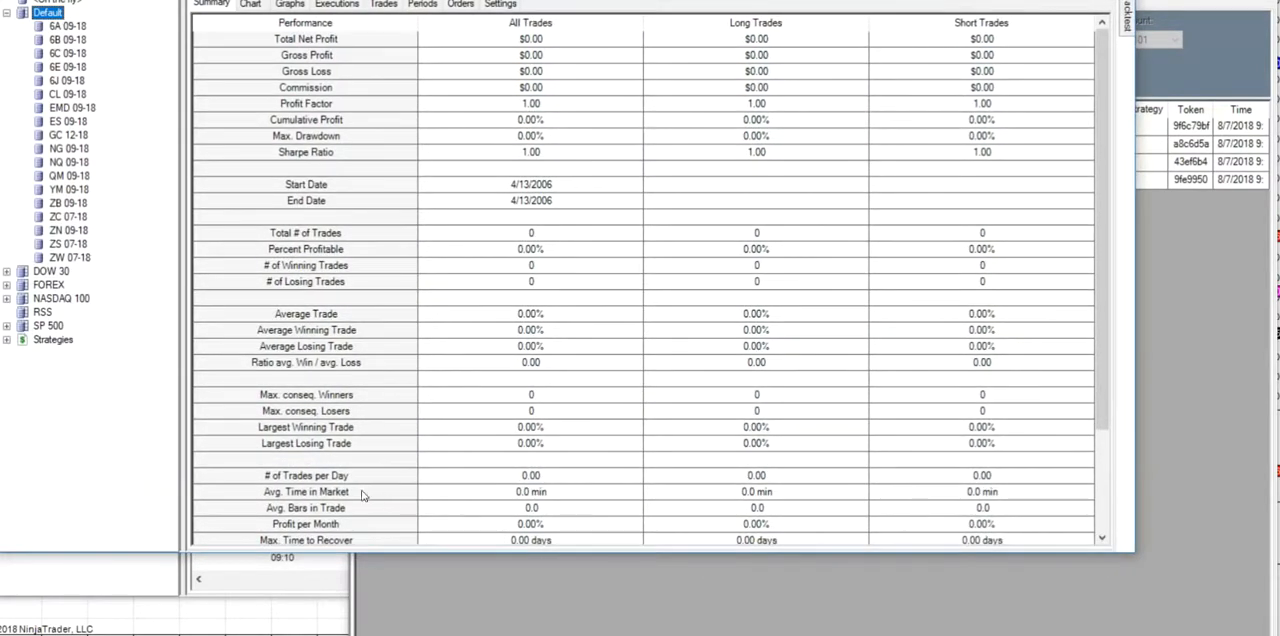
# - Reopen WebinarNQOpen from the strategies list, check its user defined inputs, and leave the wizard without changes
pyautogui.click(7, 340)
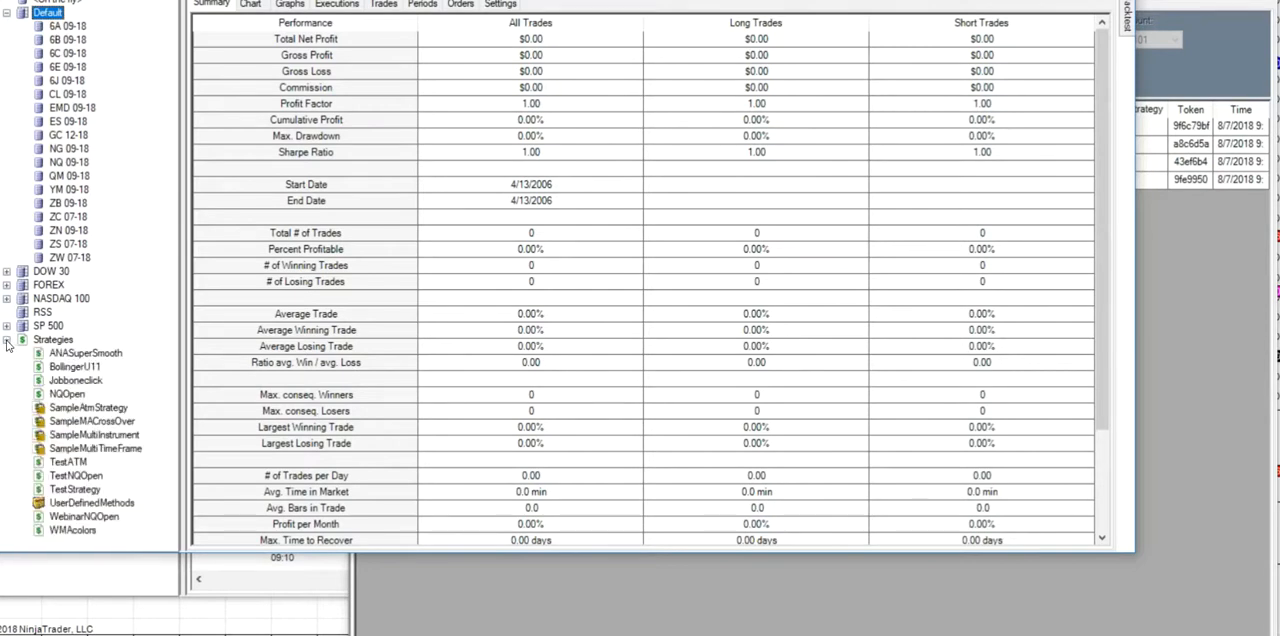
pyautogui.doubleClick(89, 517)
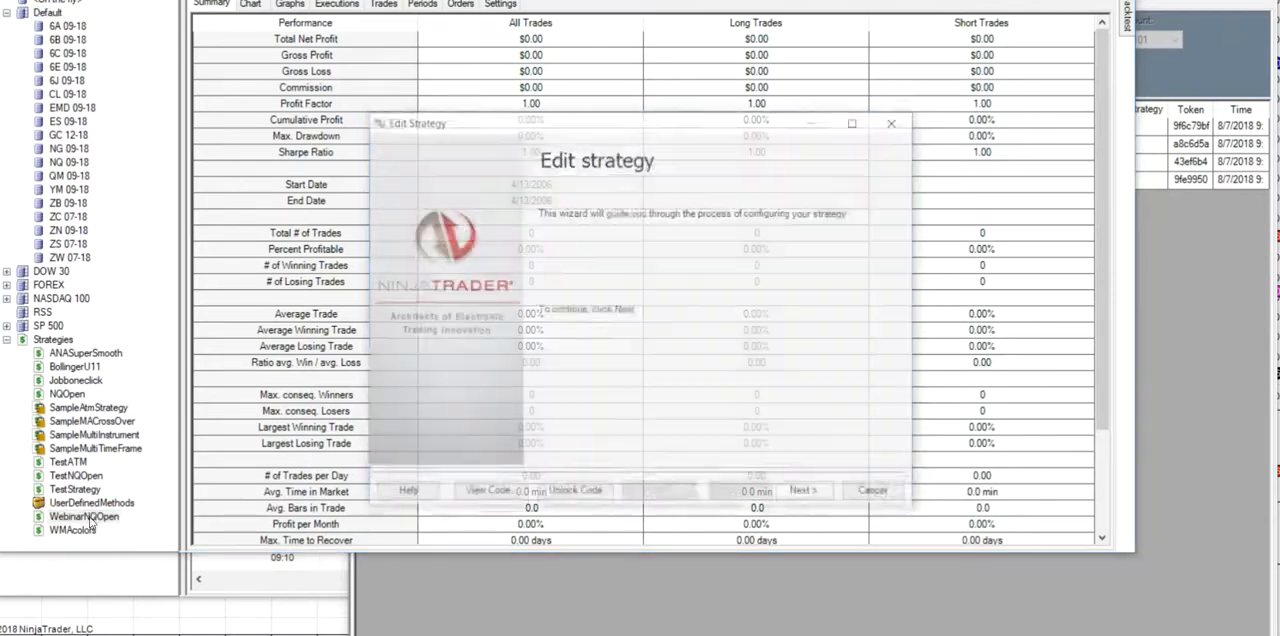
pyautogui.click(808, 495)
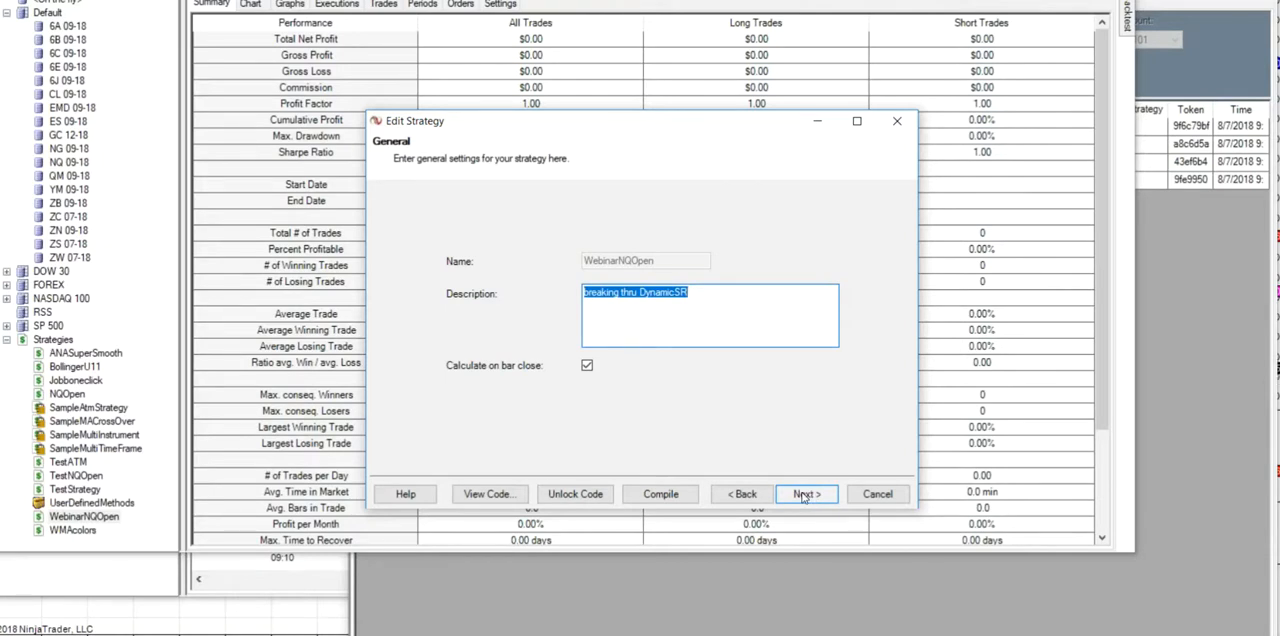
pyautogui.click(804, 495)
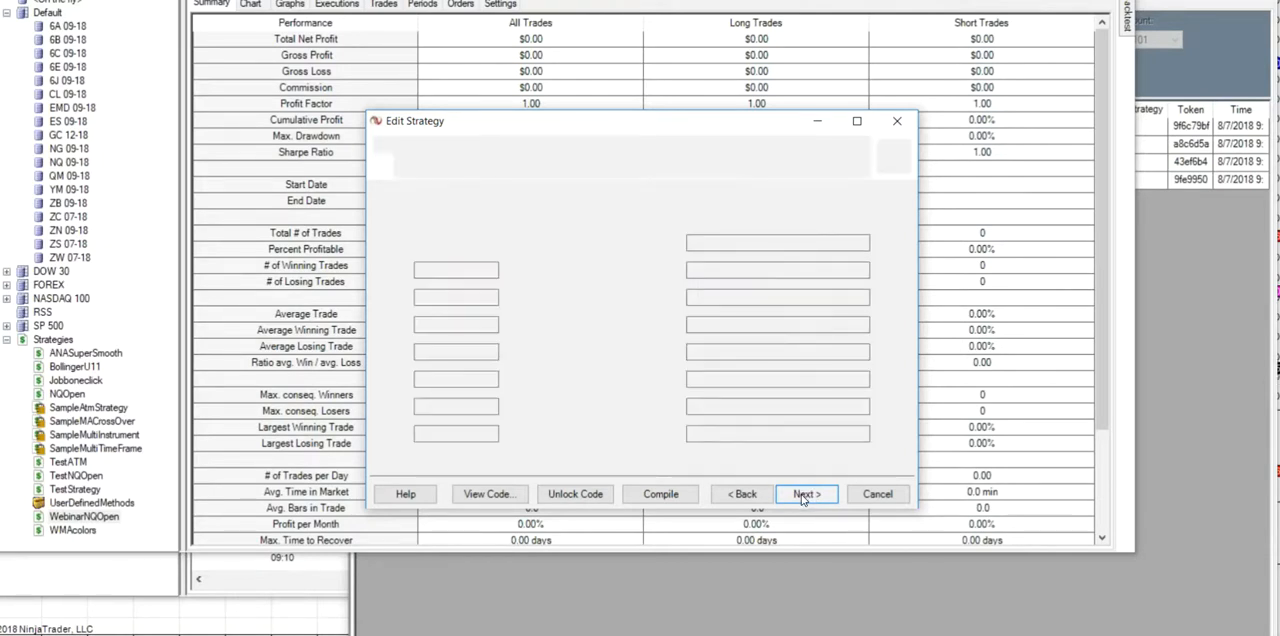
pyautogui.click(875, 496)
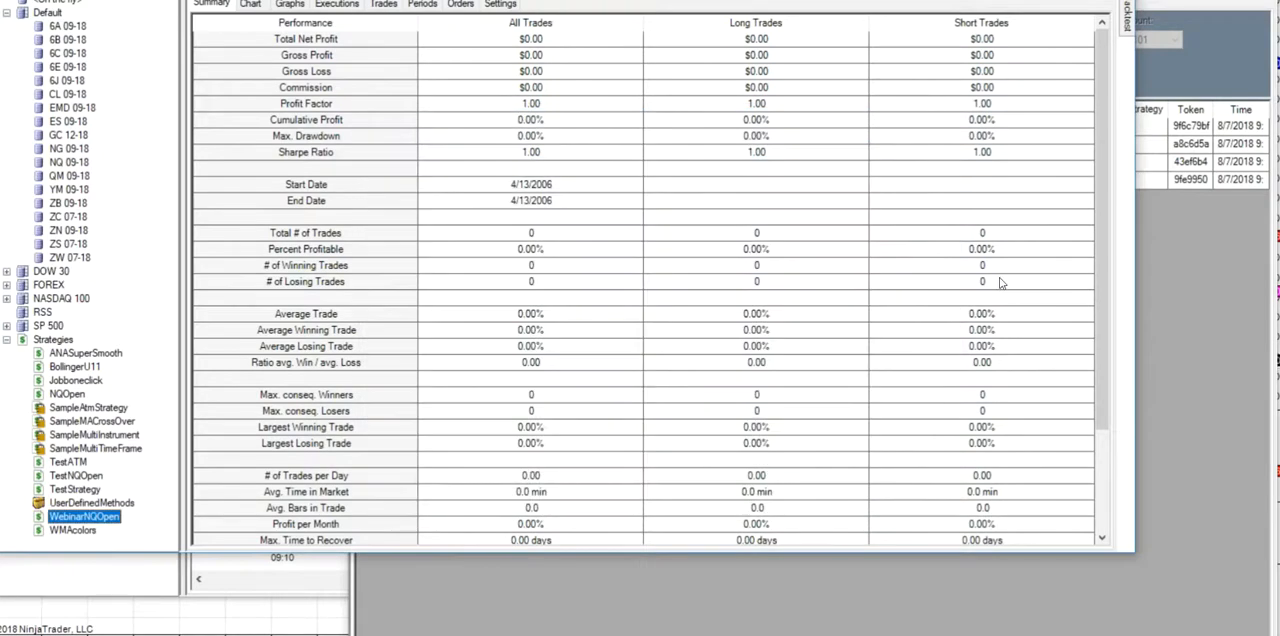
# - Run a WebinarNQOpen backtest on NQ 09-18 with 1-minute data from 1/1/2018 to 8/6/2018
pyautogui.click(1131, 36)
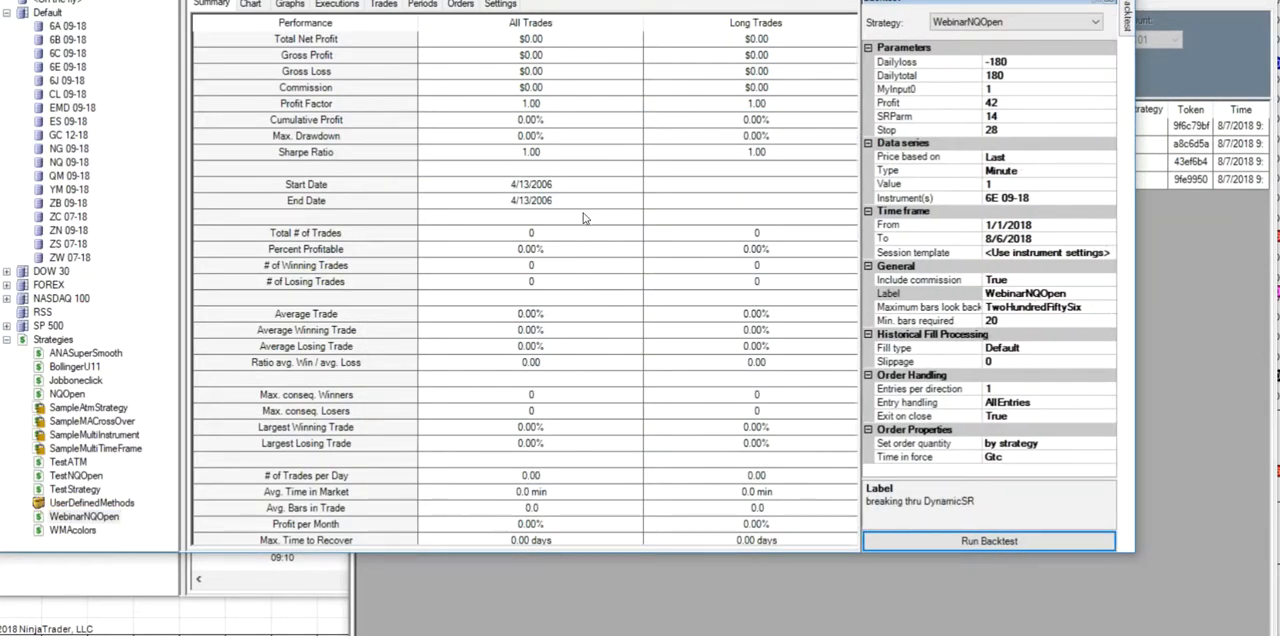
pyautogui.rightClick(104, 164)
pyautogui.click(118, 176)
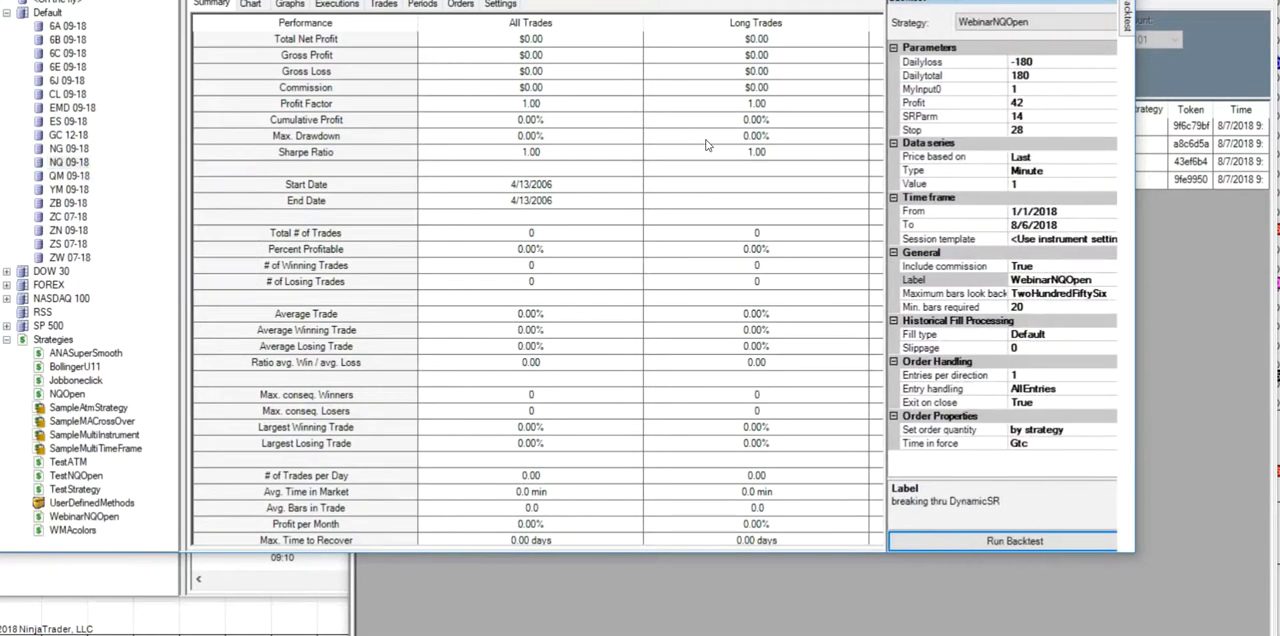
pyautogui.click(1108, 212)
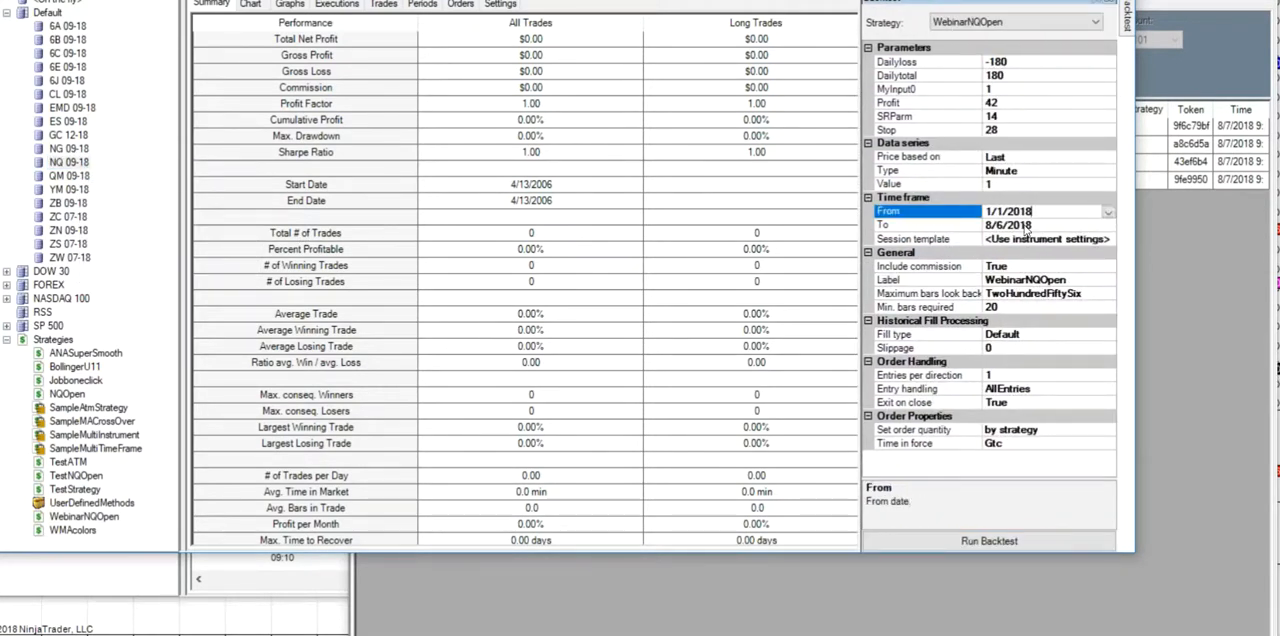
pyautogui.click(981, 541)
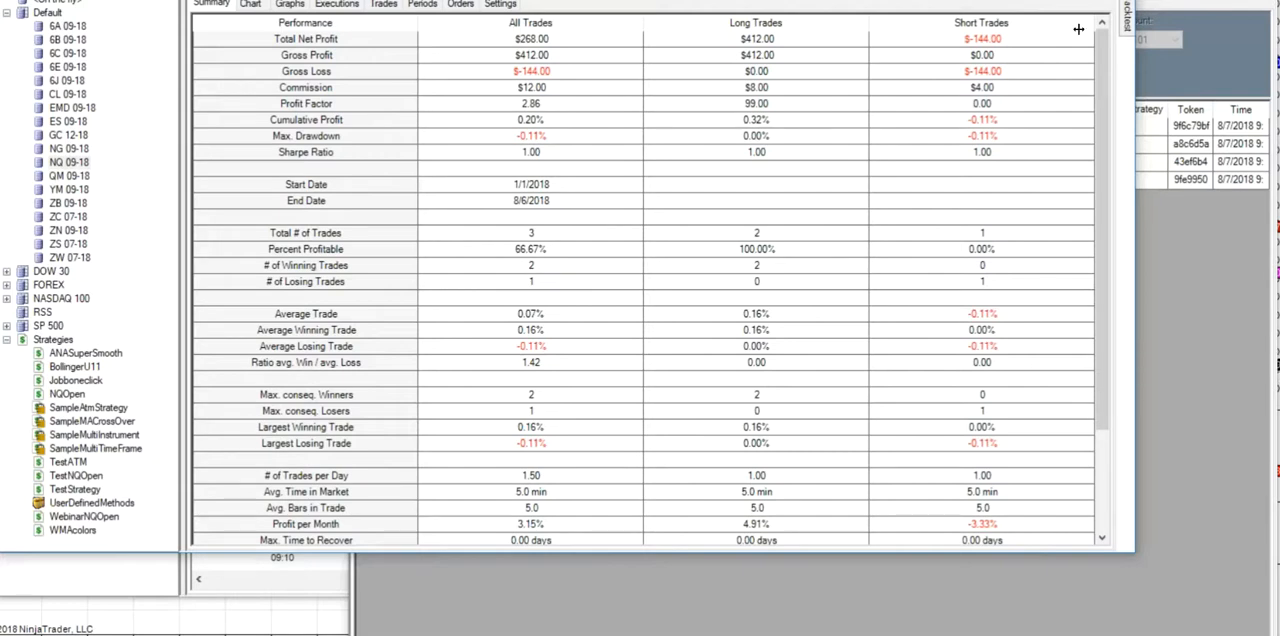
# - Set the backtest's start date to 1/10/2018 and rerun it
pyautogui.moveTo(1128, 26)
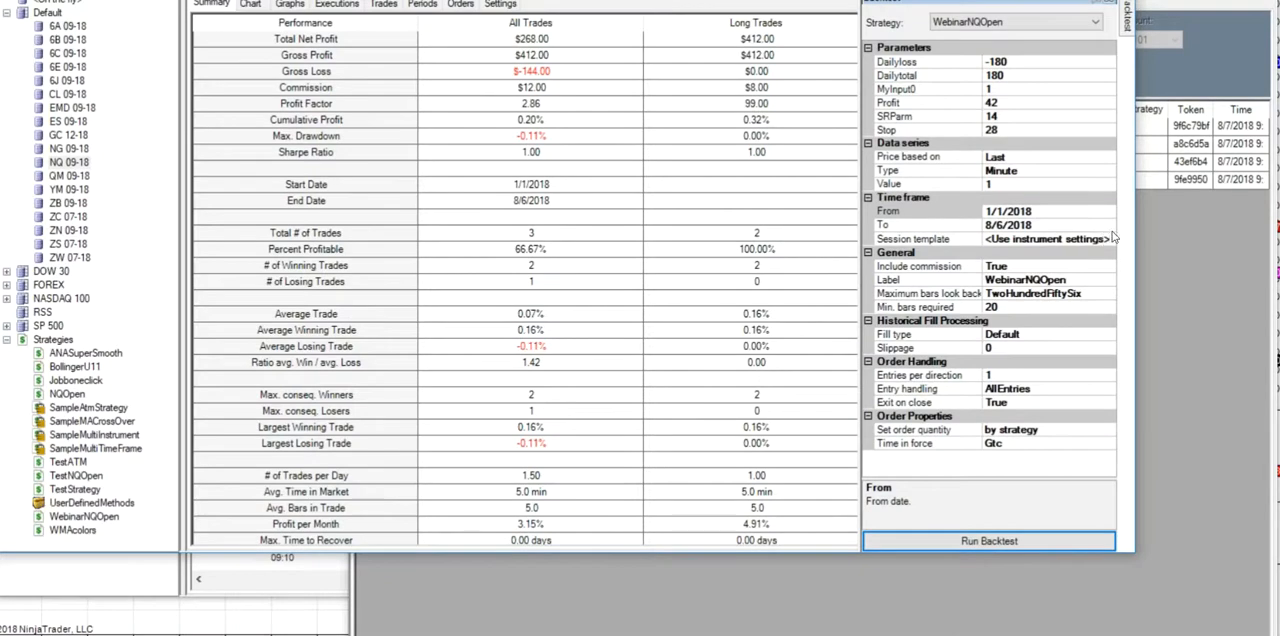
pyautogui.click(1108, 213)
pyautogui.click(1108, 213)
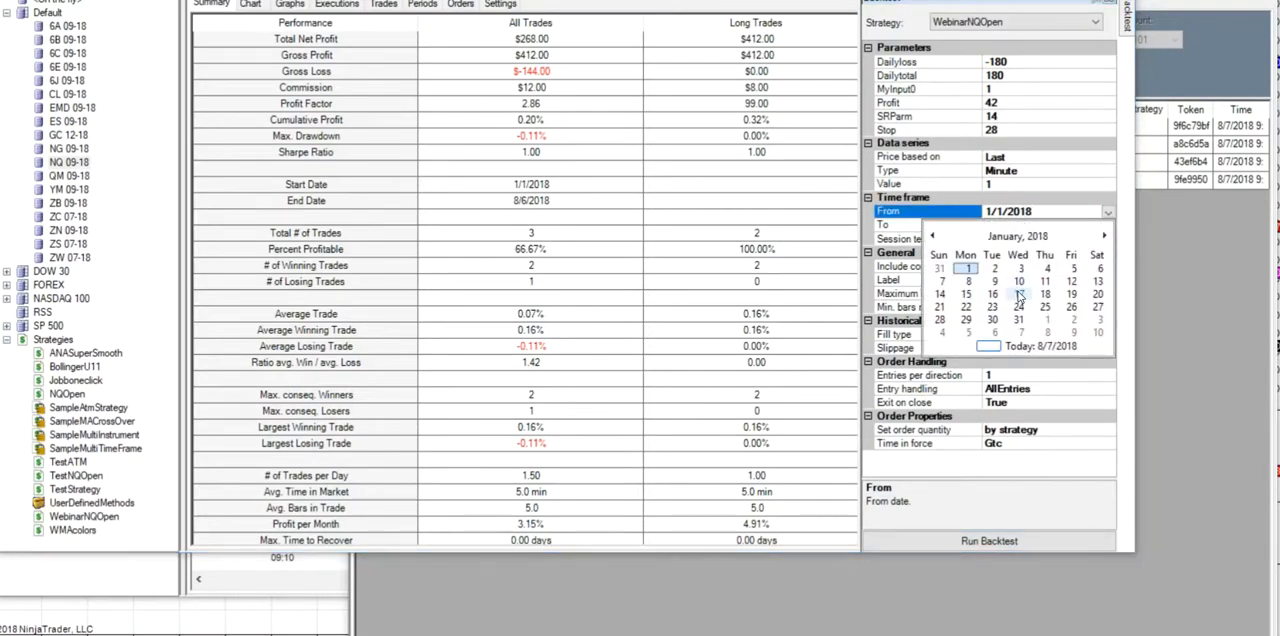
pyautogui.click(1024, 286)
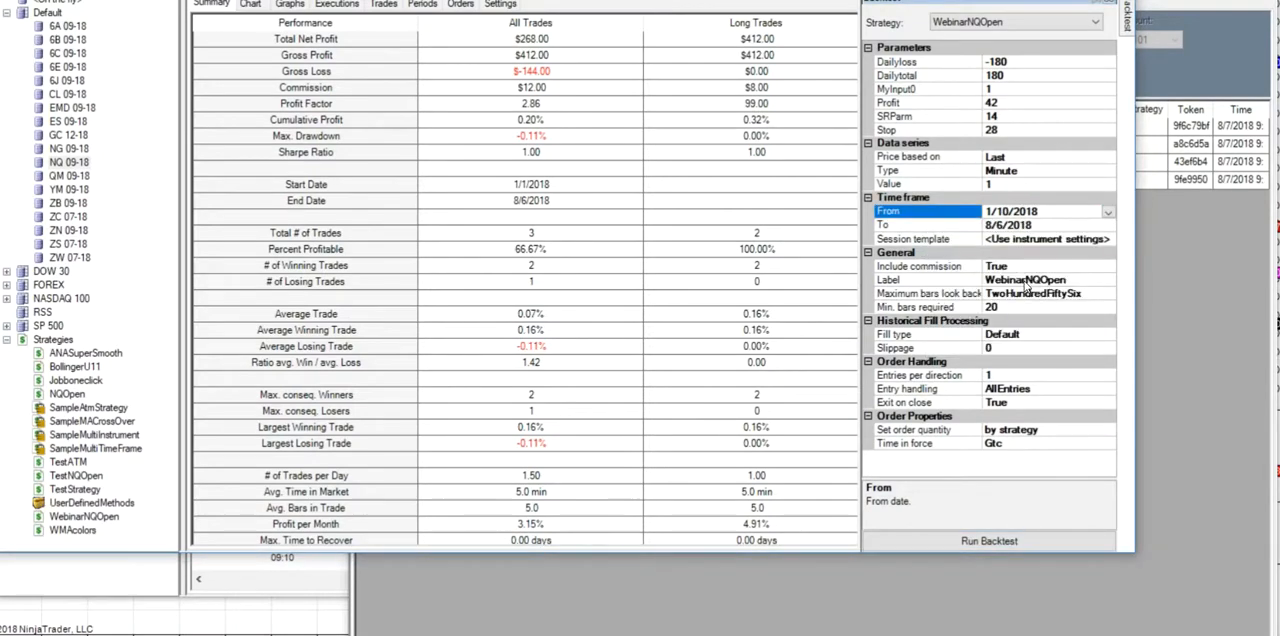
pyautogui.click(962, 541)
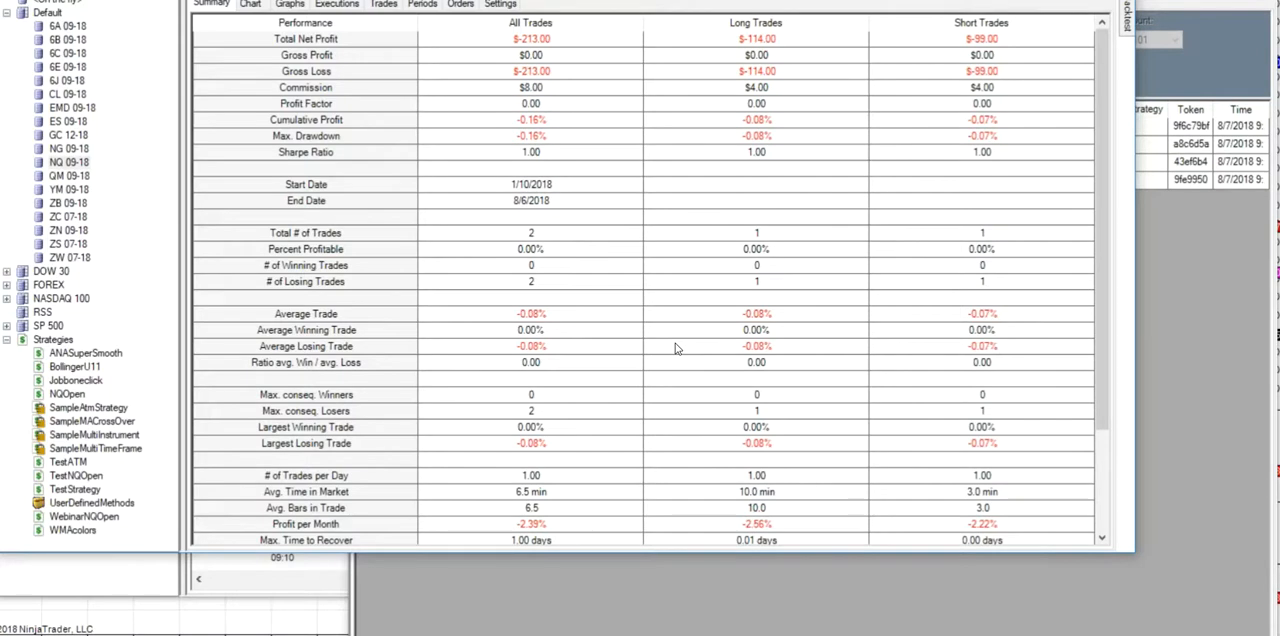
# - Set the backtest's start date to 1/11/2018 and rerun it
pyautogui.click(1126, 29)
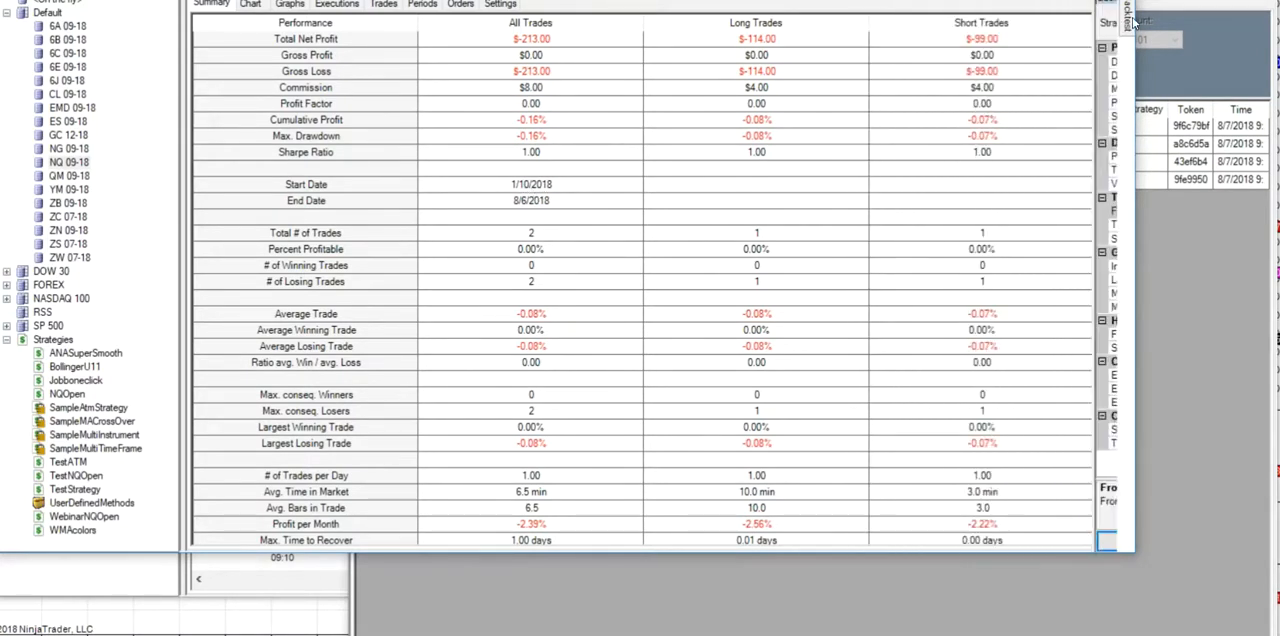
pyautogui.moveTo(1133, 20)
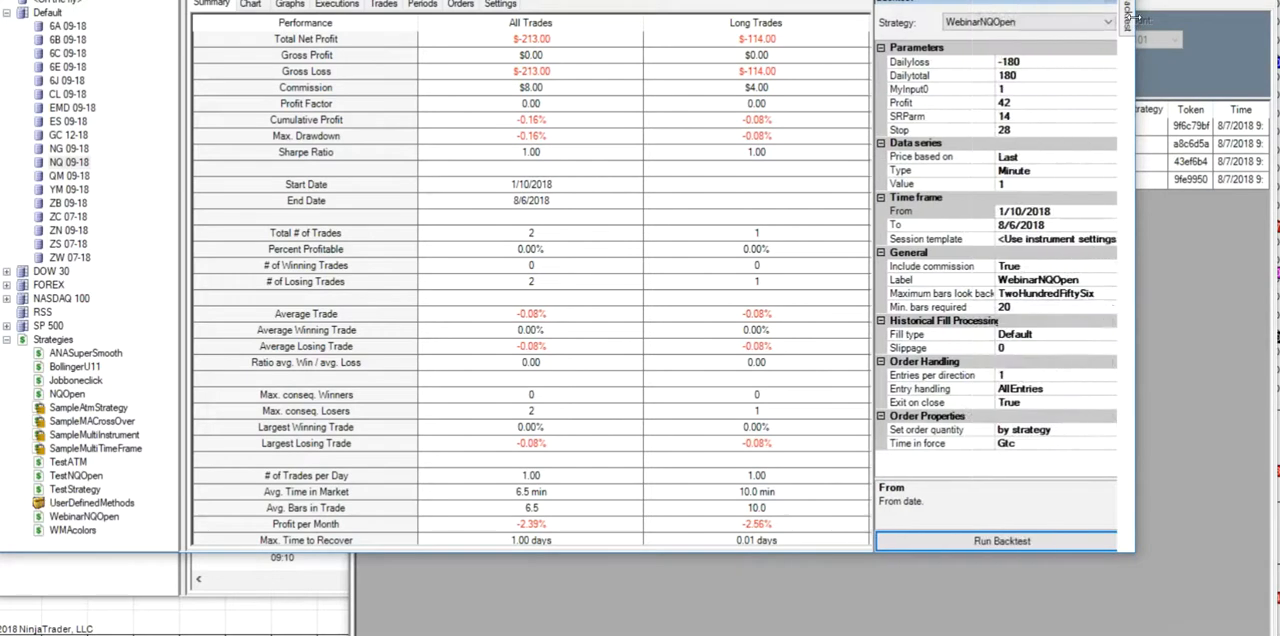
pyautogui.click(1108, 213)
pyautogui.click(1107, 212)
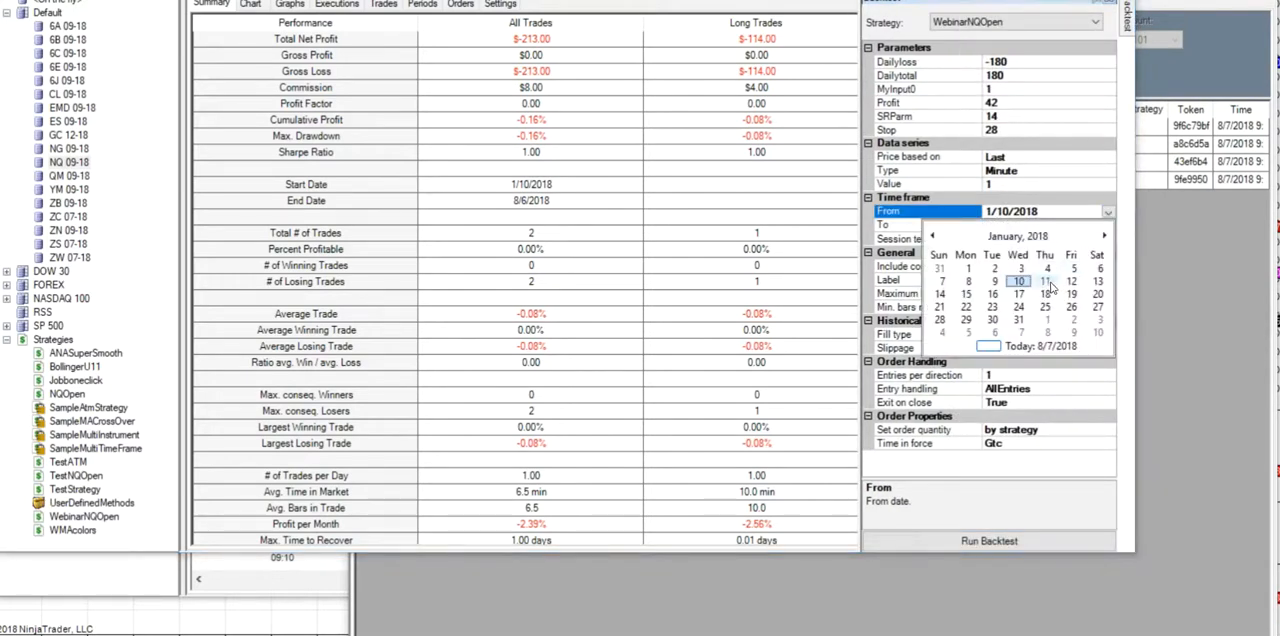
pyautogui.click(1046, 282)
pyautogui.click(962, 545)
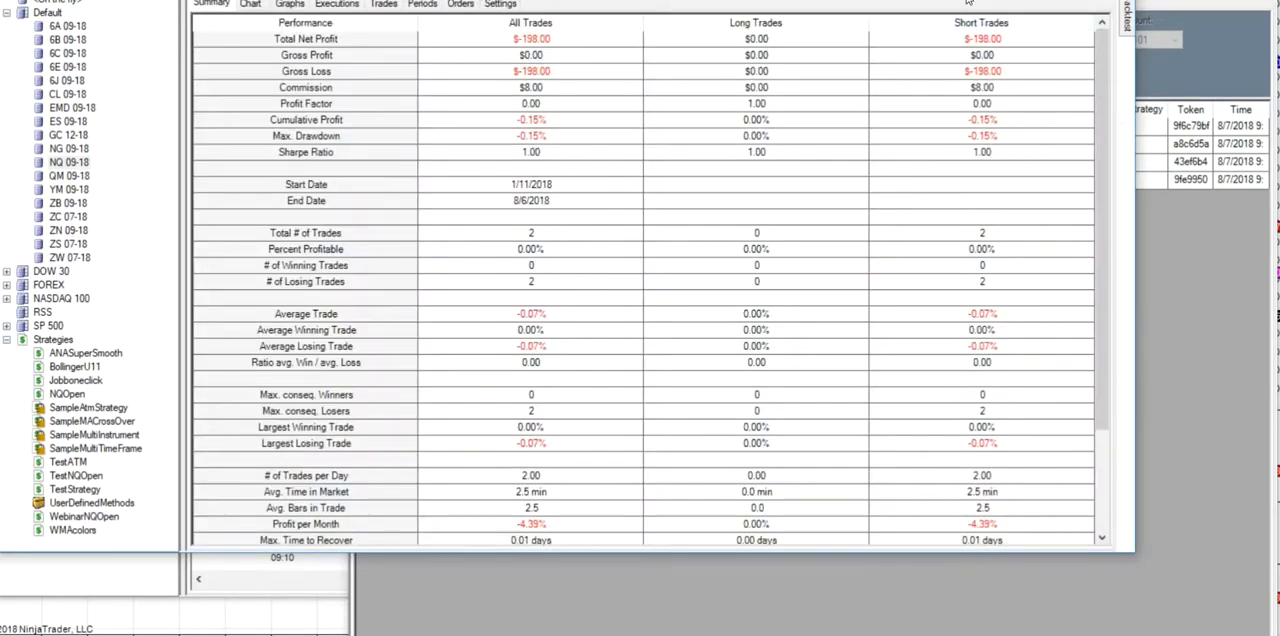
# - Move the backtest's start date to 7/19/2018 and run the WebinarNQOpen backtest again
pyautogui.moveTo(1129, 18)
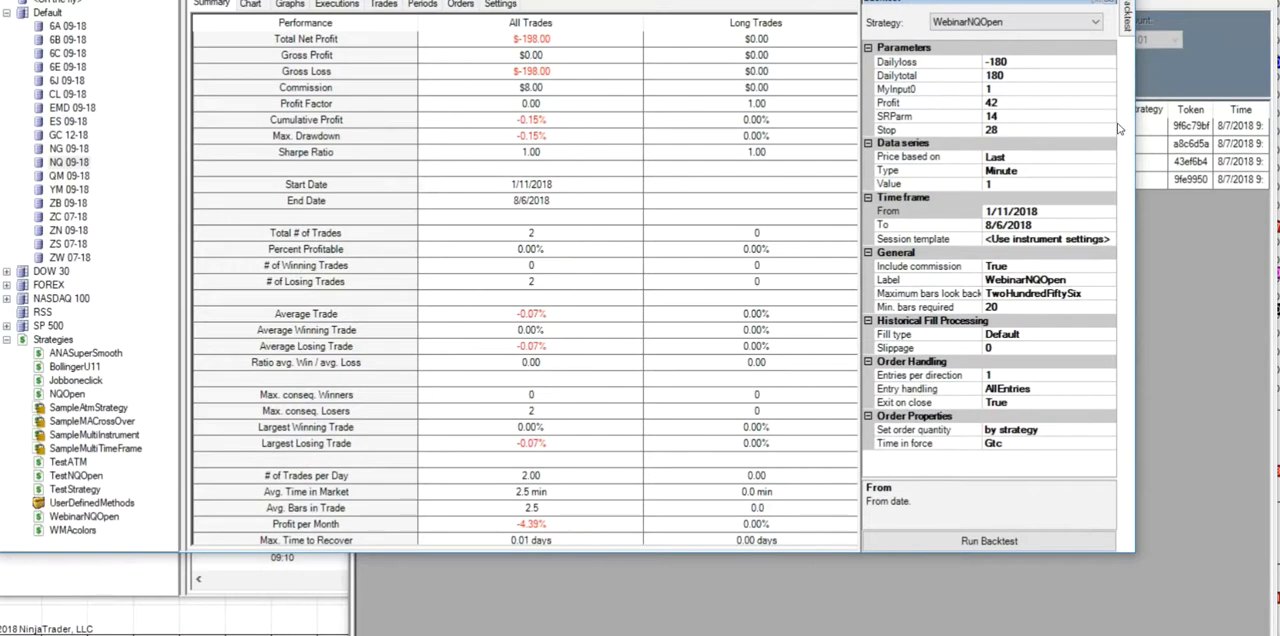
pyautogui.click(1107, 213)
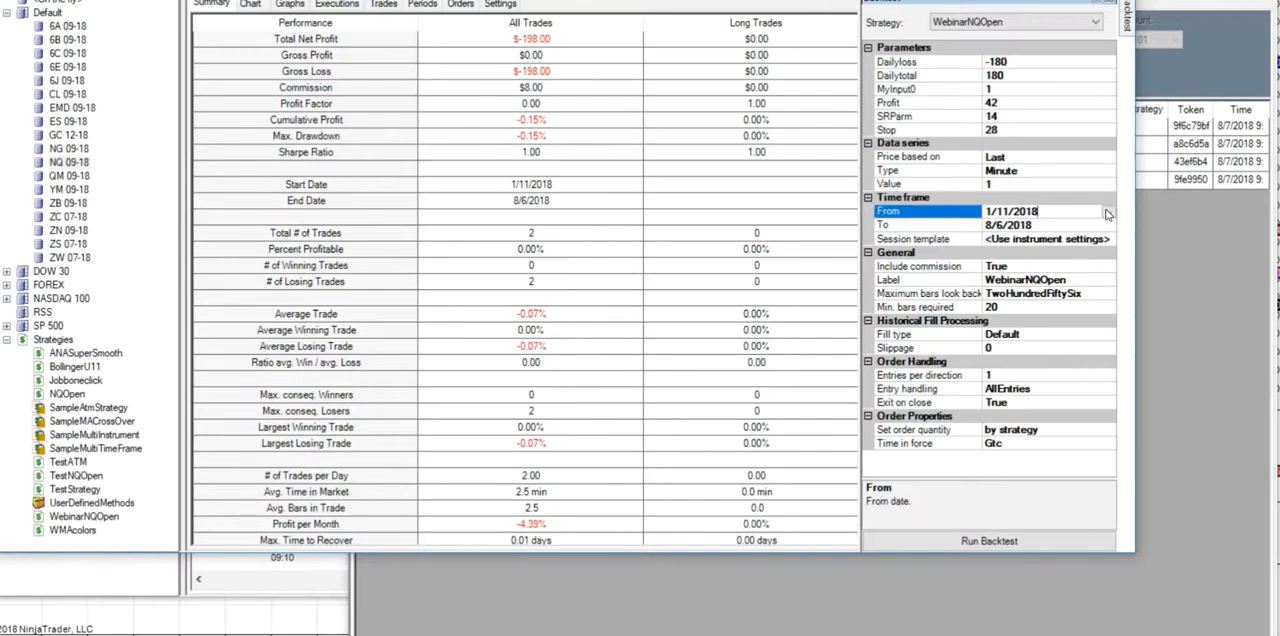
pyautogui.click(1108, 212)
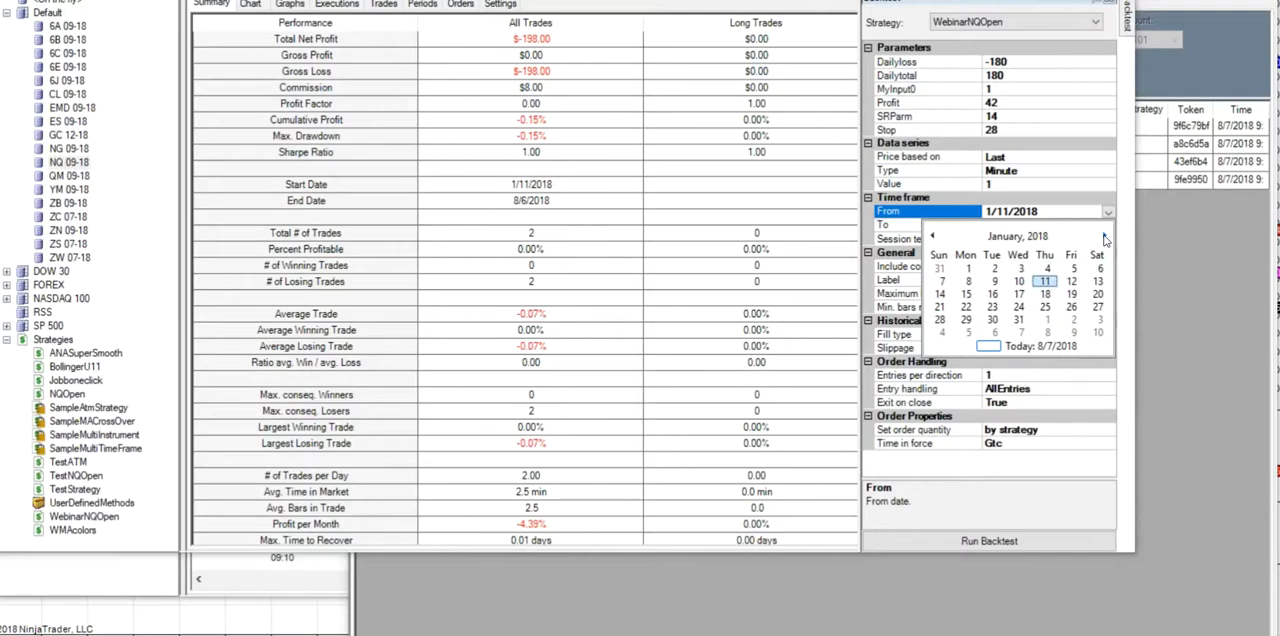
pyautogui.click(1165, 250)
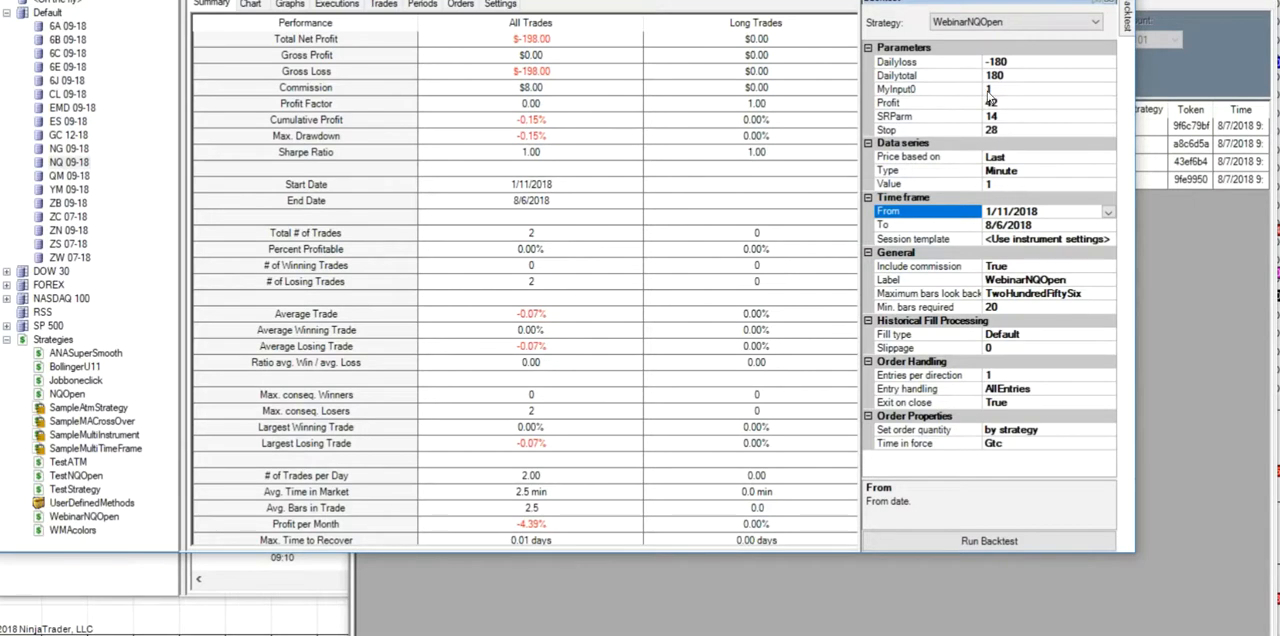
pyautogui.click(1107, 214)
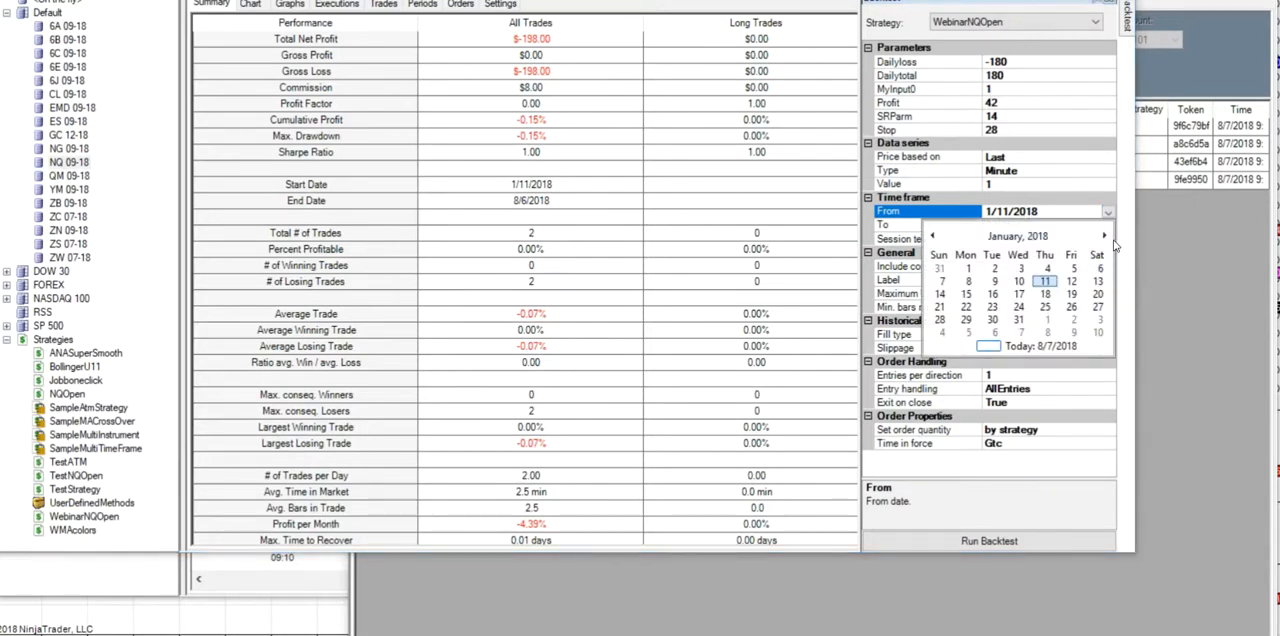
pyautogui.click(1105, 237)
pyautogui.click(1105, 237)
pyautogui.click(1105, 237)
pyautogui.click(1105, 237)
pyautogui.click(1105, 237)
pyautogui.click(1105, 237)
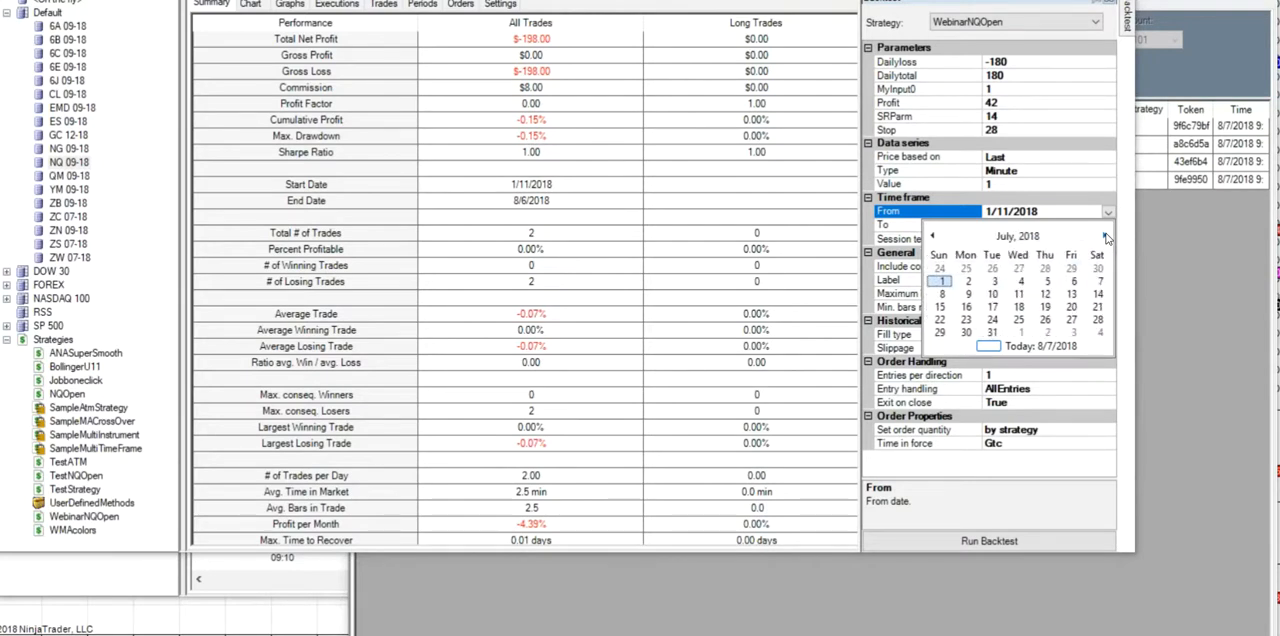
pyautogui.click(1044, 308)
pyautogui.click(965, 541)
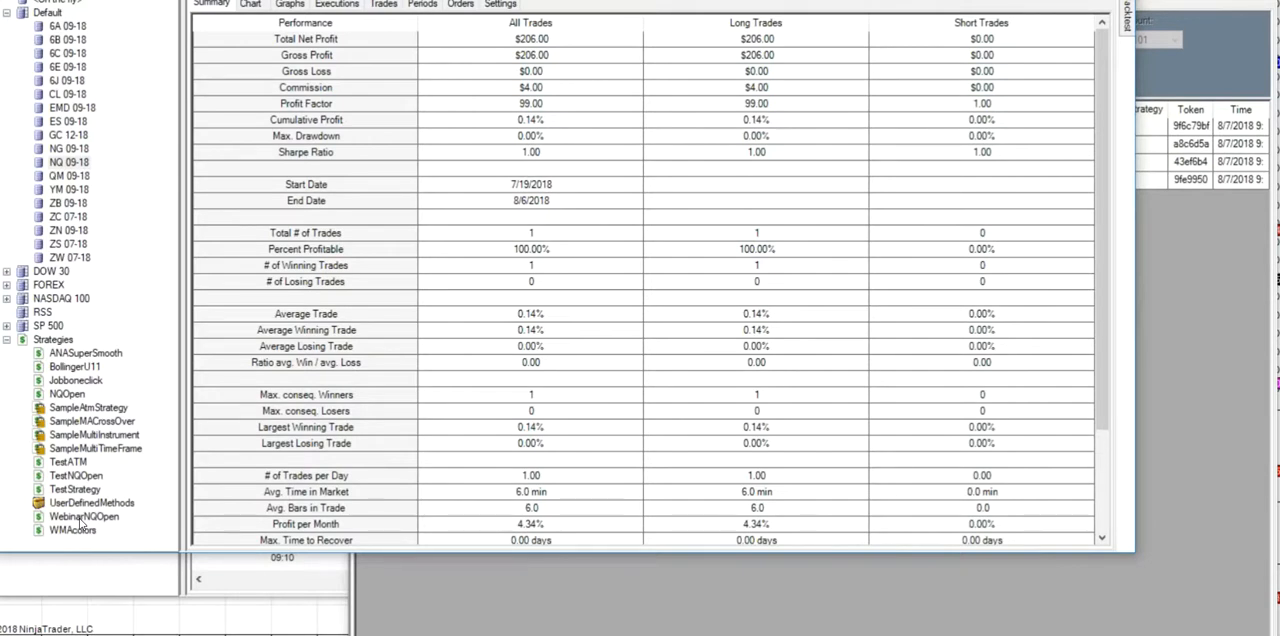
# - Reopen WebinarNQOpen for editing and advance the wizard to its conditions and actions
pyautogui.doubleClick(84, 518)
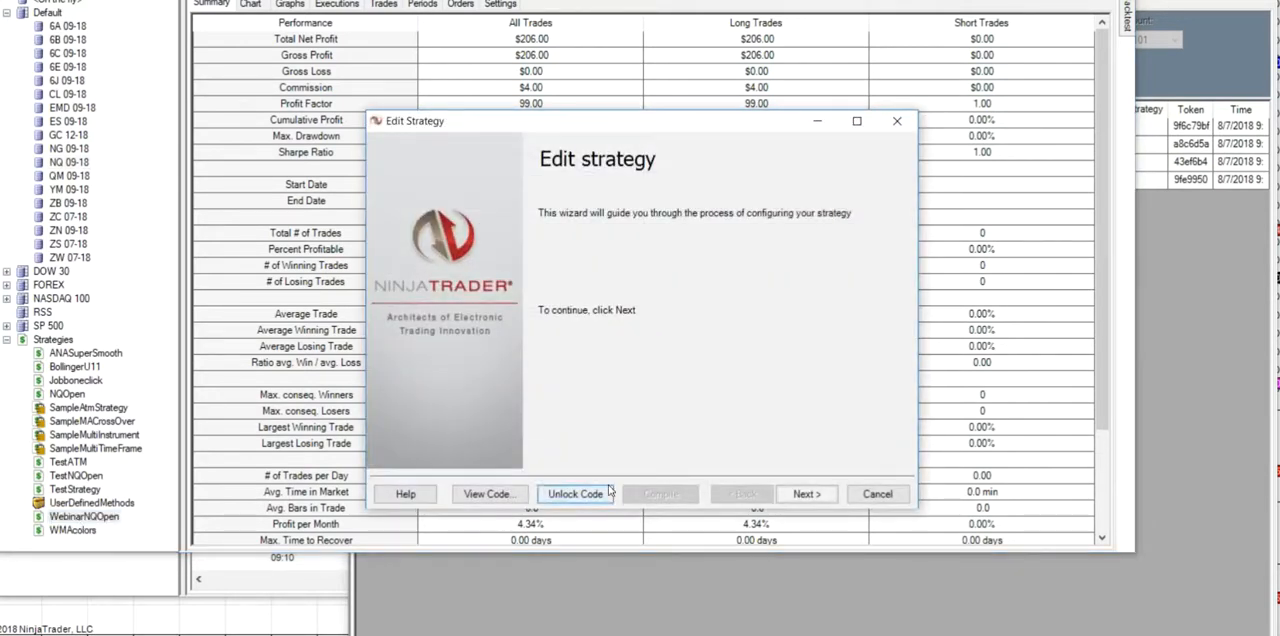
pyautogui.click(810, 498)
pyautogui.click(816, 495)
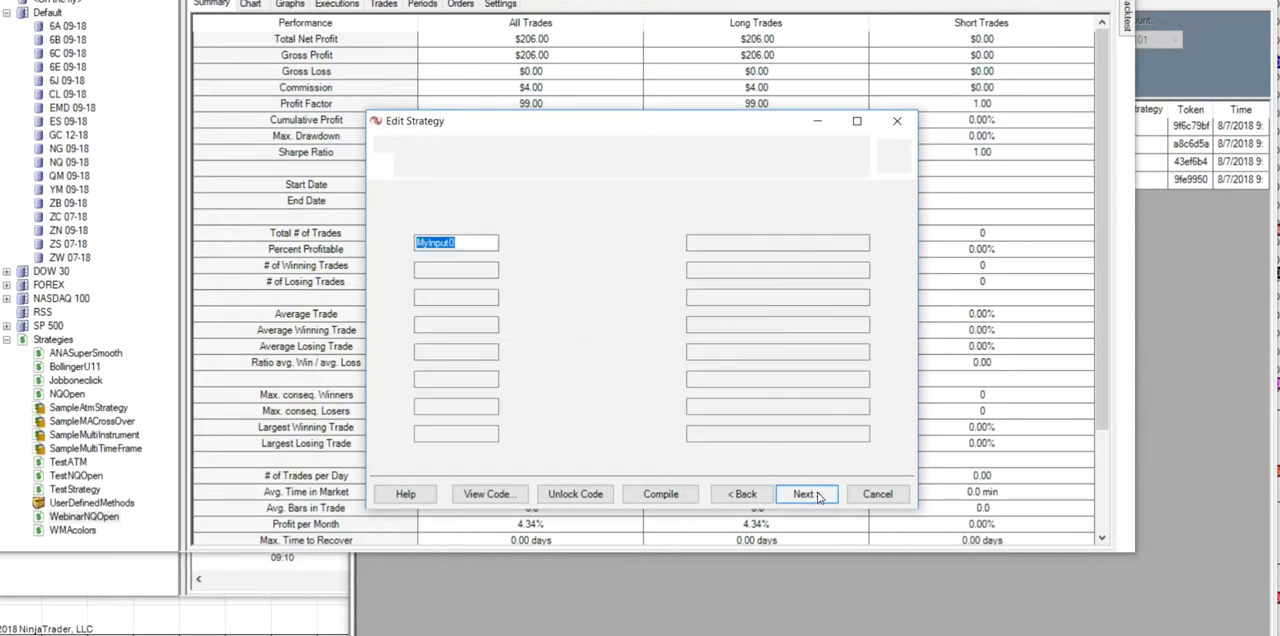
pyautogui.click(818, 497)
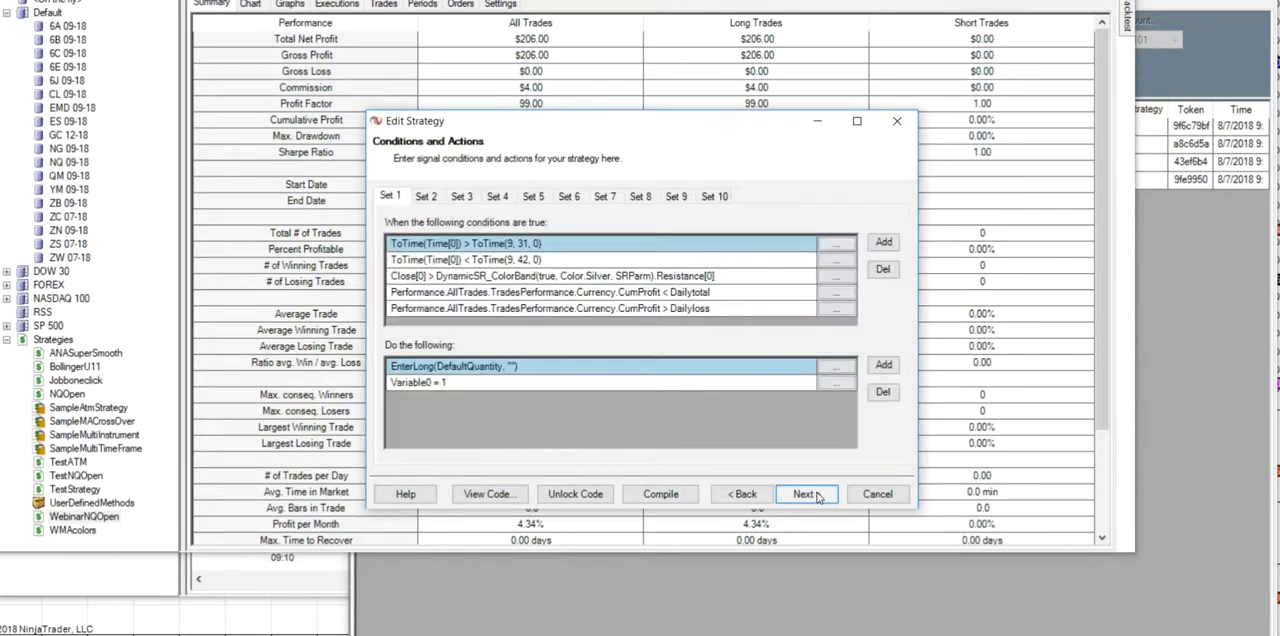
# - Examine which user variables can be chosen in Set 1's Variable0 action, and leave the action unchanged
pyautogui.click(840, 390)
pyautogui.scroll(3, 762, 290)
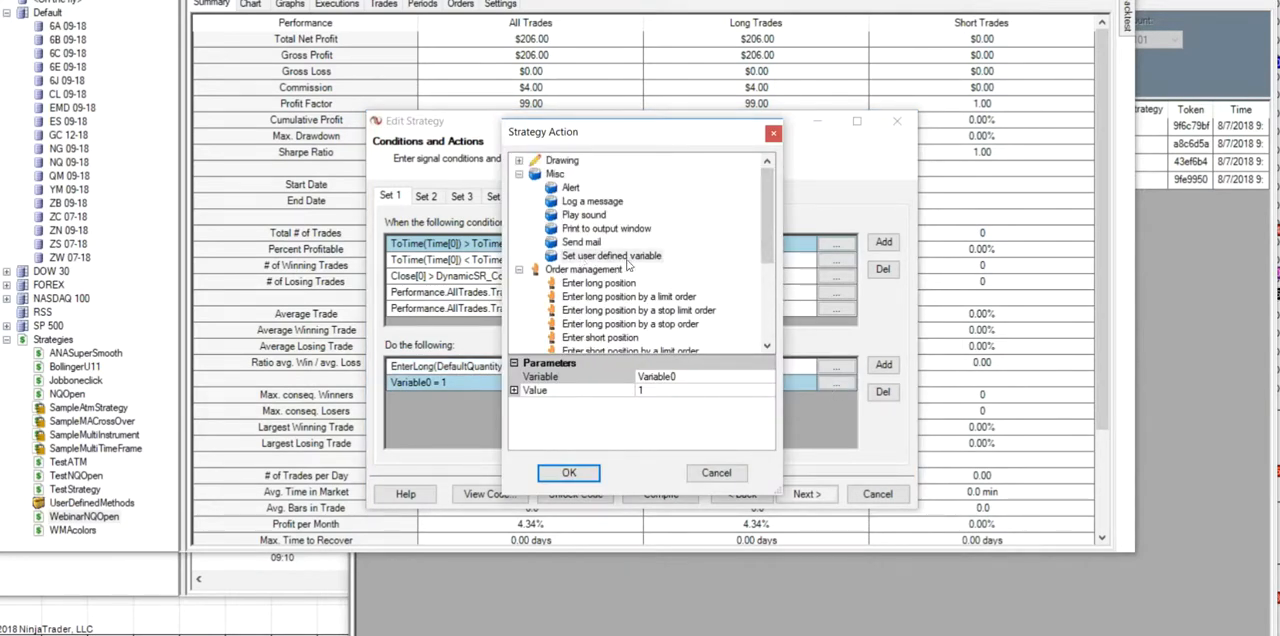
pyautogui.click(630, 258)
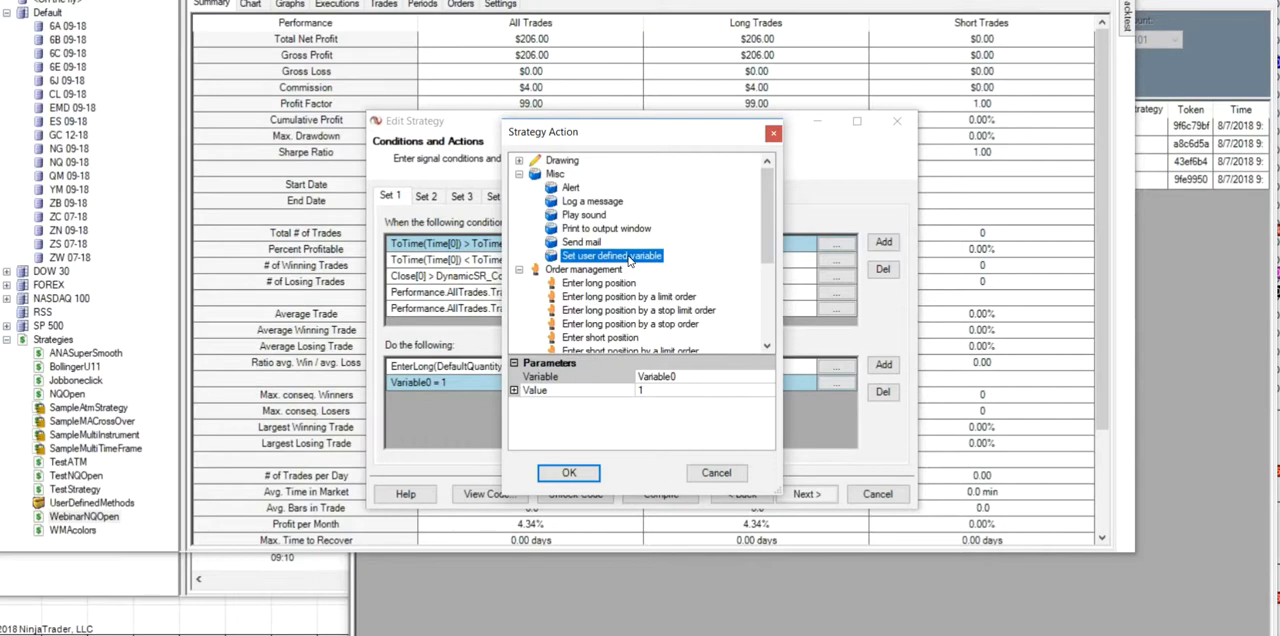
pyautogui.click(768, 381)
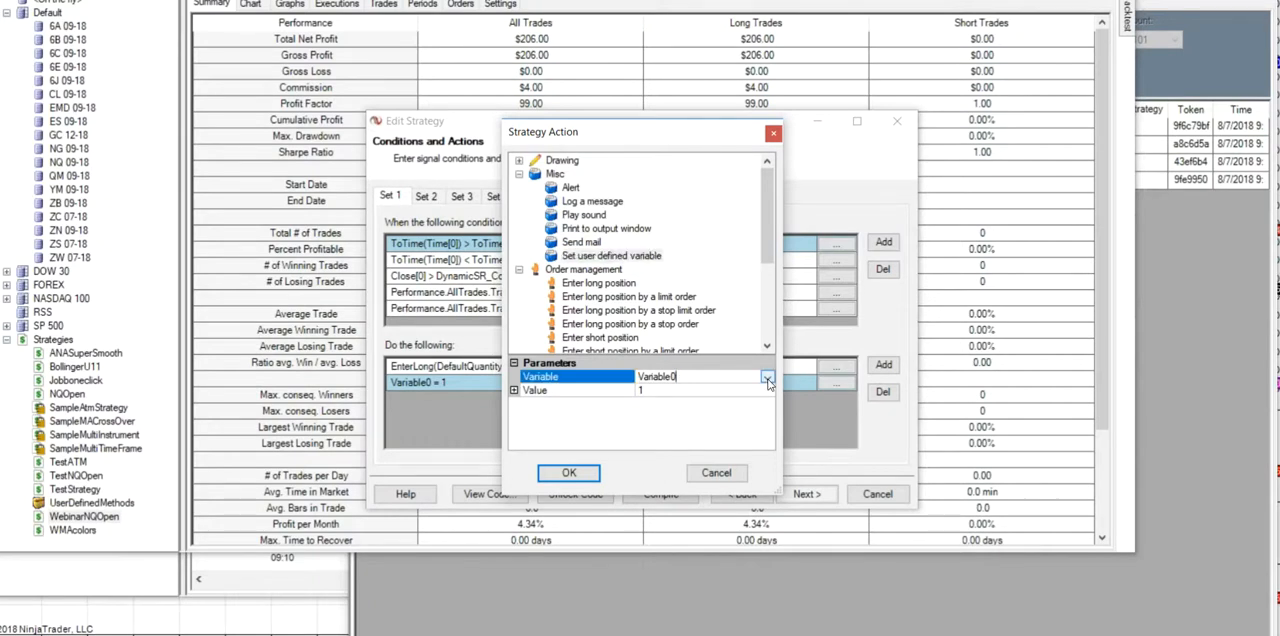
pyautogui.click(768, 378)
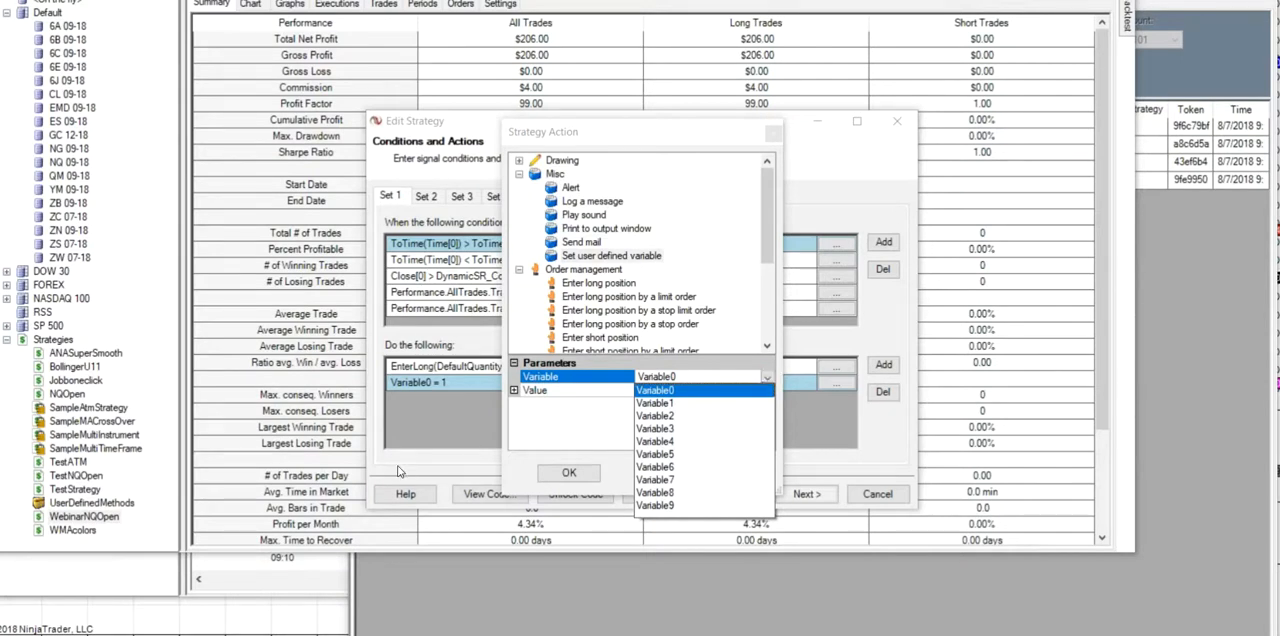
pyautogui.click(460, 412)
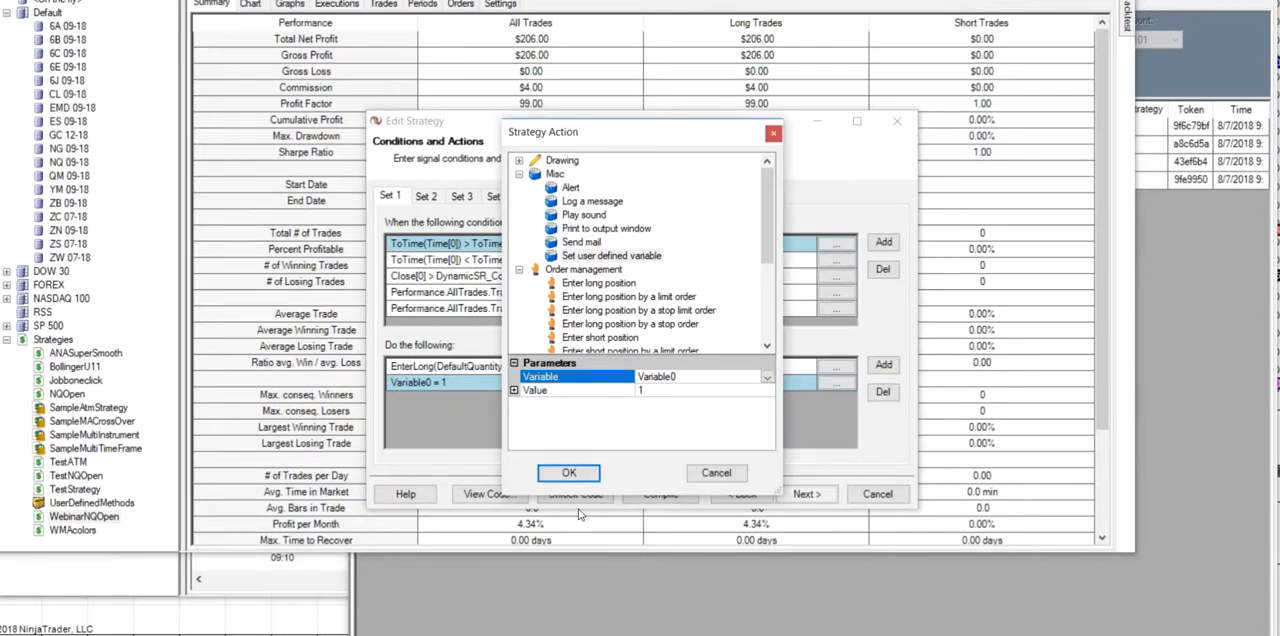
pyautogui.click(725, 475)
# - Review the strategy's user defined inputs and the conditions and actions in Set 2
pyautogui.click(740, 494)
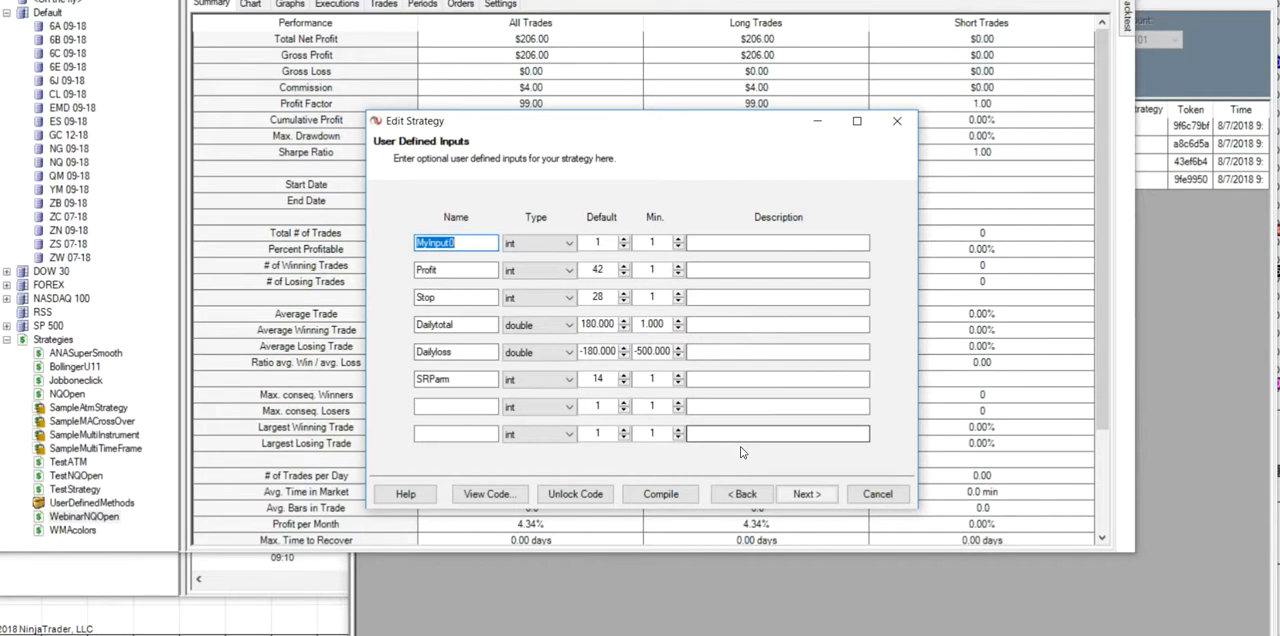
pyautogui.click(806, 496)
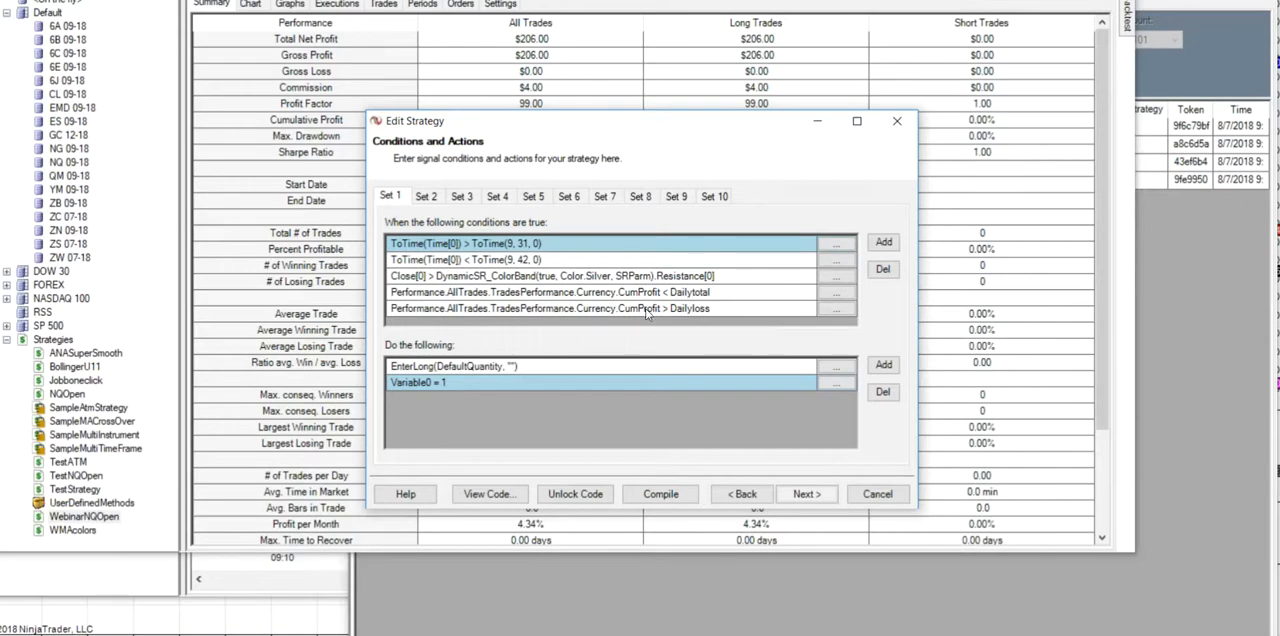
pyautogui.click(428, 198)
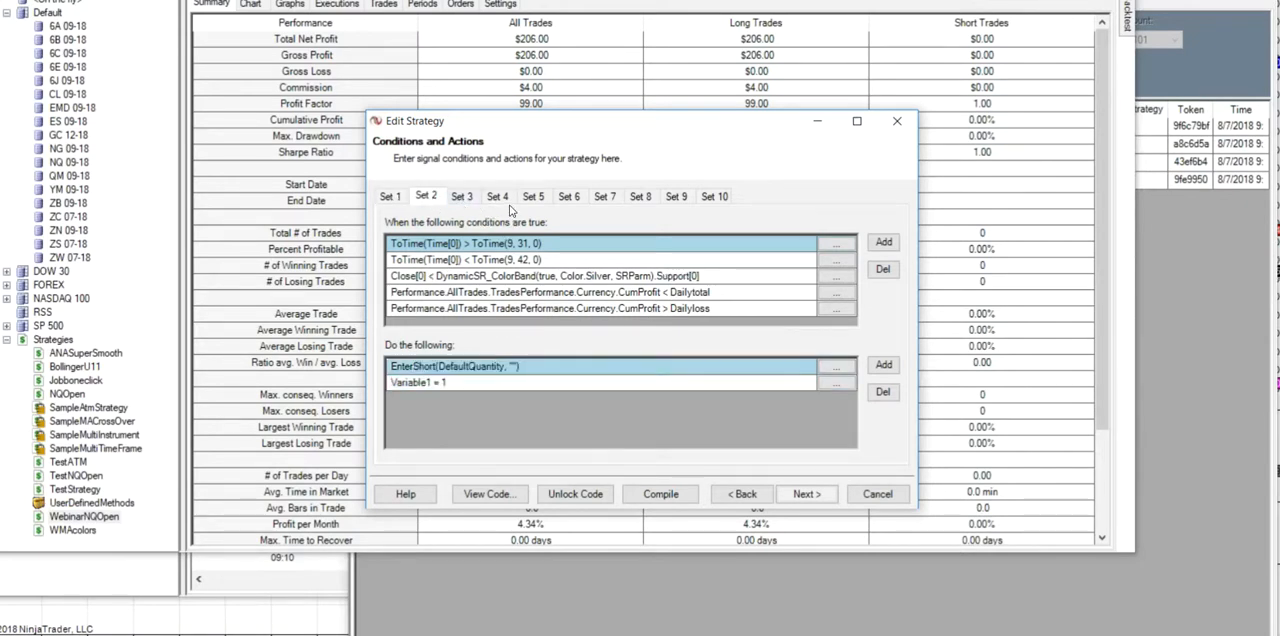
# - Replace the profit target in the stops and targets with a stop loss in Ticks mode using the Stop input as its value
pyautogui.click(807, 494)
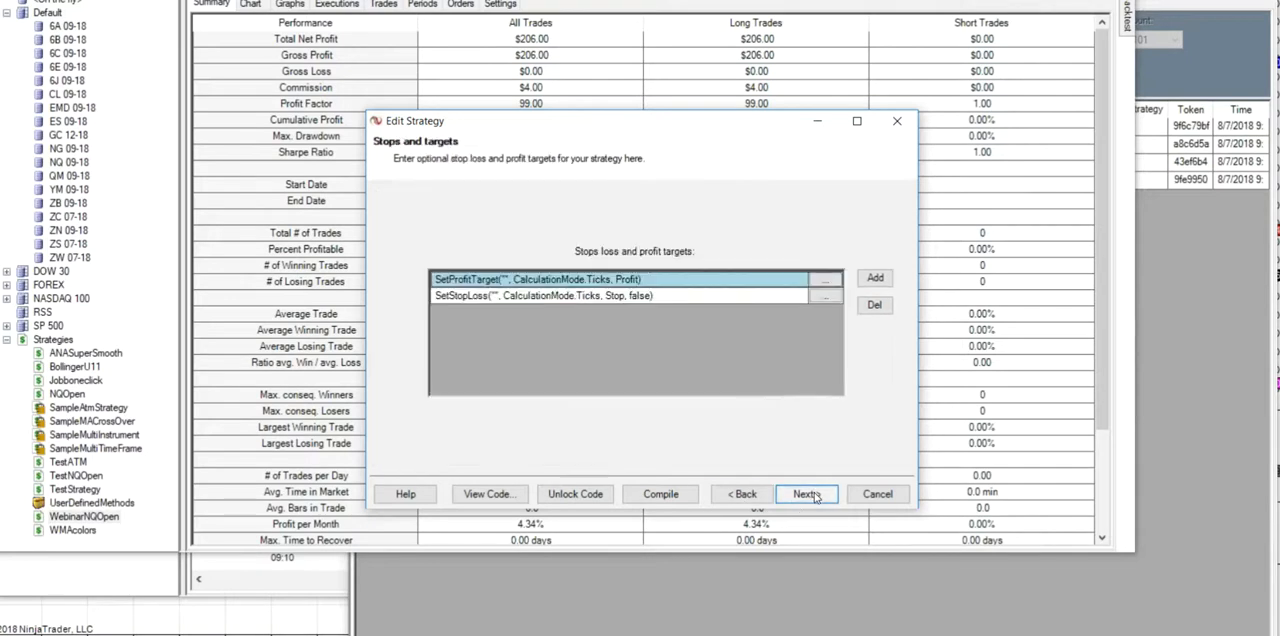
pyautogui.click(825, 280)
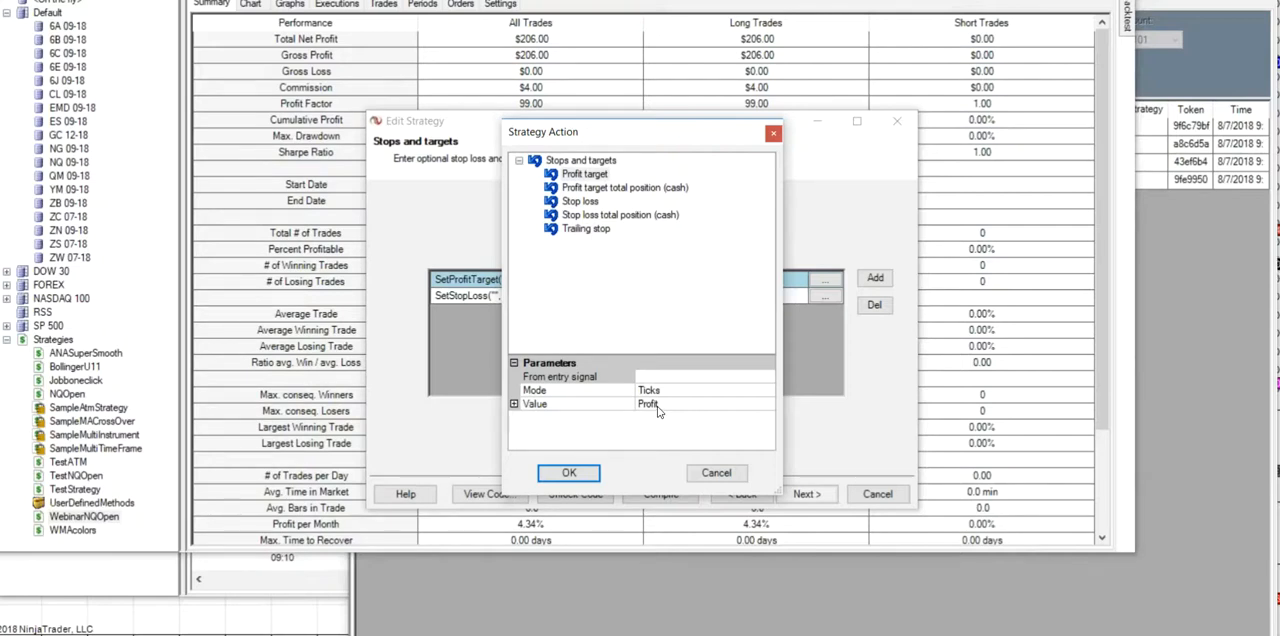
pyautogui.click(579, 204)
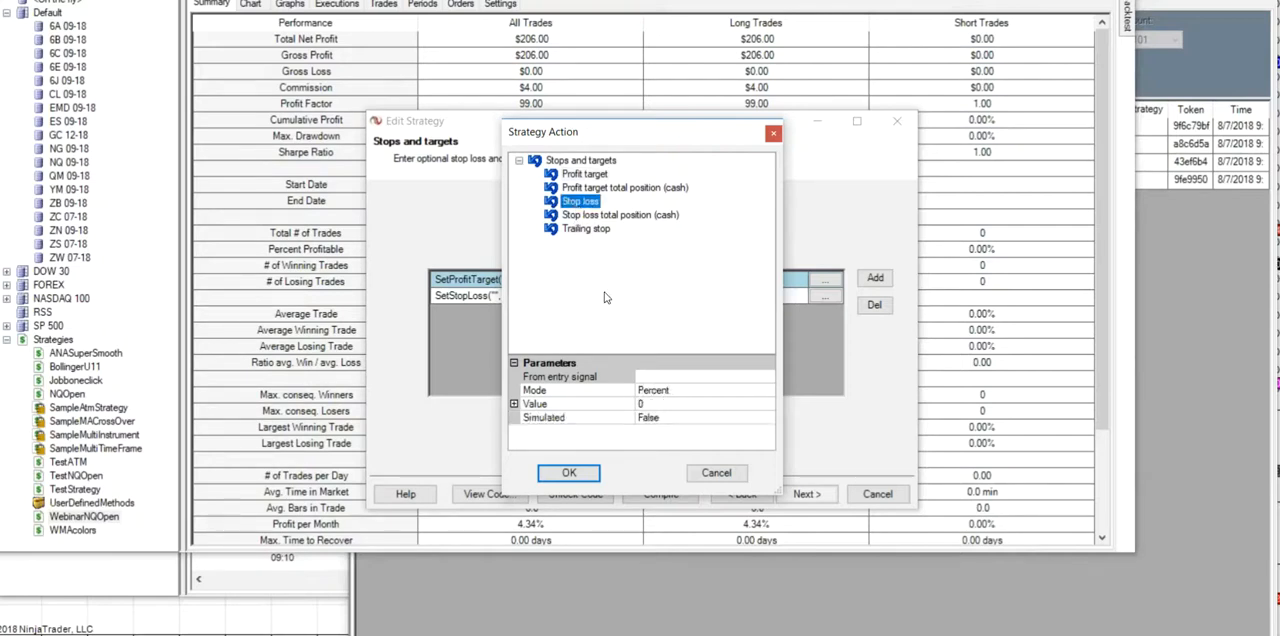
pyautogui.click(766, 391)
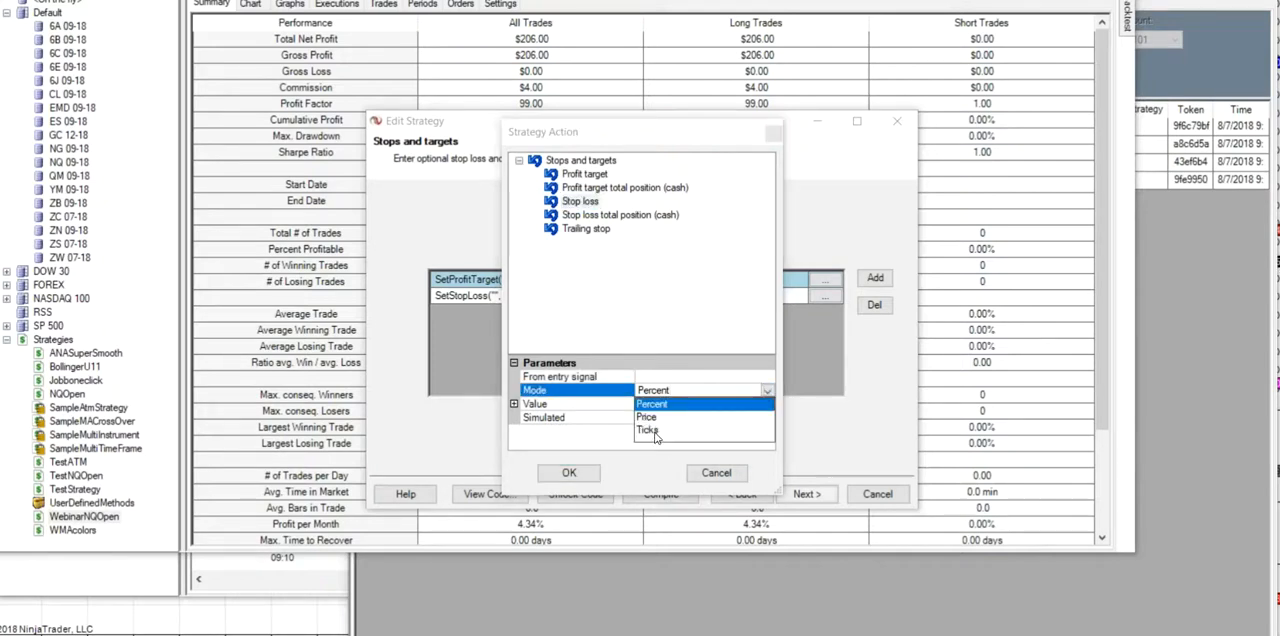
pyautogui.click(652, 430)
pyautogui.click(768, 405)
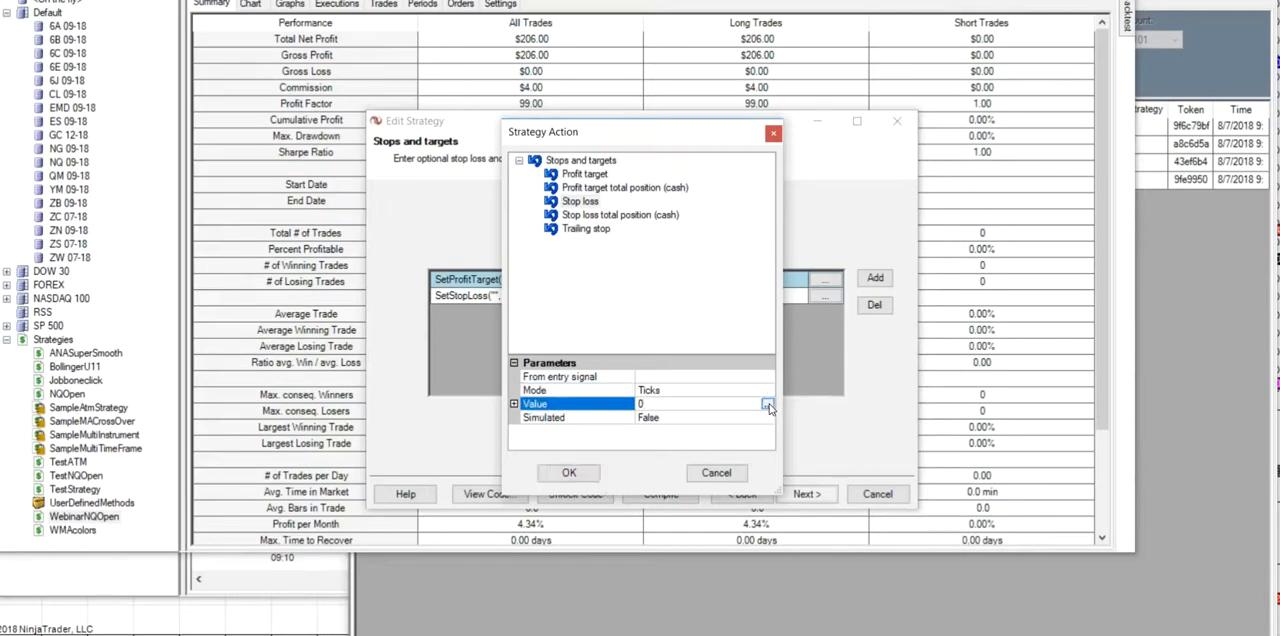
pyautogui.click(768, 405)
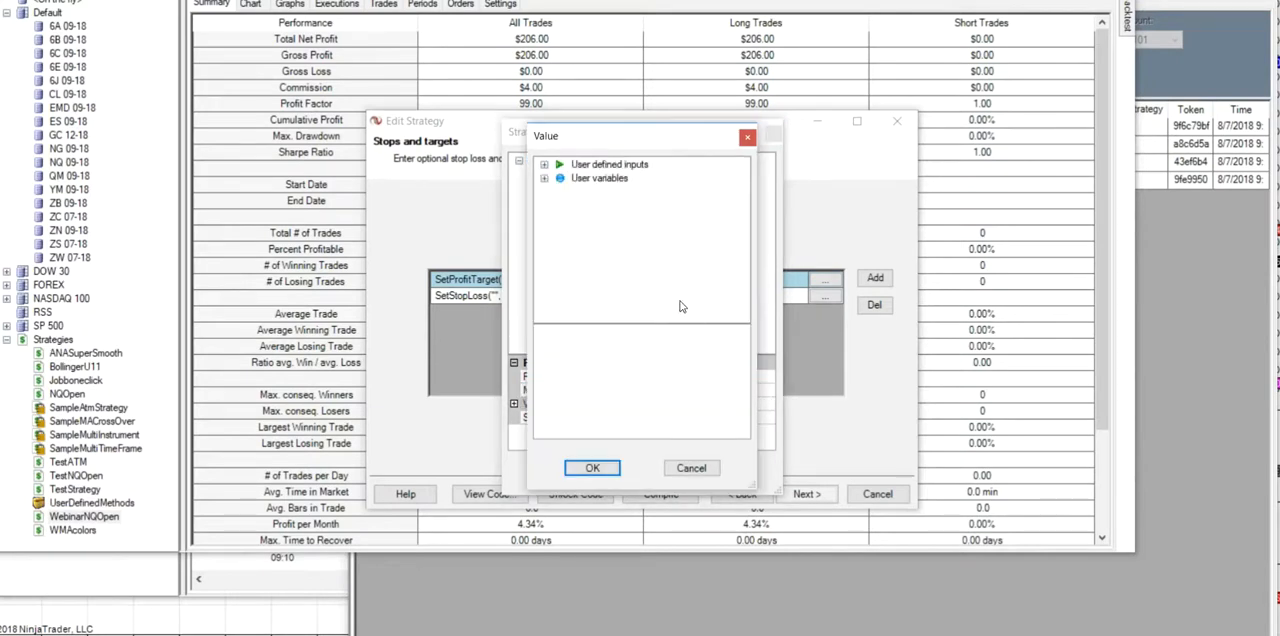
pyautogui.click(544, 164)
pyautogui.click(597, 246)
pyautogui.click(594, 470)
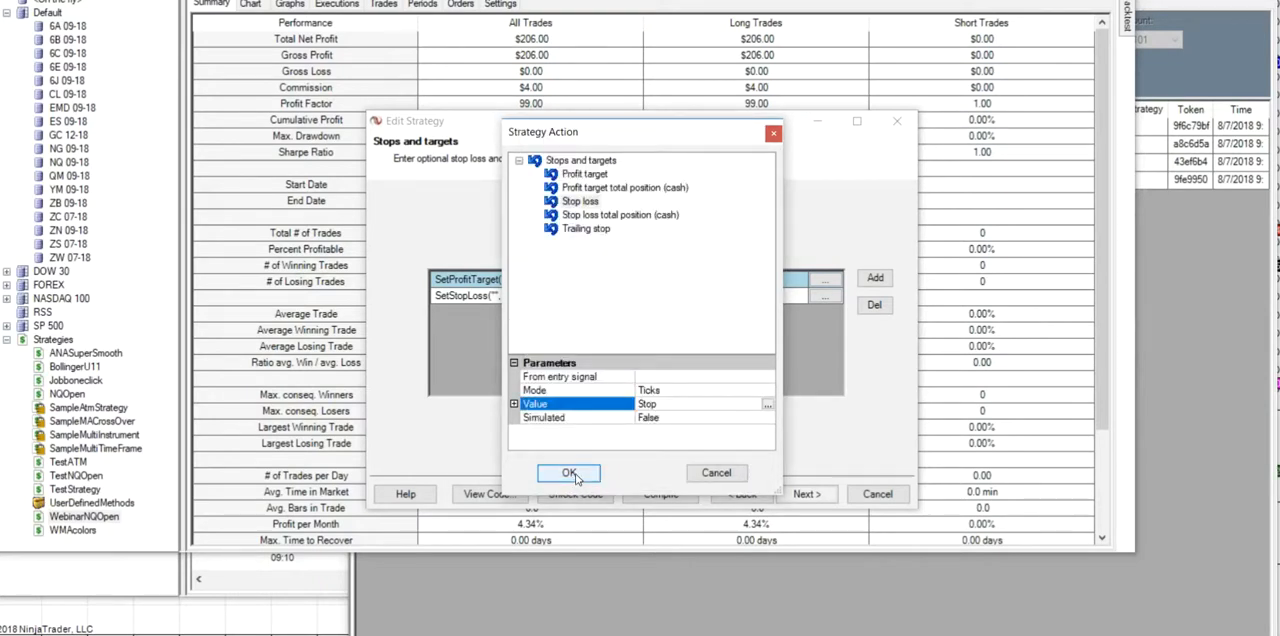
pyautogui.click(575, 475)
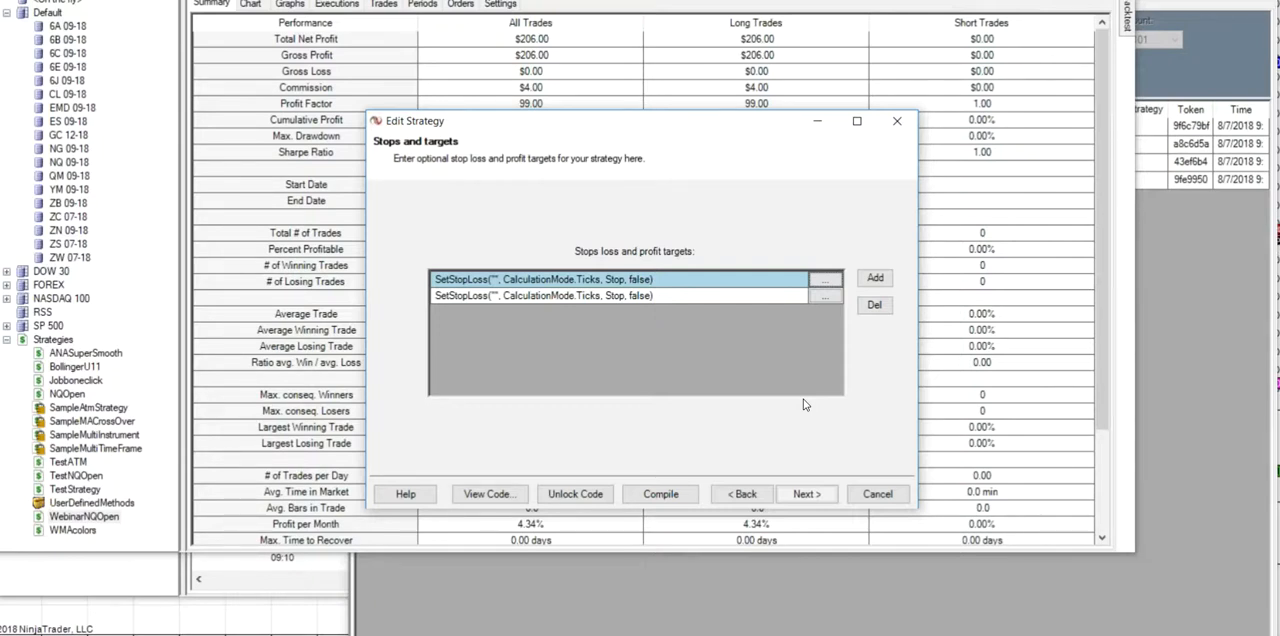
# - Go back to the conditions and actions and review Sets 1 to 5, returning to the long exit in Set 3
pyautogui.click(750, 496)
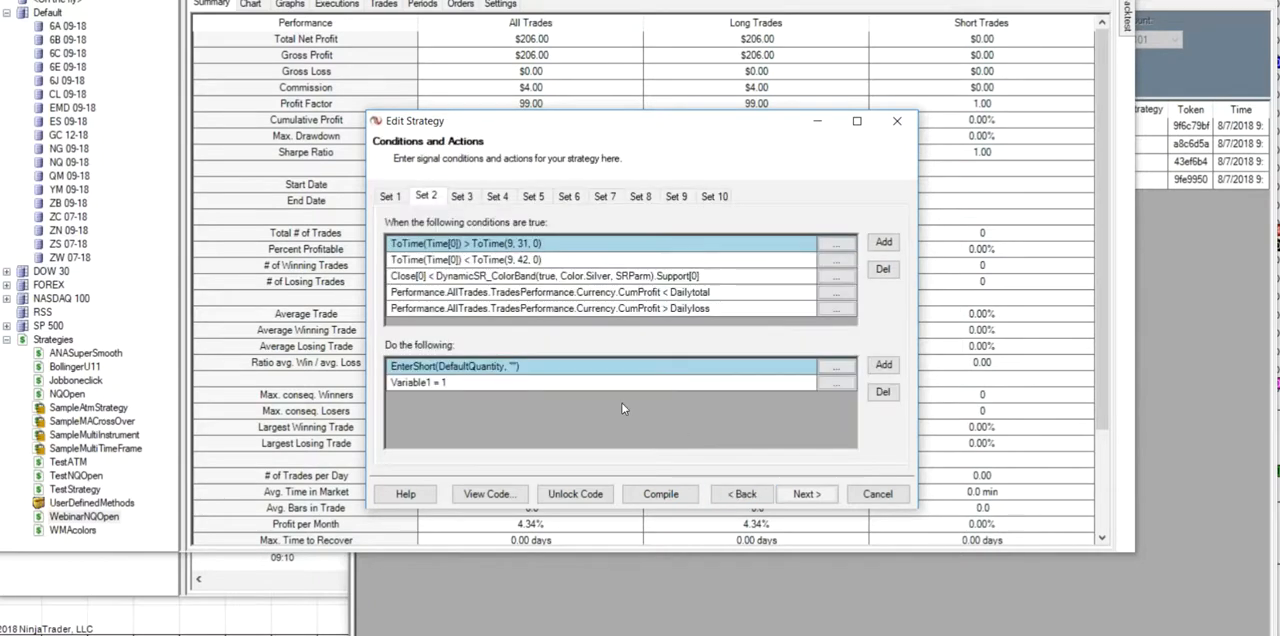
pyautogui.click(392, 197)
pyautogui.click(425, 197)
pyautogui.click(462, 197)
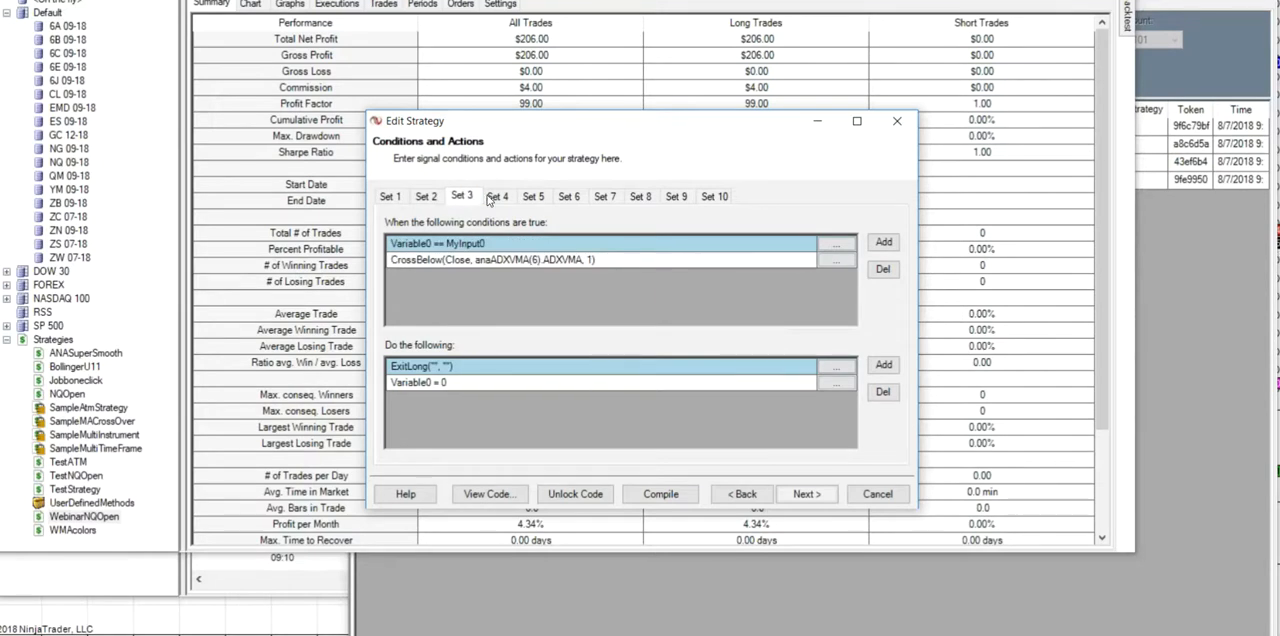
pyautogui.click(498, 200)
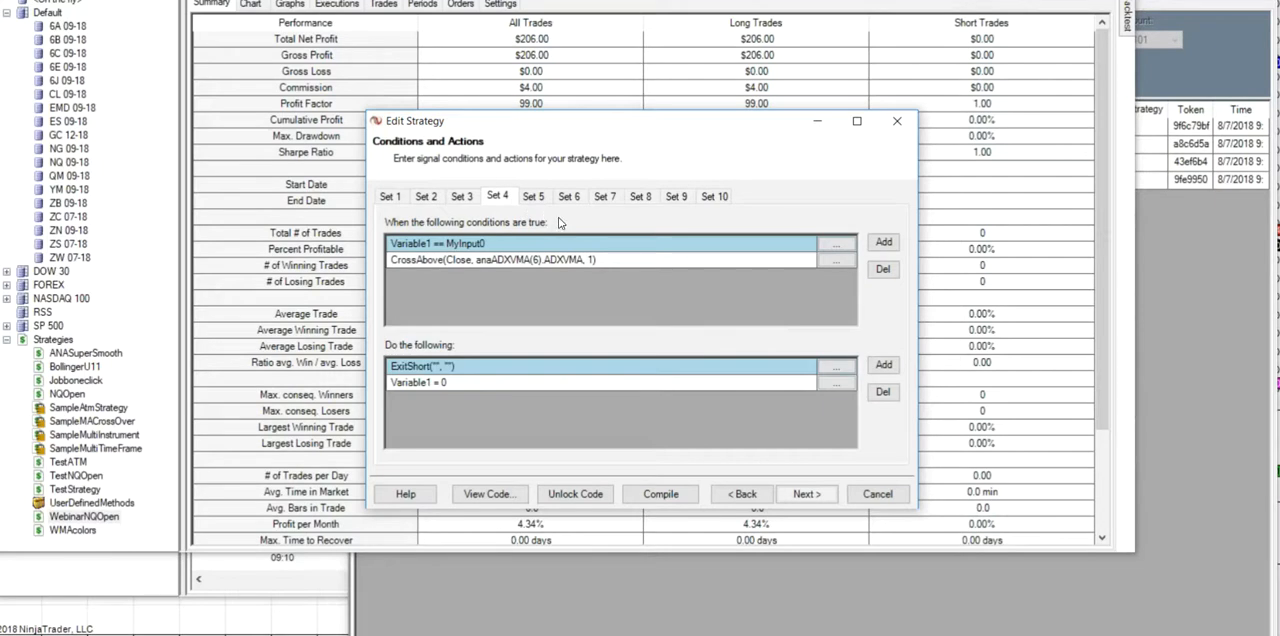
pyautogui.click(535, 198)
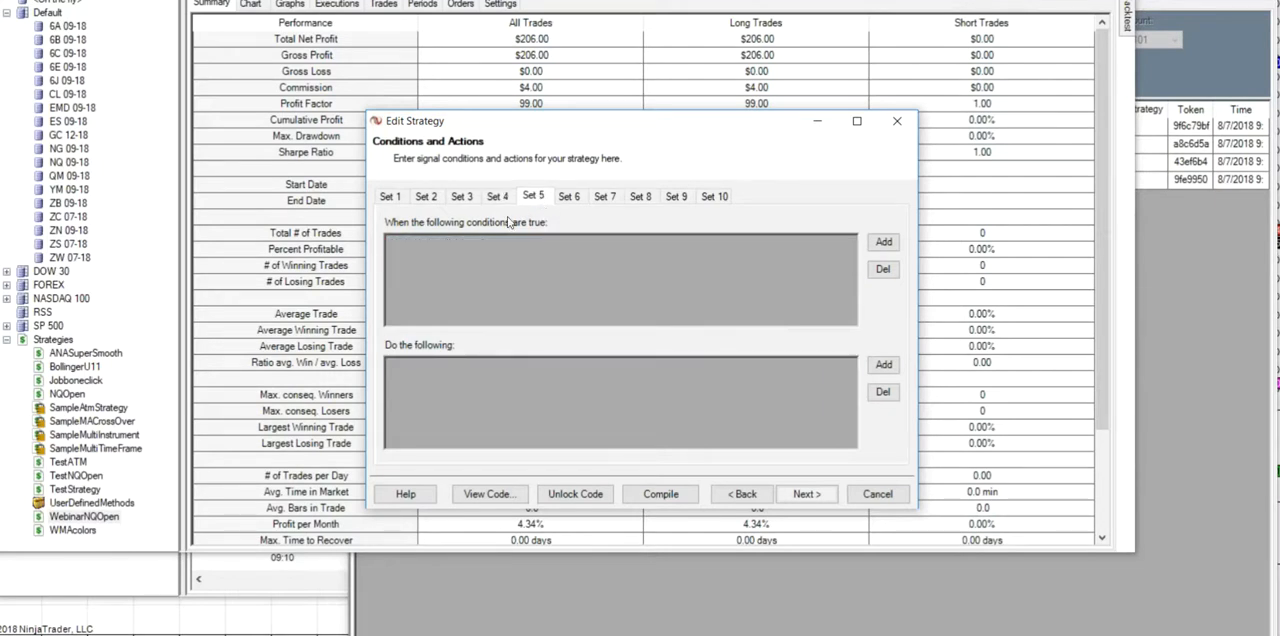
pyautogui.click(461, 200)
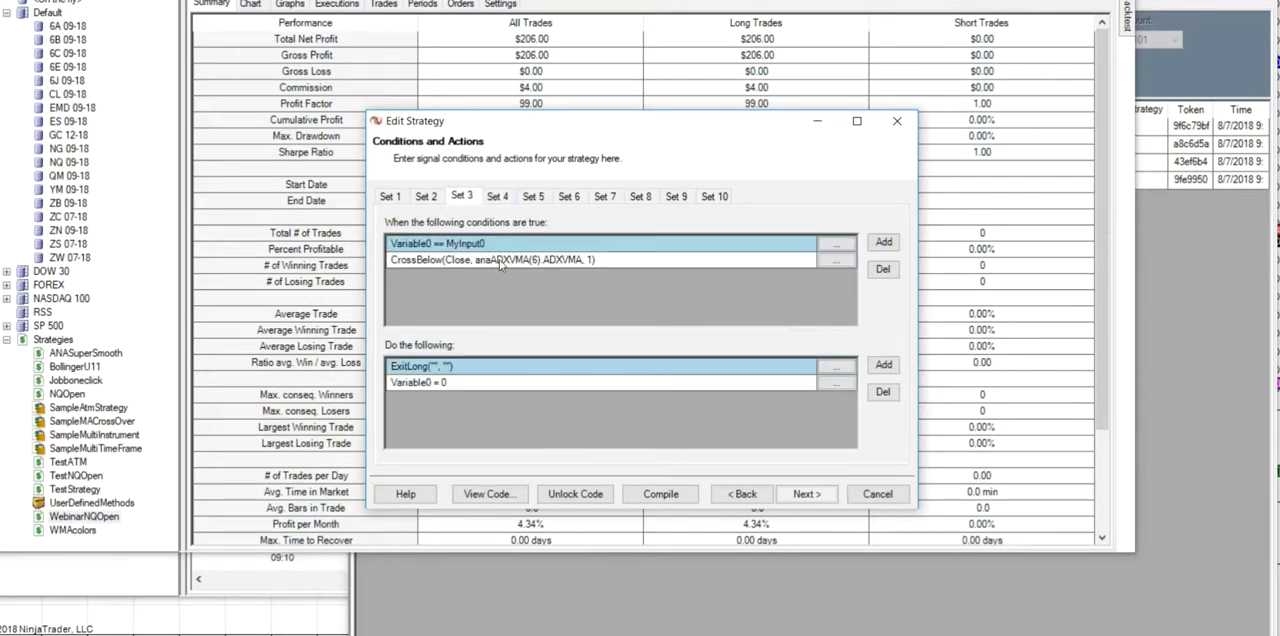
# - Check Sets 5 and 6 of the strategy, and go back to the long exit conditions in Set 3
pyautogui.click(537, 198)
pyautogui.click(568, 197)
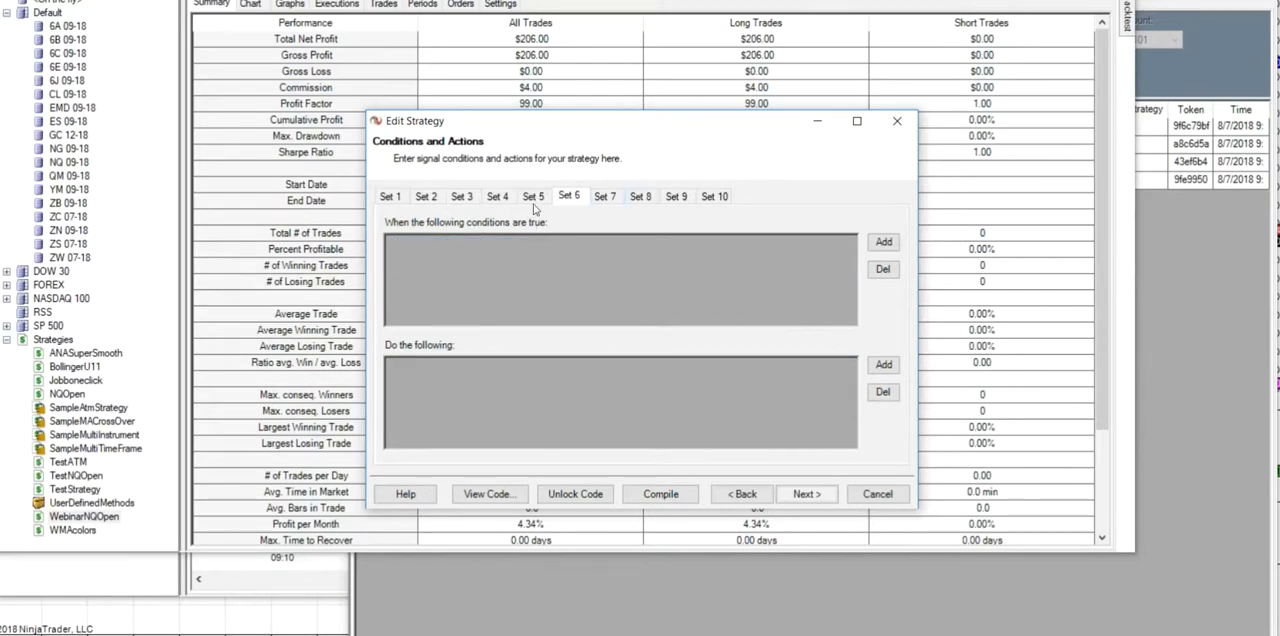
pyautogui.click(462, 199)
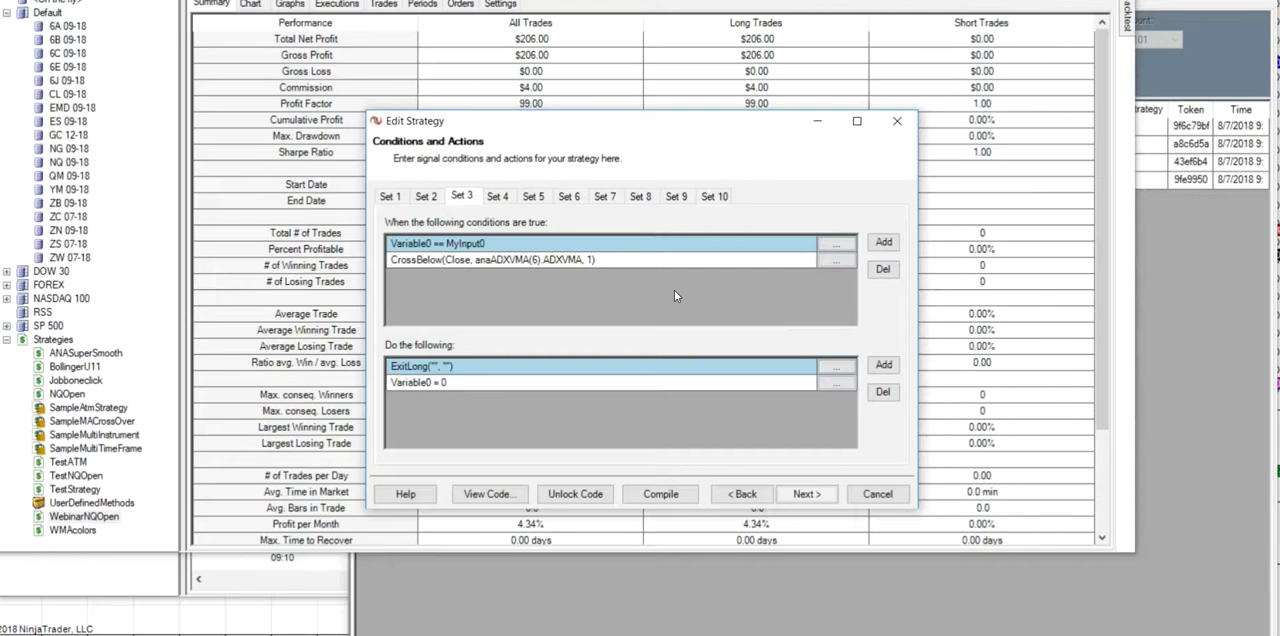
# - Set the backtest parameters Dailyloss to -500 and Dailytotal to 180000, and run the backtest
pyautogui.click(1128, 22)
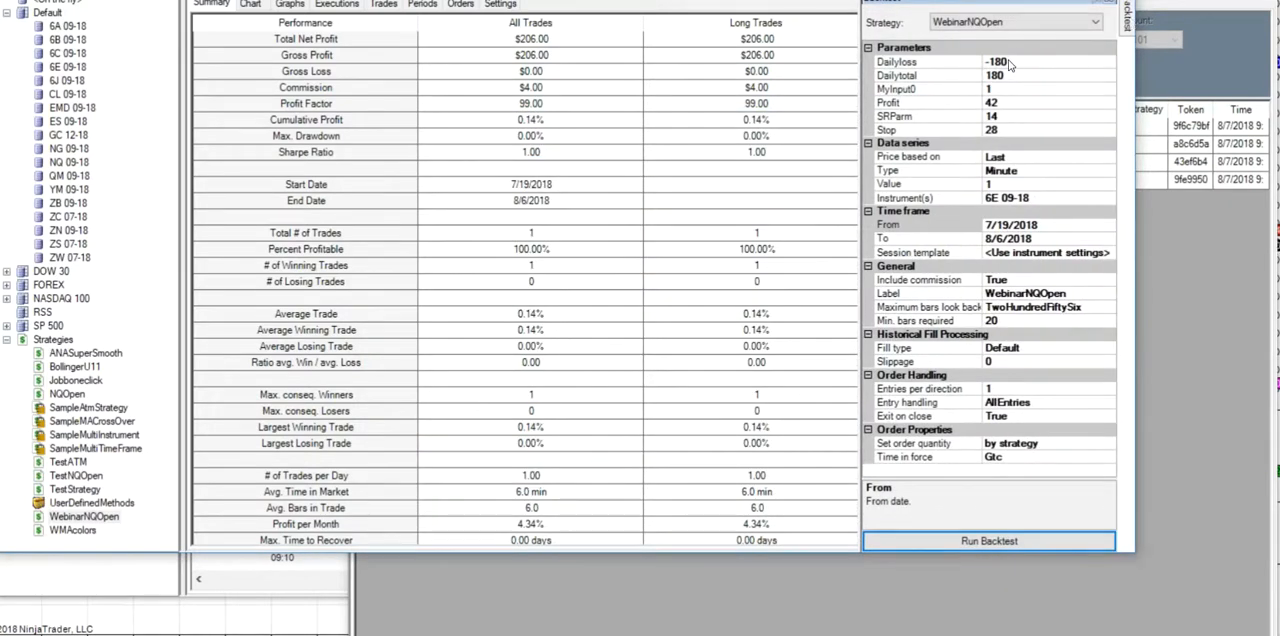
pyautogui.click(1012, 63)
pyautogui.press('BackSpace')
pyautogui.press('BackSpace')
pyautogui.press('BackSpace')
pyautogui.write('500')
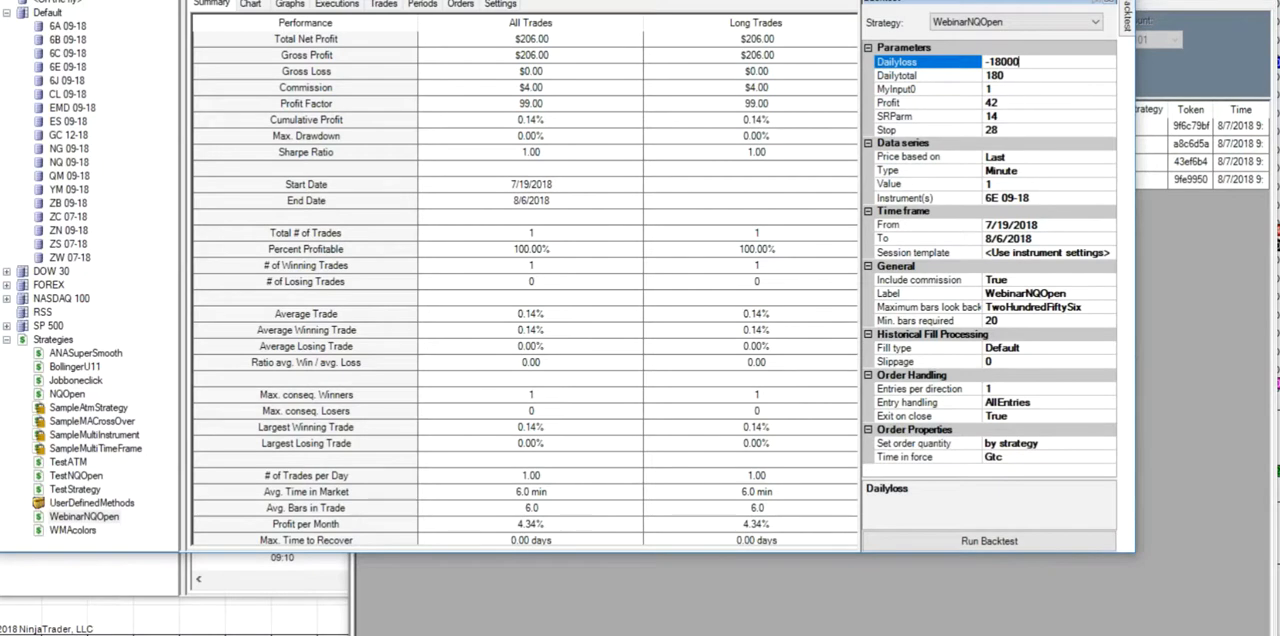
pyautogui.click(1006, 76)
pyautogui.write('000')
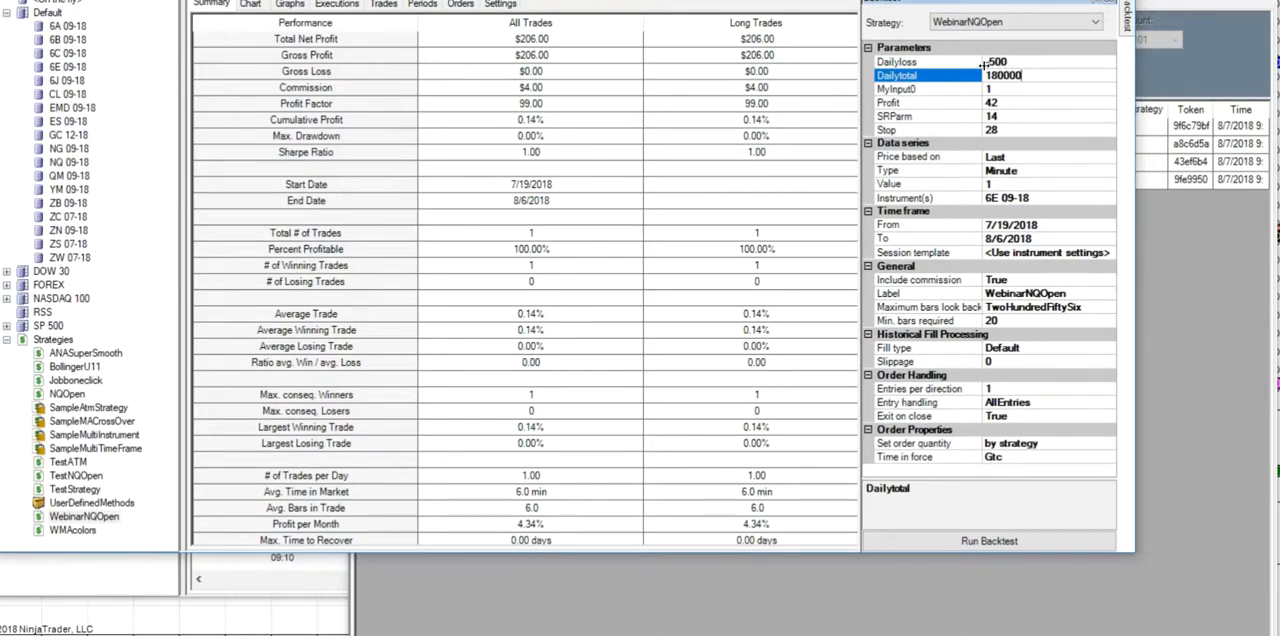
pyautogui.click(970, 541)
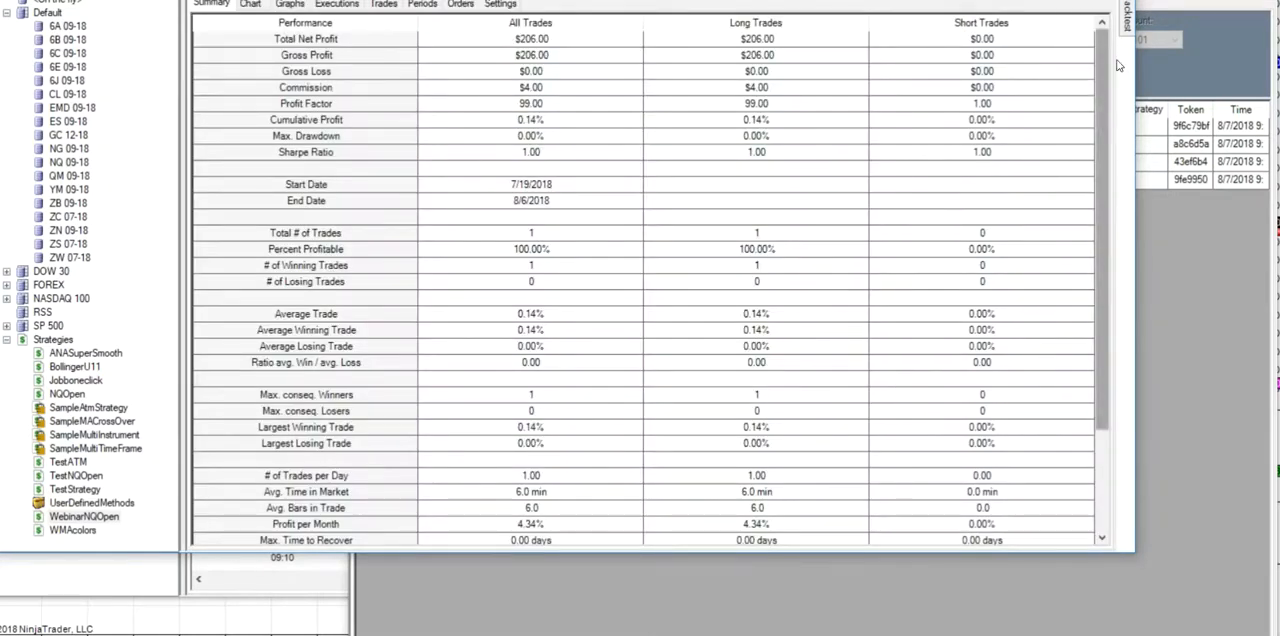
# - Reopen WebinarNQOpen for editing and delete the cumulative profit conditions against Dailytotal and Dailyloss from Set 1
pyautogui.moveTo(1127, 15)
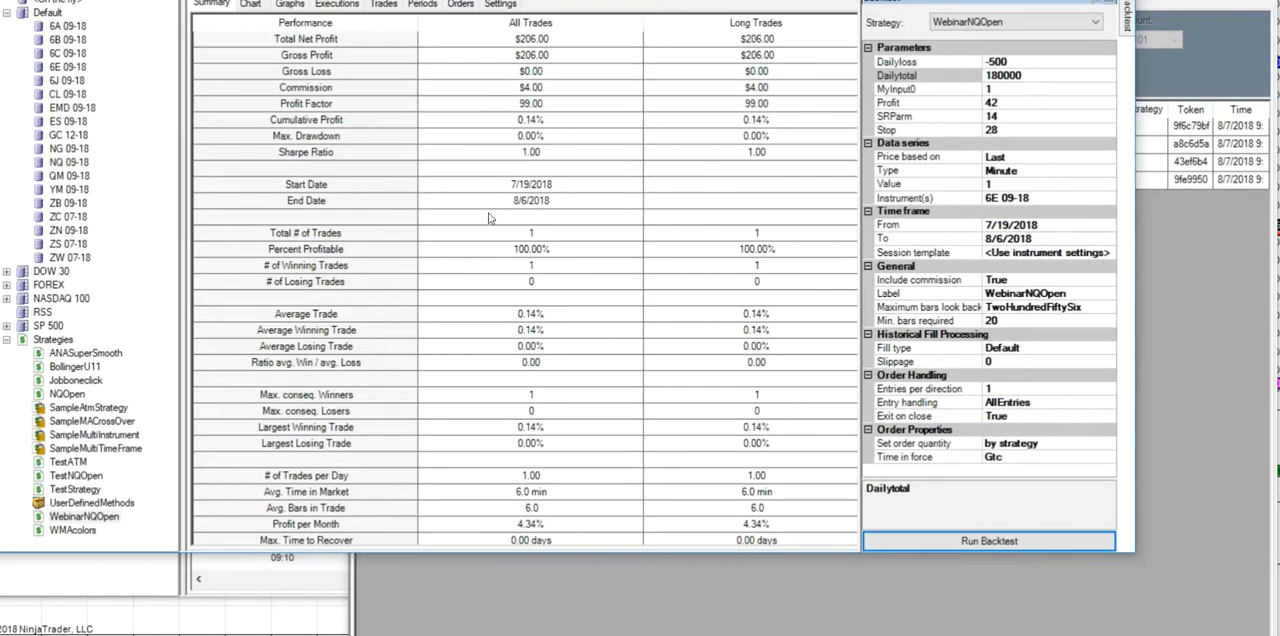
pyautogui.doubleClick(100, 519)
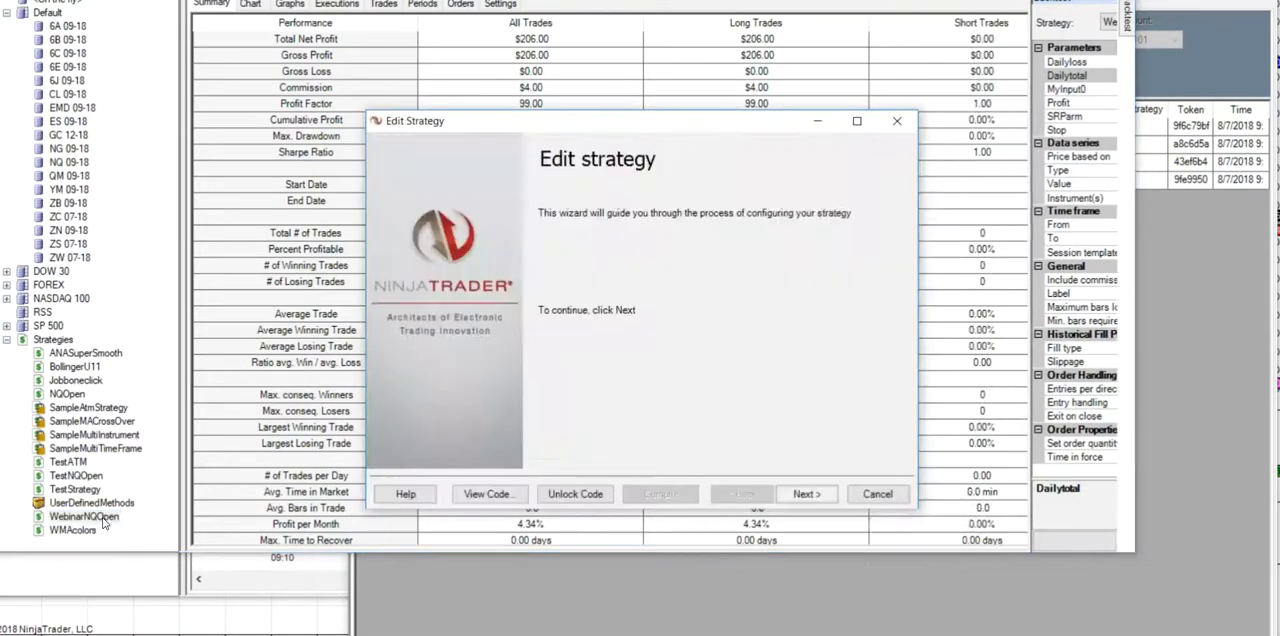
pyautogui.click(805, 495)
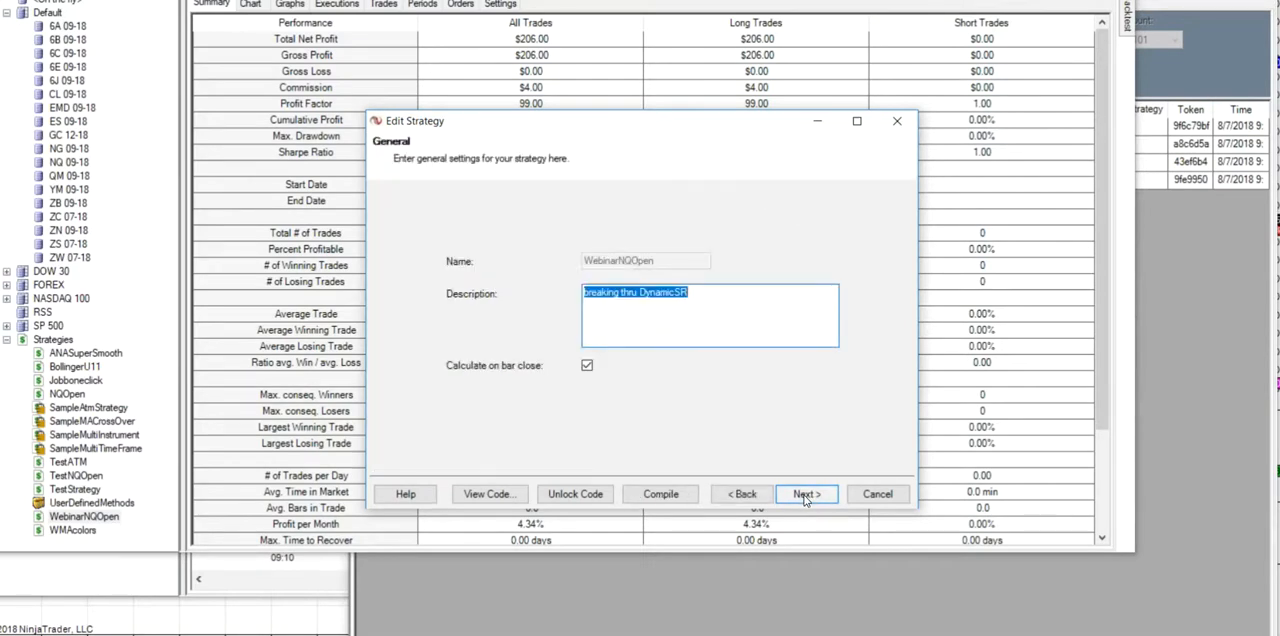
pyautogui.click(805, 495)
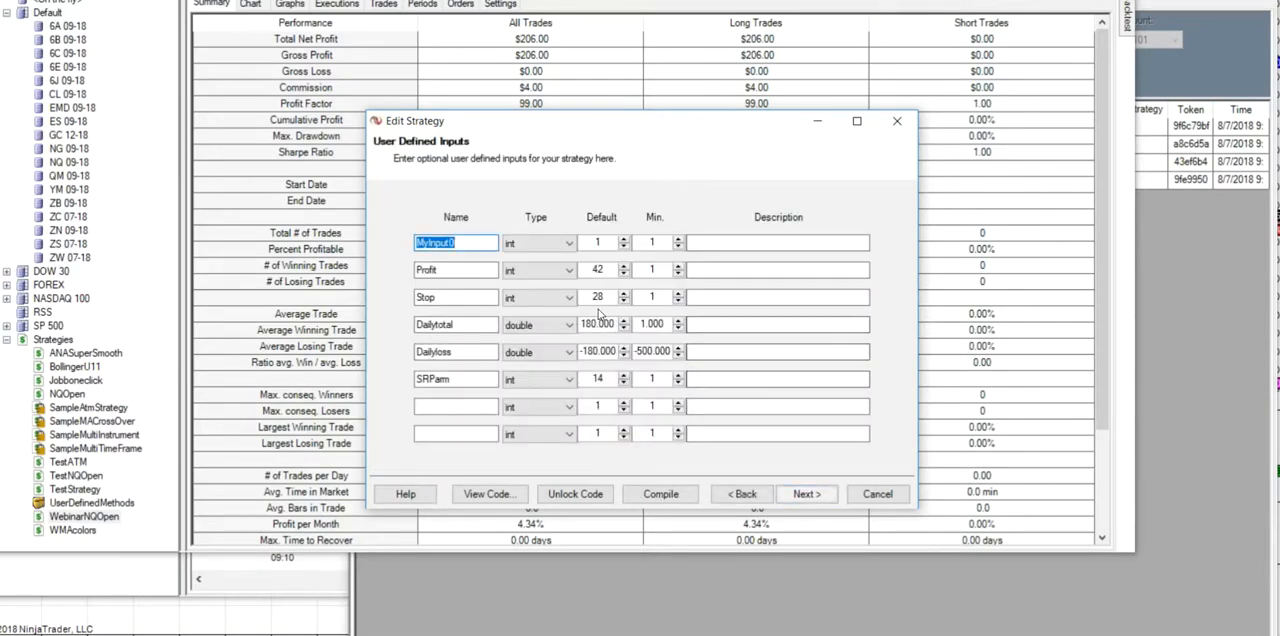
pyautogui.click(806, 494)
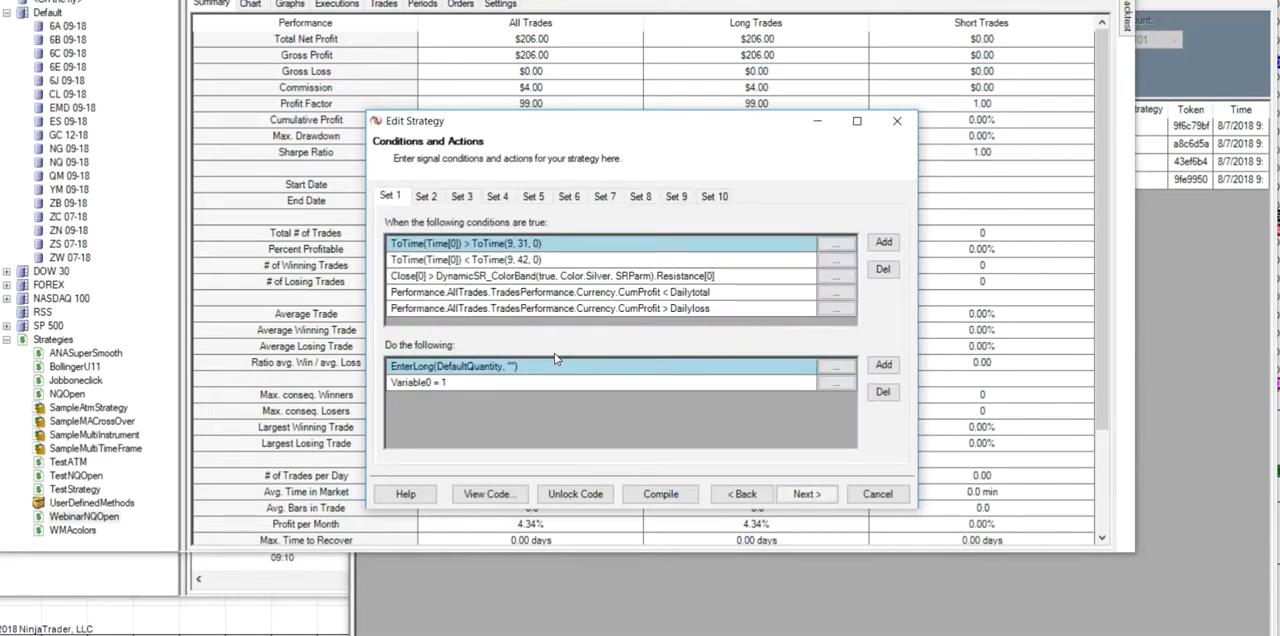
pyautogui.click(837, 298)
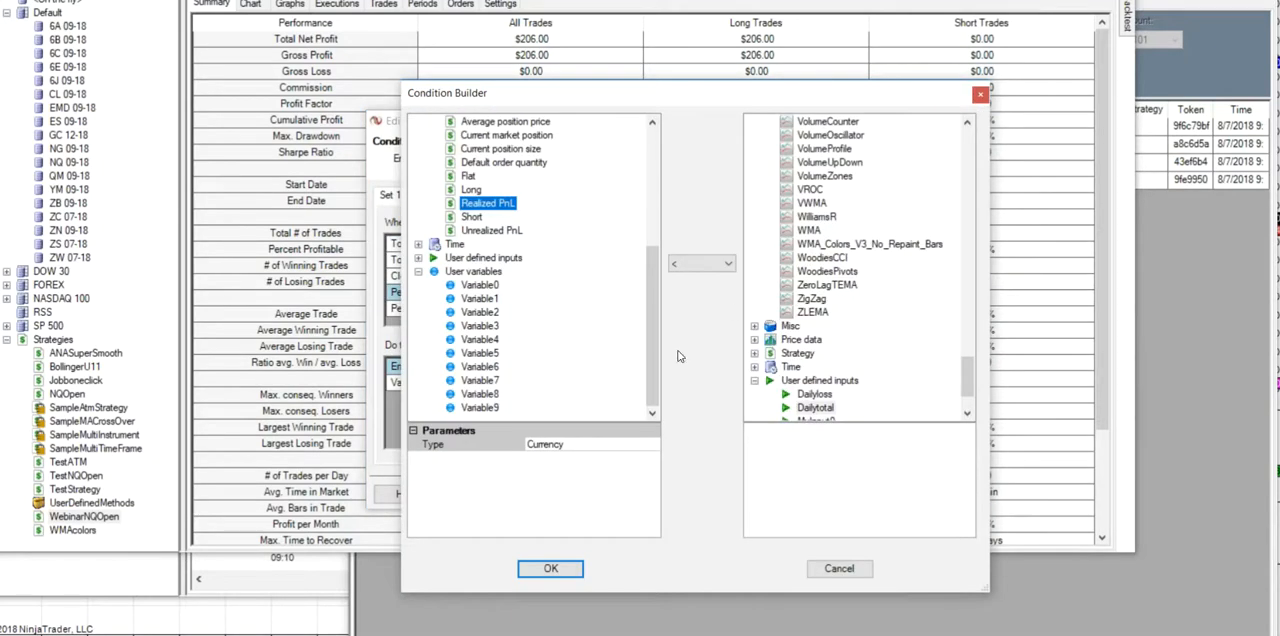
pyautogui.click(552, 566)
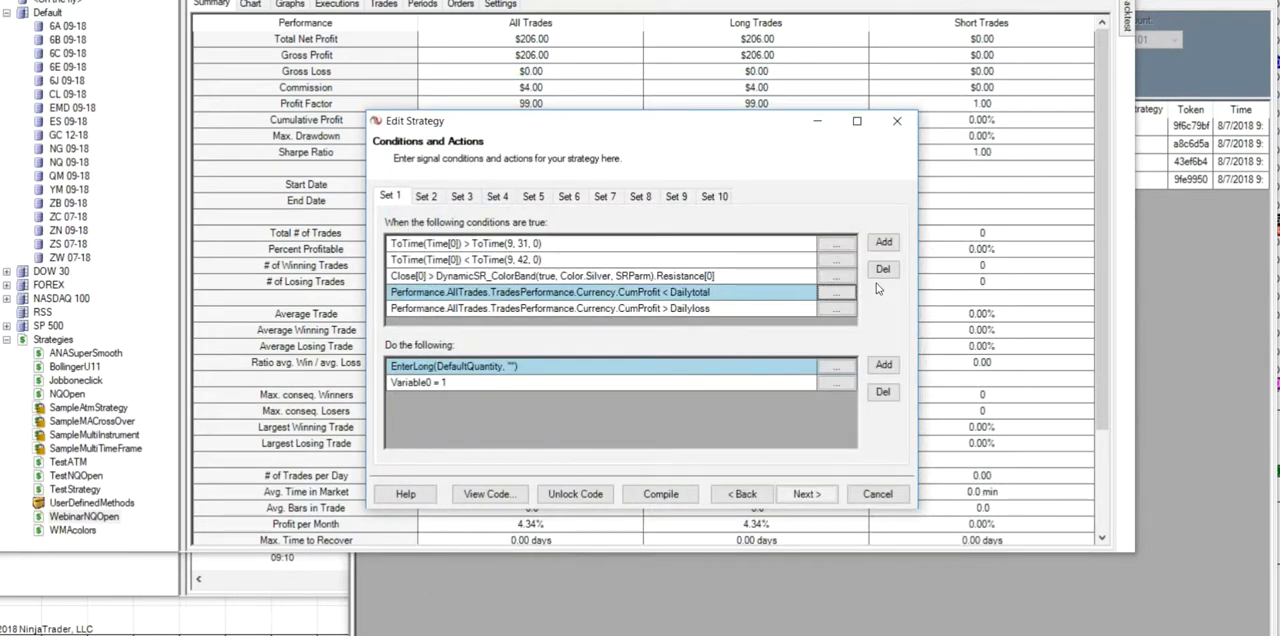
pyautogui.click(884, 269)
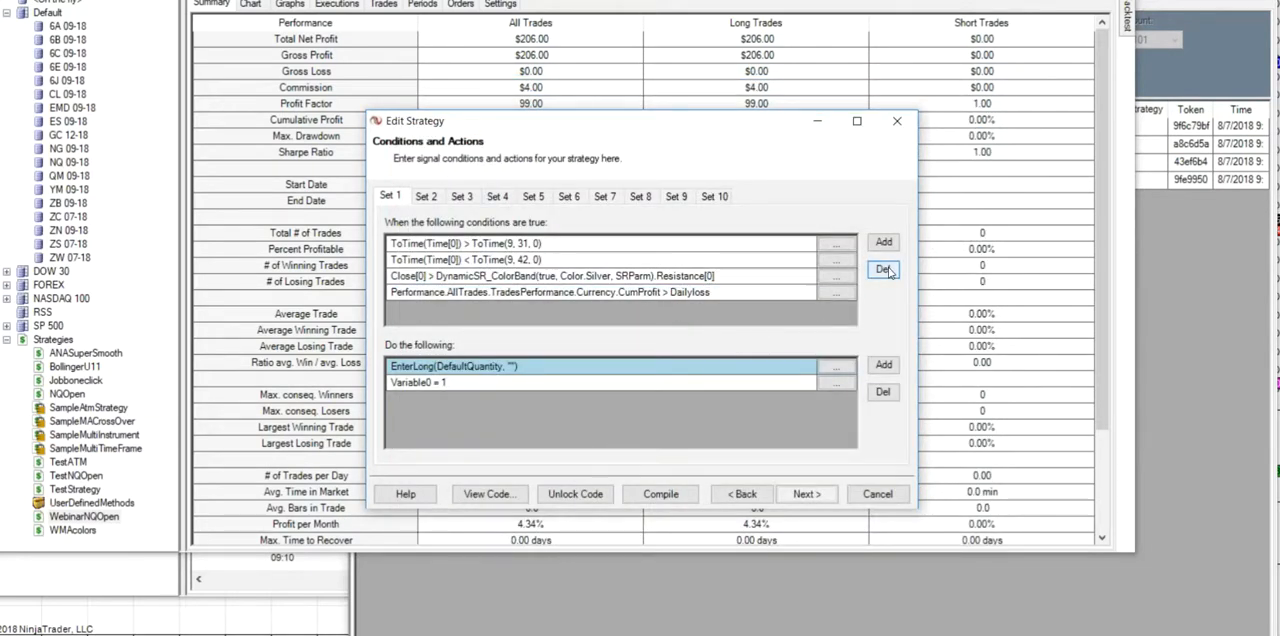
pyautogui.click(841, 295)
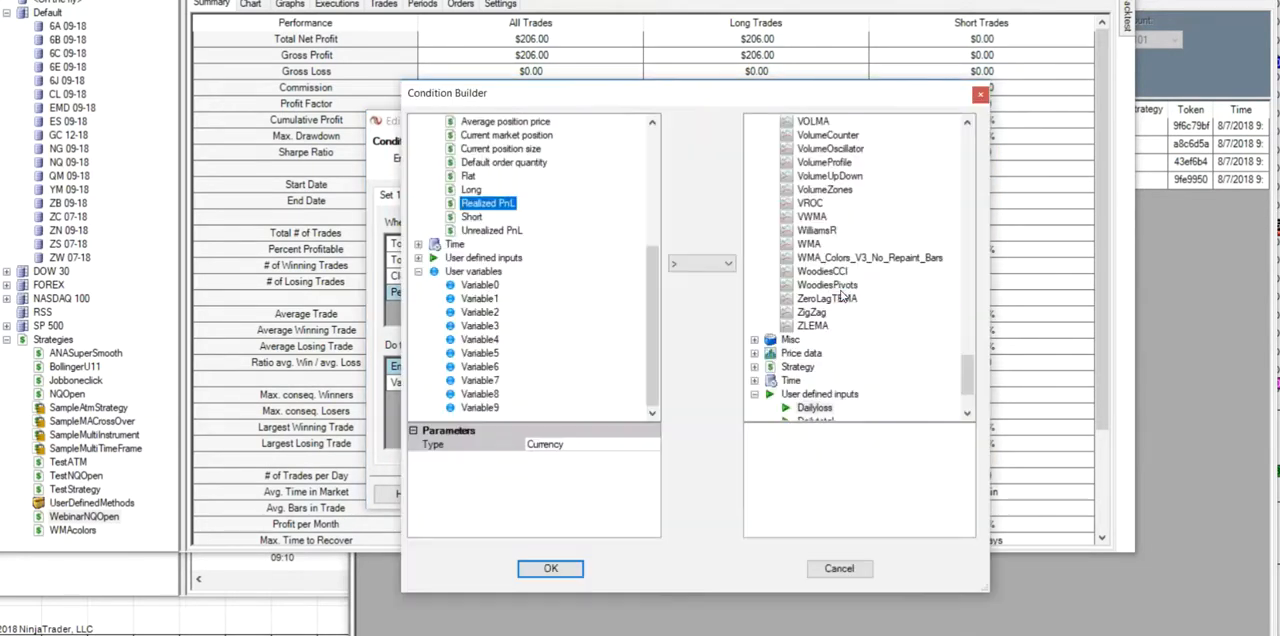
pyautogui.click(548, 568)
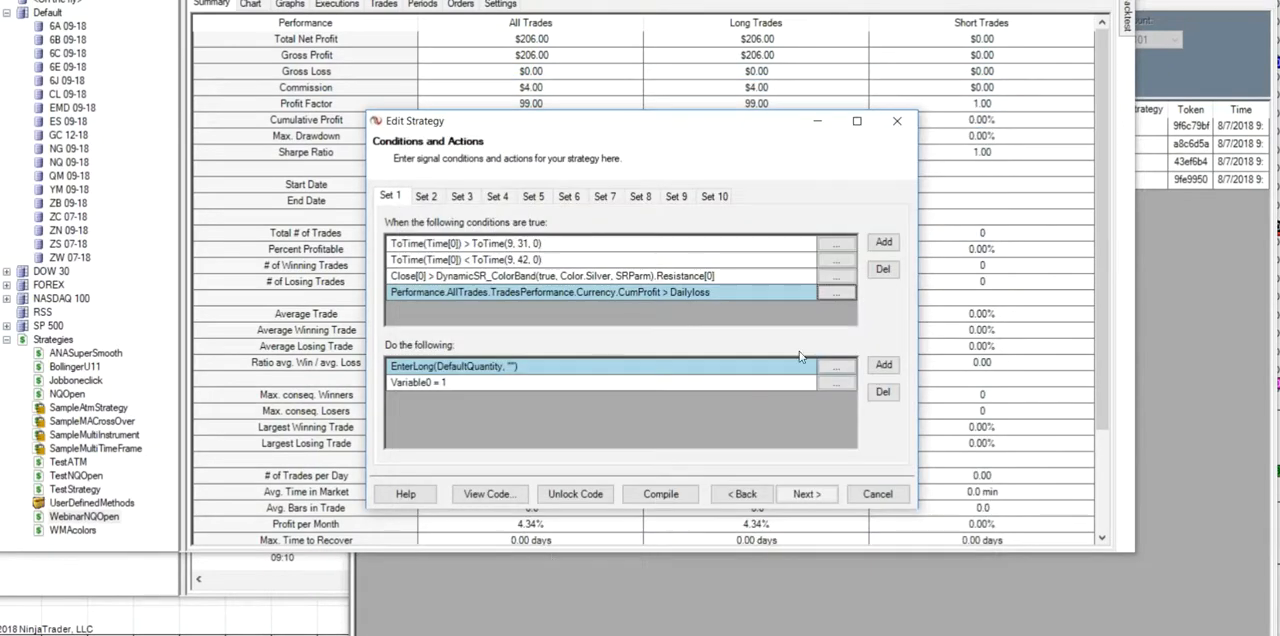
pyautogui.click(884, 269)
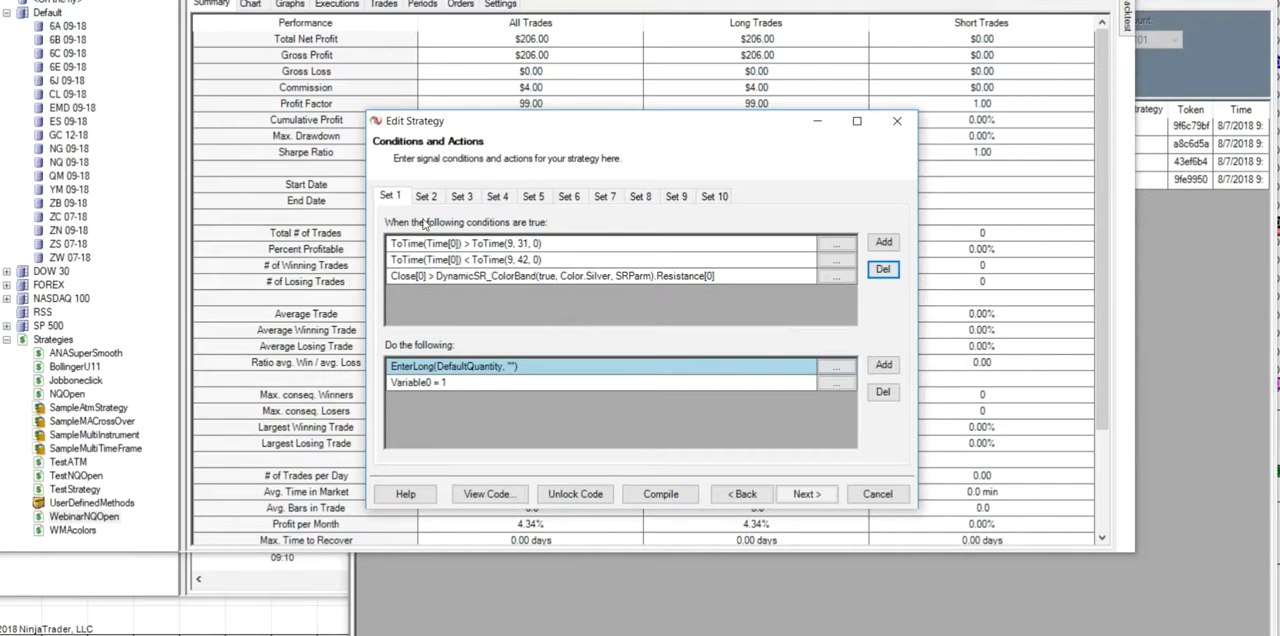
# - Delete the cumulative profit conditions against Dailytotal and Dailyloss from Set 2, and complete the strategy wizard
pyautogui.click(433, 196)
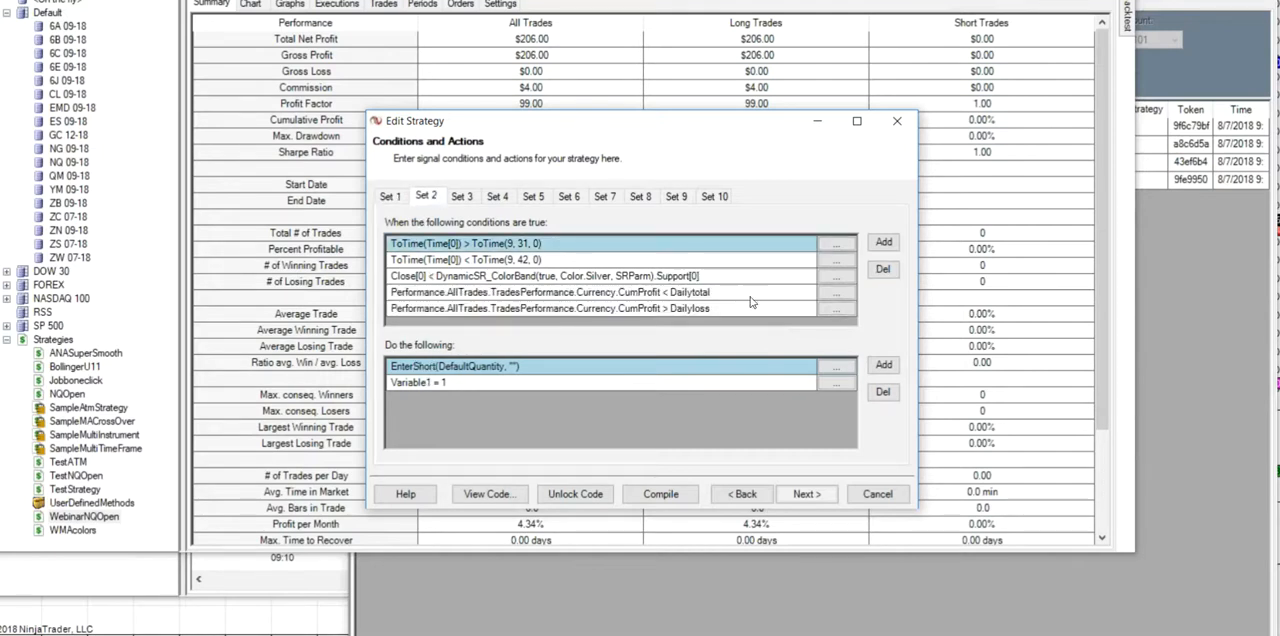
pyautogui.click(830, 292)
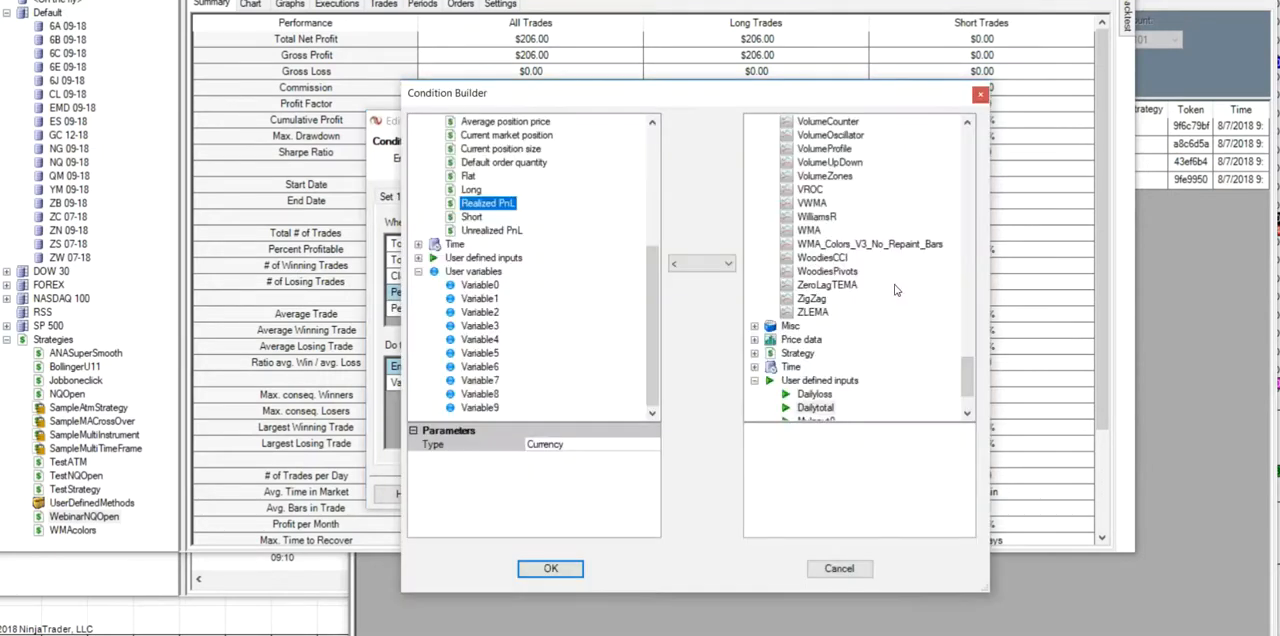
pyautogui.click(550, 568)
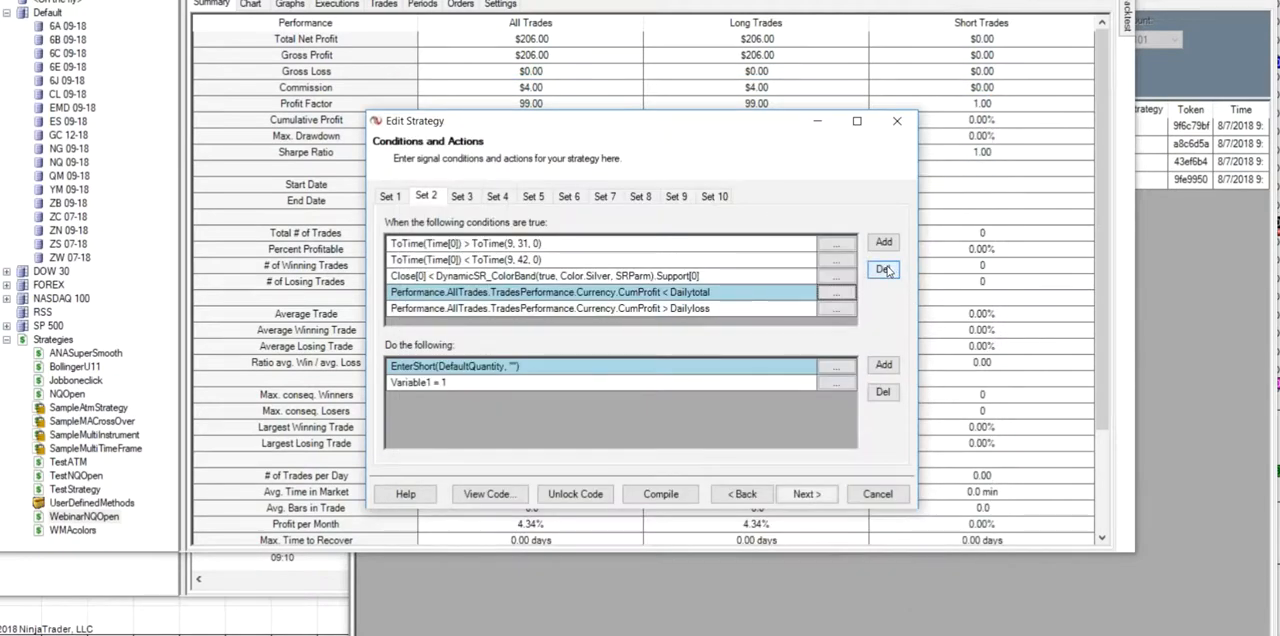
pyautogui.click(884, 270)
pyautogui.click(838, 292)
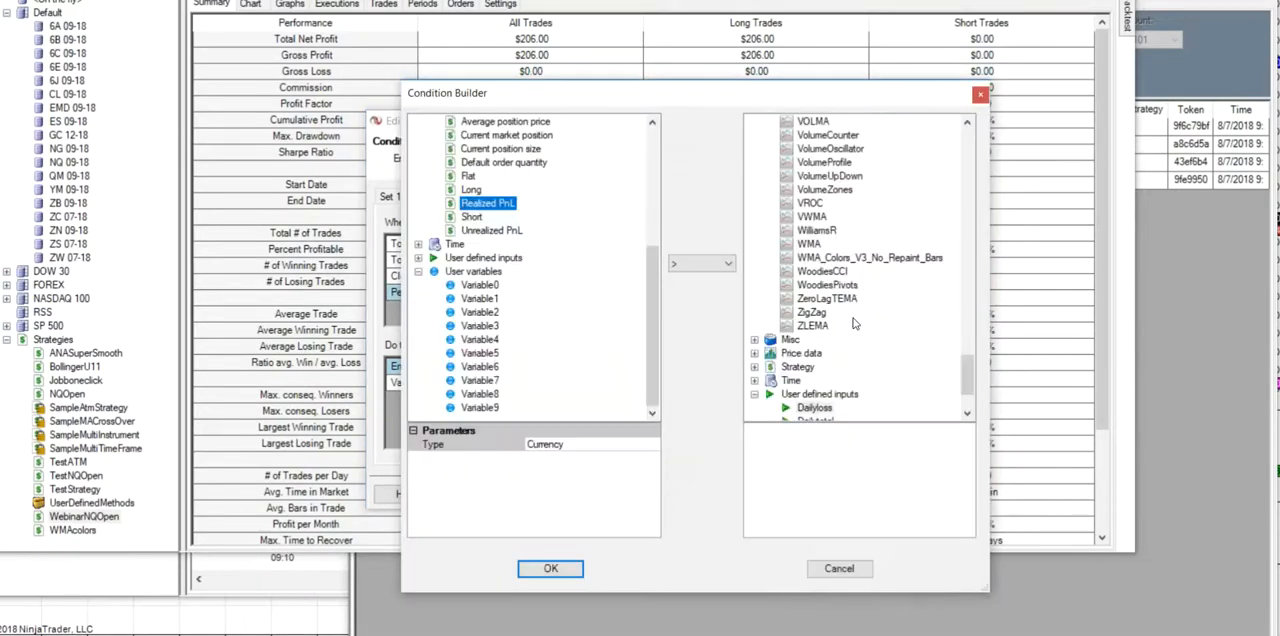
pyautogui.click(550, 568)
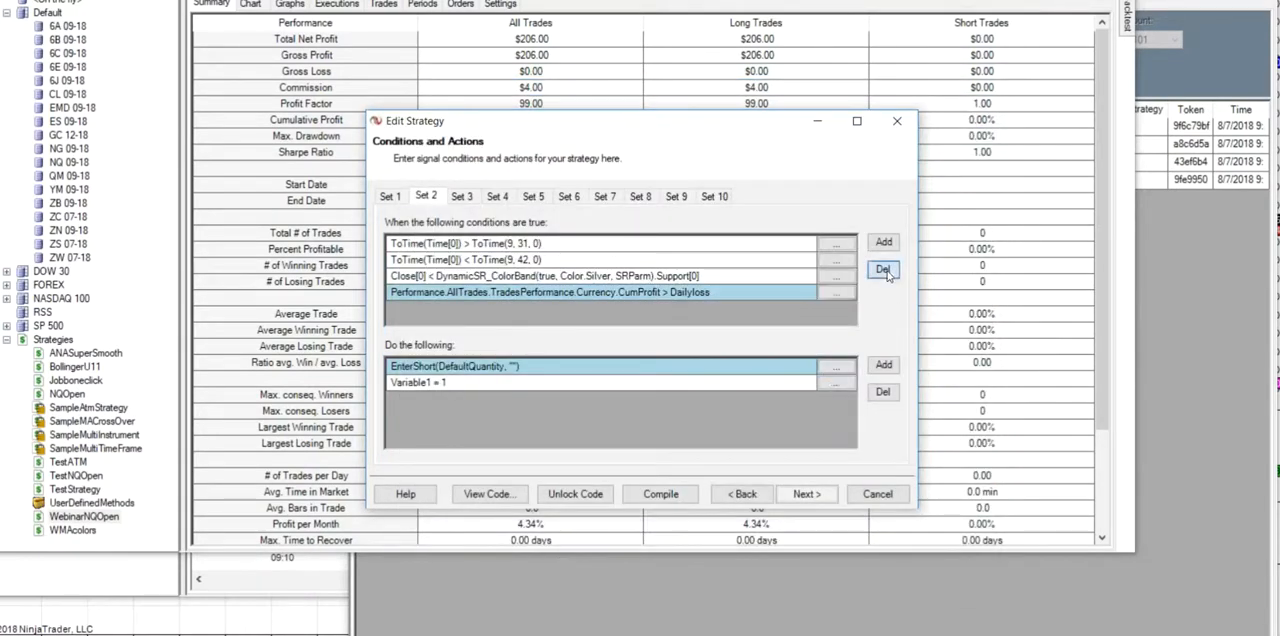
pyautogui.click(884, 270)
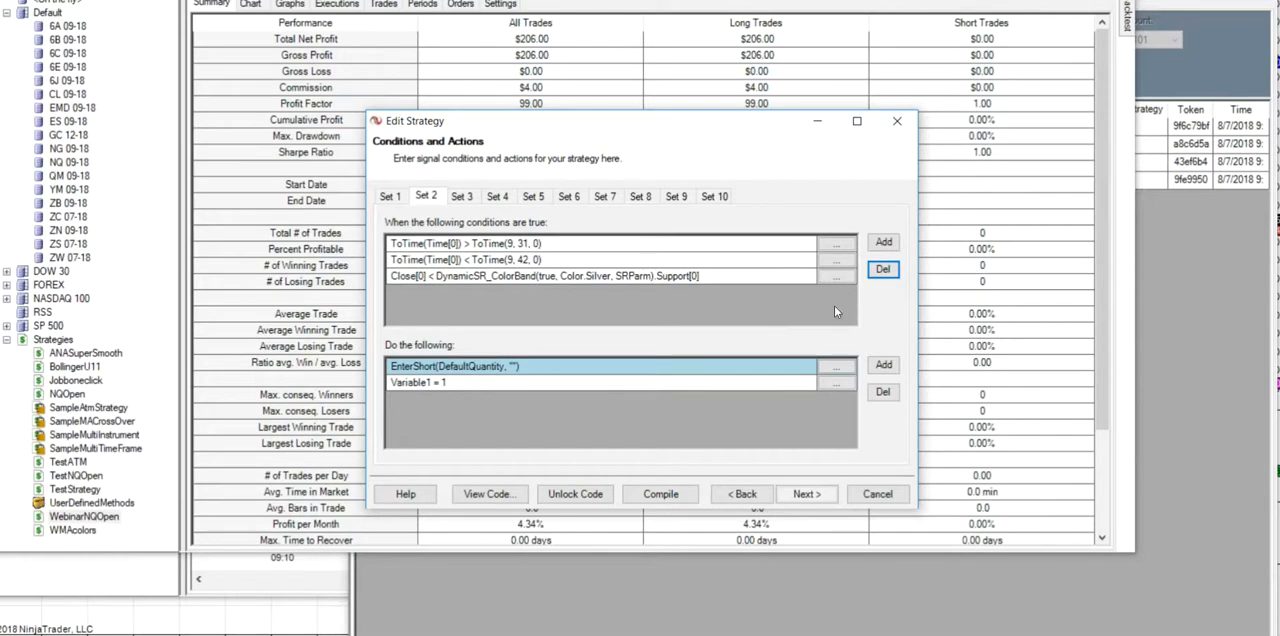
pyautogui.click(810, 496)
pyautogui.click(810, 495)
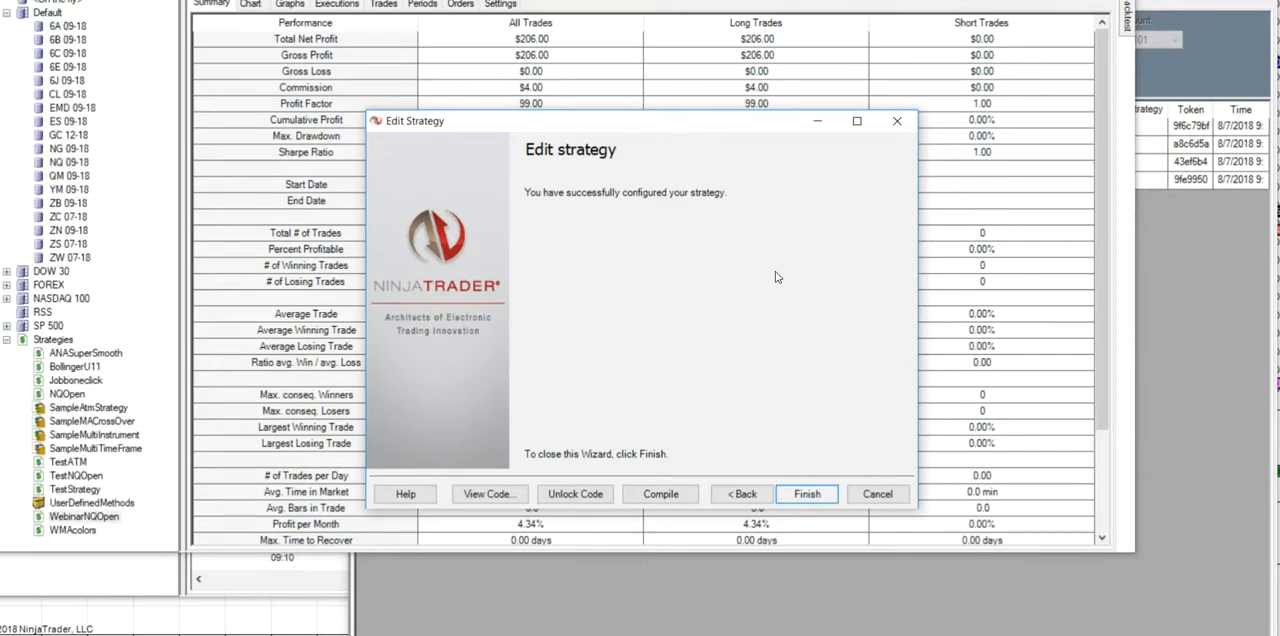
# - Run a backtest of WebinarNQOpen on the NQ 09-18 instrument with the current parameters and time frame
pyautogui.click(1125, 22)
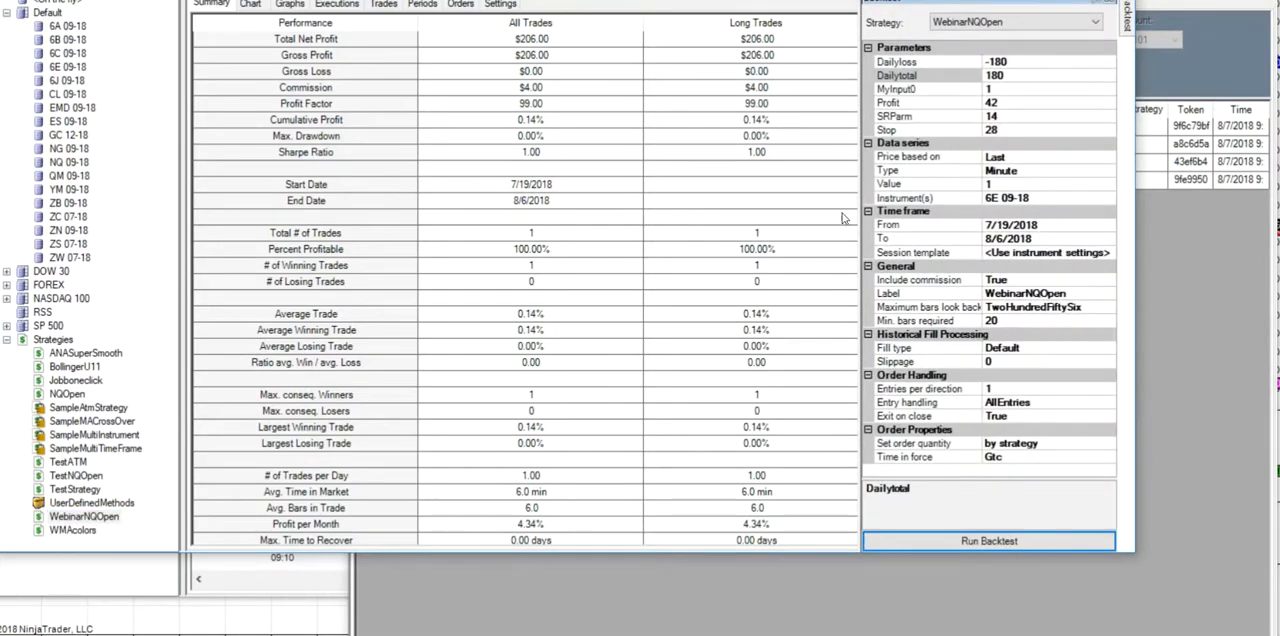
pyautogui.rightClick(70, 162)
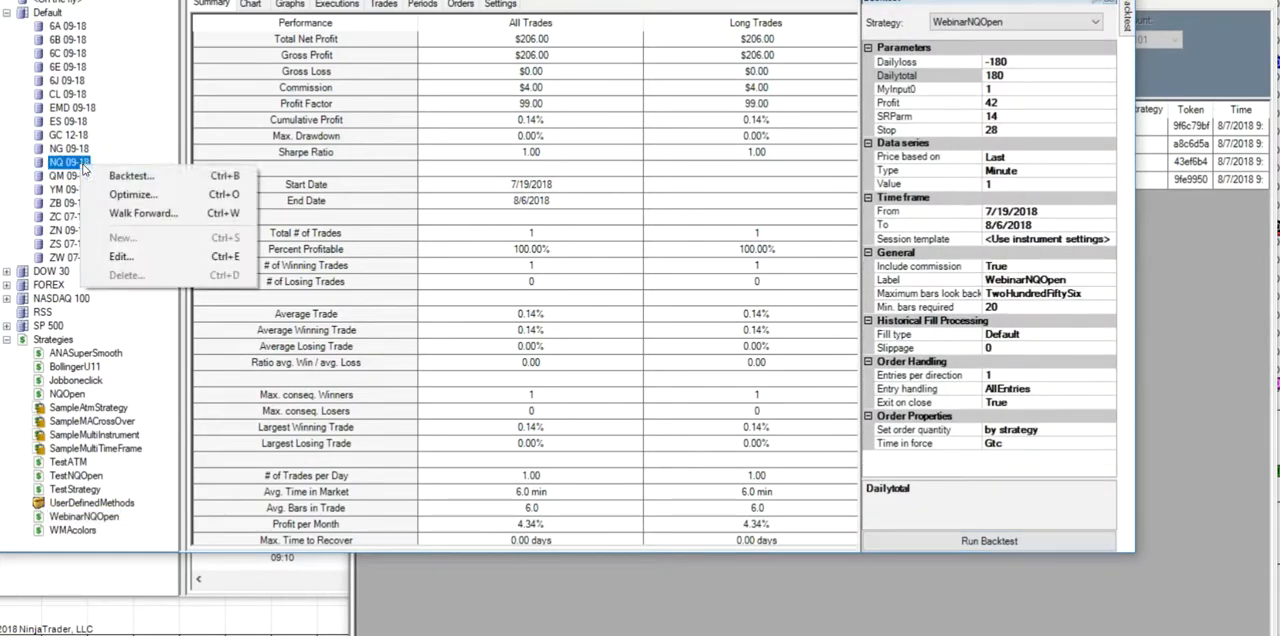
pyautogui.click(120, 175)
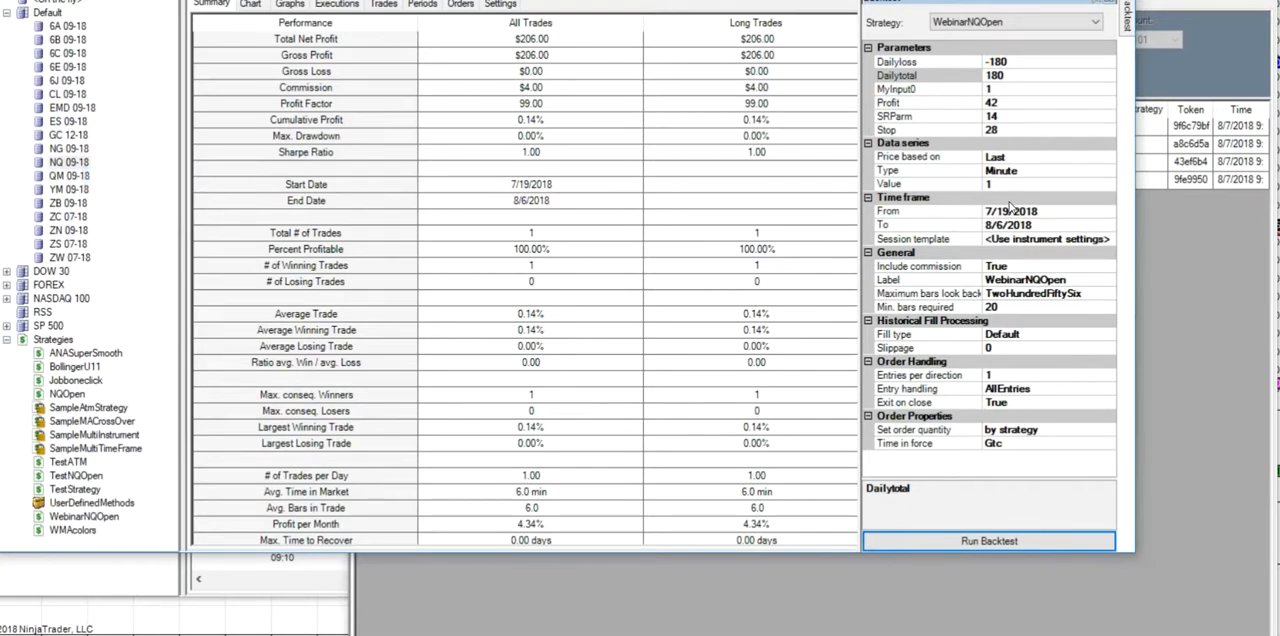
pyautogui.click(970, 540)
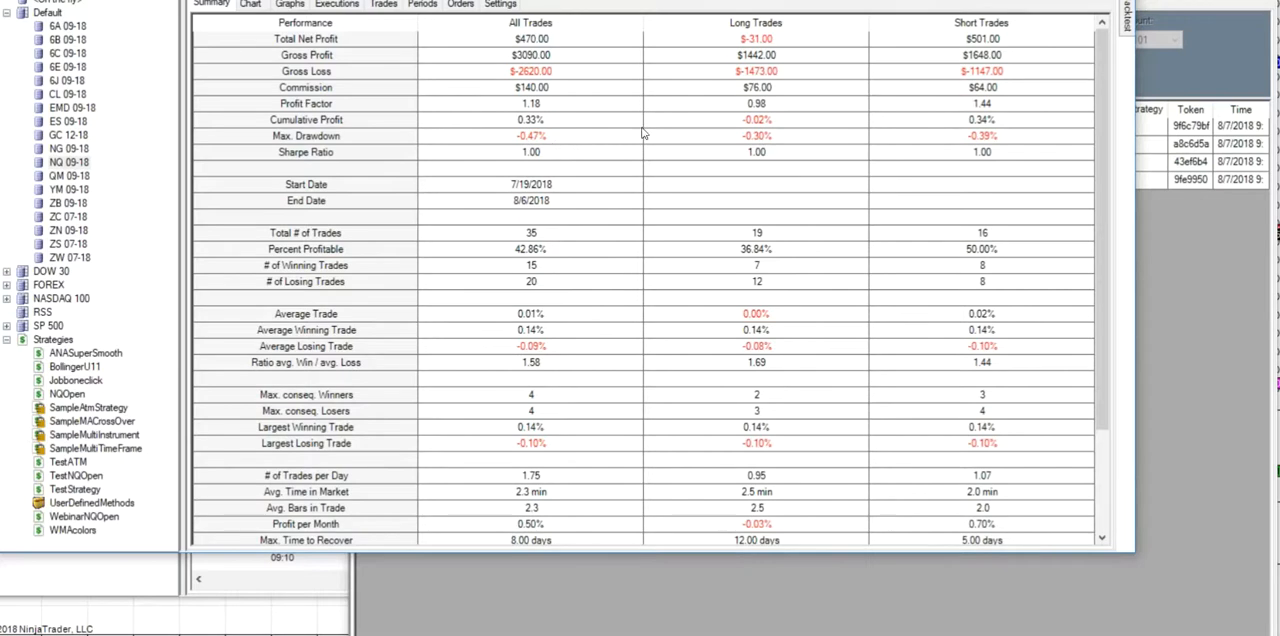
# - Set the backtest start date to 7/3/2018 and run the backtest again
pyautogui.moveTo(1127, 18)
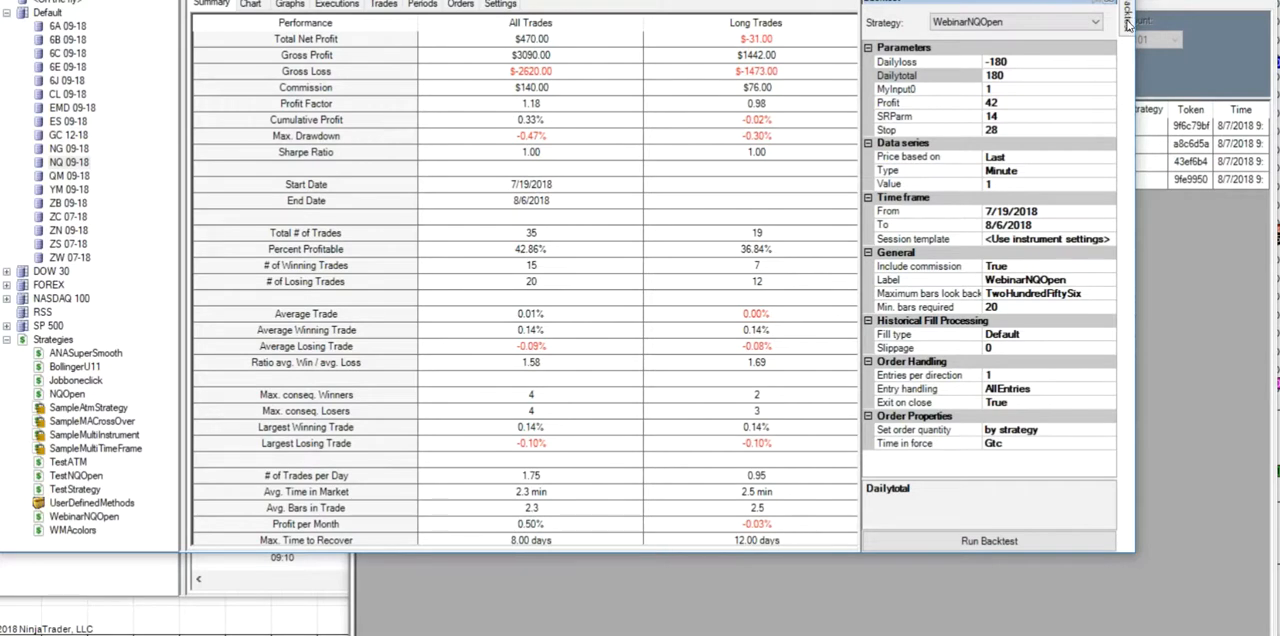
pyautogui.click(1108, 214)
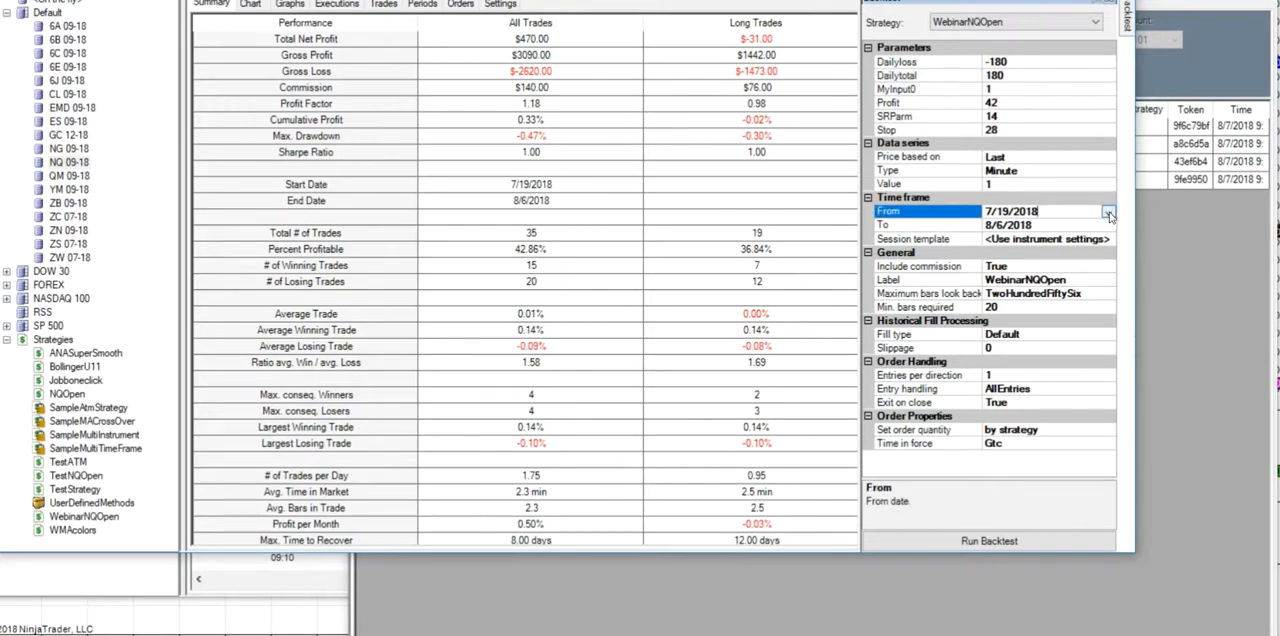
pyautogui.click(1108, 214)
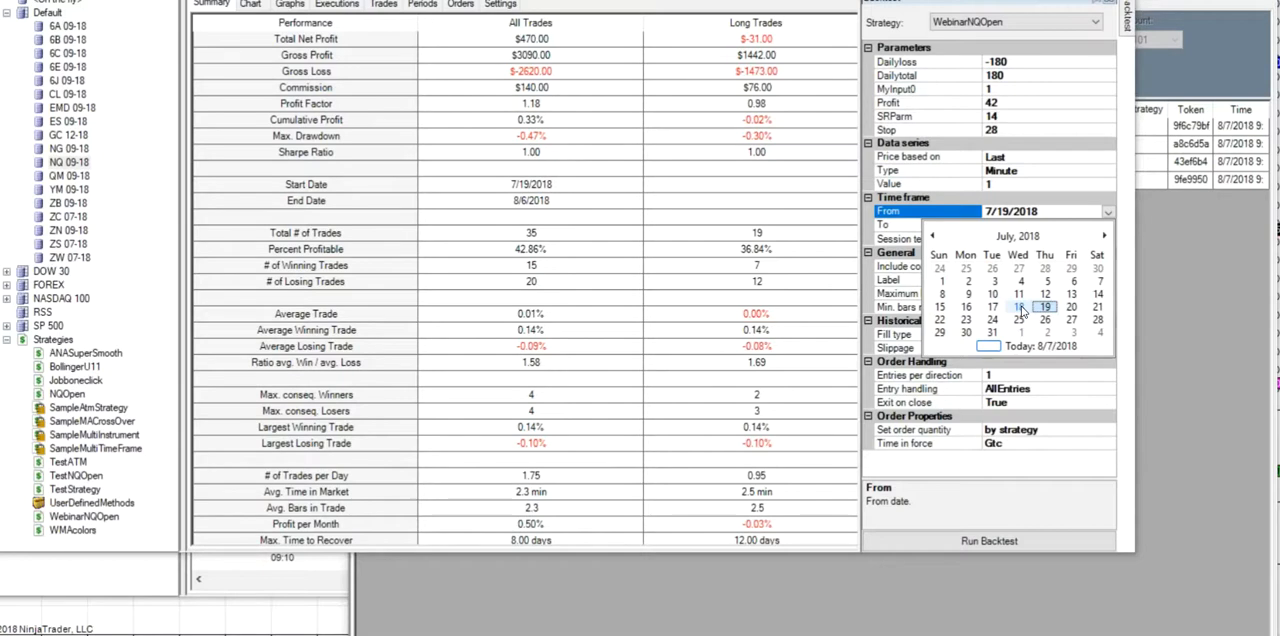
pyautogui.click(993, 282)
pyautogui.click(957, 544)
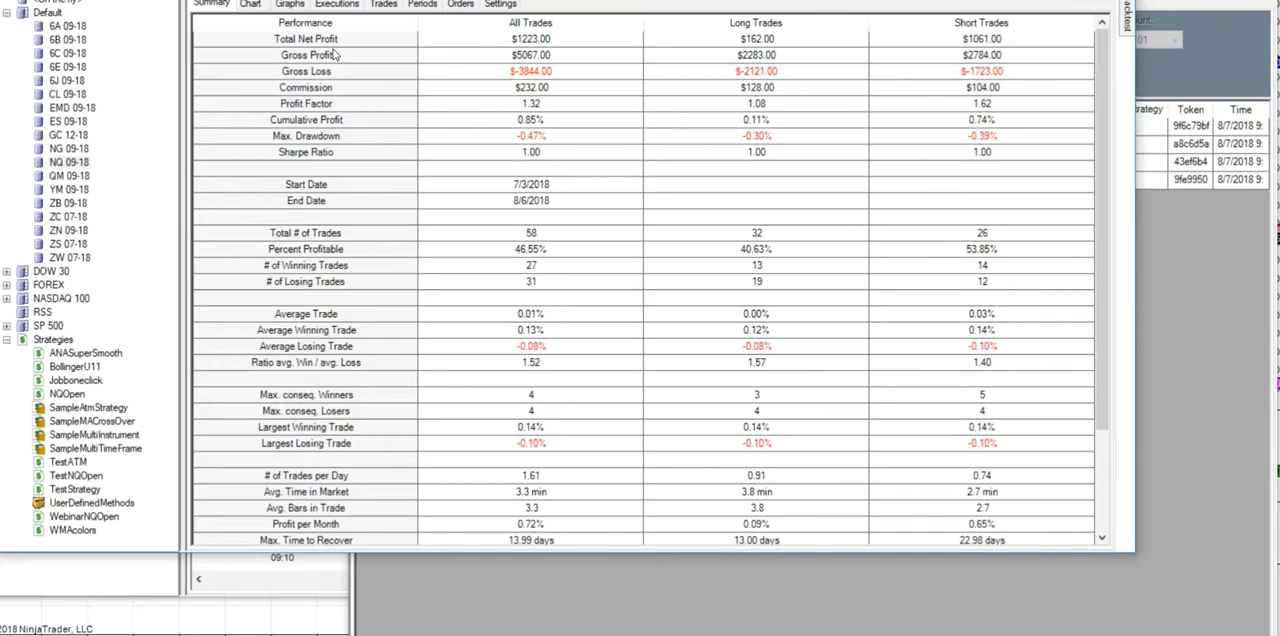
# - Examine the cumulative profit graph of the backtest, and return to the performance summary and backtest settings
pyautogui.click(290, 5)
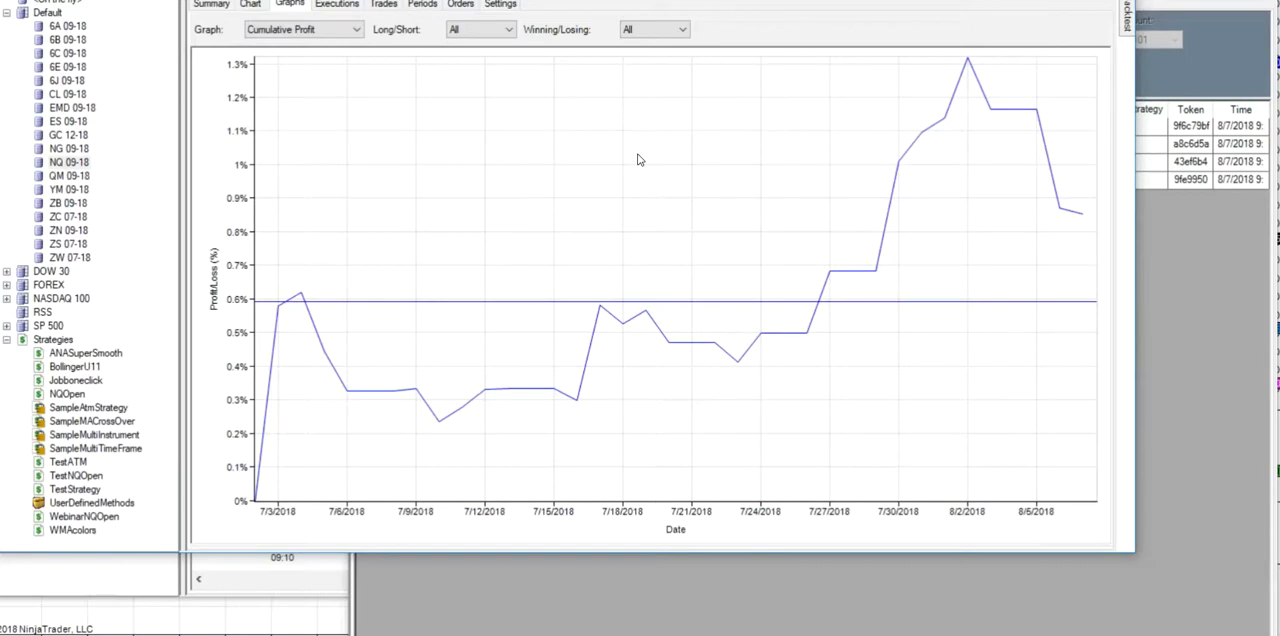
pyautogui.click(215, 6)
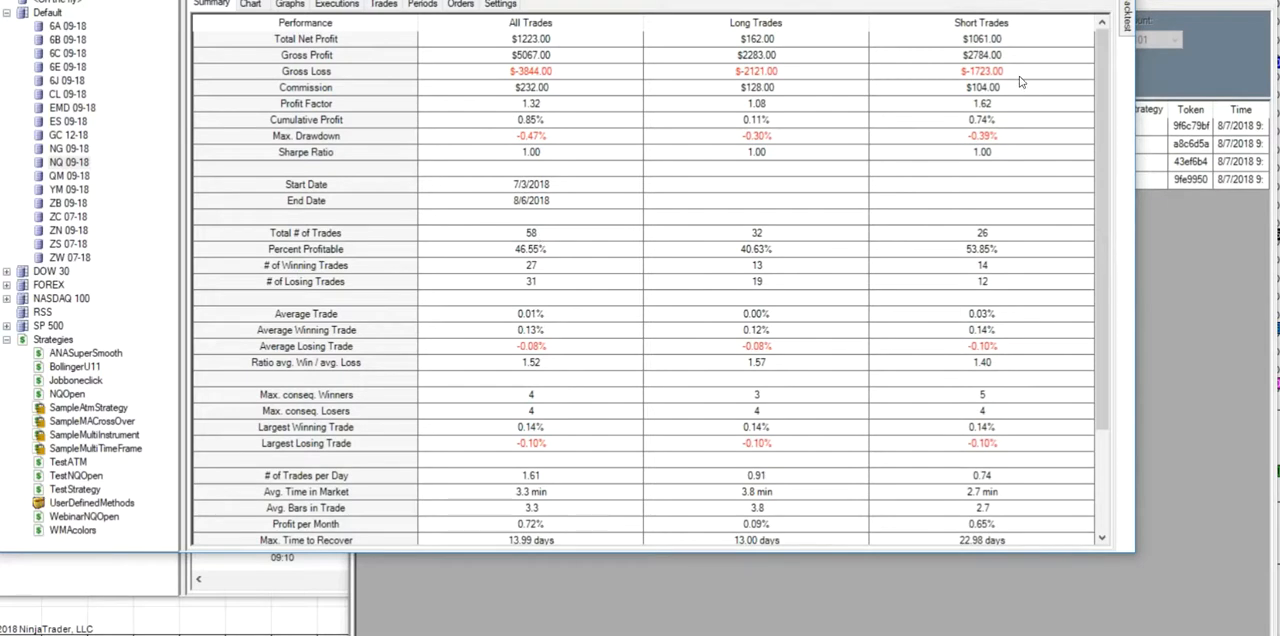
pyautogui.moveTo(1128, 20)
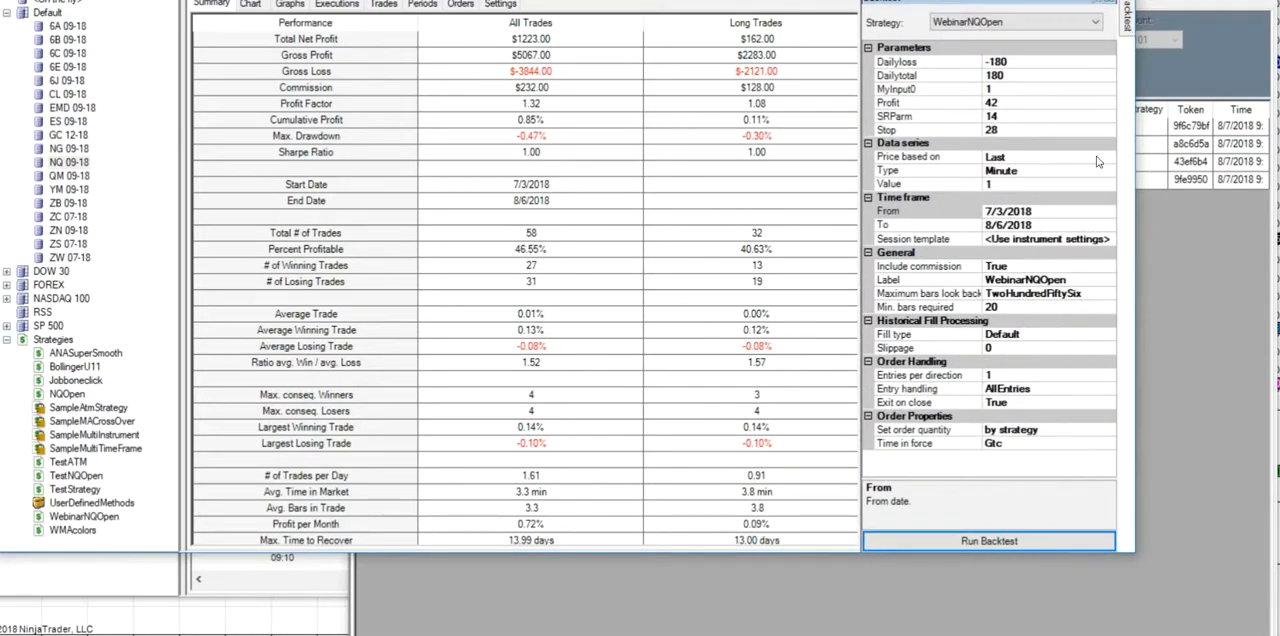
# - Run the backtest again with the start date set to 6/5/2018, and show its cumulative profit graph
pyautogui.click(1108, 214)
pyautogui.click(1107, 215)
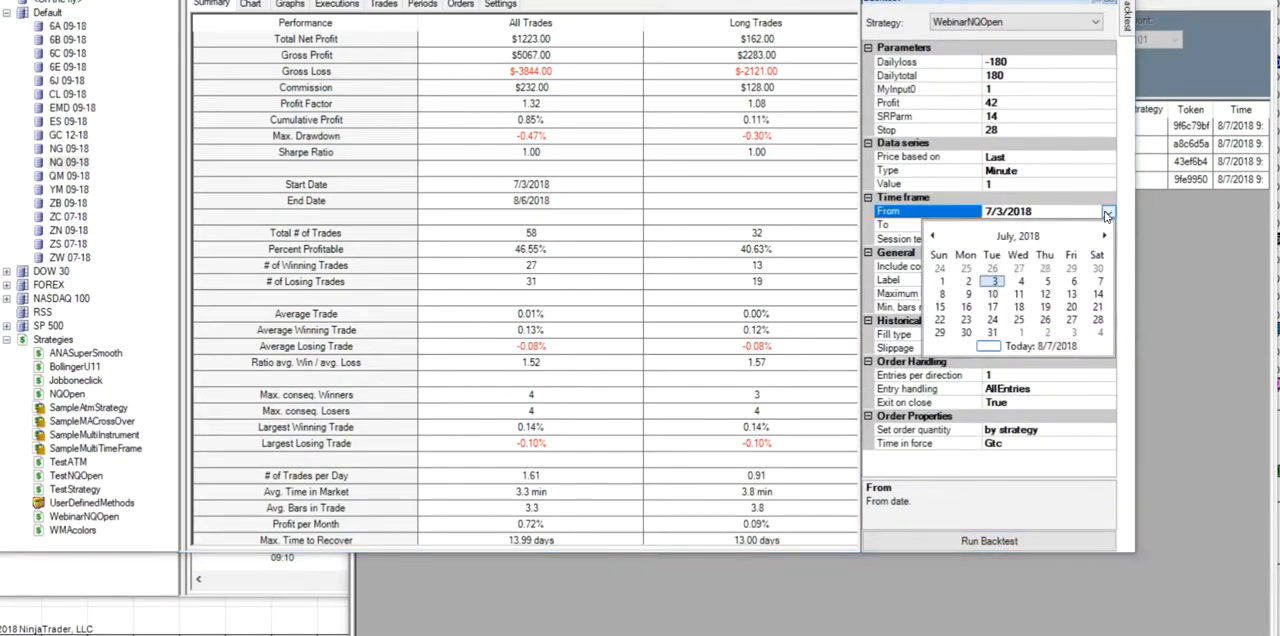
pyautogui.click(933, 236)
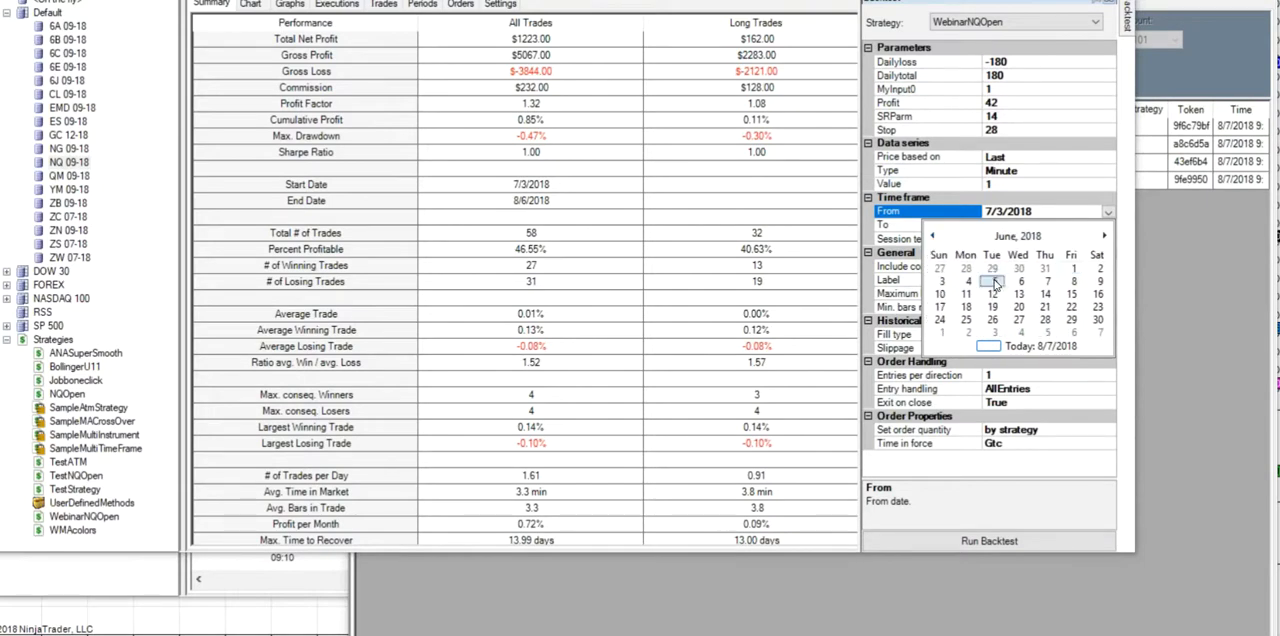
pyautogui.click(994, 281)
pyautogui.click(970, 541)
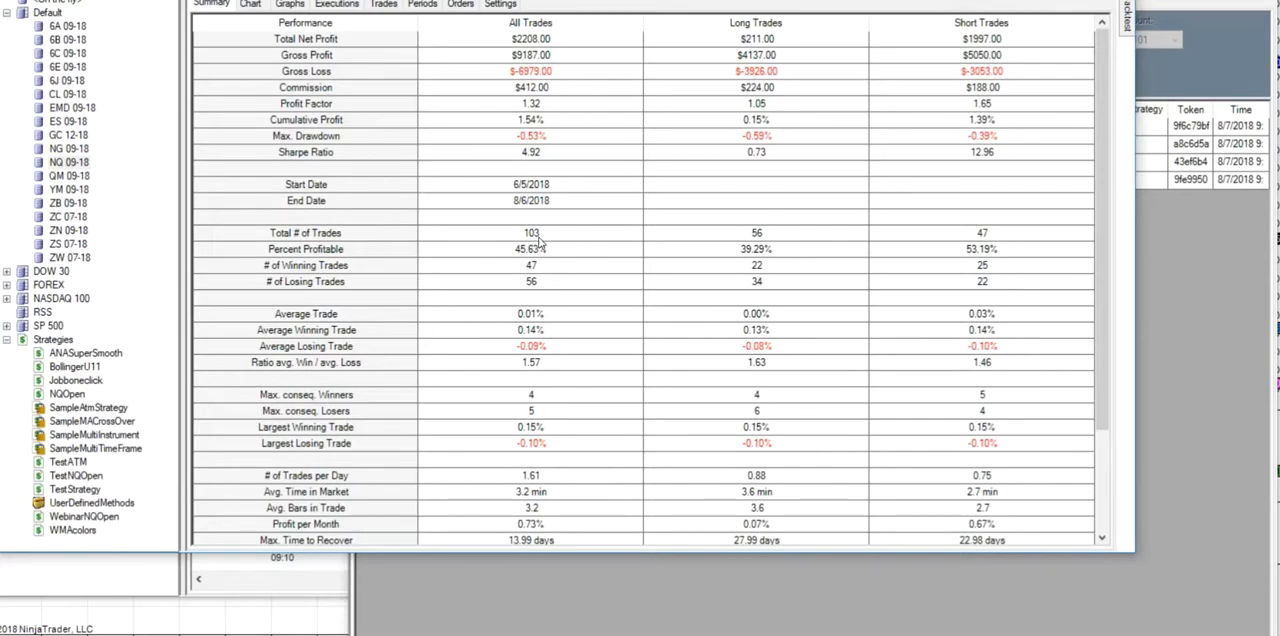
pyautogui.click(290, 5)
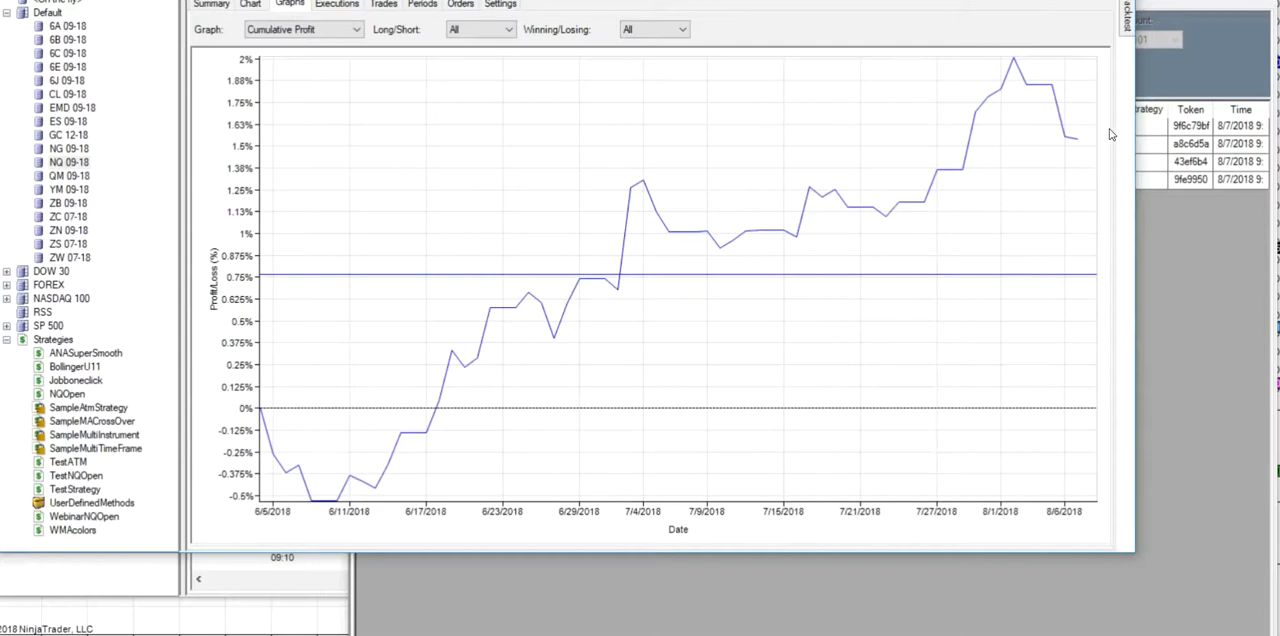
# - Run the backtest again with the start date set to 1/2/2018, and display its cumulative profit graph in dollars
pyautogui.moveTo(1130, 16)
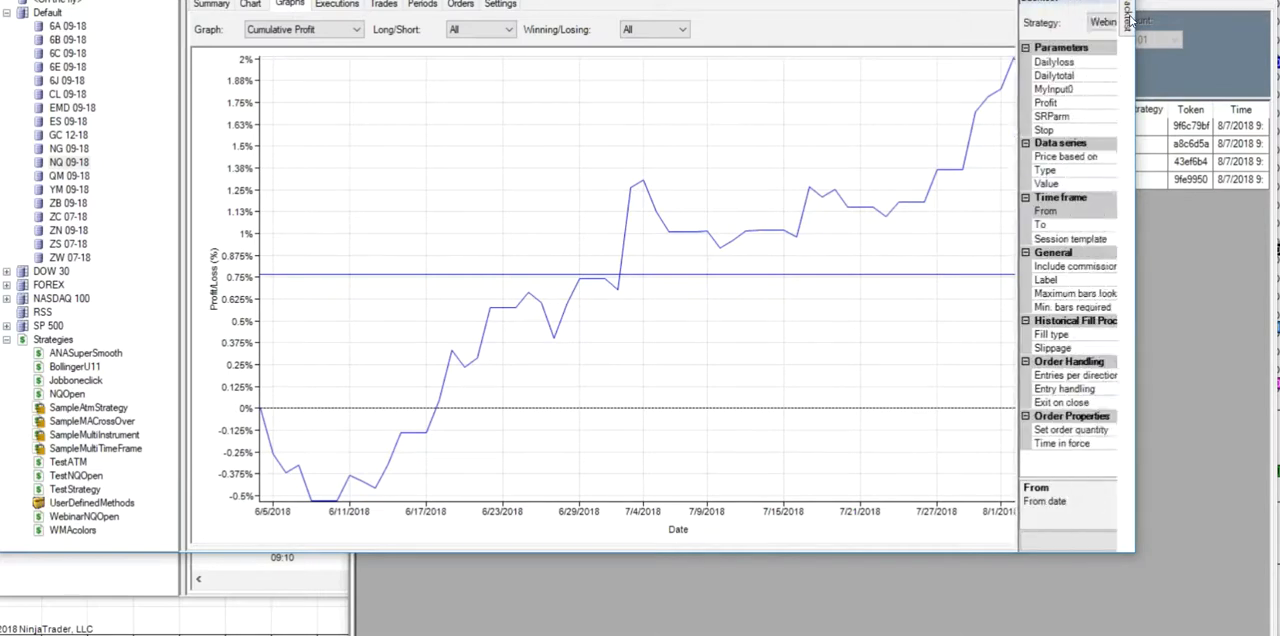
pyautogui.click(1110, 216)
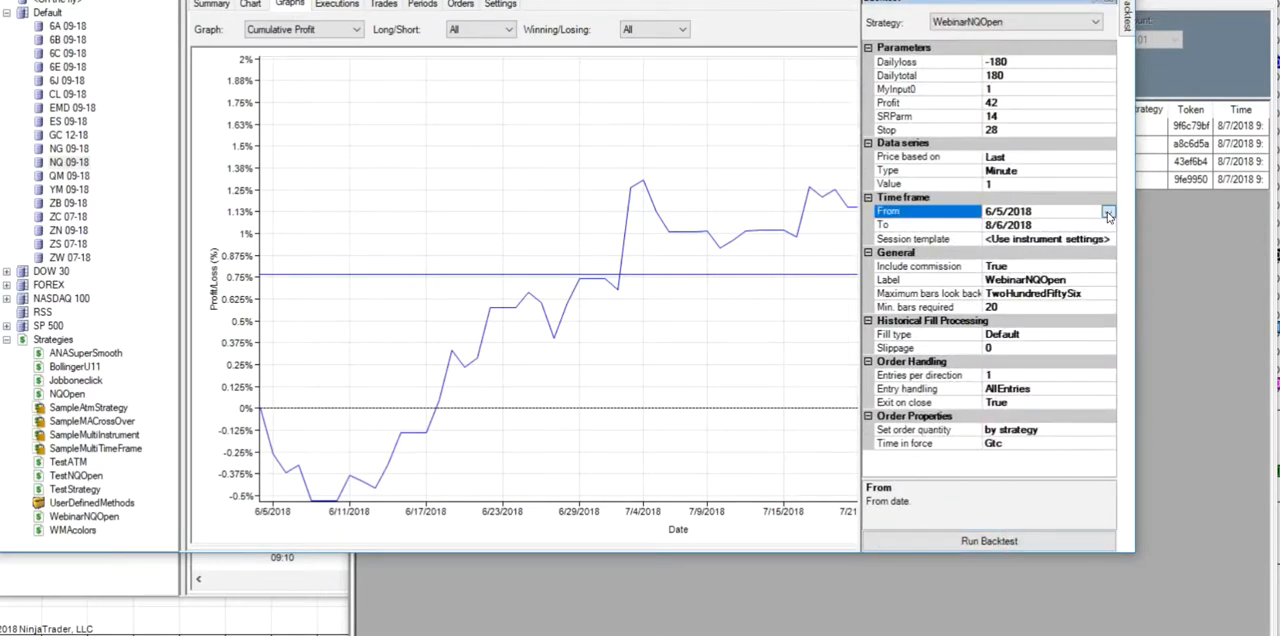
pyautogui.click(1107, 212)
pyautogui.click(932, 236)
pyautogui.click(932, 236)
pyautogui.click(932, 236)
pyautogui.click(932, 236)
pyautogui.click(932, 236)
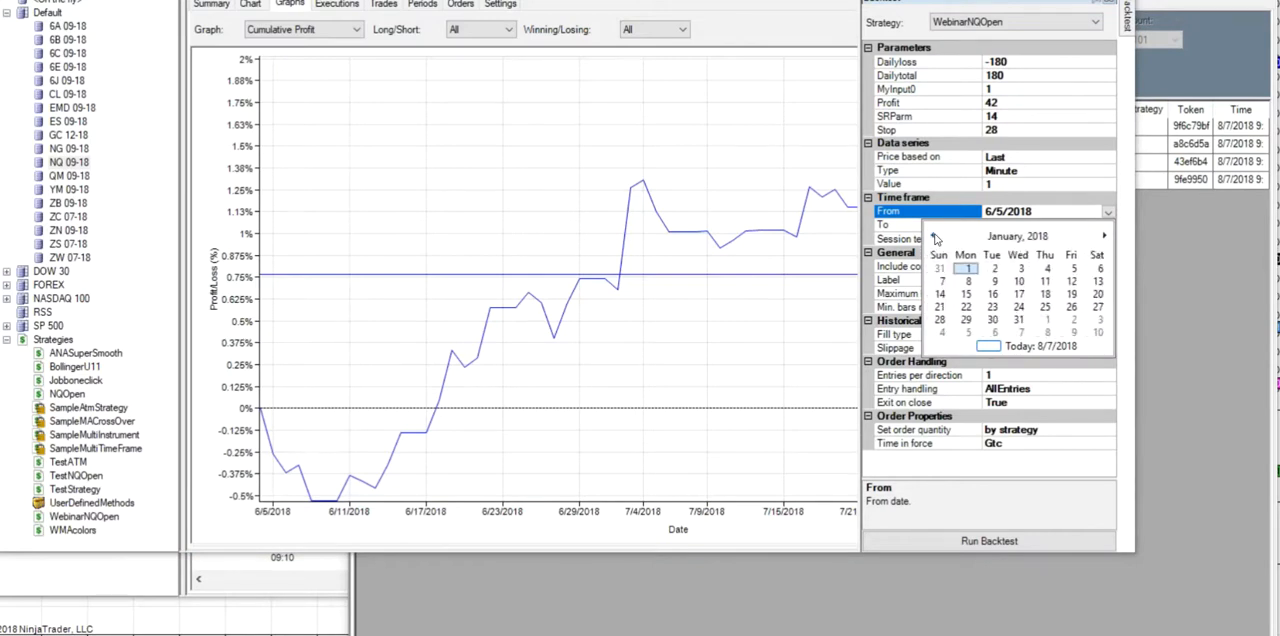
pyautogui.click(994, 271)
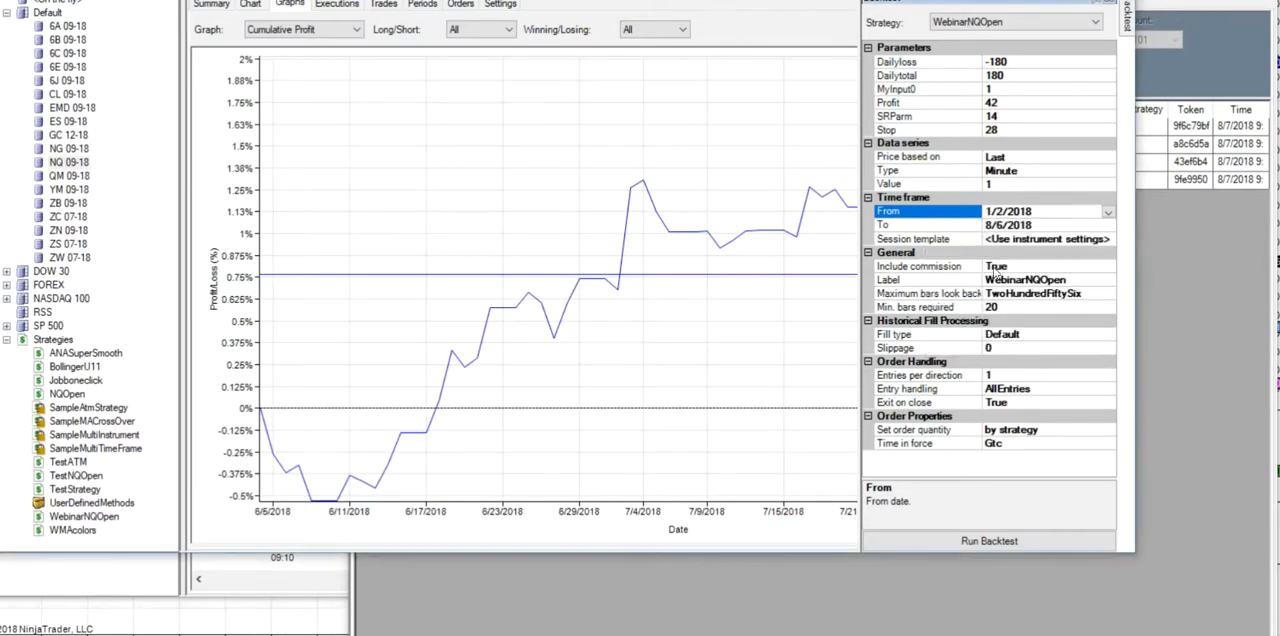
pyautogui.click(978, 543)
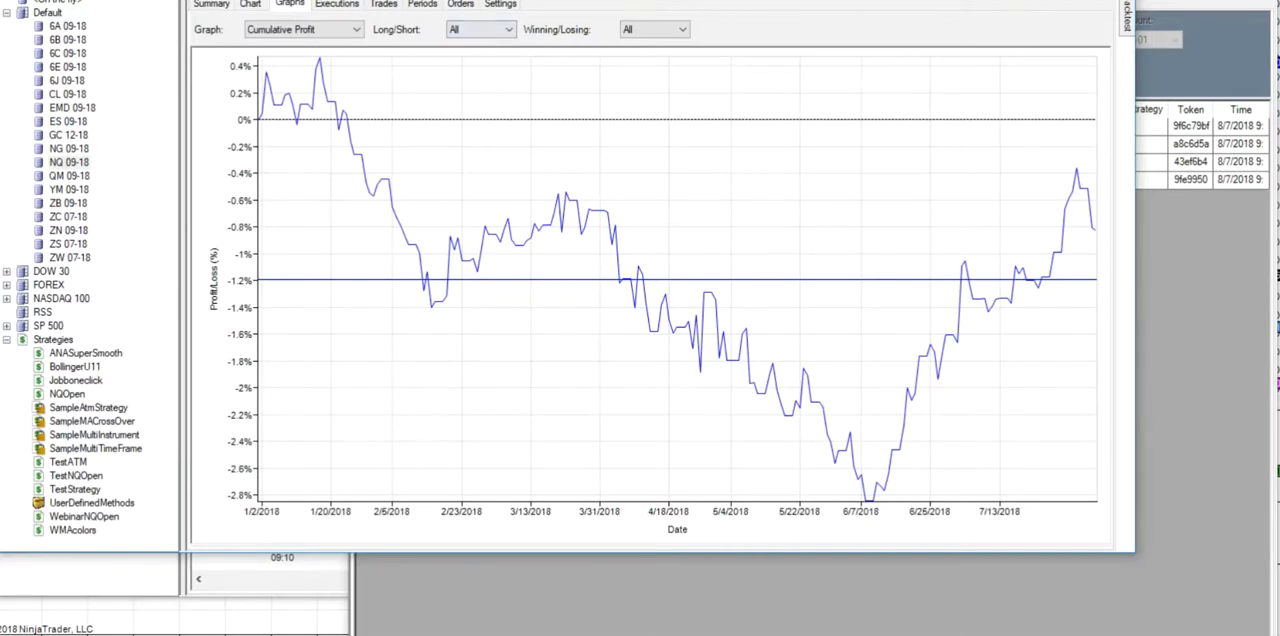
pyautogui.click(250, 0)
pyautogui.click(240, 1)
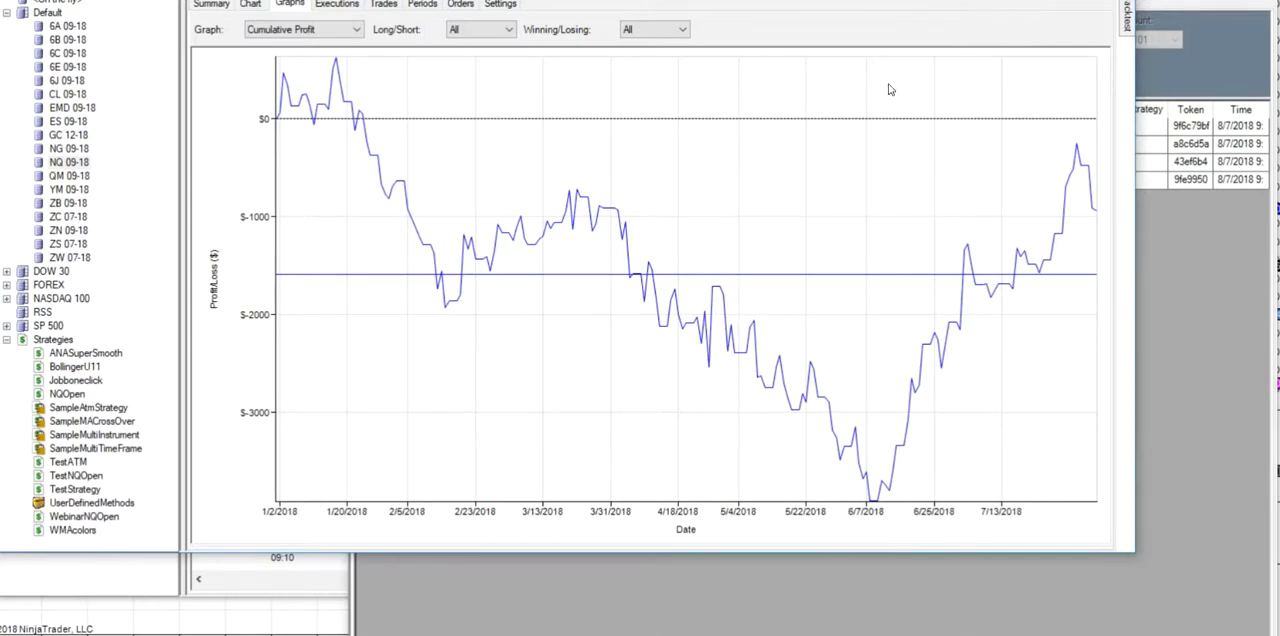
# - Set up a WebinarNQOpen optimization with the Profit range at 20;42;2 and the SRParm range at 14;21;7
pyautogui.click(1130, 19)
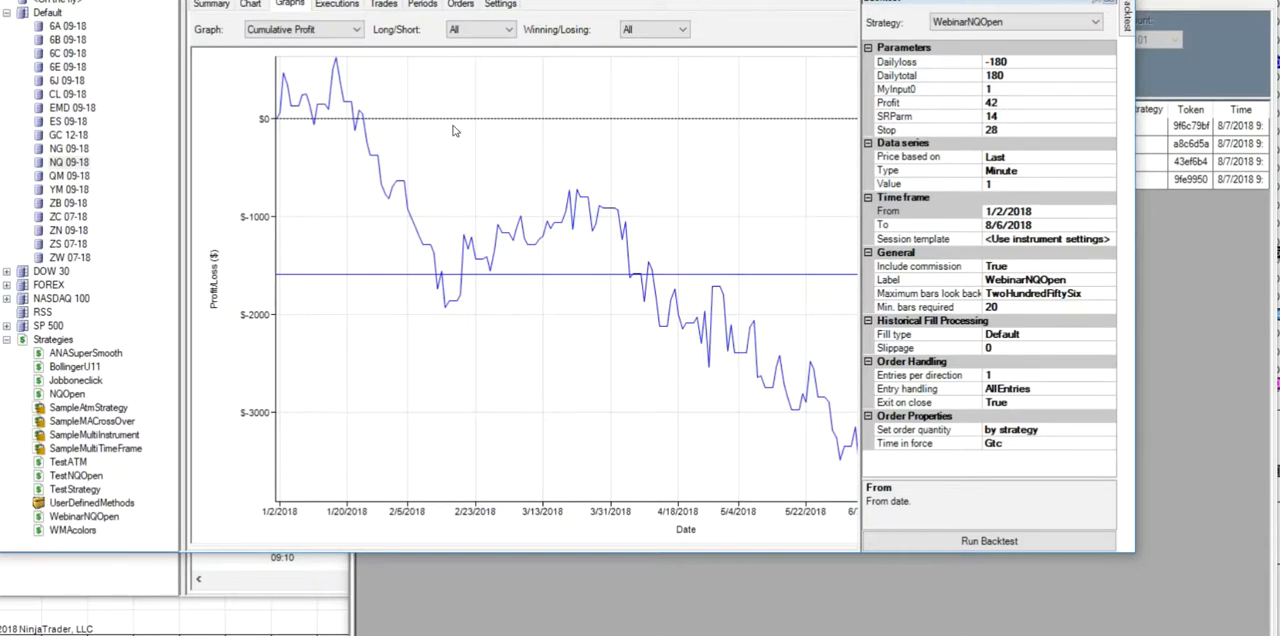
pyautogui.click(94, 1)
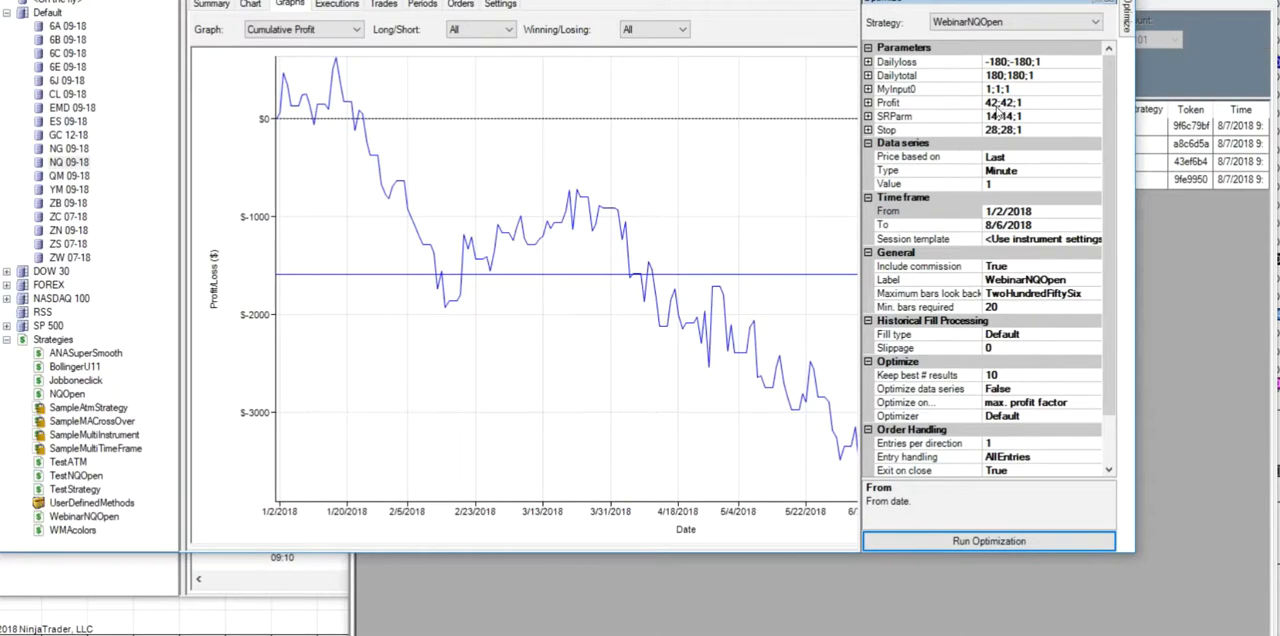
pyautogui.click(1000, 103)
pyautogui.doubleClick(990, 102)
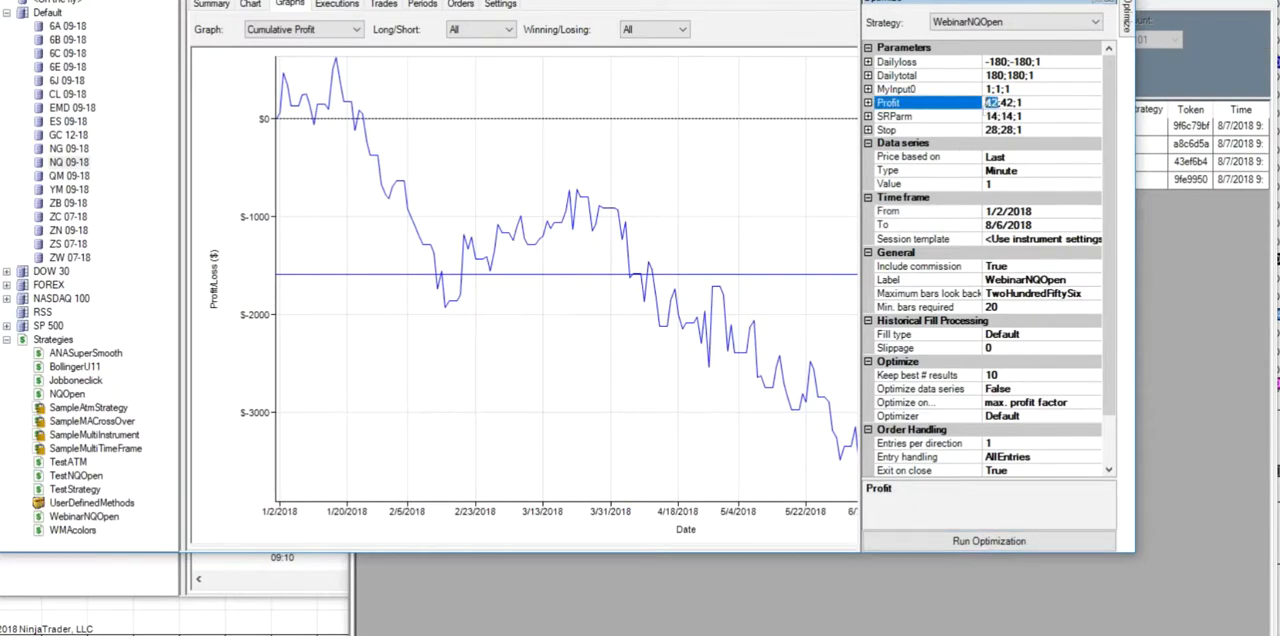
pyautogui.write('20;42')
pyautogui.click(999, 118)
pyautogui.doubleClick(1008, 117)
pyautogui.write('21')
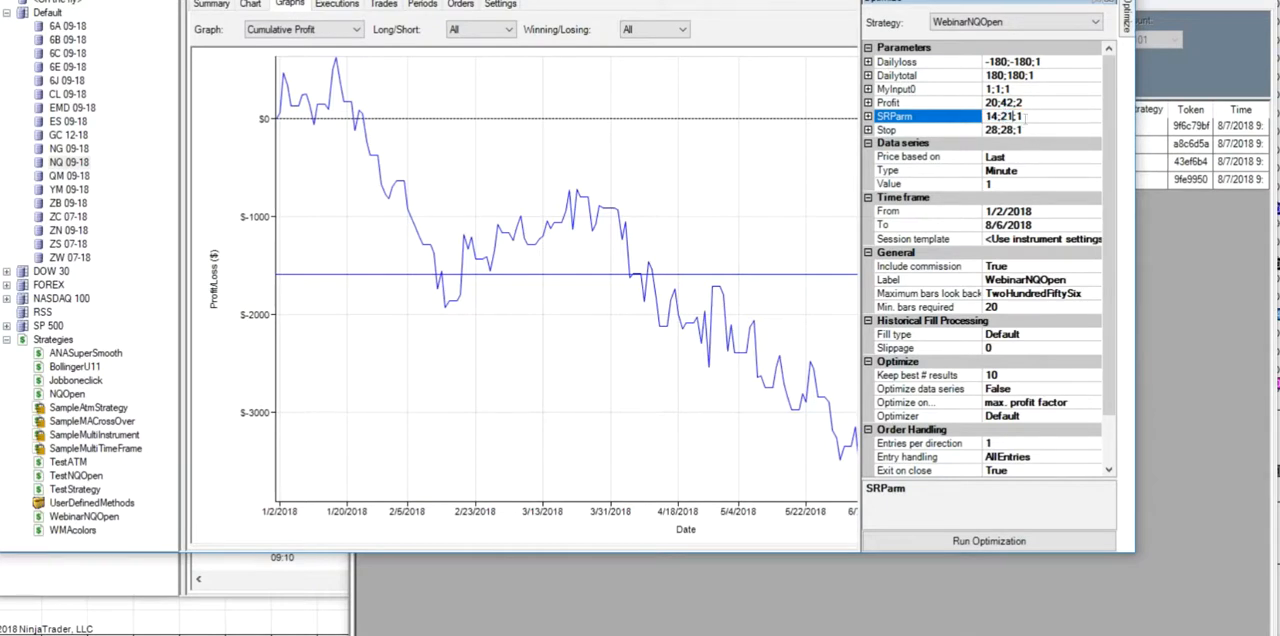
pyautogui.doubleClick(1019, 116)
# - Set the Stop optimization range to 18;28;2 and run the optimization
pyautogui.click(991, 131)
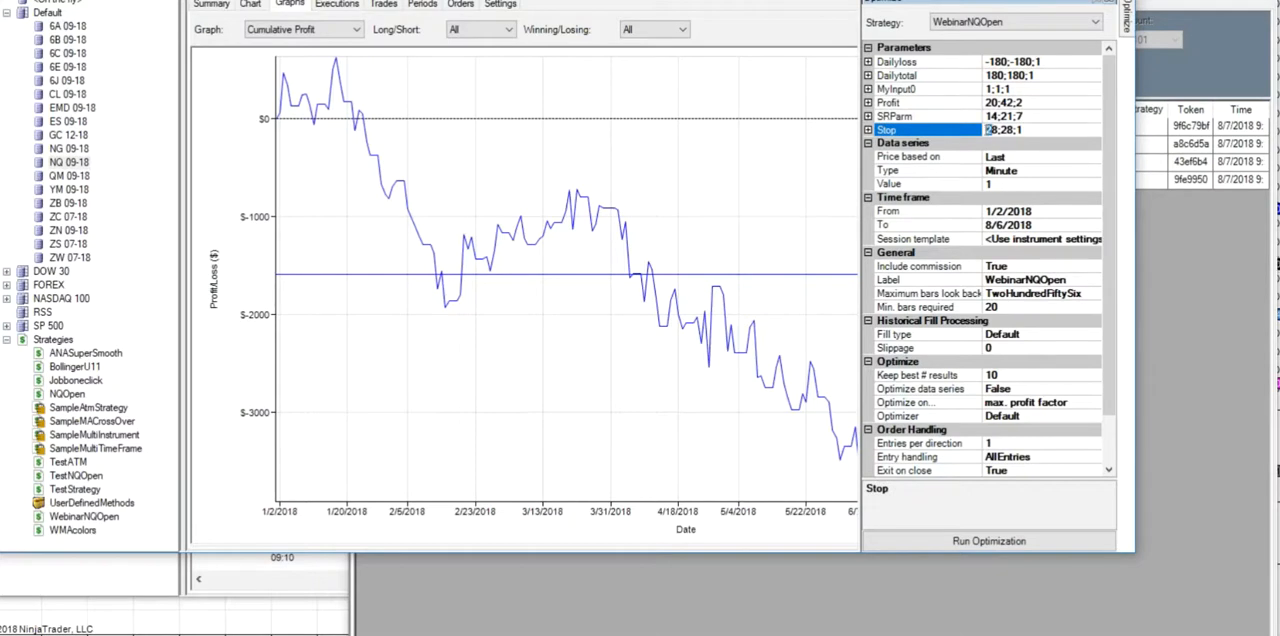
pyautogui.press('BackSpace')
pyautogui.write('1')
pyautogui.doubleClick(1020, 129)
pyautogui.write('2')
pyautogui.click(968, 540)
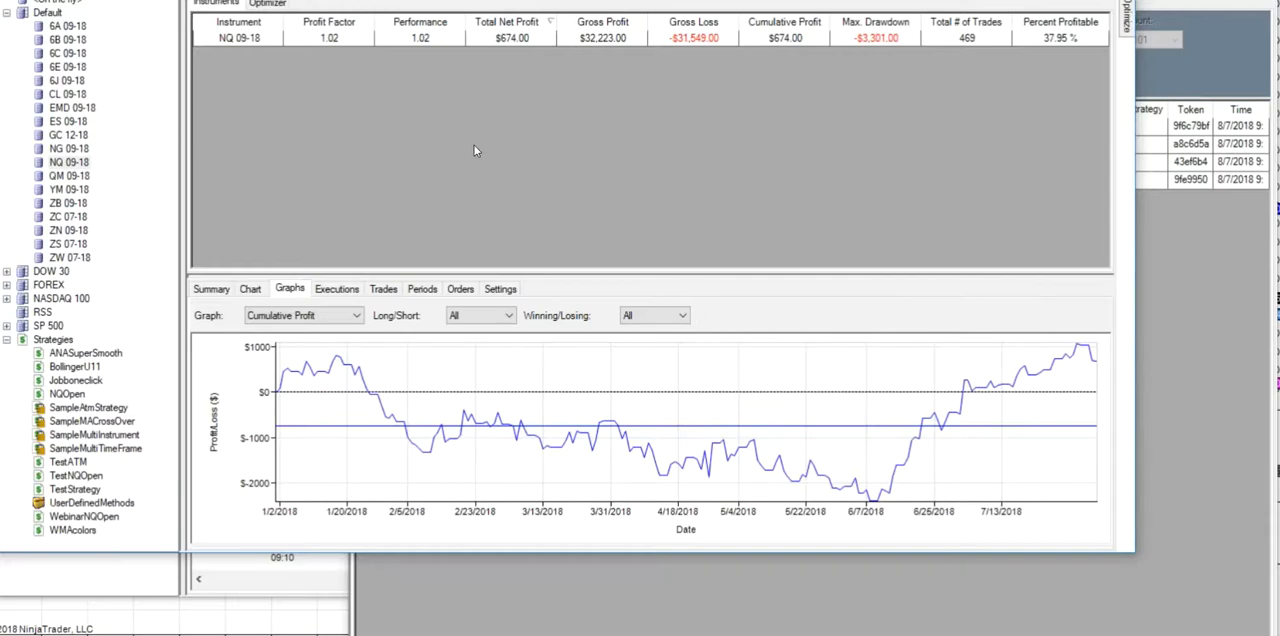
# - Examine the optimizer's ranked parameter results, and compare the distribution and cumulative profit graphs
pyautogui.click(272, 4)
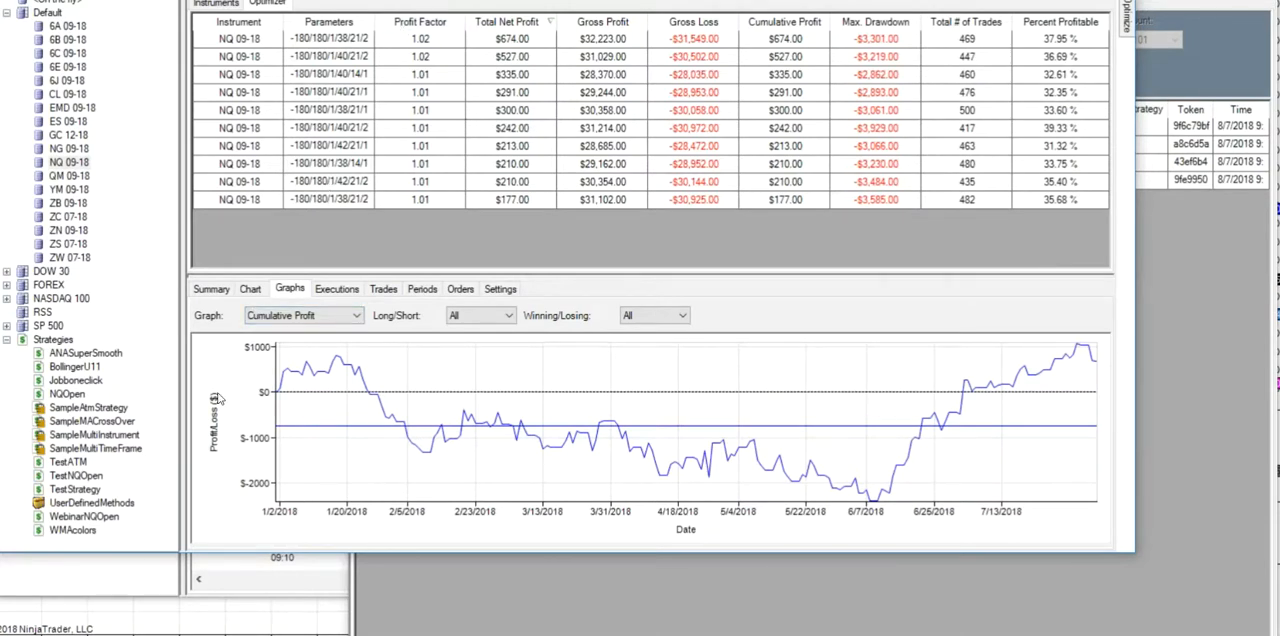
pyautogui.click(358, 317)
pyautogui.click(292, 357)
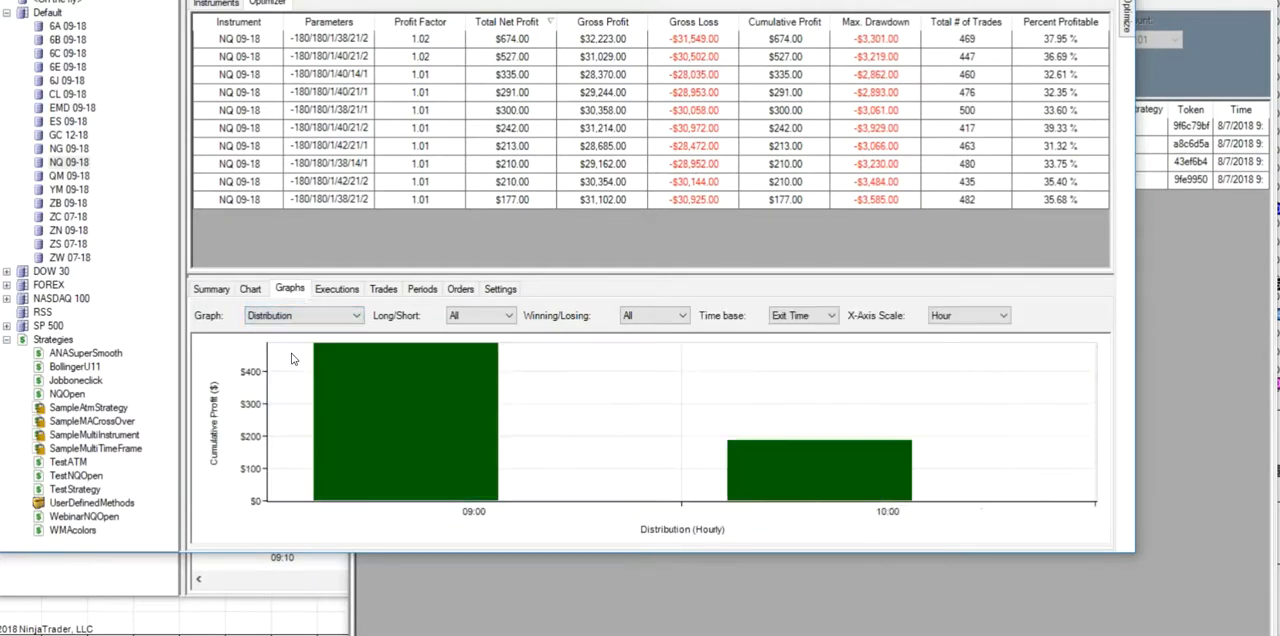
pyautogui.click(359, 320)
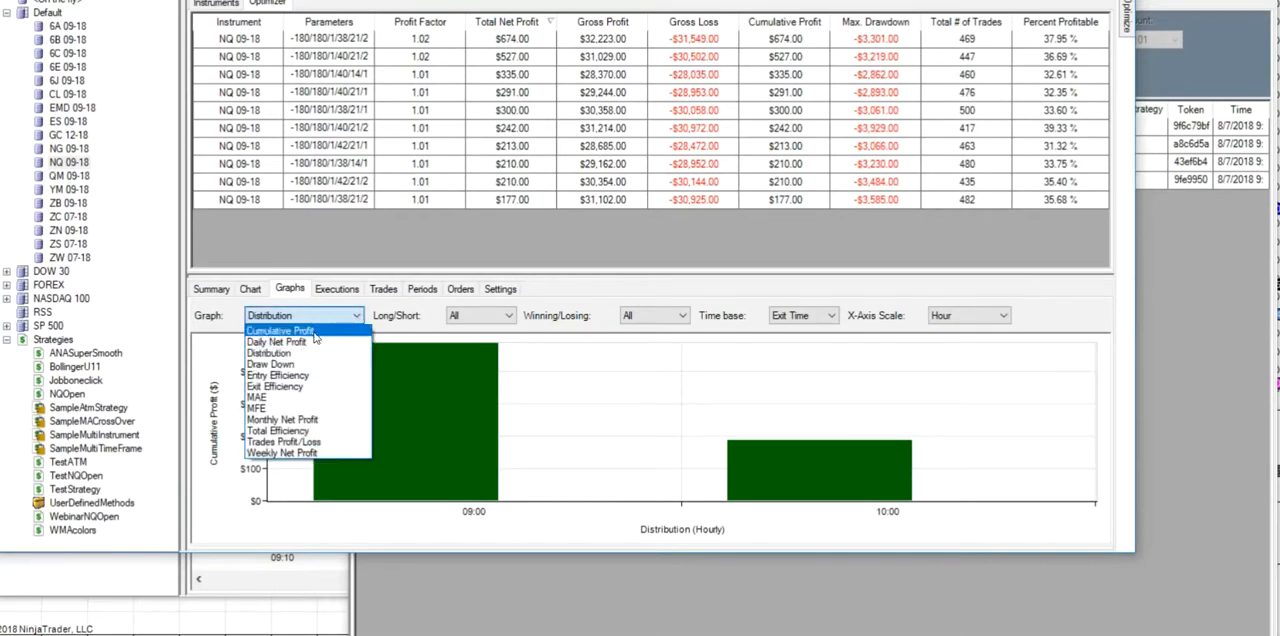
pyautogui.click(310, 331)
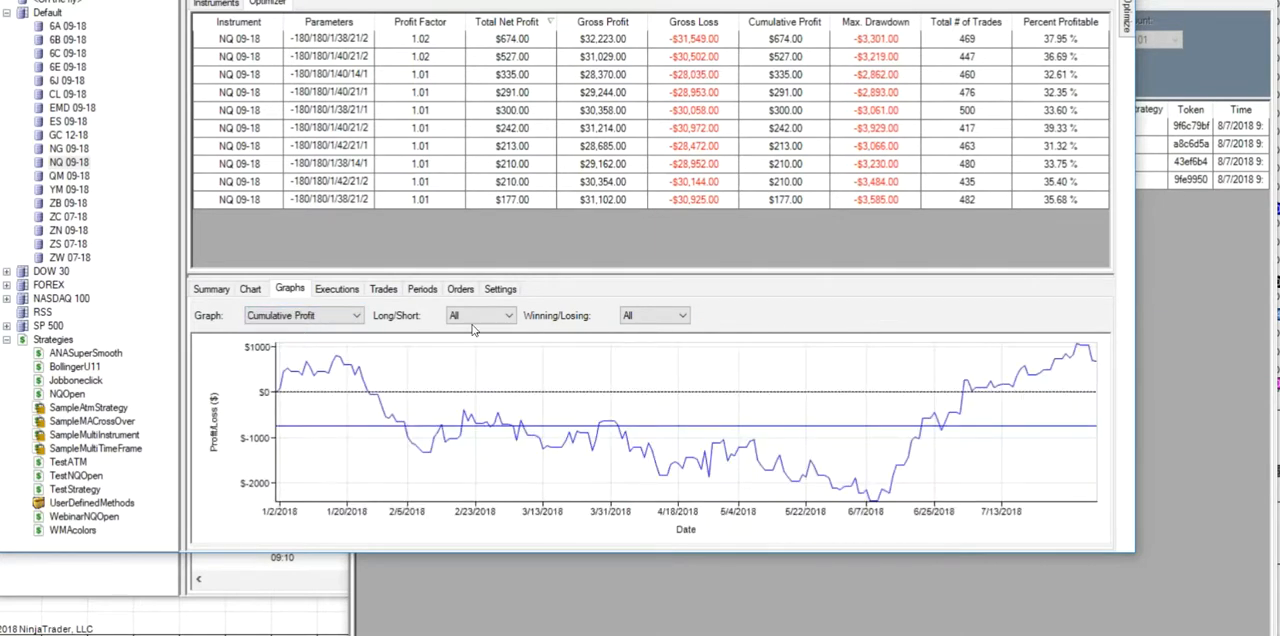
# - Examine the Daily Net Profit graph with the graph area enlarged, and return to the Cumulative Profit graph
pyautogui.click(357, 316)
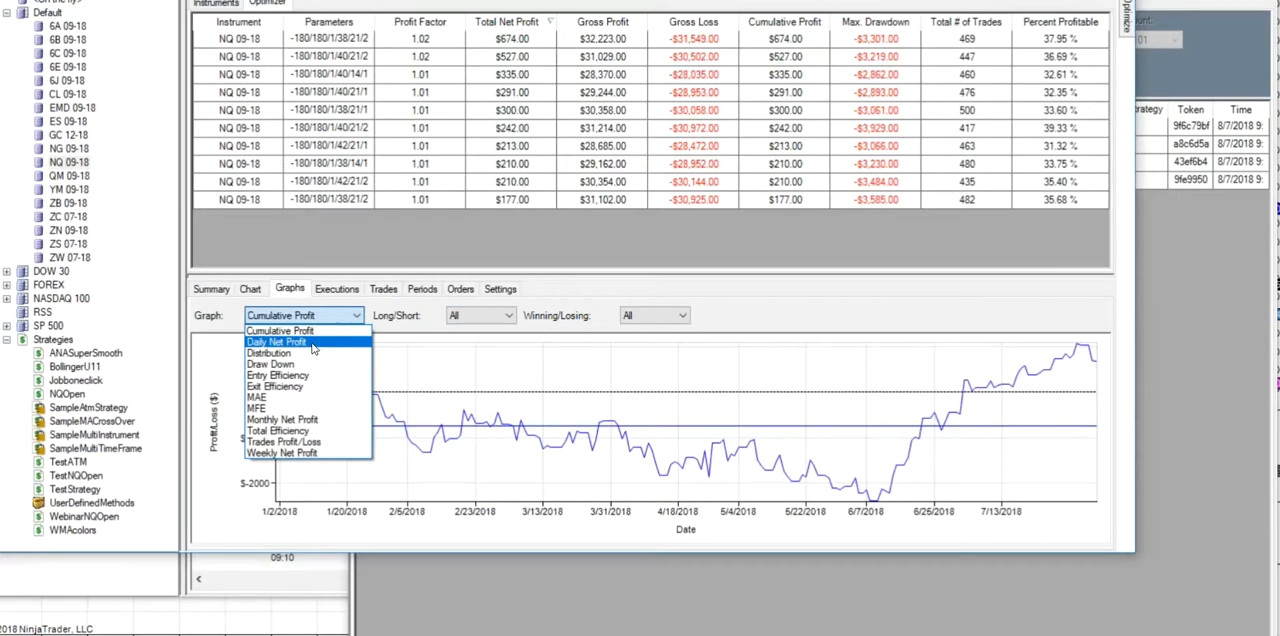
pyautogui.click(290, 342)
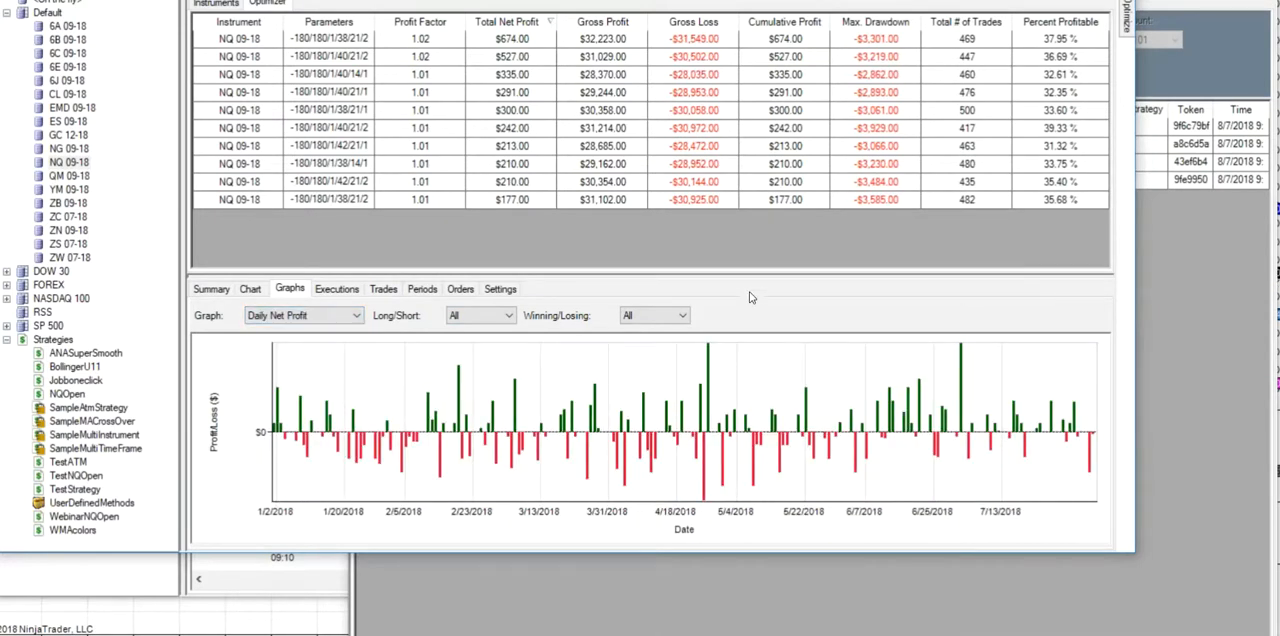
pyautogui.moveTo(751, 275); pyautogui.dragTo(751, 30)
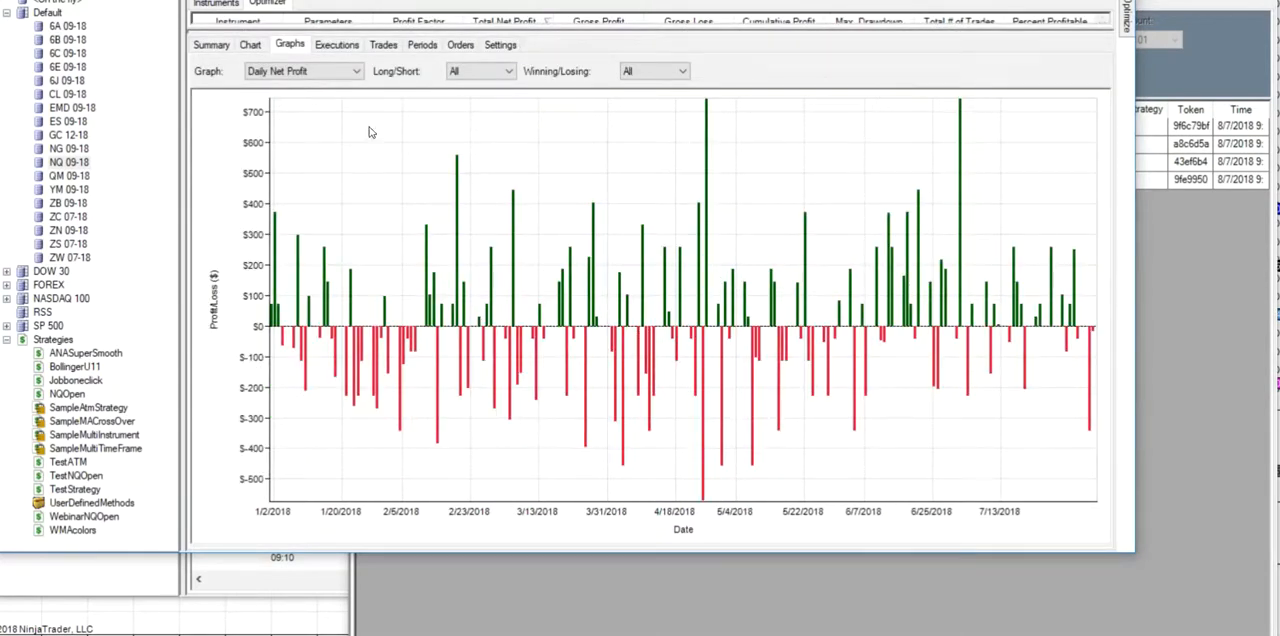
pyautogui.click(357, 73)
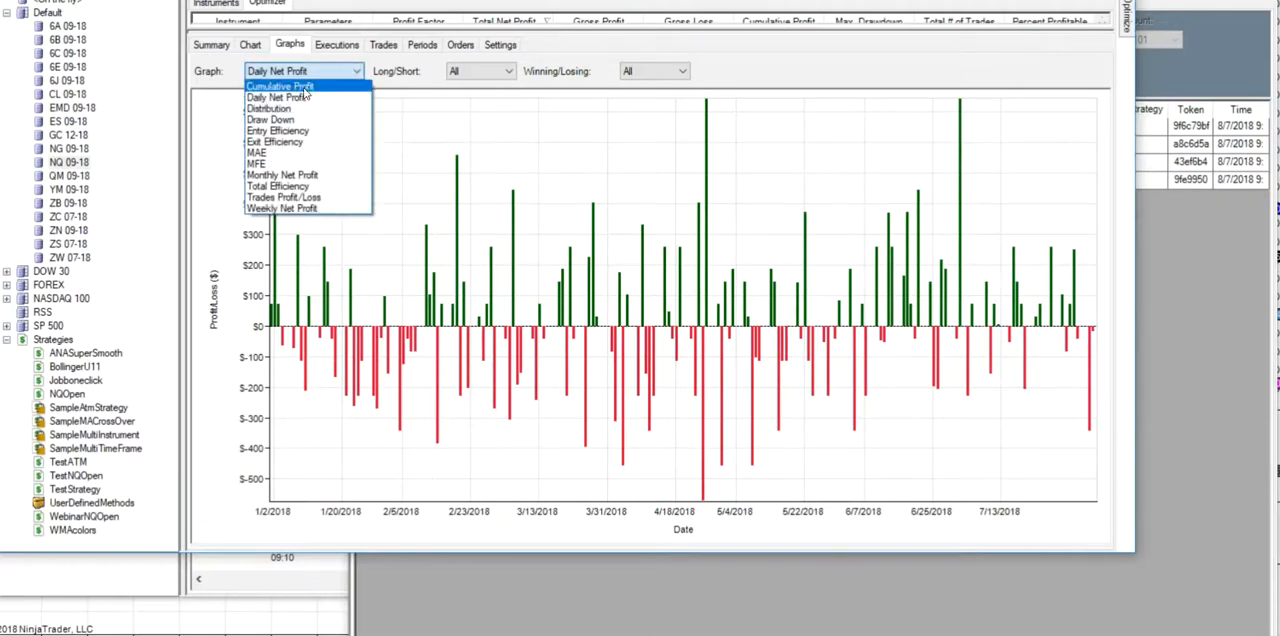
pyautogui.click(304, 88)
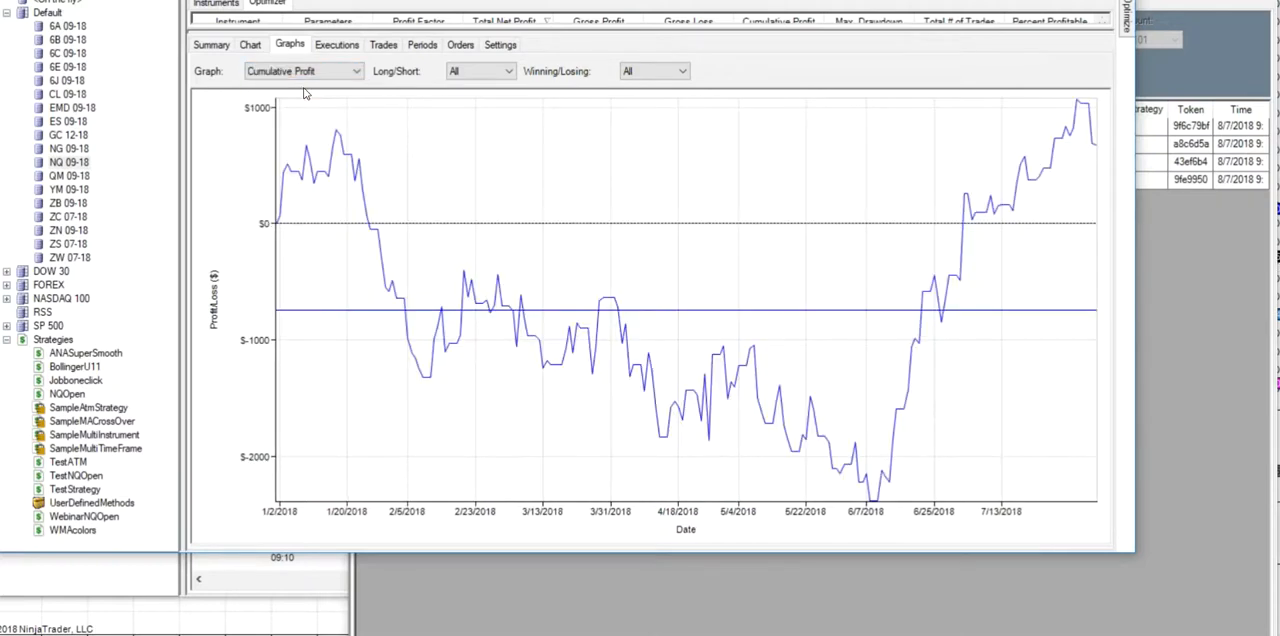
# - Show the hourly profit distribution graph with the time base set to Entry Time
pyautogui.click(356, 71)
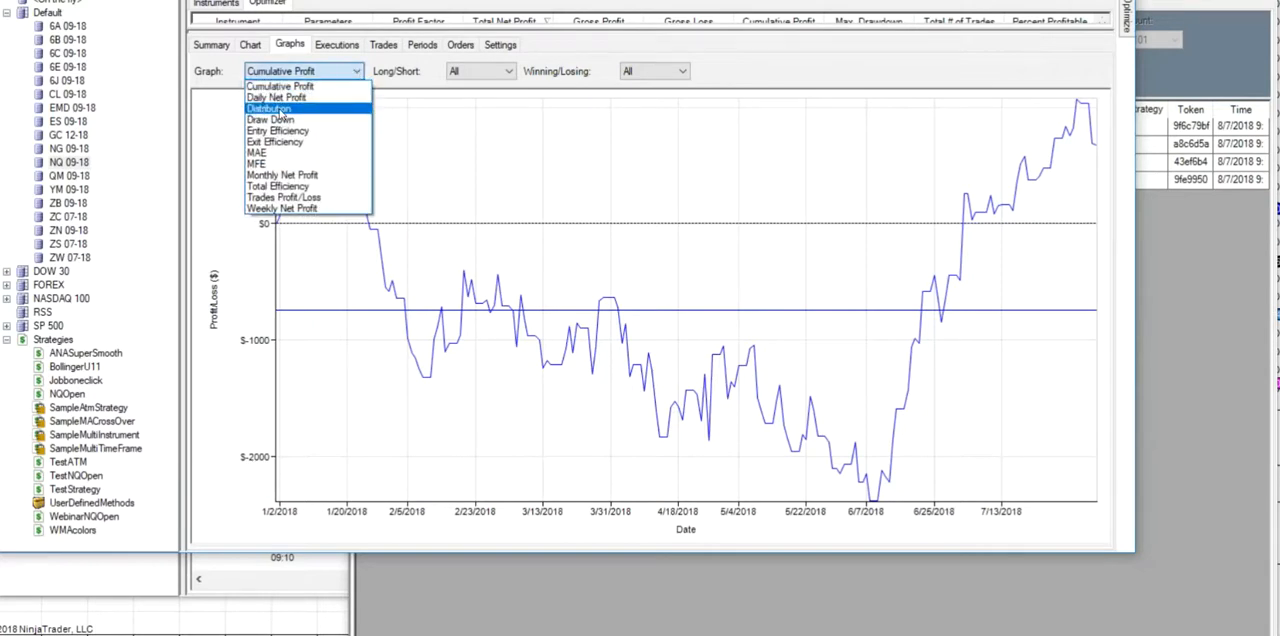
pyautogui.click(270, 108)
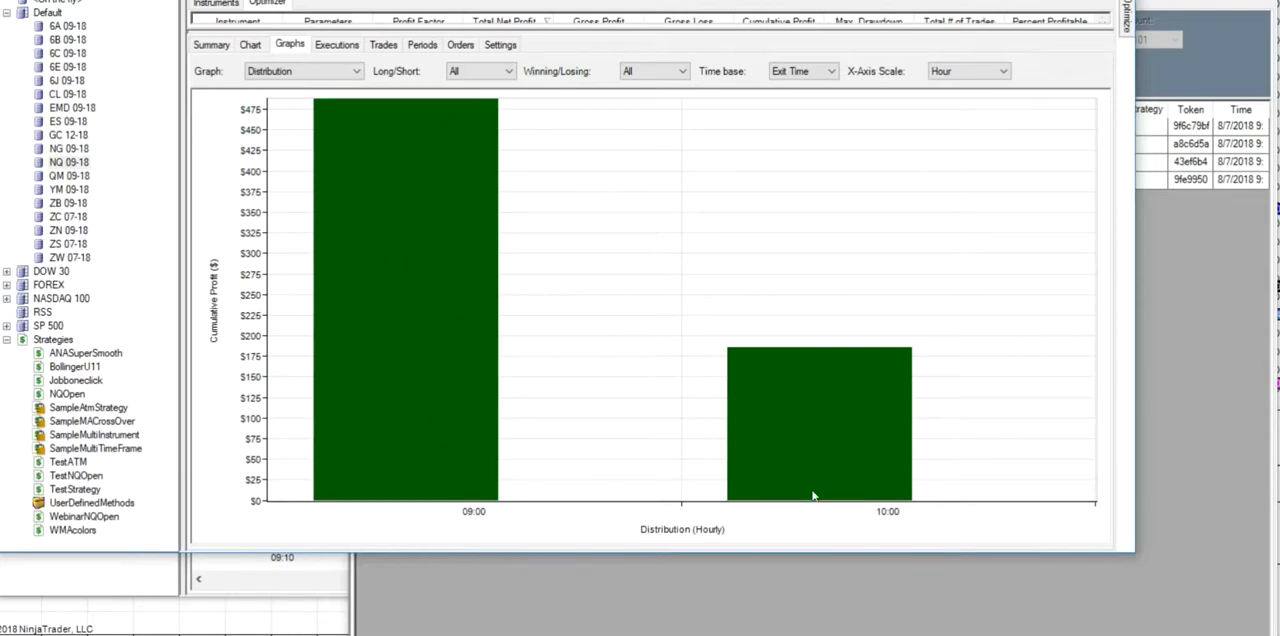
pyautogui.click(831, 74)
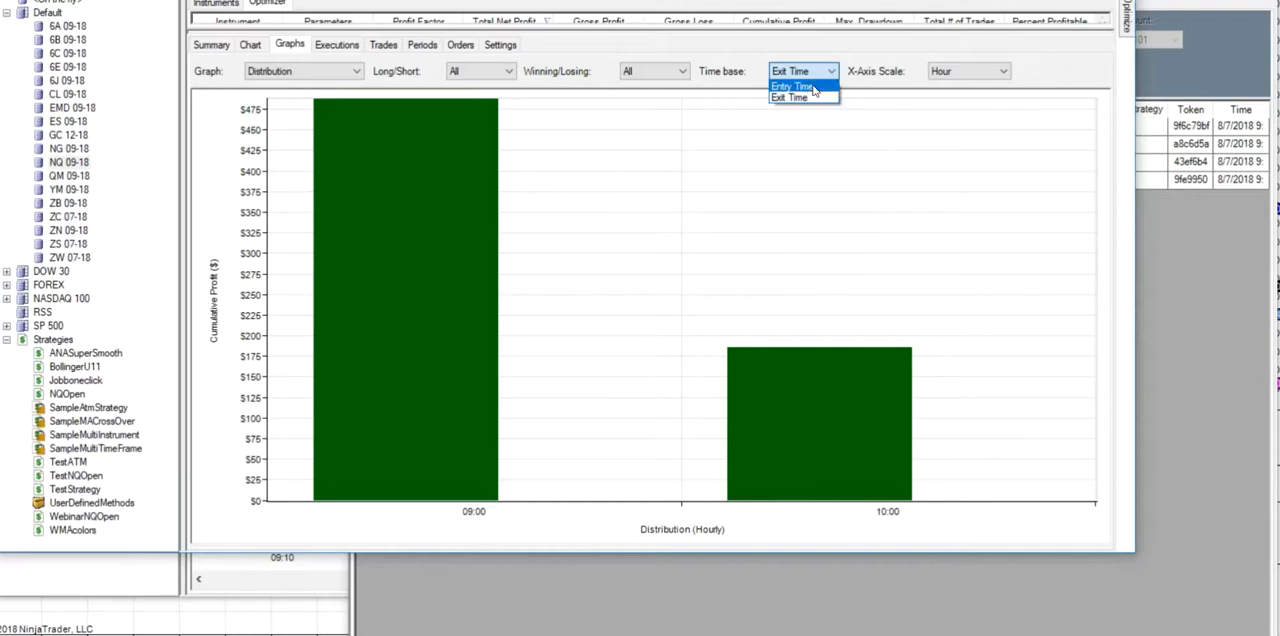
pyautogui.click(806, 87)
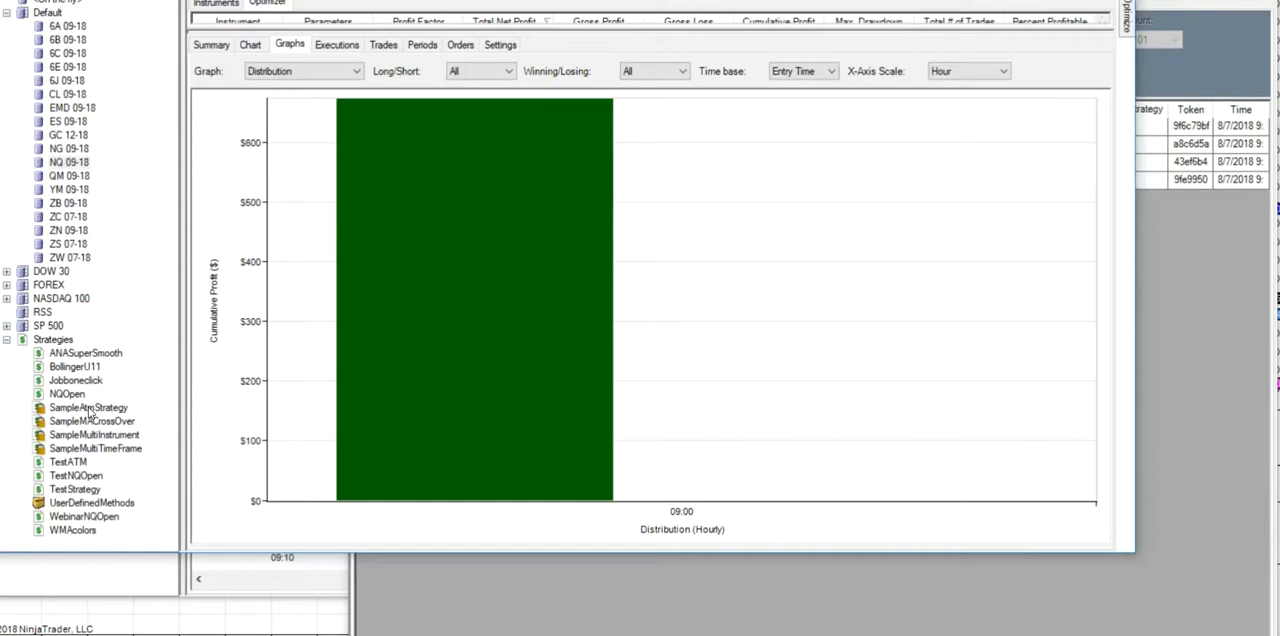
# - Review the upper time limit condition in WebinarNQOpen's Set 1, keep it at 9:42 AM, and complete the strategy wizard
pyautogui.click(74, 518)
pyautogui.doubleClick(74, 518)
pyautogui.click(808, 495)
pyautogui.click(808, 495)
pyautogui.click(808, 495)
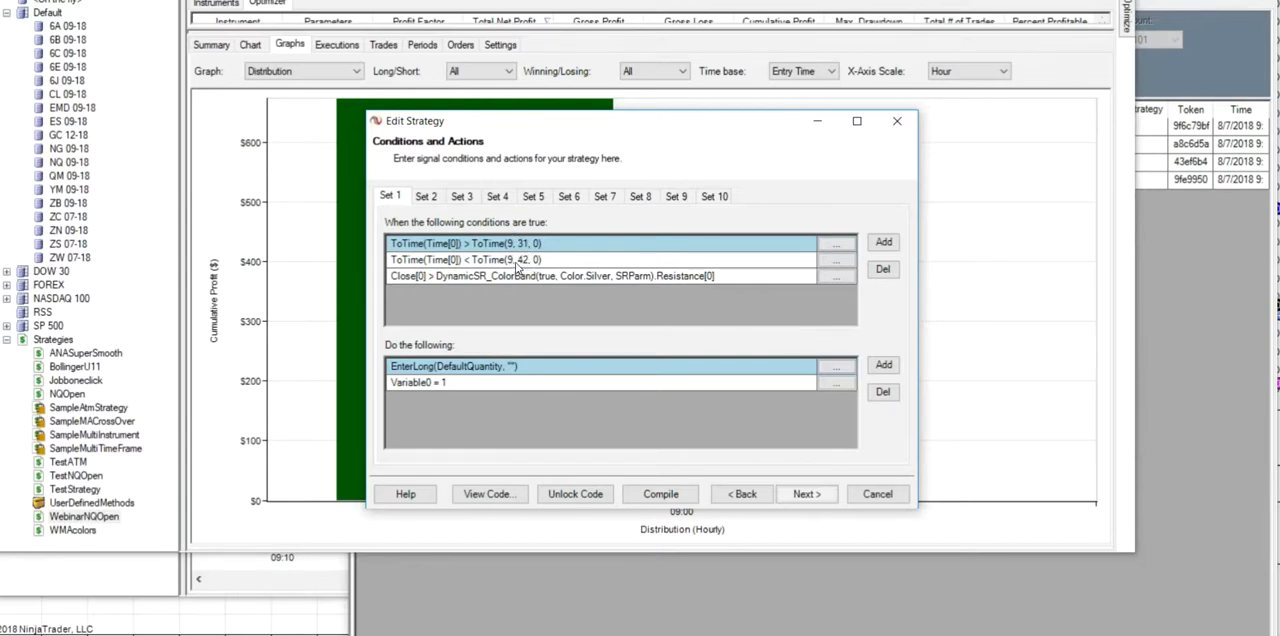
pyautogui.click(834, 261)
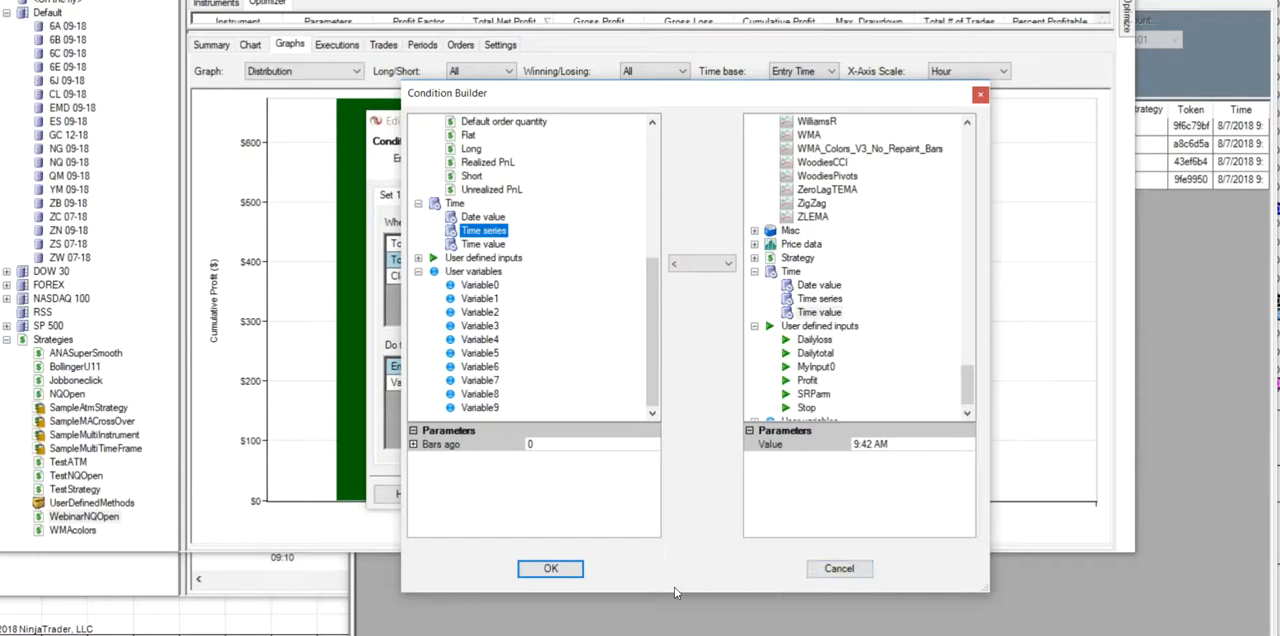
pyautogui.click(545, 572)
pyautogui.click(806, 494)
pyautogui.click(806, 494)
pyautogui.click(807, 494)
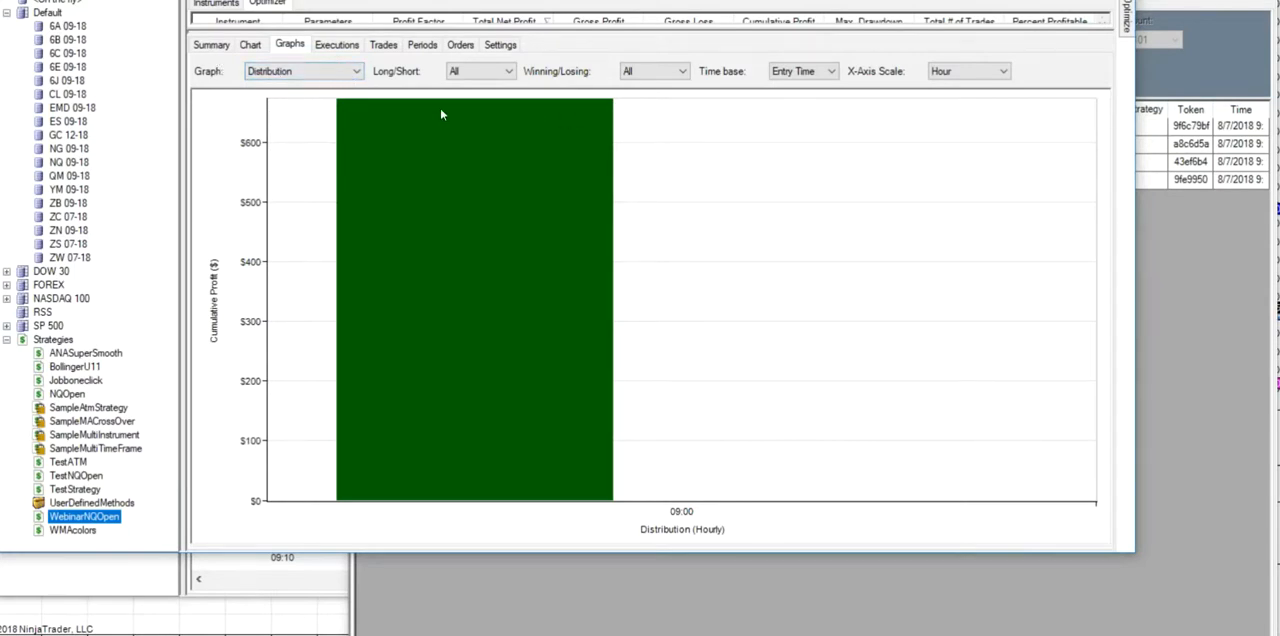
# - Set the optimization's start date to 6/6/2018 and try to run it for WebinarNQOpen
pyautogui.click(211, 45)
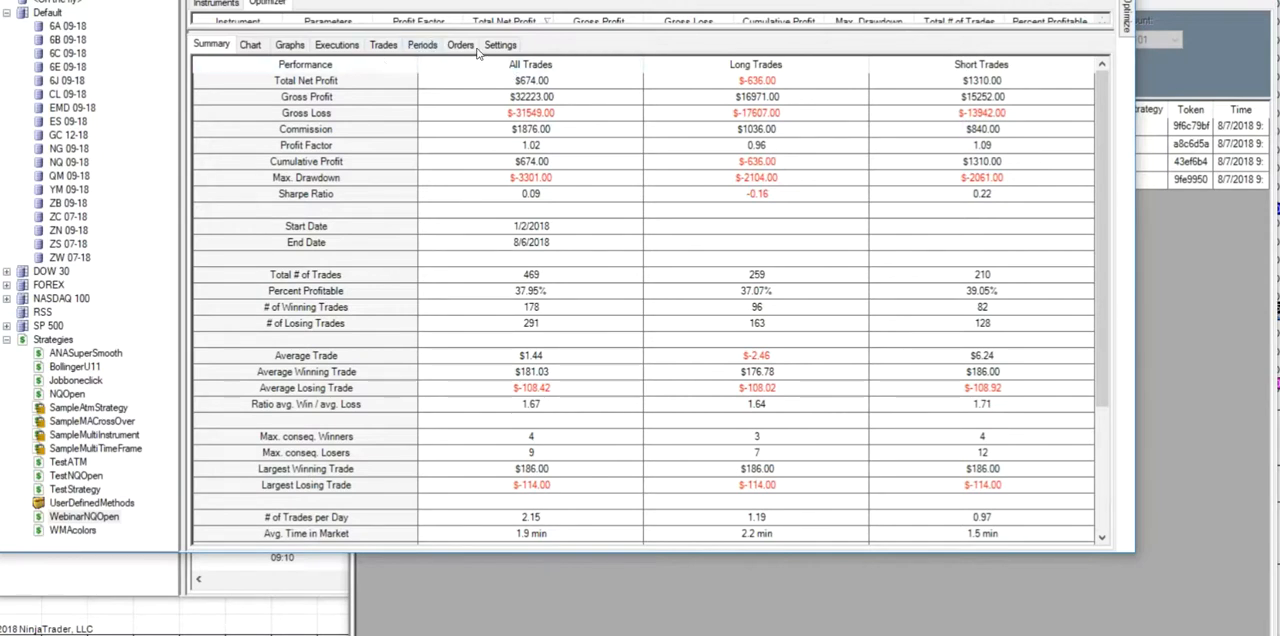
pyautogui.moveTo(1128, 26)
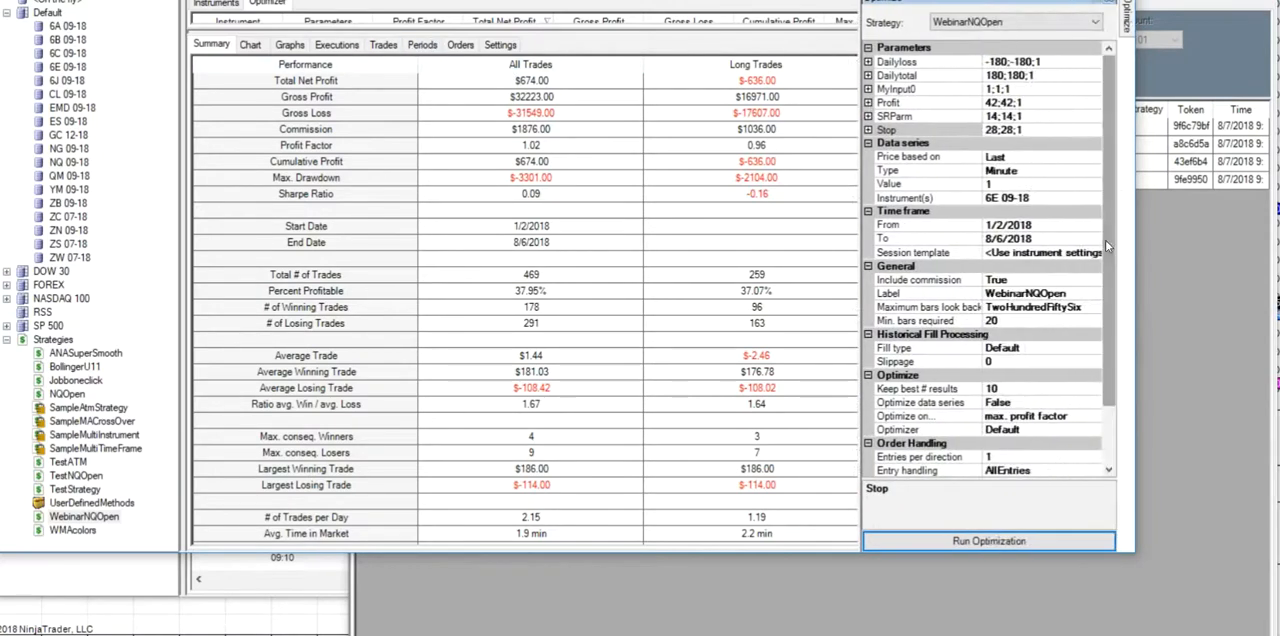
pyautogui.click(1095, 226)
pyautogui.click(1095, 228)
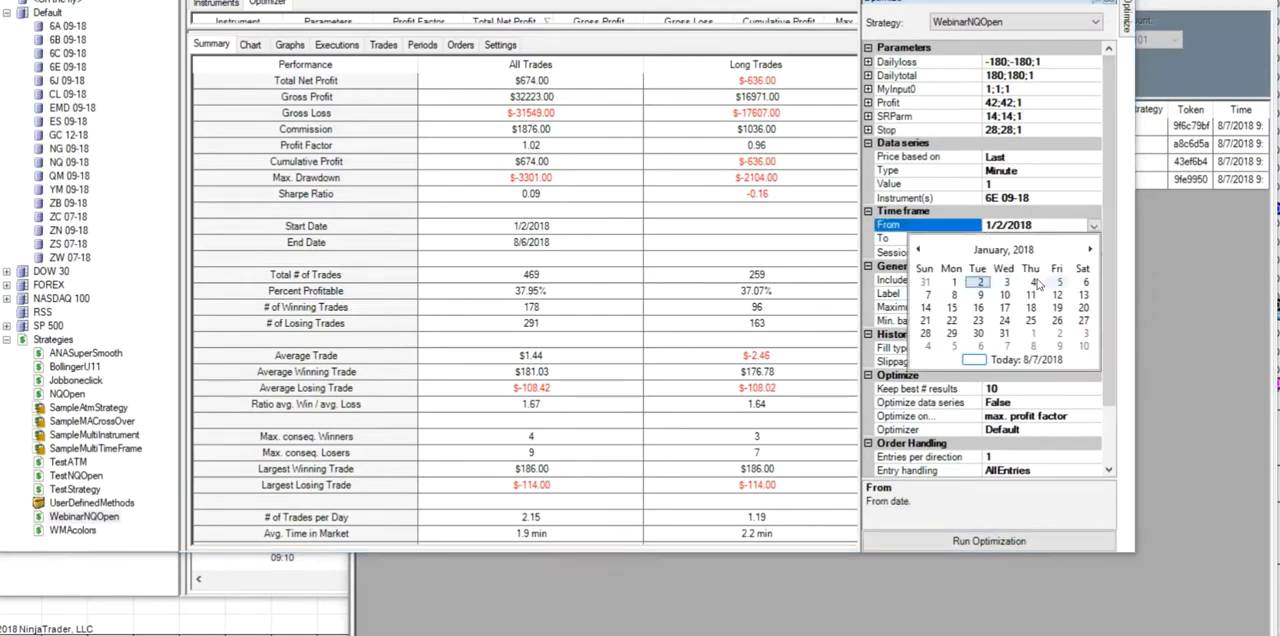
pyautogui.click(1089, 251)
pyautogui.click(1089, 251)
pyautogui.click(1089, 251)
pyautogui.click(1089, 251)
pyautogui.click(1089, 251)
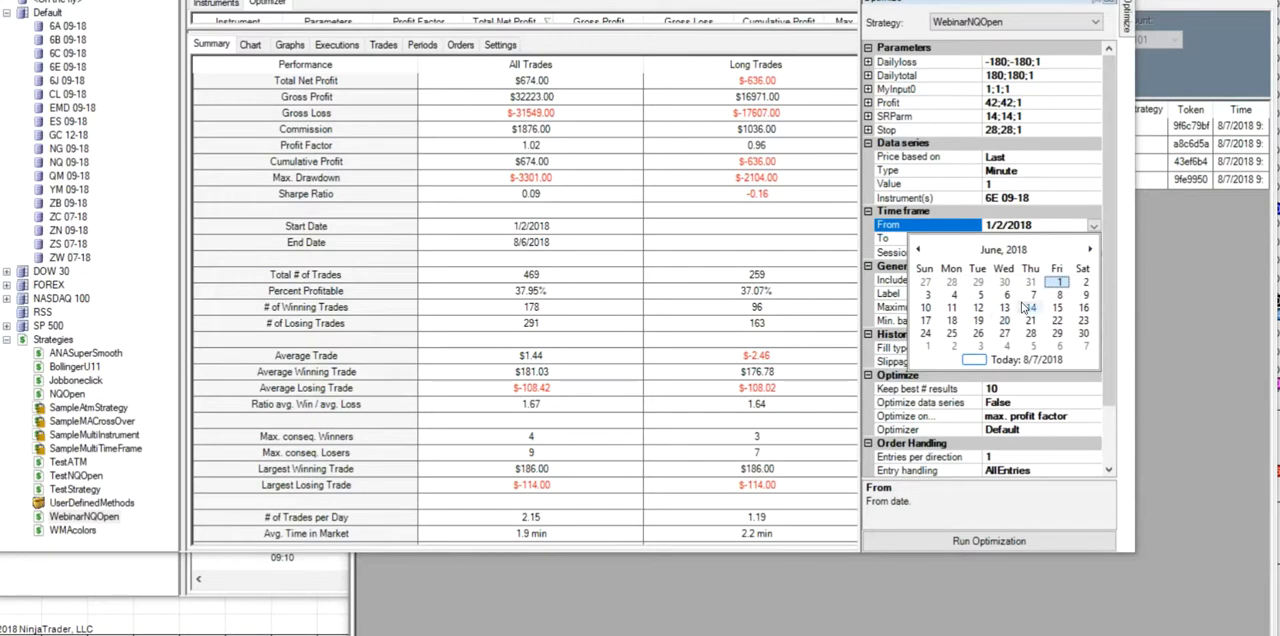
pyautogui.click(1006, 295)
pyautogui.click(957, 541)
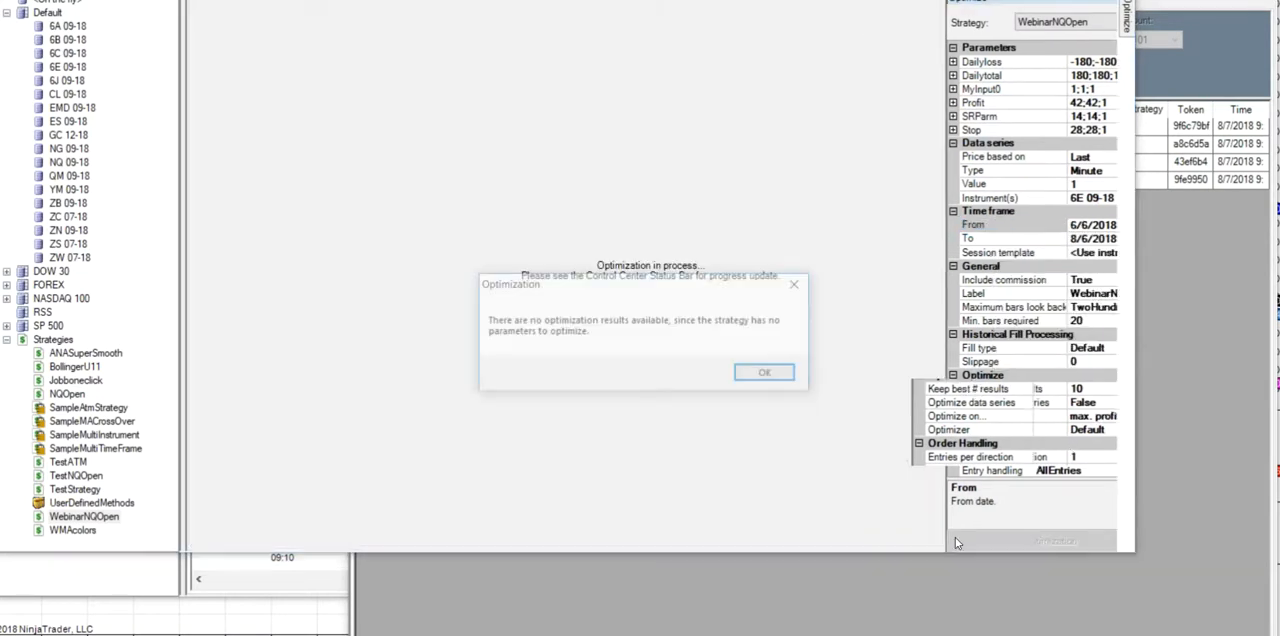
pyautogui.click(768, 375)
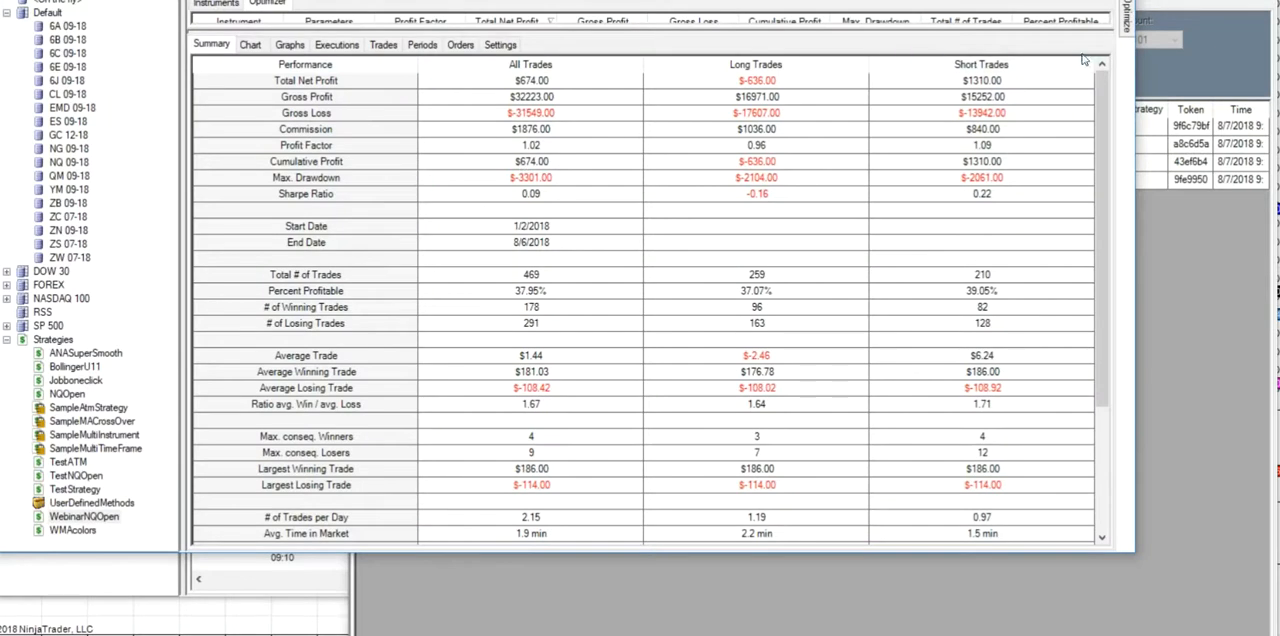
# - Run a WebinarNQOpen backtest on NQ 09-18 from 6/6/2018 to 8/6/2018
pyautogui.click(75, 1)
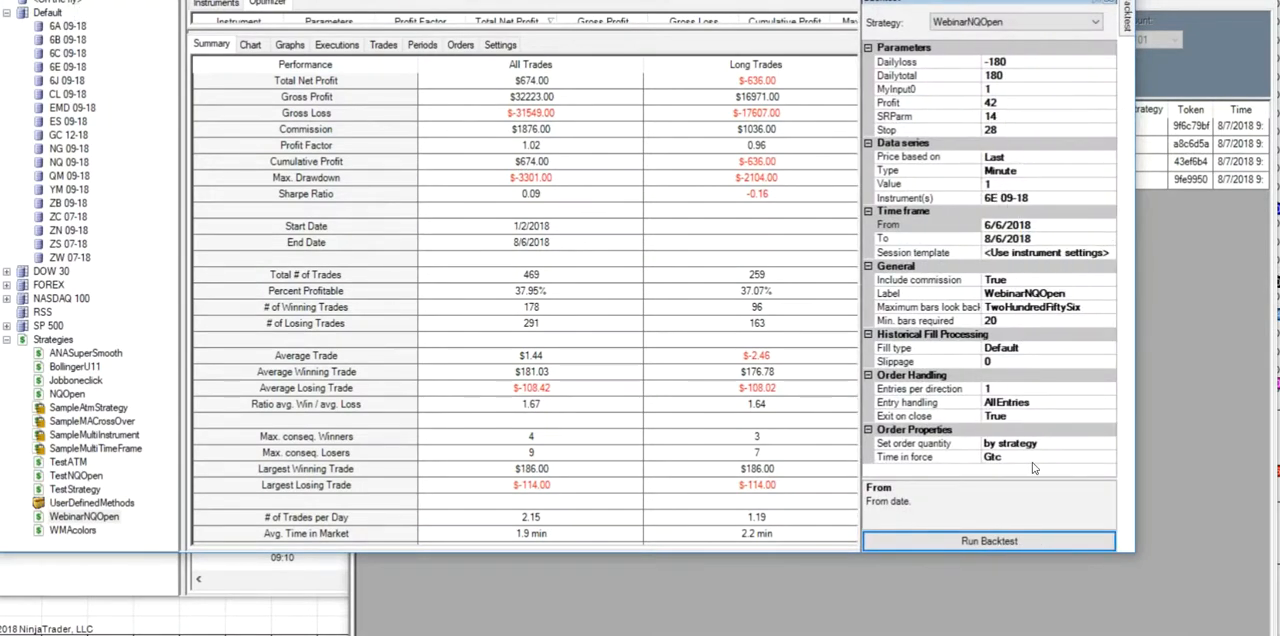
pyautogui.click(984, 545)
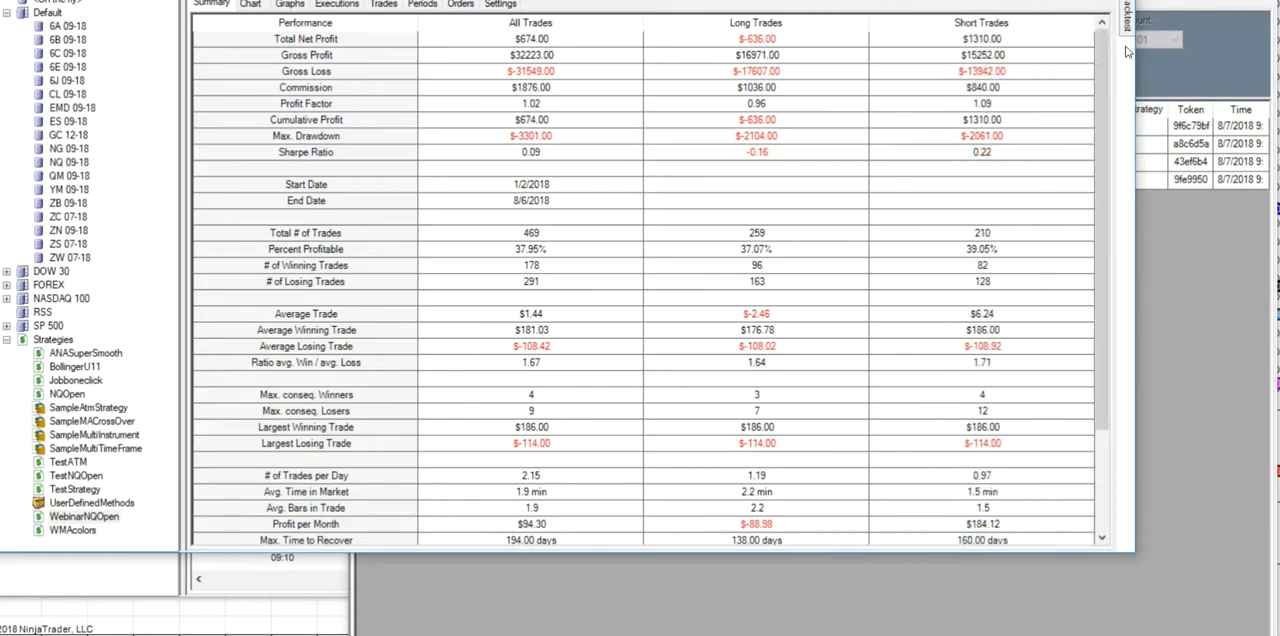
pyautogui.moveTo(1127, 24)
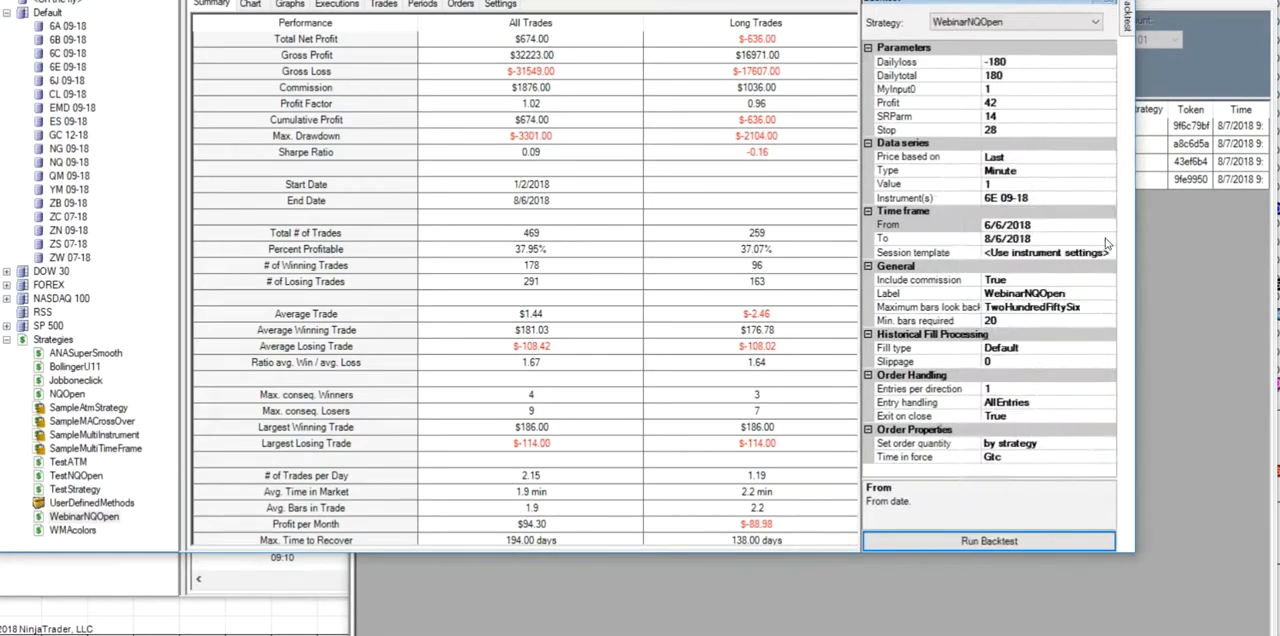
pyautogui.click(68, 163)
pyautogui.rightClick(76, 163)
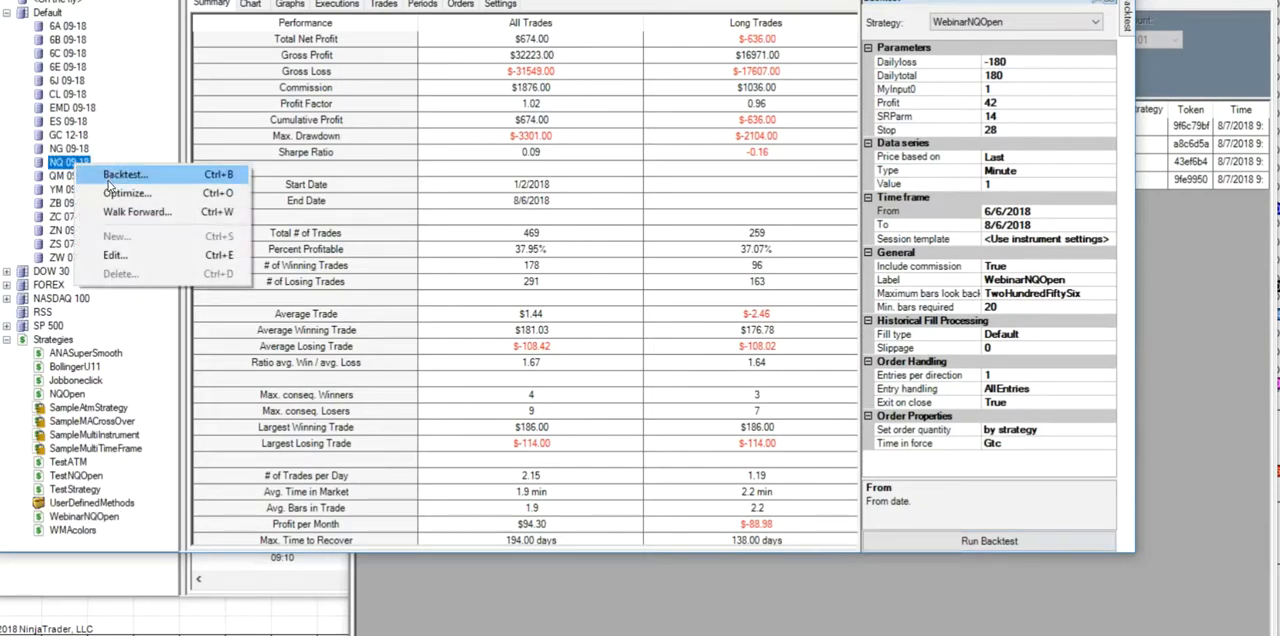
pyautogui.click(108, 178)
pyautogui.click(986, 534)
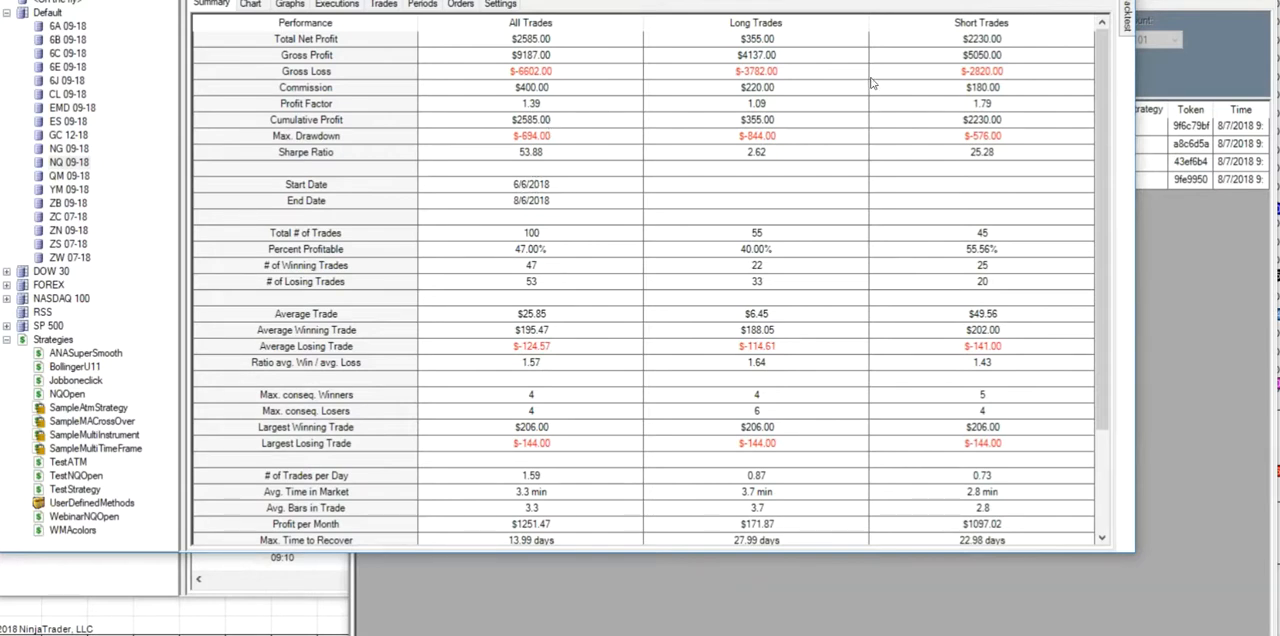
# - Show the Cumulative Profit graph for the NQ 09-18 backtest
pyautogui.moveTo(1130, 25)
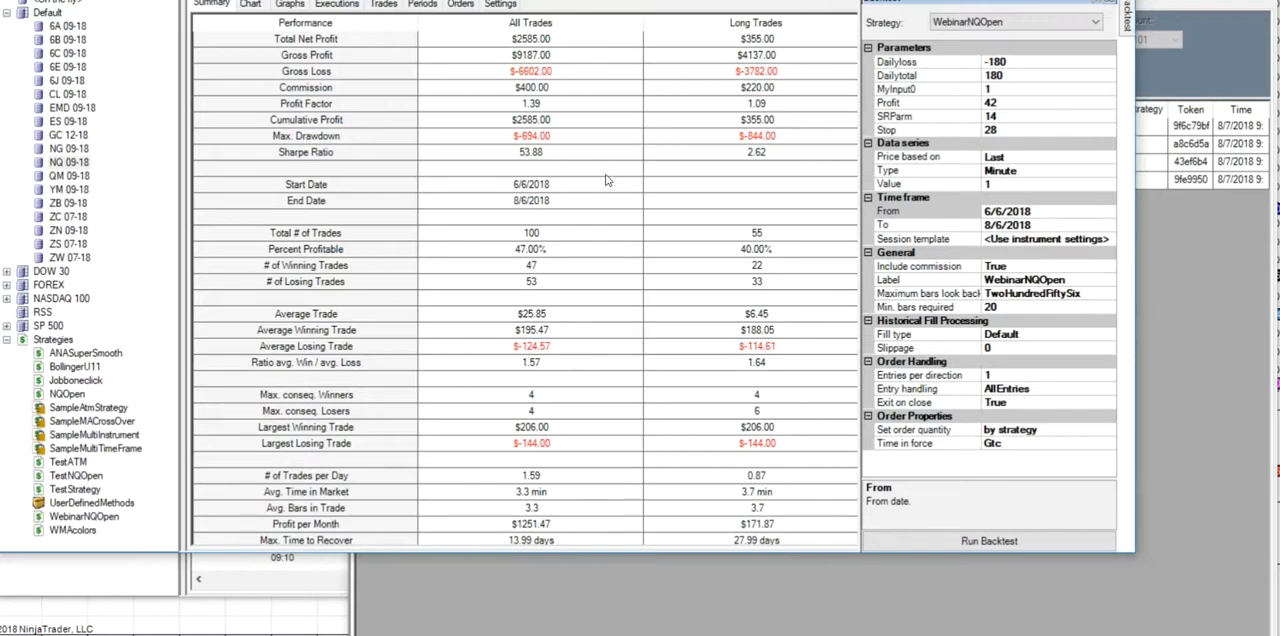
pyautogui.click(289, 4)
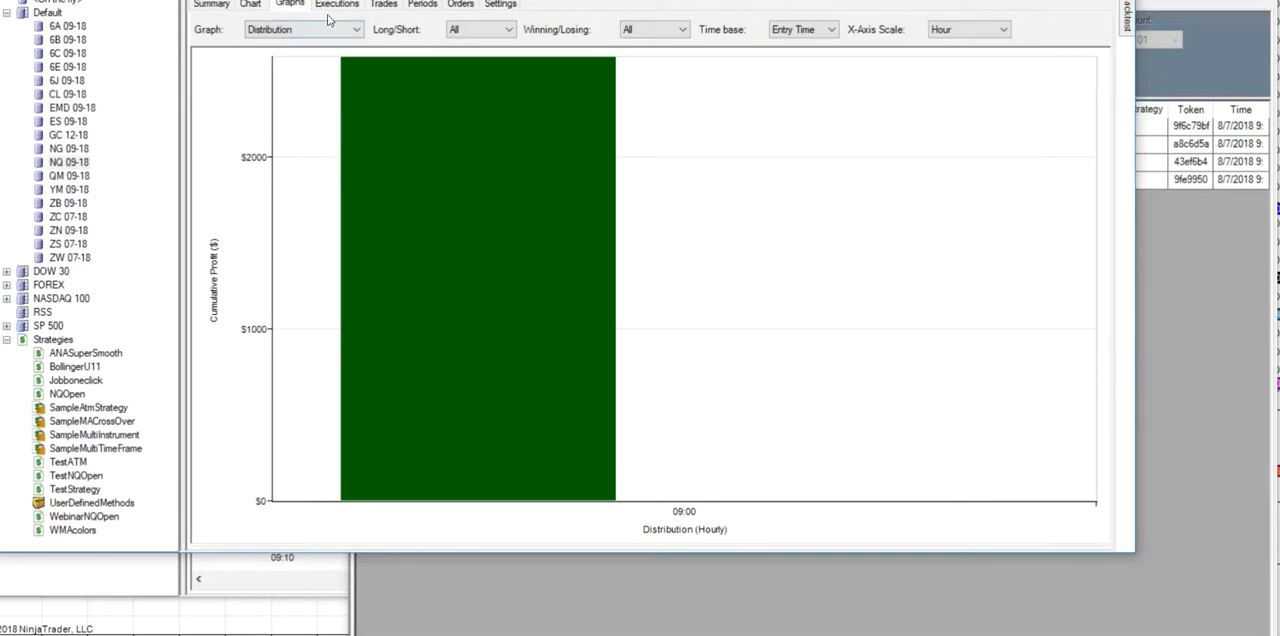
pyautogui.click(355, 29)
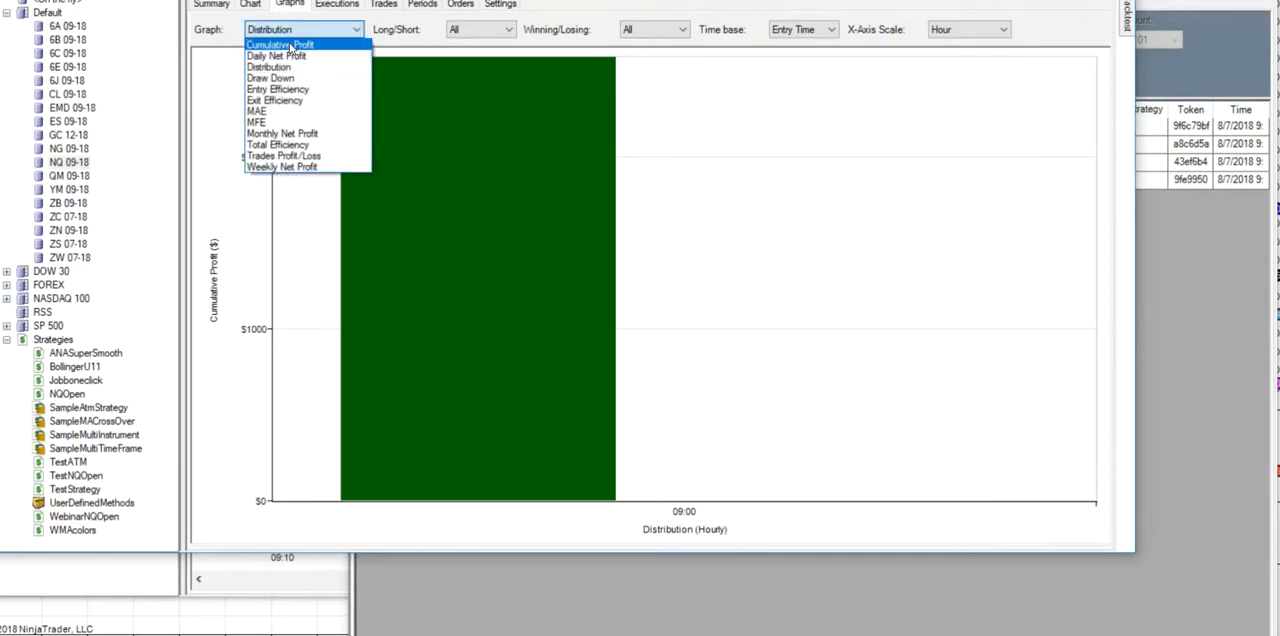
pyautogui.click(294, 46)
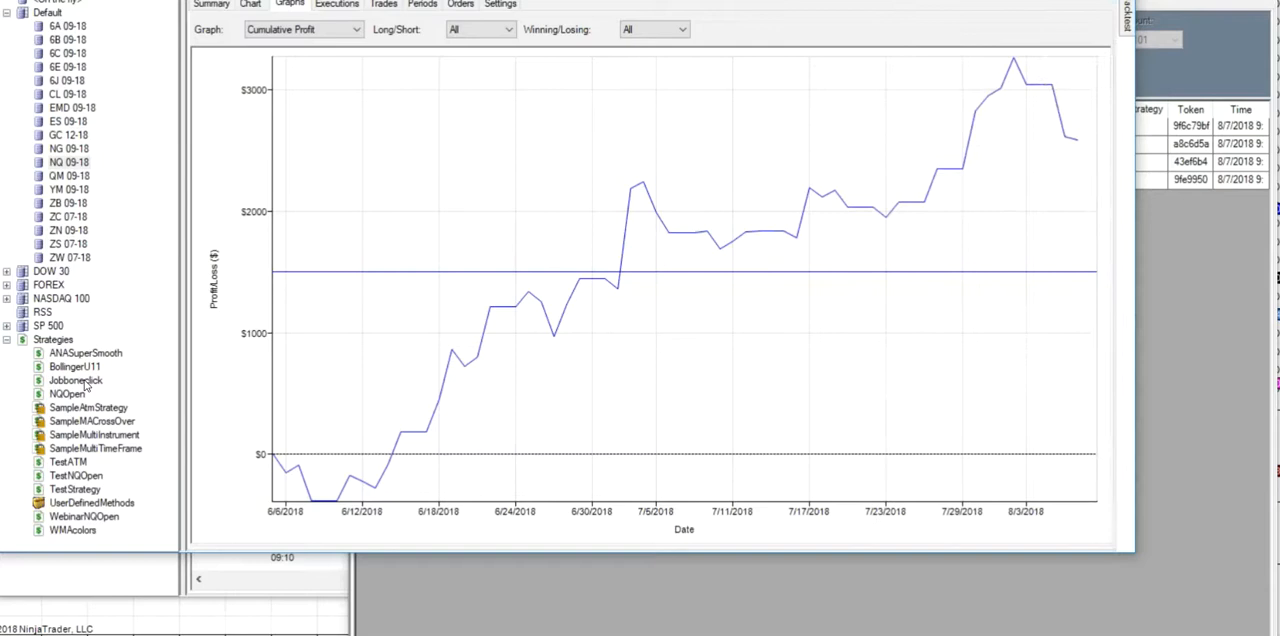
# - Add the condition Variable0 < MyInput0 to Set 1 of WebinarNQOpen, and check MyInput0's default in the user defined inputs
pyautogui.doubleClick(84, 517)
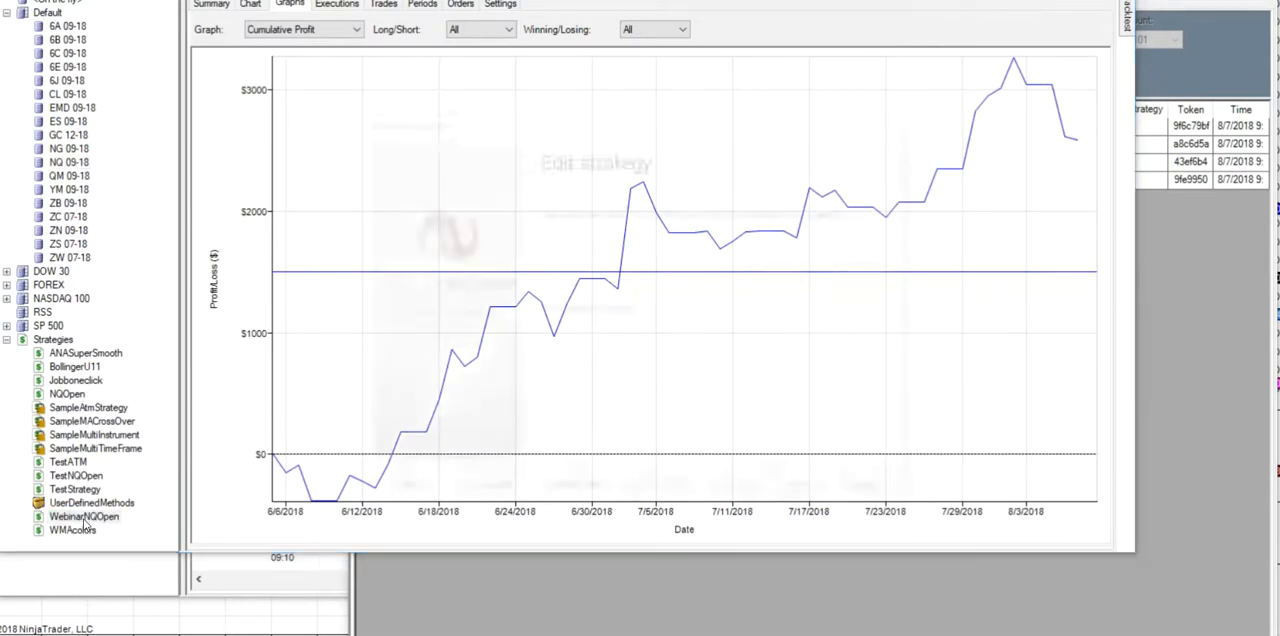
pyautogui.click(808, 494)
pyautogui.click(808, 494)
pyautogui.click(808, 494)
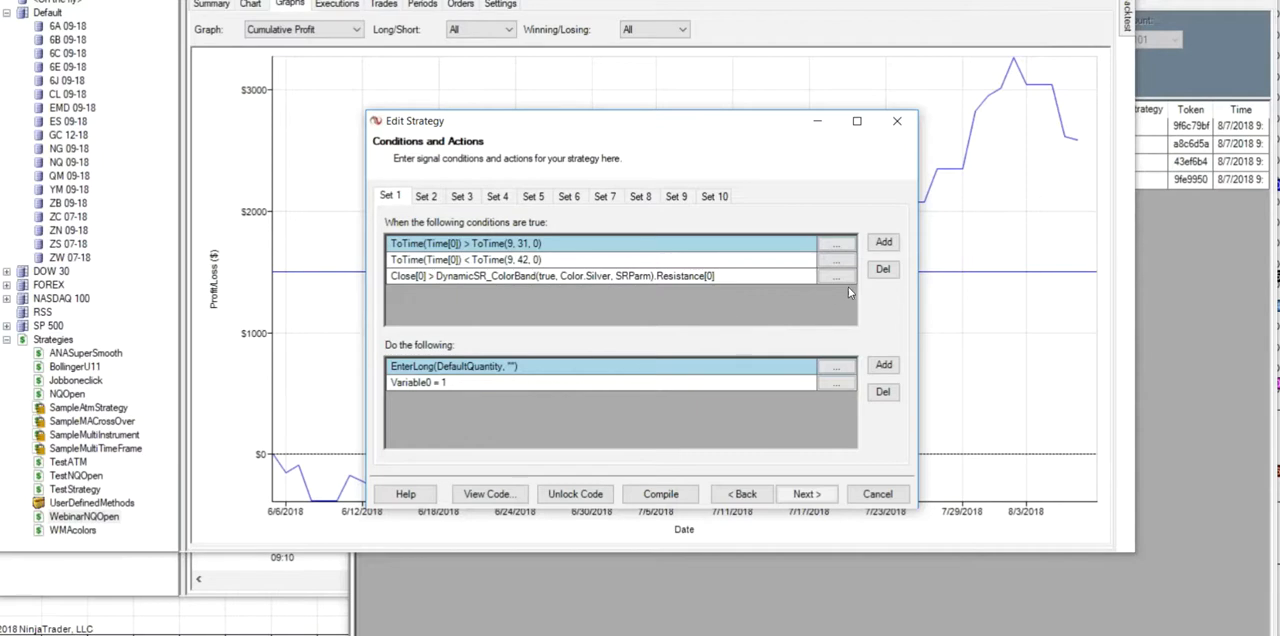
pyautogui.click(884, 244)
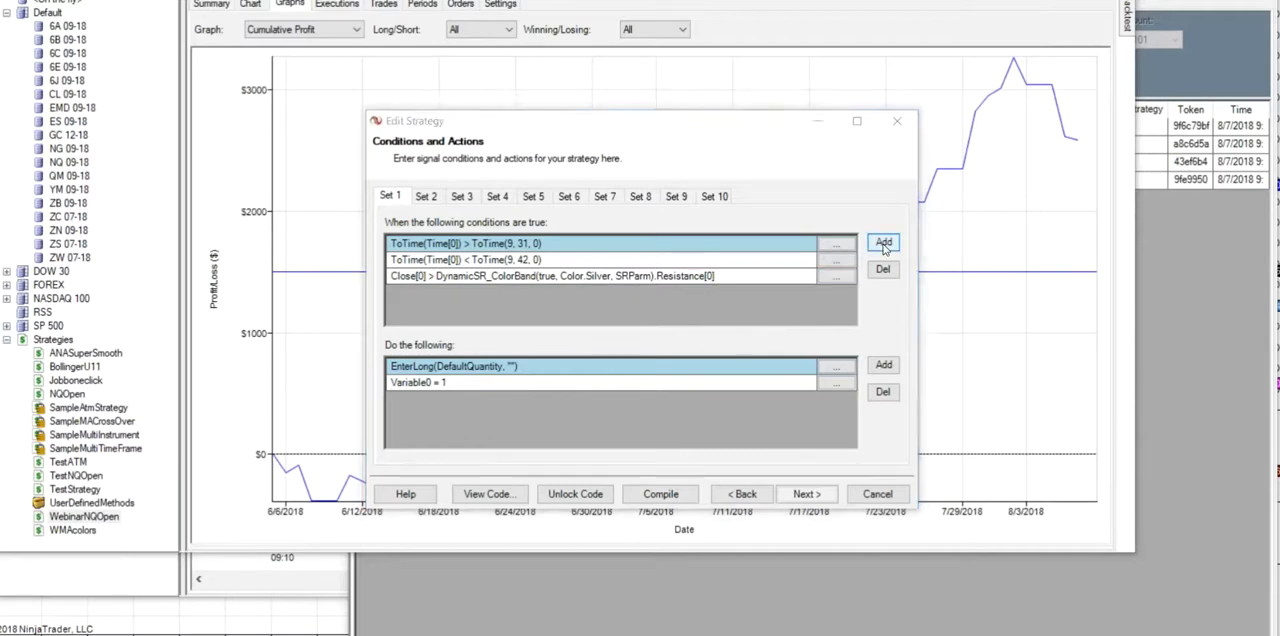
pyautogui.moveTo(652, 268); pyautogui.dragTo(652, 394)
pyautogui.click(482, 286)
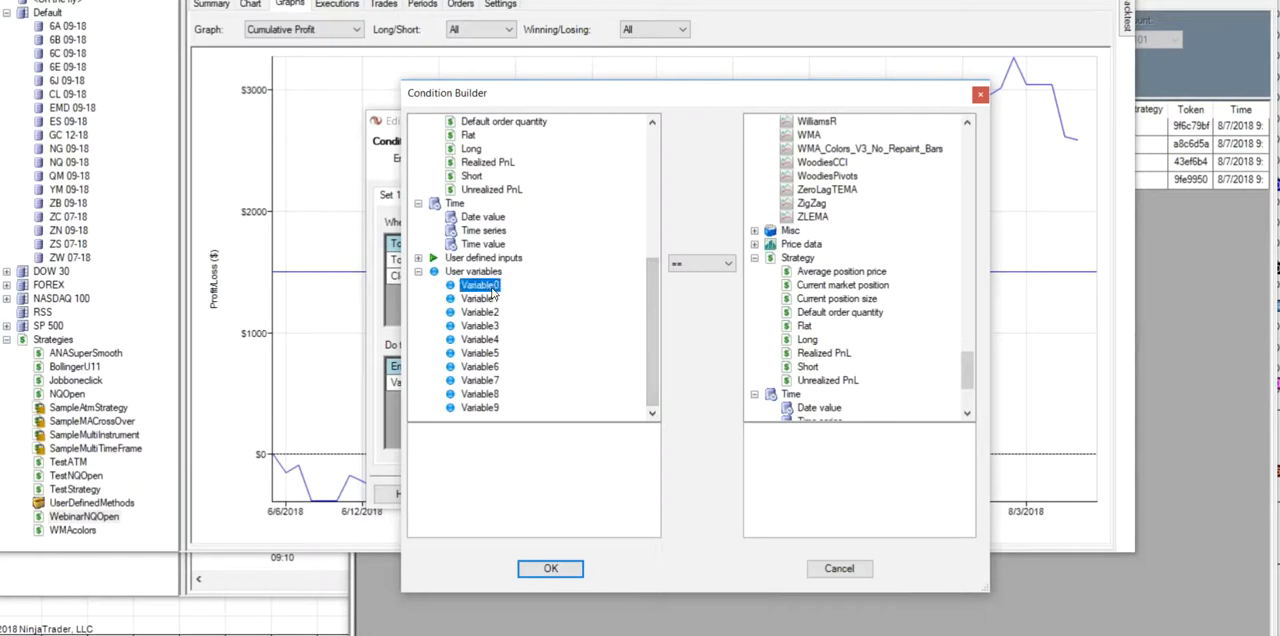
pyautogui.click(728, 264)
pyautogui.click(690, 301)
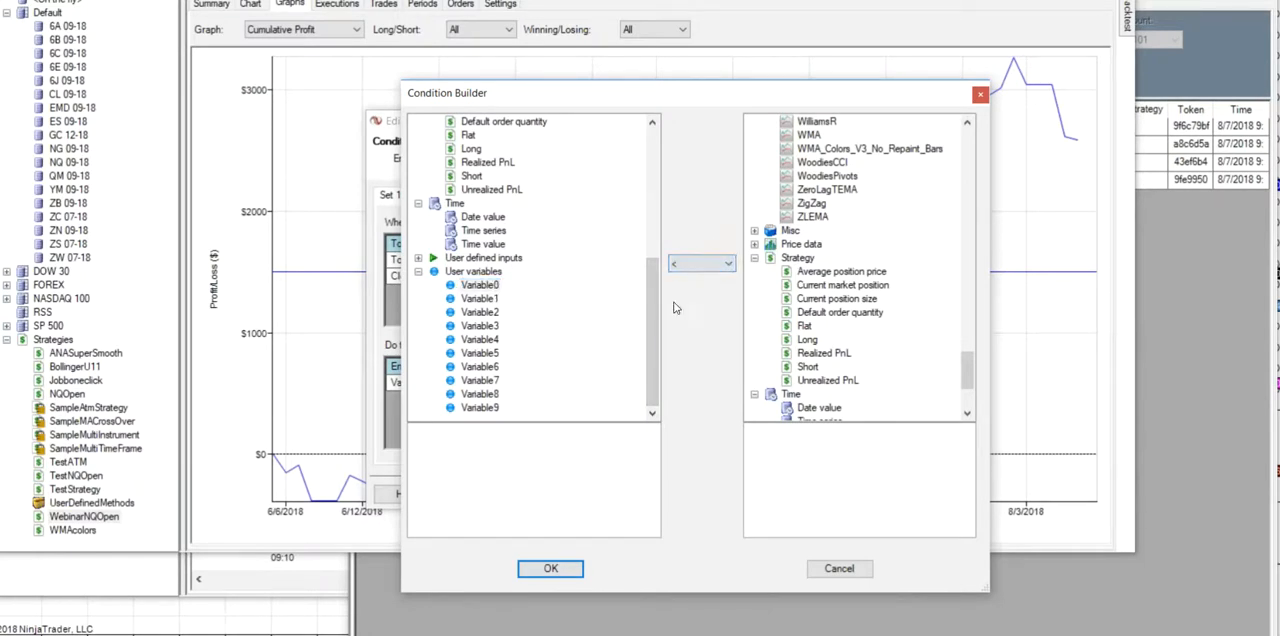
pyautogui.scroll(-4, 968, 372)
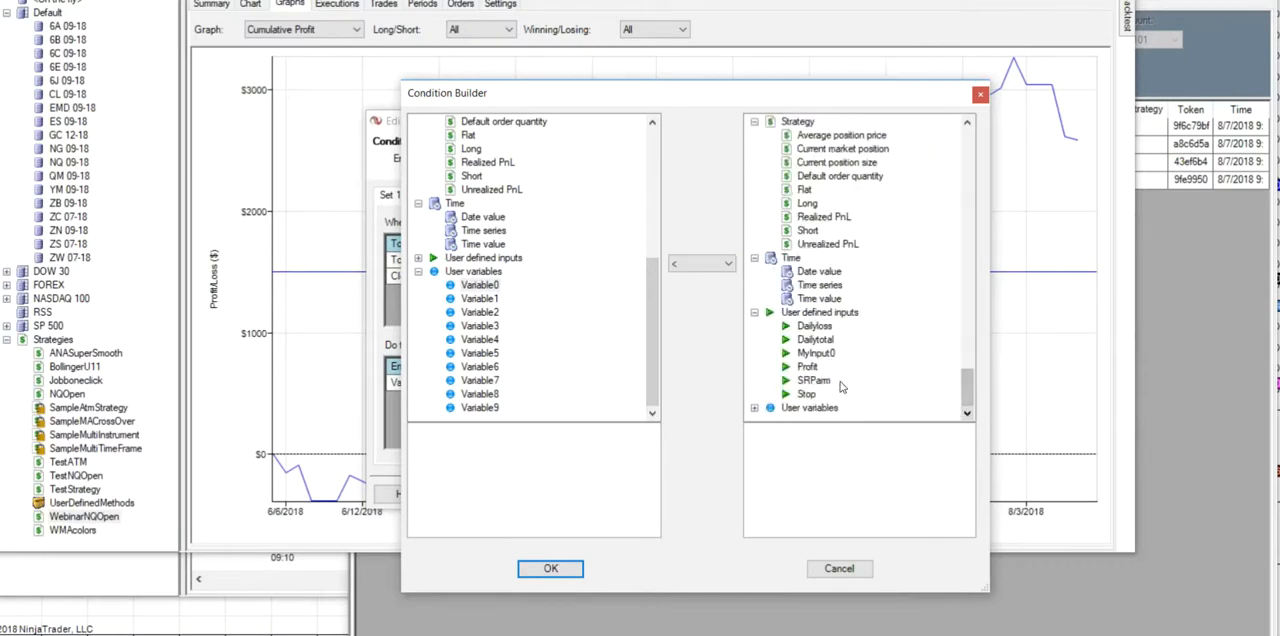
pyautogui.click(816, 355)
pyautogui.click(550, 568)
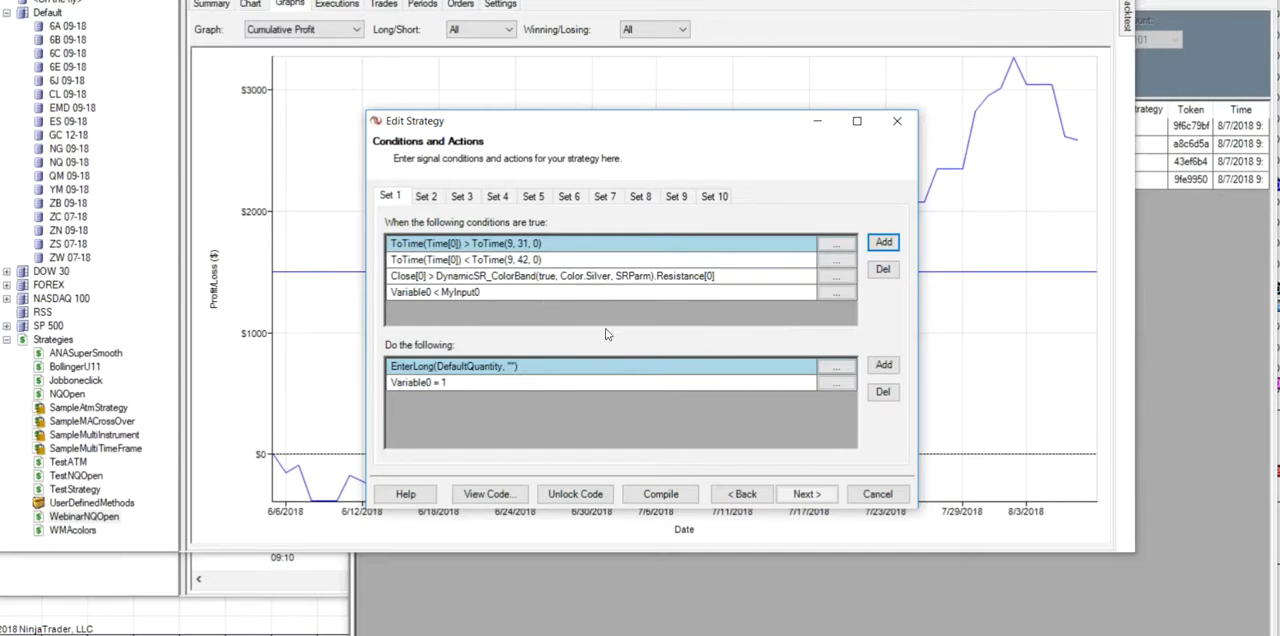
pyautogui.click(743, 496)
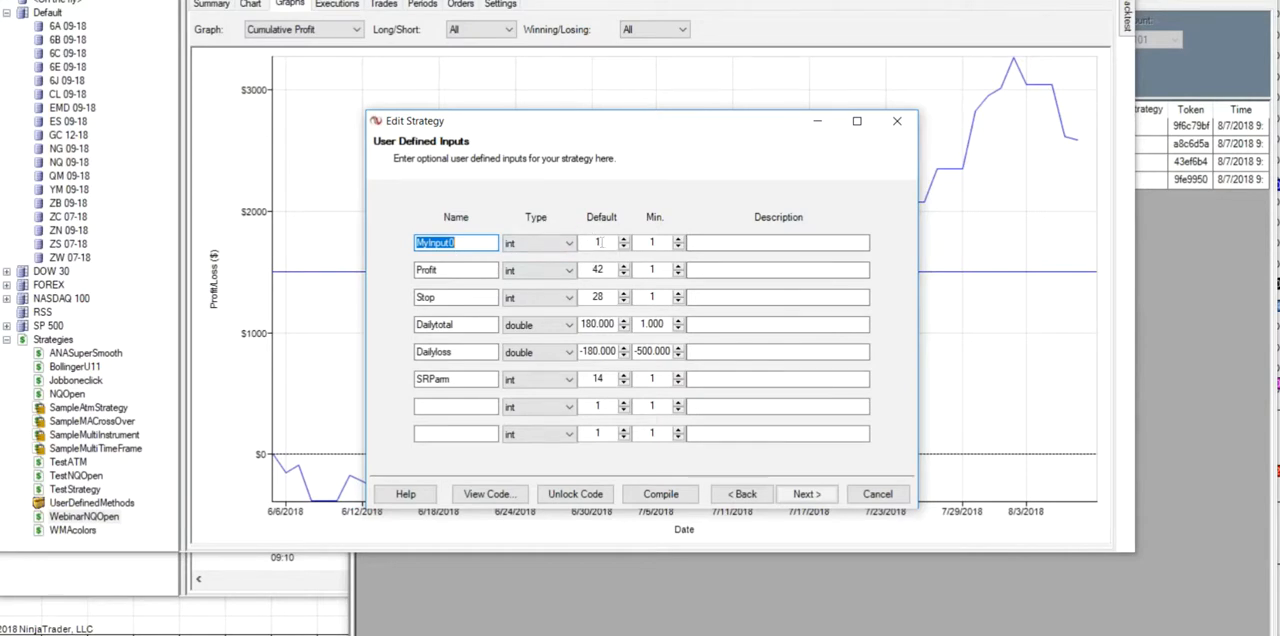
pyautogui.click(806, 494)
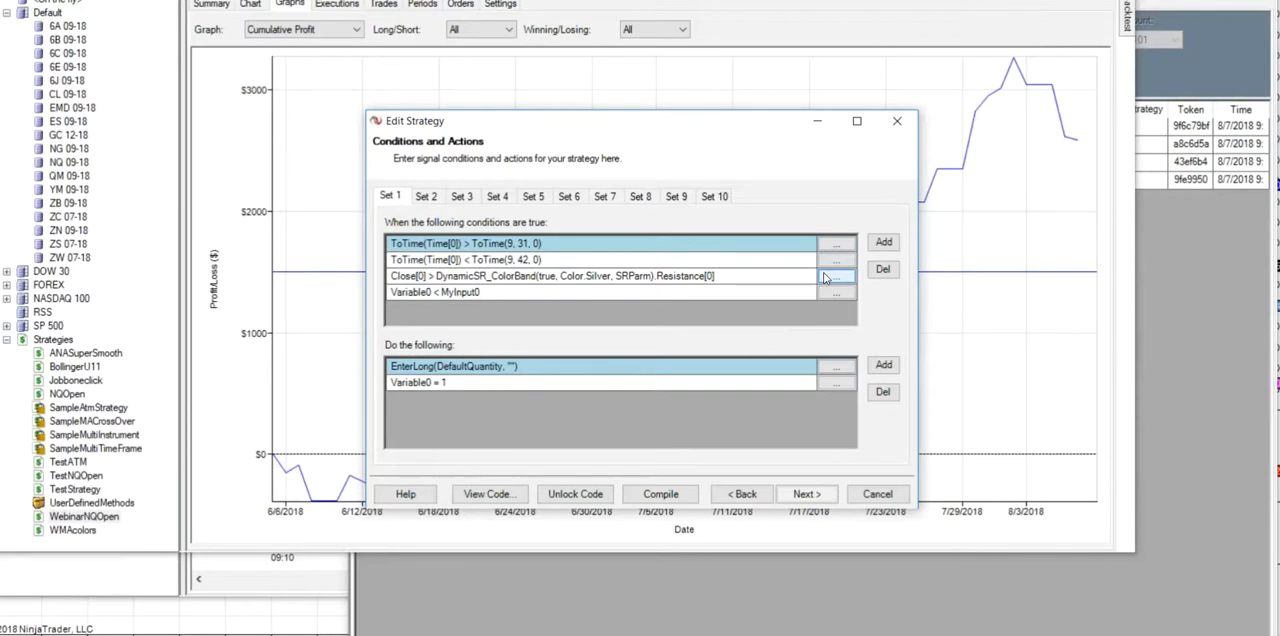
# - Return to the NQ 09-18 backtest results and show their performance summary
pyautogui.click(1188, 267)
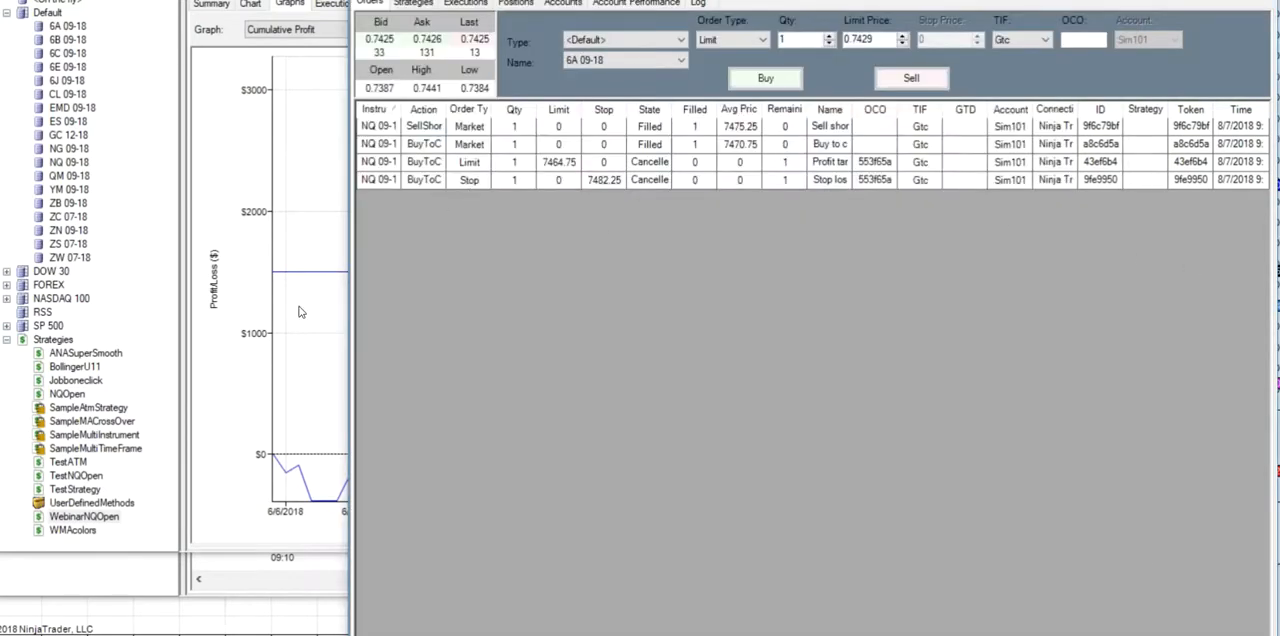
pyautogui.click(305, 313)
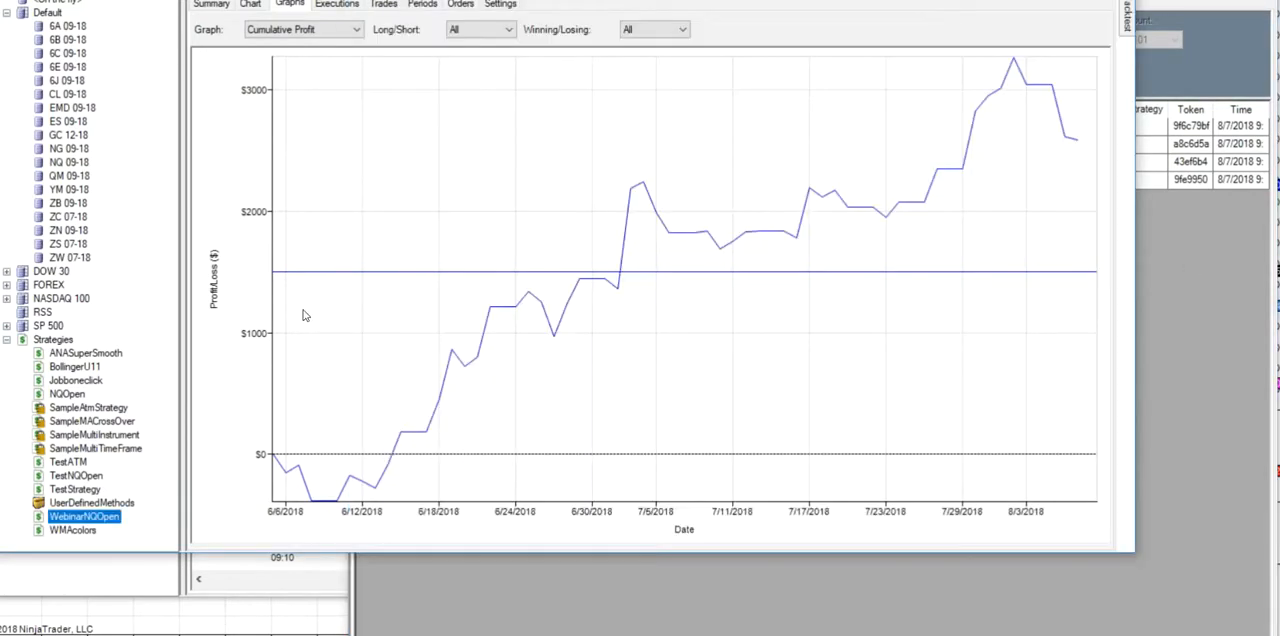
pyautogui.click(251, 5)
pyautogui.click(297, 6)
pyautogui.click(205, 6)
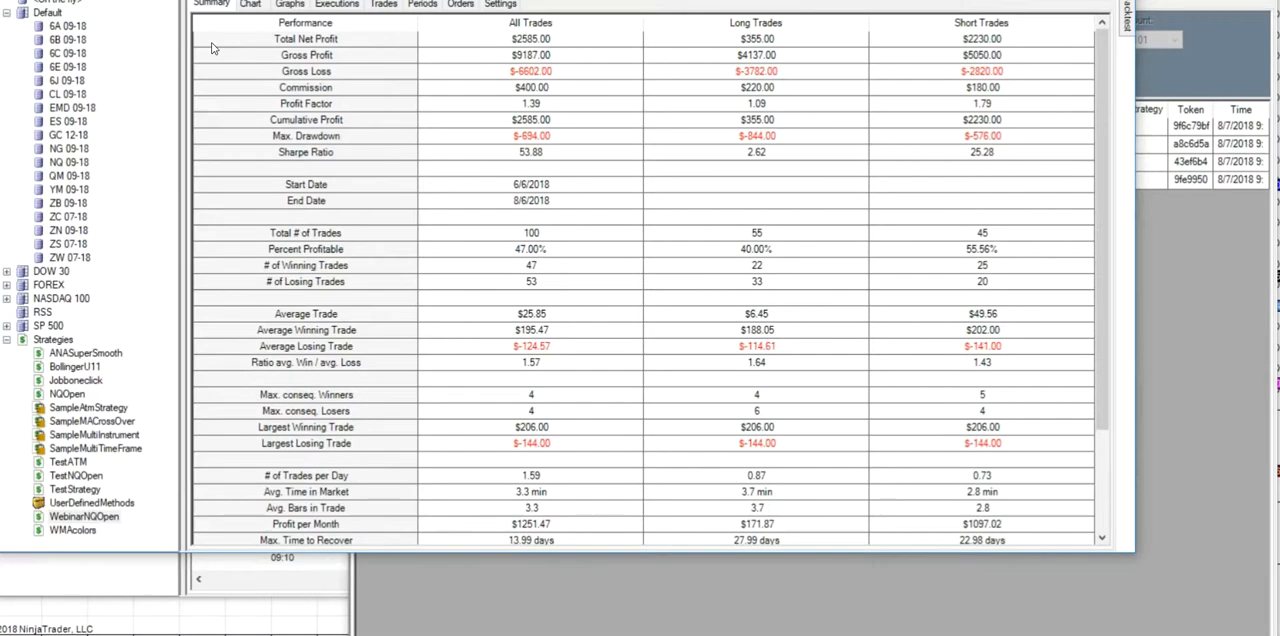
# - Examine the simulator settings and the futures commission rates in the program options, and close the options
pyautogui.click(1172, 255)
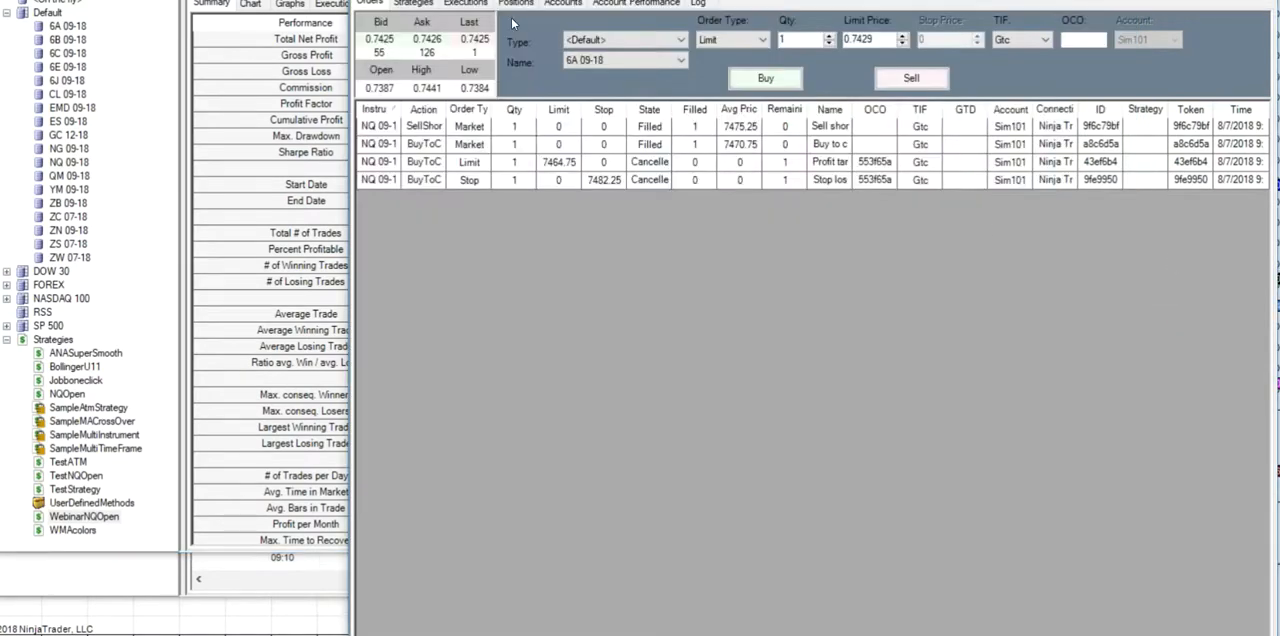
pyautogui.click(402, 0)
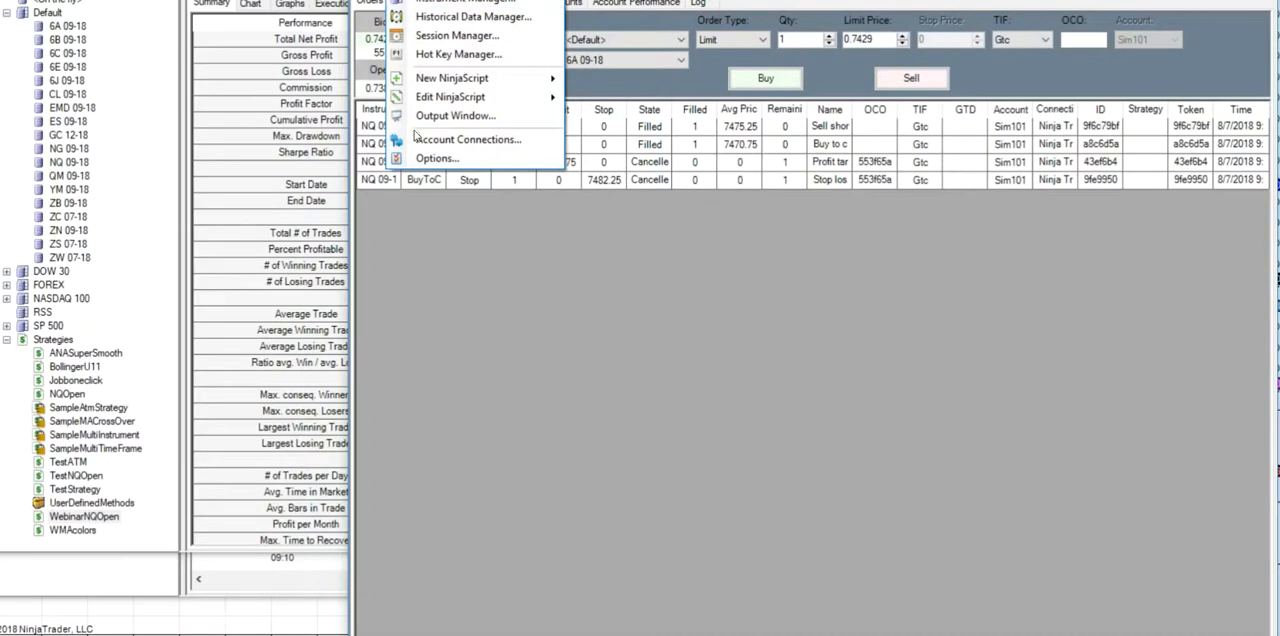
pyautogui.click(436, 160)
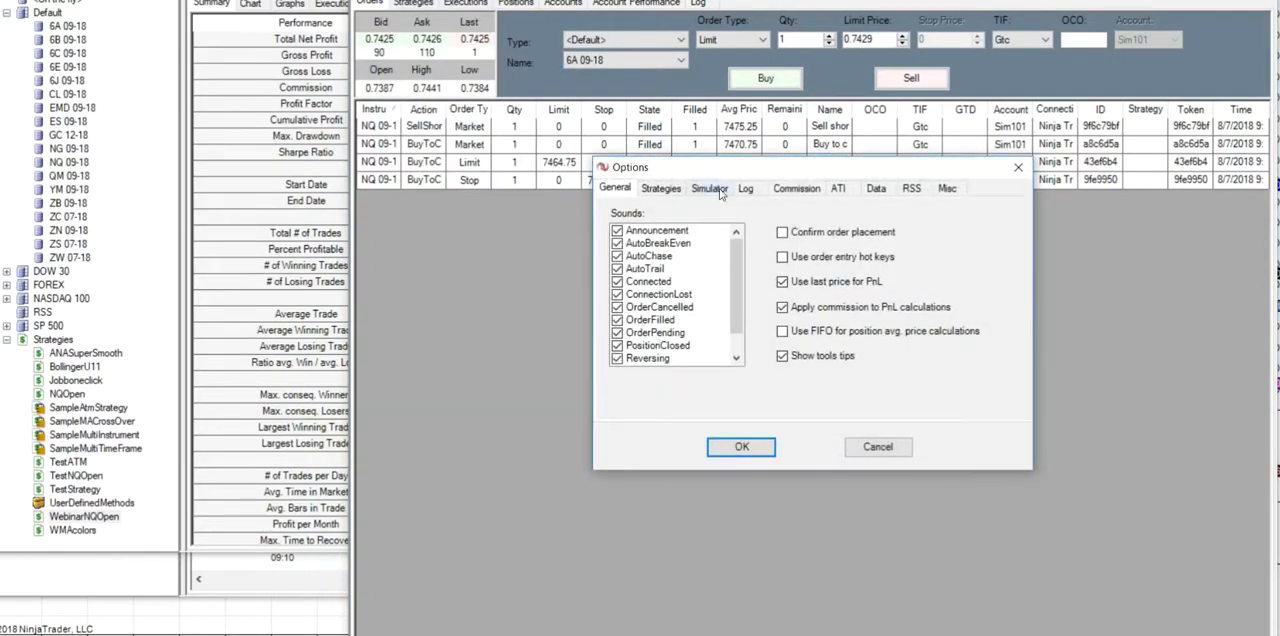
pyautogui.click(720, 193)
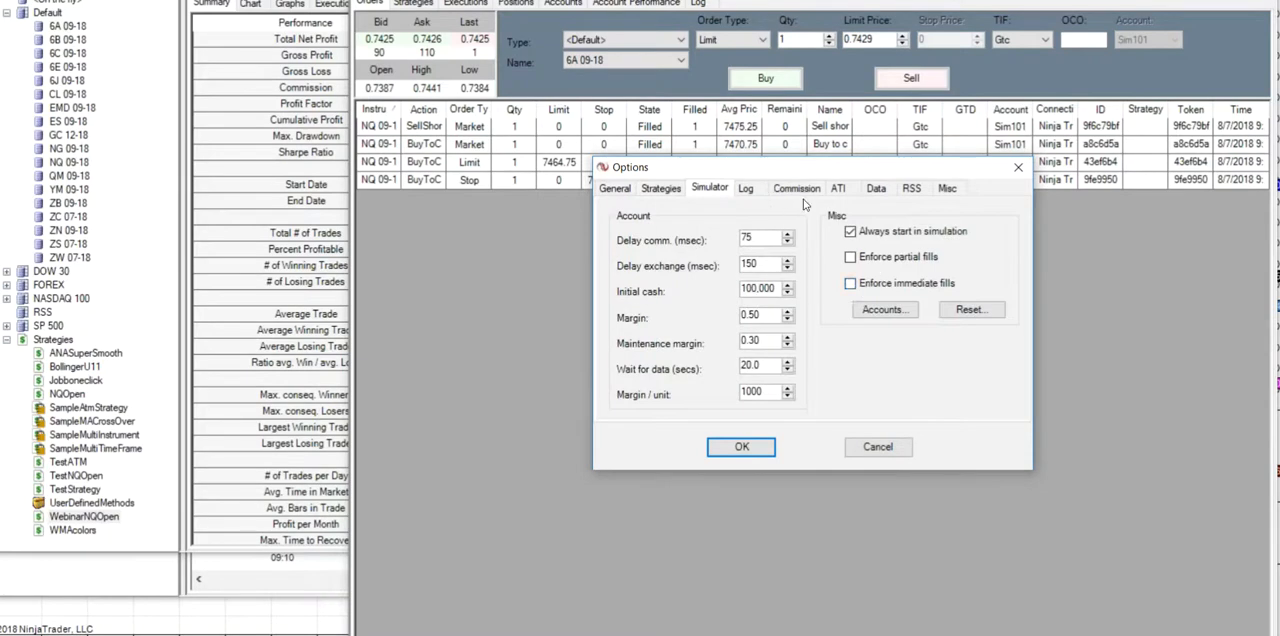
pyautogui.click(803, 193)
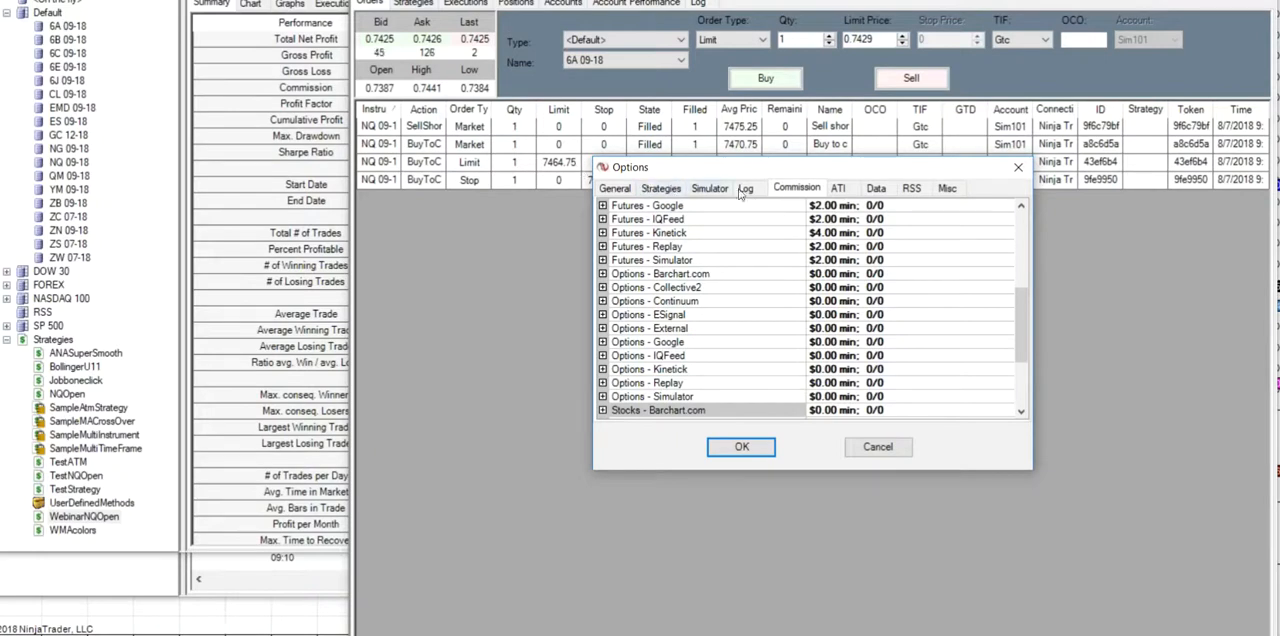
pyautogui.click(745, 448)
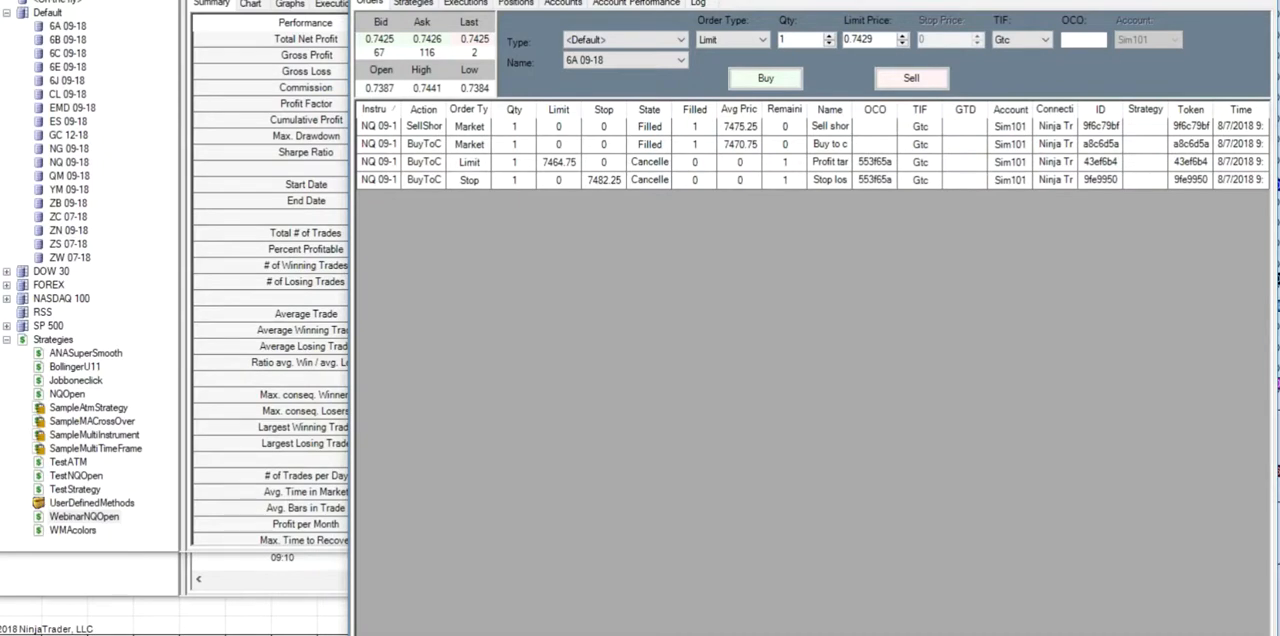
# - Reopen the program options and show the commission rates again
pyautogui.click(402, 1)
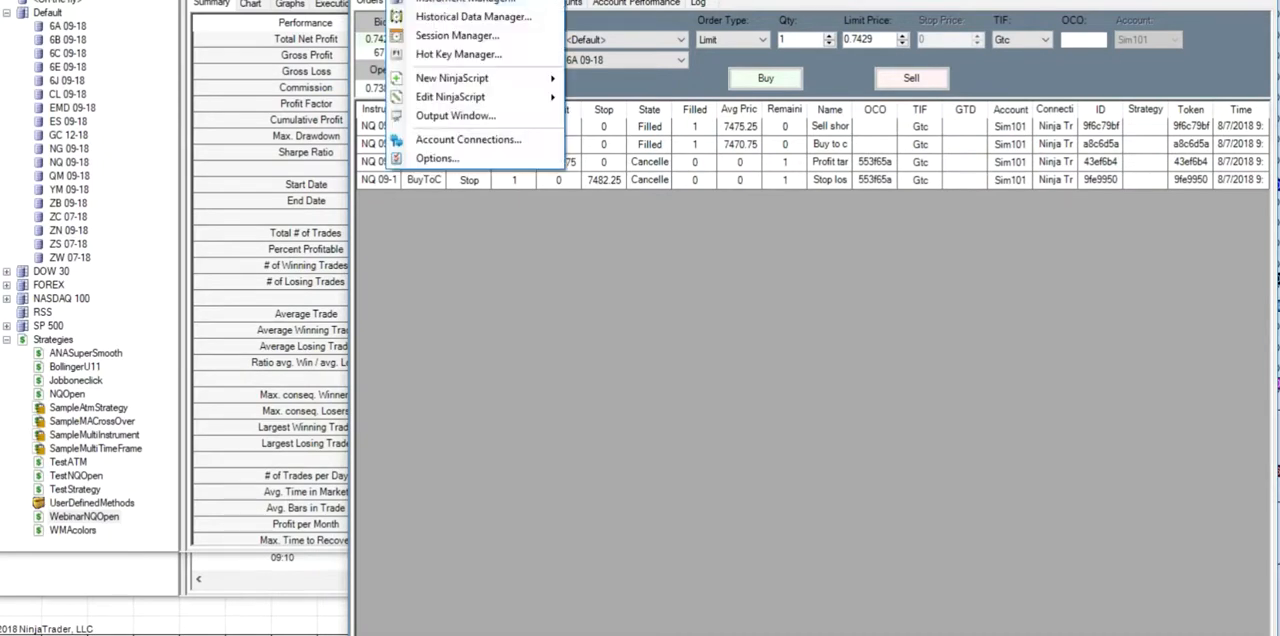
pyautogui.click(447, 162)
pyautogui.click(712, 190)
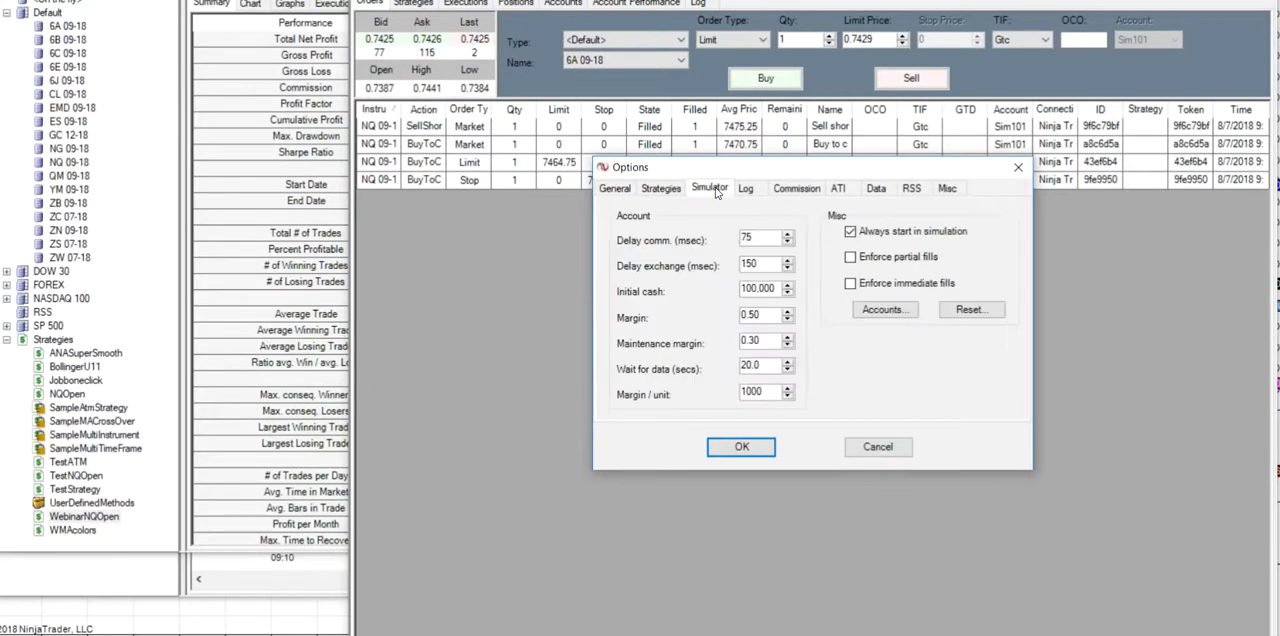
pyautogui.click(796, 189)
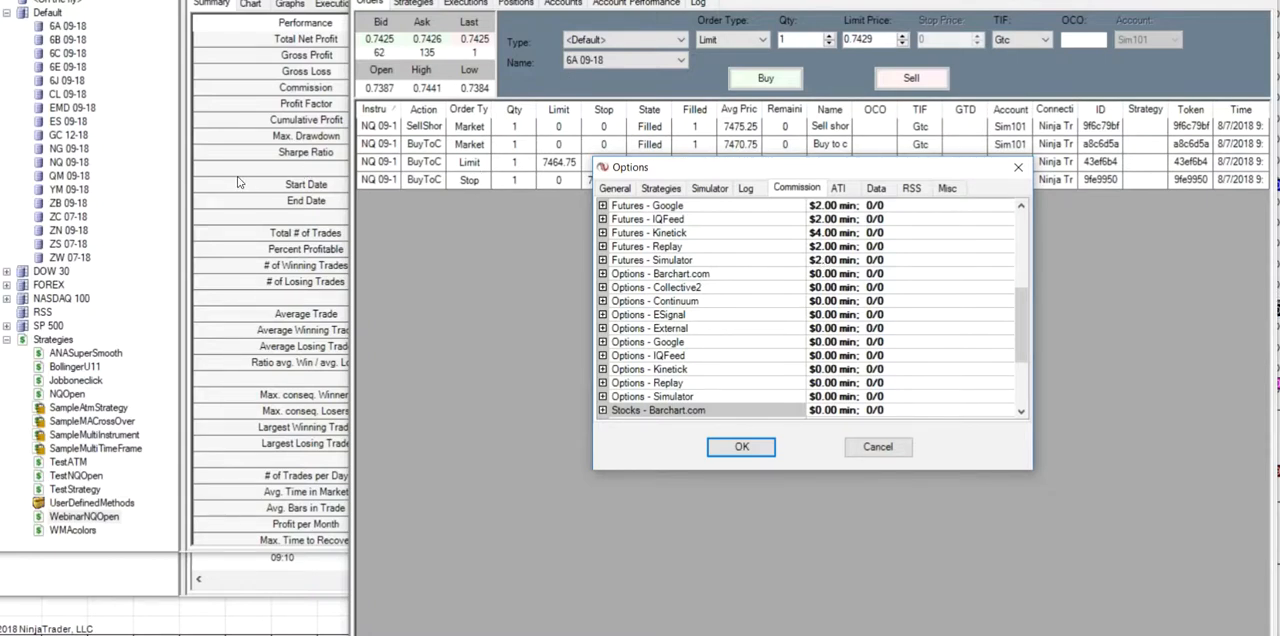
# - Close the program options, confirming them, and review the NQ 09-18 backtest's performance summary
pyautogui.click(755, 450)
pyautogui.click(217, 263)
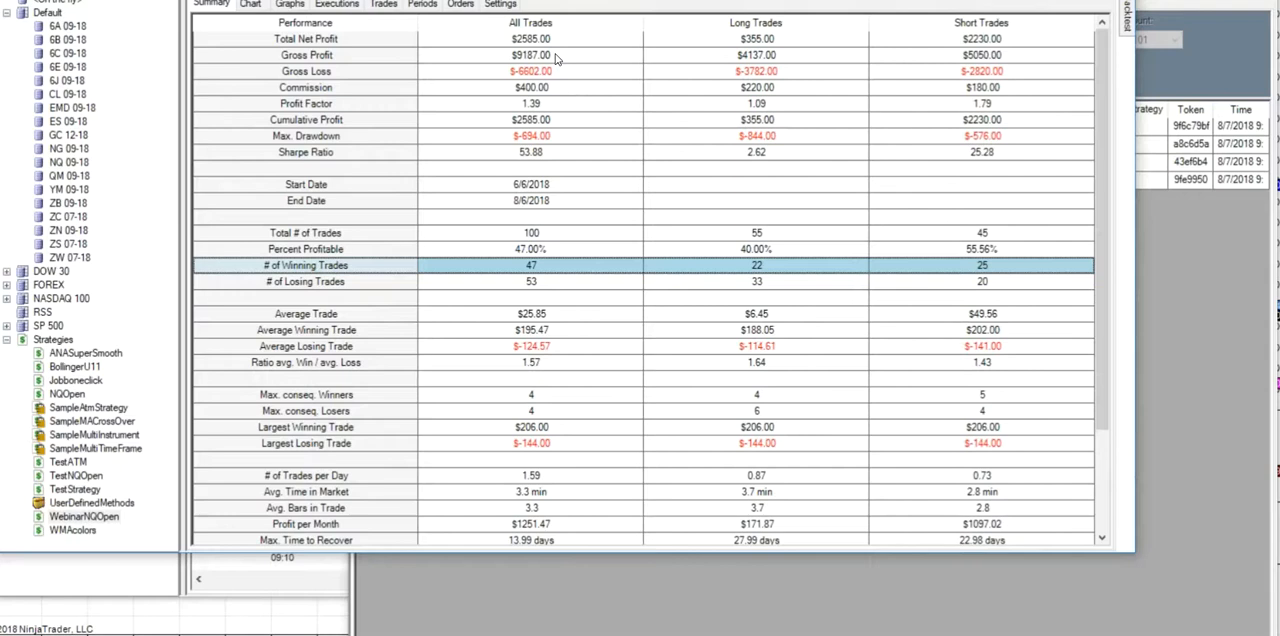
pyautogui.click(1186, 266)
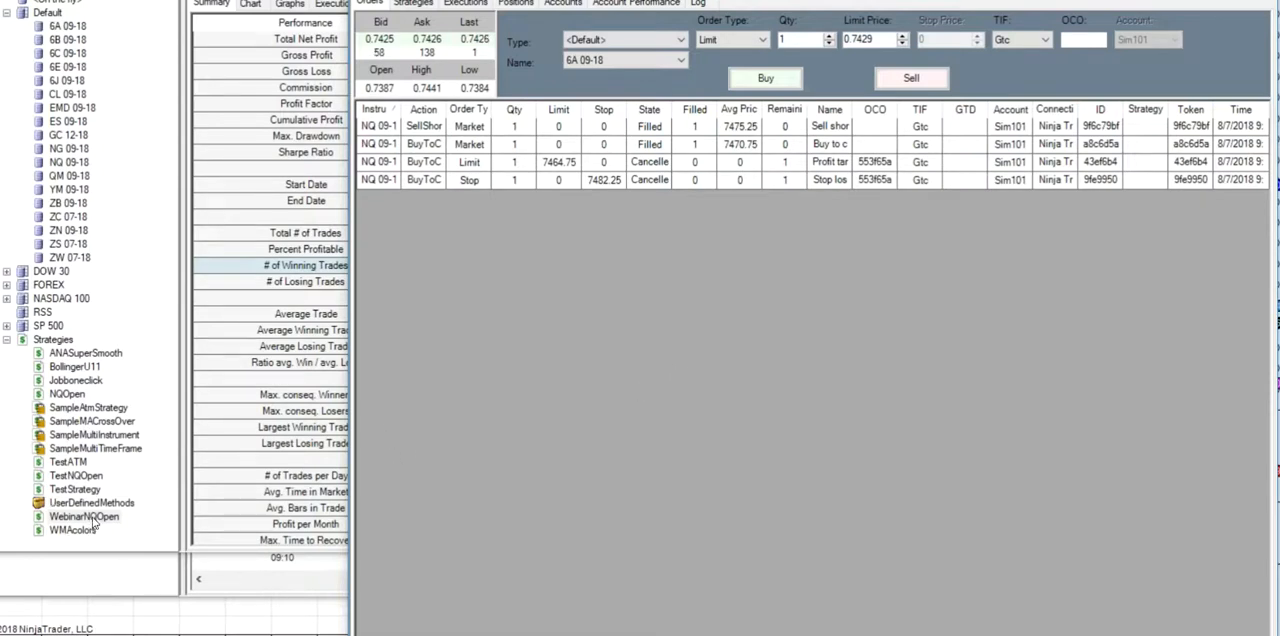
# - Open WebinarNQOpen for editing and start a new Set 1 condition with Close and the > operator
pyautogui.doubleClick(90, 517)
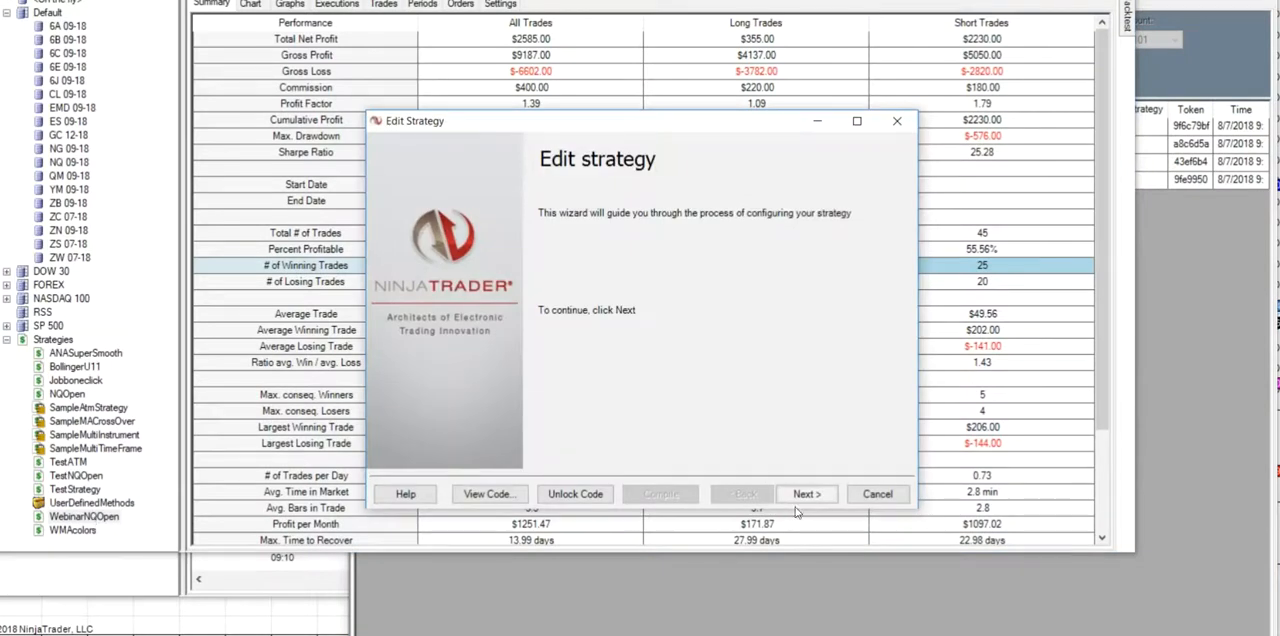
pyautogui.click(805, 494)
pyautogui.click(804, 495)
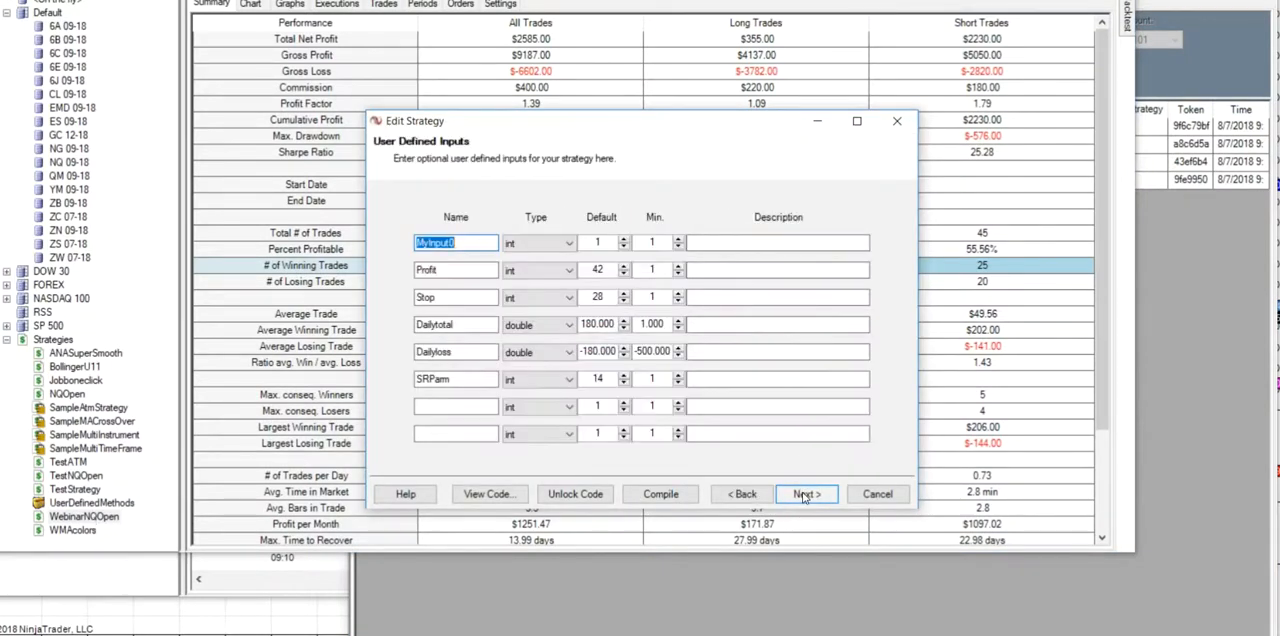
pyautogui.click(805, 494)
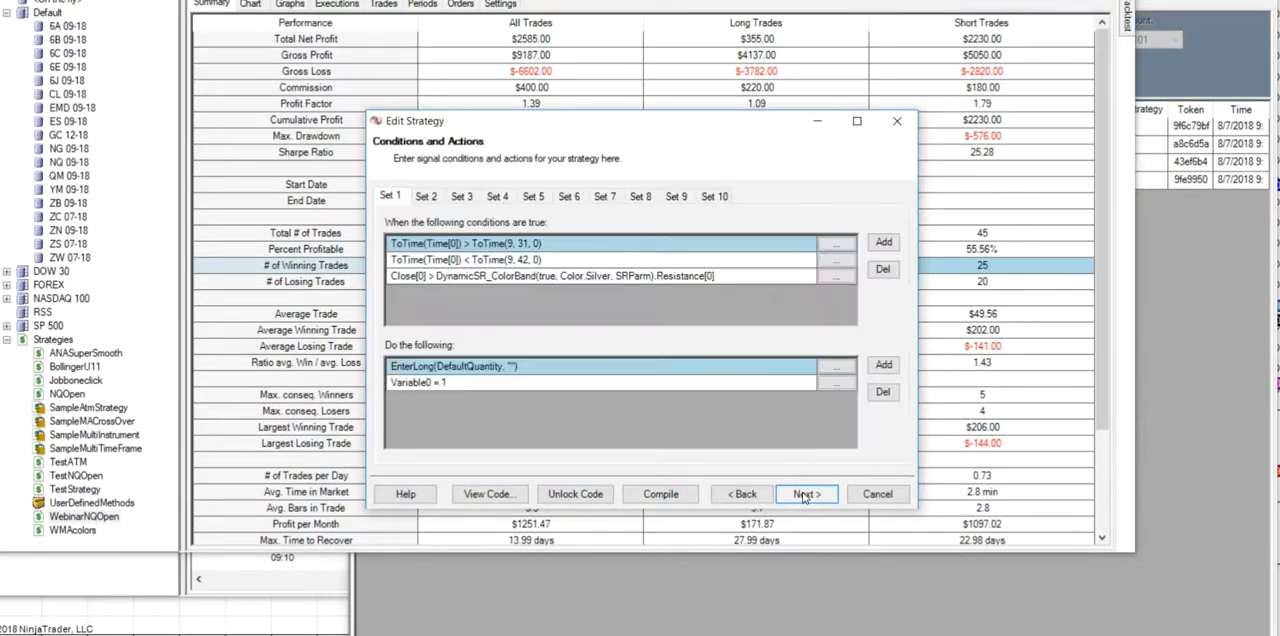
pyautogui.click(884, 244)
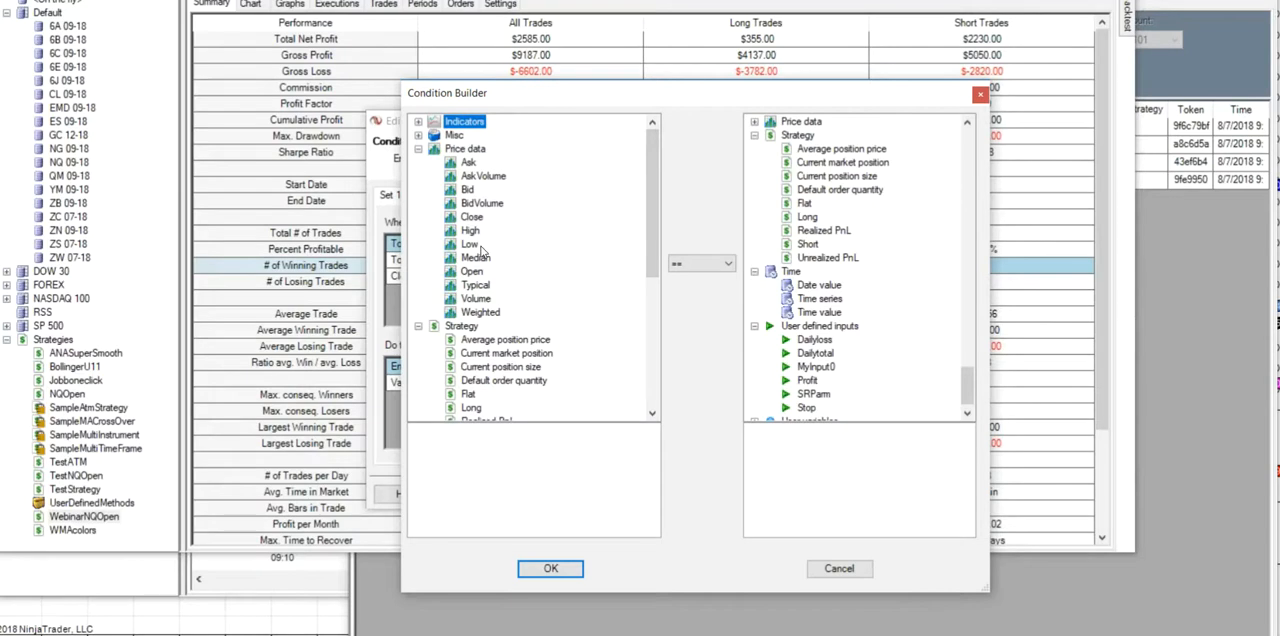
pyautogui.click(474, 218)
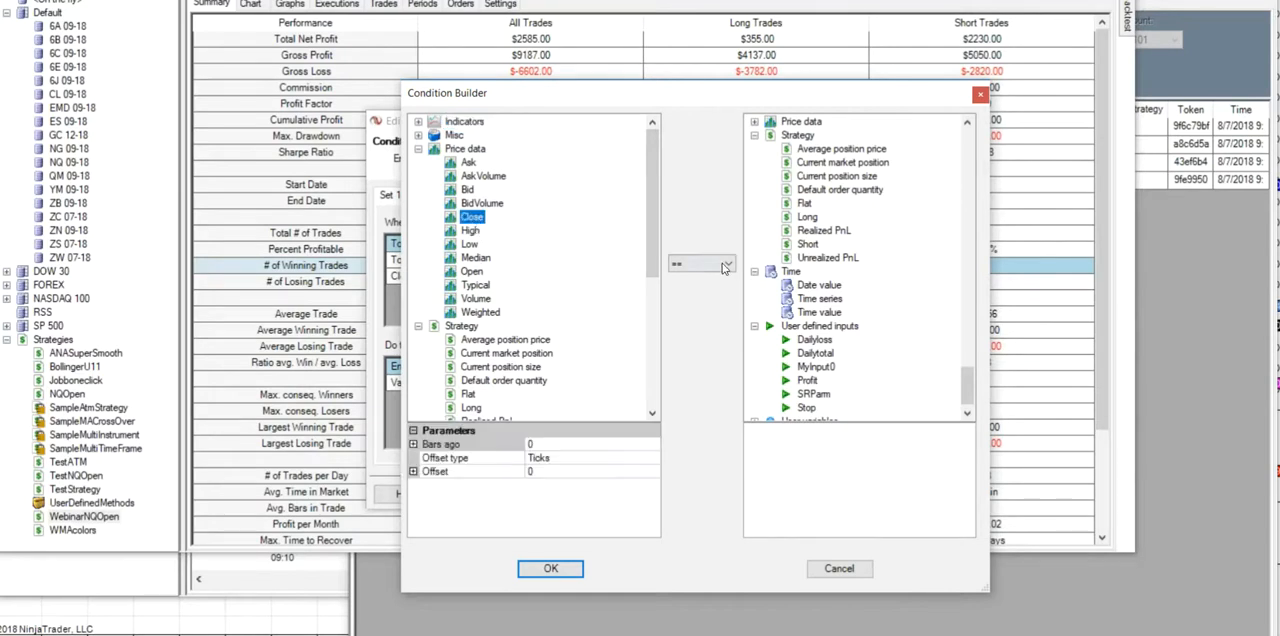
pyautogui.click(729, 264)
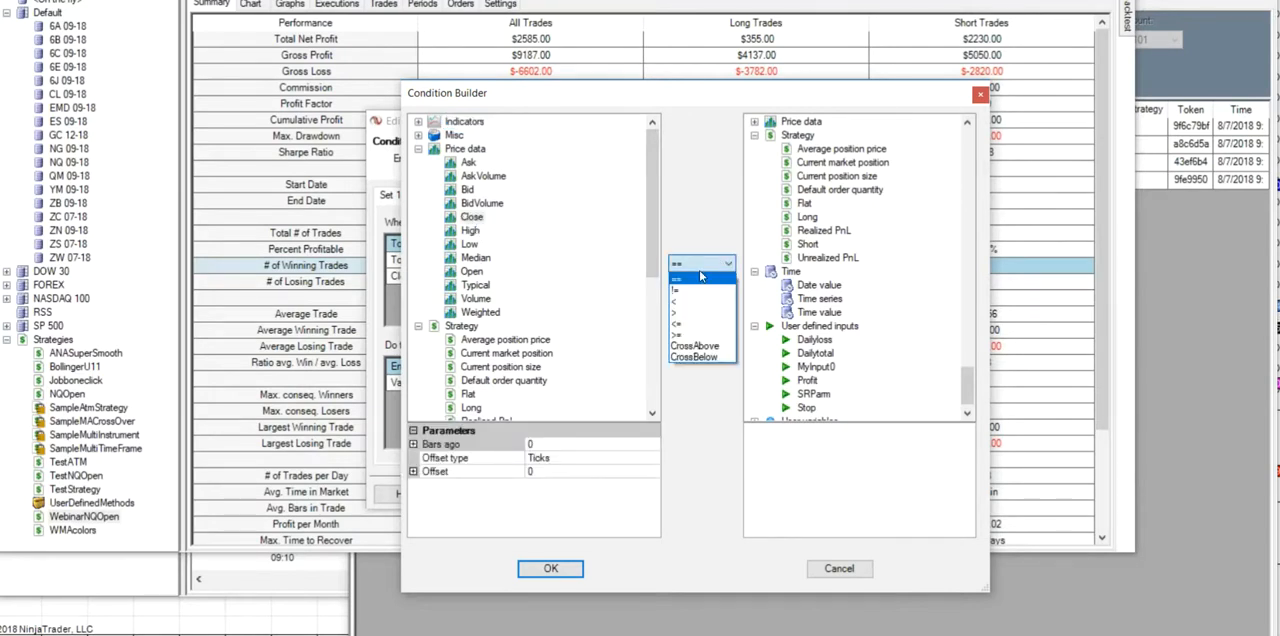
pyautogui.click(678, 318)
# - Compare Close with the EMA indicator in the new condition and set the EMA period to 50
pyautogui.moveTo(970, 385); pyautogui.dragTo(940, 152)
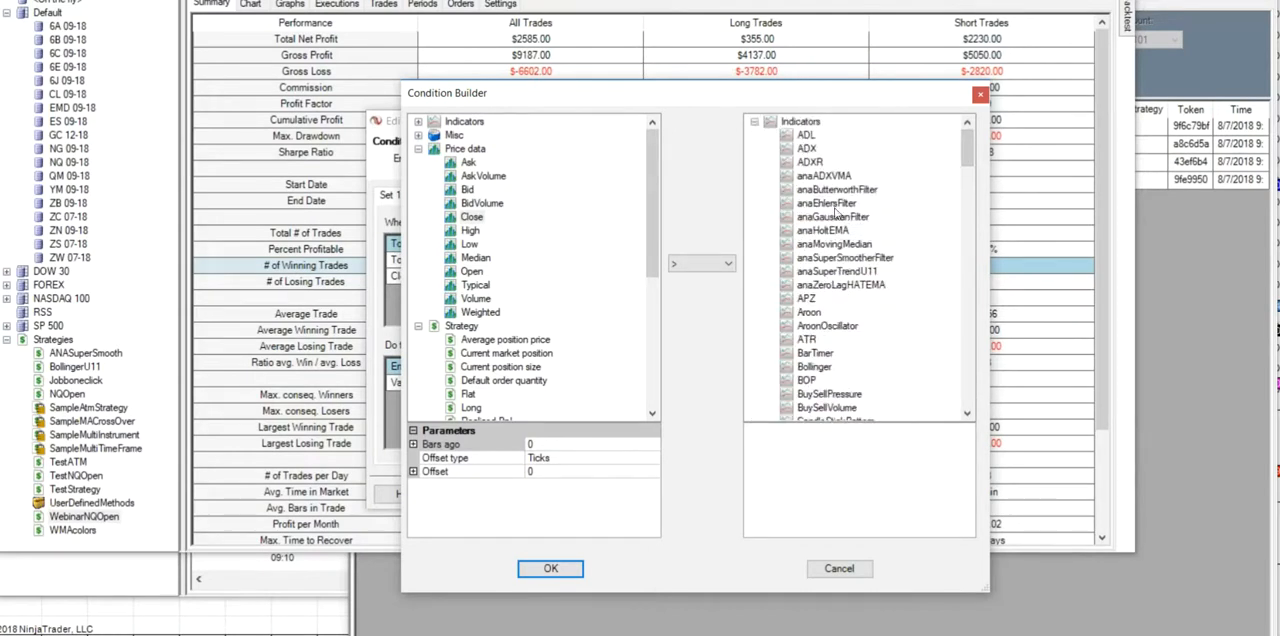
pyautogui.scroll(-5, 866, 257)
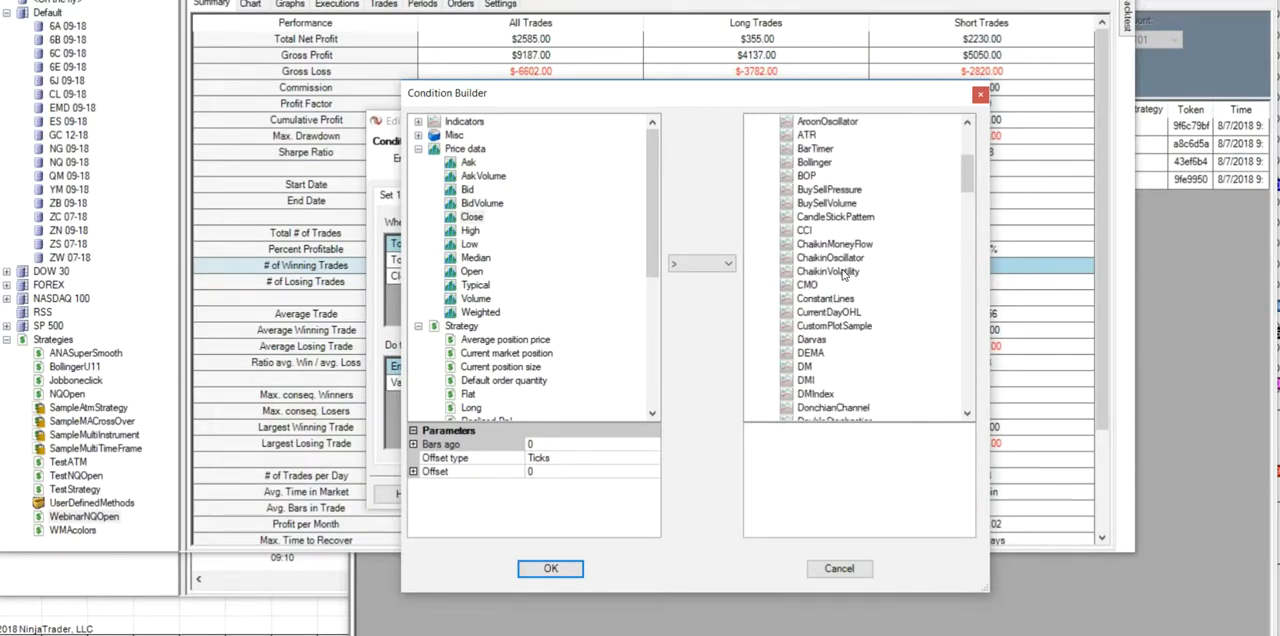
pyautogui.scroll(-2, 834, 268)
pyautogui.scroll(1, 832, 271)
pyautogui.scroll(-3, 835, 273)
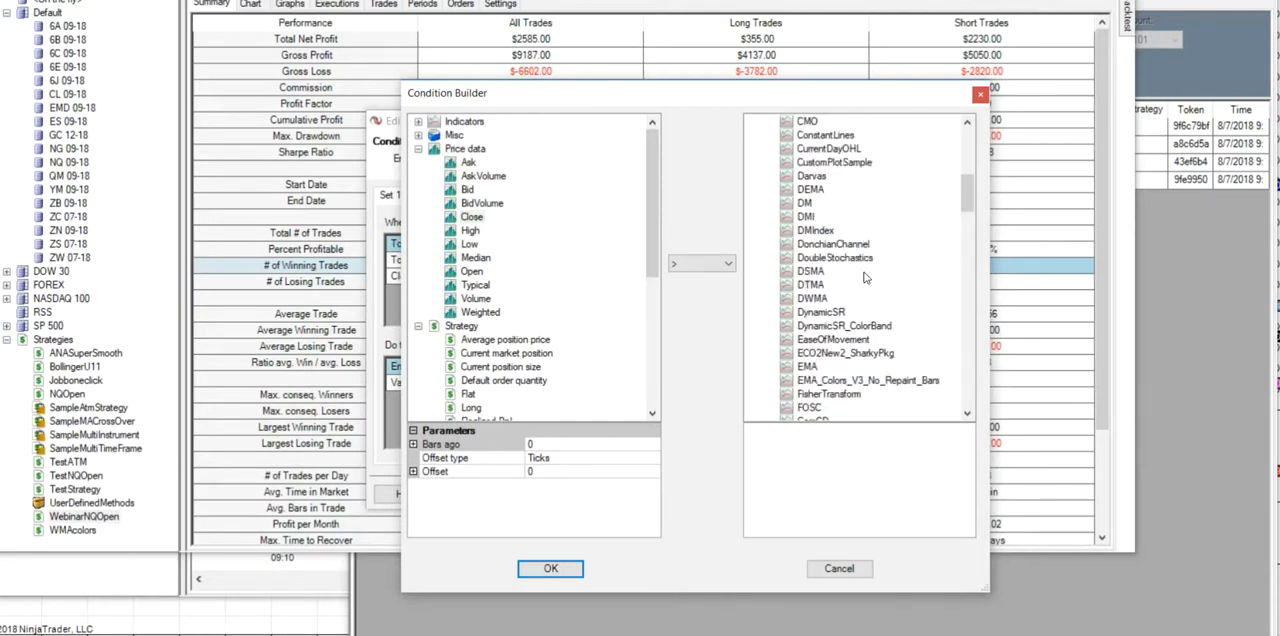
pyautogui.scroll(-2, 825, 276)
pyautogui.click(810, 287)
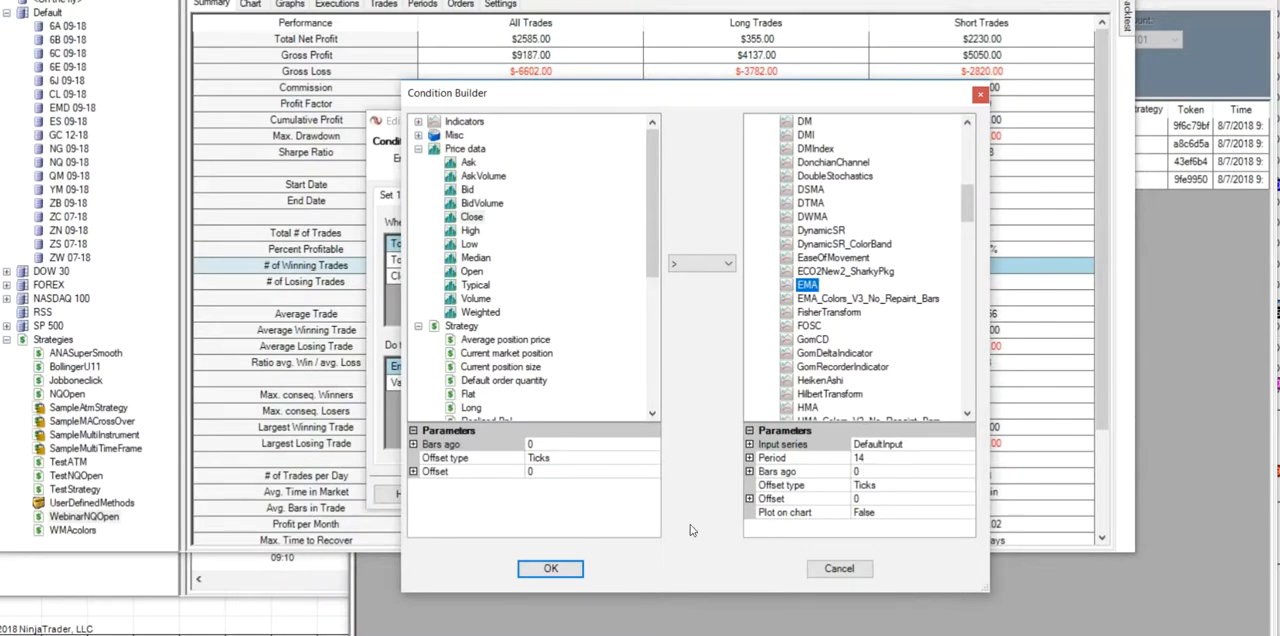
pyautogui.click(870, 462)
pyautogui.write('50')
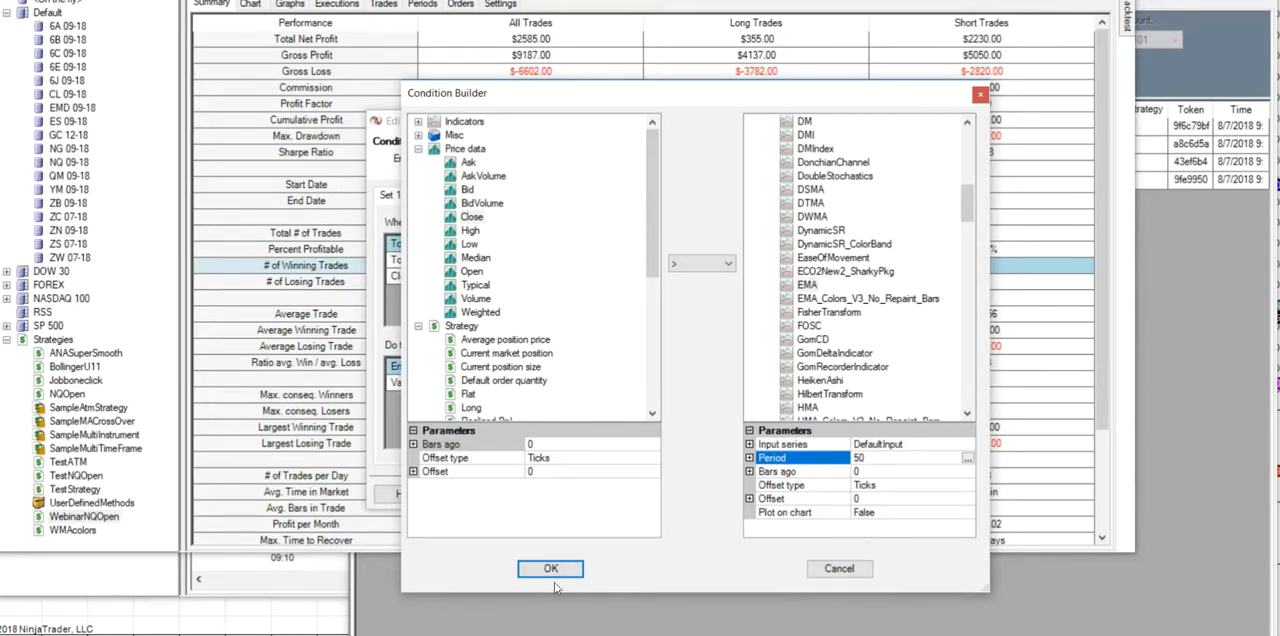
# - Set the EMA's Plot on chart option to True and add the condition to Set 1
pyautogui.click(970, 513)
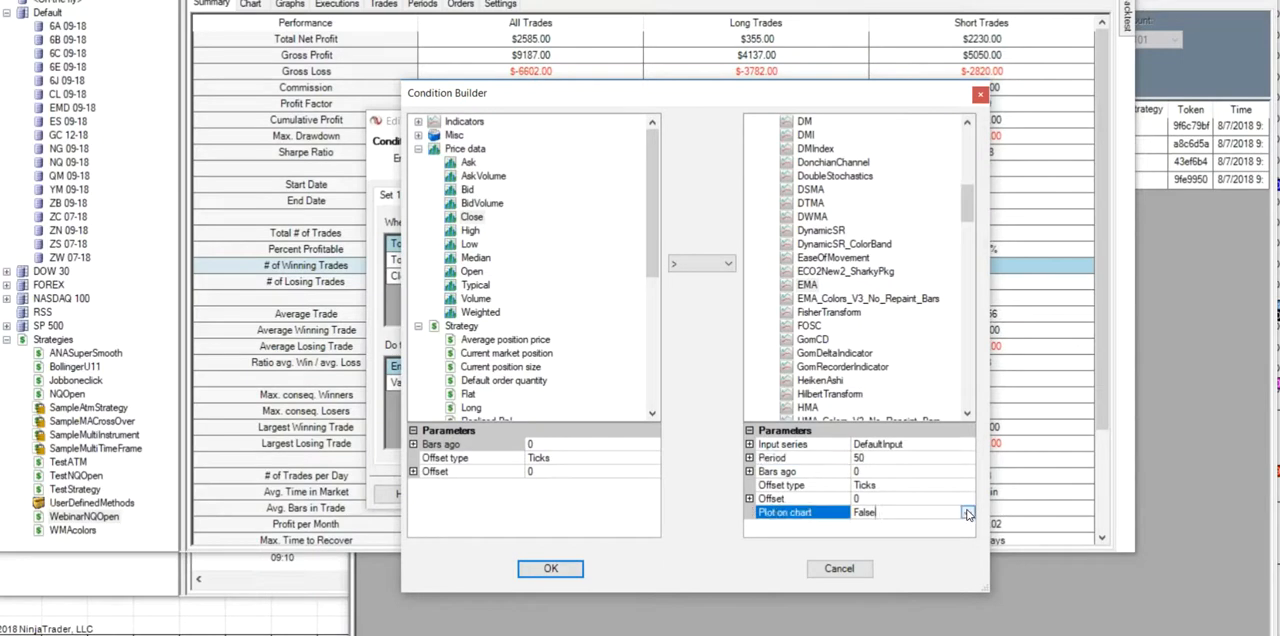
pyautogui.click(967, 512)
pyautogui.click(875, 538)
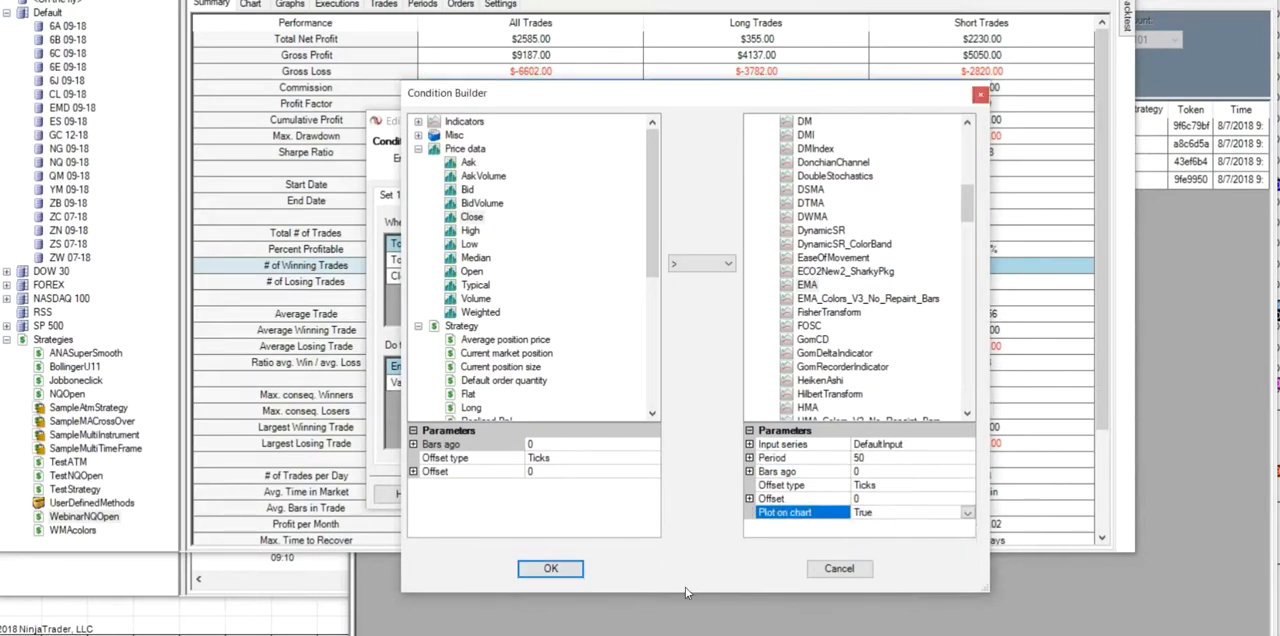
pyautogui.click(550, 568)
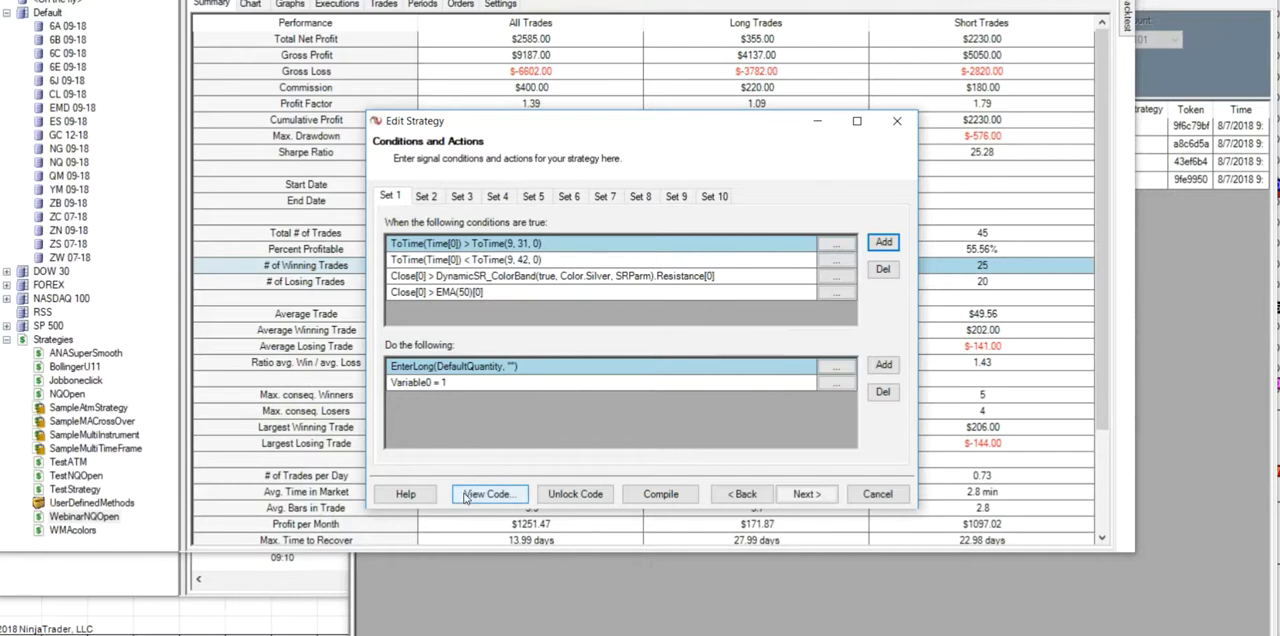
# - Add a user defined int input named EMAParm with a default of 50
pyautogui.click(743, 495)
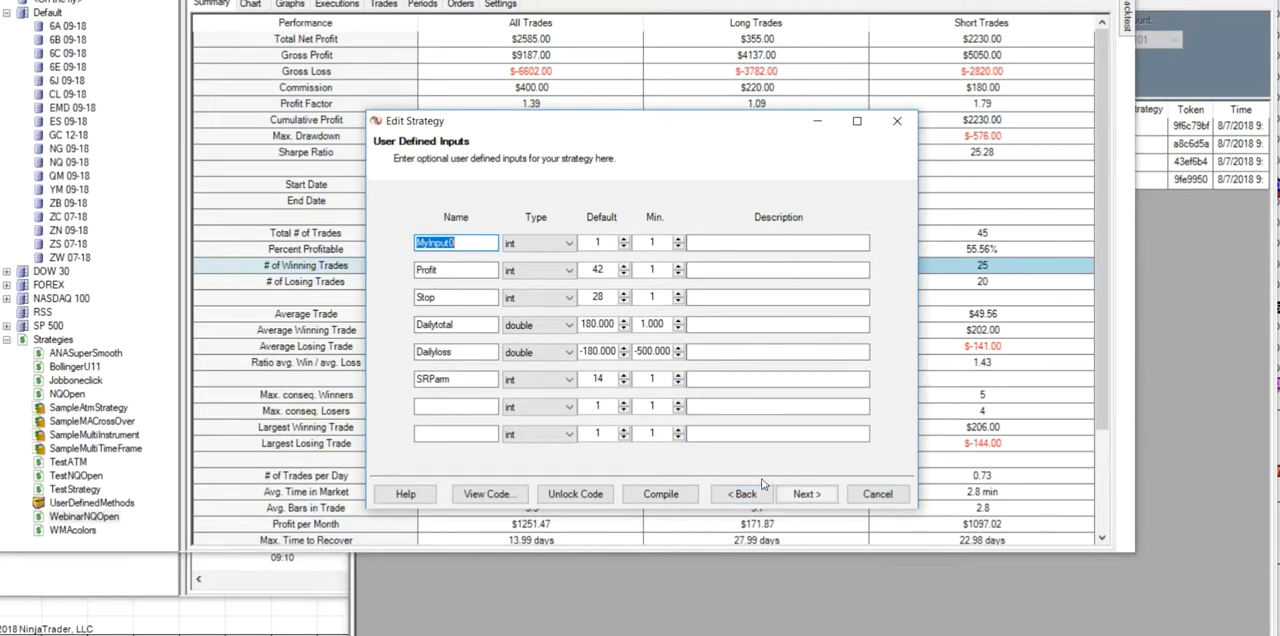
pyautogui.click(434, 406)
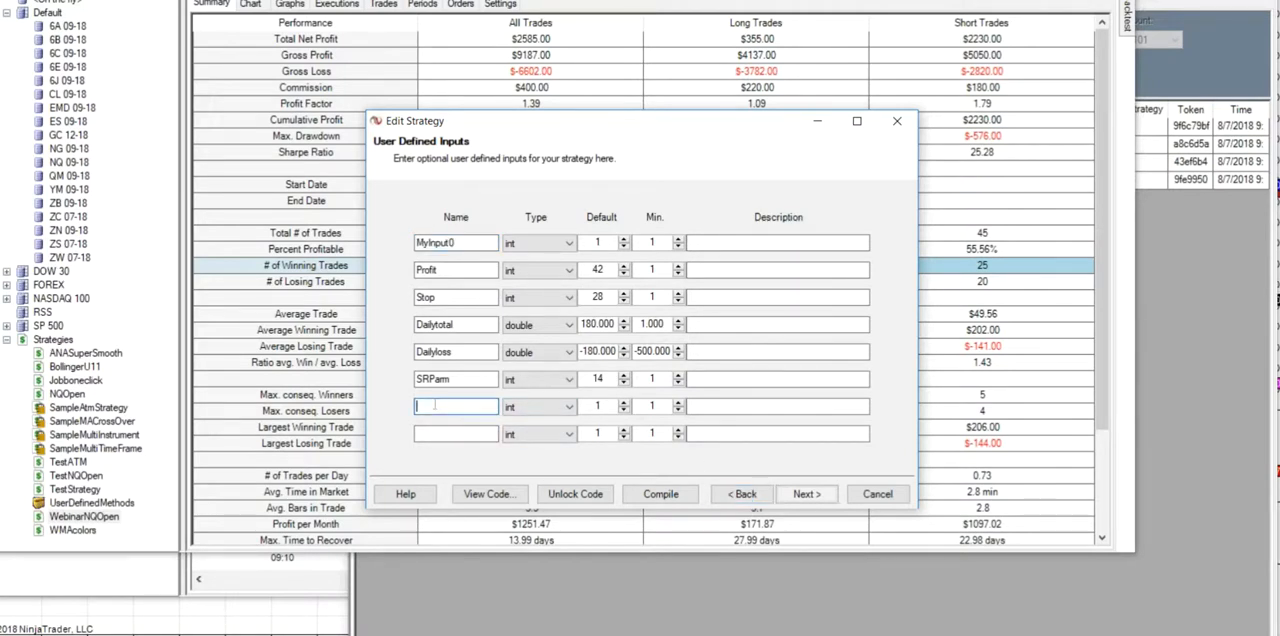
pyautogui.write('EMAParm')
pyautogui.doubleClick(597, 405)
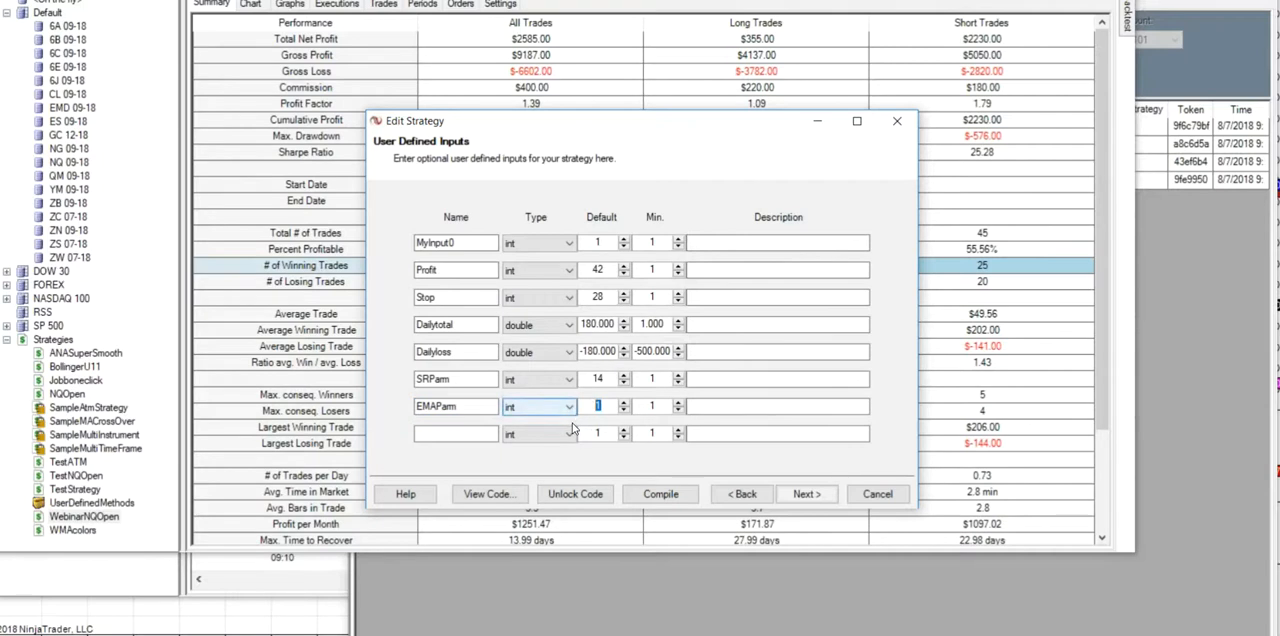
pyautogui.write('50')
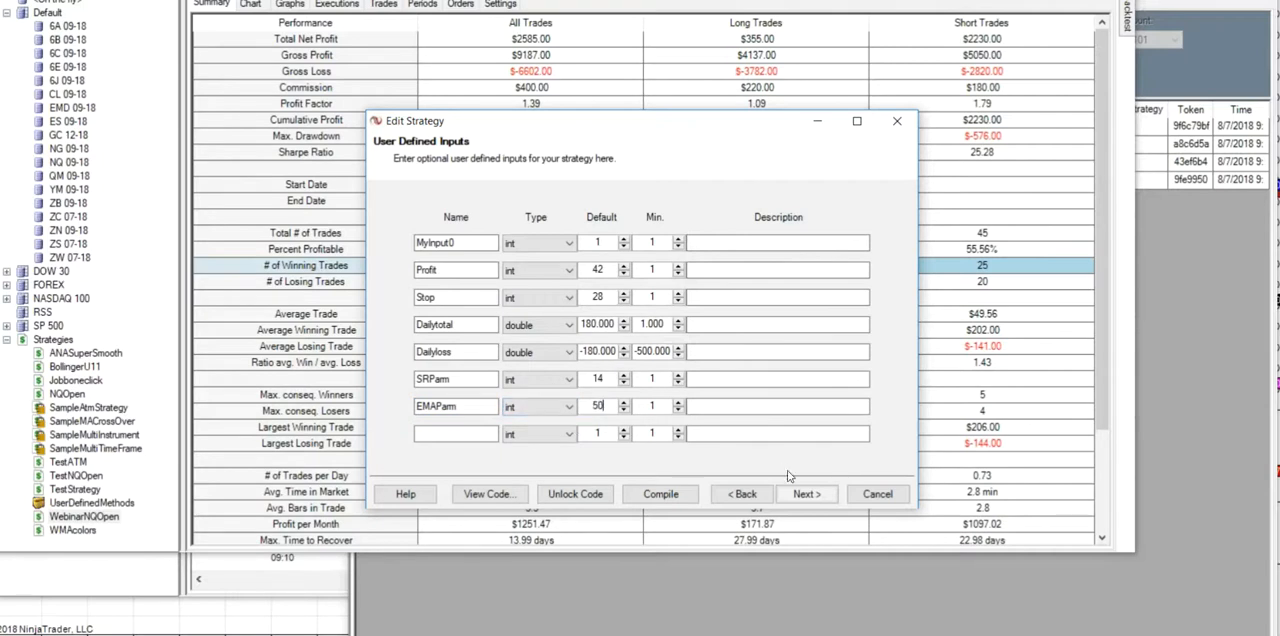
# - Link the EMA period in the Close > EMA condition of Set 1 to the EMAParm input
pyautogui.click(809, 497)
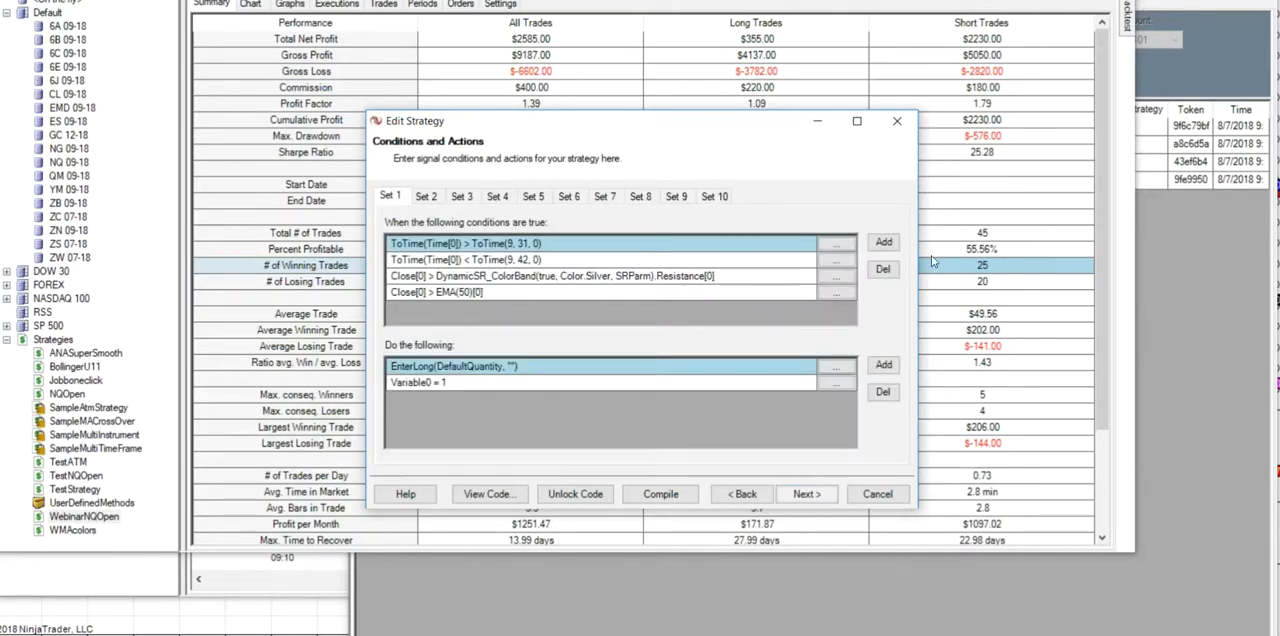
pyautogui.click(855, 298)
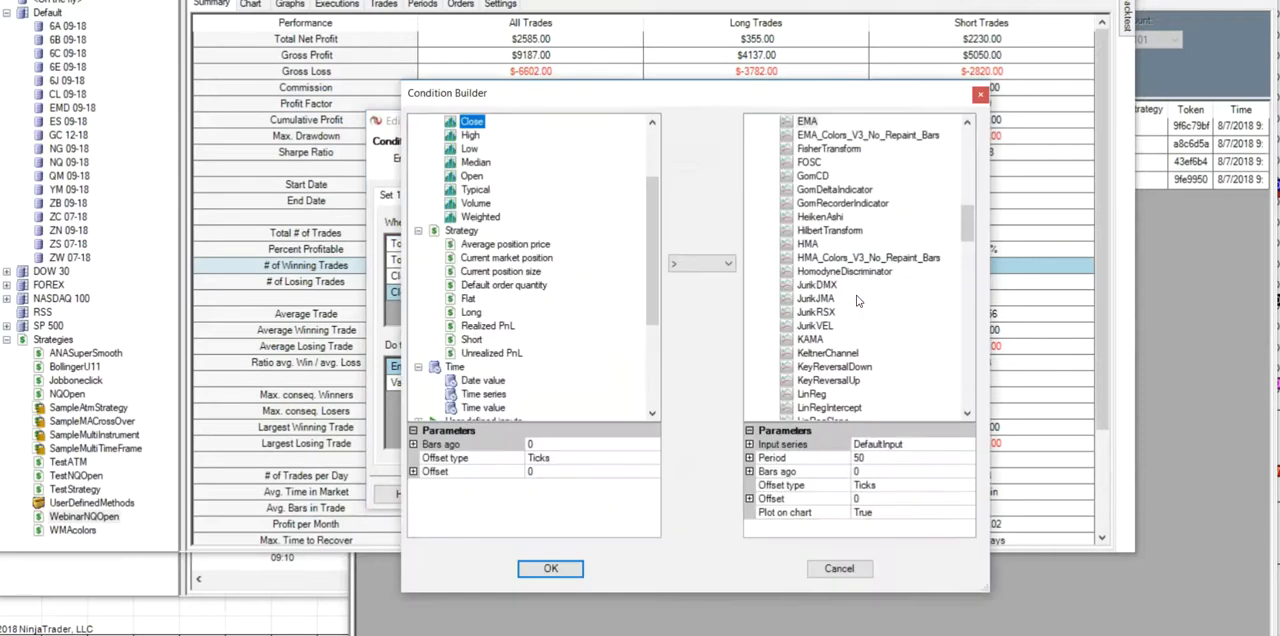
pyautogui.click(968, 461)
pyautogui.click(968, 461)
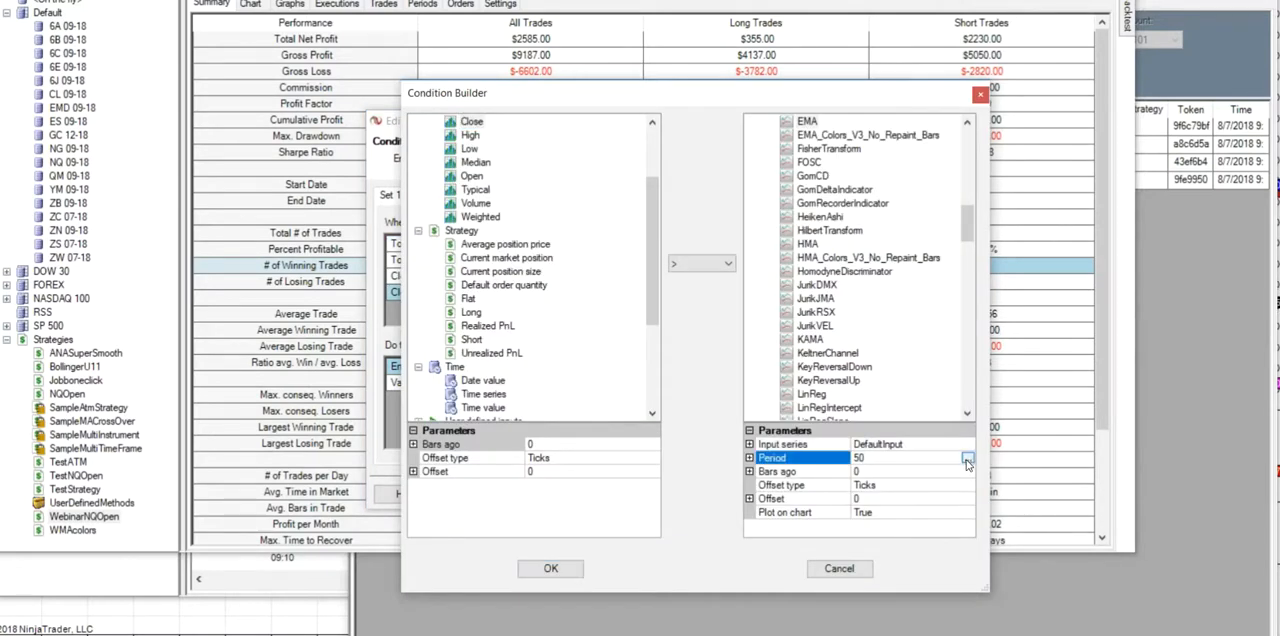
pyautogui.click(660, 276)
pyautogui.click(647, 499)
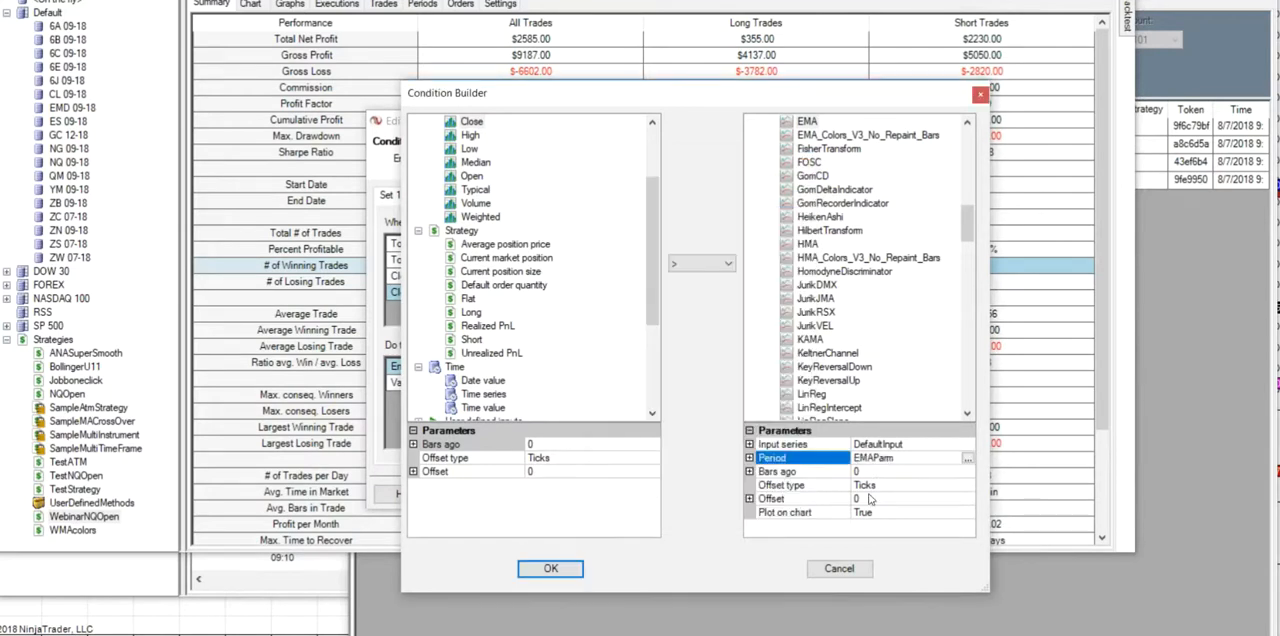
pyautogui.click(551, 569)
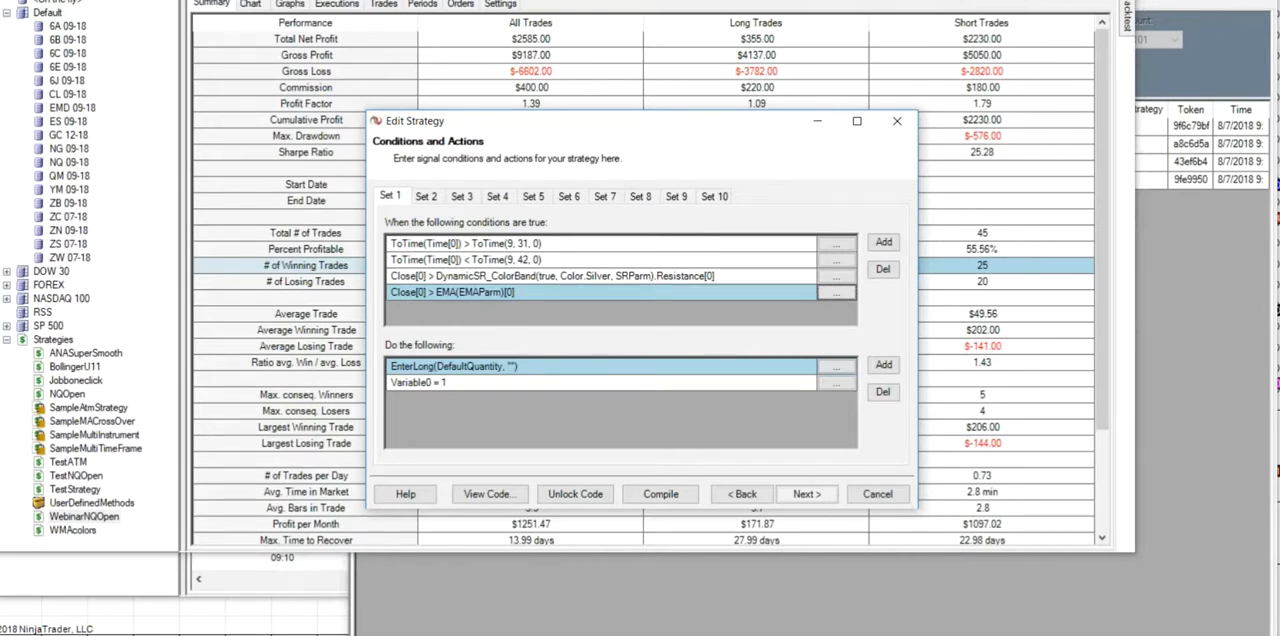
# - Complete the strategy wizard to save the changes to WebinarNQOpen
pyautogui.click(808, 493)
pyautogui.click(810, 493)
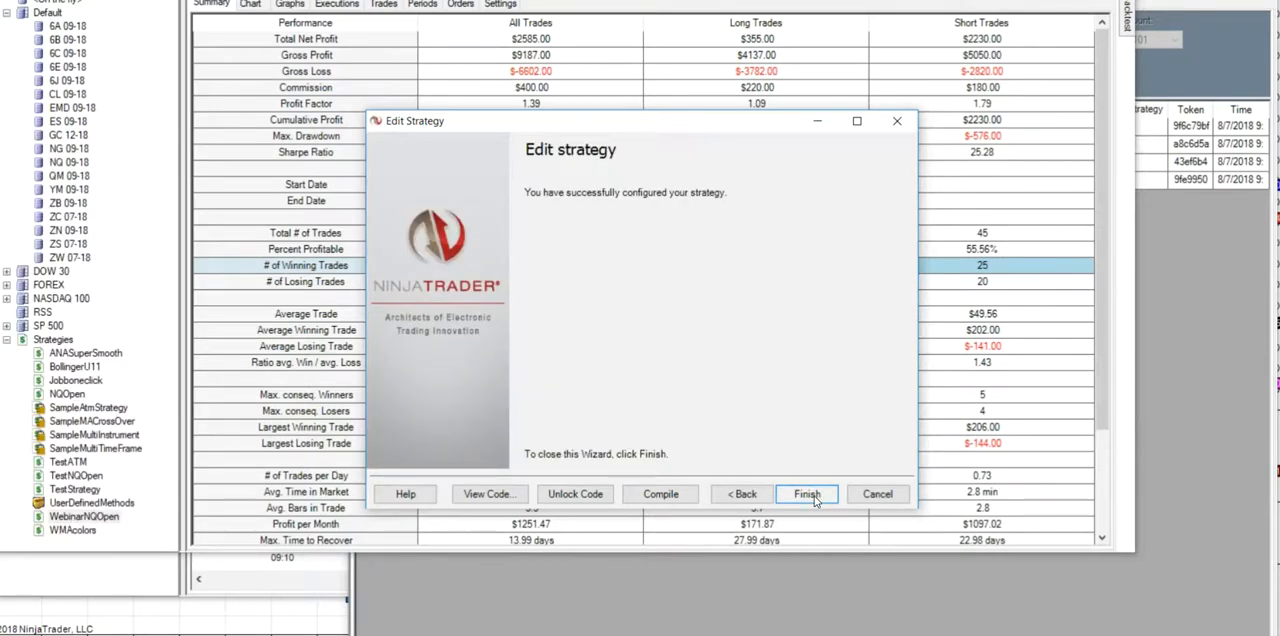
pyautogui.click(807, 494)
# - Set EMAParm to 20 in the WebinarNQOpen backtest settings and run the backtest
pyautogui.click(1127, 30)
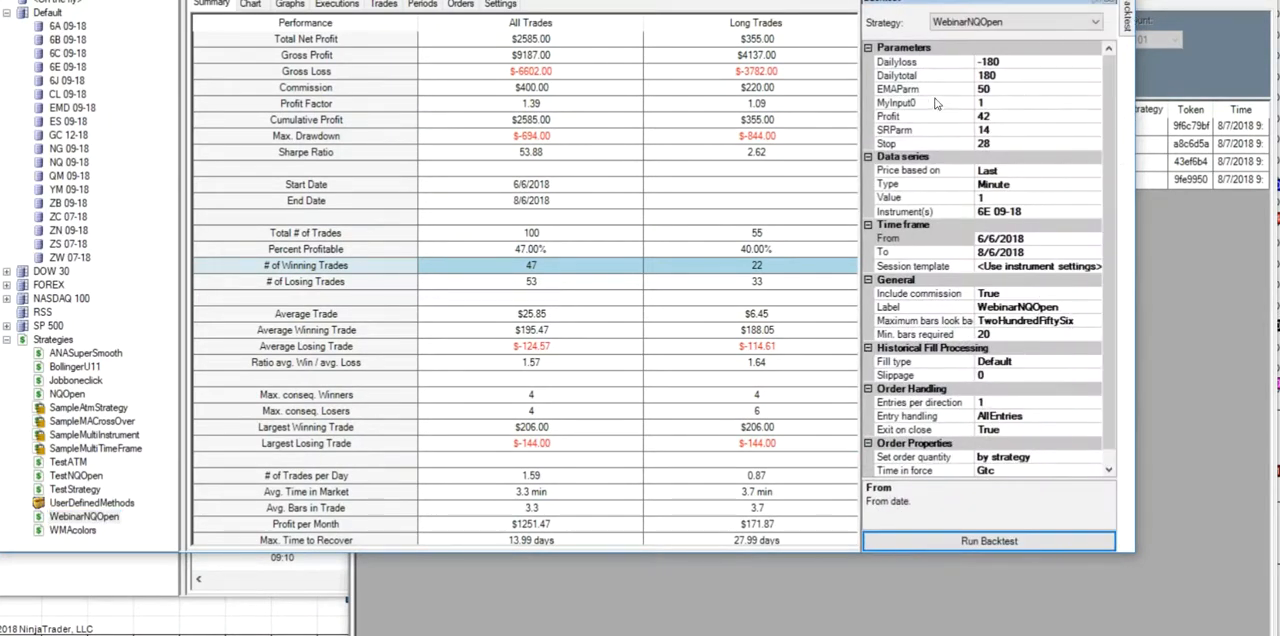
pyautogui.click(992, 89)
pyautogui.write('20')
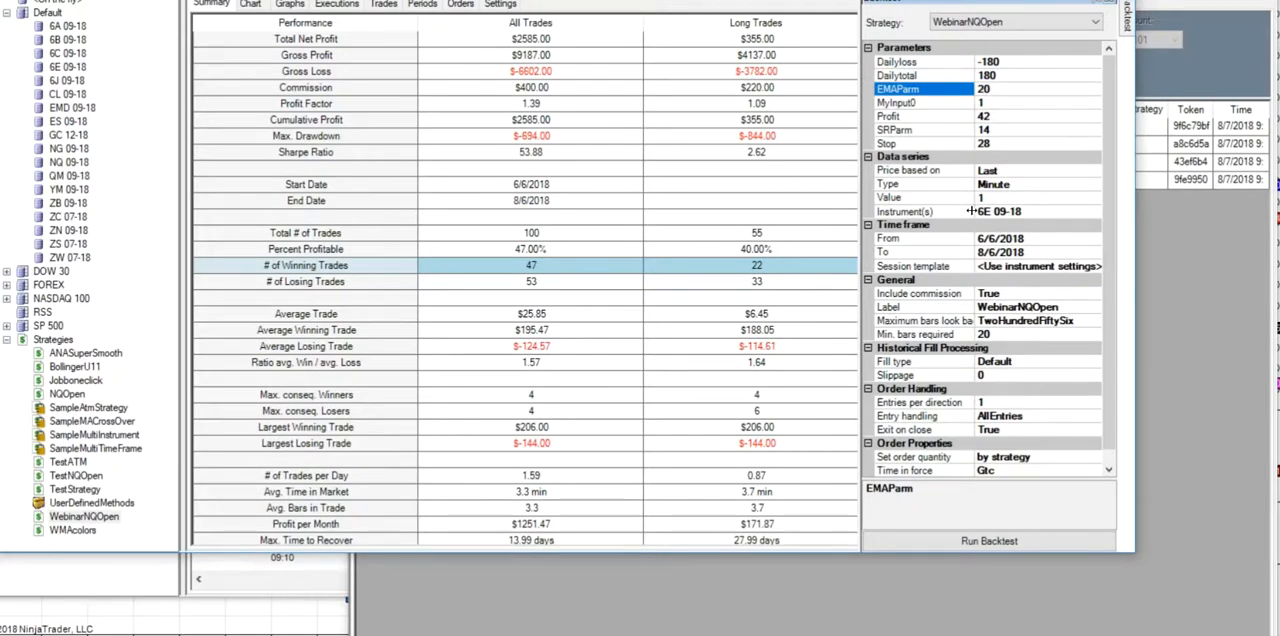
pyautogui.click(983, 538)
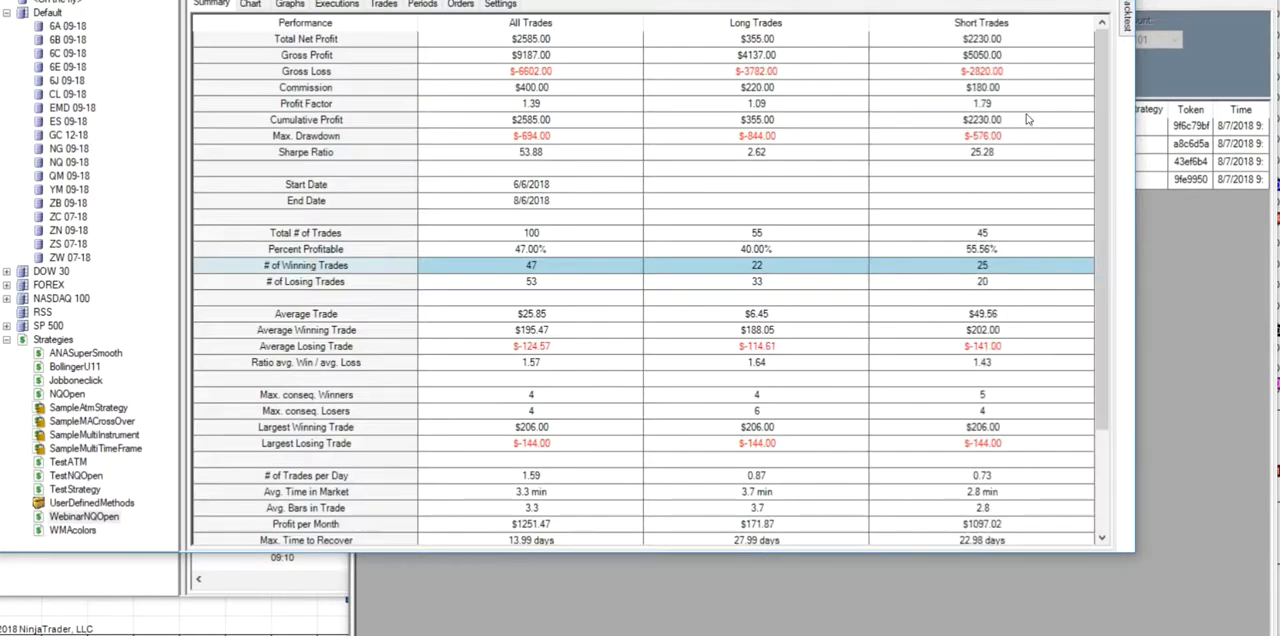
# - Set EMAParm to 50 in the backtest settings and run the backtest again
pyautogui.moveTo(1127, 30)
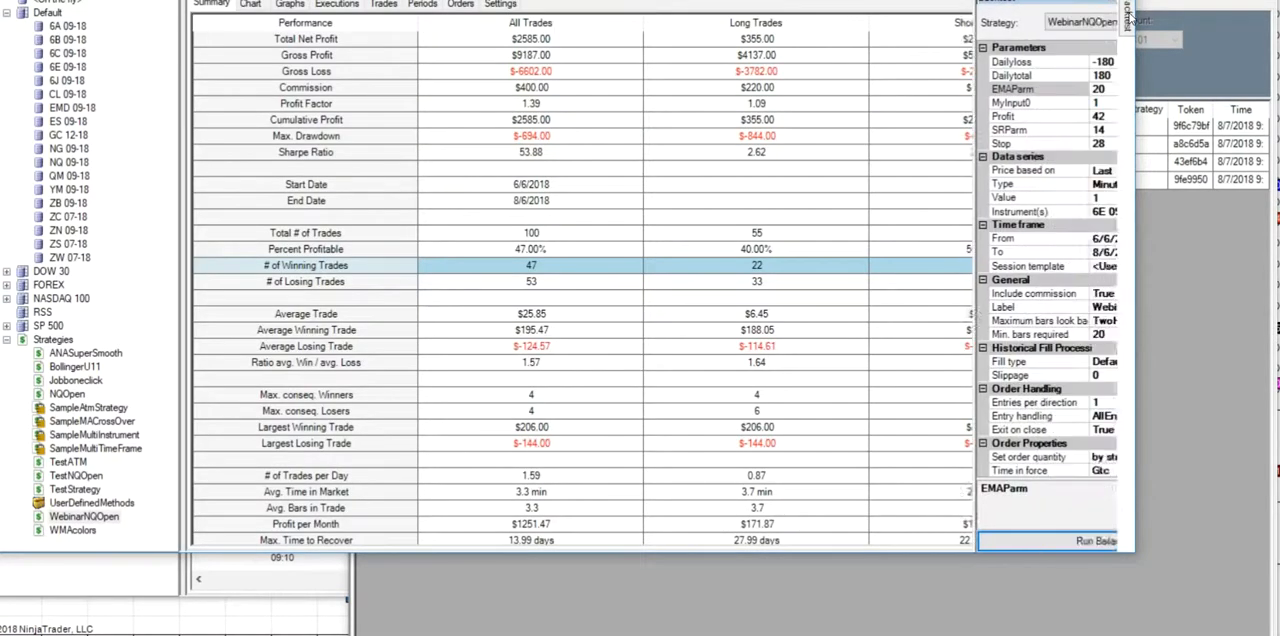
pyautogui.click(999, 90)
pyautogui.write('50')
pyautogui.click(1004, 540)
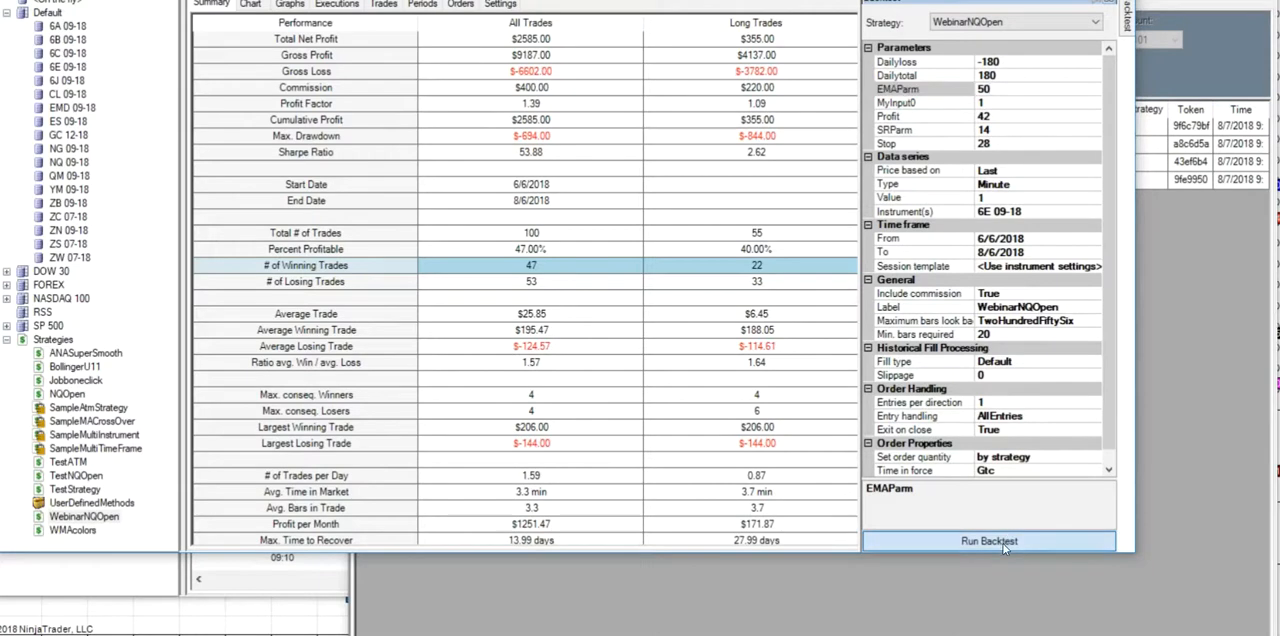
# - Examine earlier bars on the NQ 09-18 price chart and switch the chart to QM 09-18
pyautogui.moveTo(1127, 28)
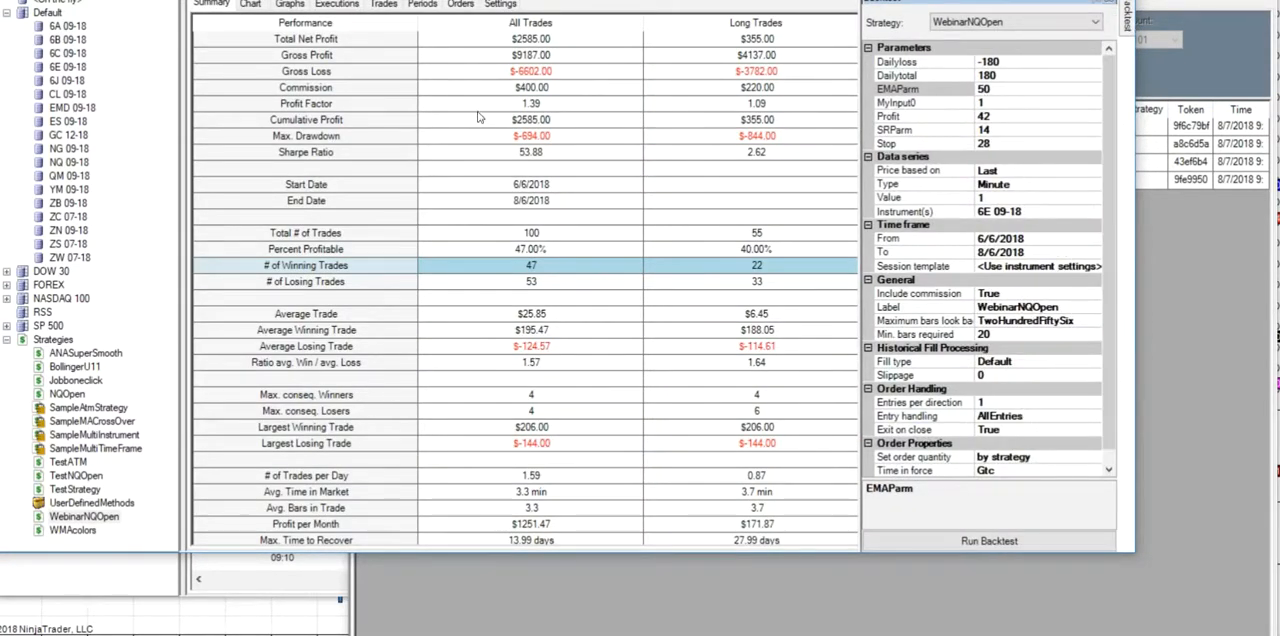
pyautogui.click(250, 4)
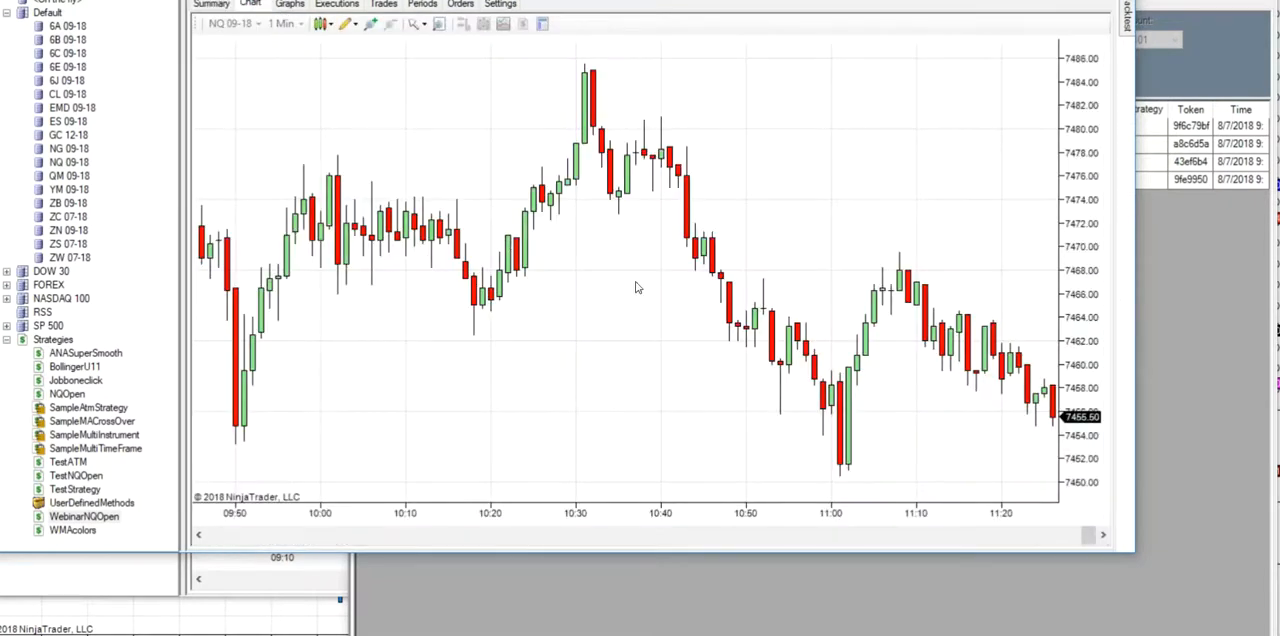
pyautogui.scroll(10, 587, 300)
pyautogui.scroll(-6, 561, 310)
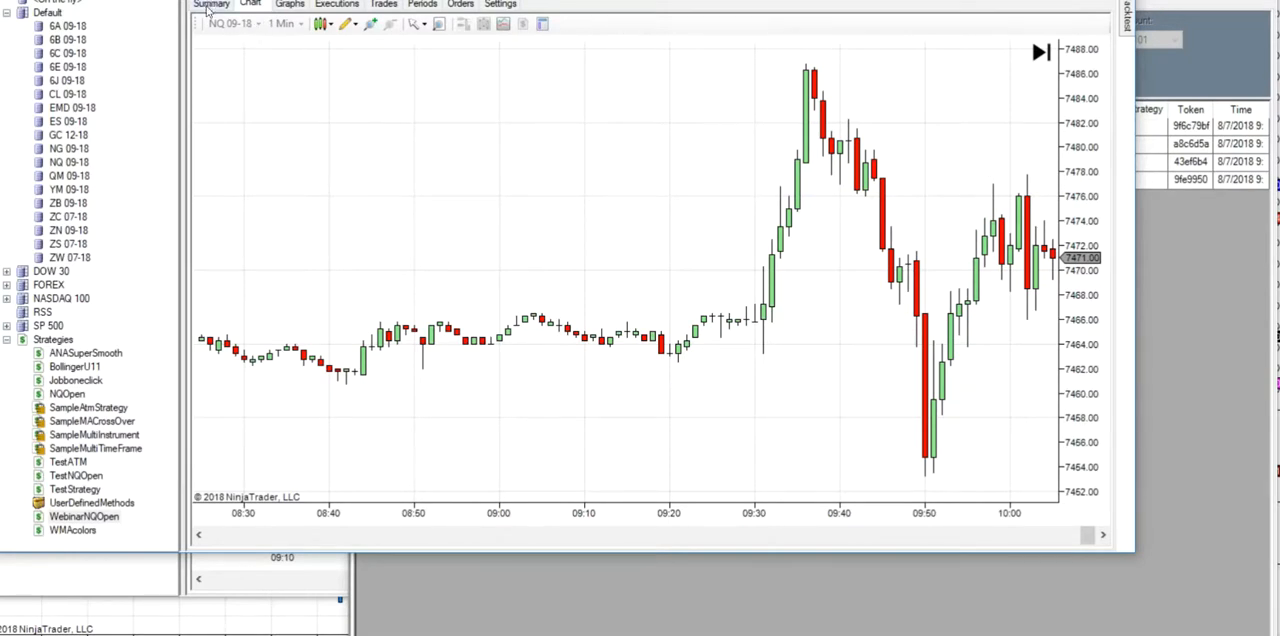
pyautogui.click(64, 177)
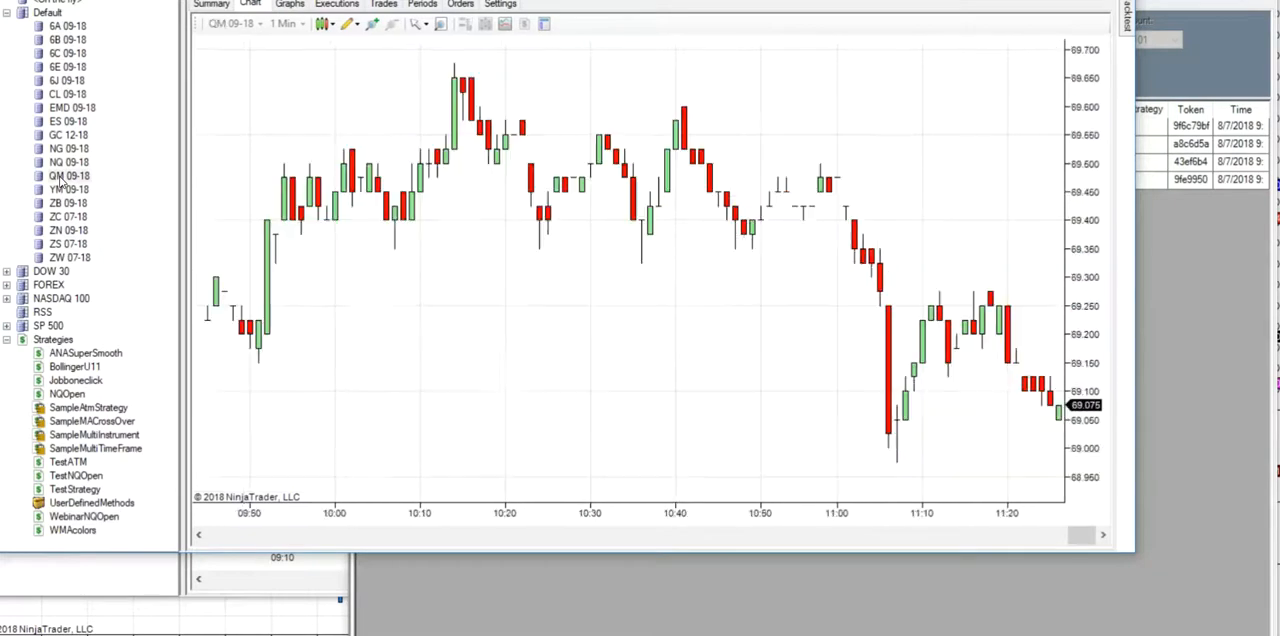
# - Review the WebinarNQOpen backtest settings for NQ 09-18, including the start date of the time frame
pyautogui.rightClick(63, 167)
pyautogui.click(105, 177)
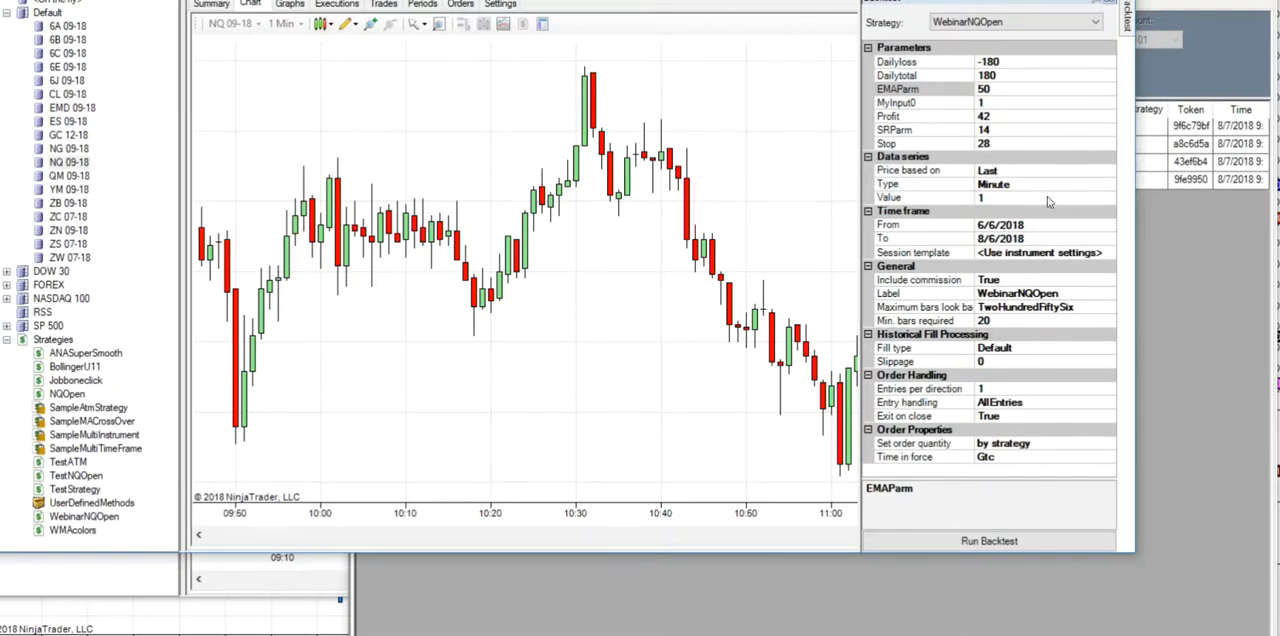
pyautogui.click(1107, 228)
pyautogui.click(1109, 228)
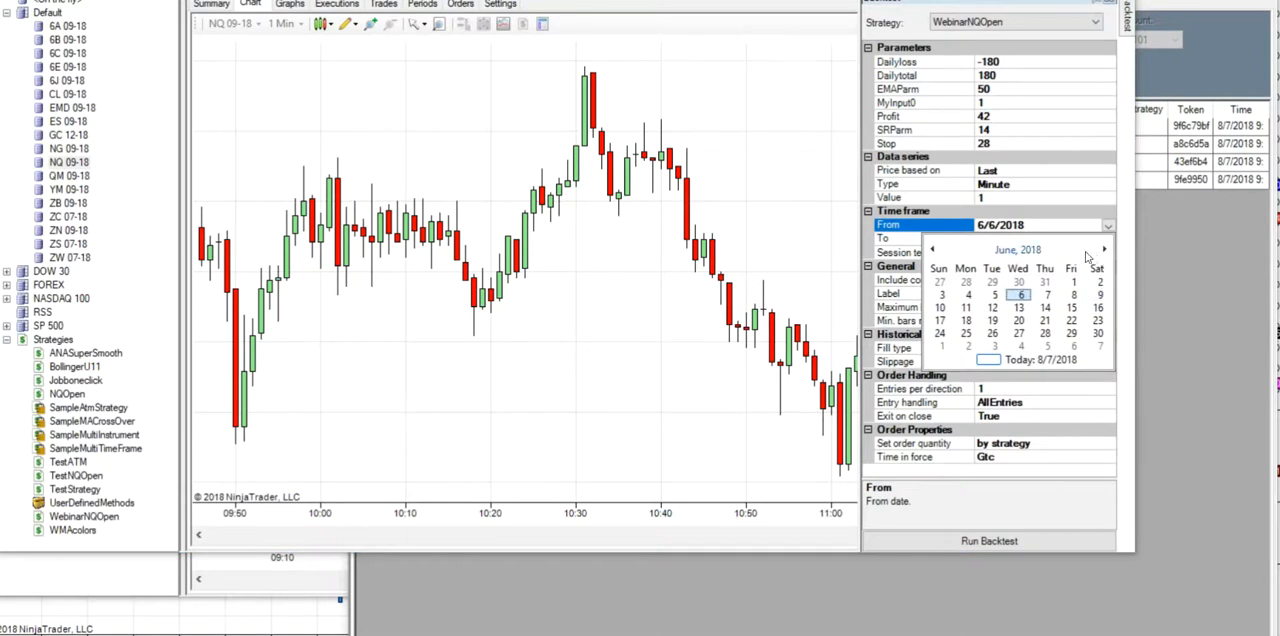
pyautogui.click(1055, 120)
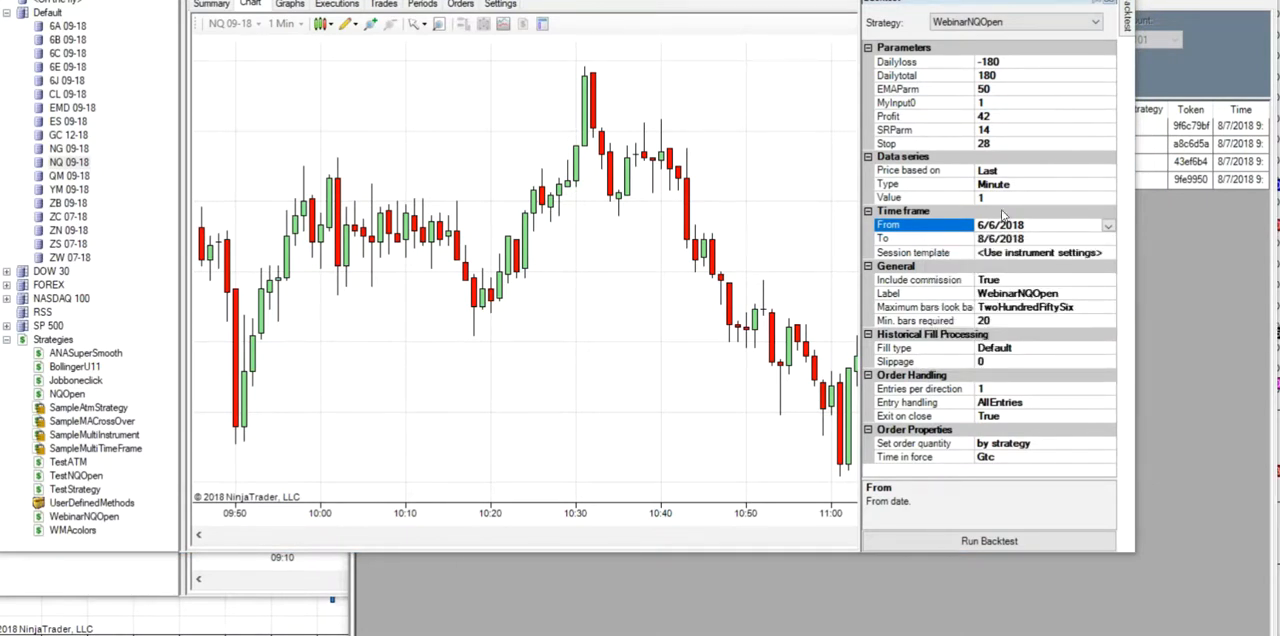
pyautogui.click(612, 304)
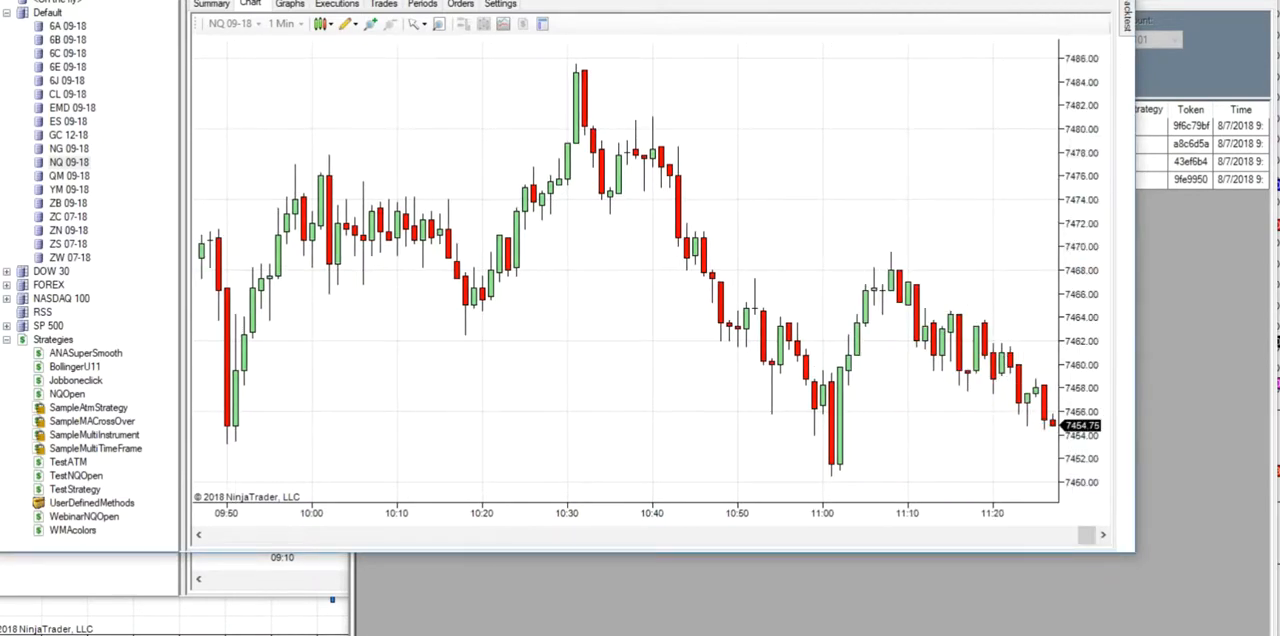
# - Switch to the open strategy editor and compare the conditions and actions in Set 1 and Set 3
pyautogui.moveTo(683, 605)
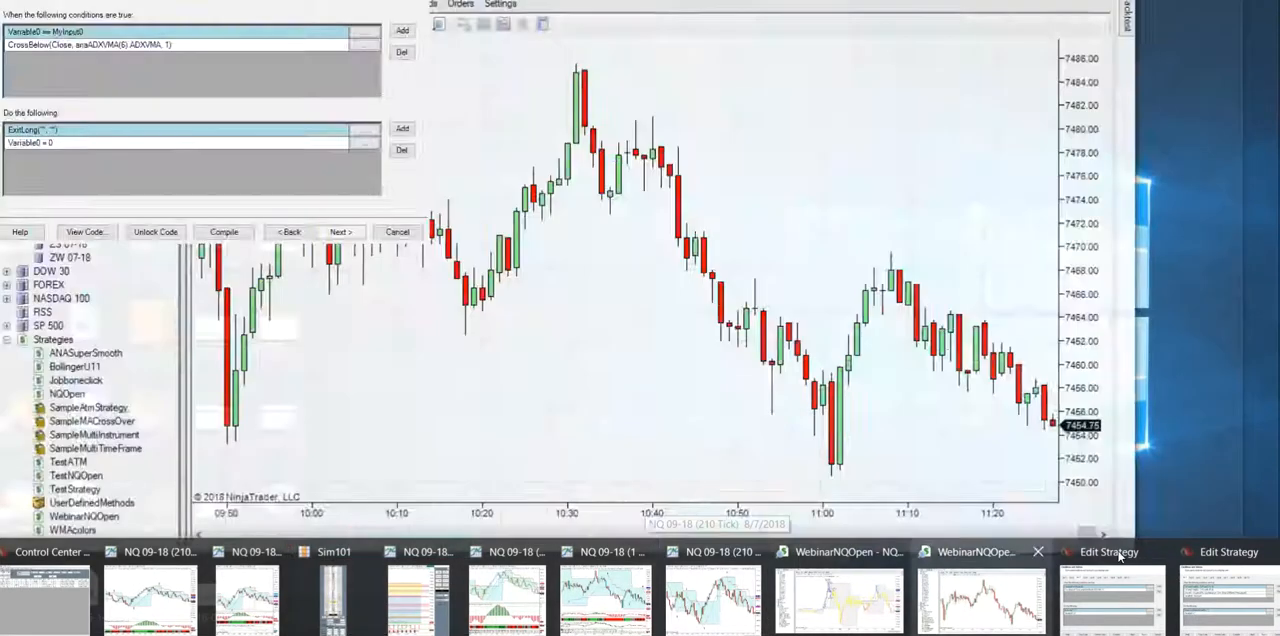
pyautogui.moveTo(1105, 600)
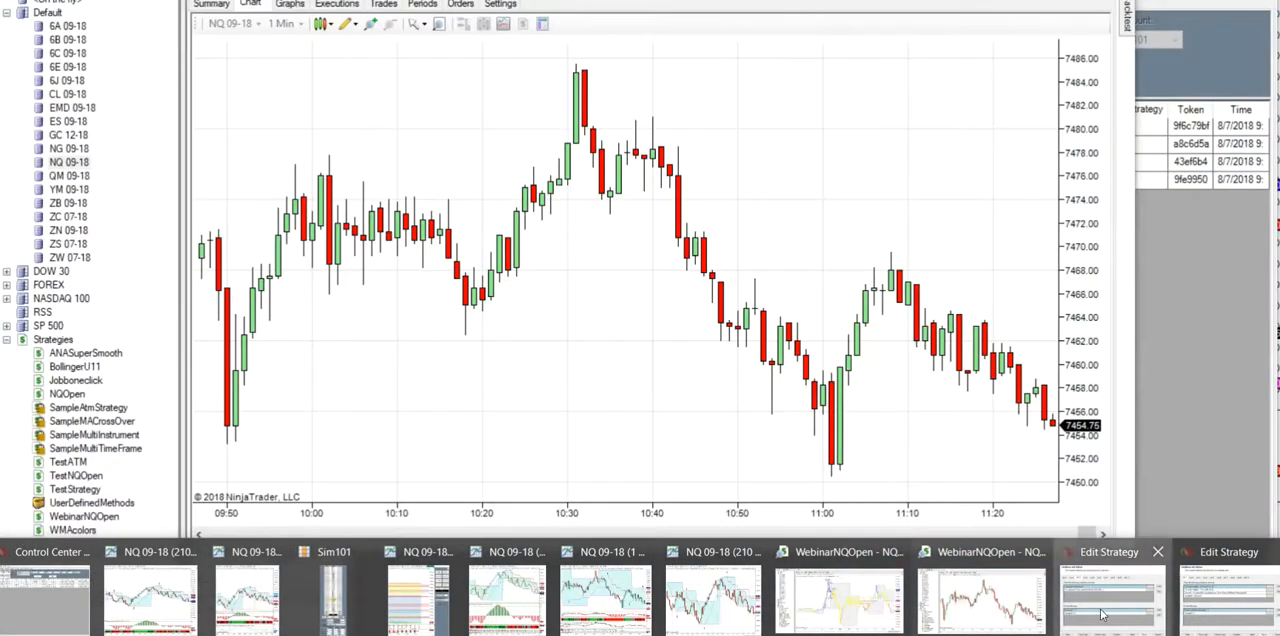
pyautogui.click(1103, 613)
pyautogui.click(389, 197)
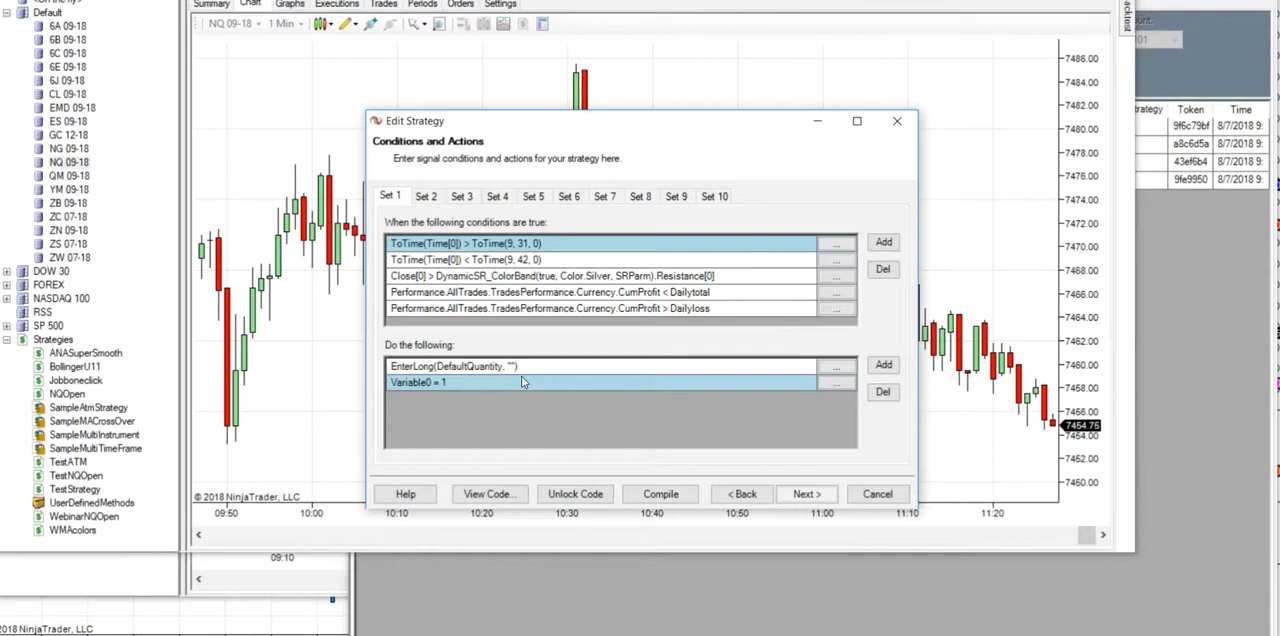
pyautogui.click(477, 198)
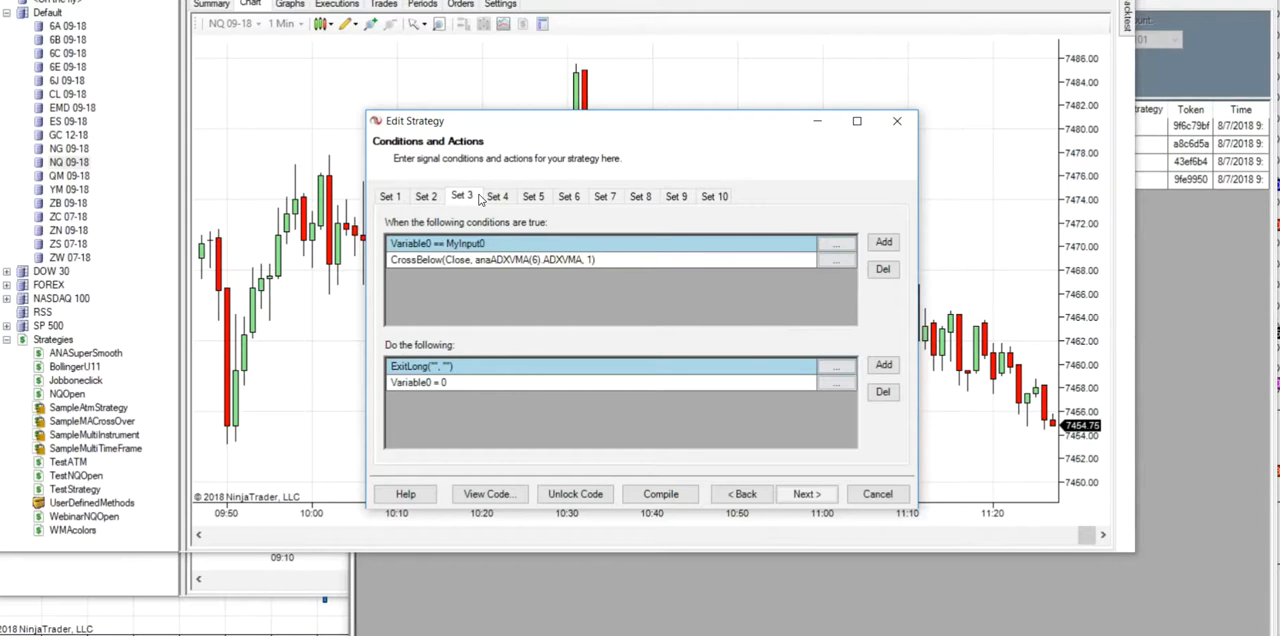
pyautogui.click(401, 205)
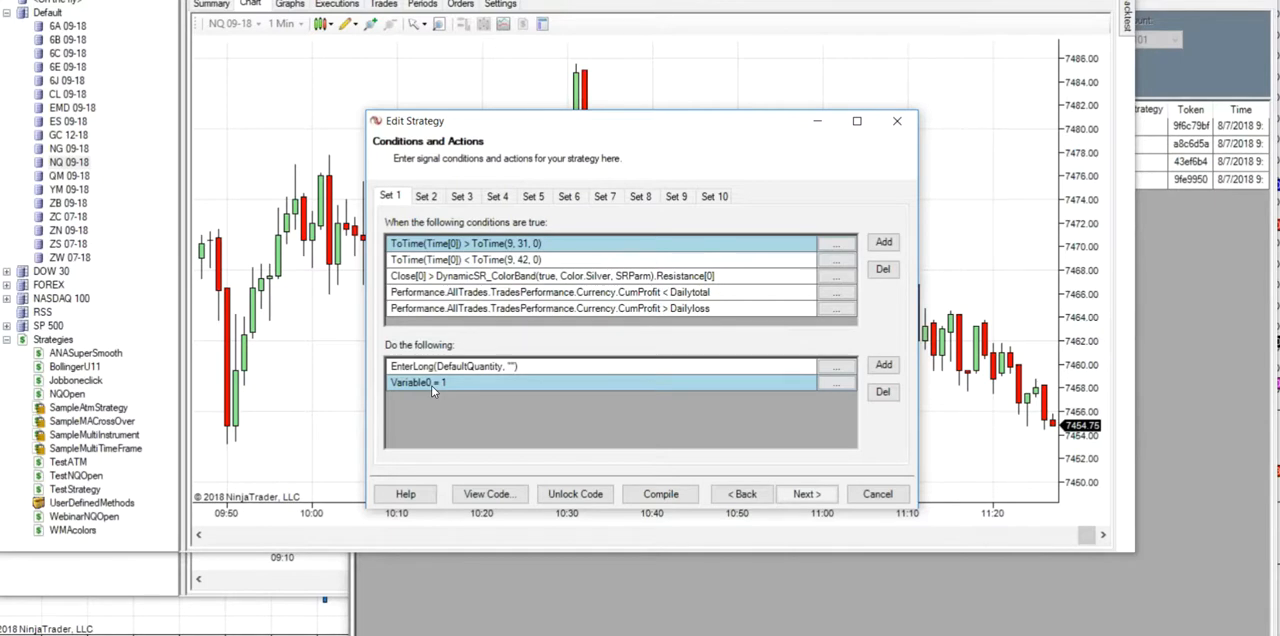
# - Try to add an integer user-defined input named Long to the strategy
pyautogui.click(762, 494)
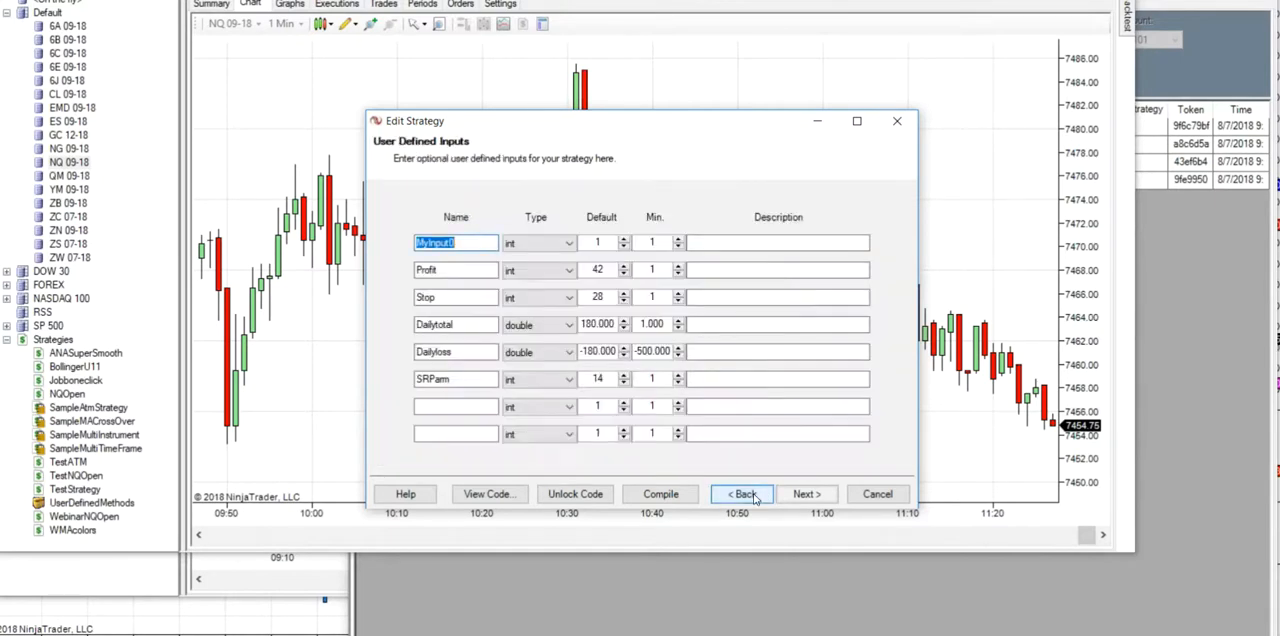
pyautogui.click(452, 407)
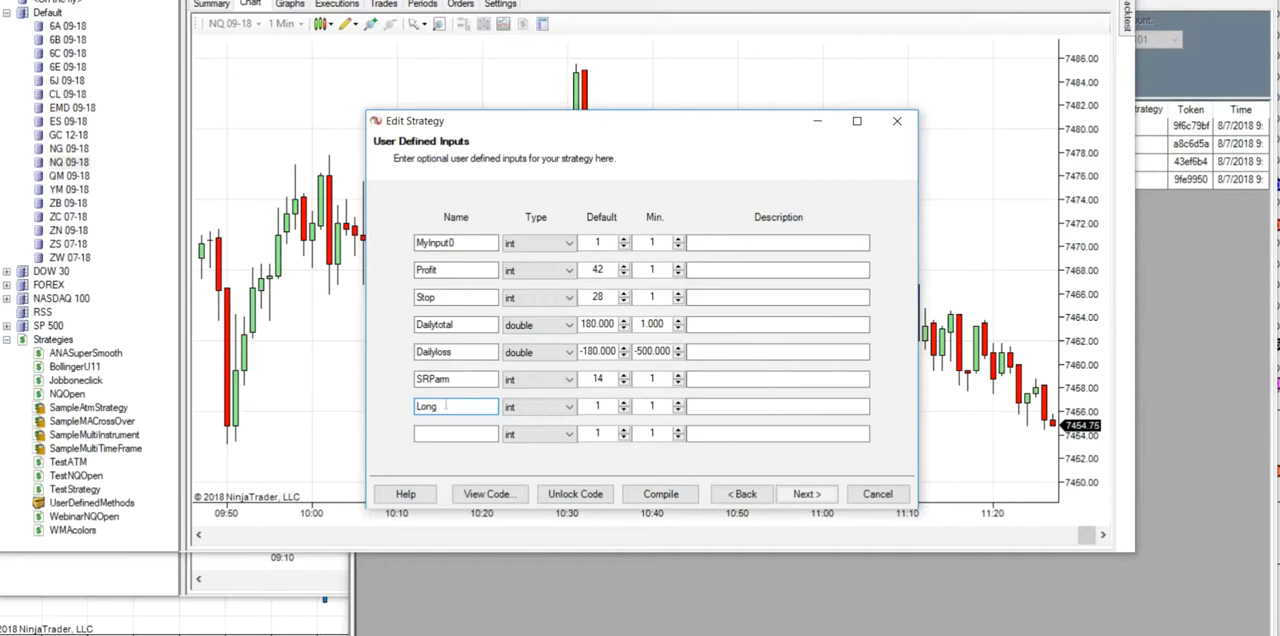
pyautogui.click(810, 494)
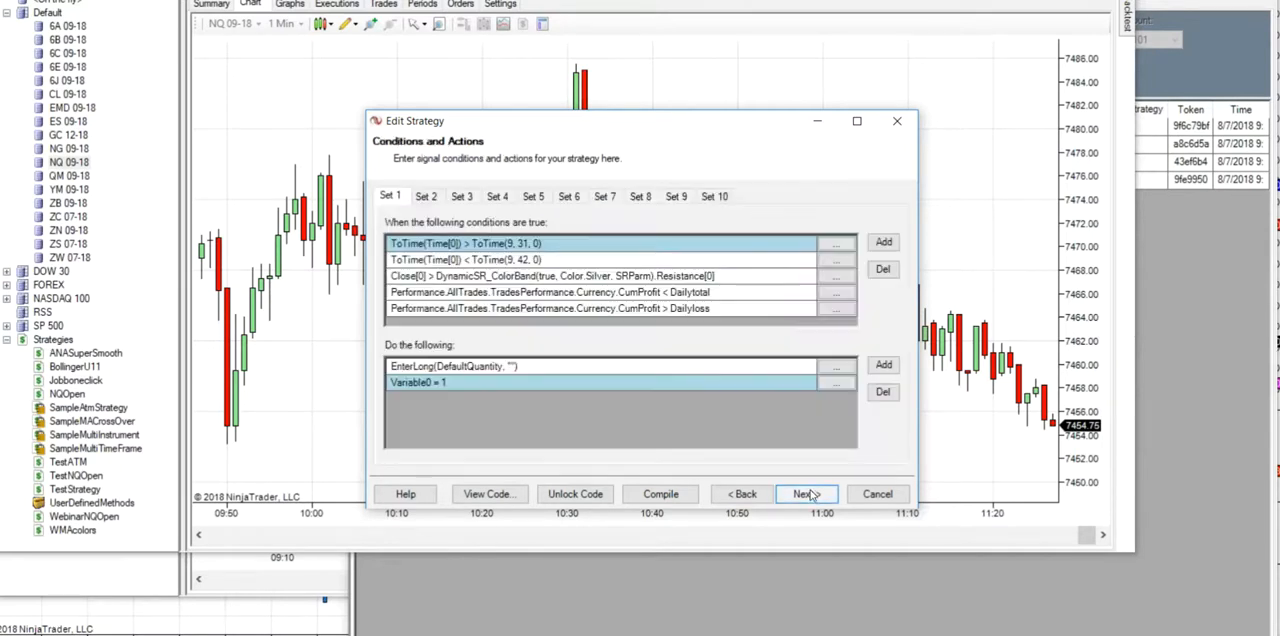
pyautogui.click(839, 387)
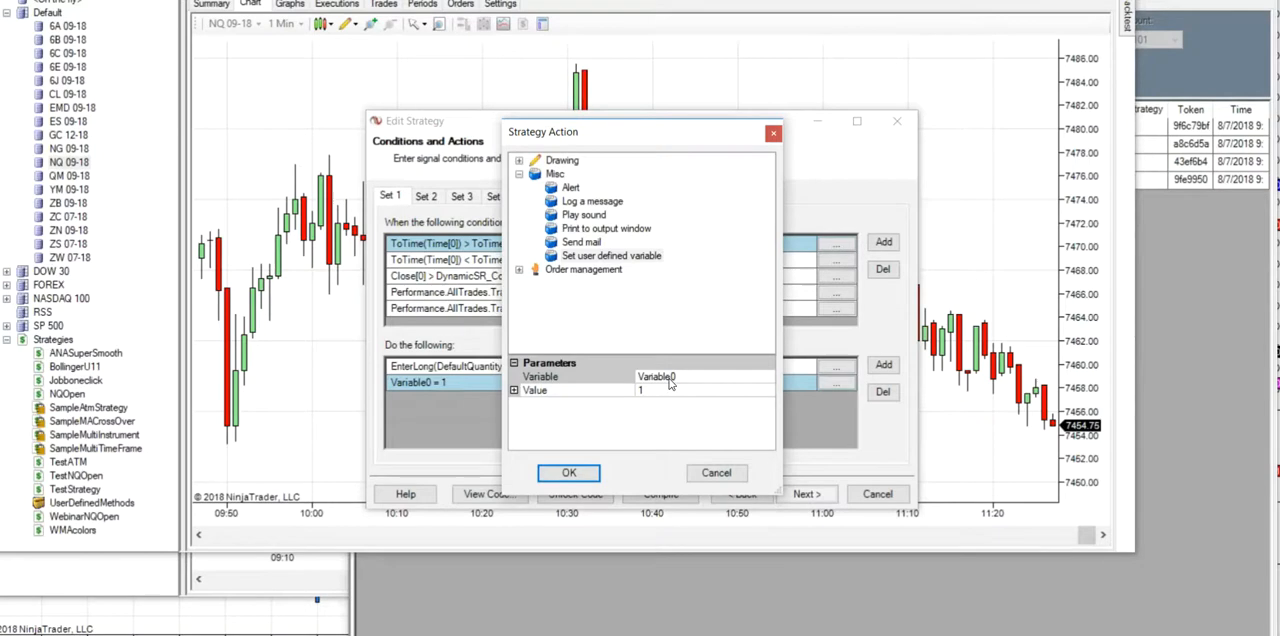
pyautogui.click(716, 473)
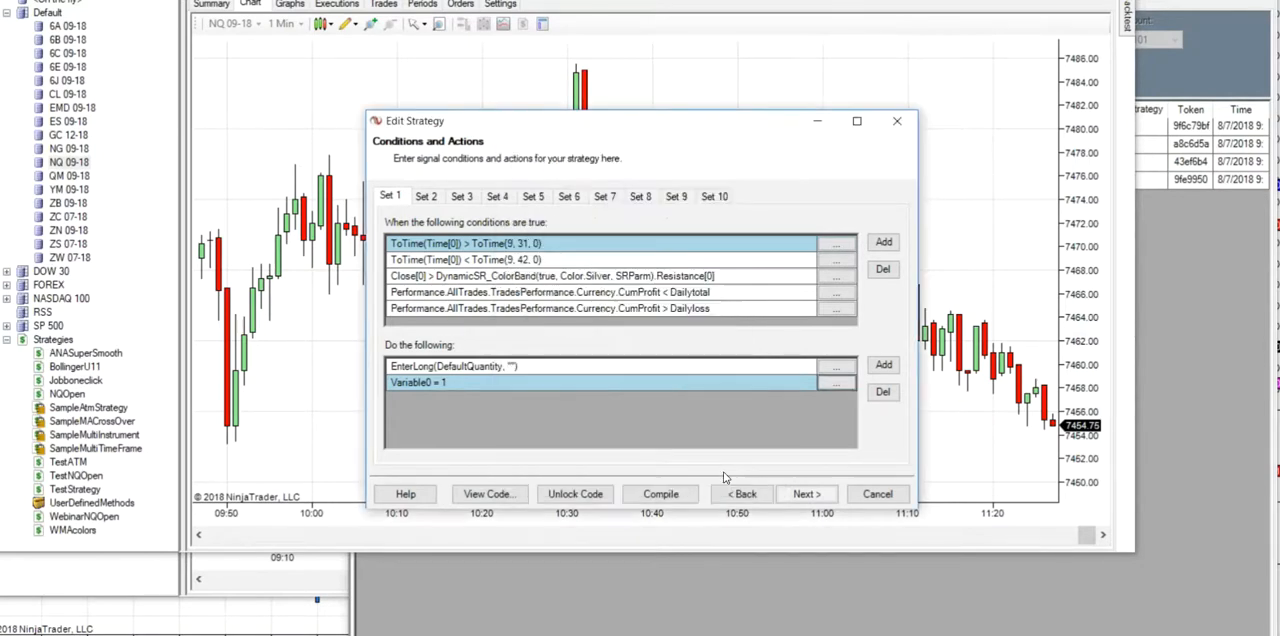
pyautogui.click(883, 365)
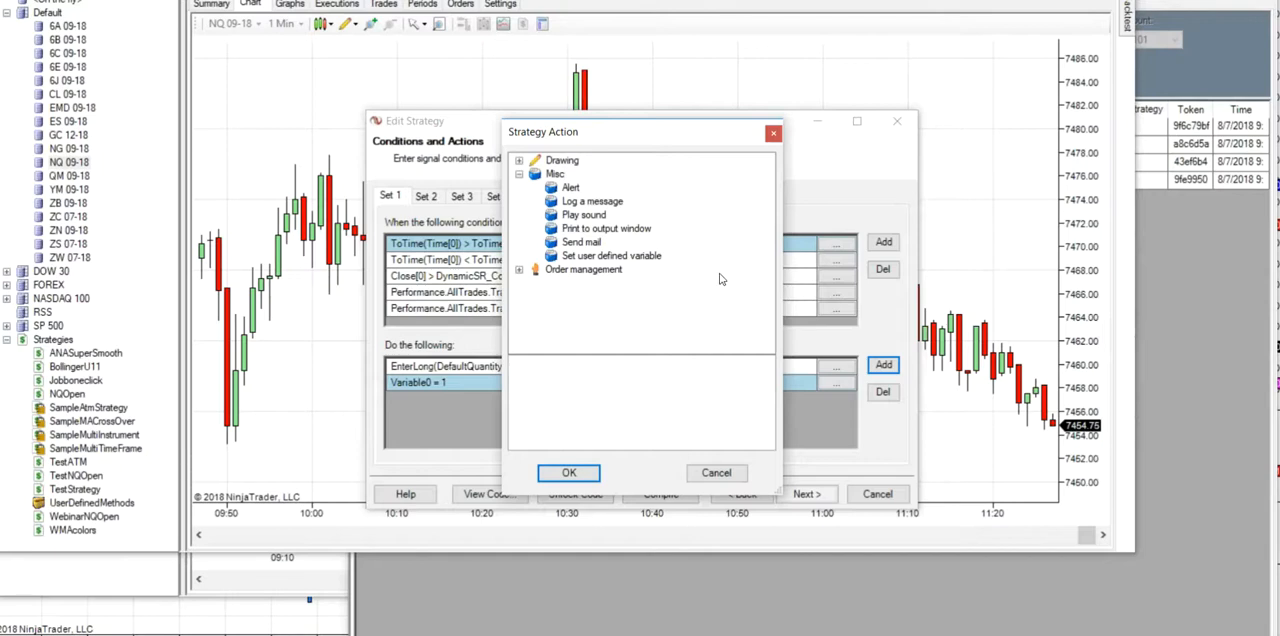
pyautogui.click(716, 473)
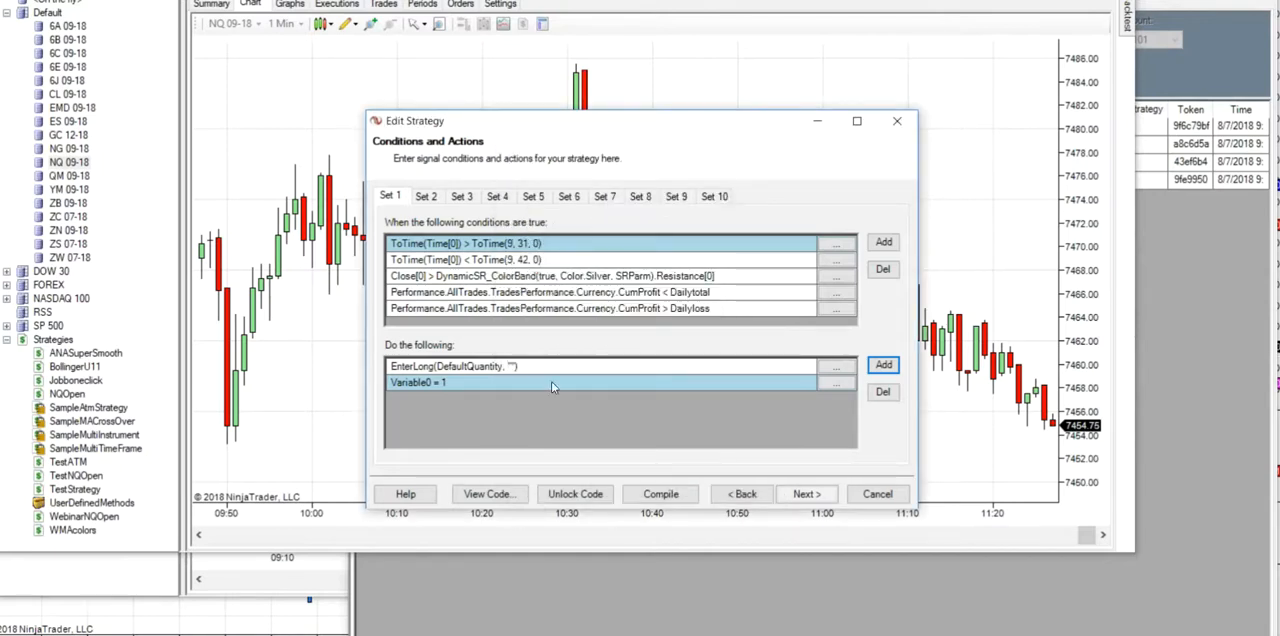
pyautogui.click(882, 244)
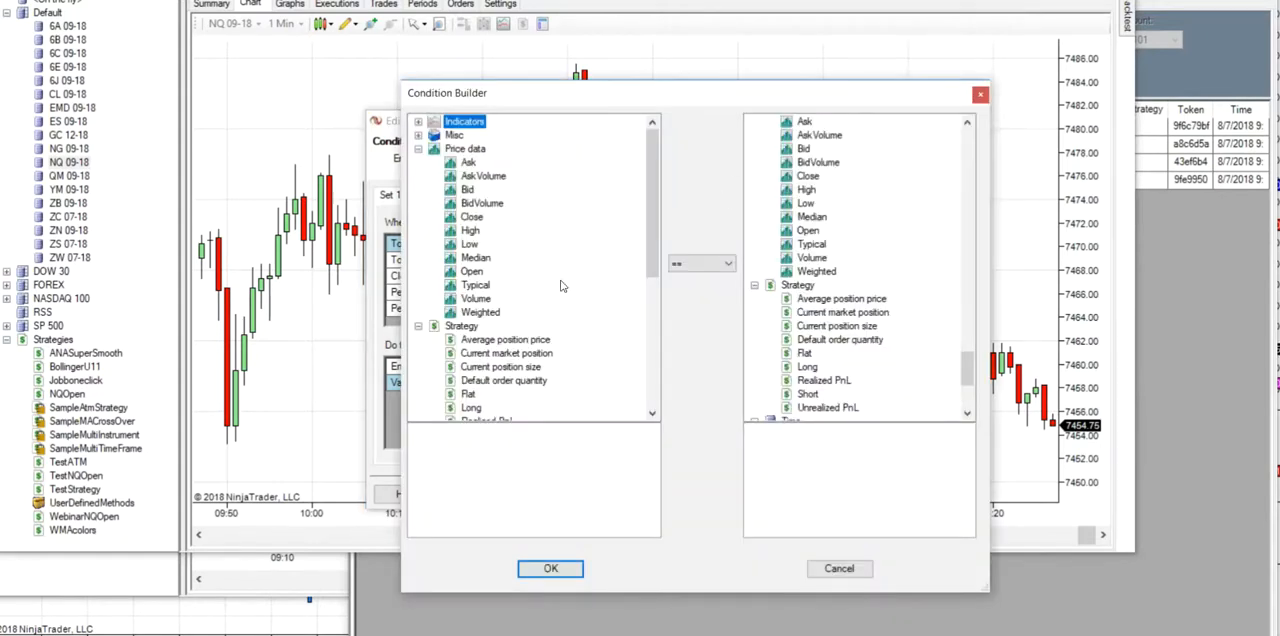
pyautogui.click(552, 568)
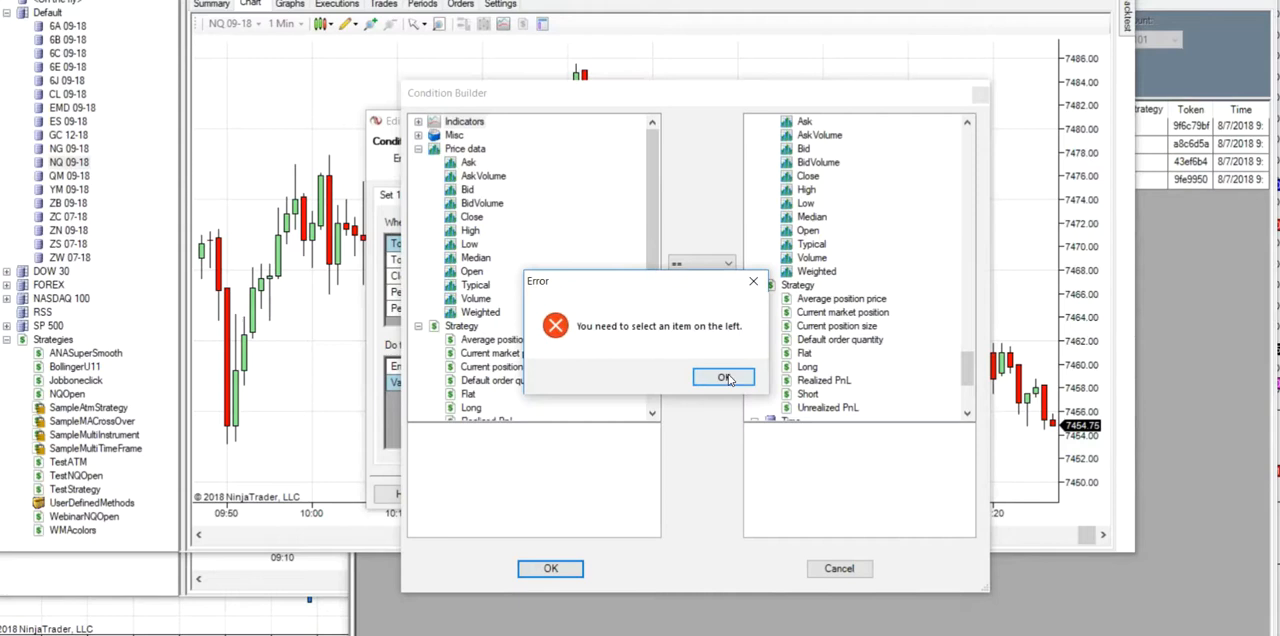
pyautogui.click(724, 378)
pyautogui.click(839, 568)
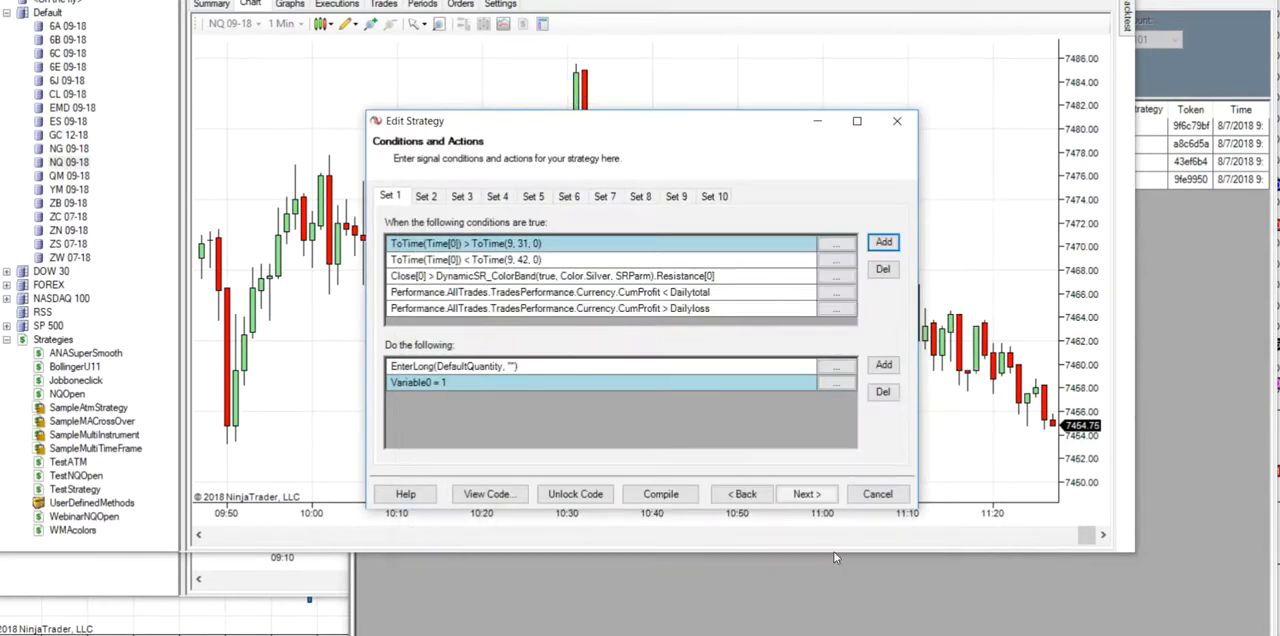
# - Examine the available strategy actions and the variable choices for setting a user defined variable, and leave the strategy editor without saving
pyautogui.click(885, 366)
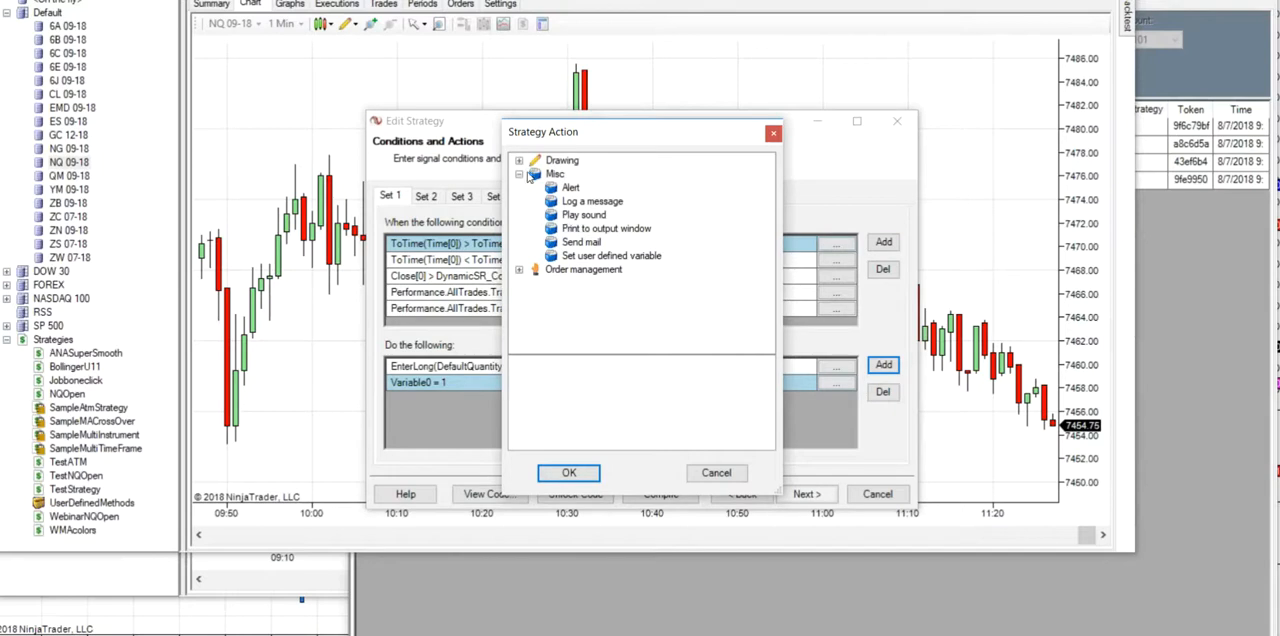
pyautogui.click(519, 161)
pyautogui.moveTo(770, 224); pyautogui.dragTo(782, 344)
pyautogui.click(519, 338)
pyautogui.moveTo(772, 318)
pyautogui.mouseDown()
pyautogui.moveTo(770, 344)
pyautogui.moveTo(764, 276)
pyautogui.mouseUp()
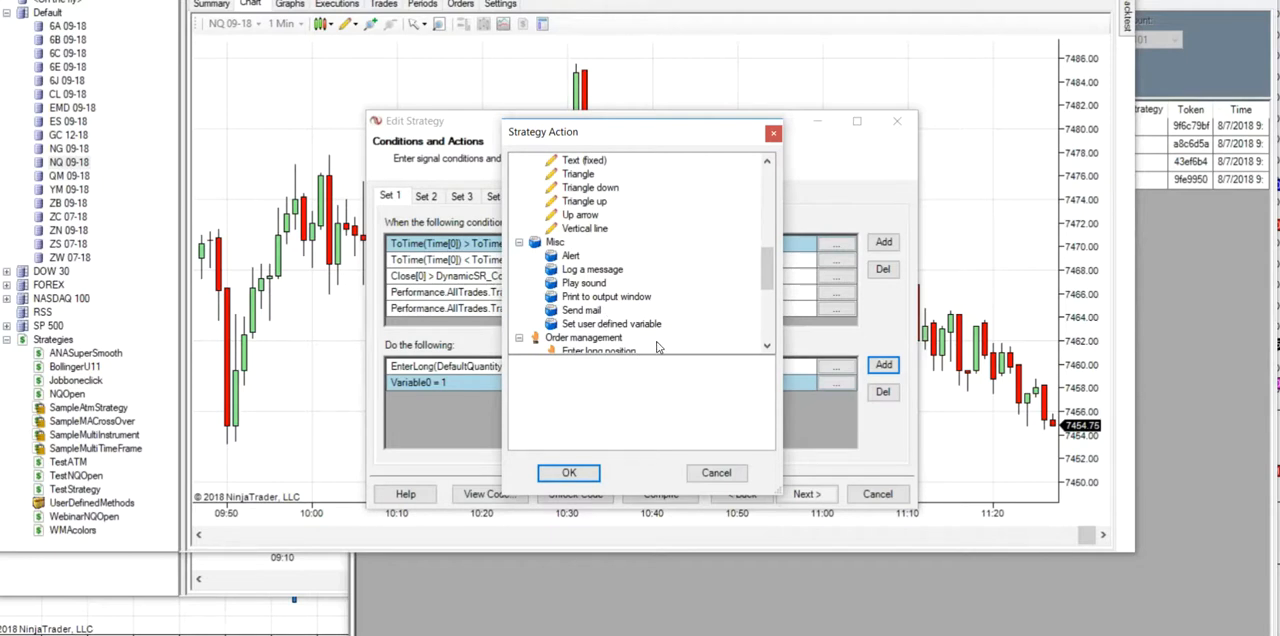
pyautogui.click(576, 328)
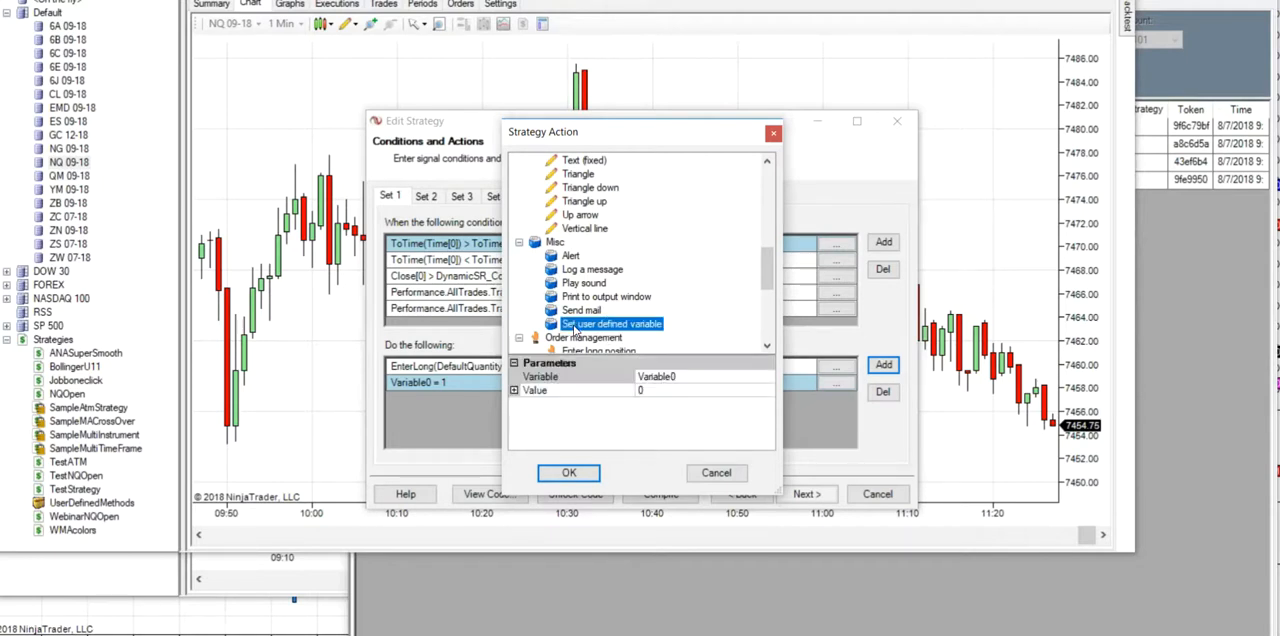
pyautogui.click(767, 381)
pyautogui.click(767, 379)
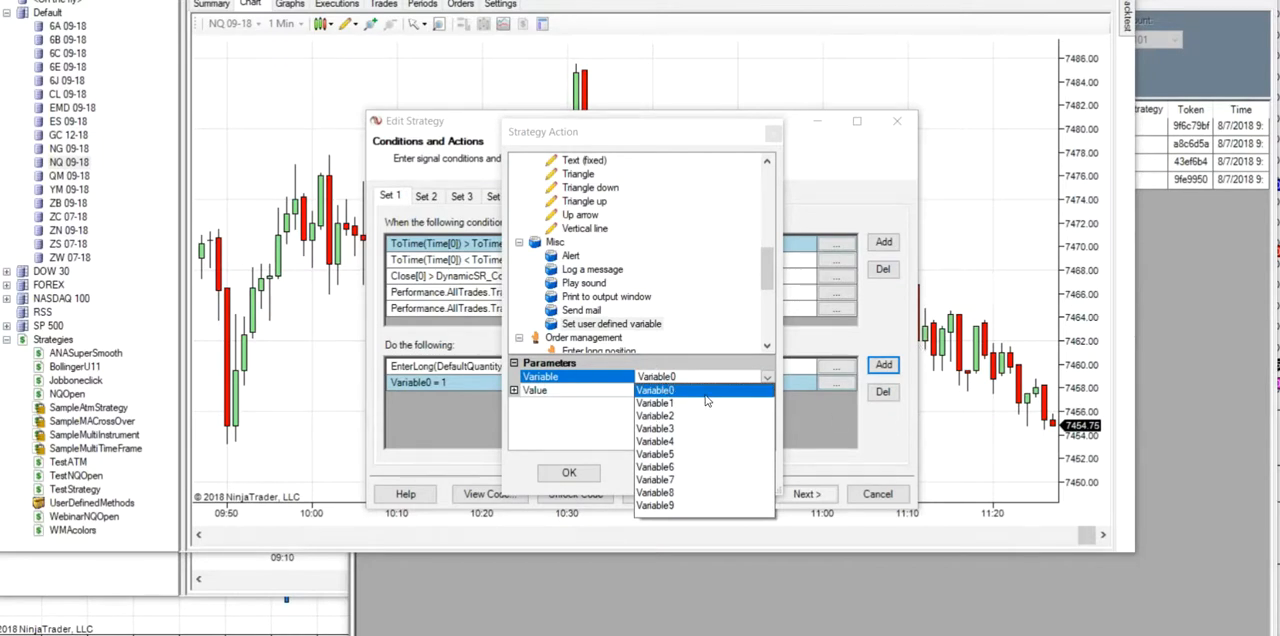
pyautogui.click(684, 376)
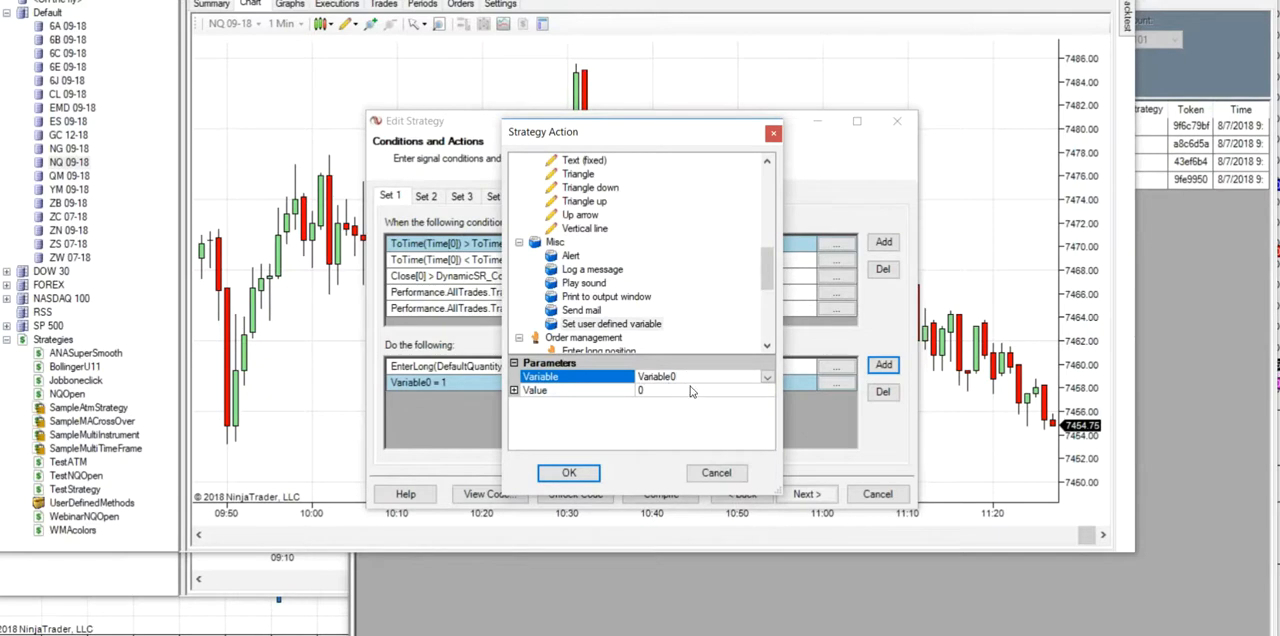
pyautogui.click(715, 473)
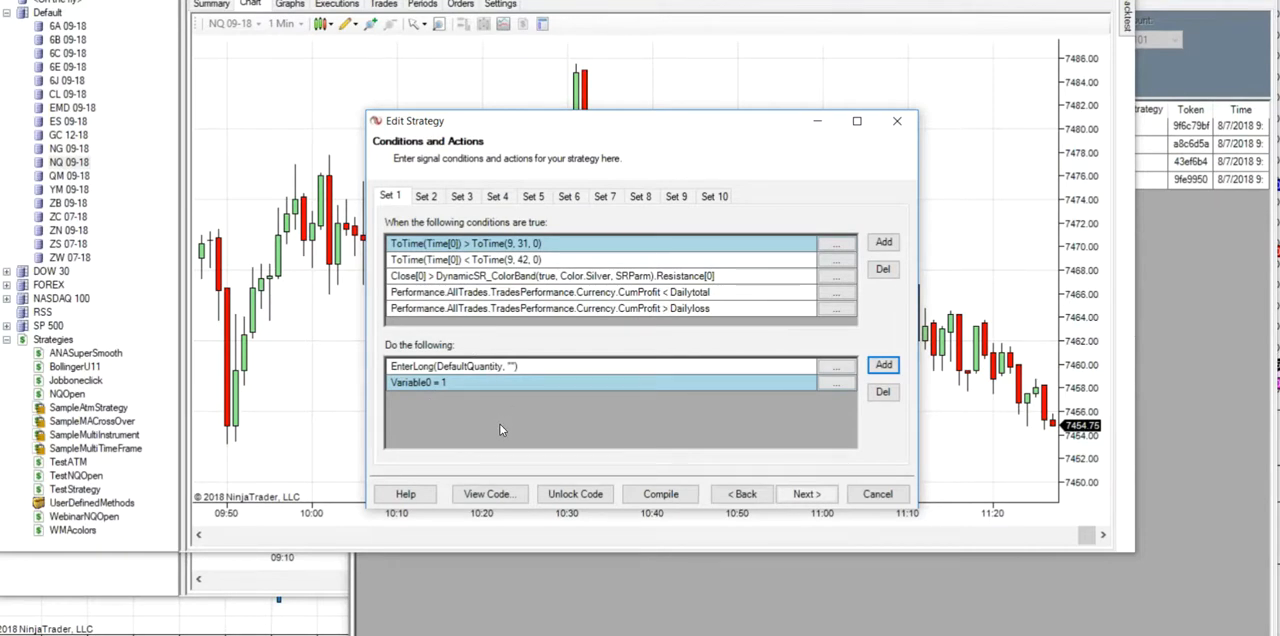
pyautogui.click(877, 493)
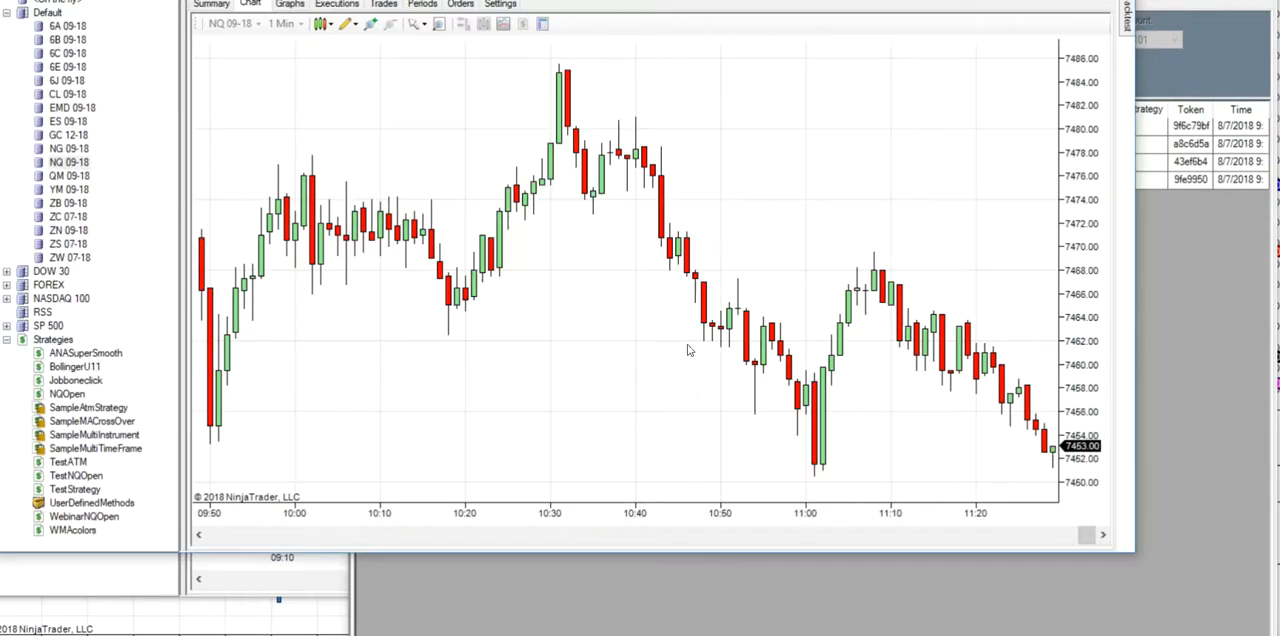
# - Display the backtest performance summary and open the BollingerU11 strategy for editing at its conditions and actions
pyautogui.click(214, 5)
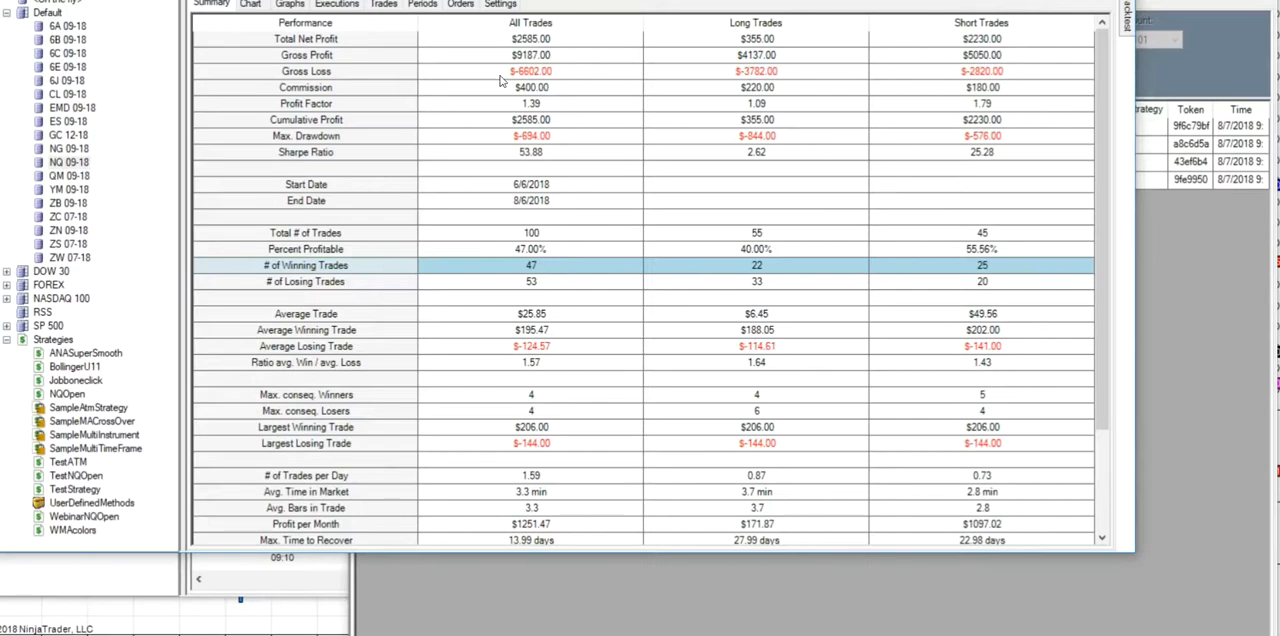
pyautogui.rightClick(78, 367)
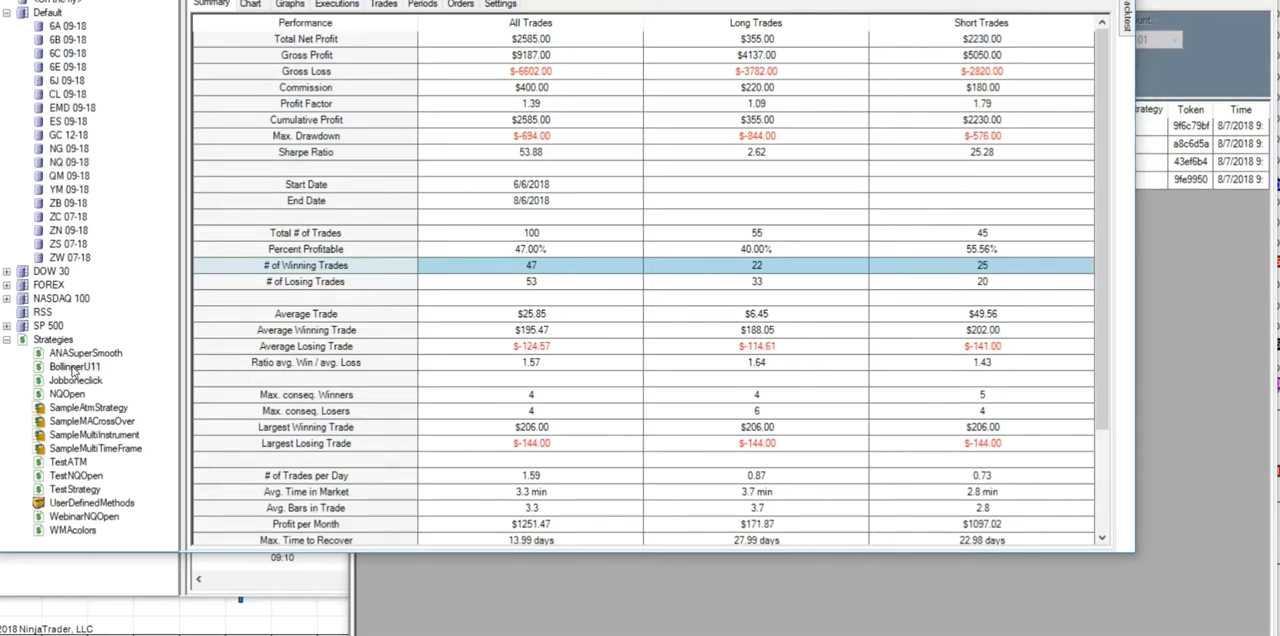
pyautogui.doubleClick(67, 370)
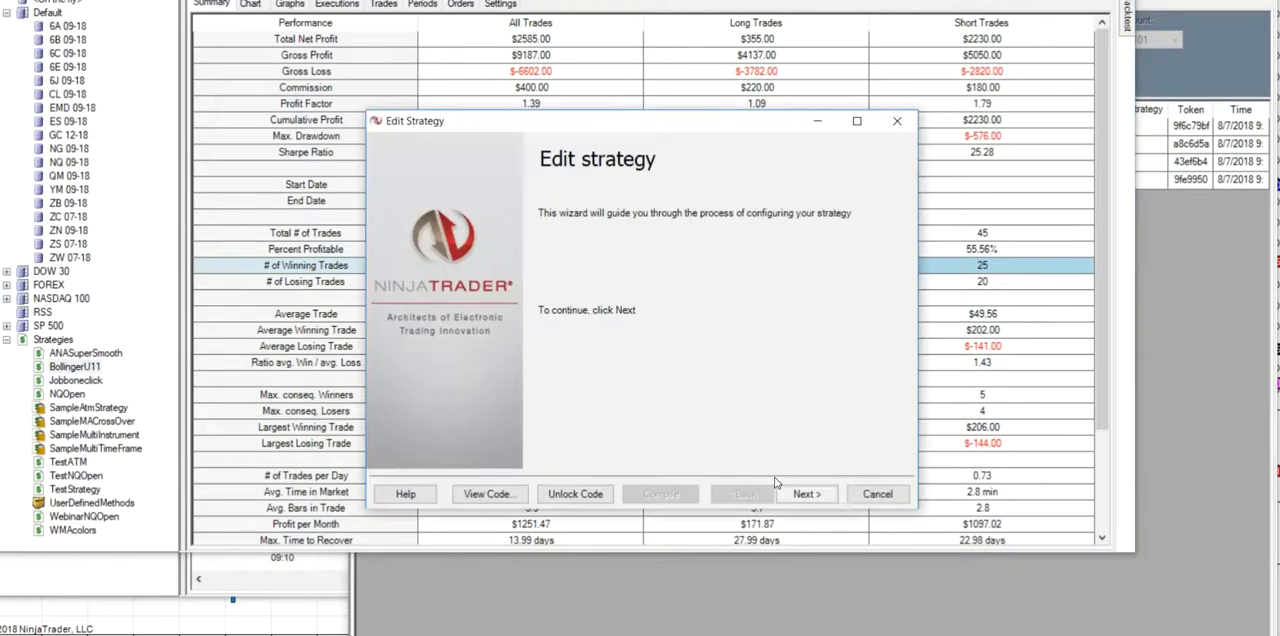
pyautogui.click(806, 494)
pyautogui.click(806, 494)
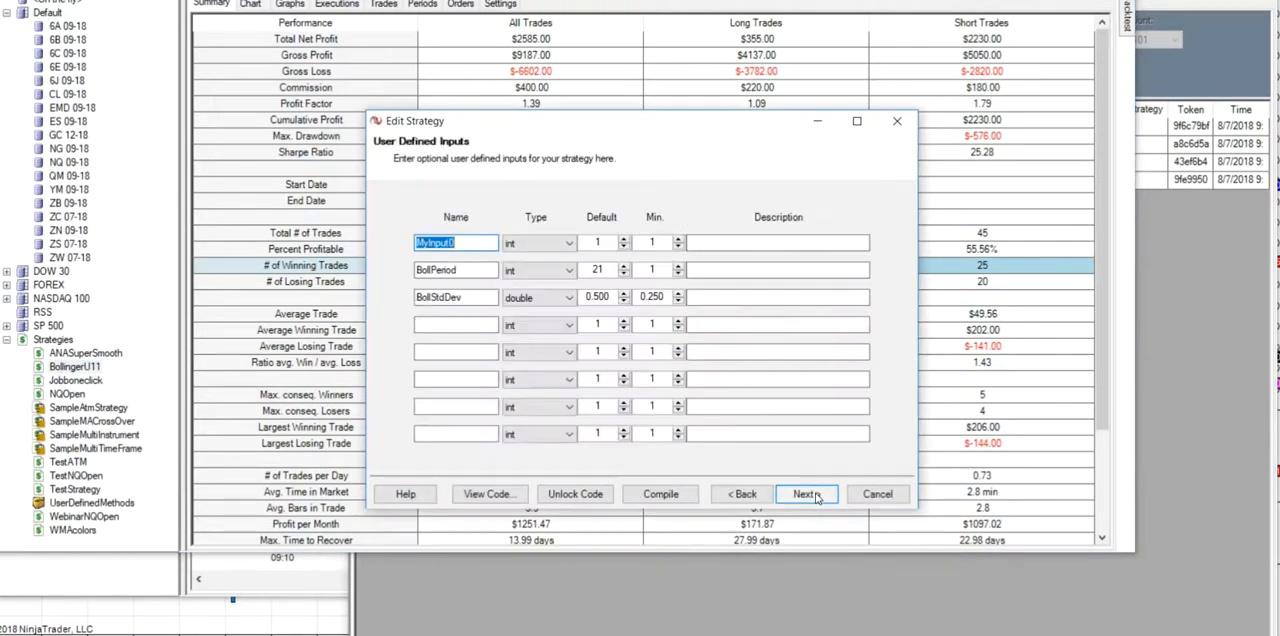
pyautogui.click(806, 494)
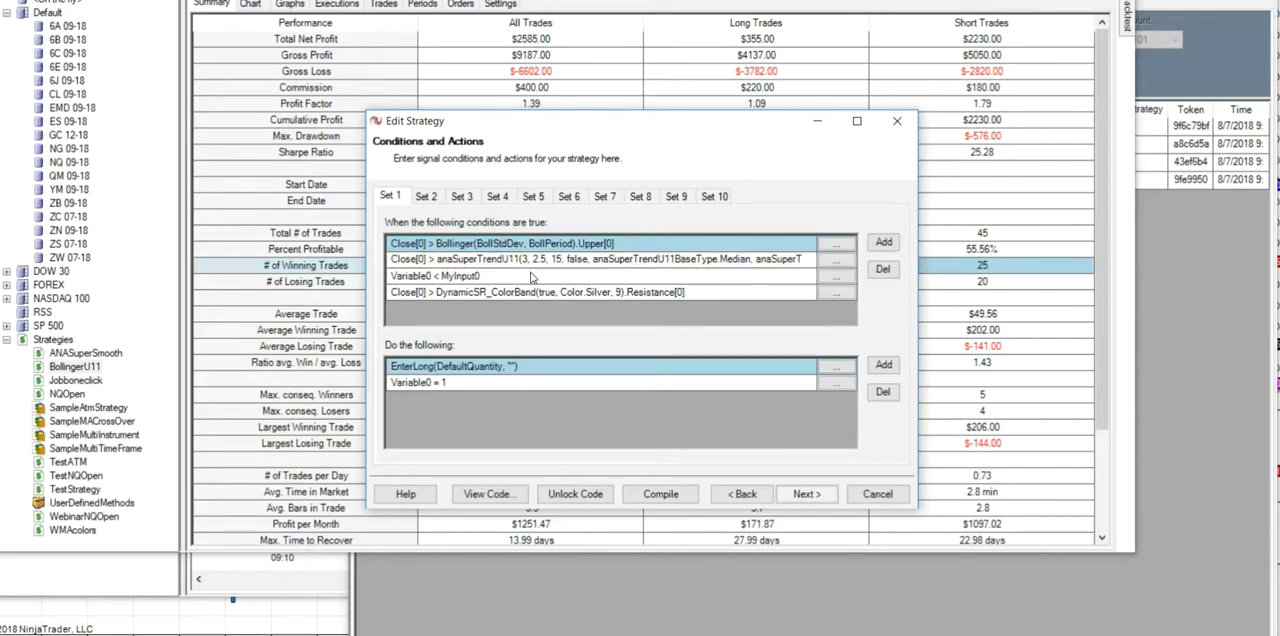
# - Examine the entry and exit conditions in BollingerU11's condition sets and finish the strategy wizard
pyautogui.click(436, 200)
pyautogui.click(497, 197)
pyautogui.click(428, 197)
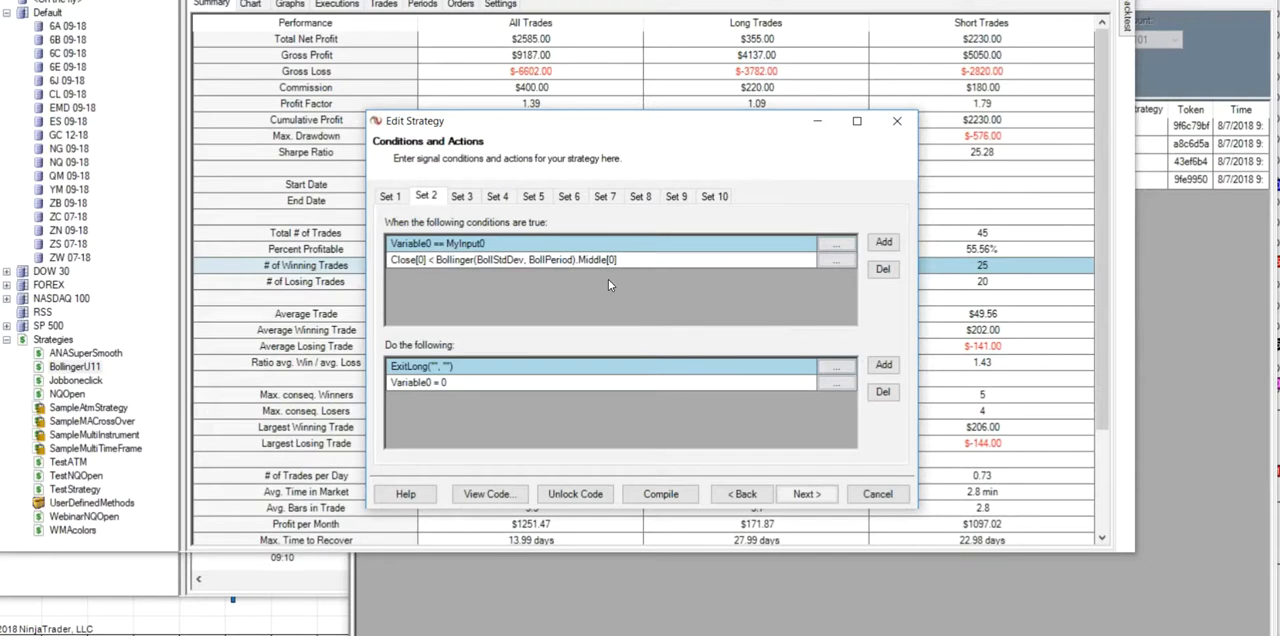
pyautogui.click(392, 197)
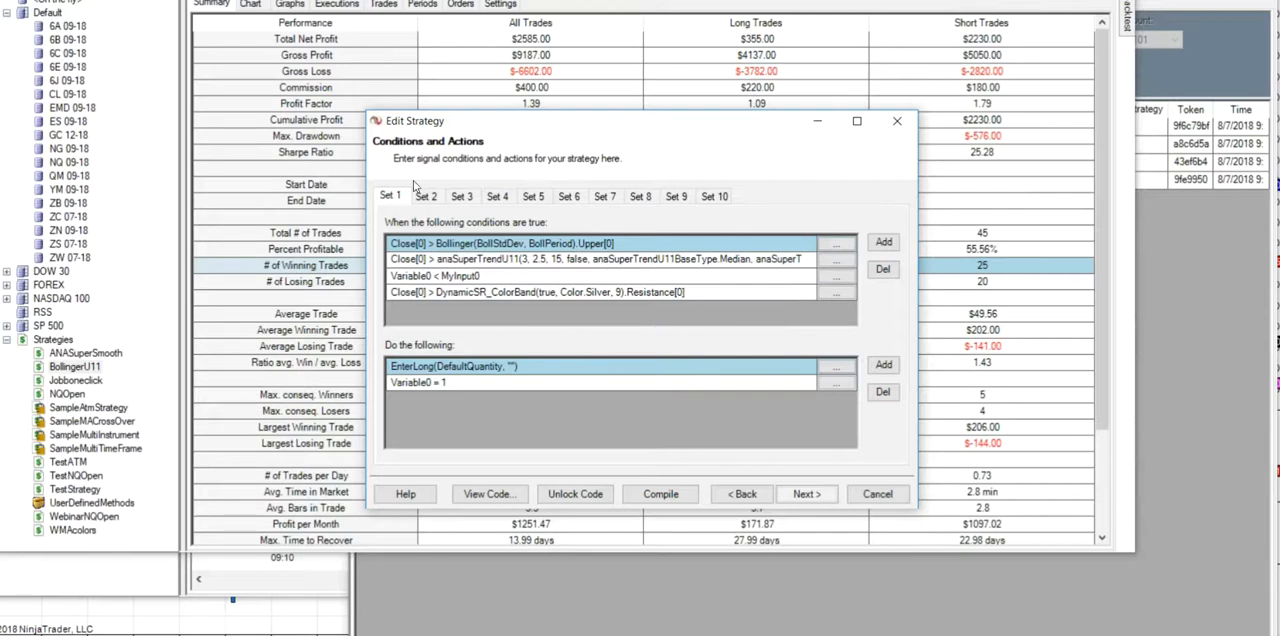
pyautogui.click(810, 497)
pyautogui.click(810, 496)
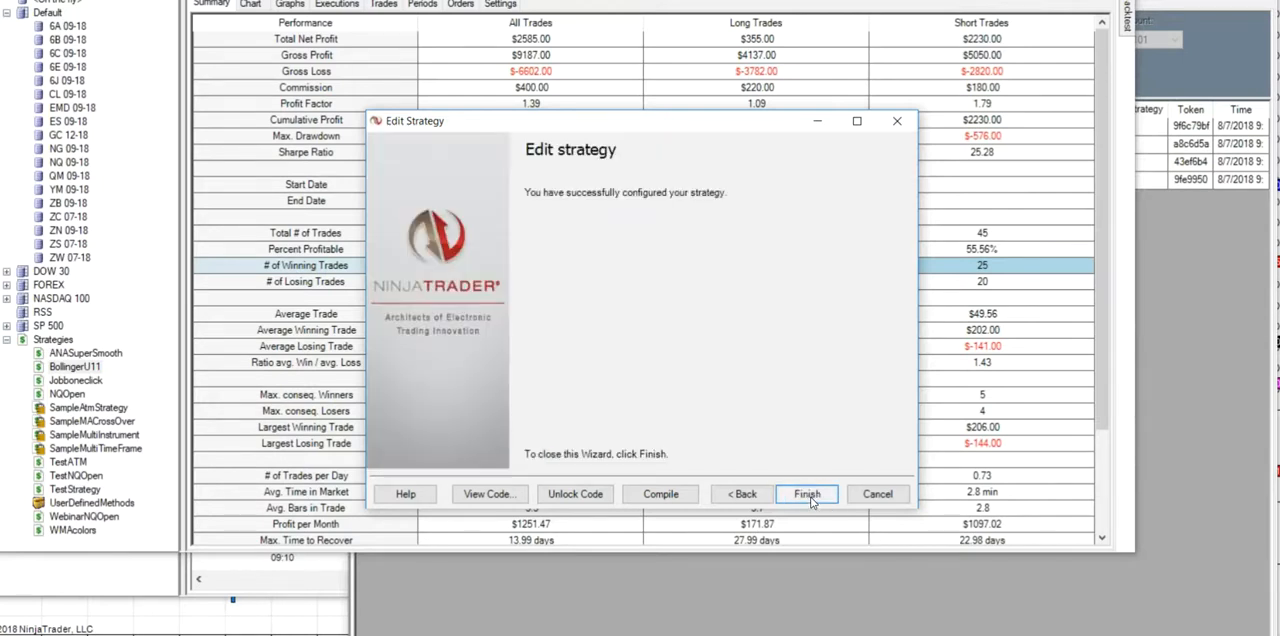
pyautogui.click(808, 496)
pyautogui.click(808, 495)
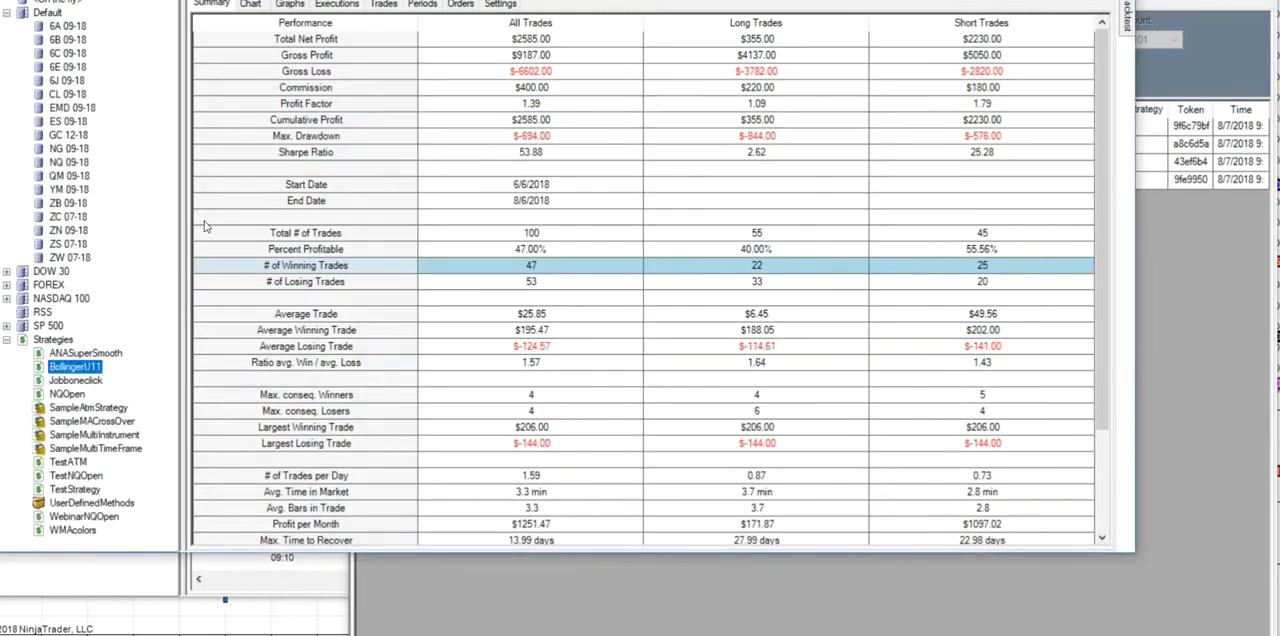
# - Start a new backtest setup for NQ 09-18 using the BollingerU11 strategy
pyautogui.rightClick(72, 164)
pyautogui.click(112, 180)
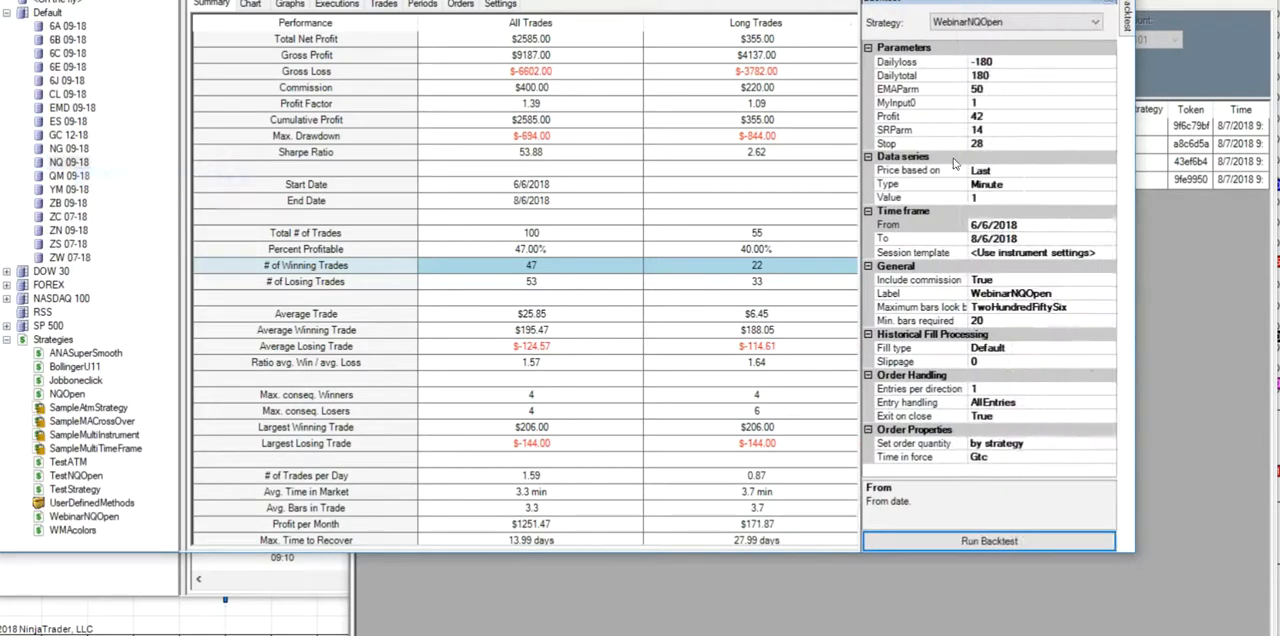
pyautogui.click(1093, 22)
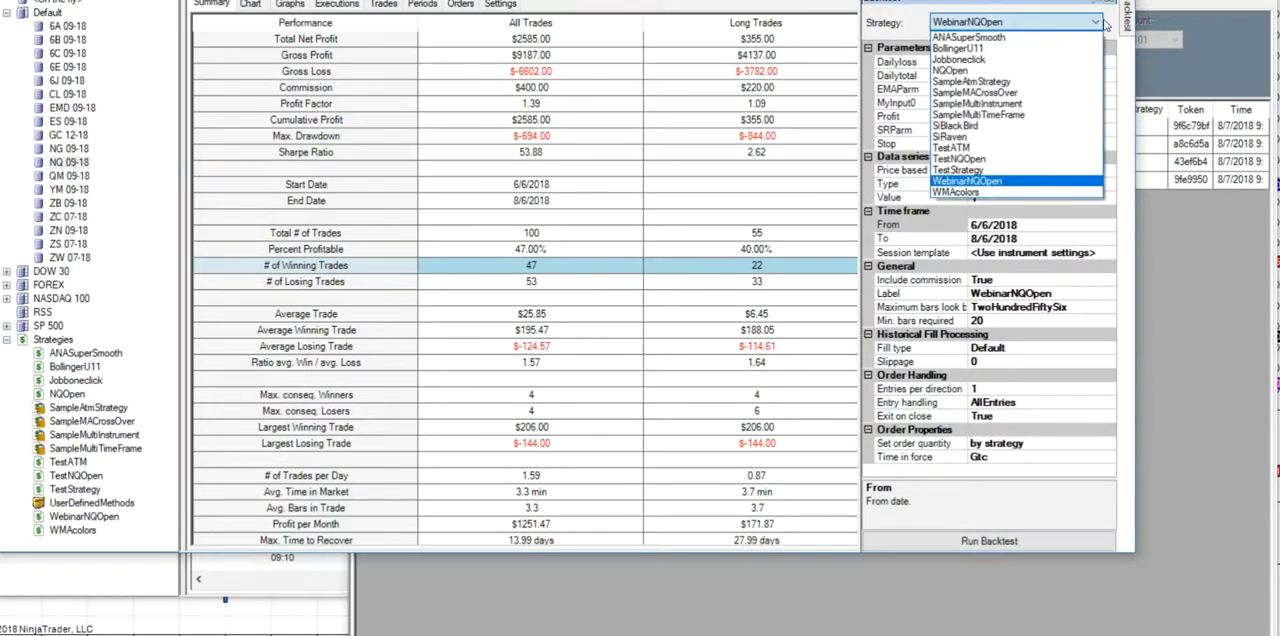
pyautogui.click(990, 48)
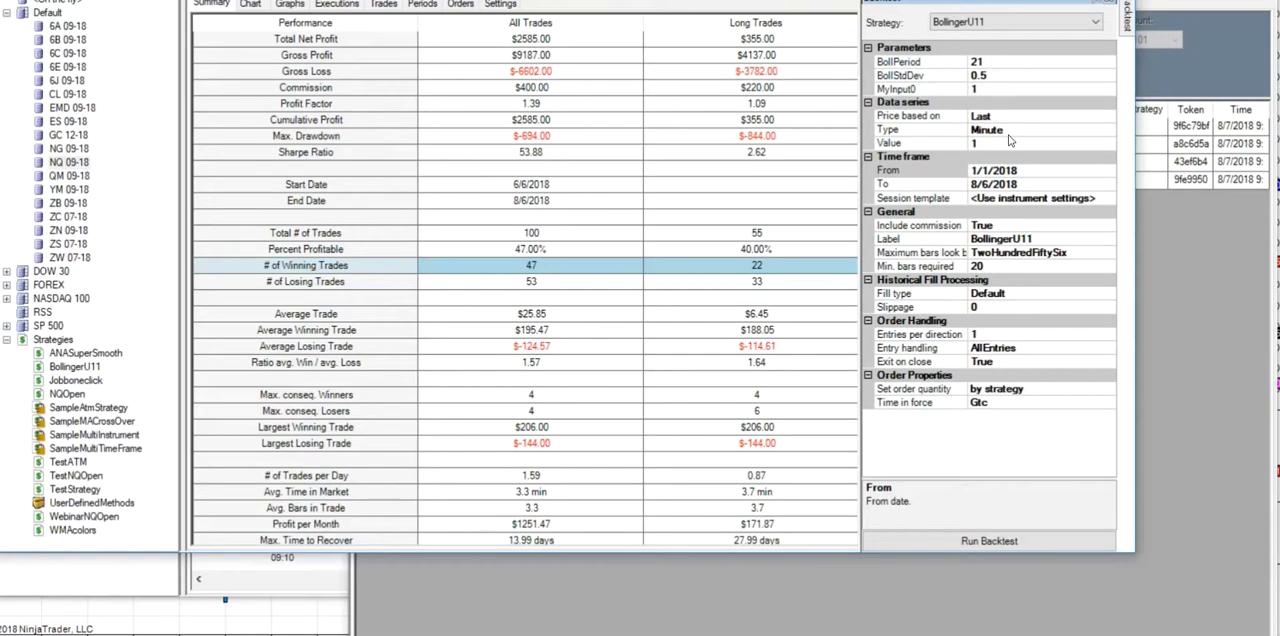
# - Set the backtest's start date to 8/5/2018 and run the BollingerU11 backtest
pyautogui.click(1110, 174)
pyautogui.click(1108, 172)
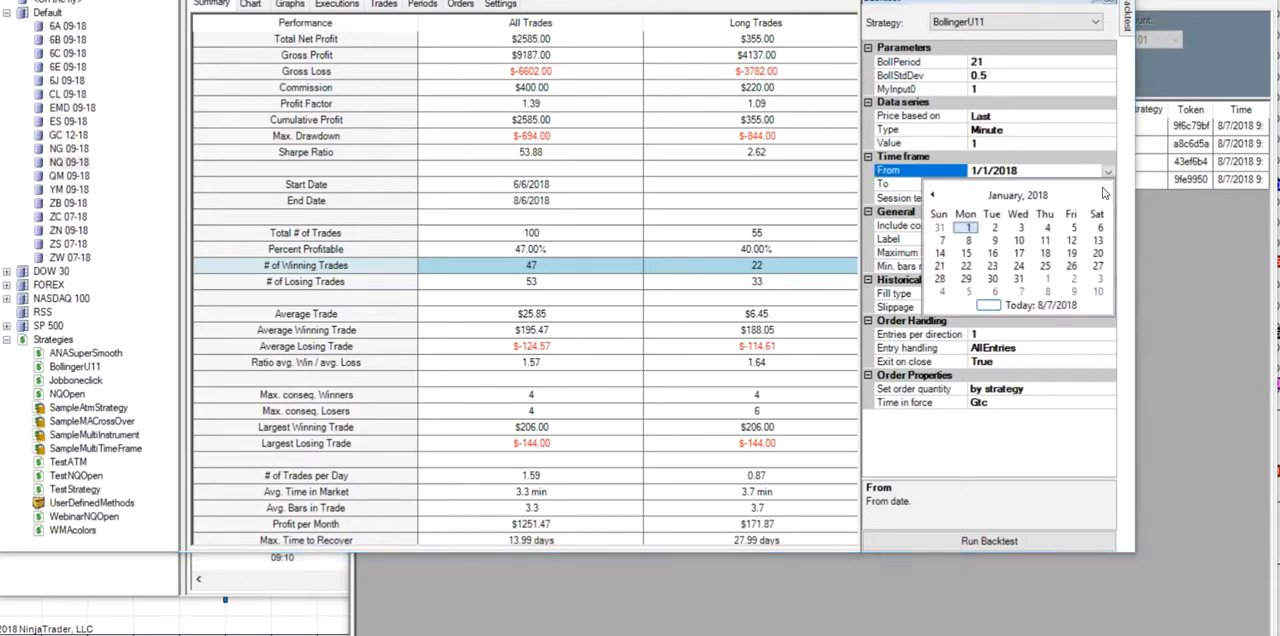
pyautogui.click(1105, 196)
pyautogui.click(1105, 196)
pyautogui.click(1105, 196)
pyautogui.click(1105, 196)
pyautogui.click(1105, 196)
pyautogui.click(1105, 196)
pyautogui.click(1105, 196)
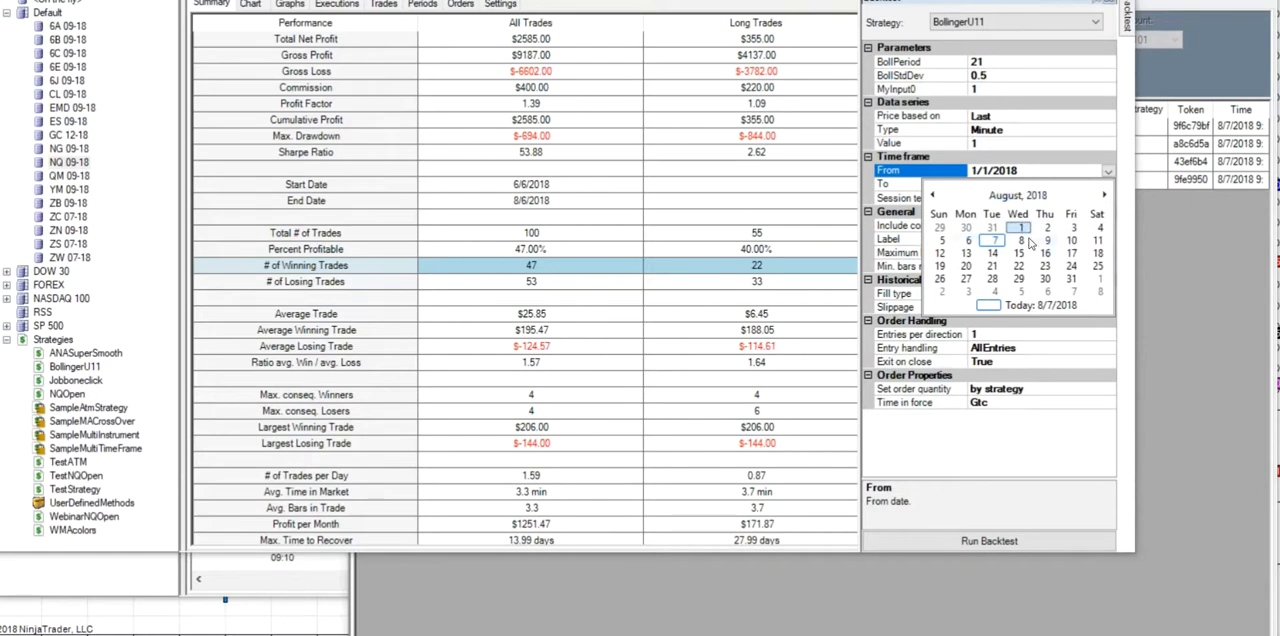
pyautogui.click(941, 240)
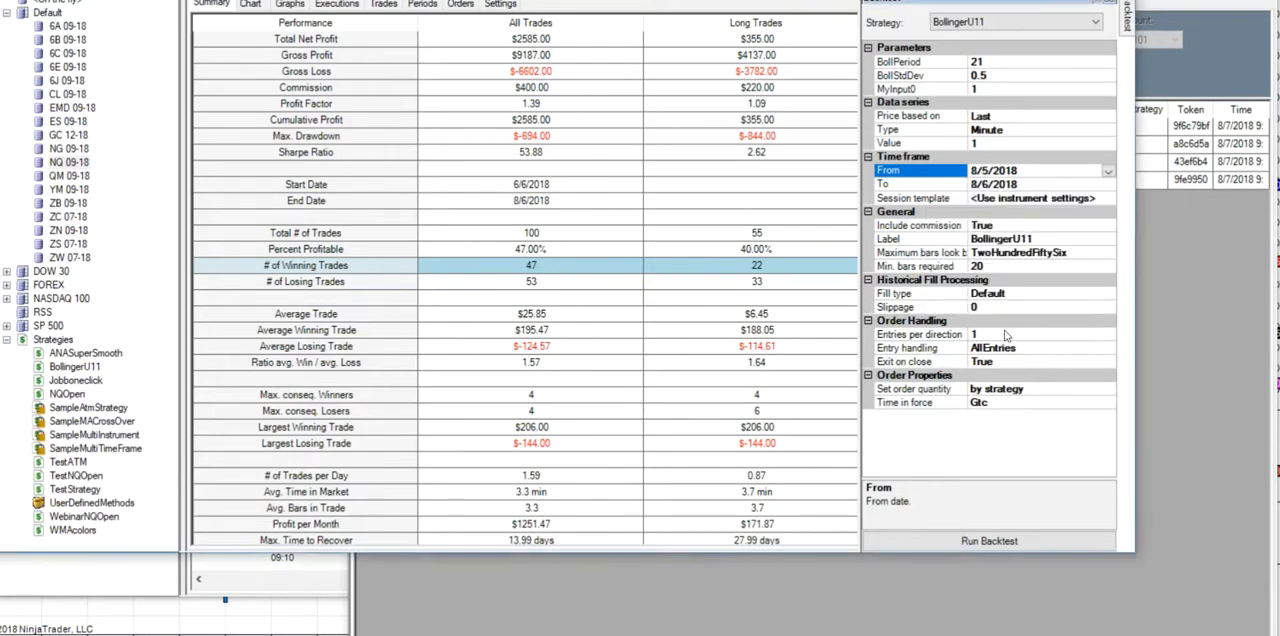
pyautogui.click(960, 537)
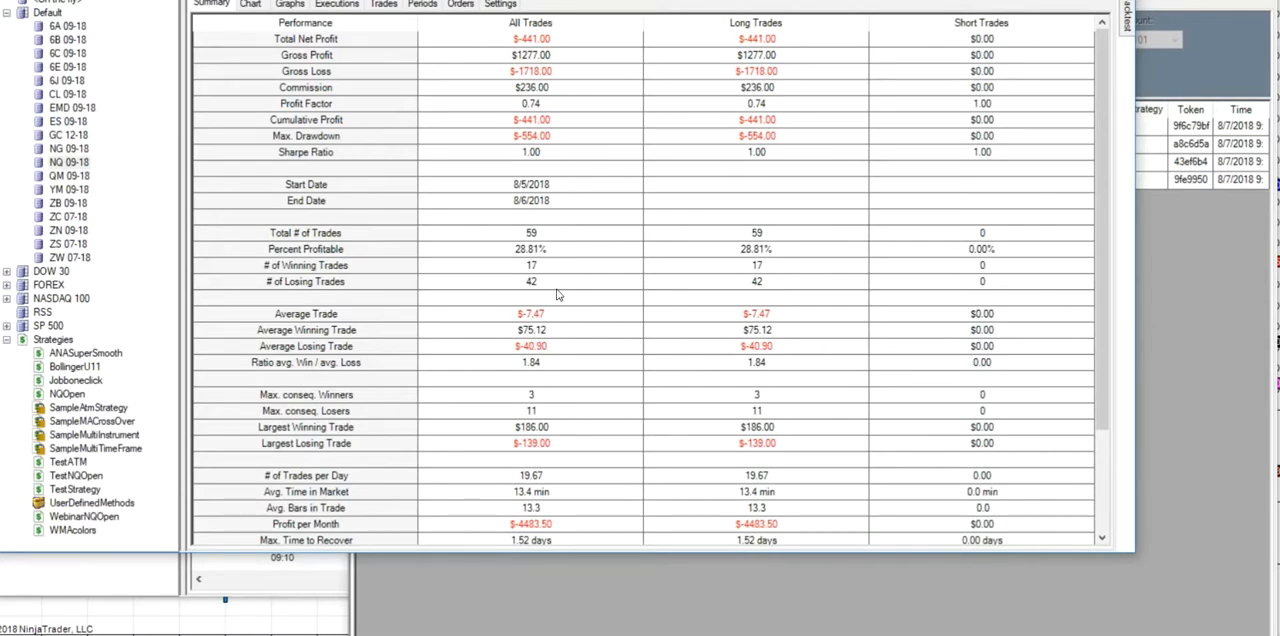
# - Open the WebinarNQOpen strategy for editing and advance to its conditions and actions
pyautogui.click(76, 381)
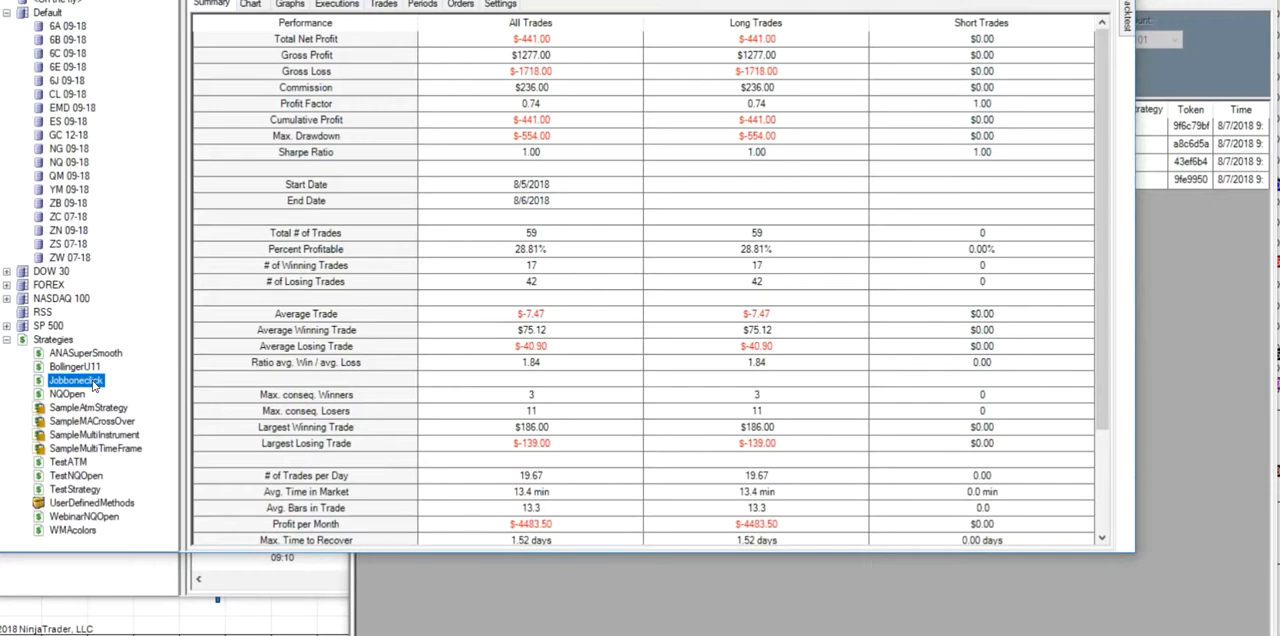
pyautogui.doubleClick(94, 519)
pyautogui.click(806, 494)
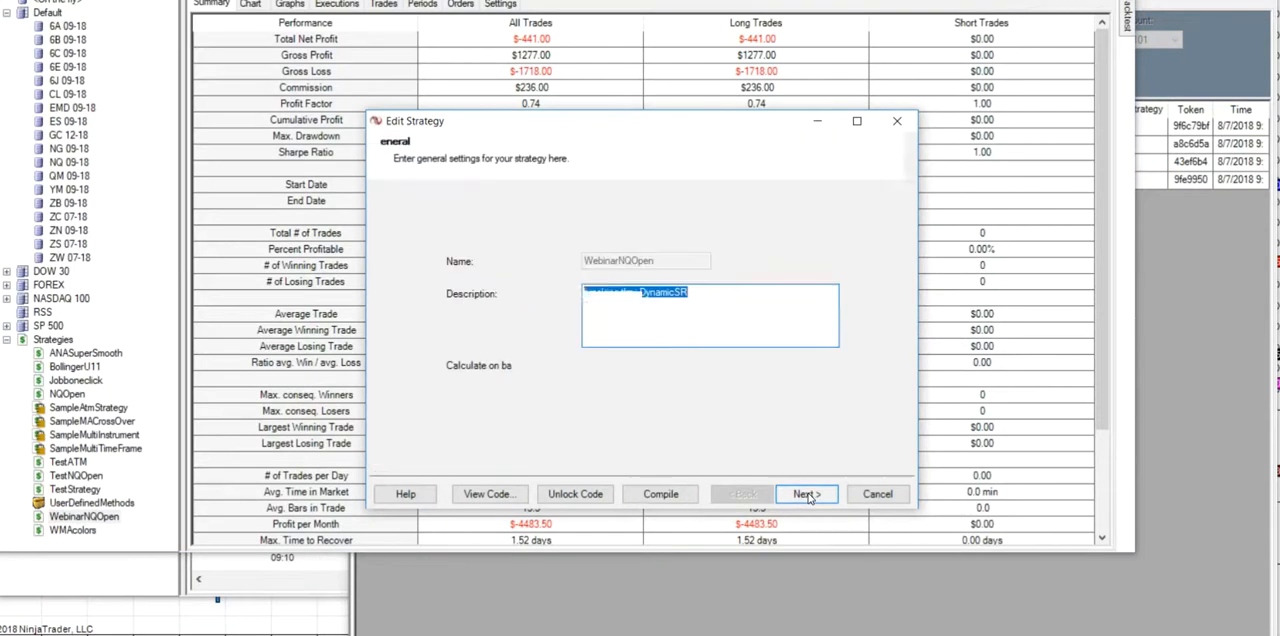
pyautogui.click(806, 494)
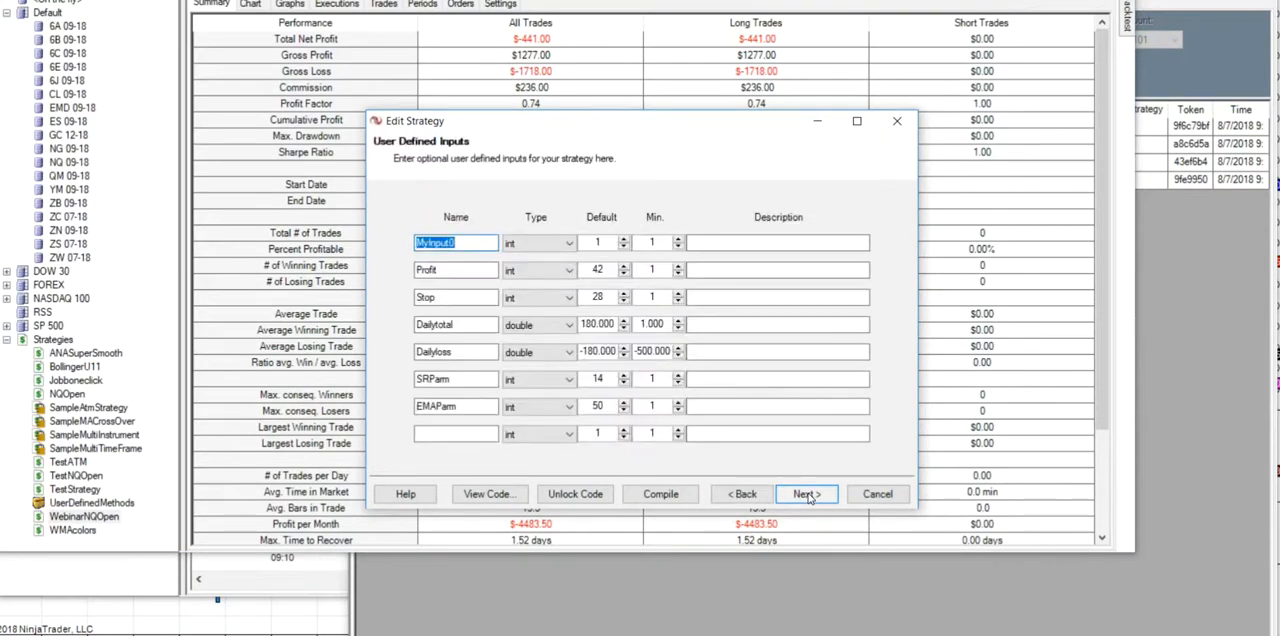
pyautogui.click(806, 494)
# - Examine the Play sound action and its parameters for Set 1 without adding it
pyautogui.click(883, 364)
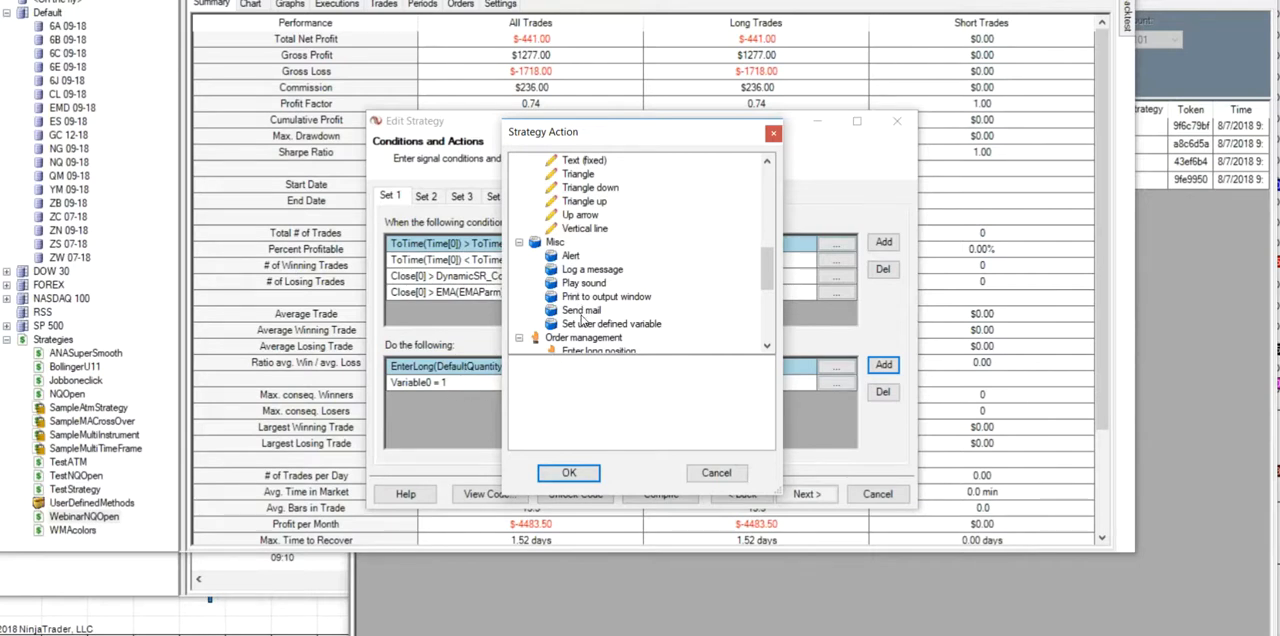
pyautogui.click(593, 284)
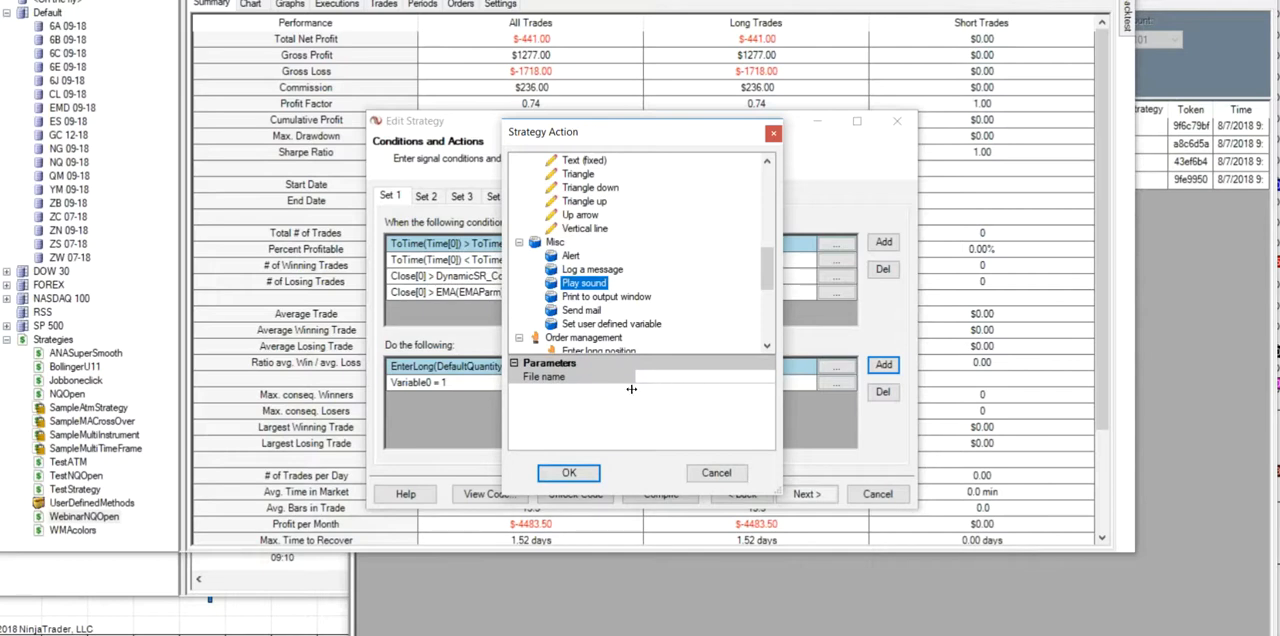
pyautogui.click(716, 473)
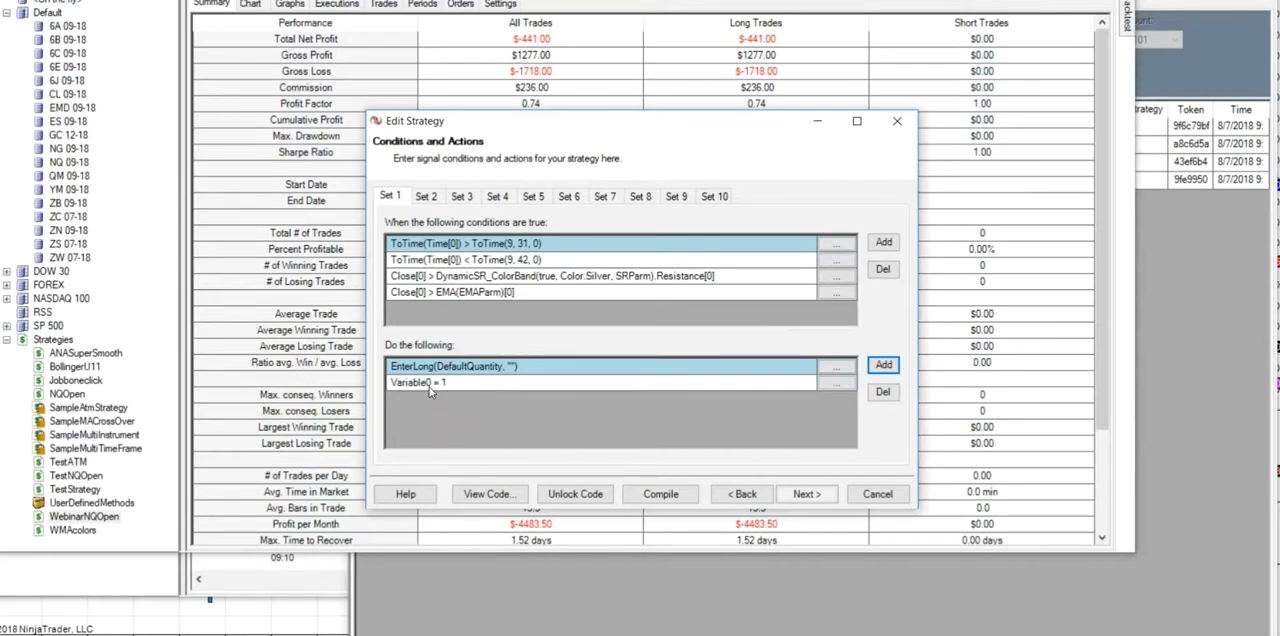
# - Examine the entry and exit conditions and the variable actions across Sets 1 to 4 of WebinarNQOpen
pyautogui.click(465, 199)
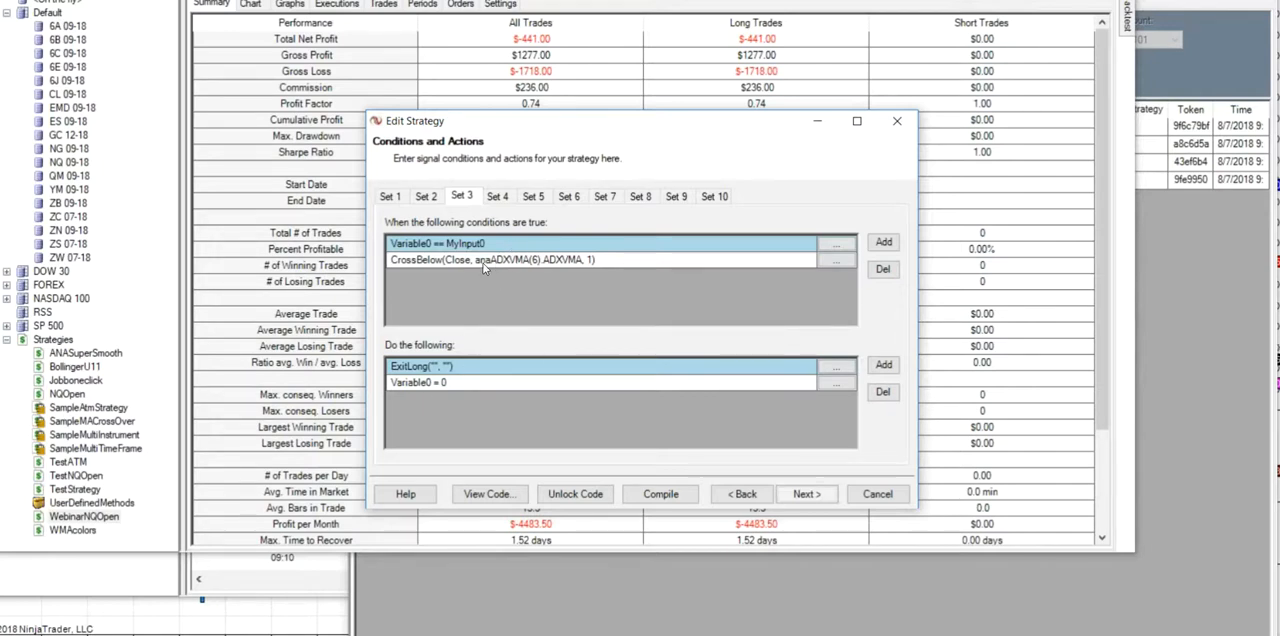
pyautogui.click(427, 197)
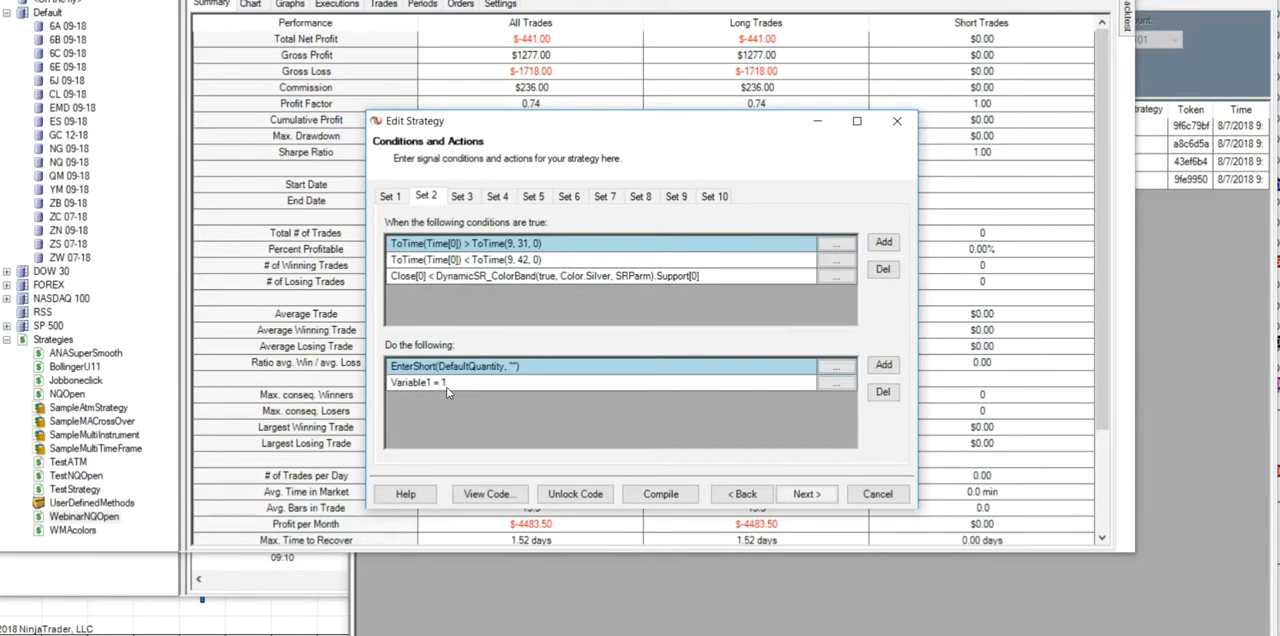
pyautogui.click(470, 198)
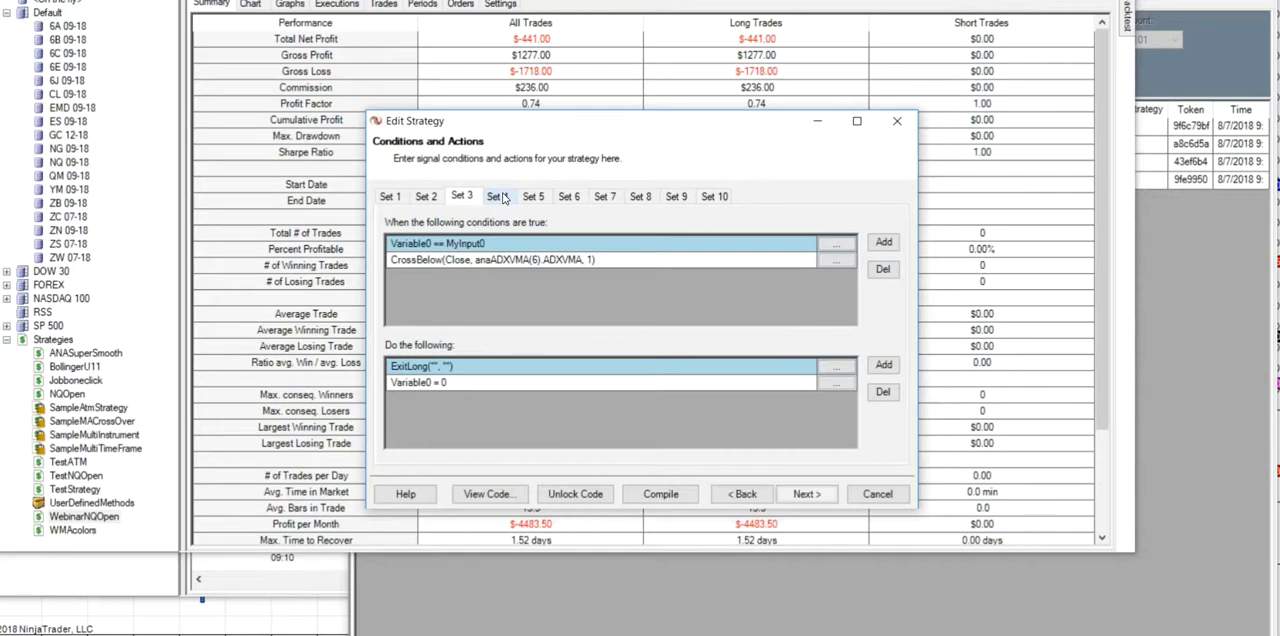
pyautogui.click(501, 198)
pyautogui.click(470, 198)
pyautogui.click(429, 197)
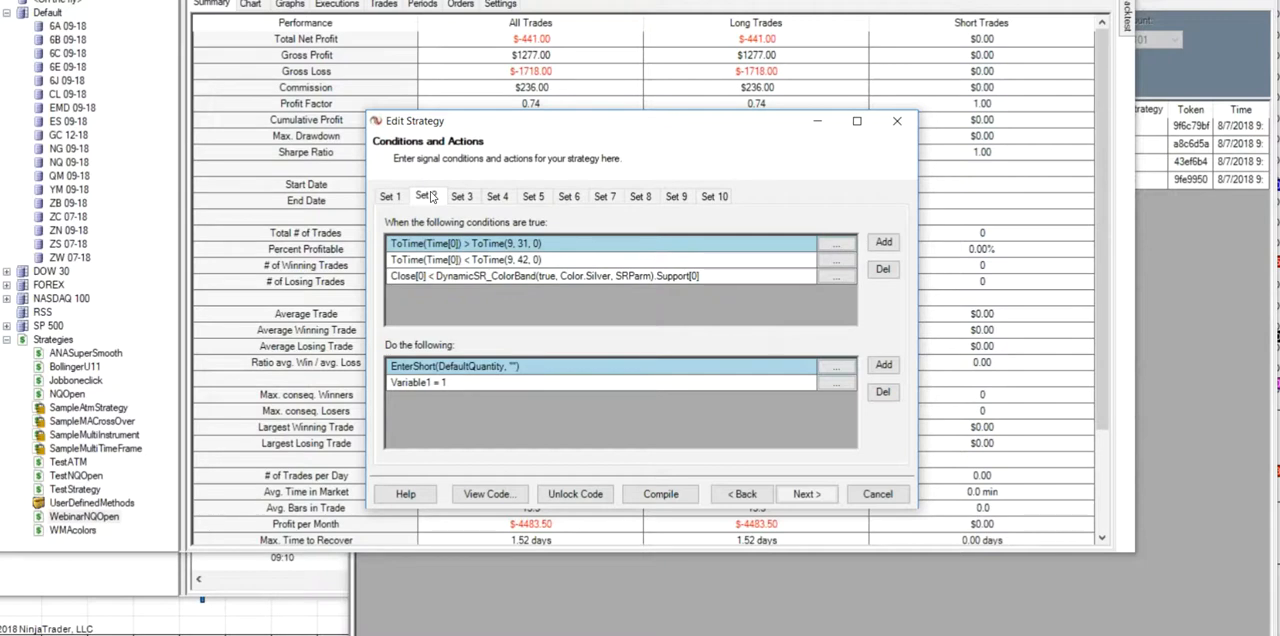
pyautogui.click(394, 197)
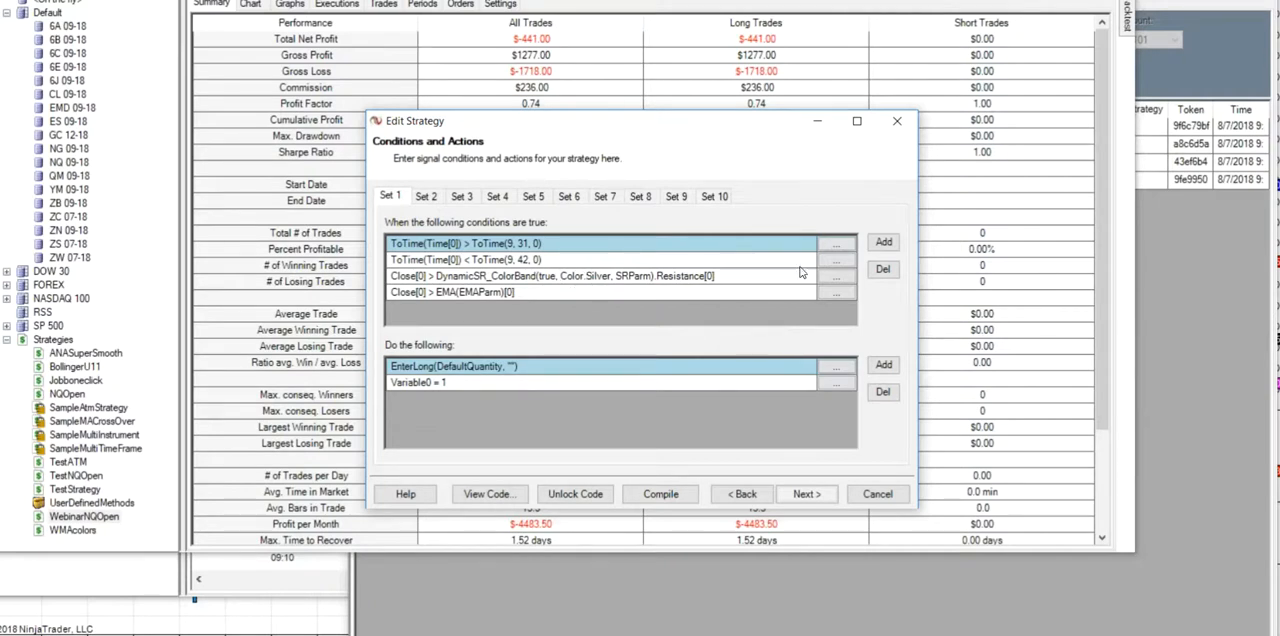
# - Add a condition to Set 1 requiring Close to be greater than the SMA with a period of 21
pyautogui.click(884, 244)
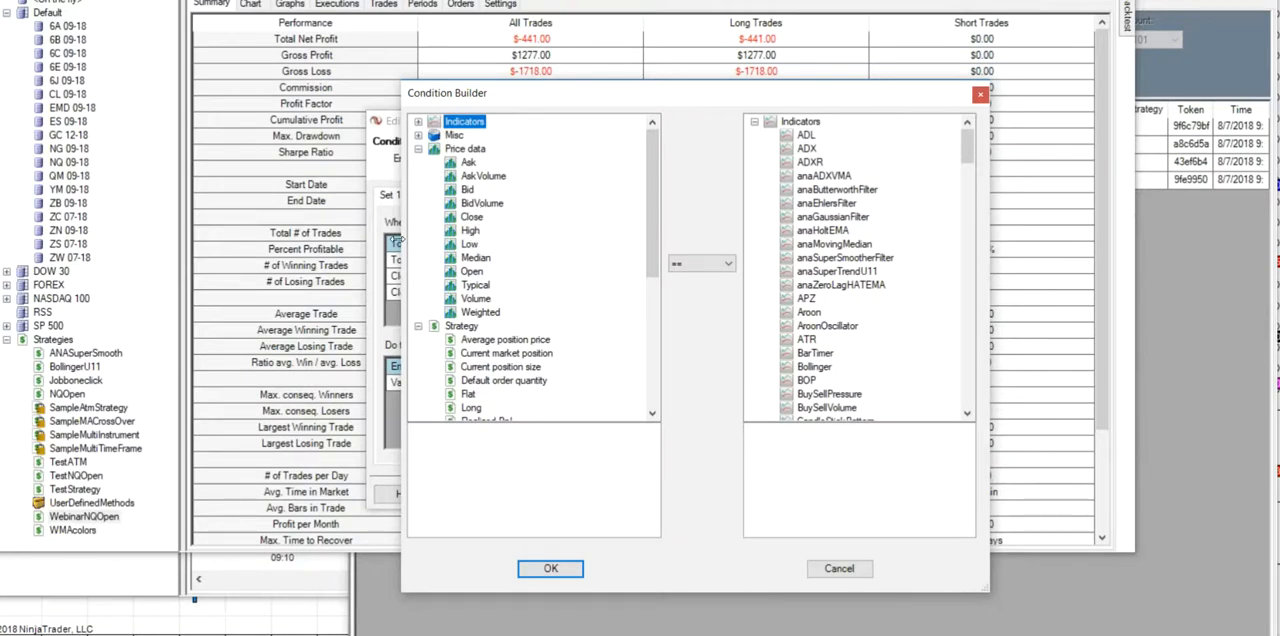
pyautogui.click(848, 572)
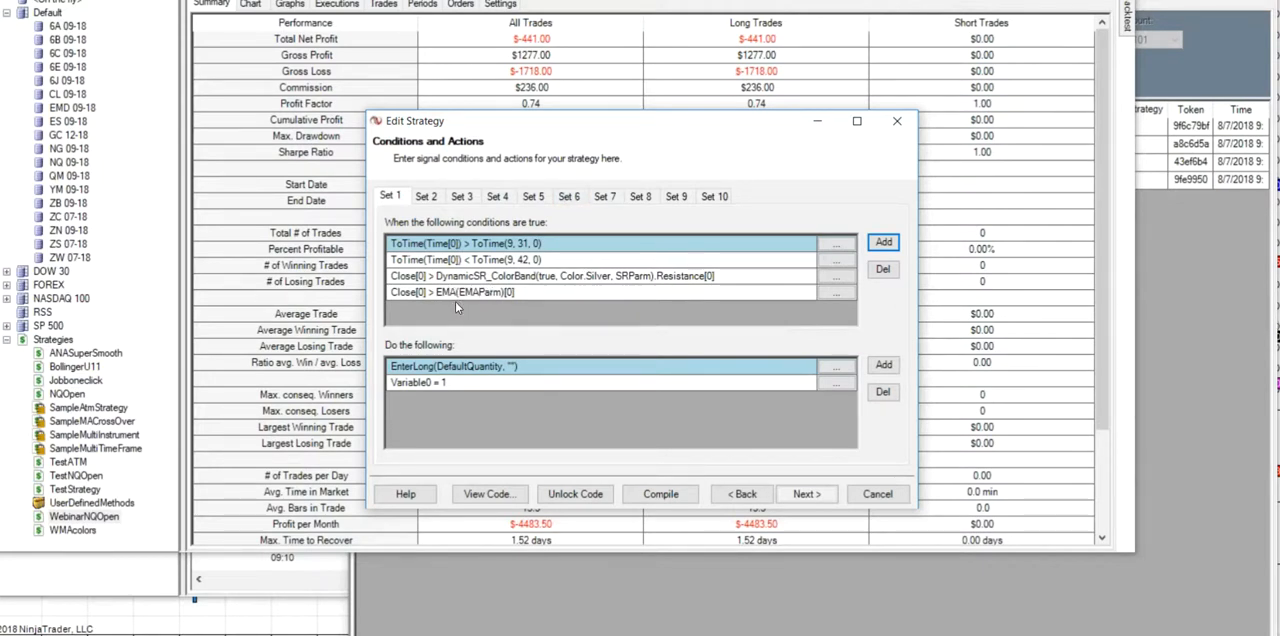
pyautogui.click(884, 243)
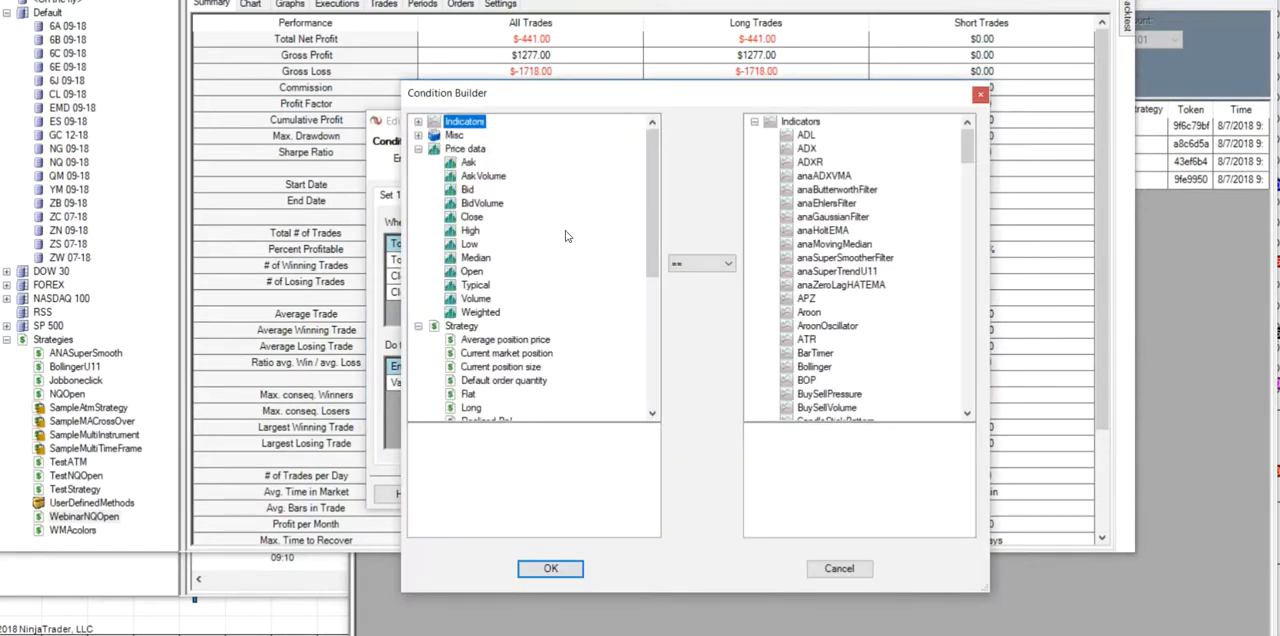
pyautogui.click(476, 218)
pyautogui.moveTo(968, 145); pyautogui.dragTo(973, 305)
pyautogui.click(806, 204)
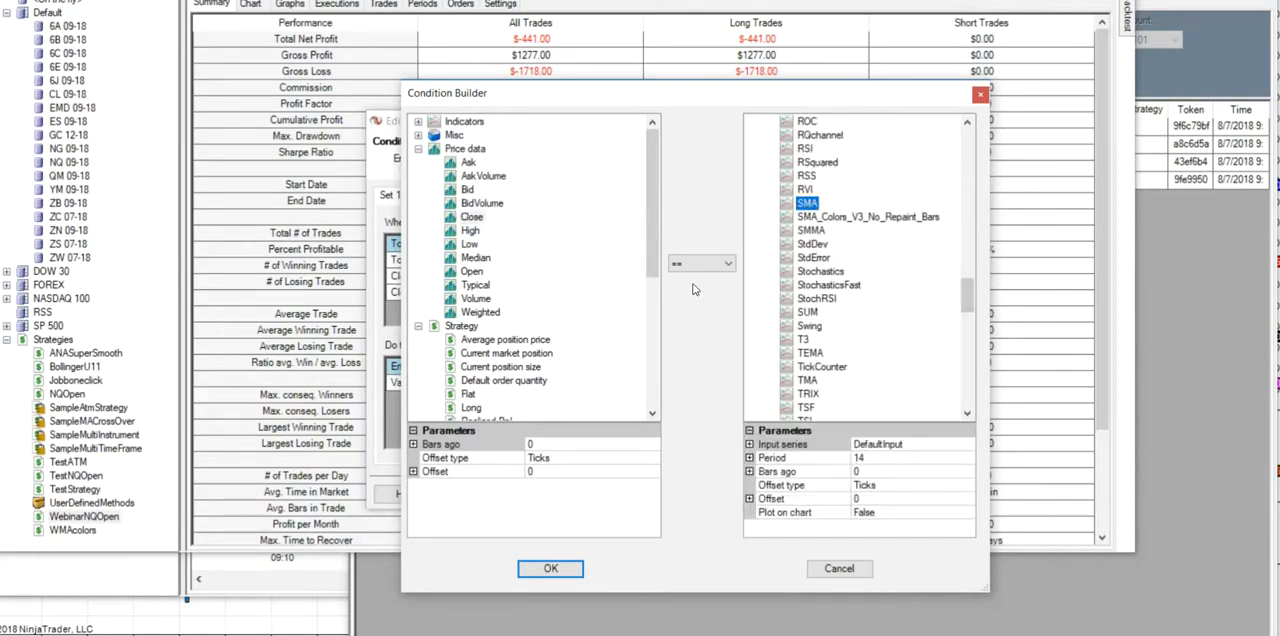
pyautogui.click(718, 265)
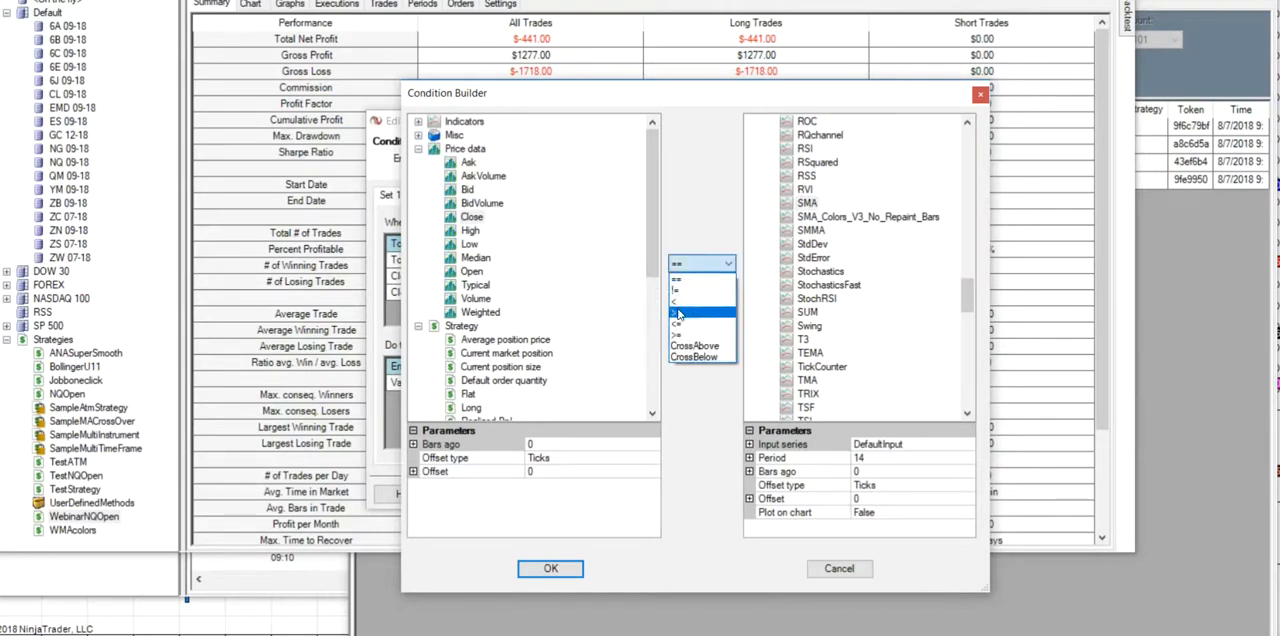
pyautogui.click(688, 312)
pyautogui.click(870, 462)
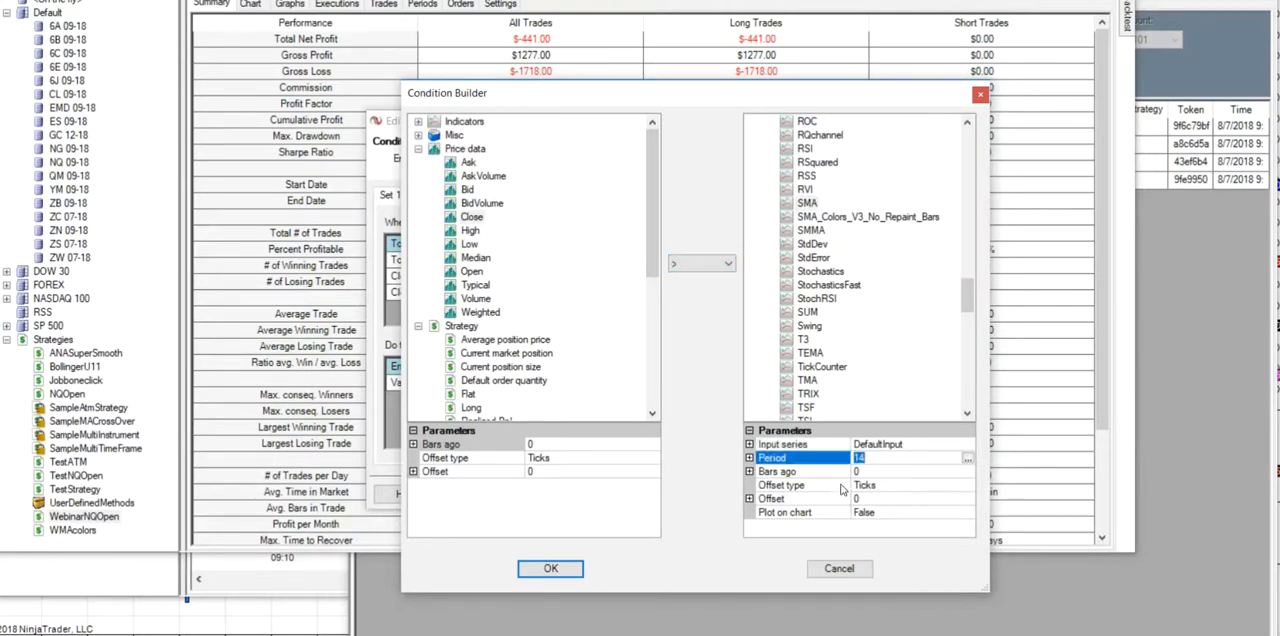
pyautogui.write('21')
pyautogui.click(552, 569)
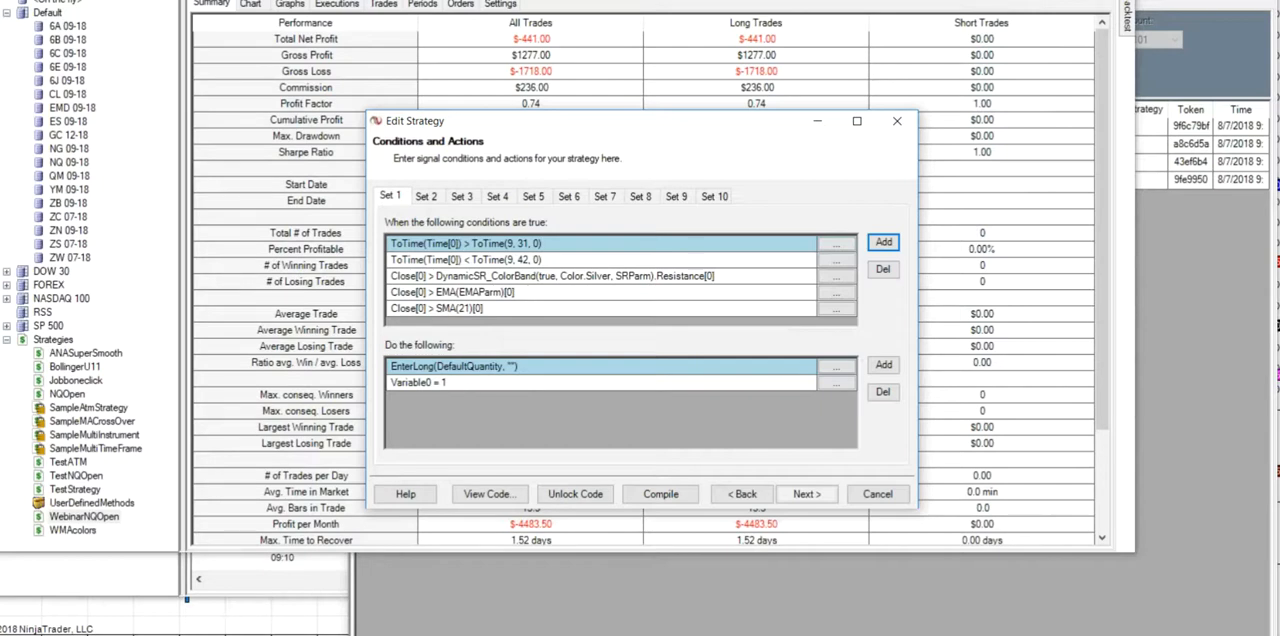
# - Compare the short entry in Set 2 and the long exit in Set 3 with the long entry conditions in Set 1
pyautogui.click(426, 196)
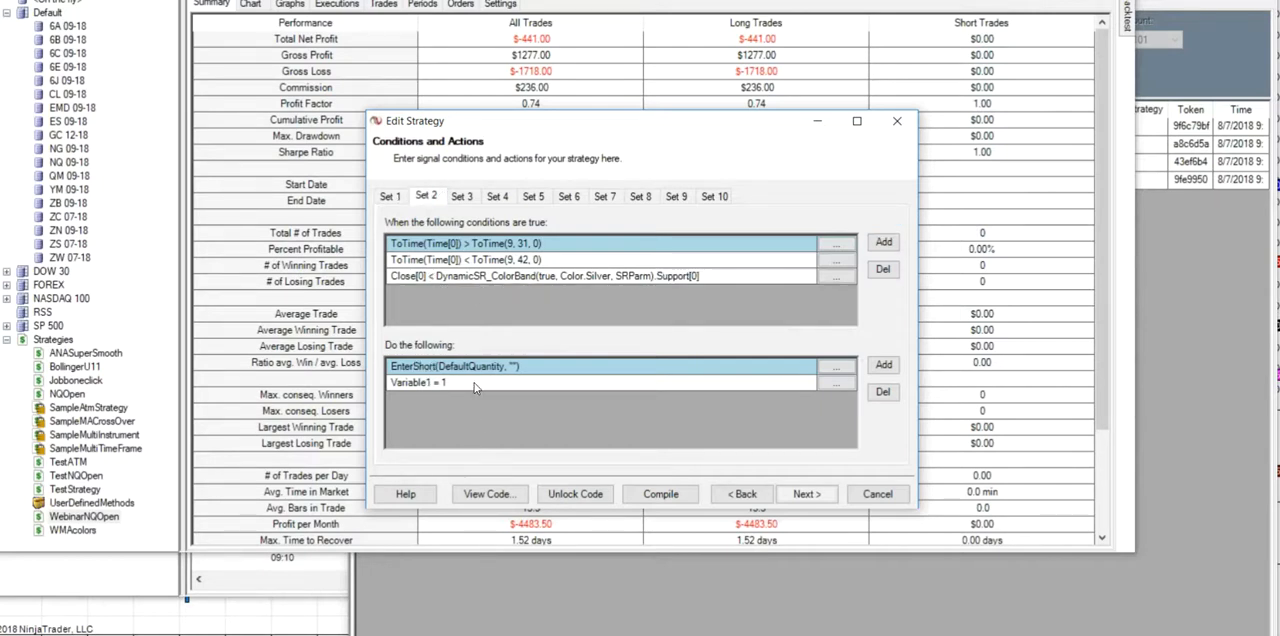
pyautogui.click(465, 199)
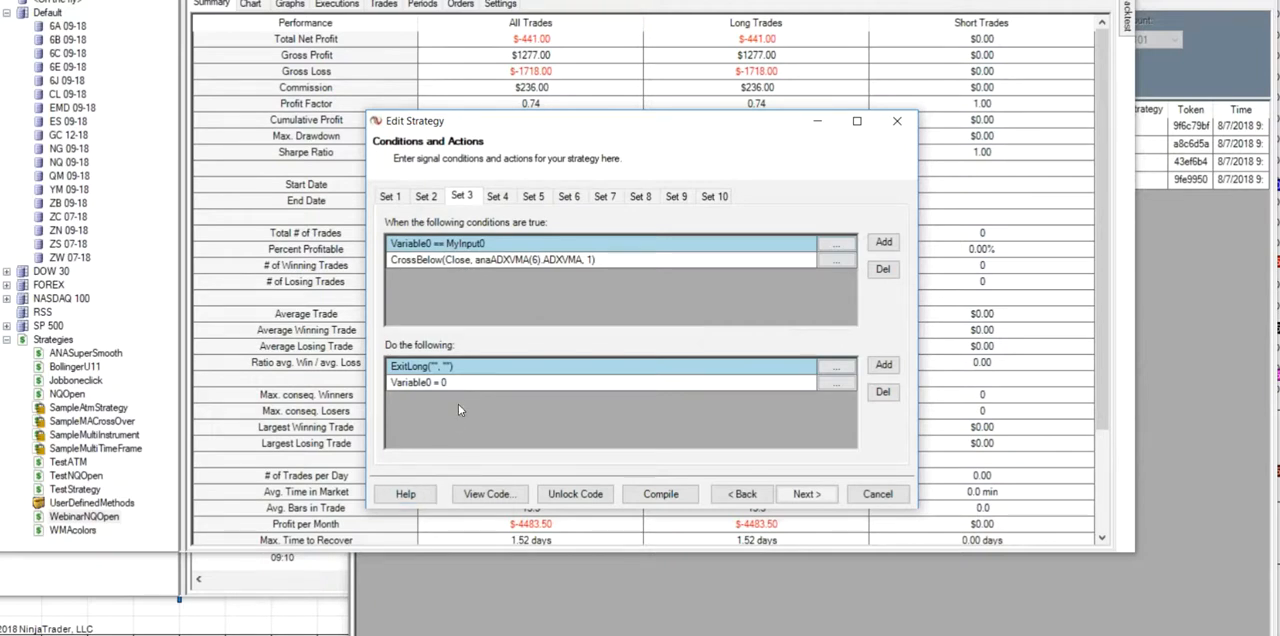
pyautogui.click(401, 198)
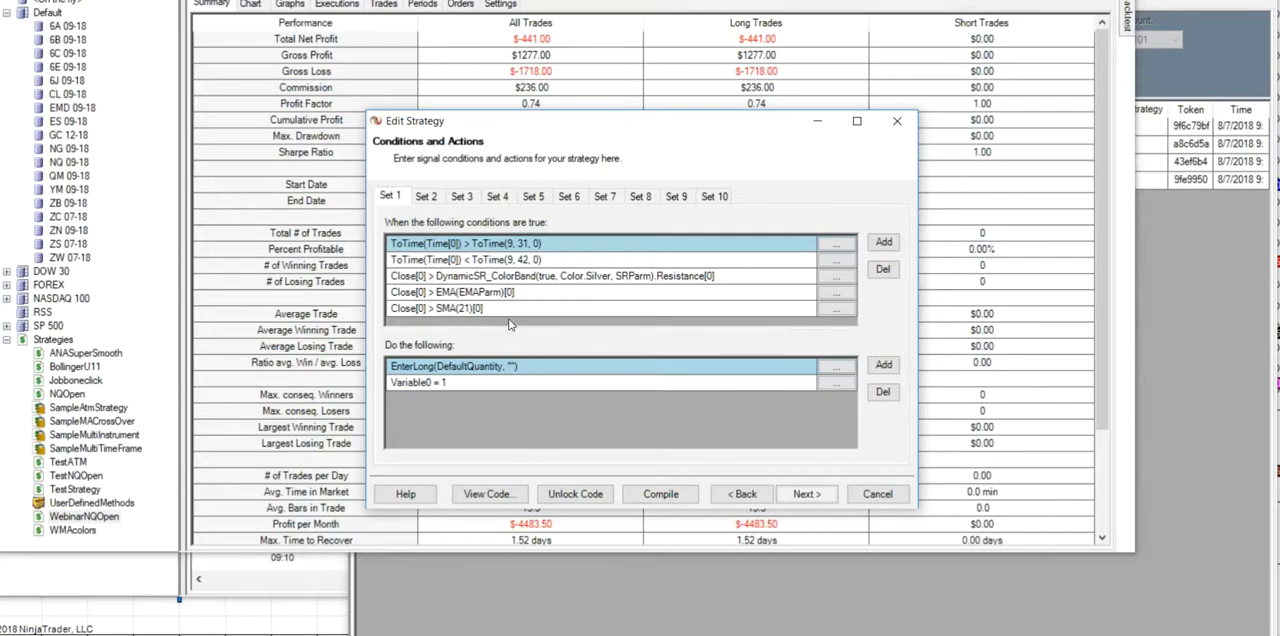
pyautogui.click(461, 197)
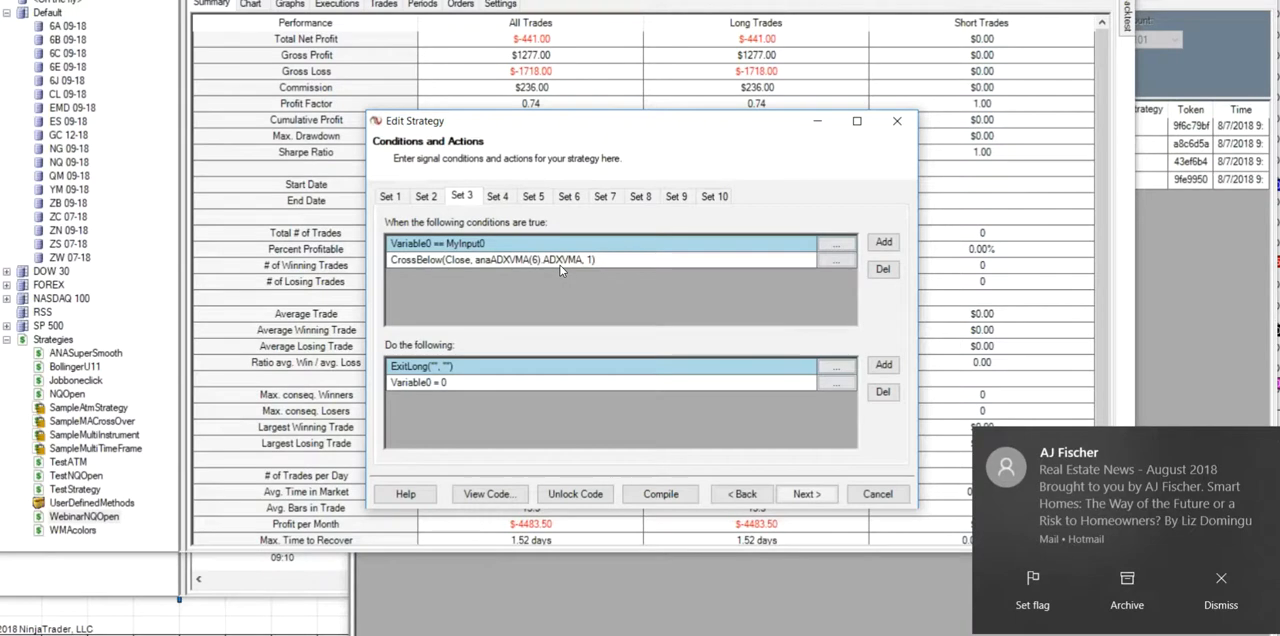
# - Add a condition to Set 5 requiring Close to equal the HMA with a period of 80
pyautogui.click(534, 197)
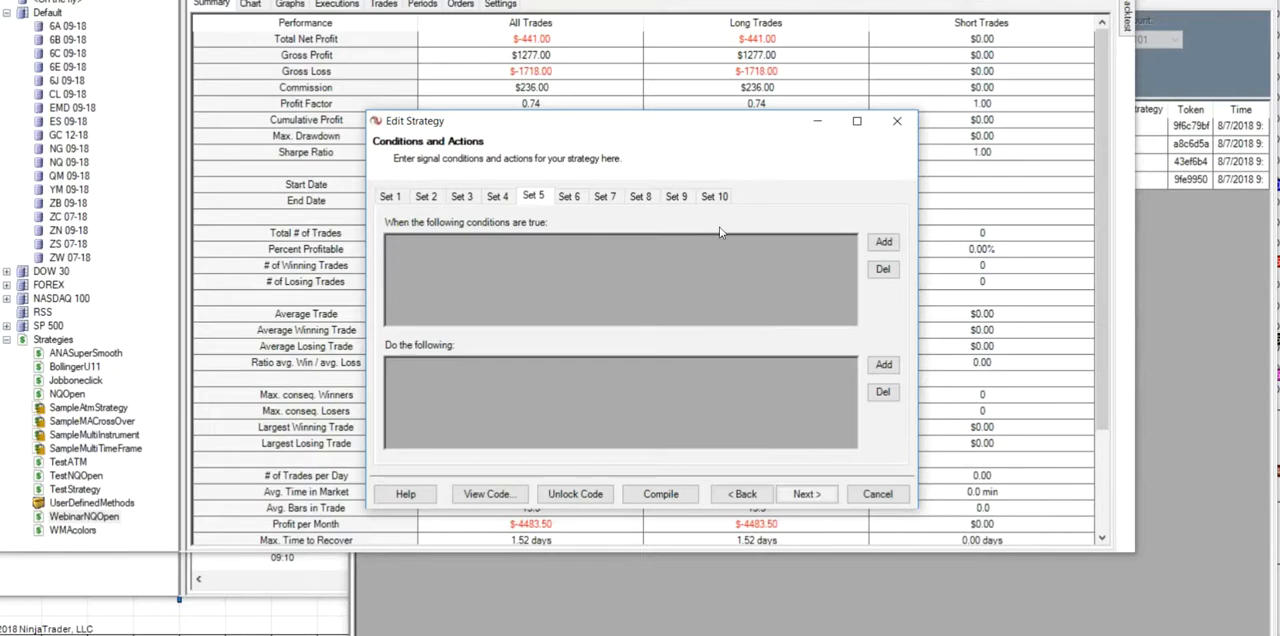
pyautogui.click(885, 246)
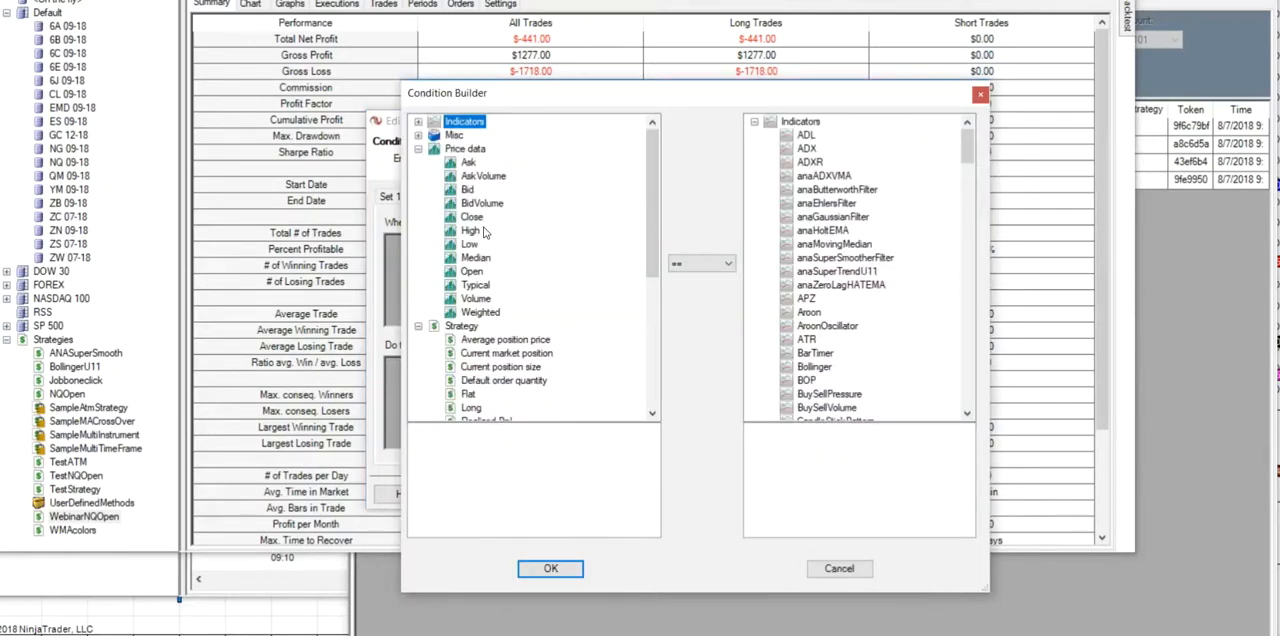
pyautogui.click(472, 217)
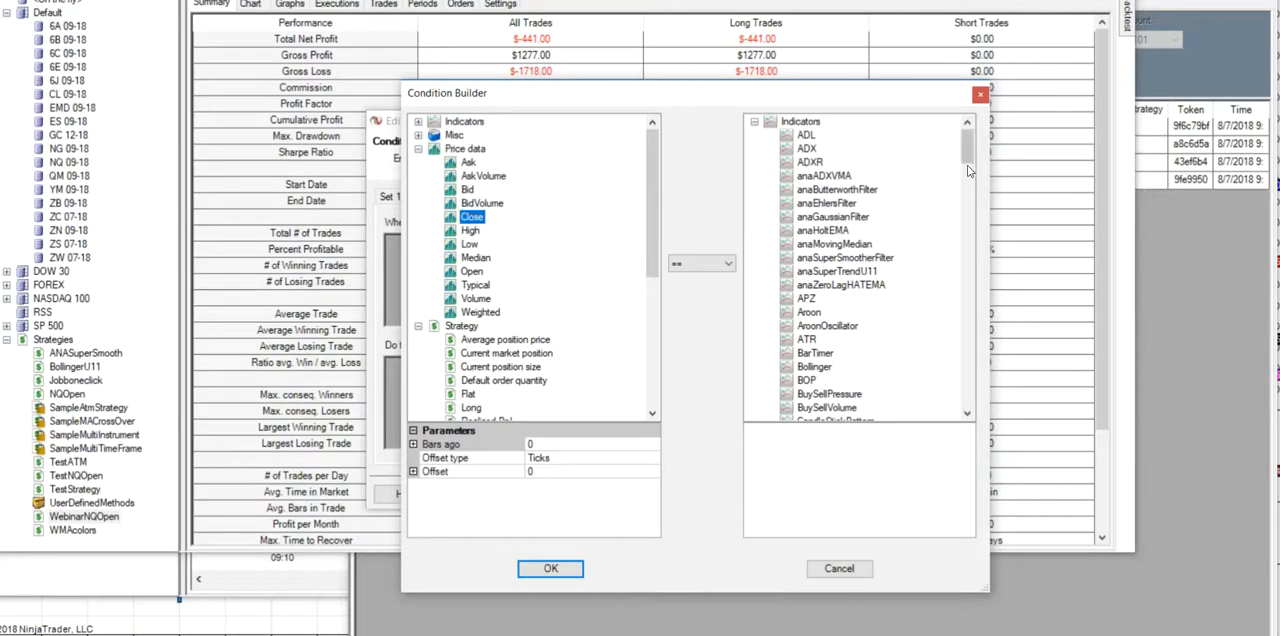
pyautogui.moveTo(968, 150); pyautogui.dragTo(981, 226)
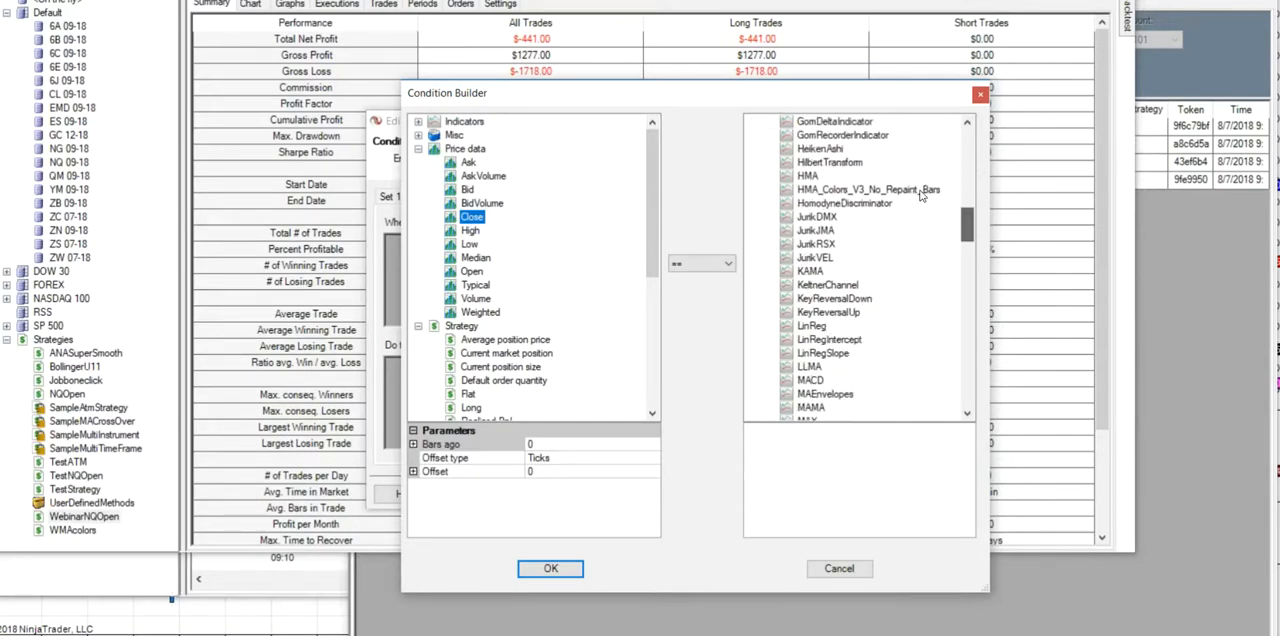
pyautogui.click(812, 177)
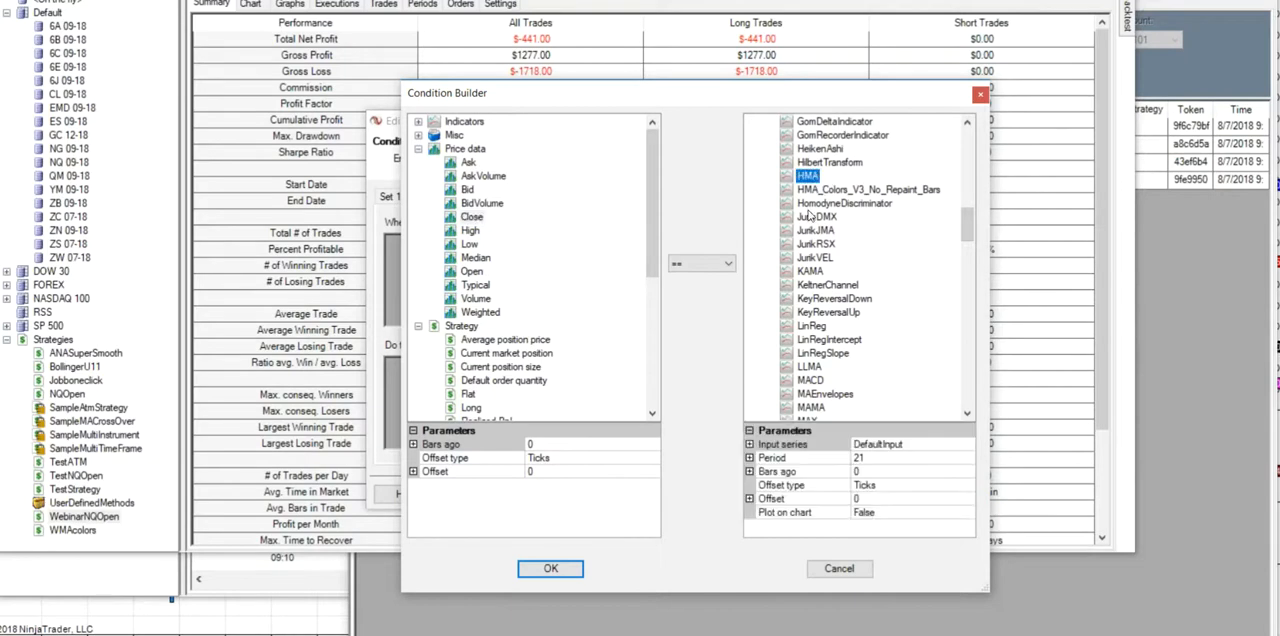
pyautogui.click(866, 458)
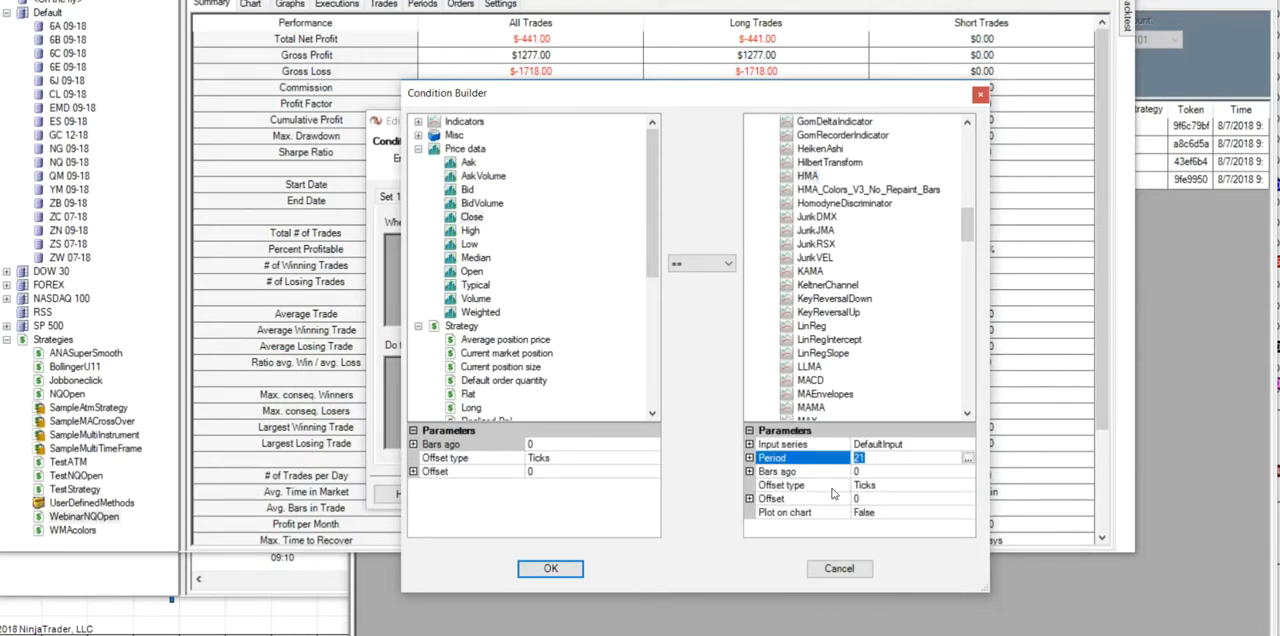
pyautogui.write('80')
pyautogui.click(550, 568)
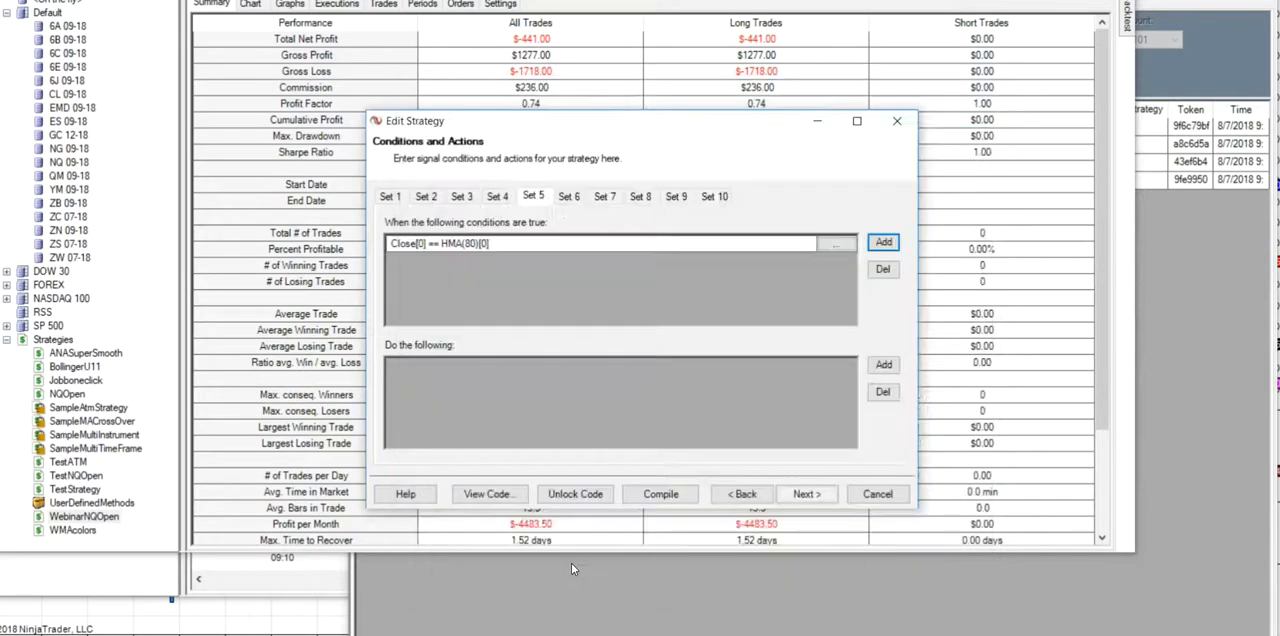
# - Add an Enter long position action with the default quantity to Set 5
pyautogui.click(884, 364)
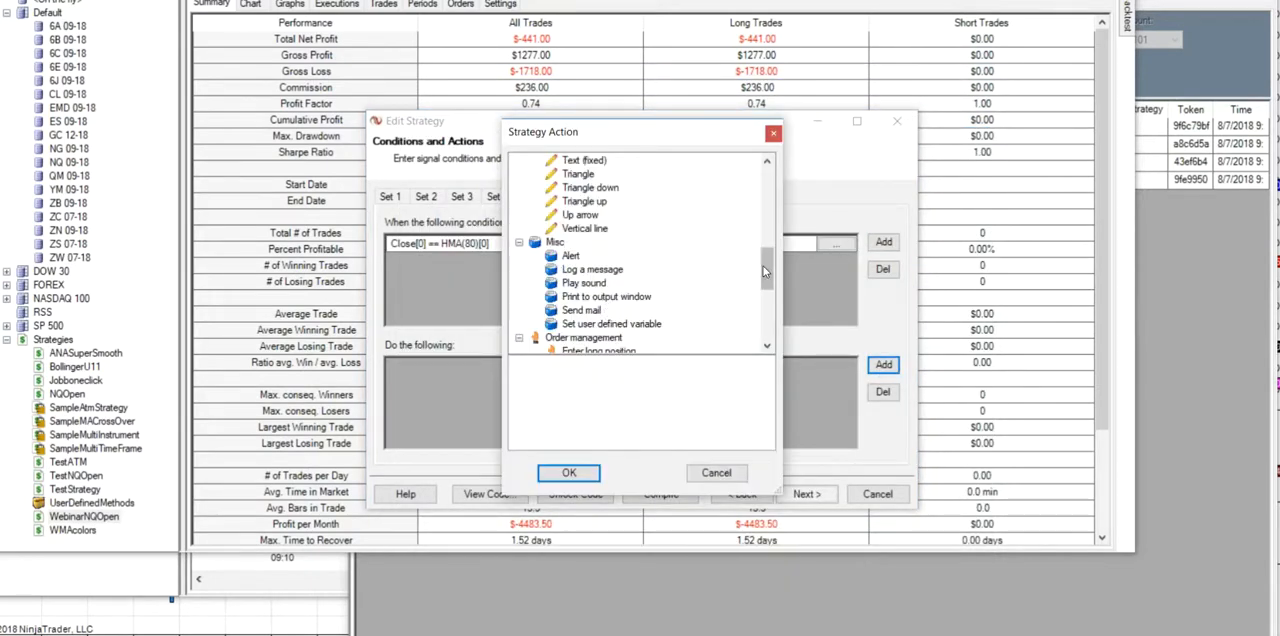
pyautogui.moveTo(767, 268); pyautogui.dragTo(767, 282)
pyautogui.click(614, 284)
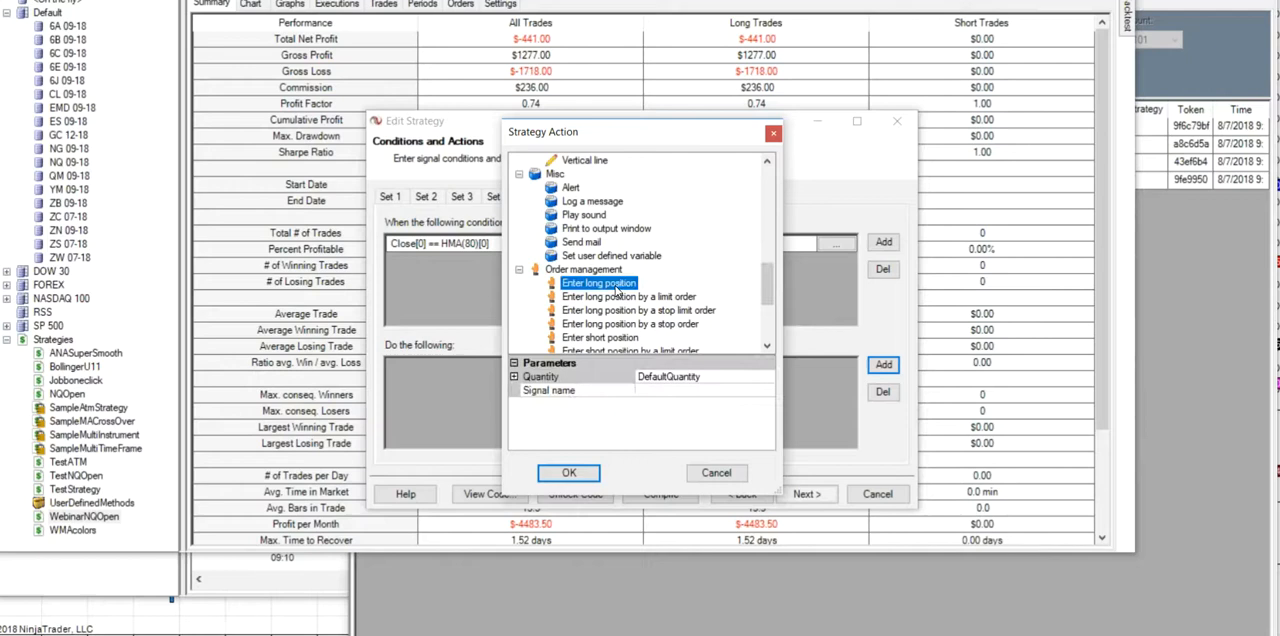
pyautogui.click(569, 473)
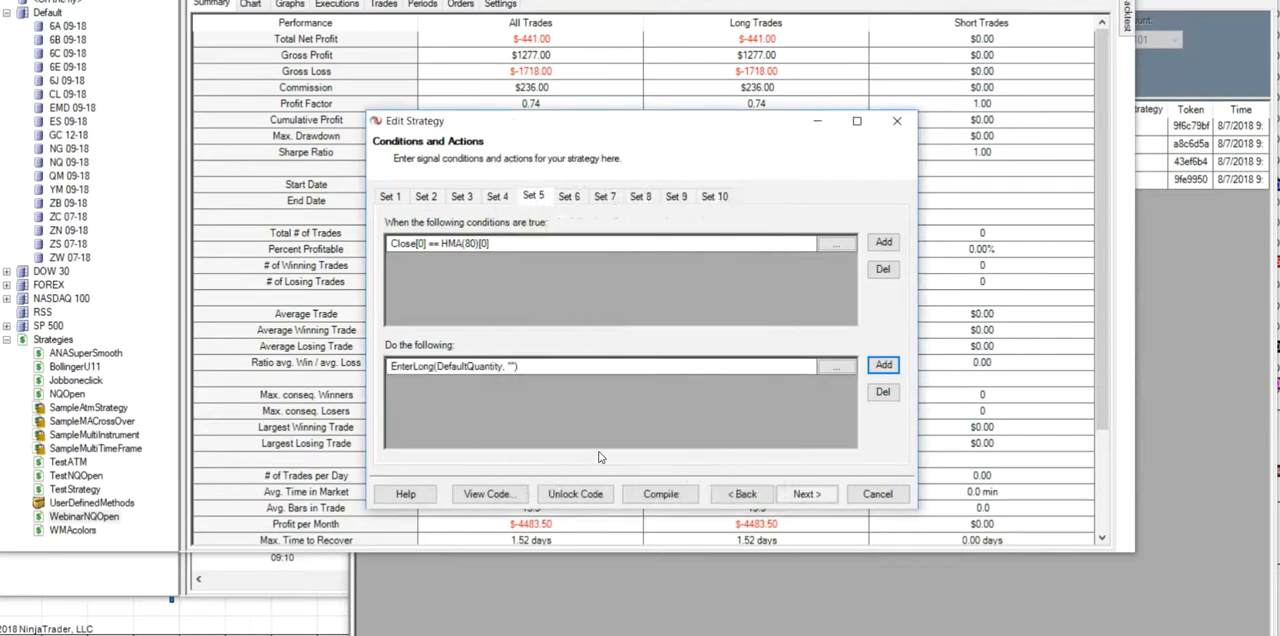
# - Check the Set 1 entry conditions and change the Set 5 HMA condition's operator to CrossAbove
pyautogui.click(390, 197)
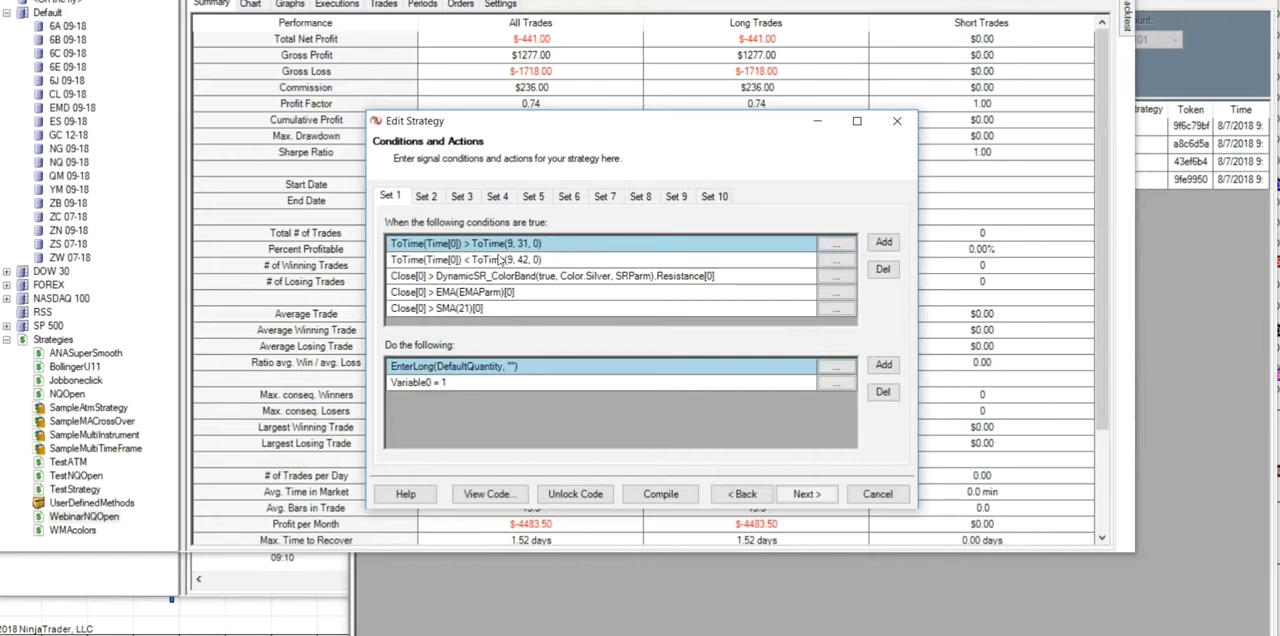
pyautogui.click(536, 200)
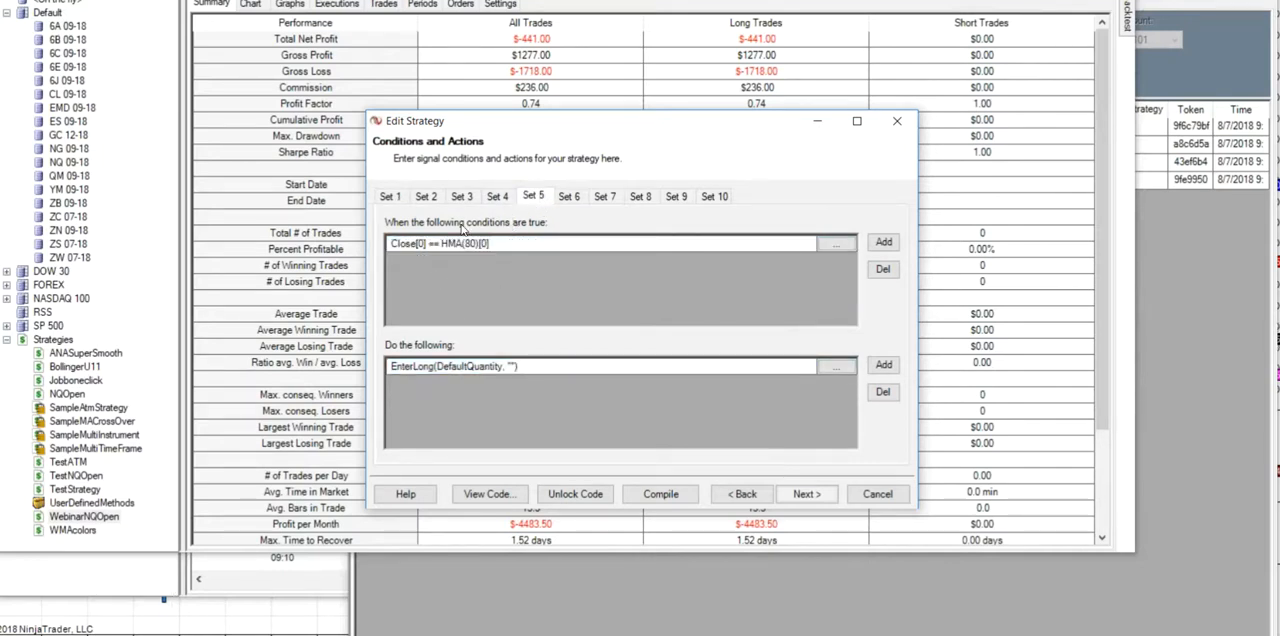
pyautogui.click(839, 246)
pyautogui.click(730, 265)
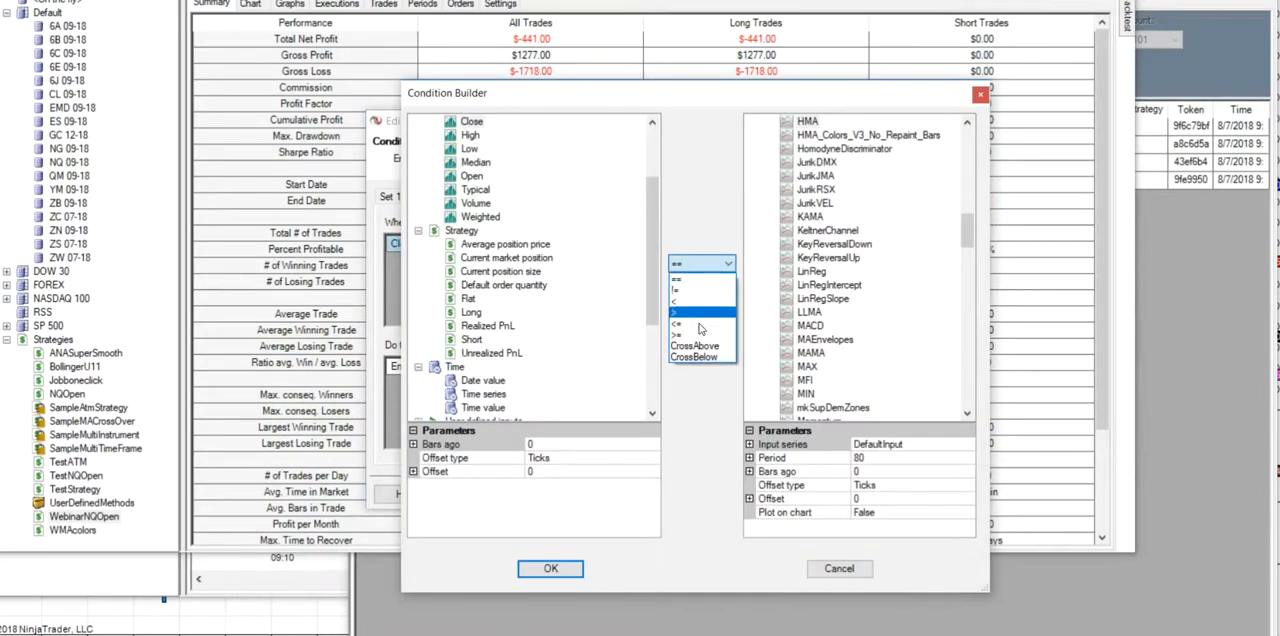
pyautogui.click(700, 350)
pyautogui.click(551, 569)
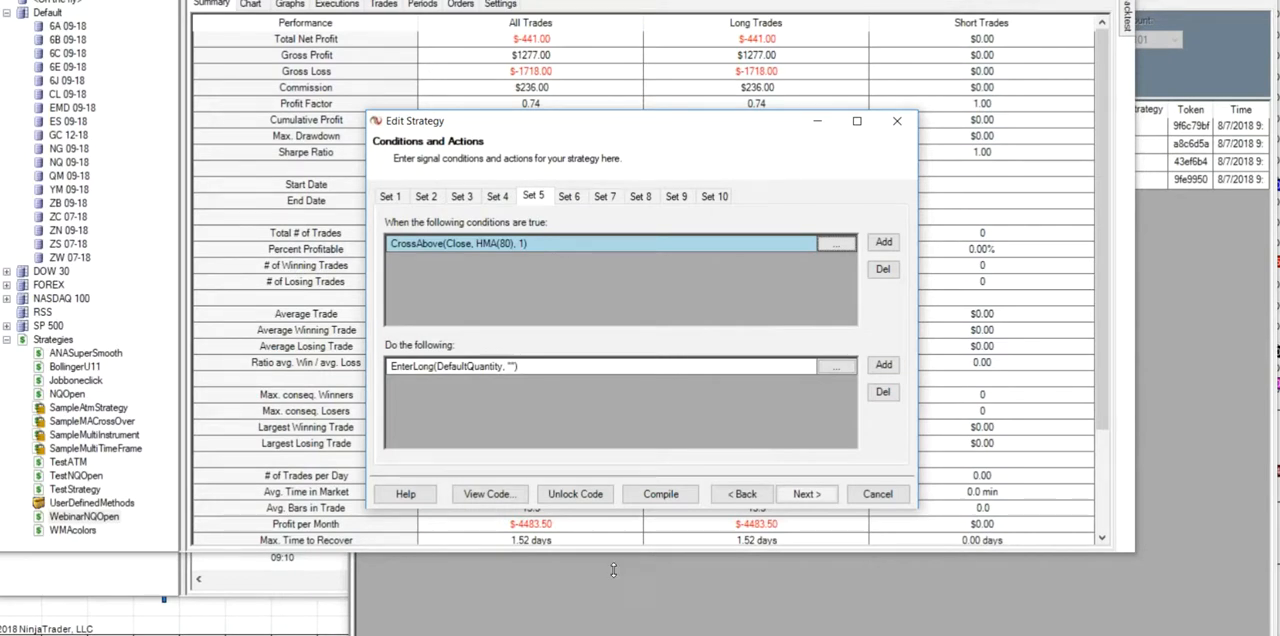
# - Add a condition to Set 5 requiring the Close 1 bar ago to be less than the current Close
pyautogui.click(880, 246)
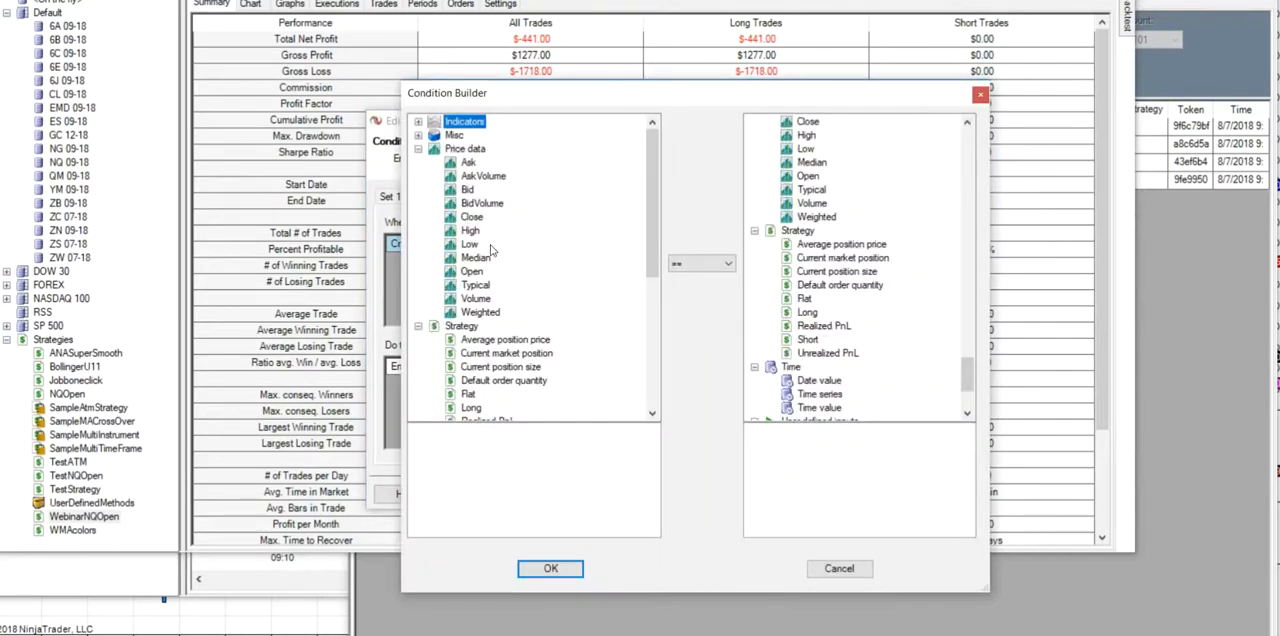
pyautogui.click(473, 219)
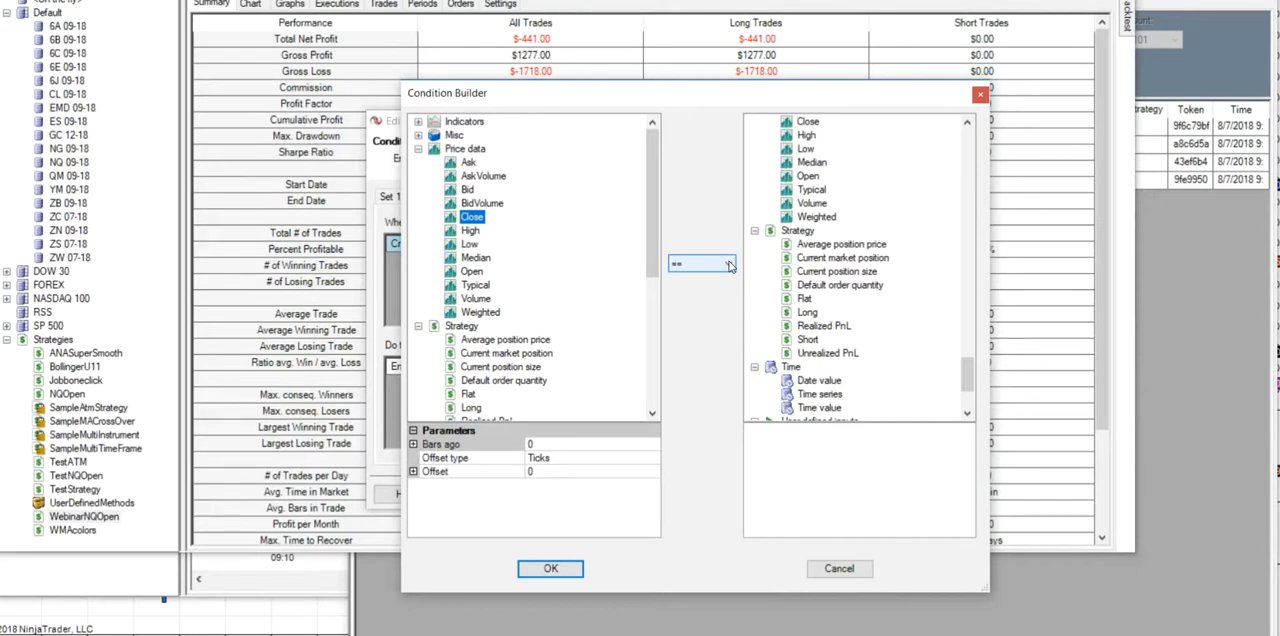
pyautogui.click(533, 444)
pyautogui.press('BackSpace')
pyautogui.write('1')
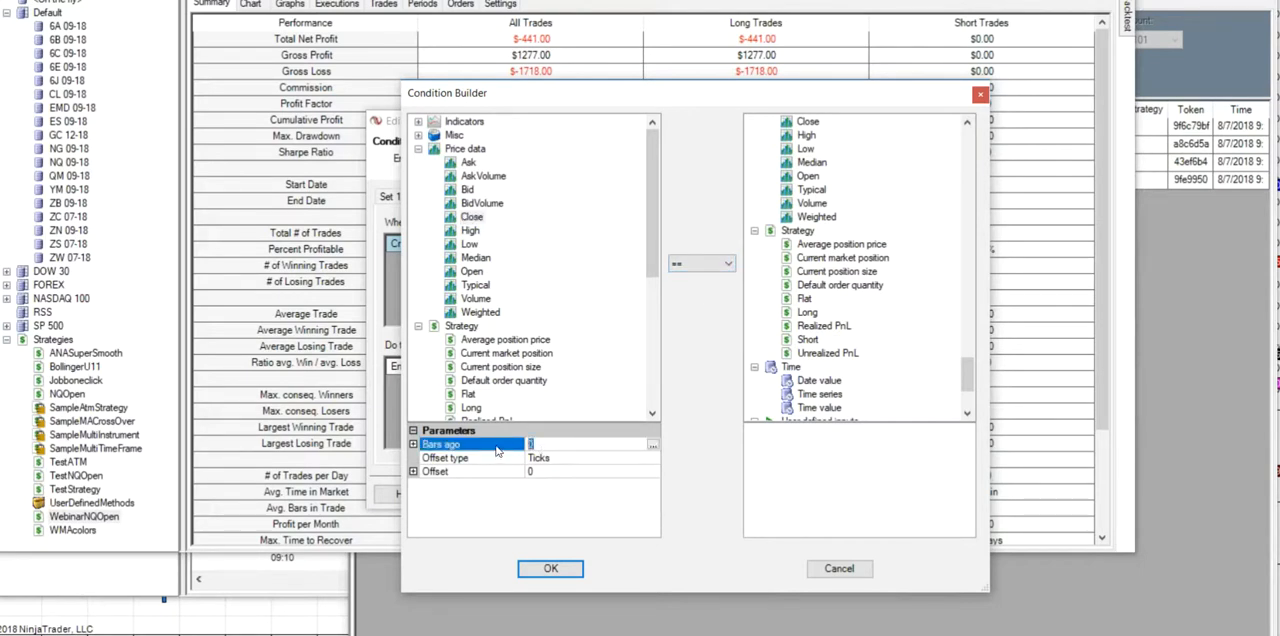
pyautogui.click(730, 265)
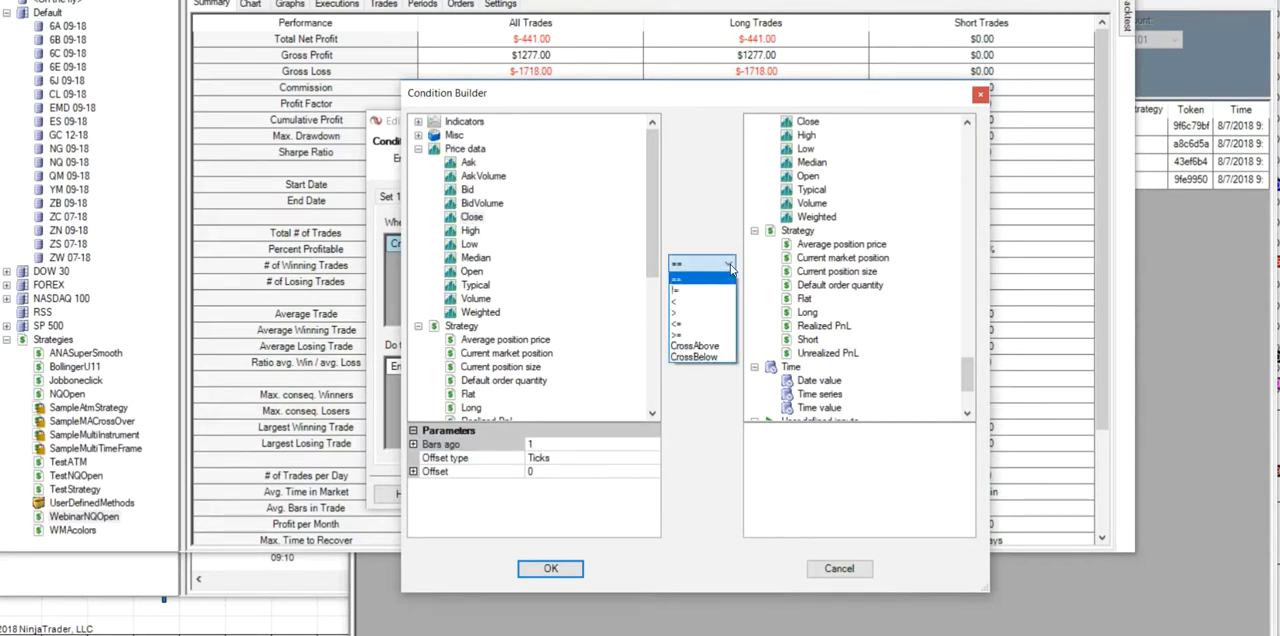
pyautogui.click(678, 300)
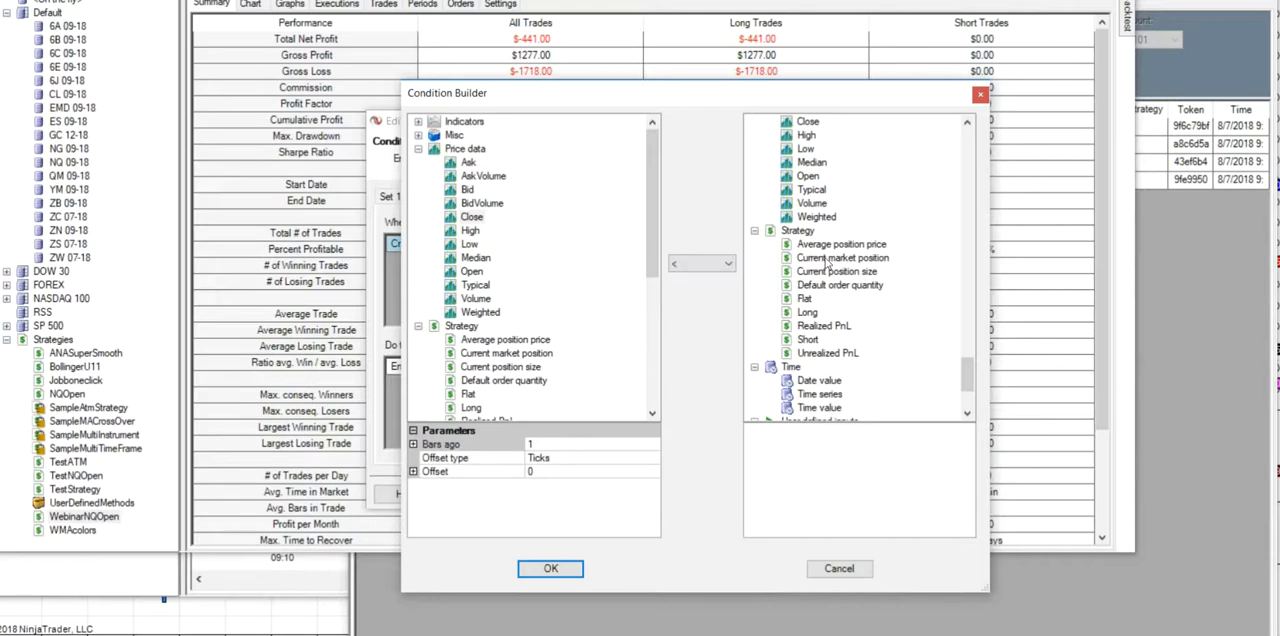
pyautogui.click(810, 124)
pyautogui.click(552, 569)
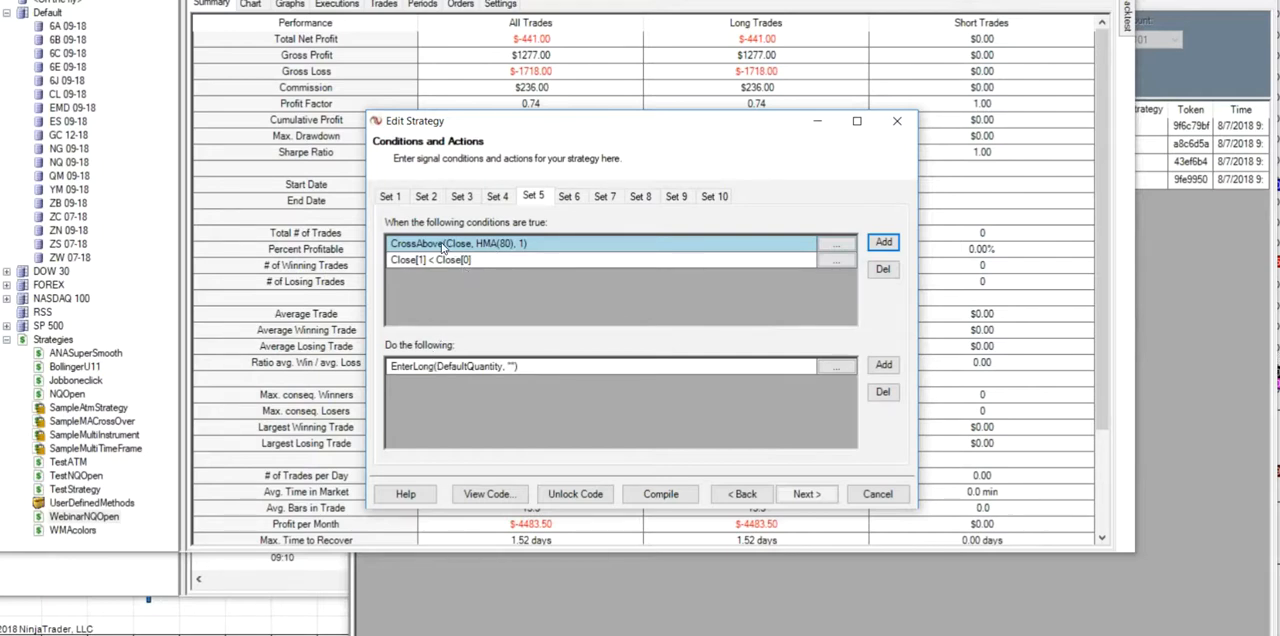
# - Add a condition to Set 5 requiring the Close 2 bars ago to be less than the Close 1 bar ago
pyautogui.click(883, 242)
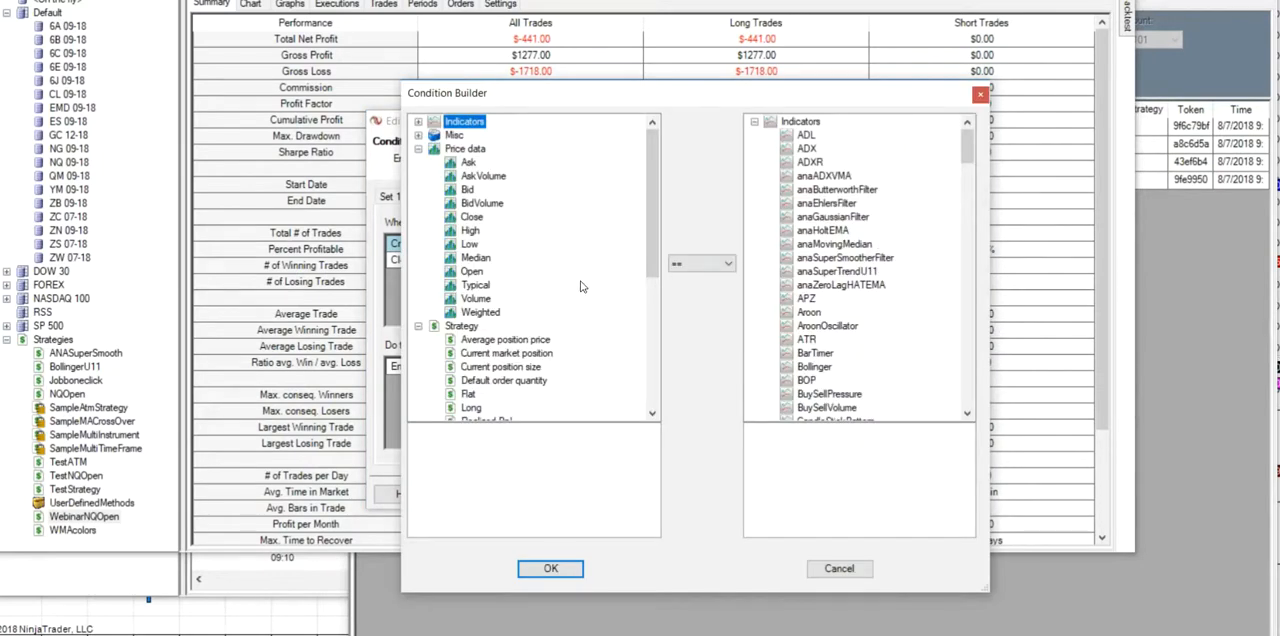
pyautogui.click(471, 217)
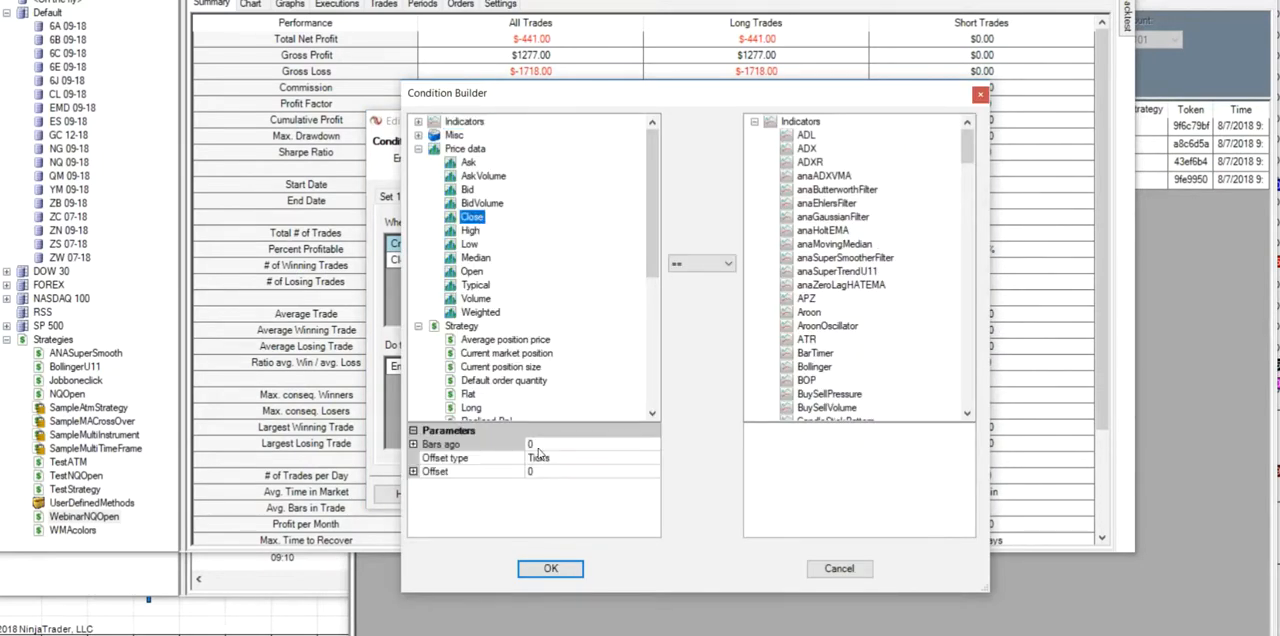
pyautogui.click(519, 444)
pyautogui.write('2')
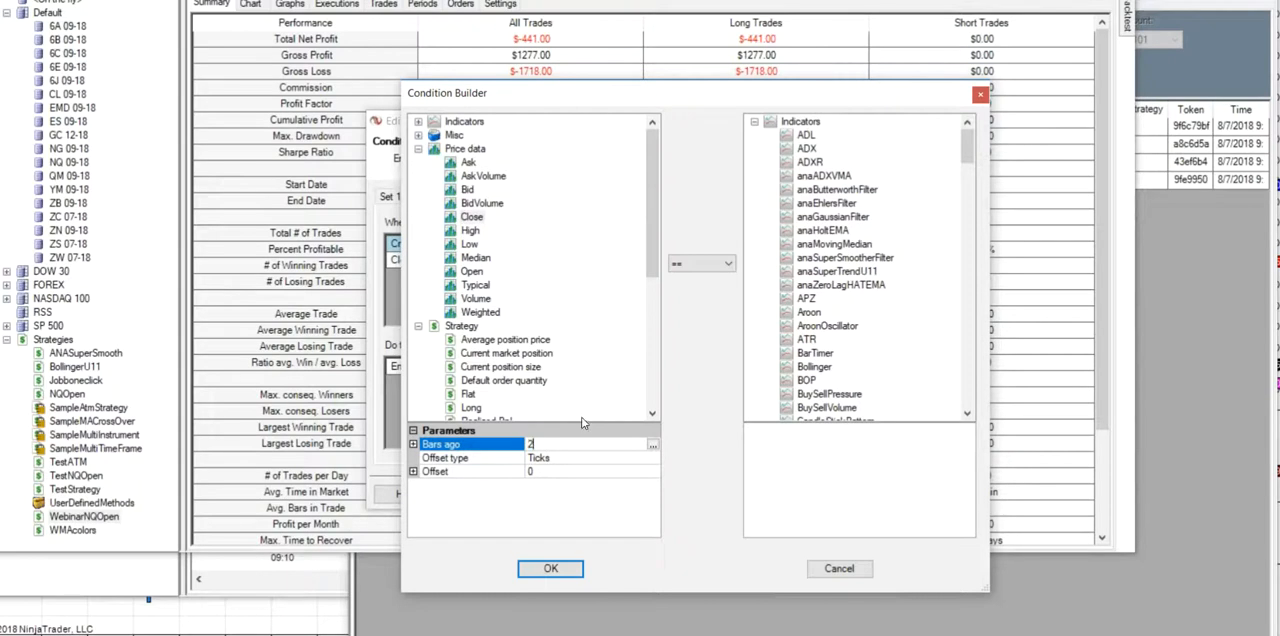
pyautogui.click(729, 265)
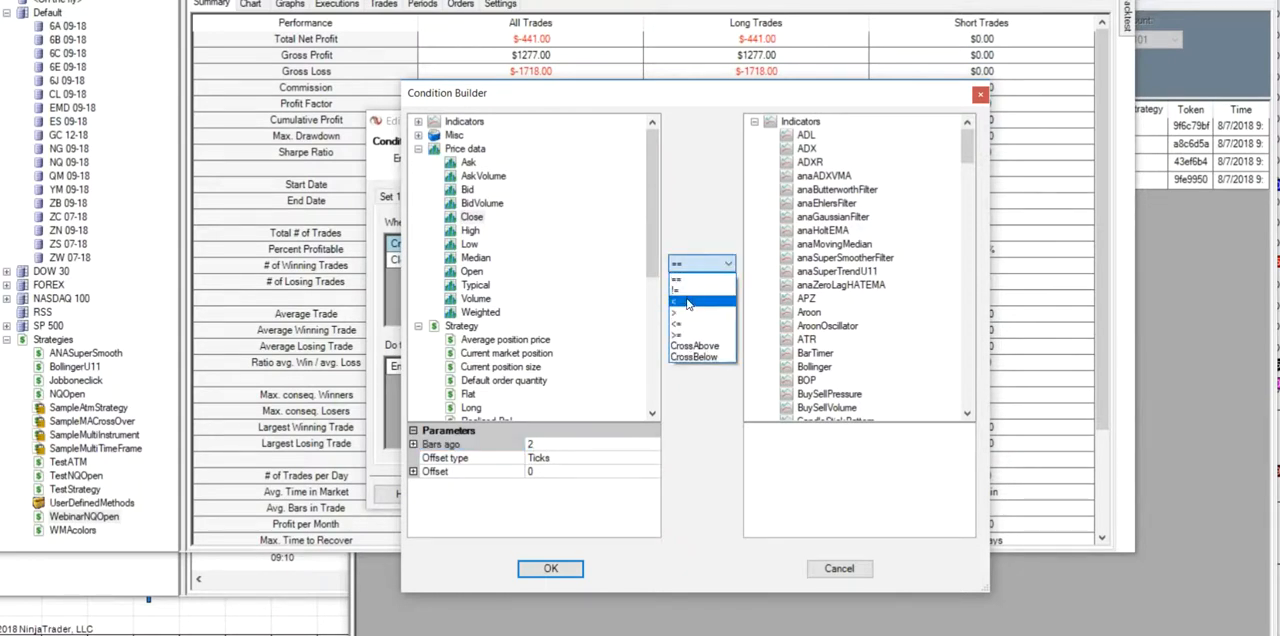
pyautogui.click(688, 301)
pyautogui.moveTo(968, 144); pyautogui.dragTo(955, 344)
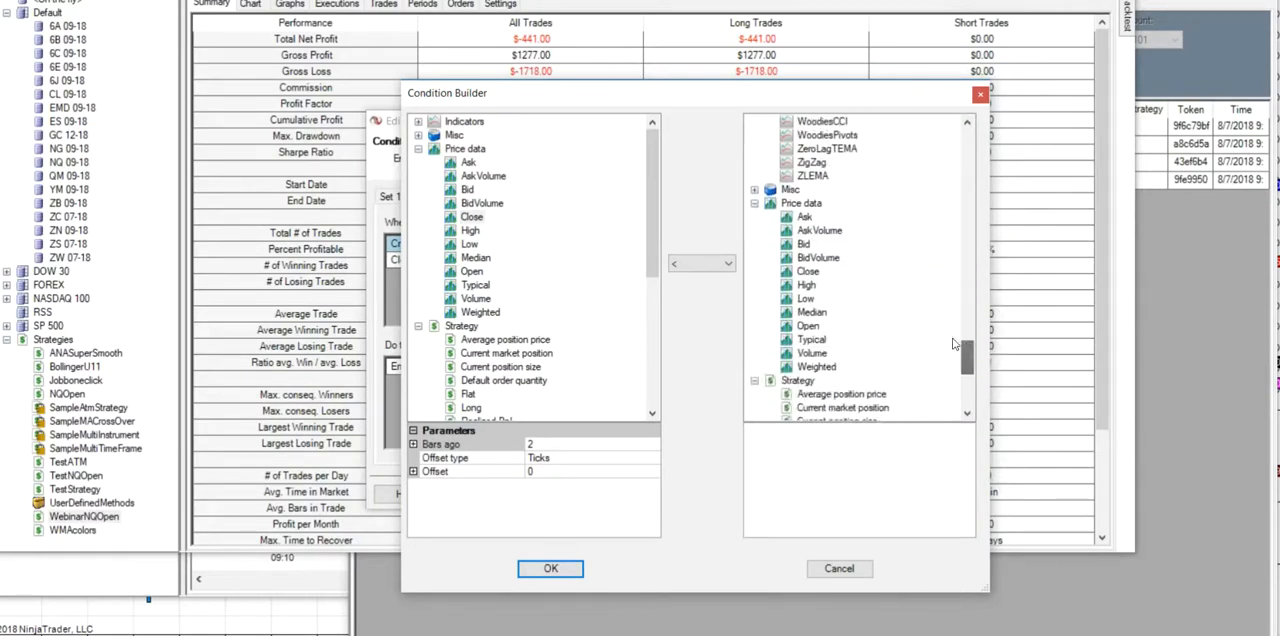
pyautogui.click(815, 274)
pyautogui.click(860, 444)
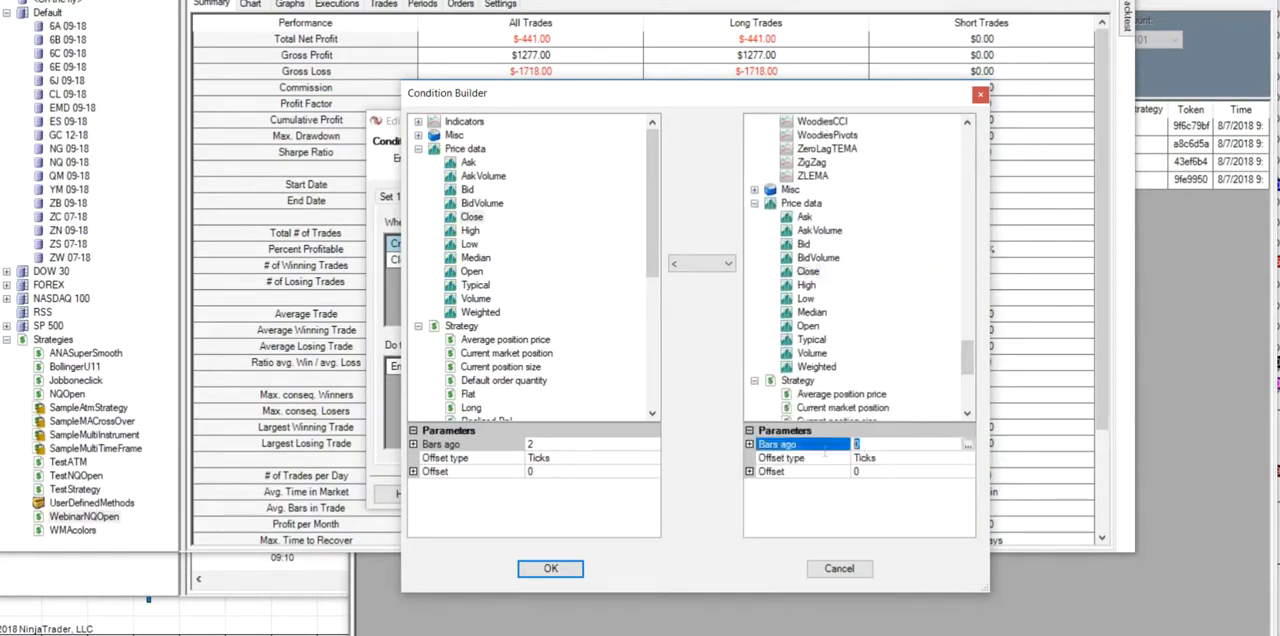
pyautogui.write('1')
pyautogui.click(551, 568)
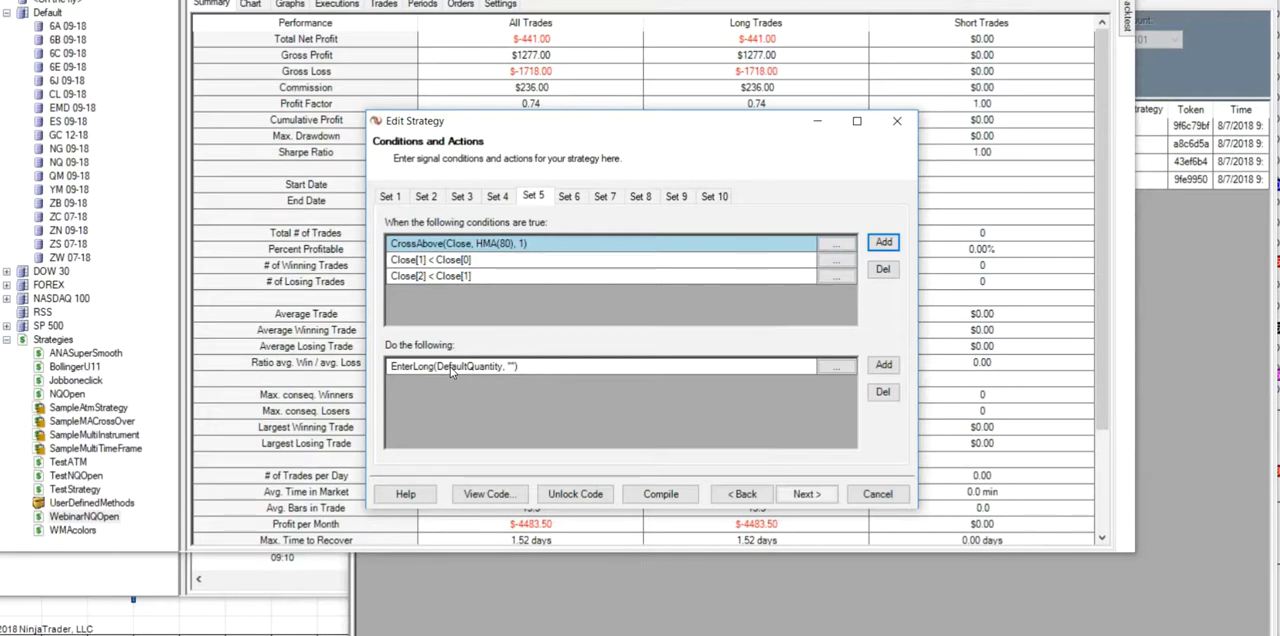
# - Compare Set 5's long entry with the entry in Set 1 and the exits in Sets 3 and 4, and proceed to the stops and targets
pyautogui.click(391, 198)
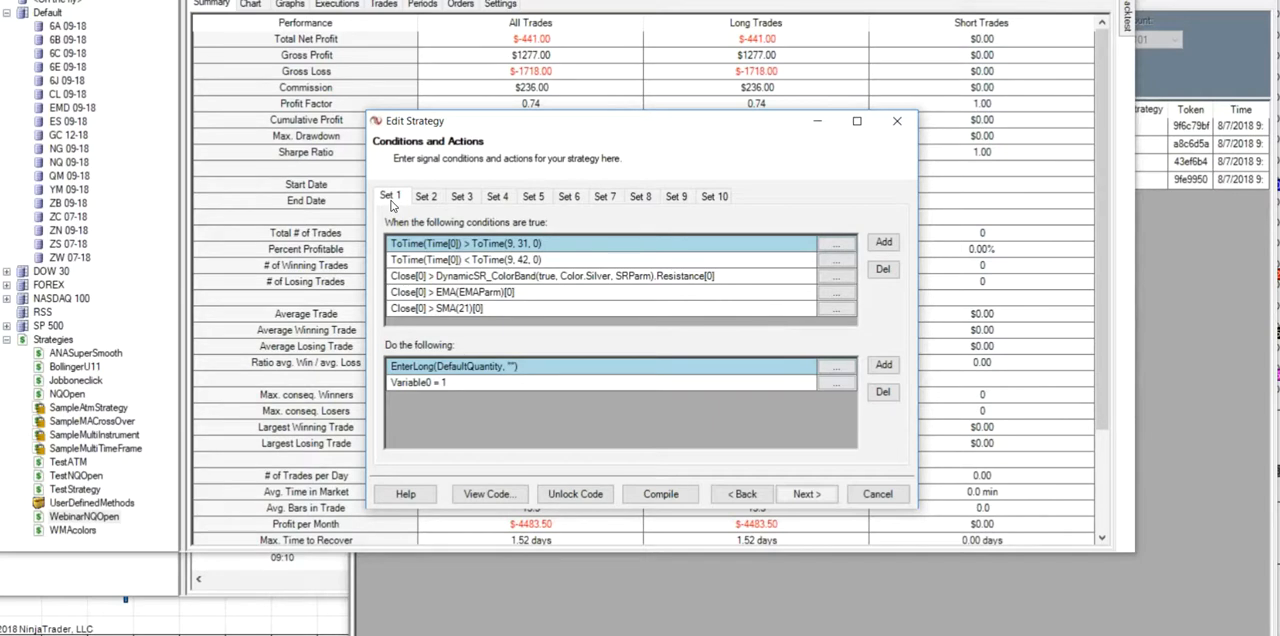
pyautogui.click(533, 197)
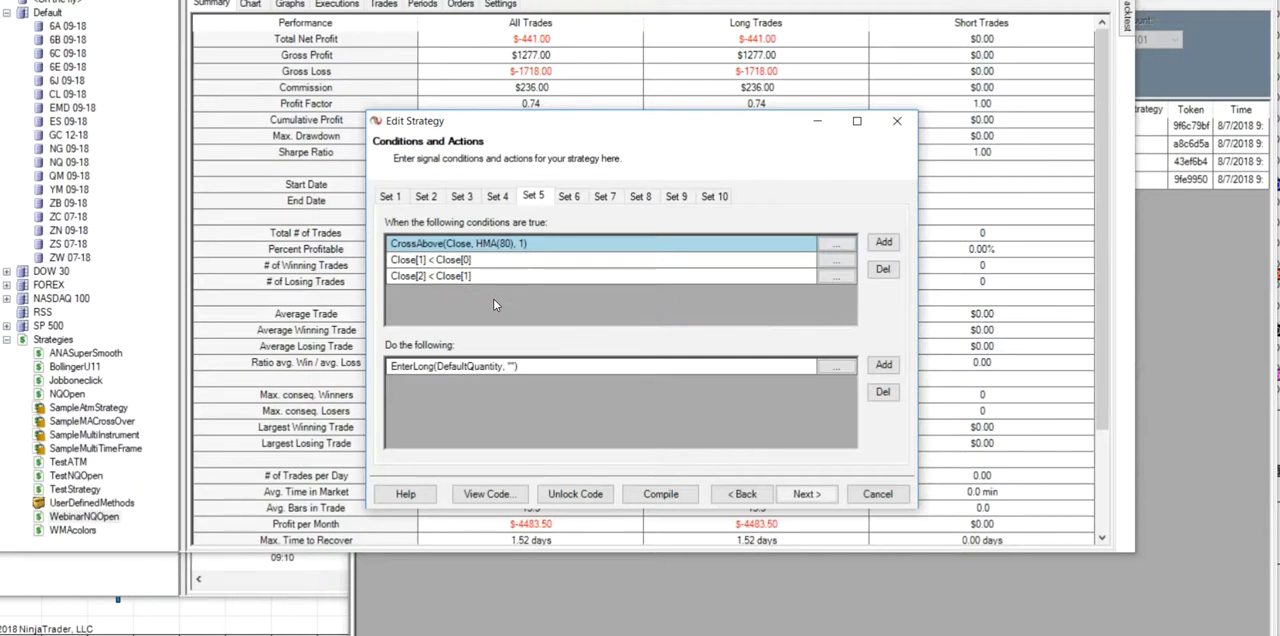
pyautogui.click(462, 198)
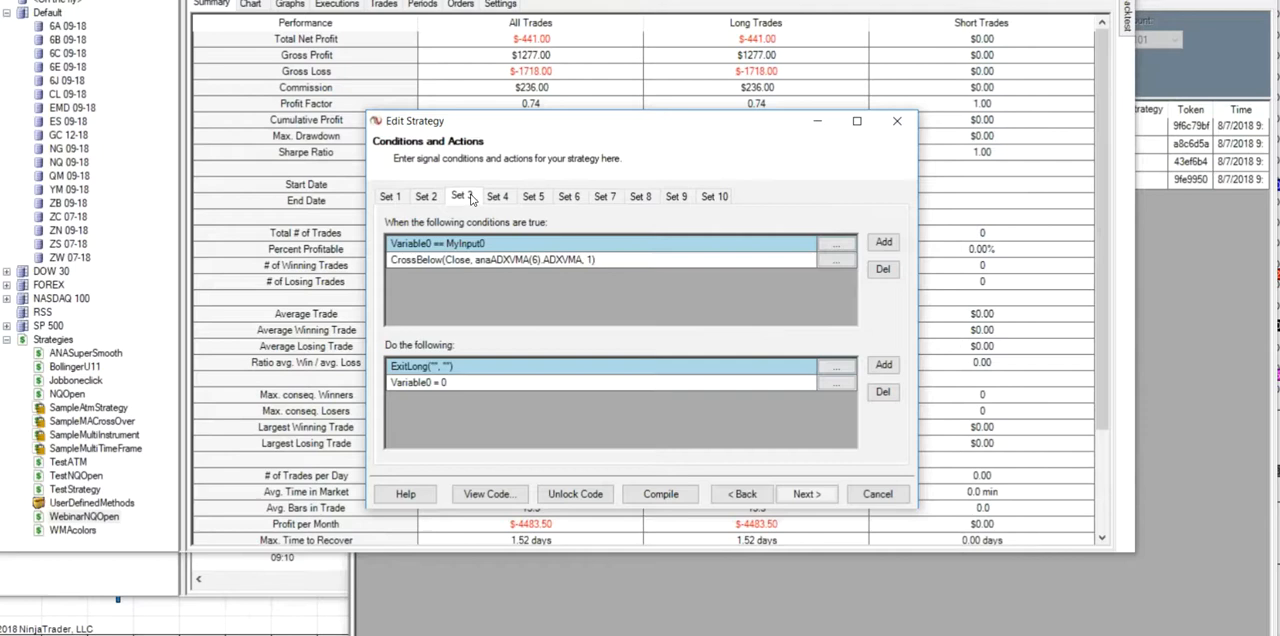
pyautogui.click(502, 198)
pyautogui.click(472, 199)
pyautogui.click(498, 199)
pyautogui.click(461, 205)
pyautogui.click(507, 200)
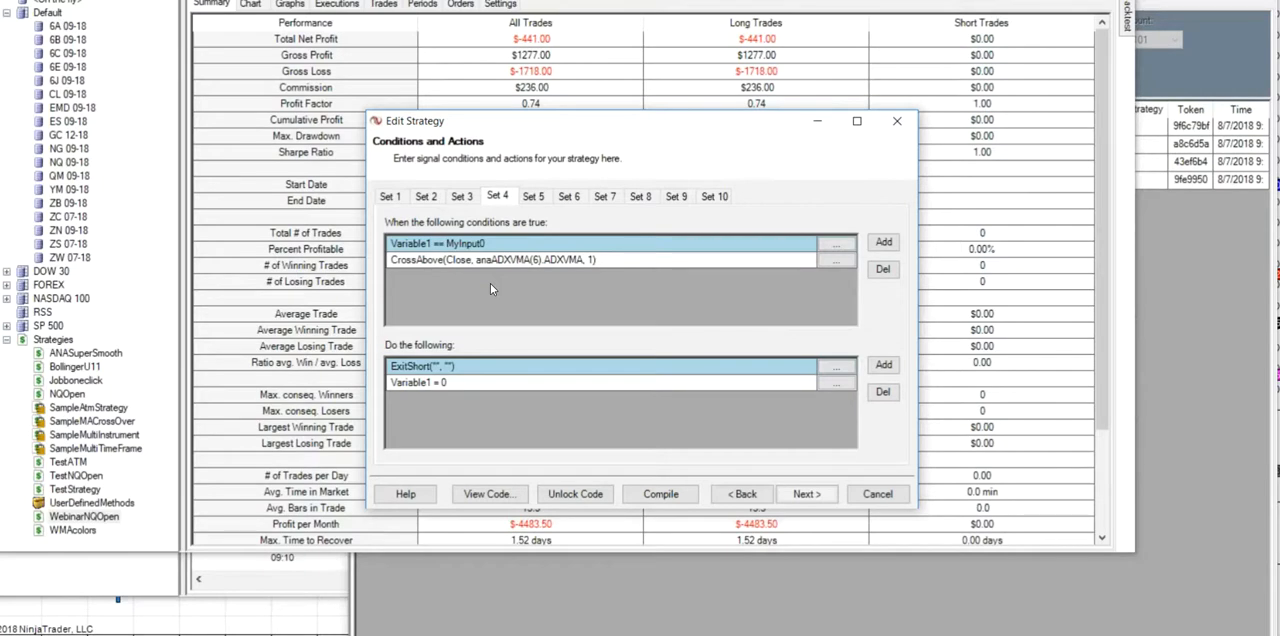
pyautogui.click(538, 198)
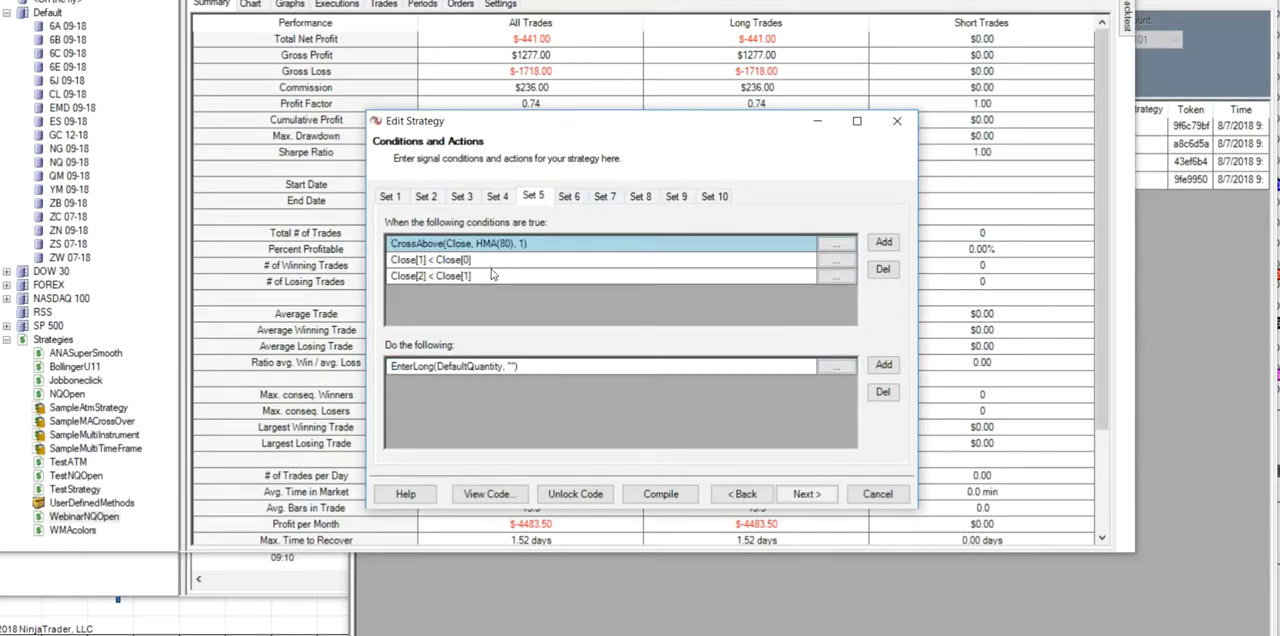
pyautogui.click(390, 198)
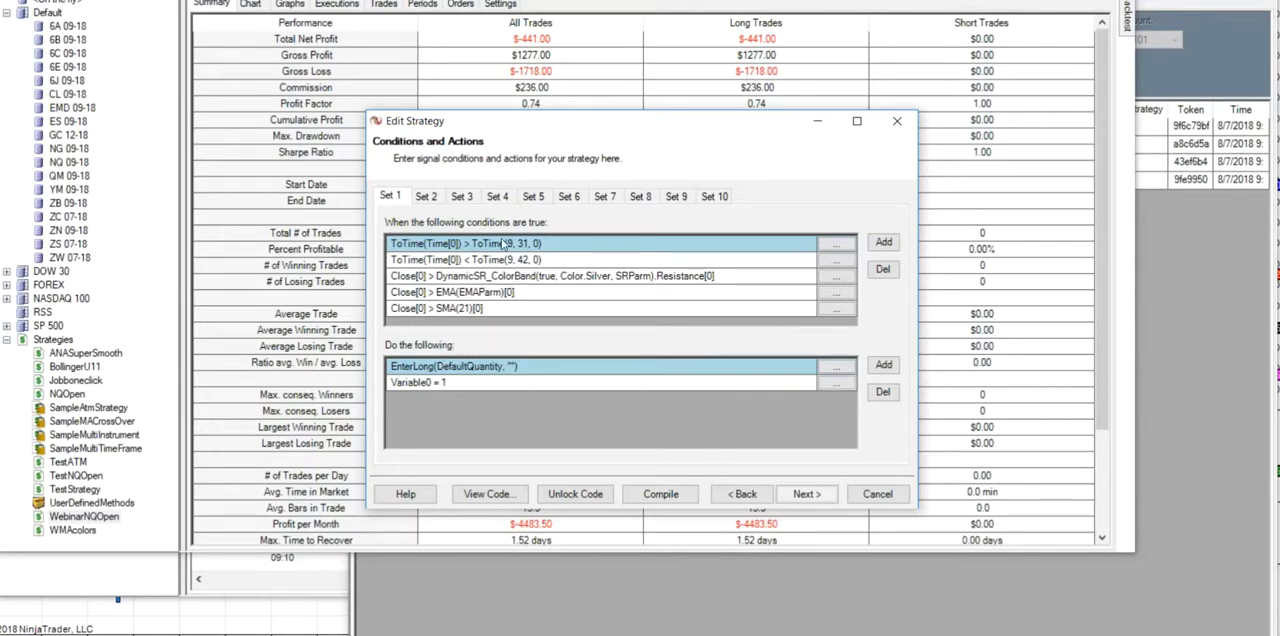
pyautogui.click(540, 200)
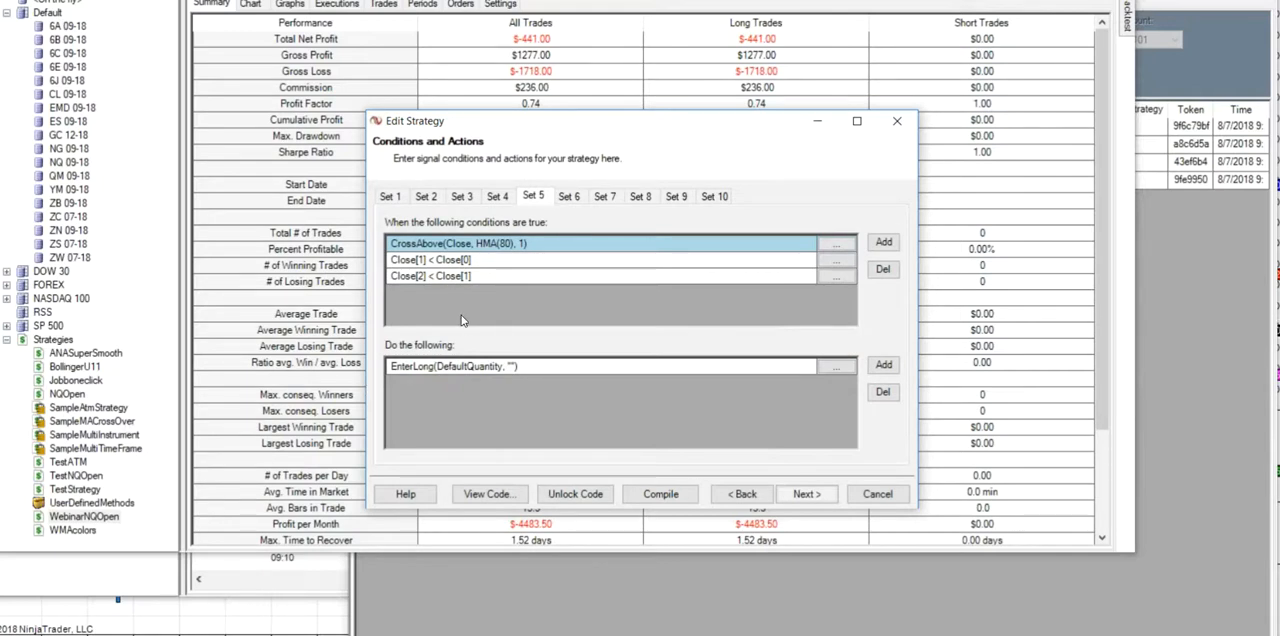
pyautogui.click(806, 494)
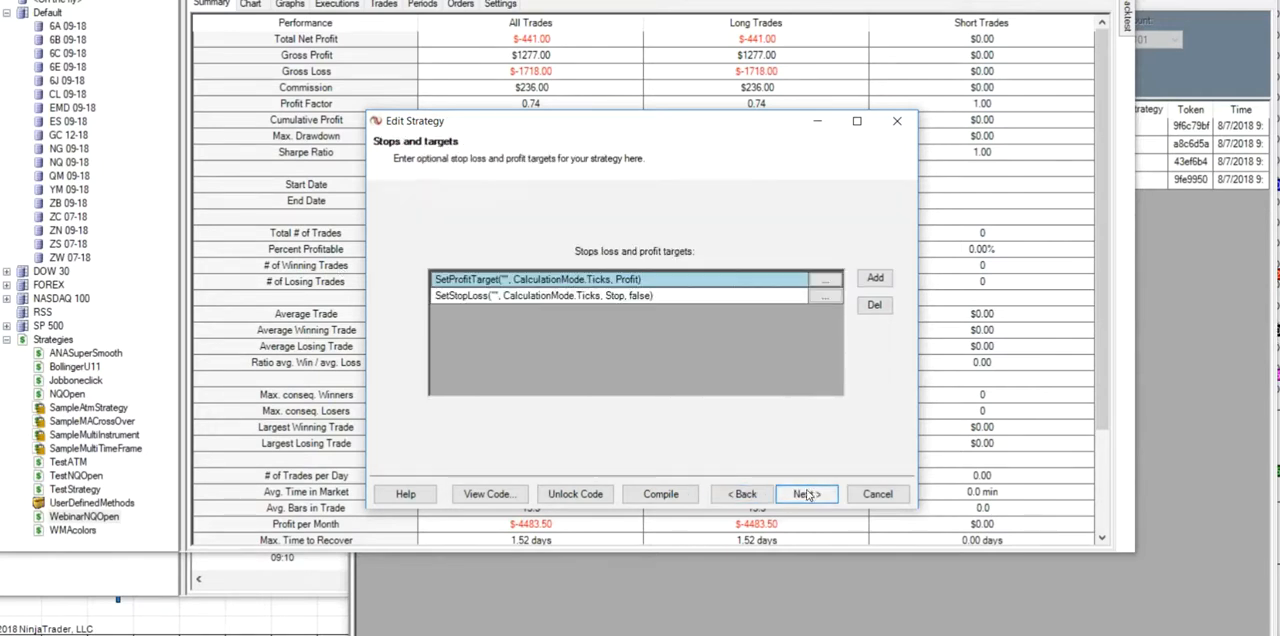
# - Accept the stops and targets and finish editing the WebinarNQOpen strategy
pyautogui.click(808, 494)
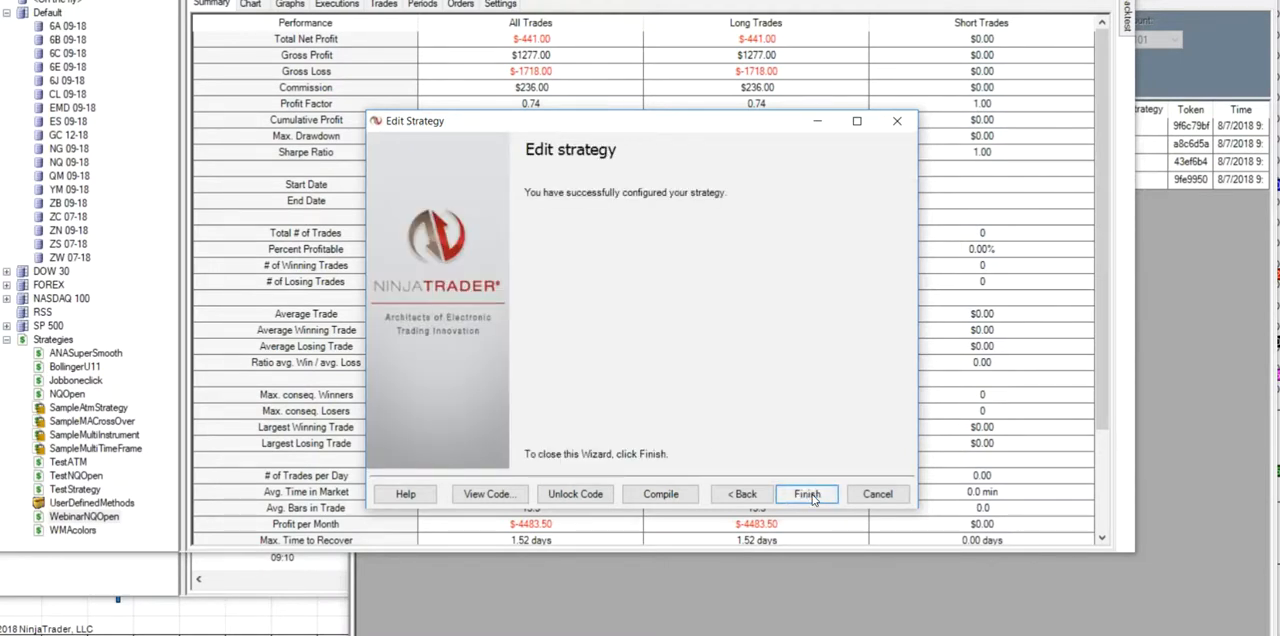
pyautogui.click(808, 494)
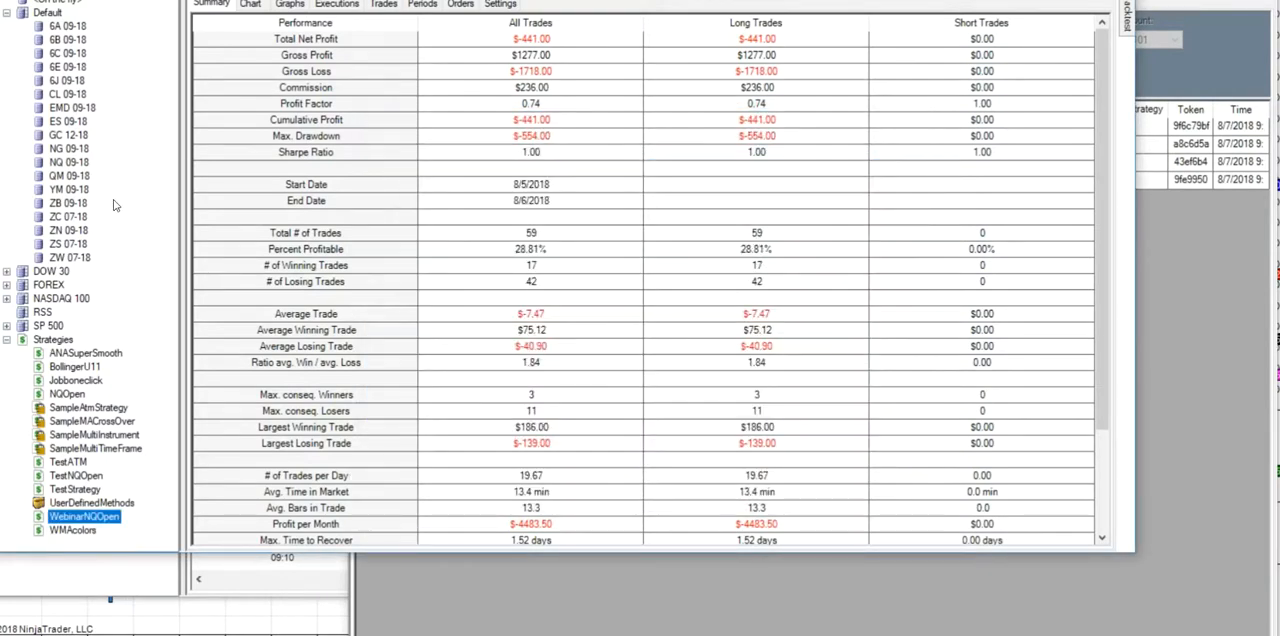
pyautogui.rightClick(78, 166)
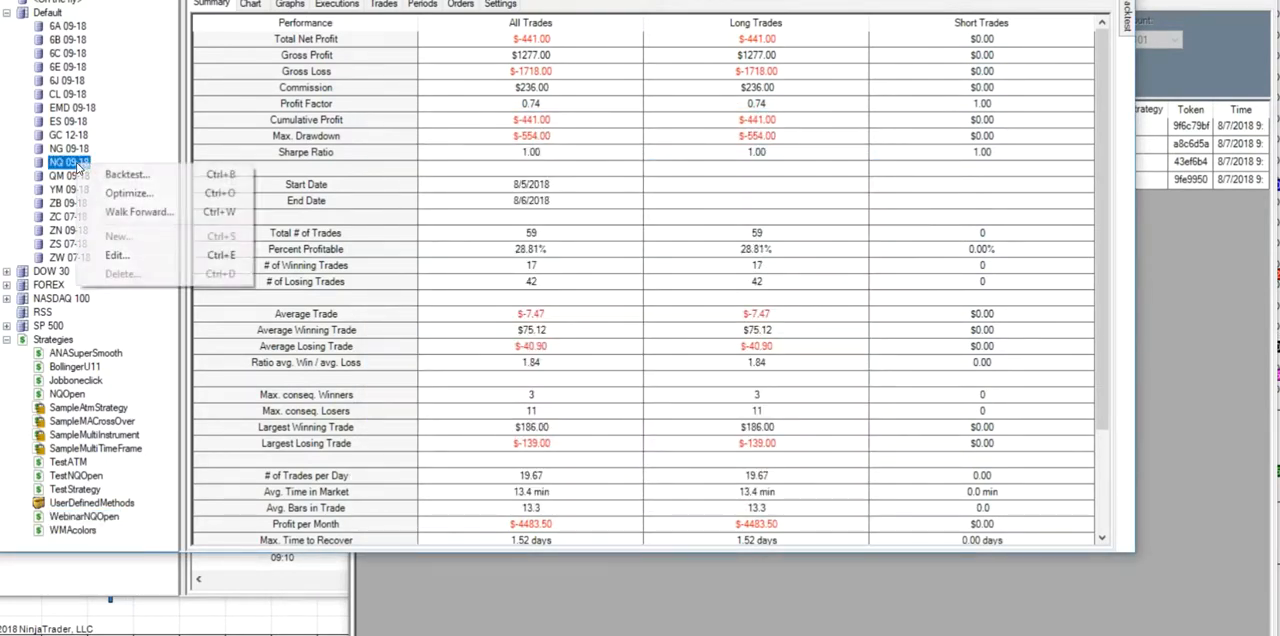
pyautogui.click(130, 177)
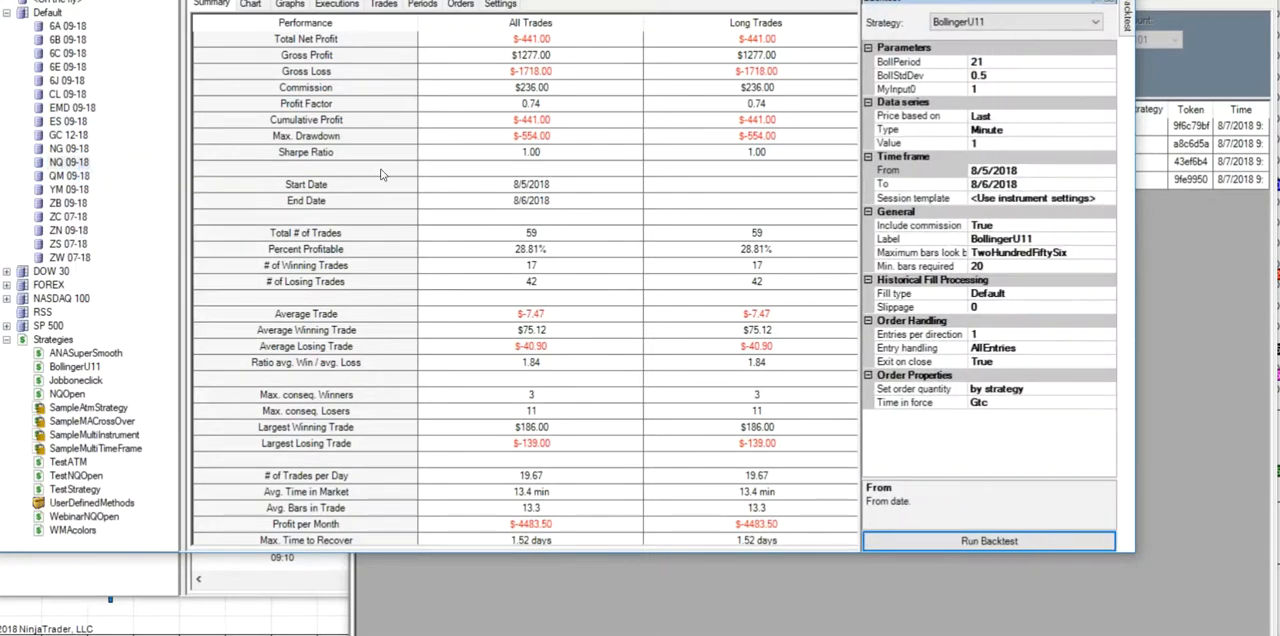
pyautogui.rightClick(75, 95)
pyautogui.click(80, 106)
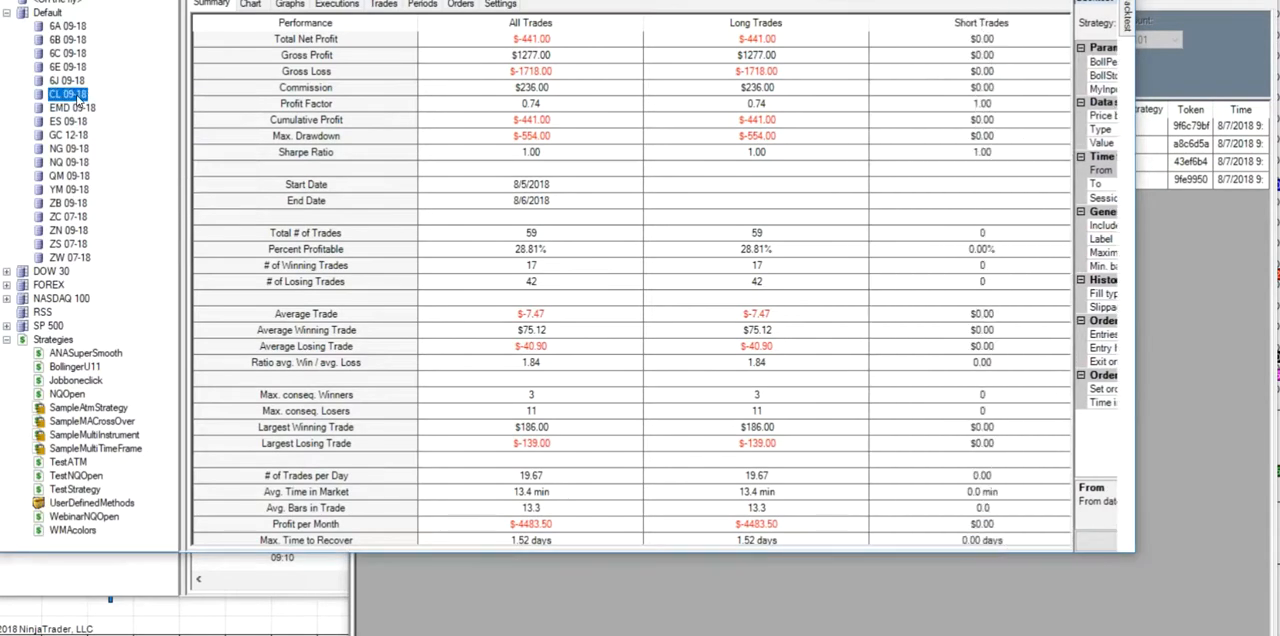
pyautogui.rightClick(77, 102)
pyautogui.click(116, 108)
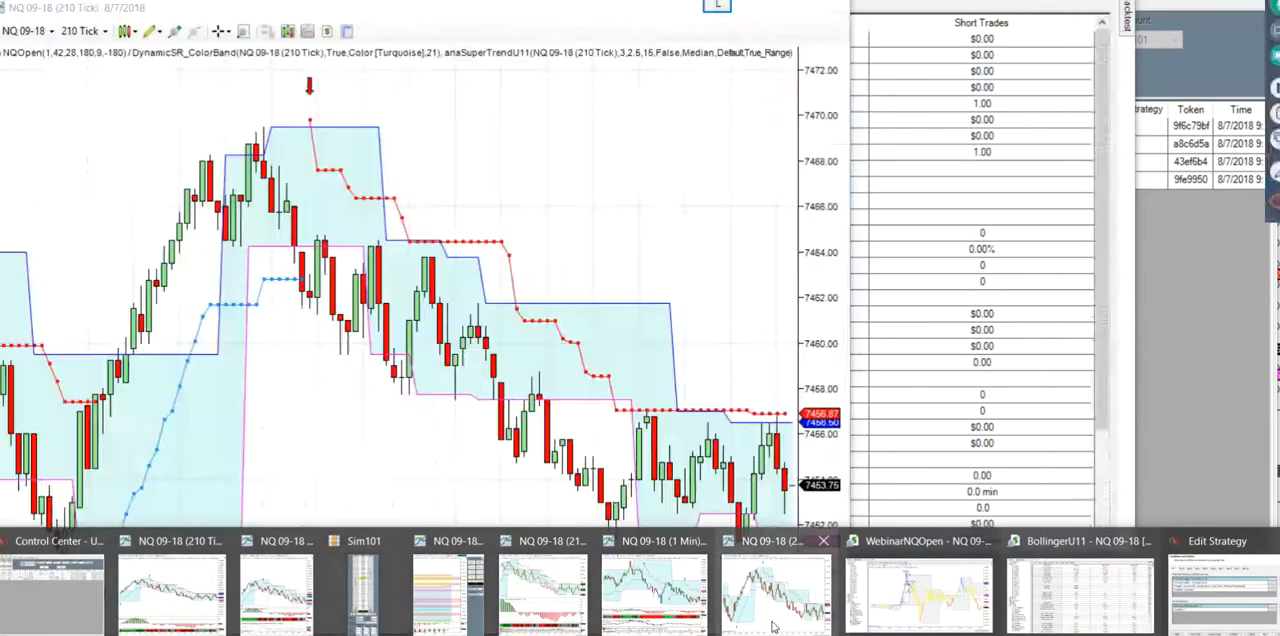
# - Switch to the strategy analyzer window that holds the WebinarNQOpen backtest
pyautogui.click(773, 627)
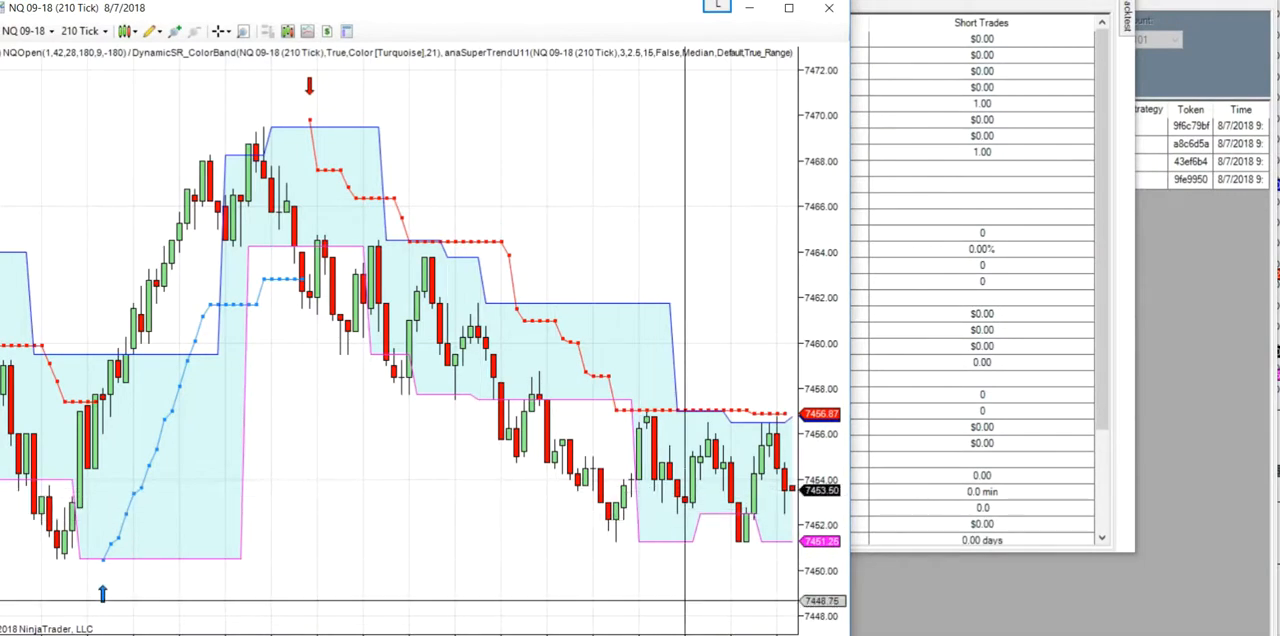
pyautogui.moveTo(784, 634)
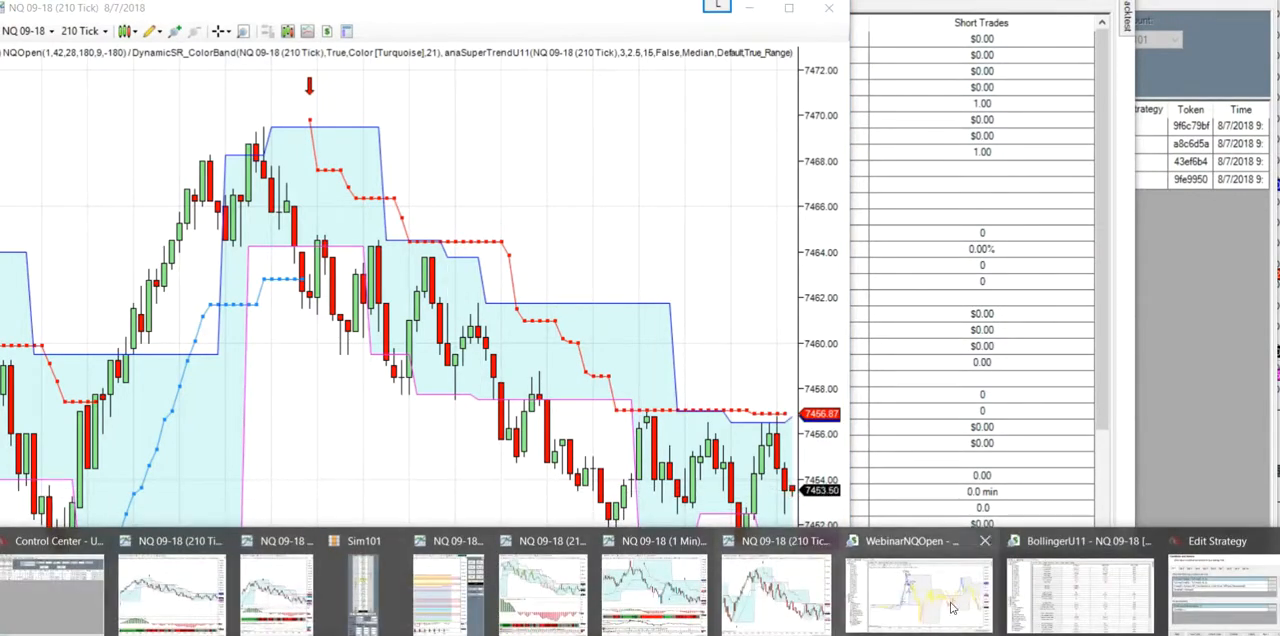
pyautogui.click(952, 607)
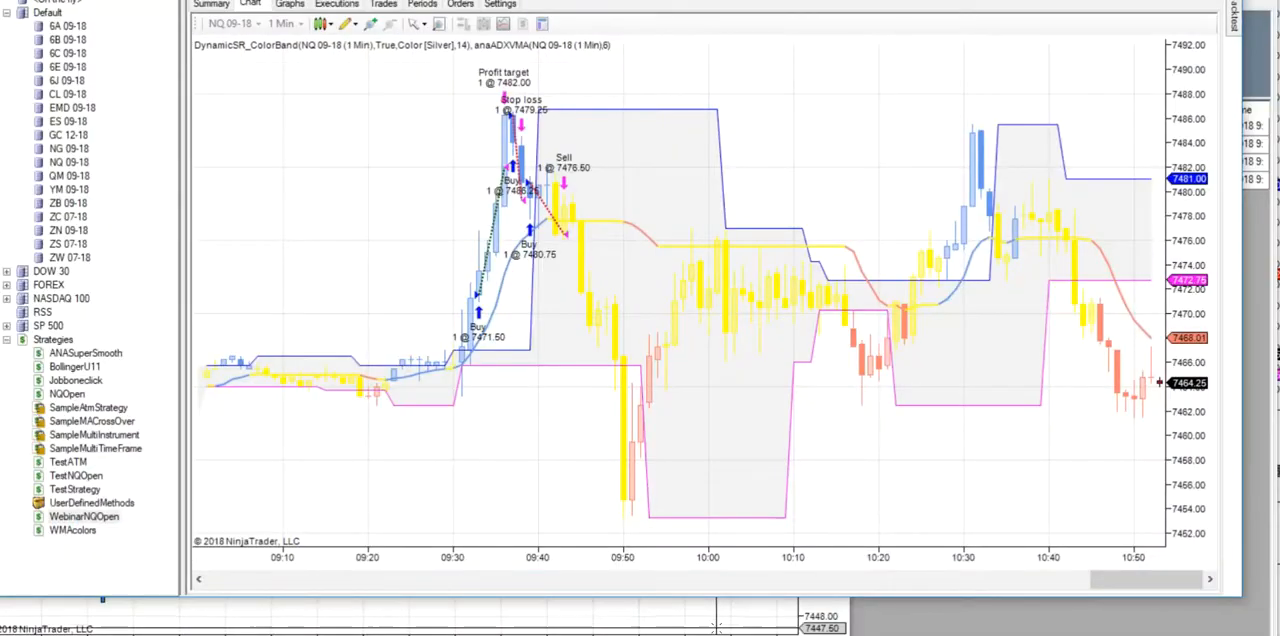
# - Backtest the WebinarNQOpen strategy on NQ 09-18 with 1-minute data from 1/1/2018 to 8/6/2018
pyautogui.moveTo(889, 606)
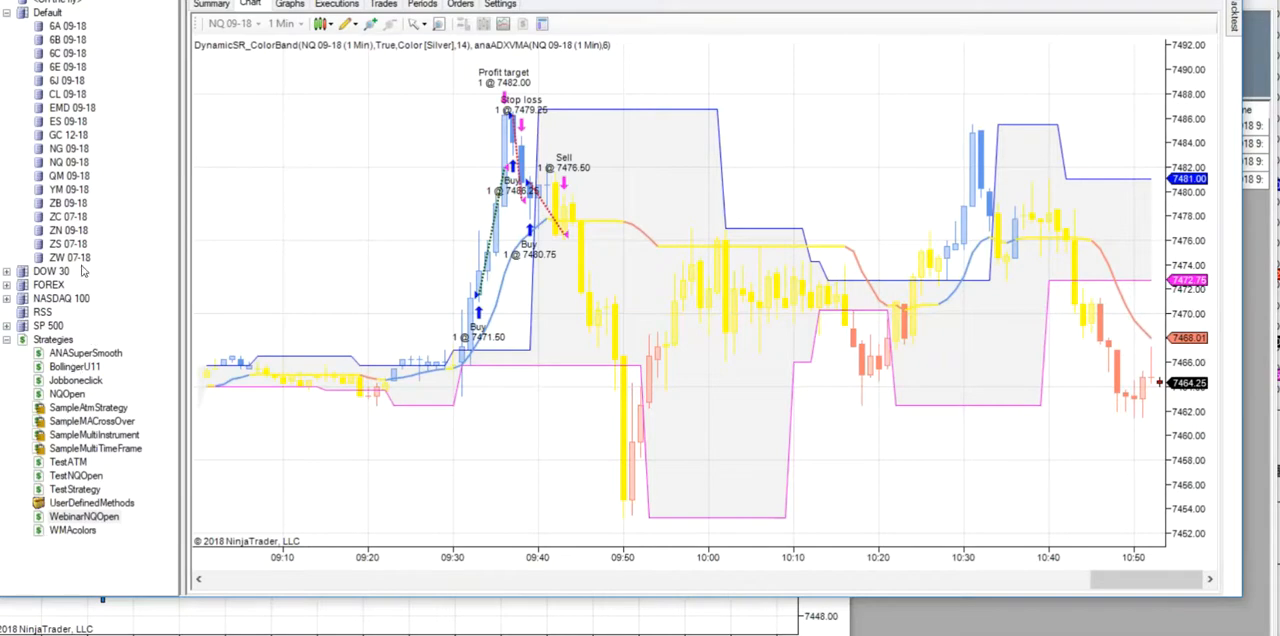
pyautogui.rightClick(72, 163)
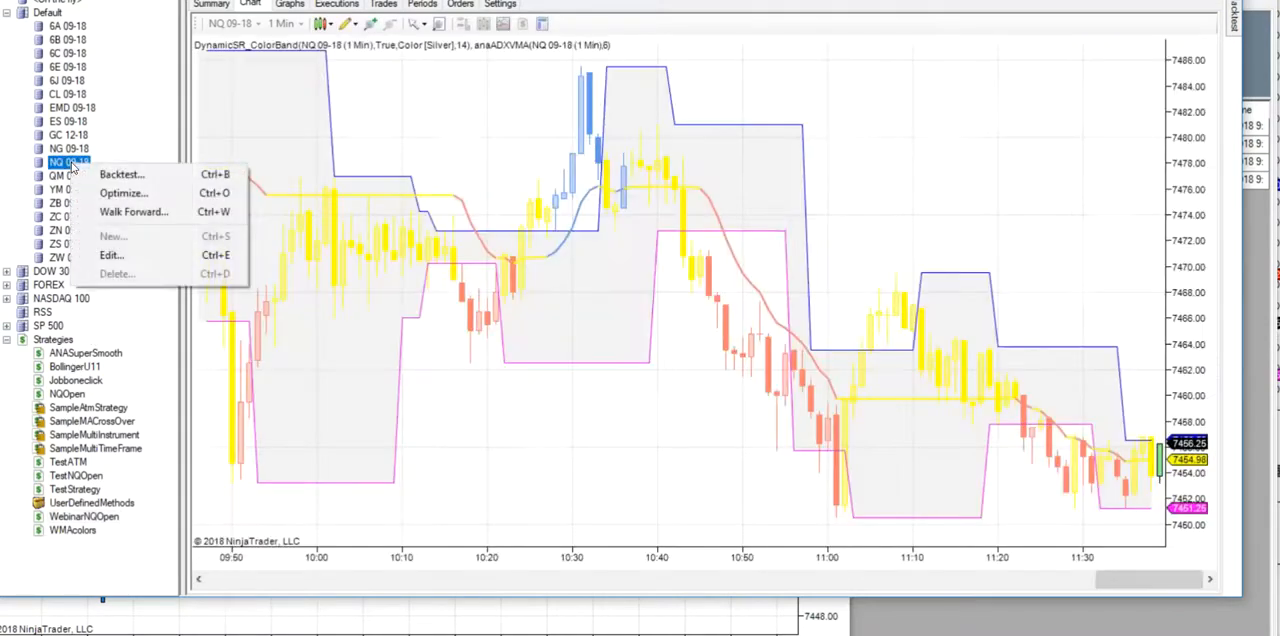
pyautogui.click(126, 175)
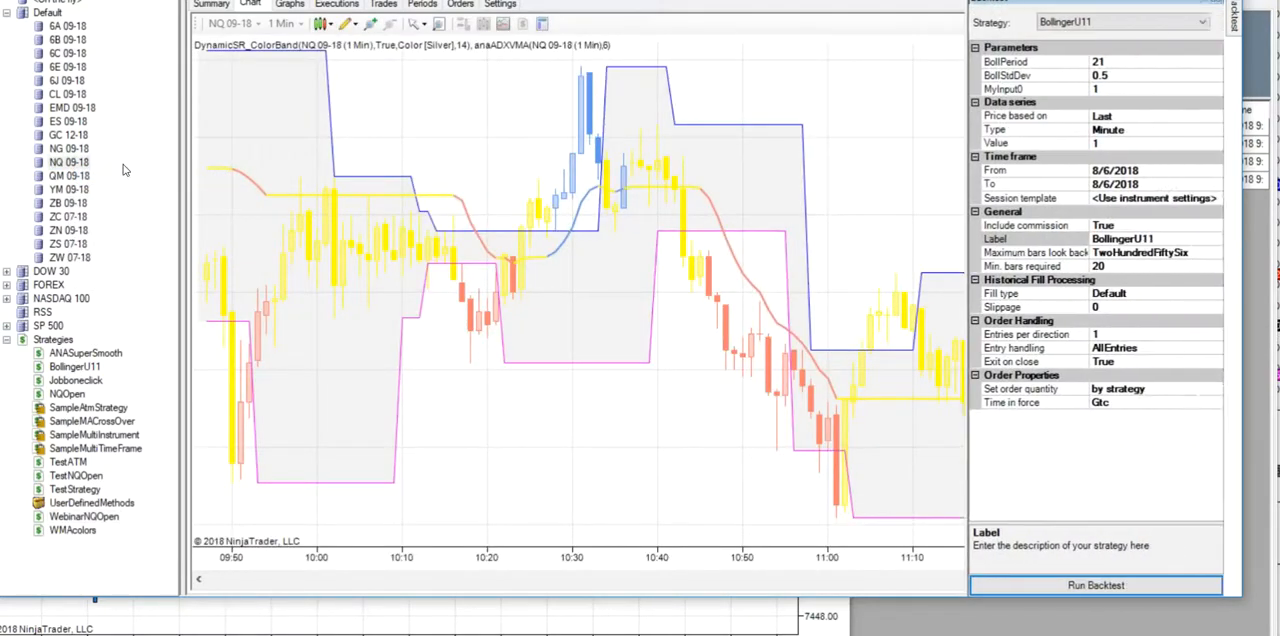
pyautogui.click(1100, 22)
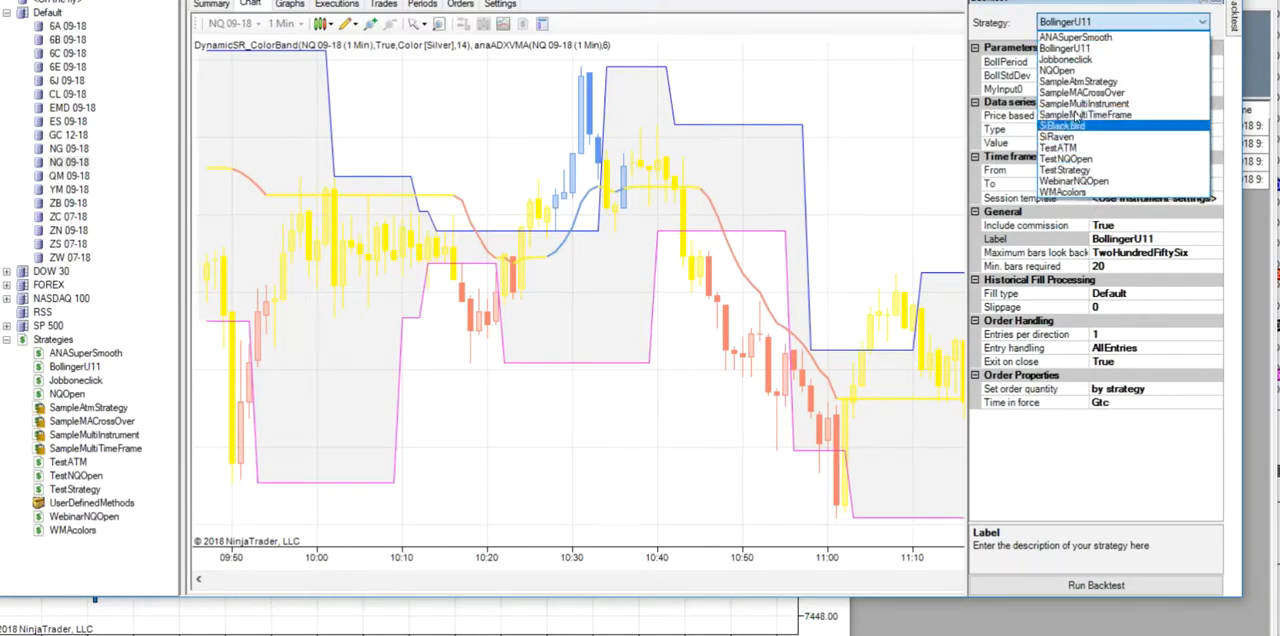
pyautogui.click(1070, 181)
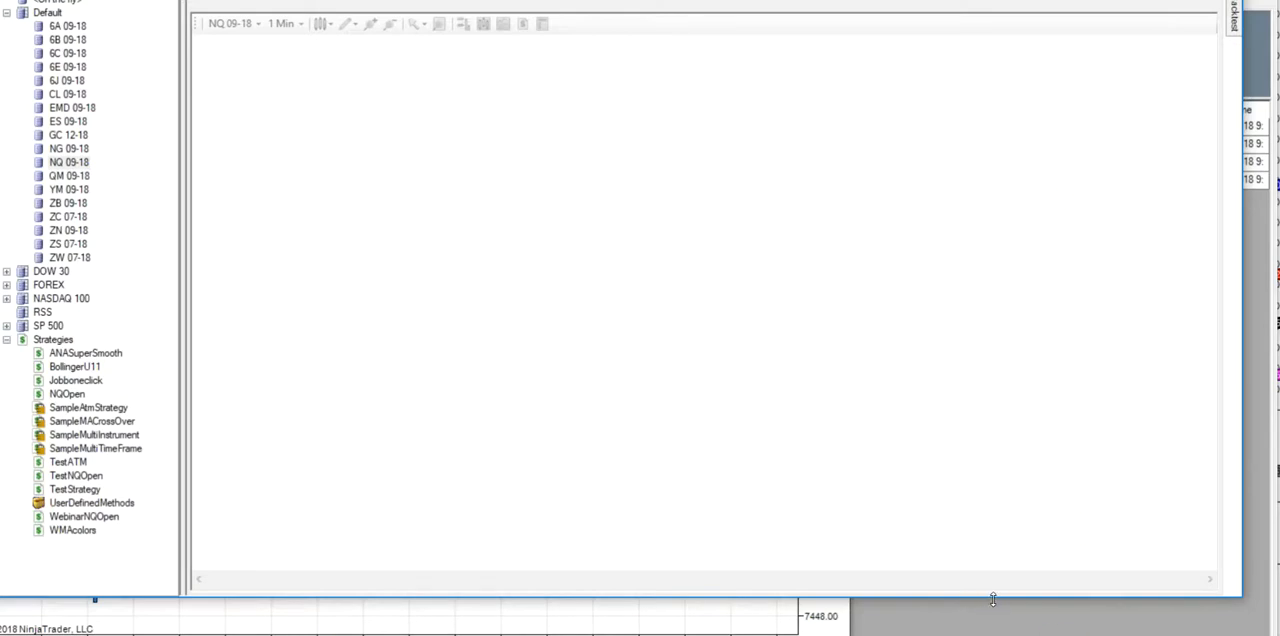
# - Check the WebinarNQOpen backtest's settings and its performance summary for all, long and short trades
pyautogui.click(1235, 16)
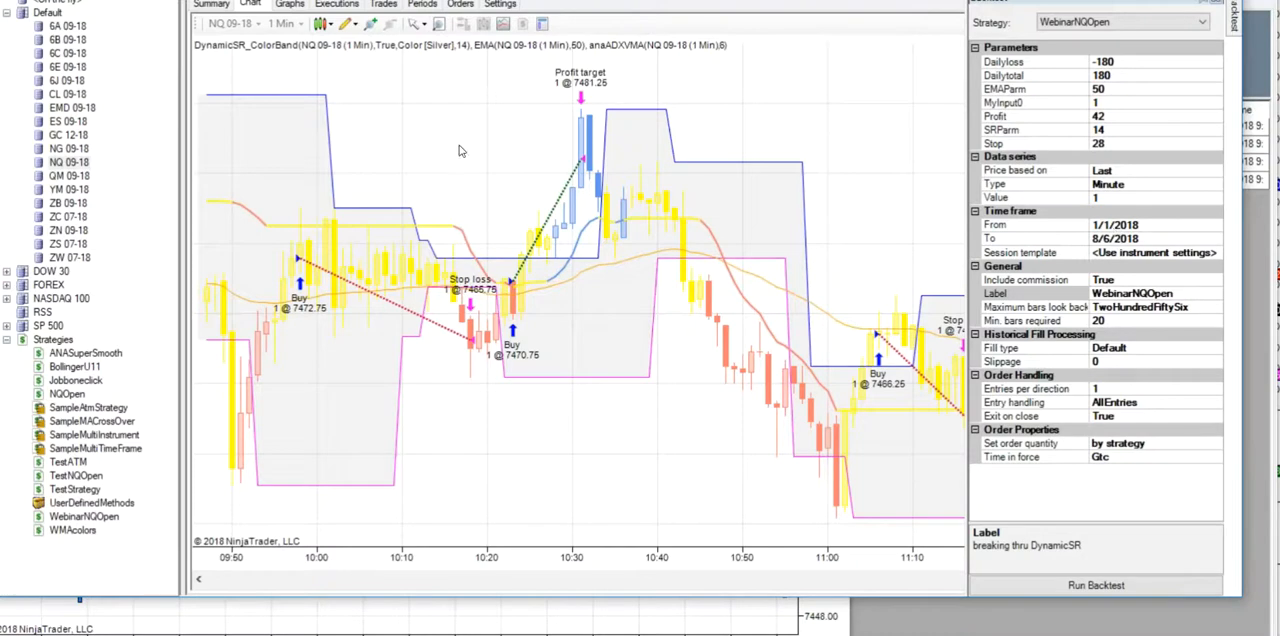
pyautogui.click(213, 4)
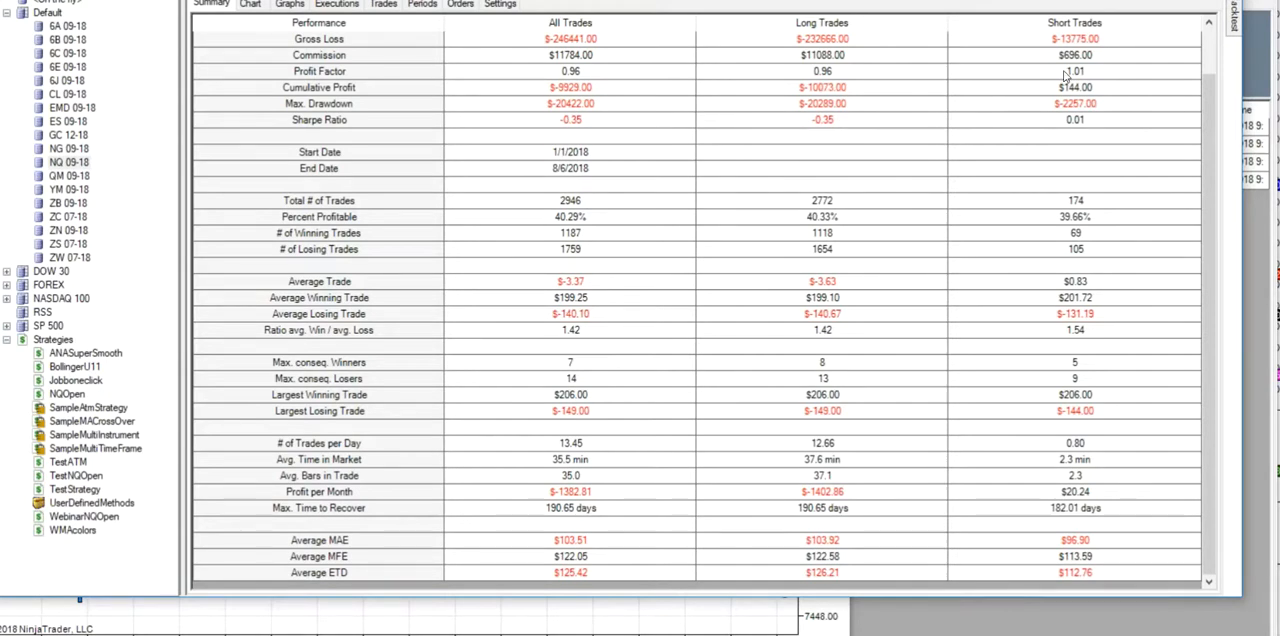
pyautogui.moveTo(1236, 24)
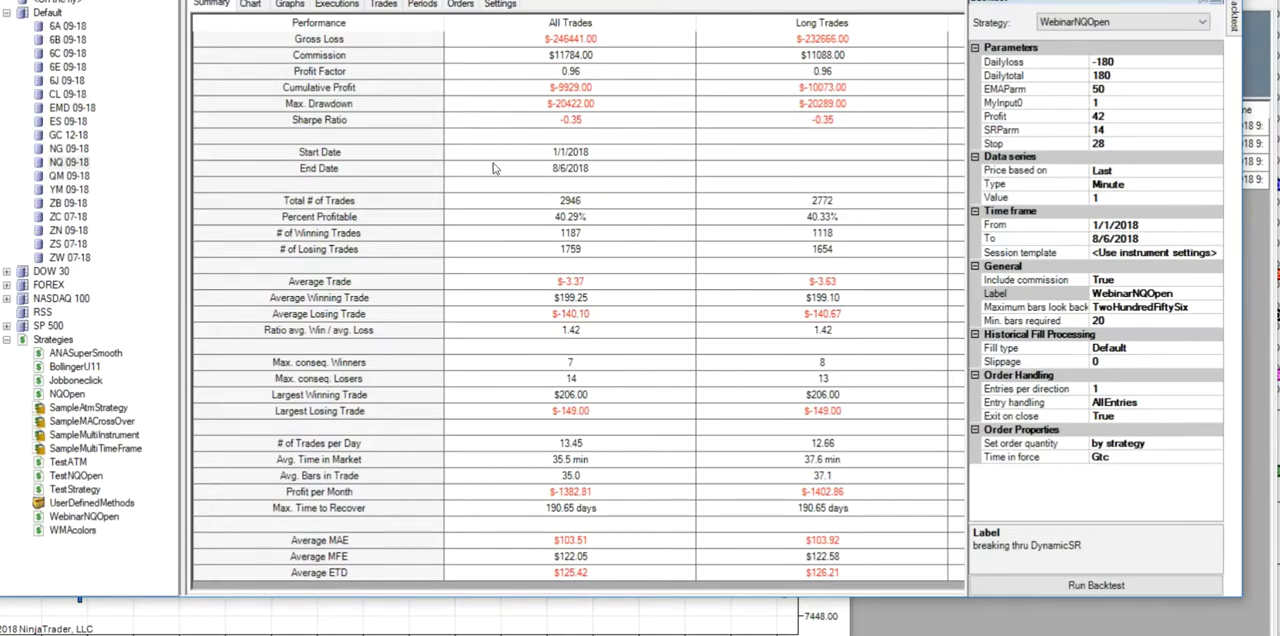
# - Examine the list of individual trades, comparing each trade's profit with its MFE and ETD
pyautogui.click(386, 5)
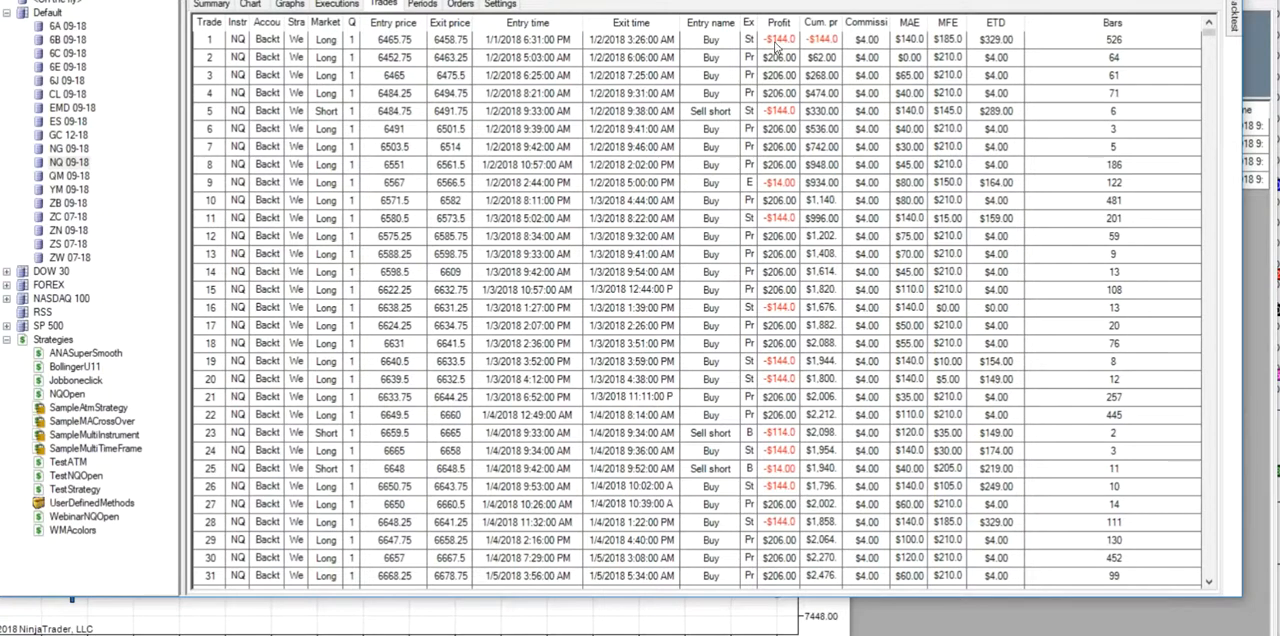
pyautogui.click(958, 58)
pyautogui.click(995, 43)
pyautogui.click(786, 42)
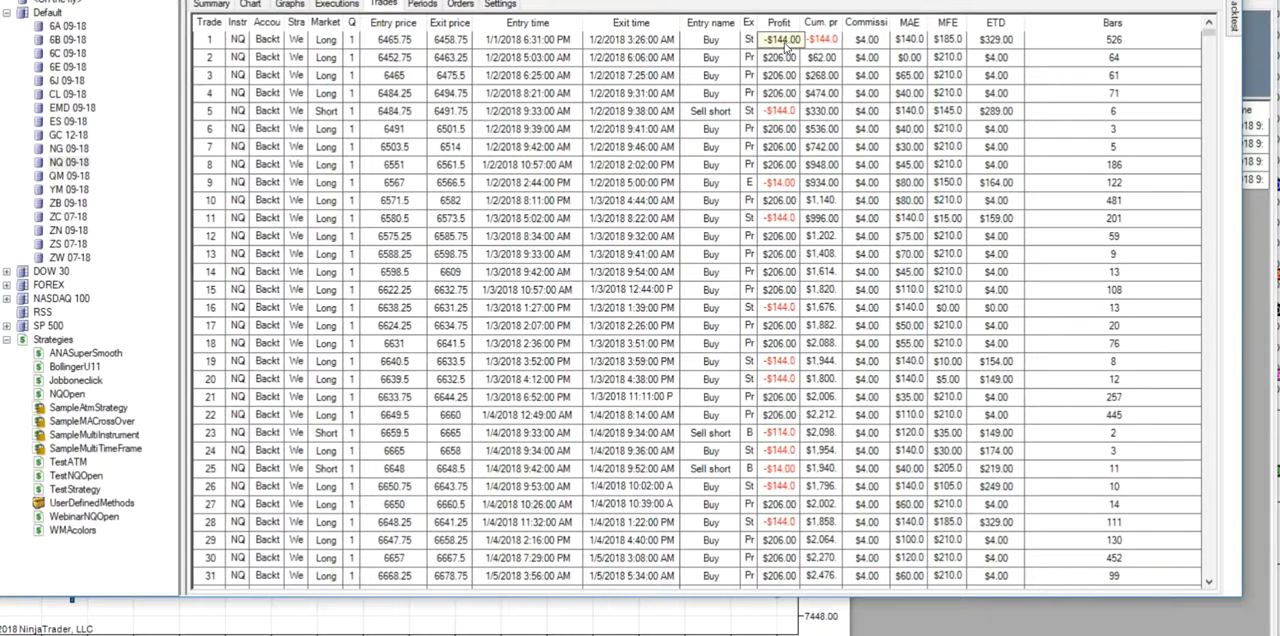
pyautogui.click(943, 58)
pyautogui.click(948, 42)
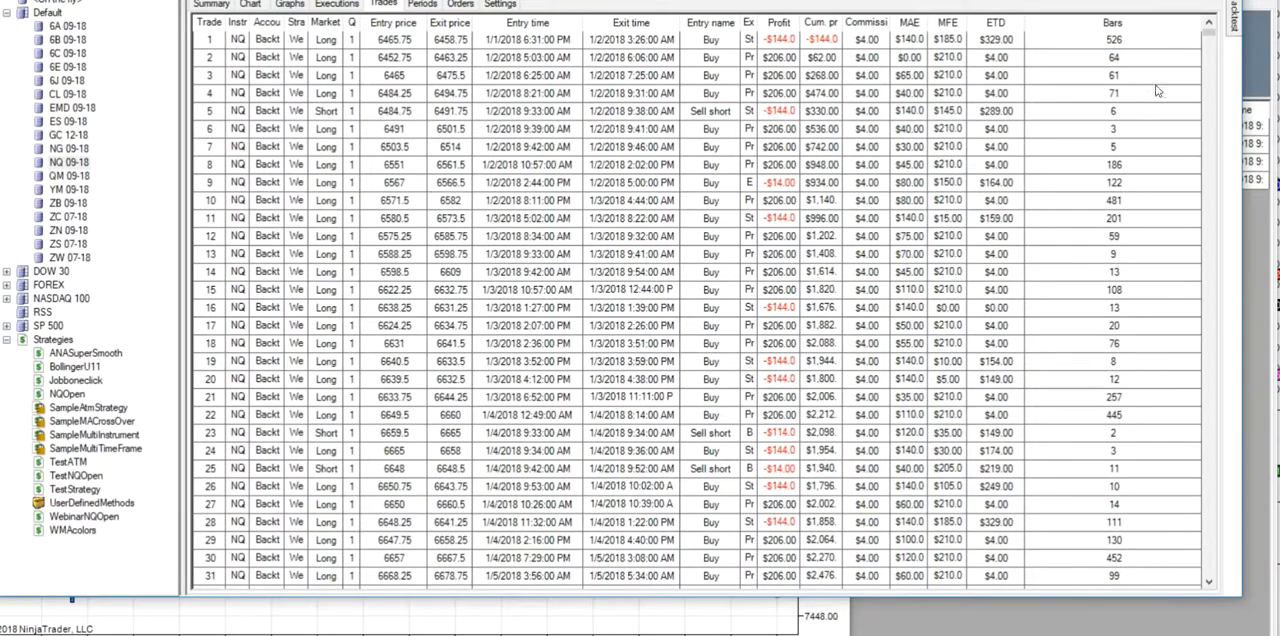
pyautogui.moveTo(1208, 32)
pyautogui.mouseDown()
pyautogui.moveTo(1226, 110)
pyautogui.moveTo(1212, 30)
pyautogui.mouseUp()
# - View the backtest's price chart and its cumulative profit graph
pyautogui.click(250, 4)
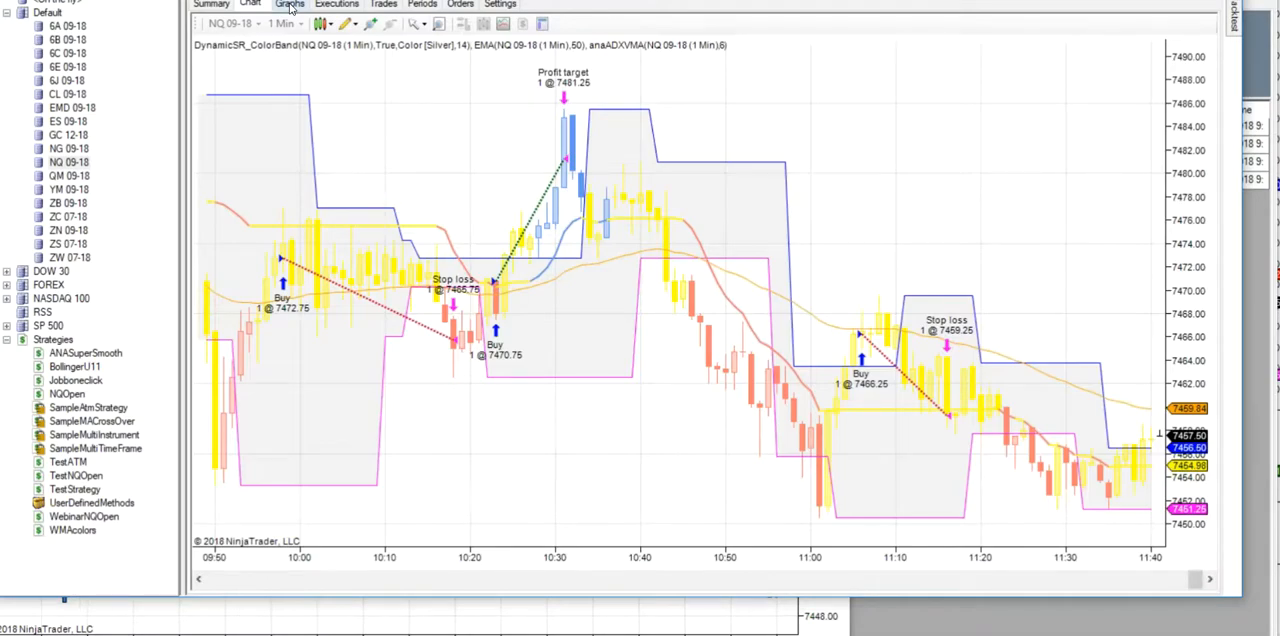
pyautogui.click(290, 5)
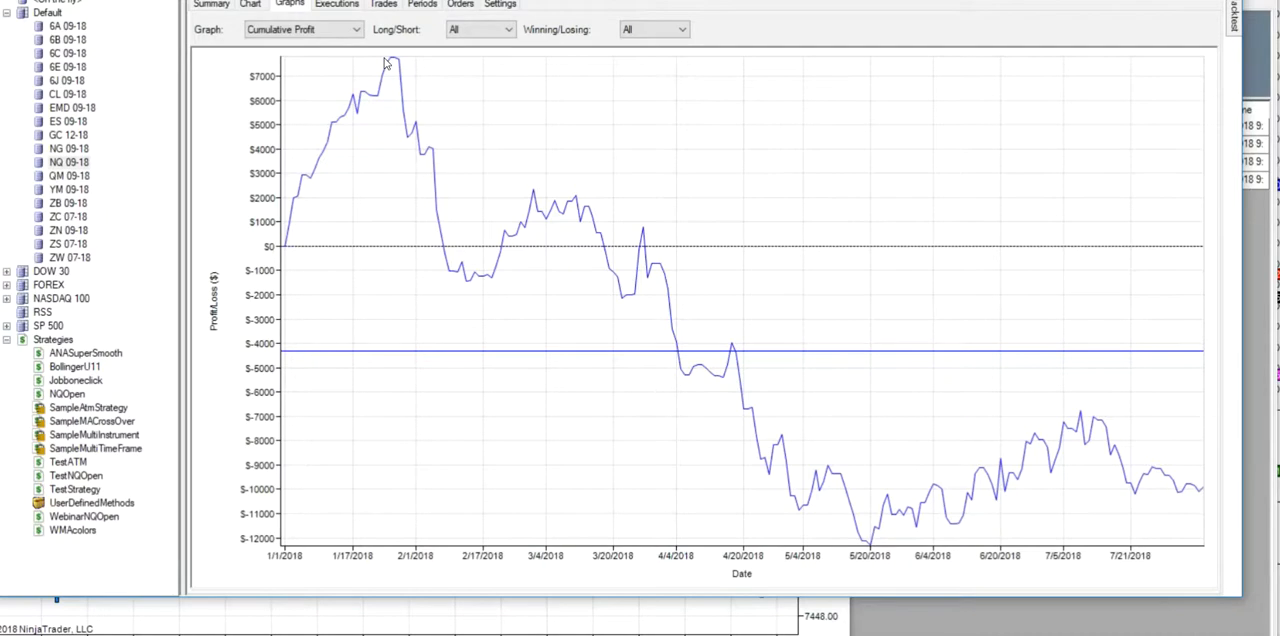
# - Go through the backtest's trades list and sort it by ETD in descending order
pyautogui.click(386, 5)
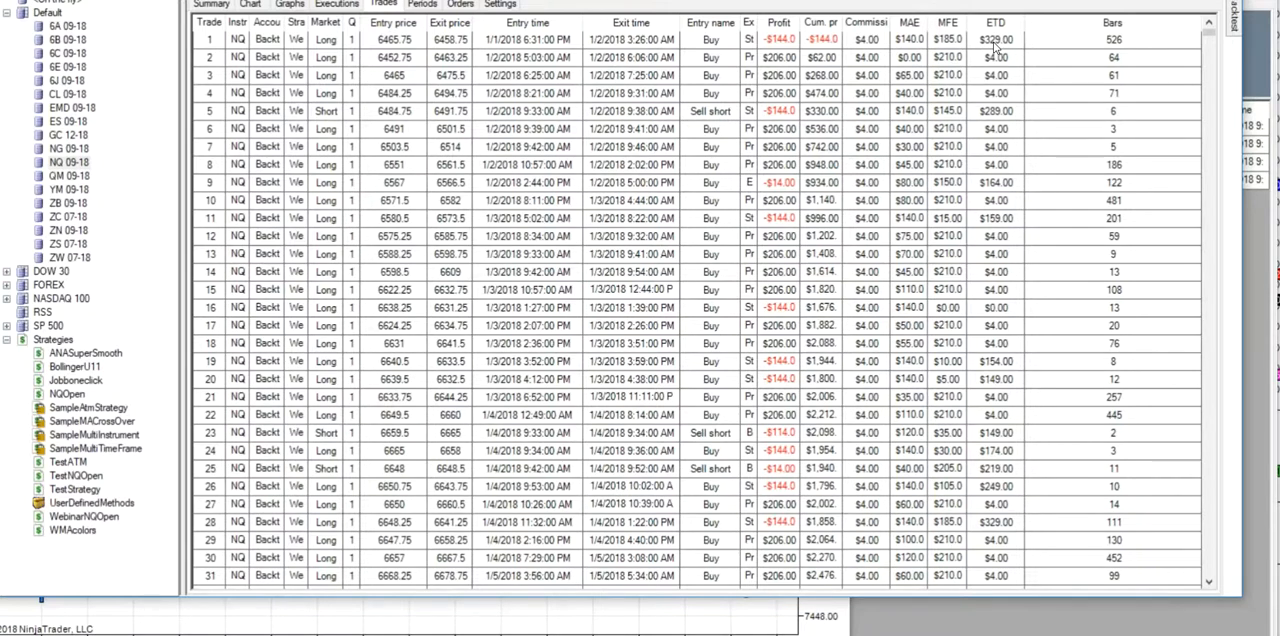
pyautogui.scroll(-1, 1000, 308)
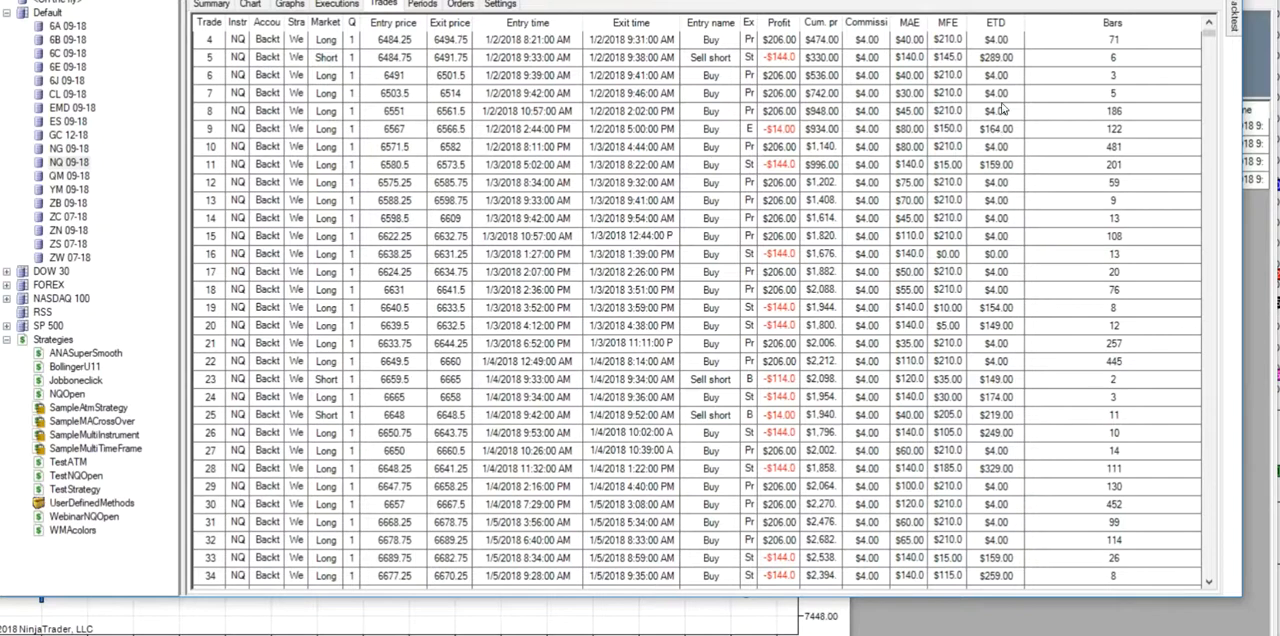
pyautogui.scroll(-7, 1006, 175)
pyautogui.scroll(-11, 1006, 184)
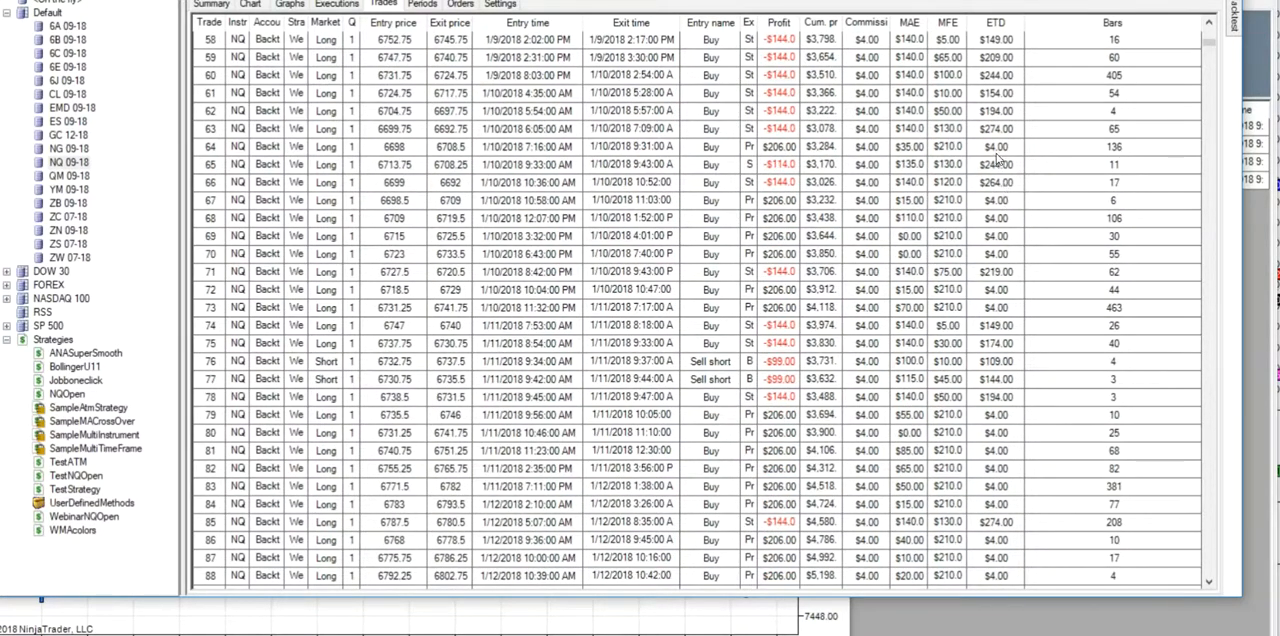
pyautogui.scroll(19, 1005, 205)
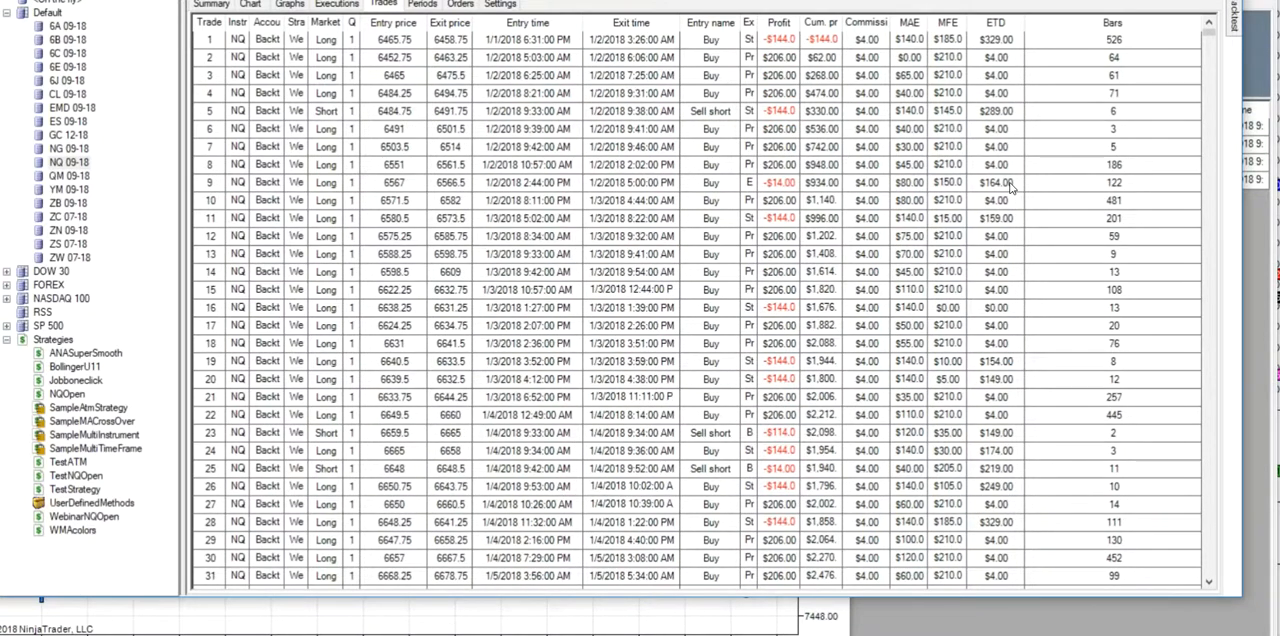
pyautogui.click(1001, 23)
pyautogui.click(1001, 23)
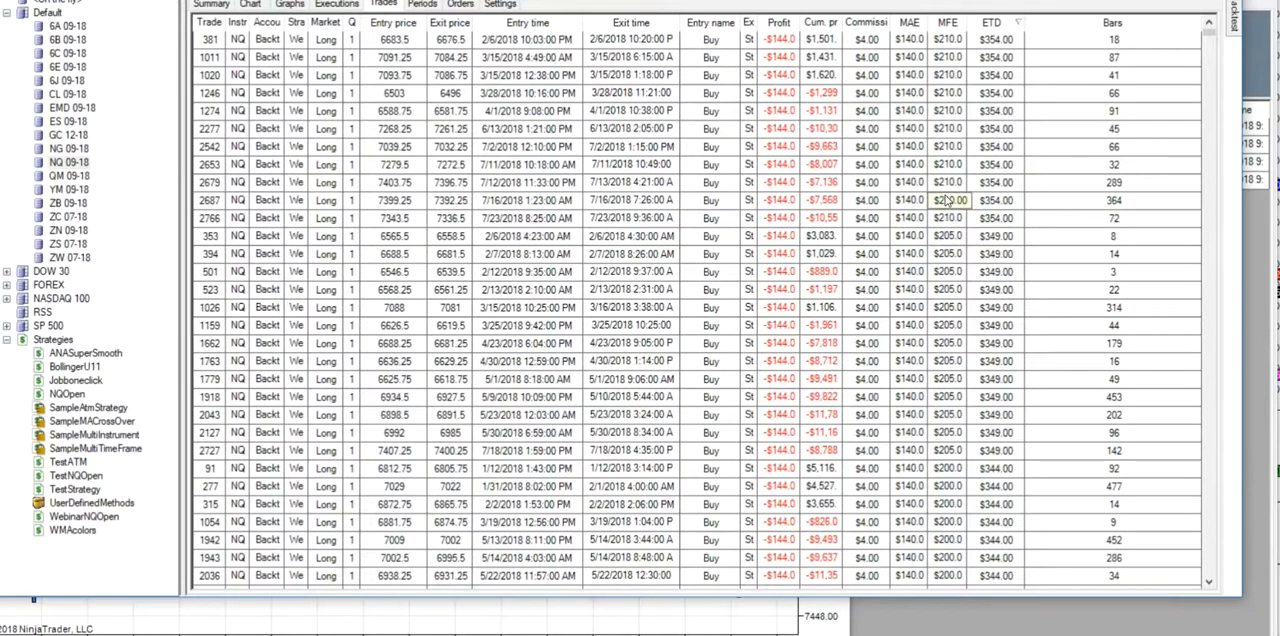
# - Examine the MFE of the losing trades with the largest ETD
pyautogui.click(948, 432)
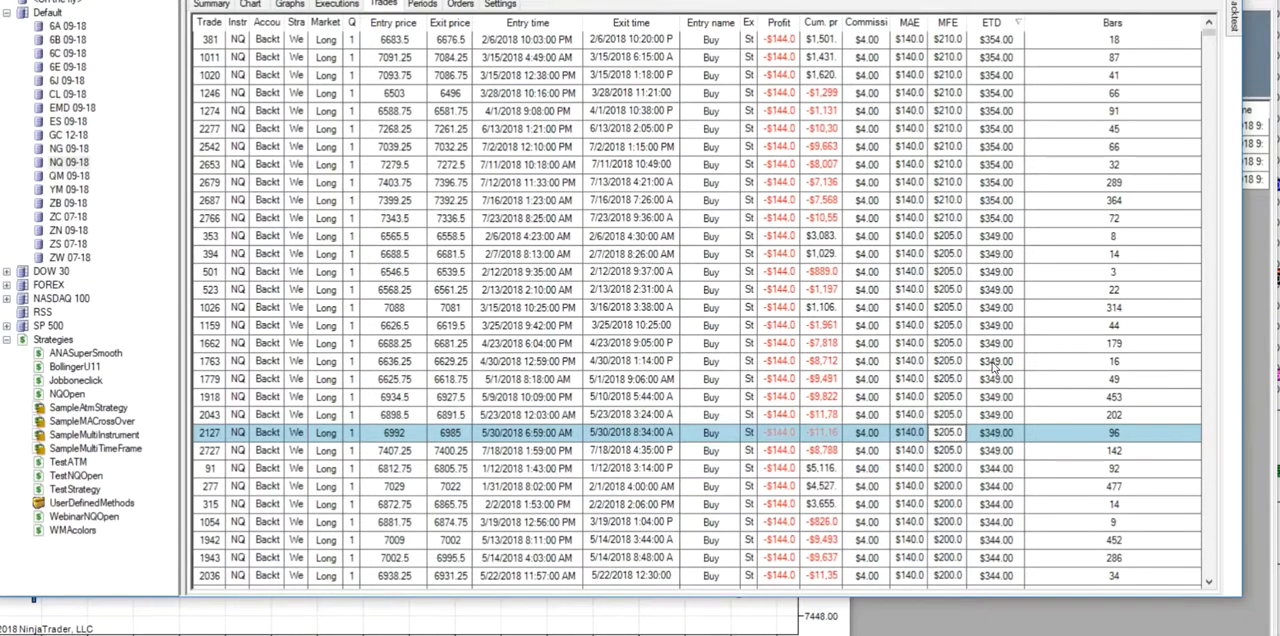
pyautogui.scroll(-15, 993, 368)
pyautogui.scroll(-15, 988, 370)
pyautogui.scroll(-15, 988, 355)
pyautogui.scroll(10, 935, 328)
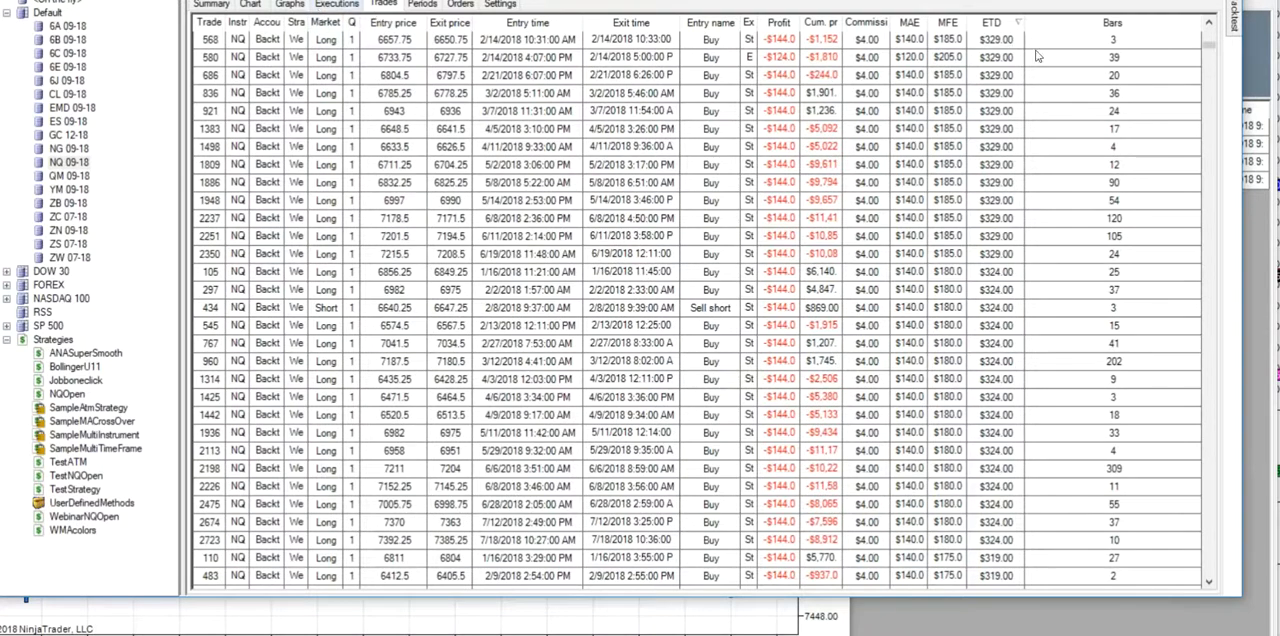
# - Set the backtest's From date to 8/6/2018 and rerun the WebinarNQOpen backtest
pyautogui.moveTo(1238, 28)
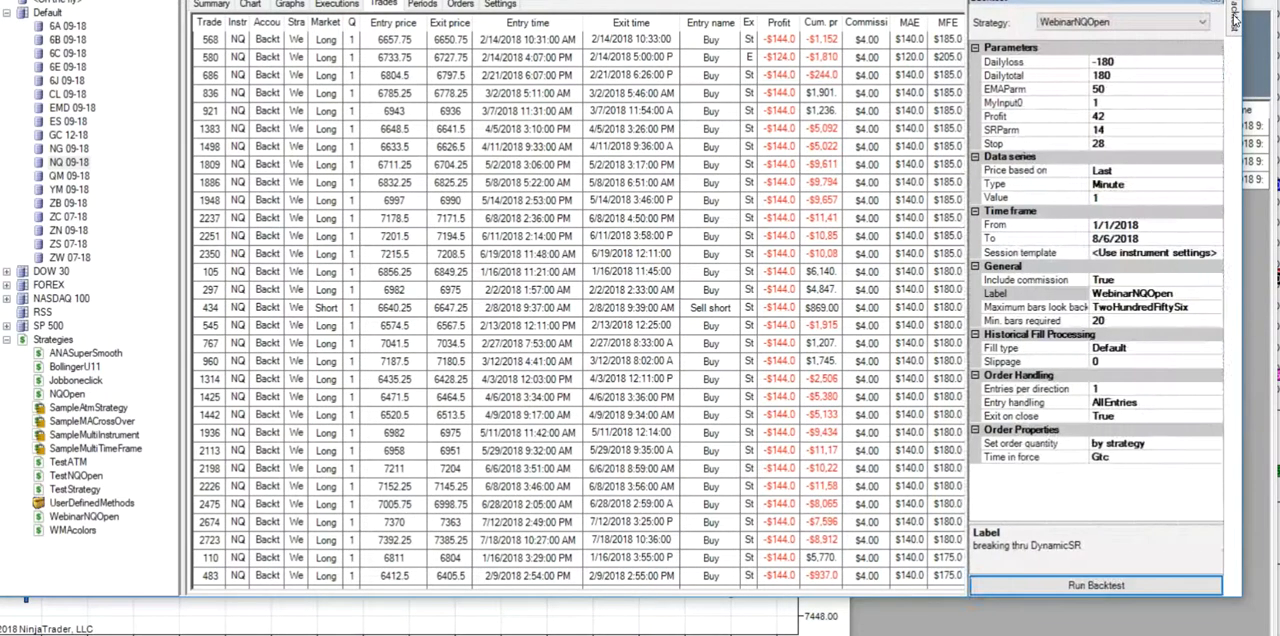
pyautogui.click(1219, 229)
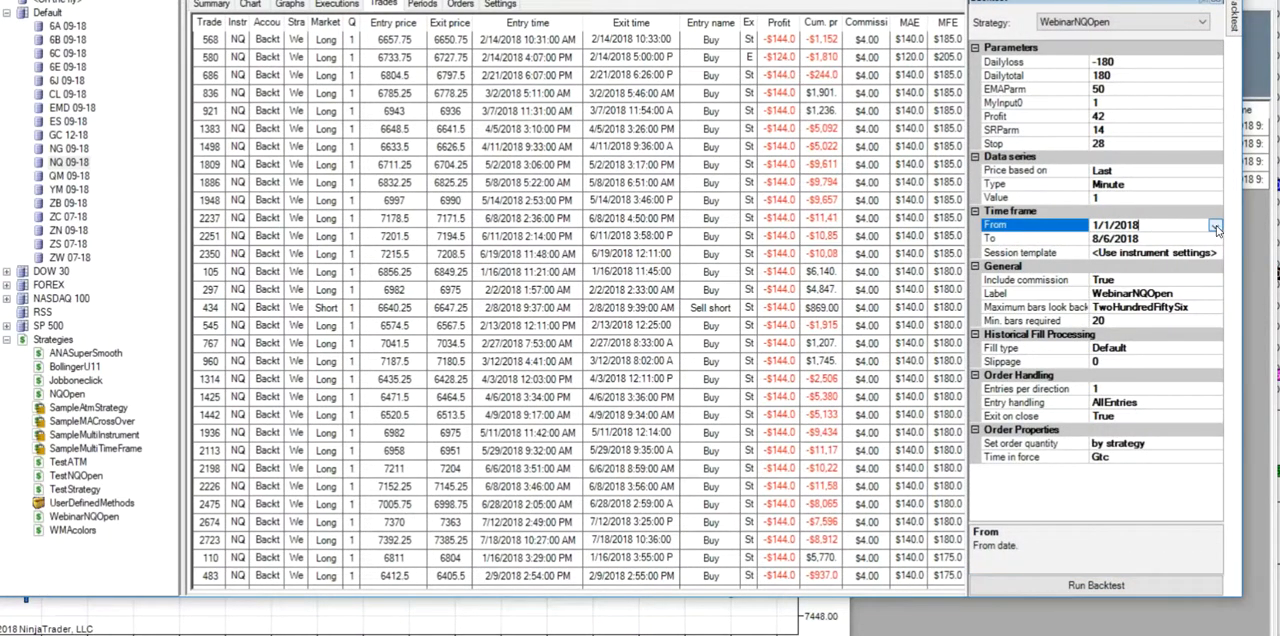
pyautogui.click(1215, 227)
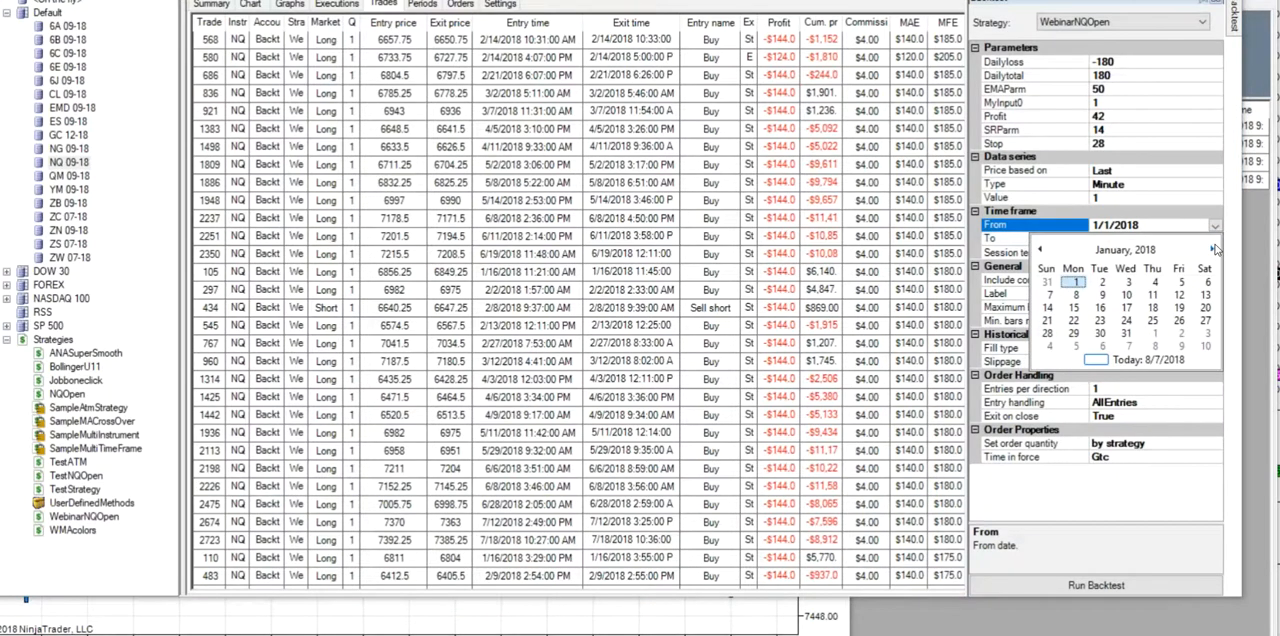
pyautogui.click(1213, 249)
pyautogui.click(1213, 249)
pyautogui.click(1213, 250)
pyautogui.click(1213, 250)
pyautogui.click(1213, 250)
pyautogui.click(1213, 250)
pyautogui.click(1213, 250)
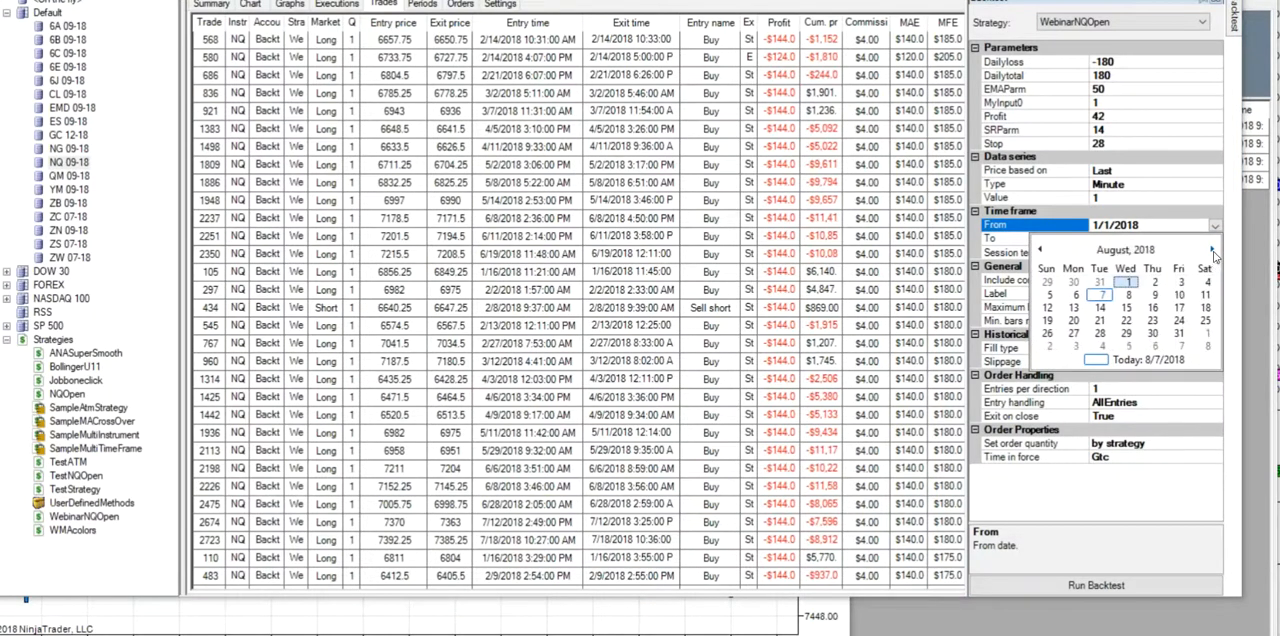
pyautogui.click(1075, 297)
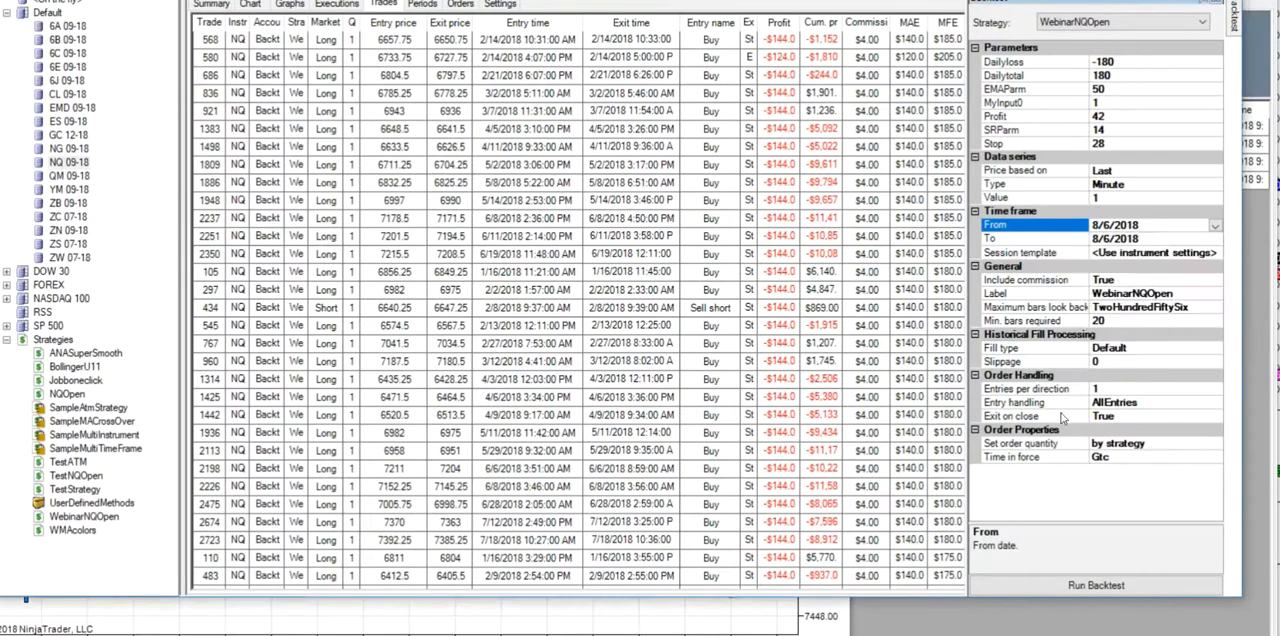
pyautogui.click(1036, 586)
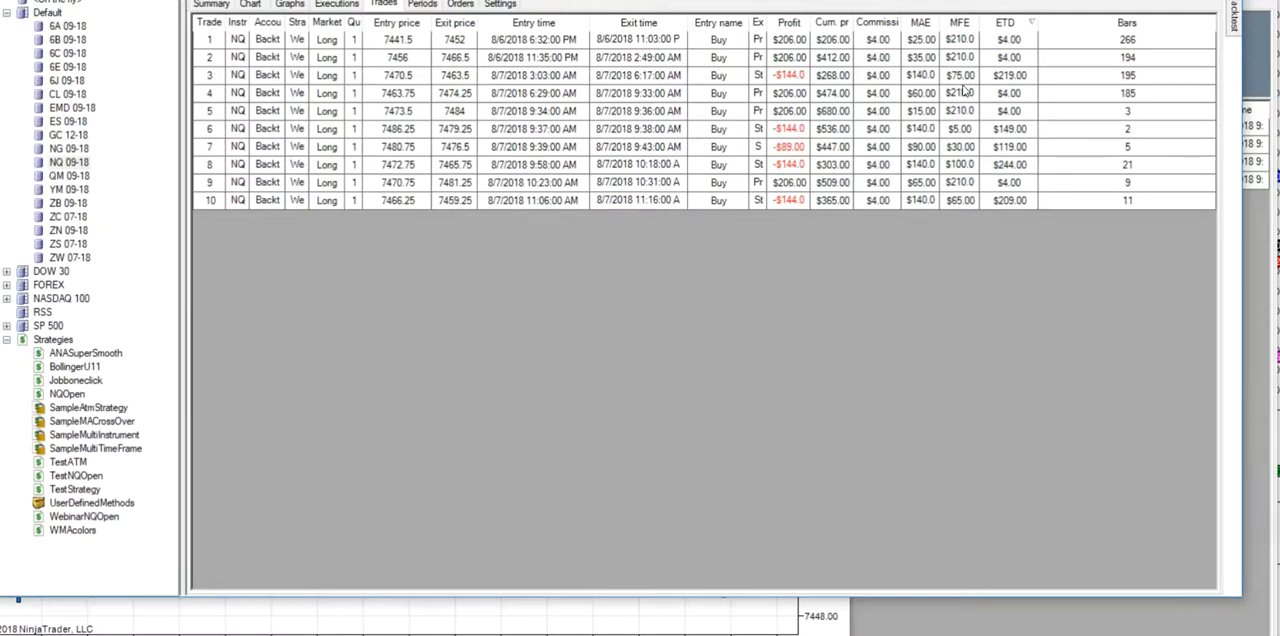
# - Examine the long entries and exits on the backtest's price chart from the early morning of 8/7/2018 to the latest bar
pyautogui.click(249, 5)
pyautogui.scroll(10, 477, 334)
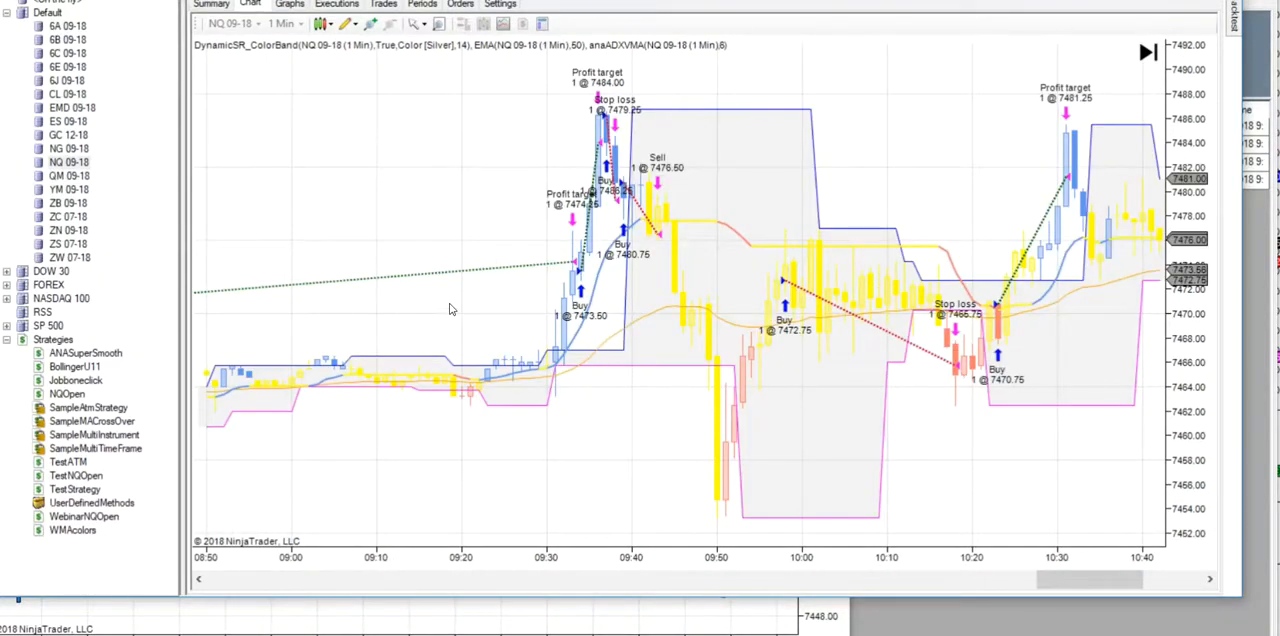
pyautogui.scroll(14, 470, 362)
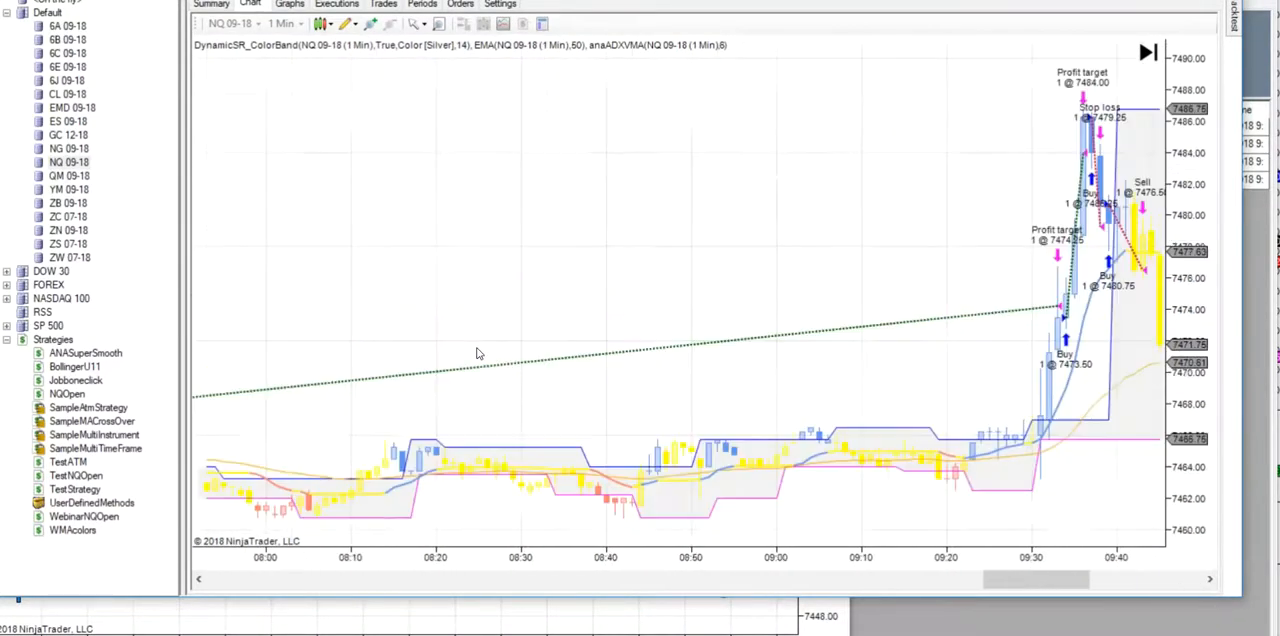
pyautogui.scroll(-6, 481, 343)
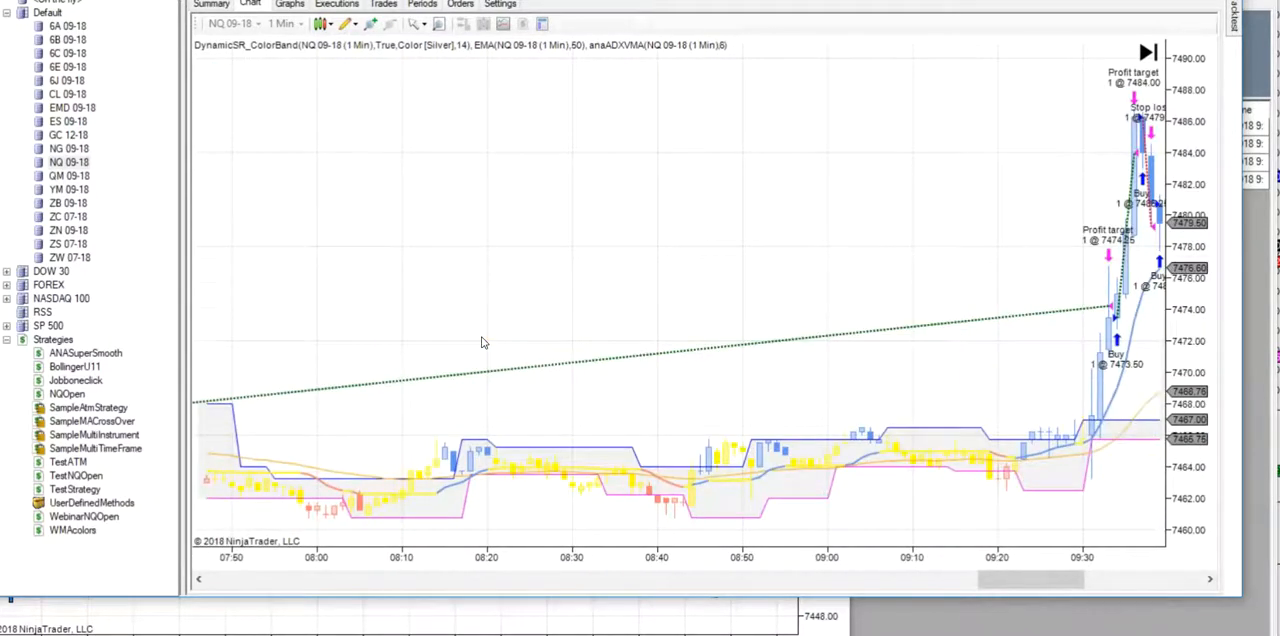
pyautogui.scroll(1, 481, 343)
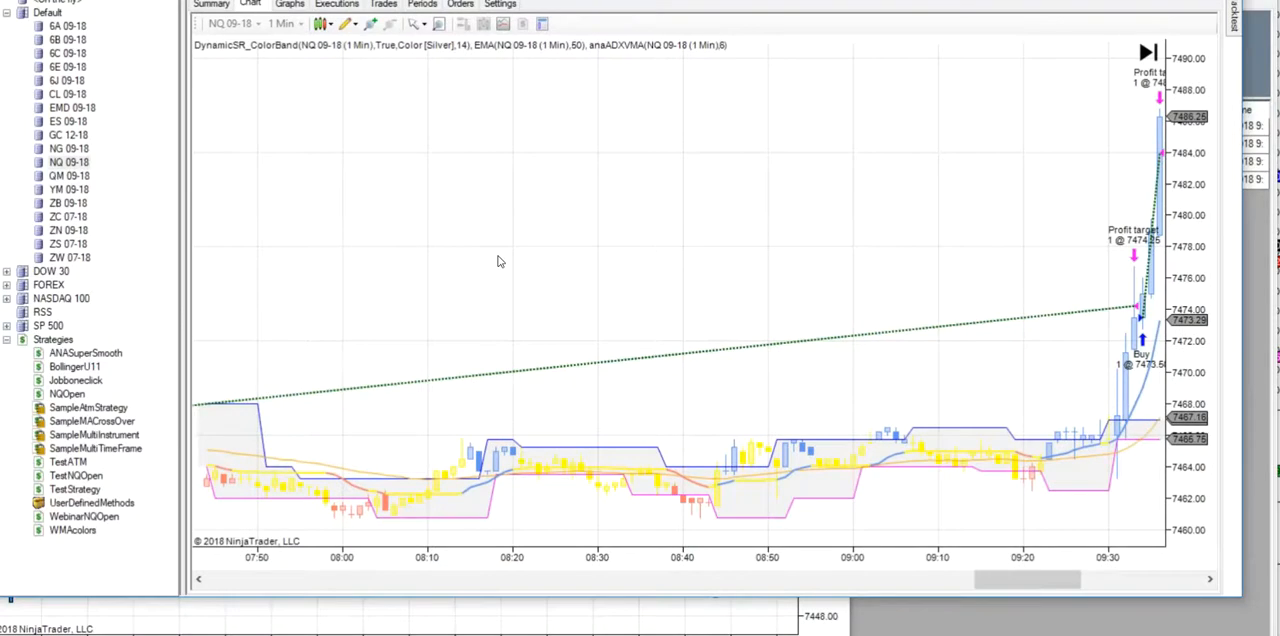
pyautogui.scroll(-5, 500, 261)
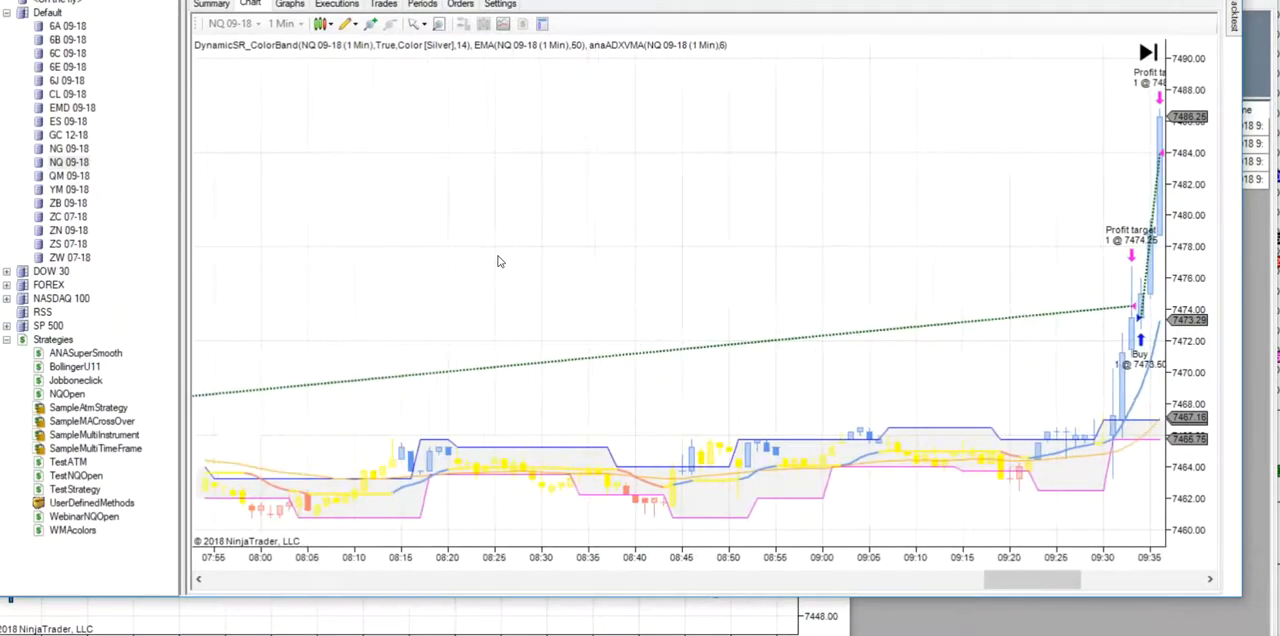
pyautogui.scroll(-2, 500, 261)
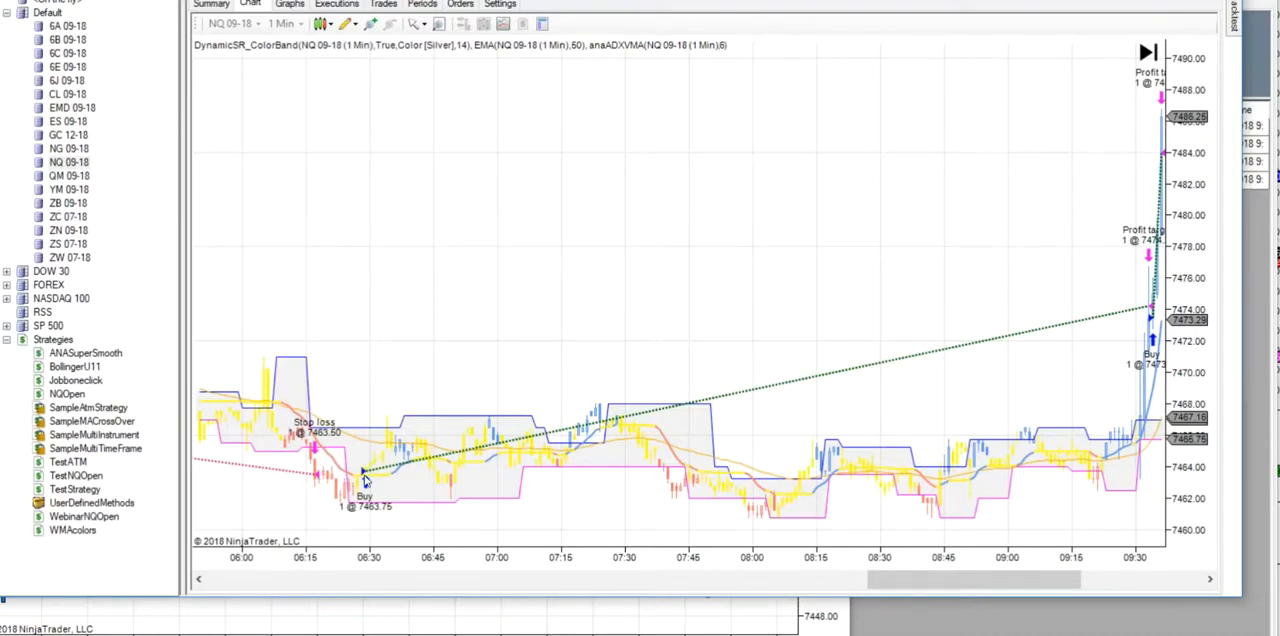
pyautogui.scroll(-5, 365, 481)
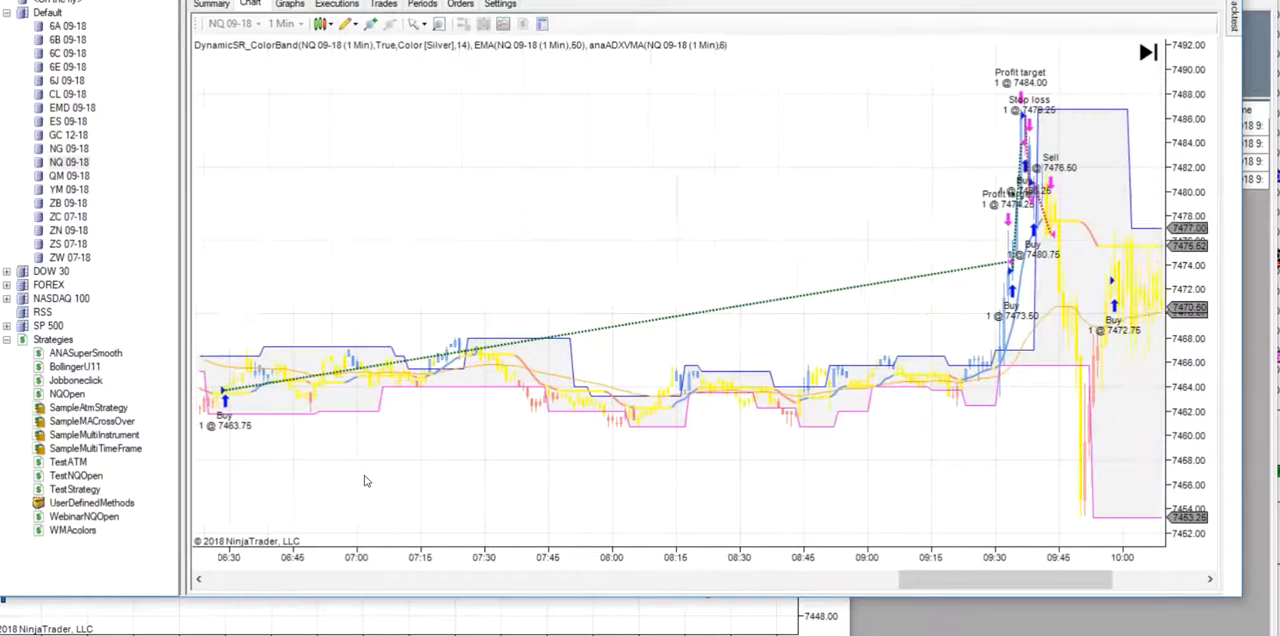
pyautogui.scroll(-6, 365, 481)
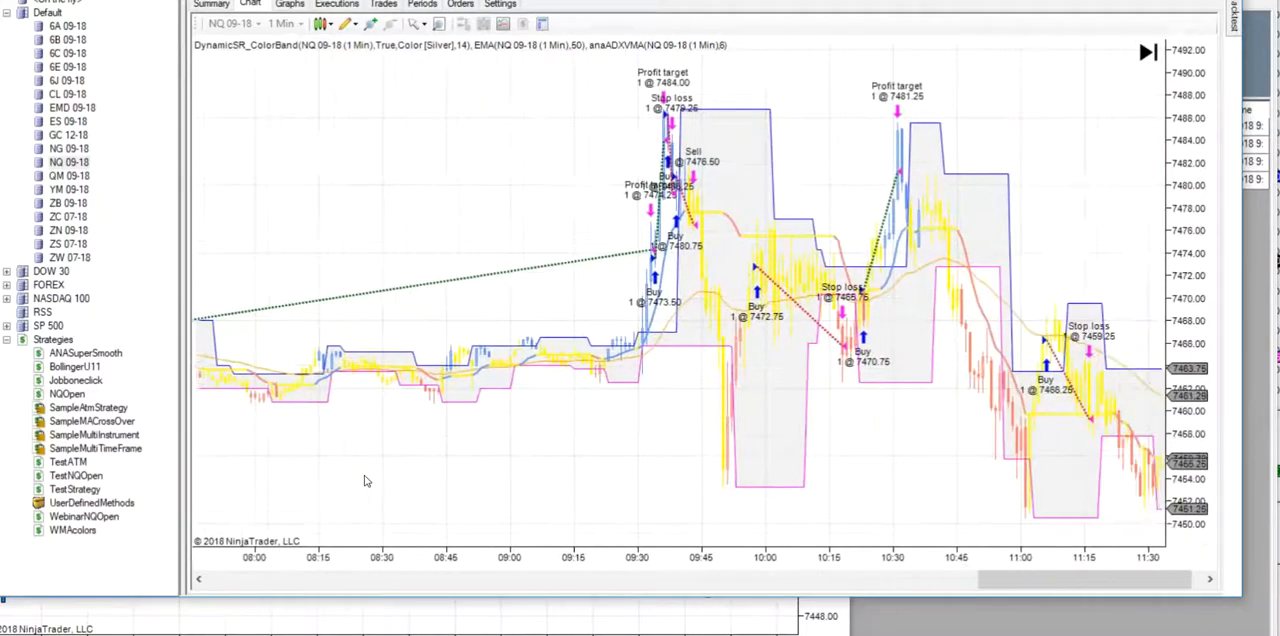
pyautogui.scroll(-5, 365, 481)
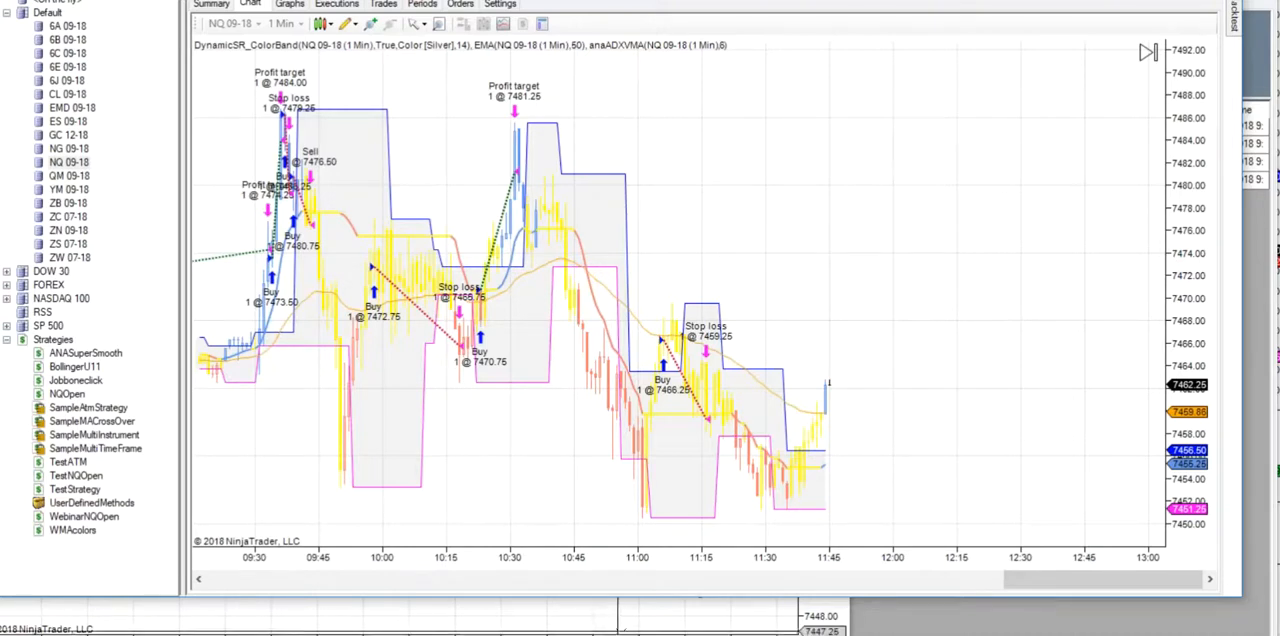
# - Switch to the NQ 09-18 210 Tick chart and look back through its earlier price action and SuperTrend signals
pyautogui.moveTo(737, 634)
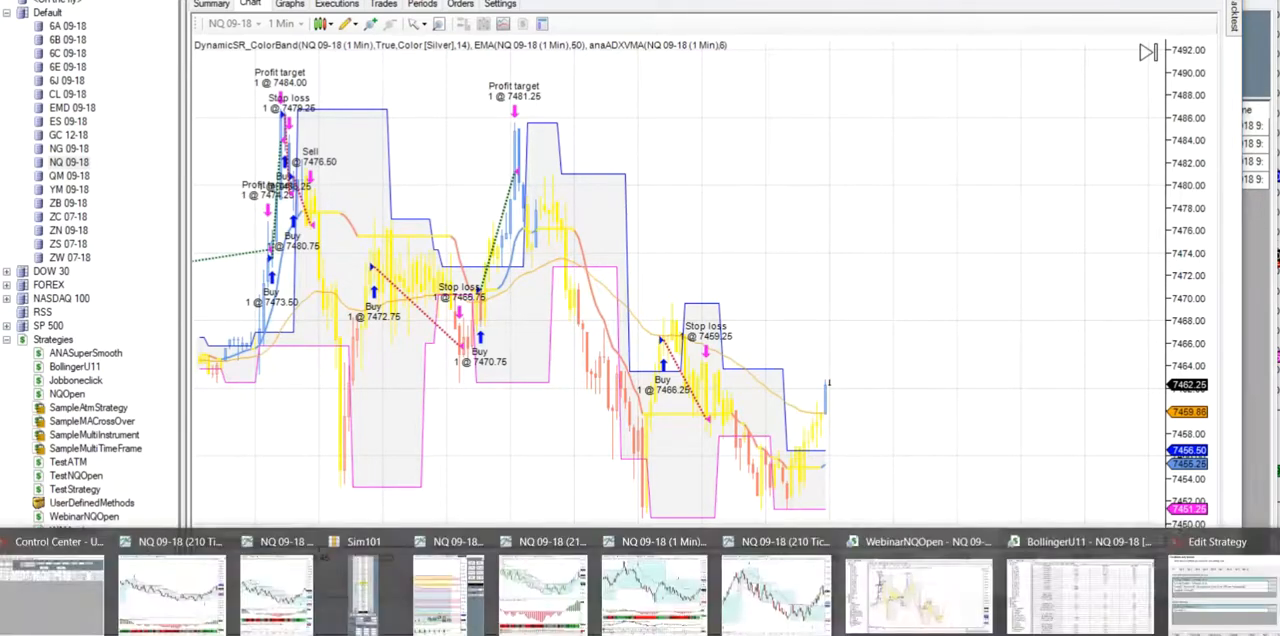
pyautogui.click(780, 612)
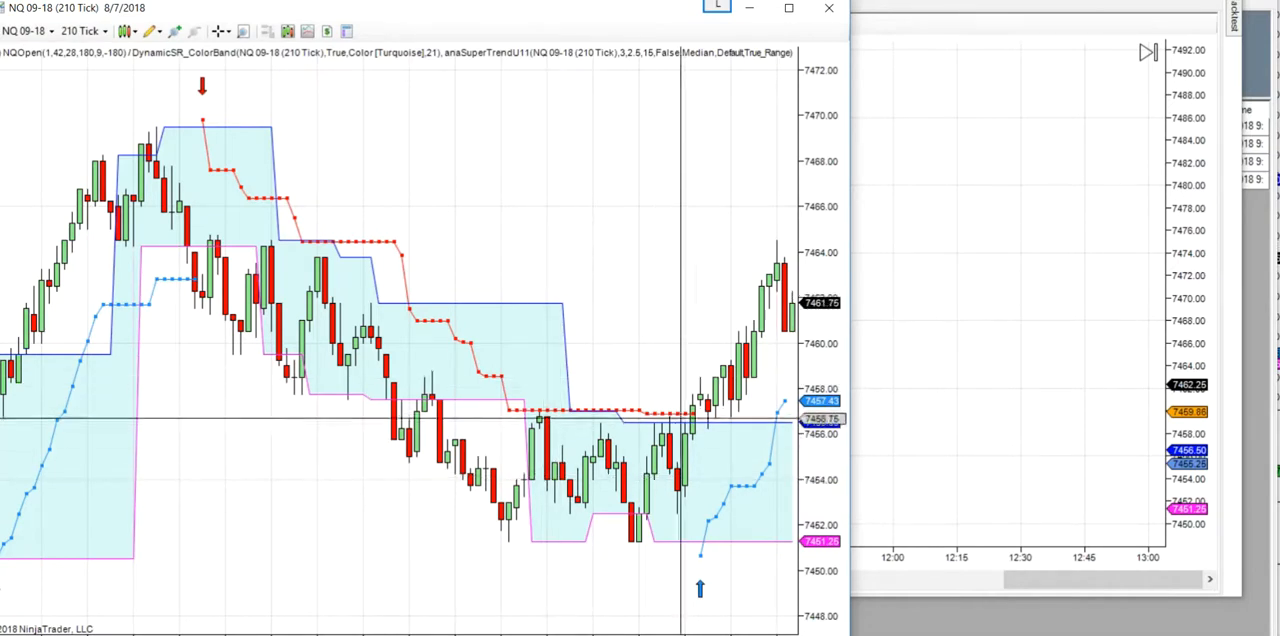
pyautogui.scroll(5, 250, 423)
pyautogui.scroll(3, 250, 423)
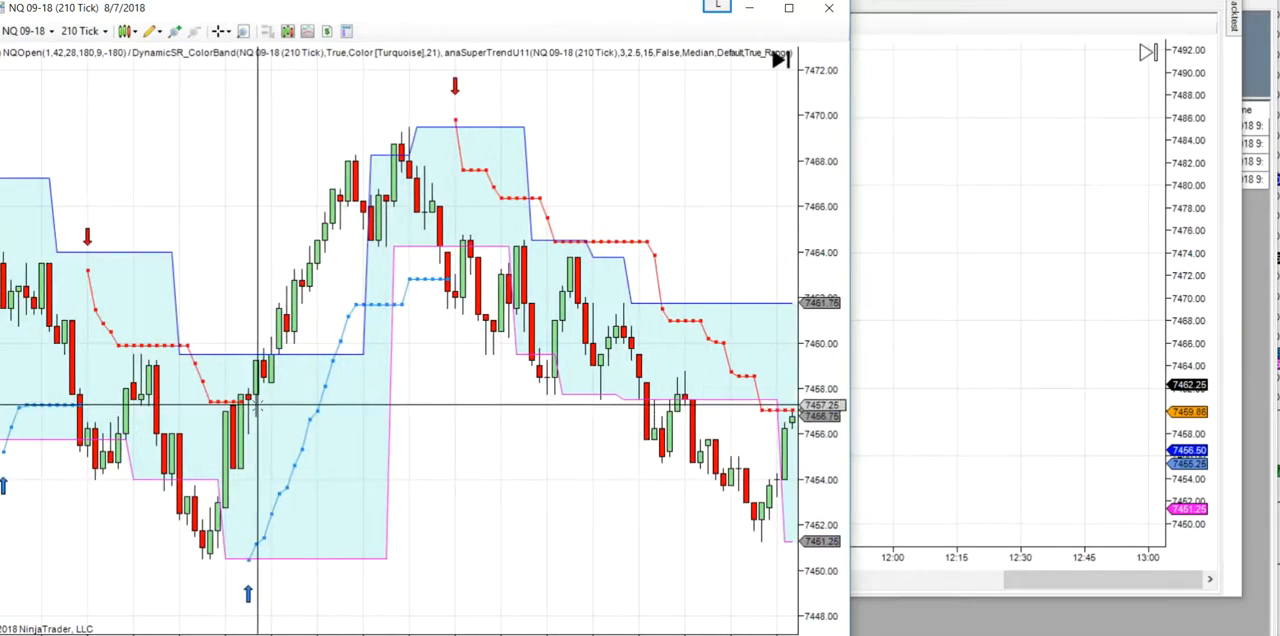
pyautogui.scroll(4, 440, 392)
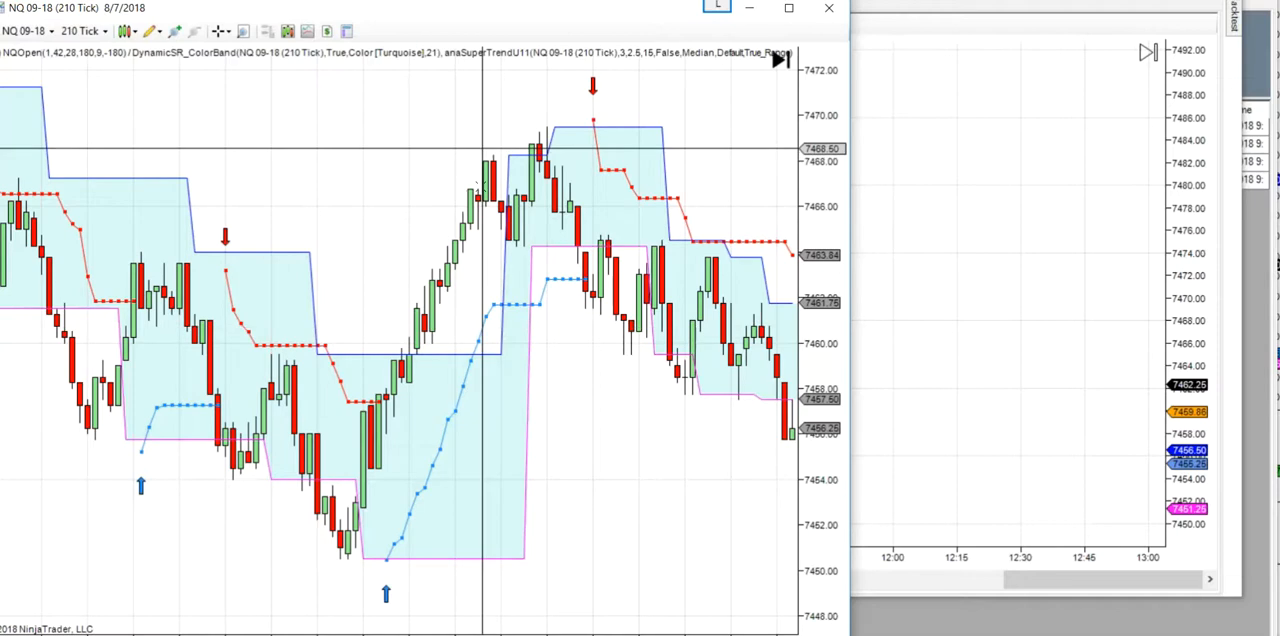
pyautogui.moveTo(269, 381); pyautogui.dragTo(725, 400)
pyautogui.moveTo(274, 457); pyautogui.dragTo(482, 440)
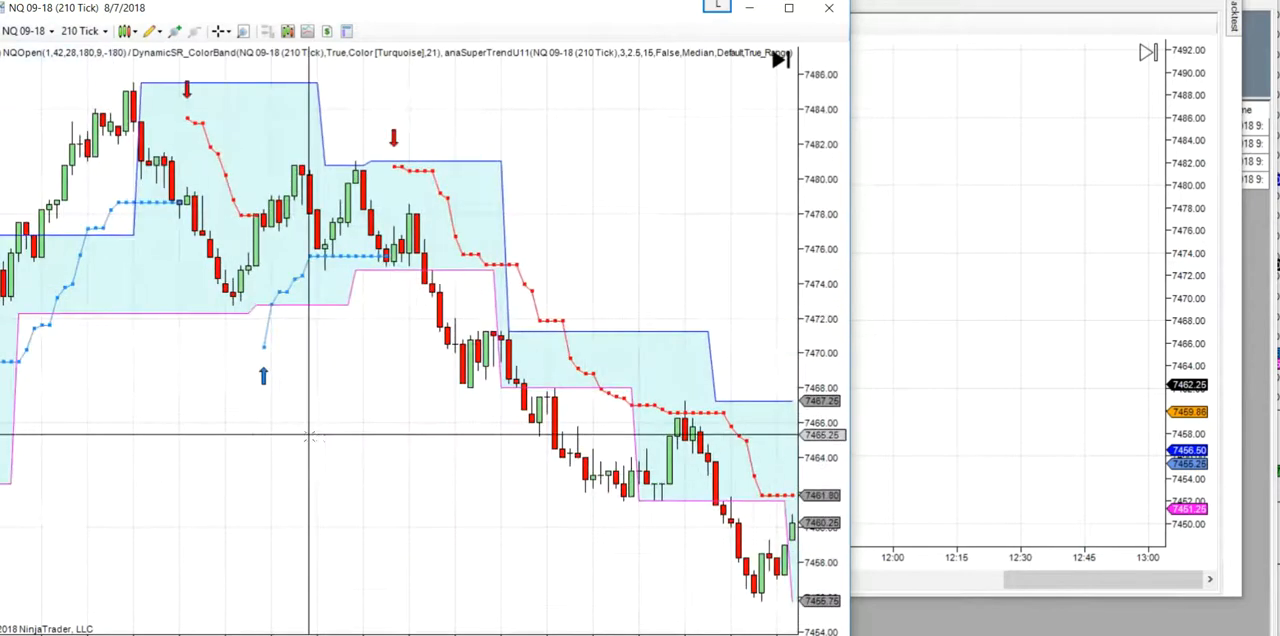
pyautogui.moveTo(309, 437); pyautogui.dragTo(676, 432)
pyautogui.scroll(20, 345, 417)
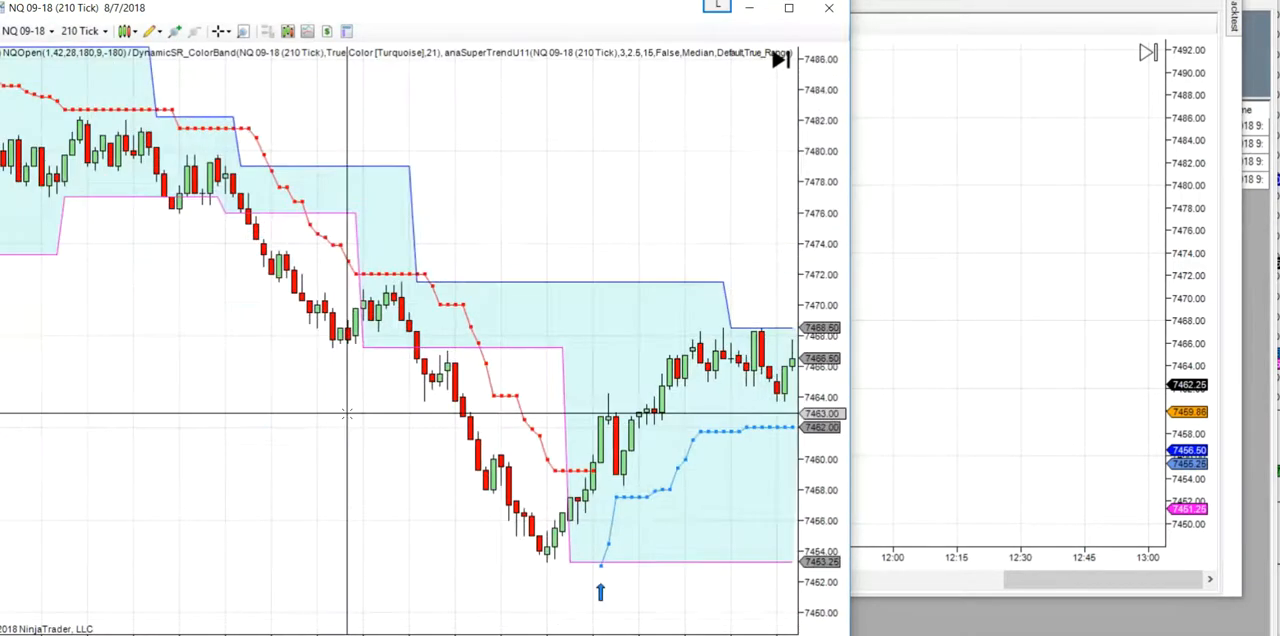
pyautogui.scroll(10, 347, 413)
pyautogui.scroll(6, 268, 247)
pyautogui.scroll(10, 268, 247)
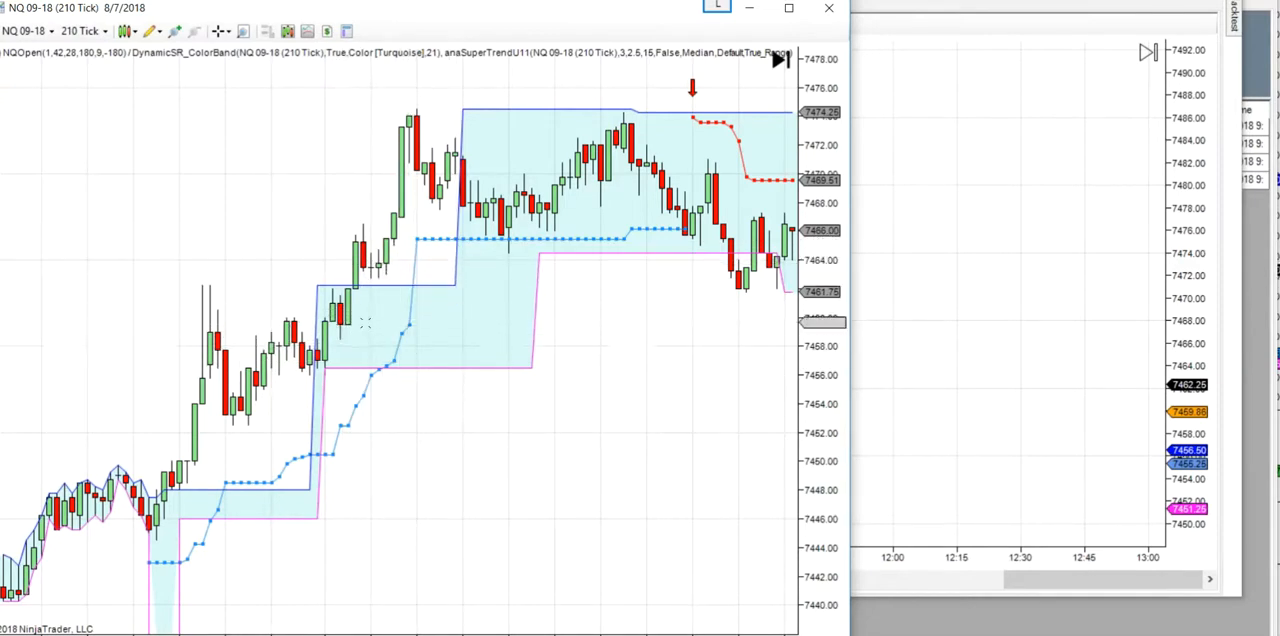
# - Return to the WebinarNQOpen backtest chart and review the trades around the 9:30 open
pyautogui.click(929, 279)
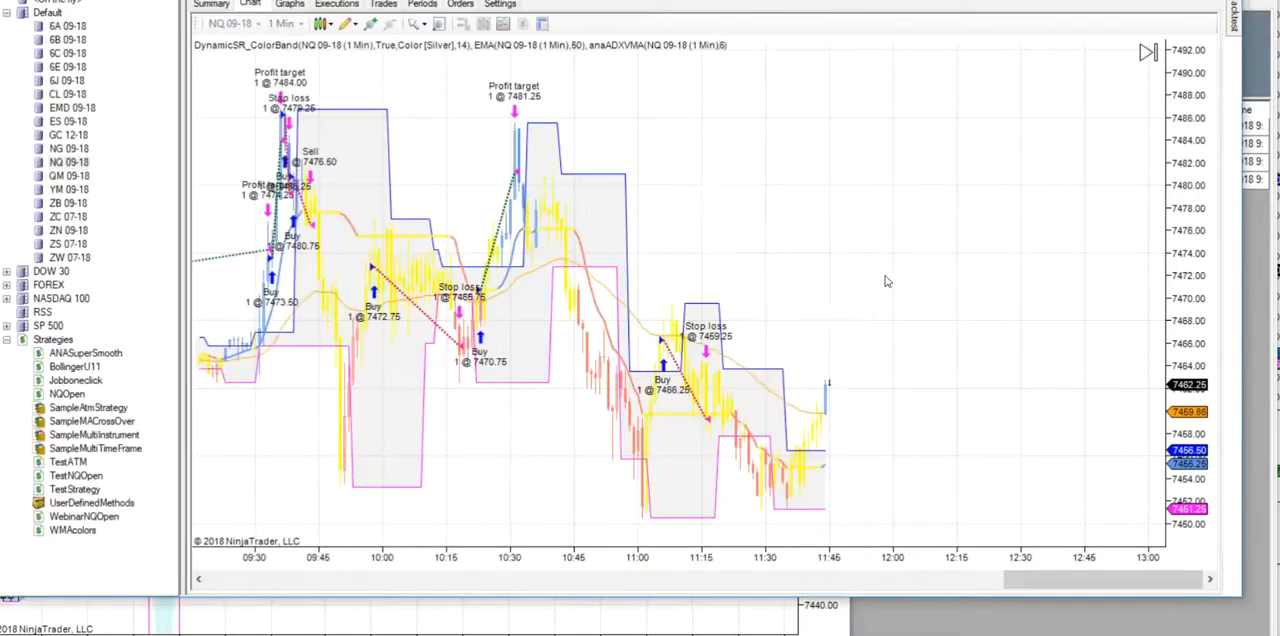
pyautogui.moveTo(399, 421); pyautogui.dragTo(547, 419)
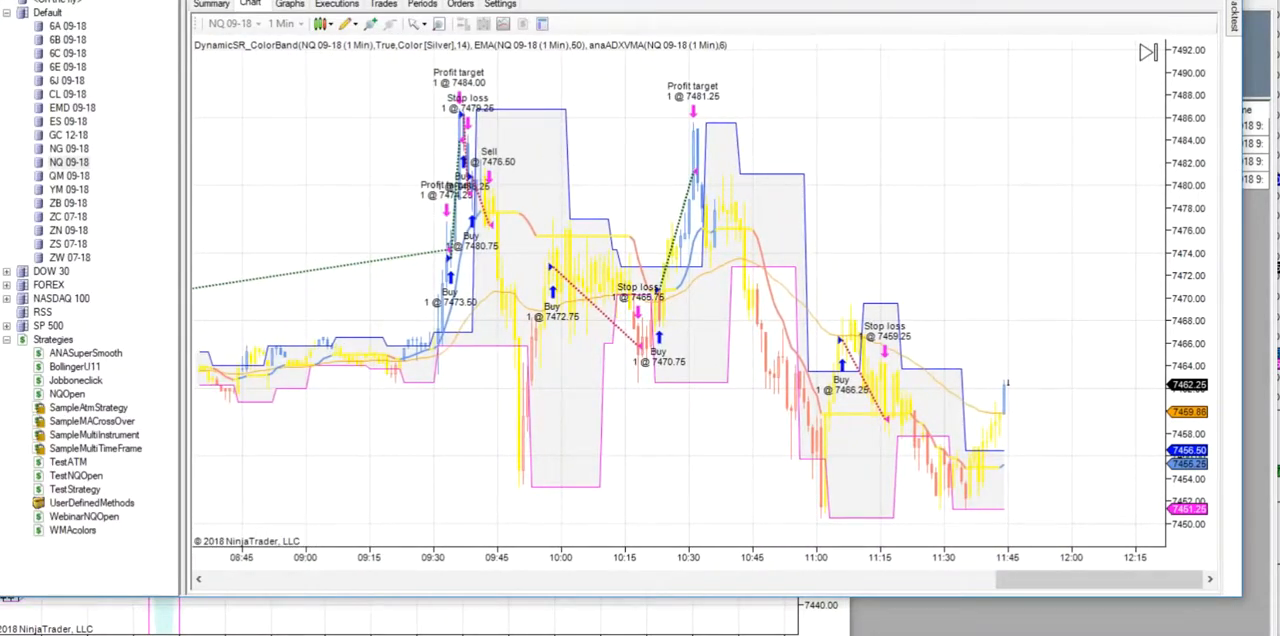
pyautogui.click(600, 634)
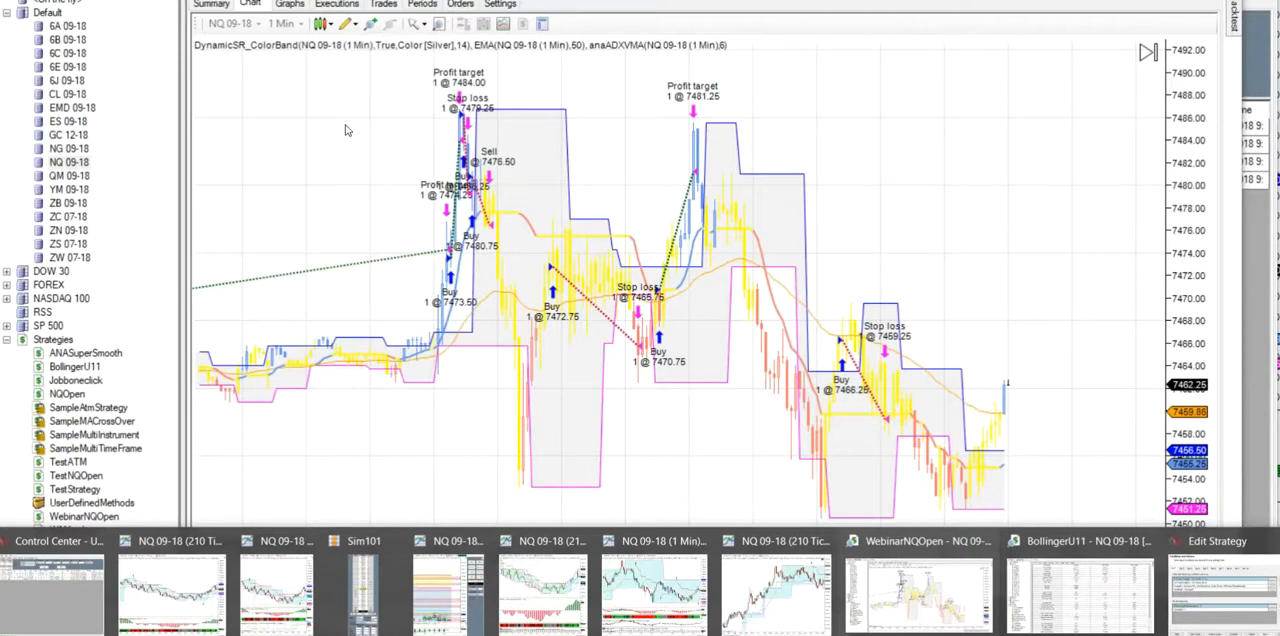
pyautogui.scroll(5, 355, 138)
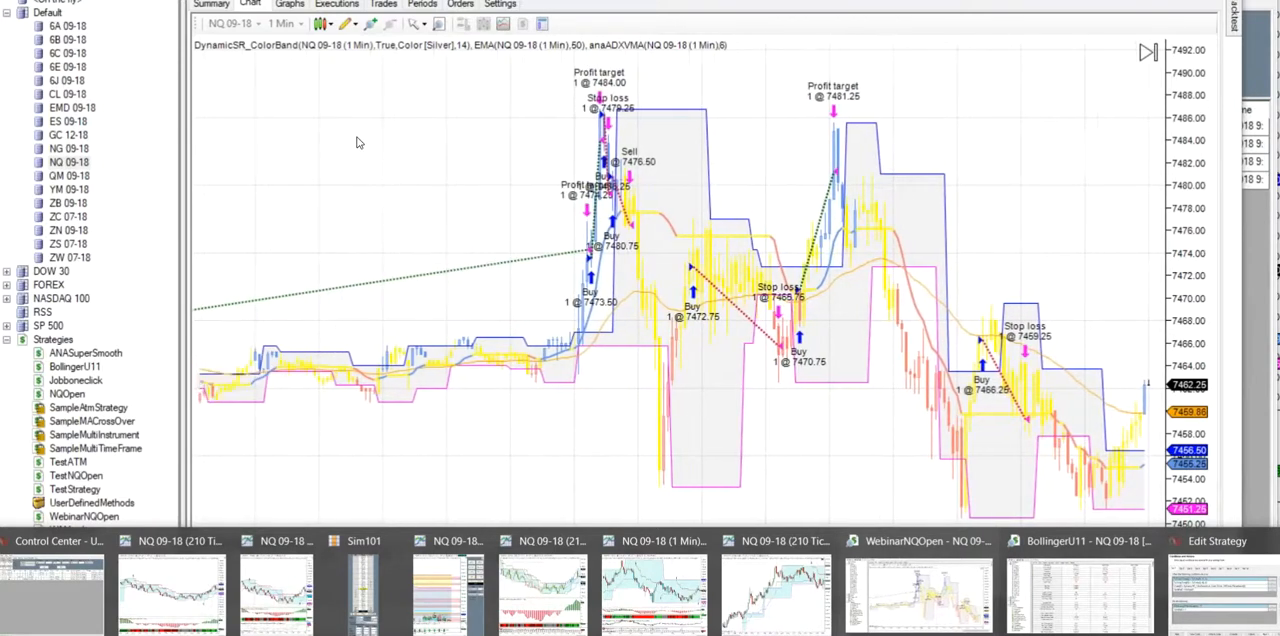
pyautogui.scroll(3, 355, 142)
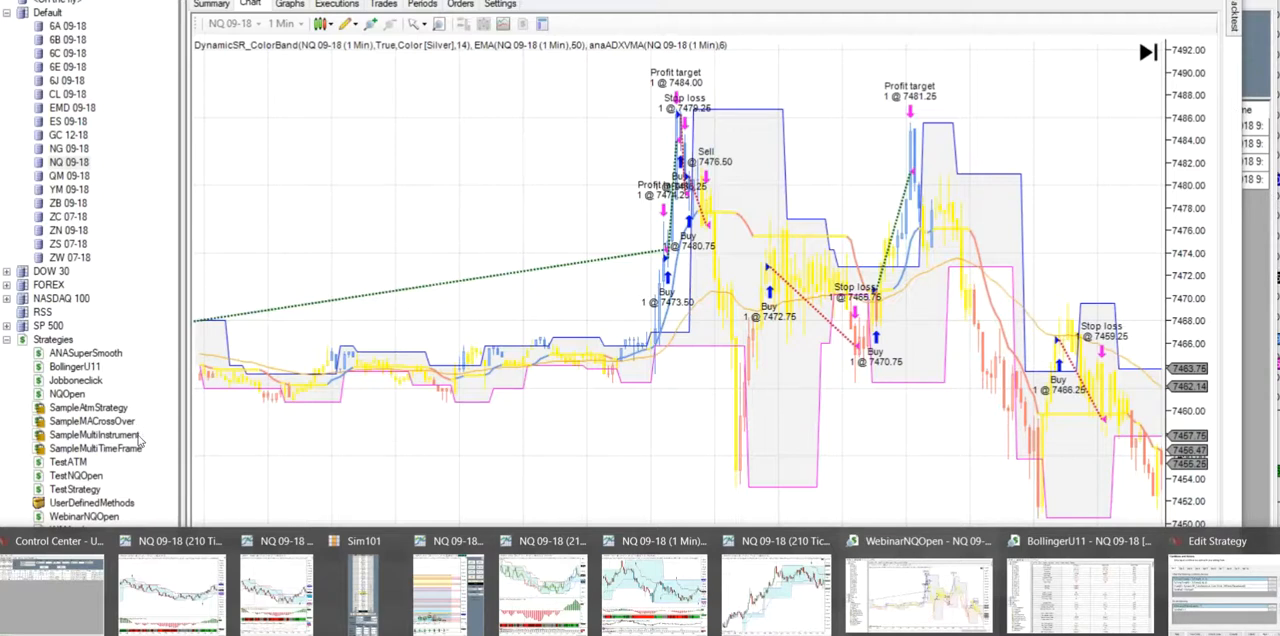
# - Open the WebinarNQOpen strategy for editing and go to its conditions and actions
pyautogui.click(134, 460)
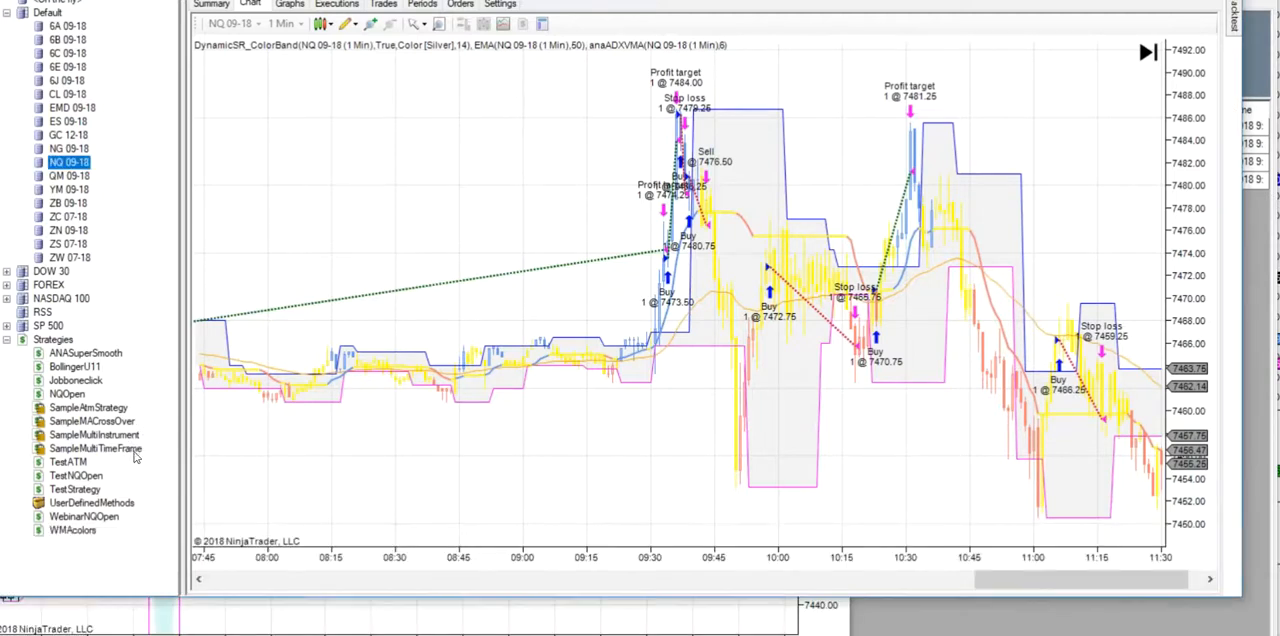
pyautogui.doubleClick(84, 517)
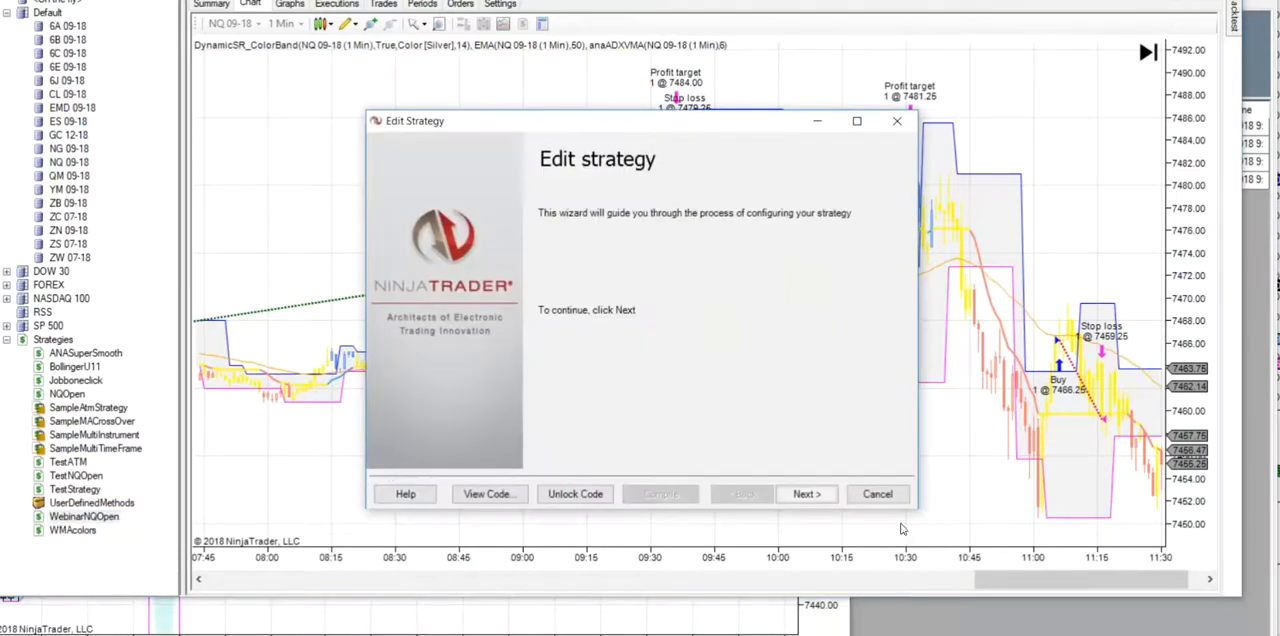
pyautogui.click(807, 496)
pyautogui.click(807, 496)
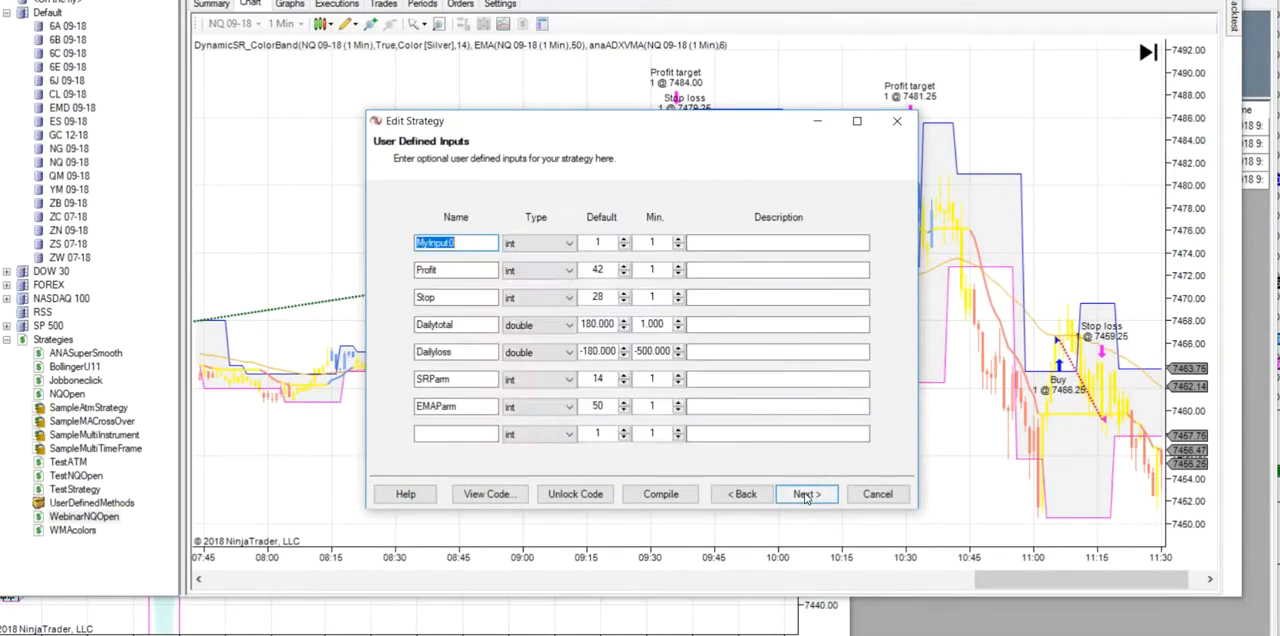
pyautogui.click(806, 496)
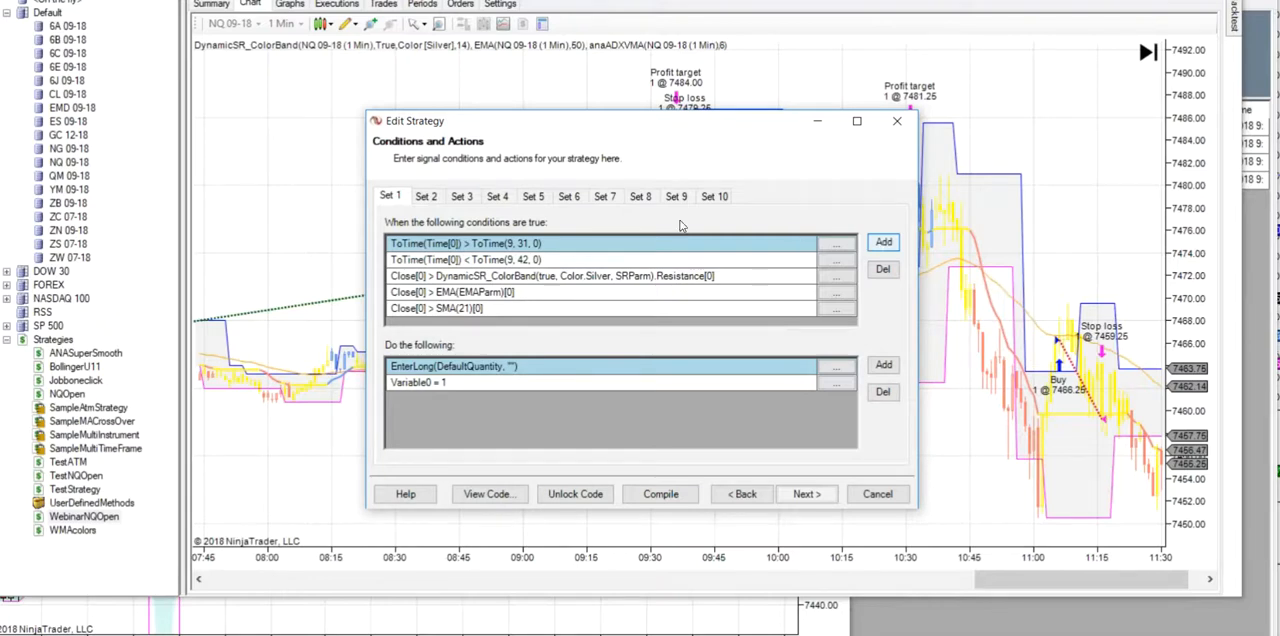
# - Add the condition Variable0 < MyInput0 to the long entry in Set 1
pyautogui.moveTo(658, 252); pyautogui.dragTo(658, 420)
pyautogui.click(485, 287)
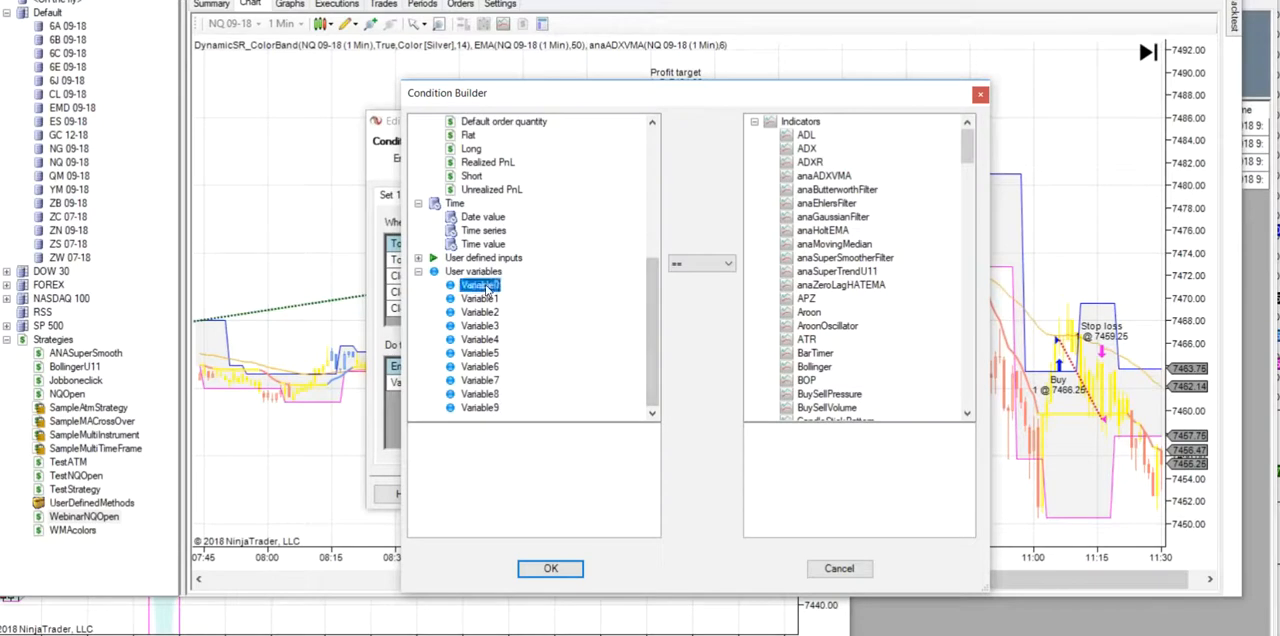
pyautogui.click(730, 266)
pyautogui.click(690, 302)
pyautogui.moveTo(967, 160); pyautogui.dragTo(980, 225)
pyautogui.scroll(-4, 981, 375)
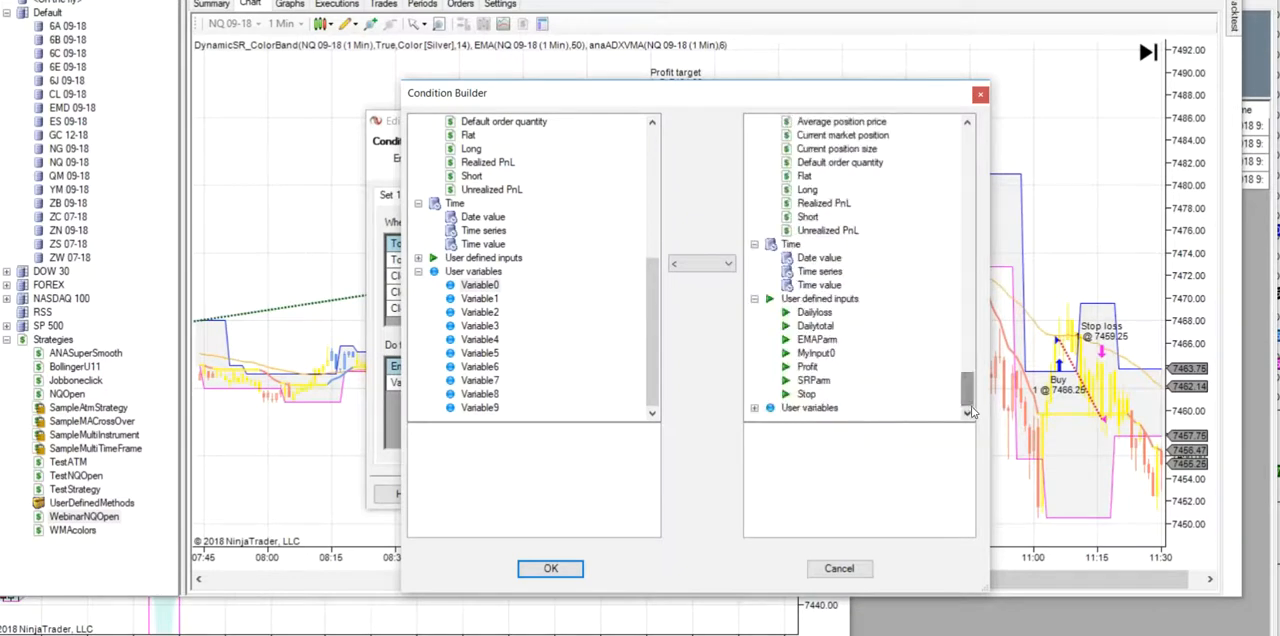
pyautogui.click(824, 358)
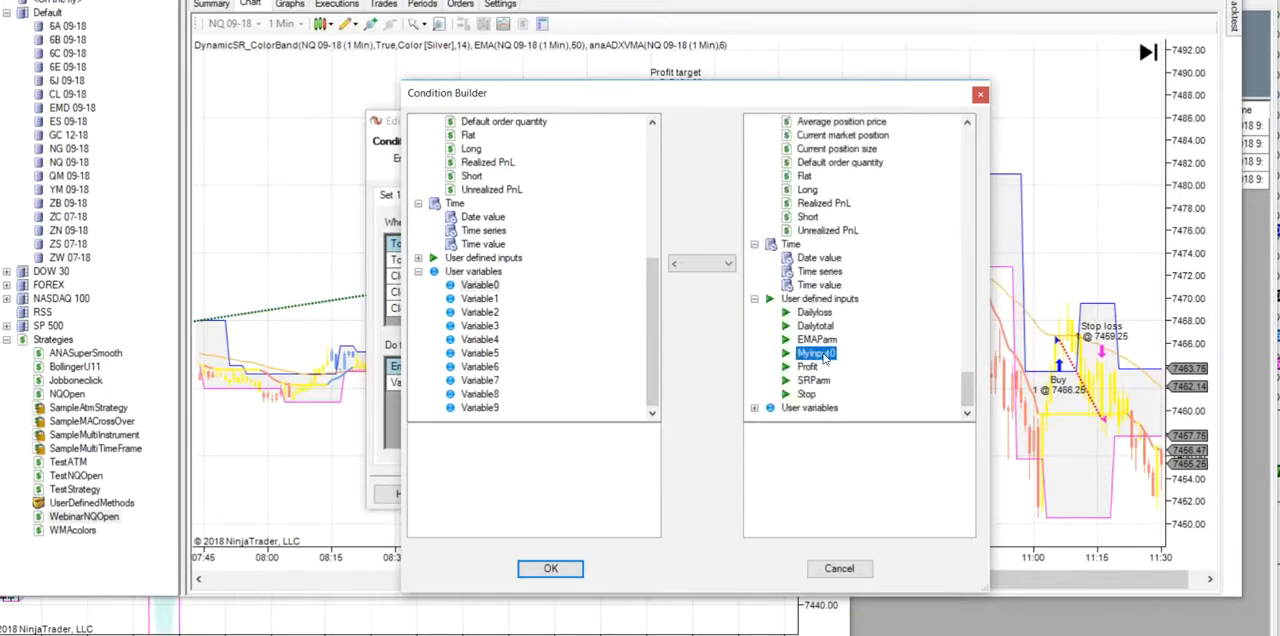
pyautogui.click(551, 568)
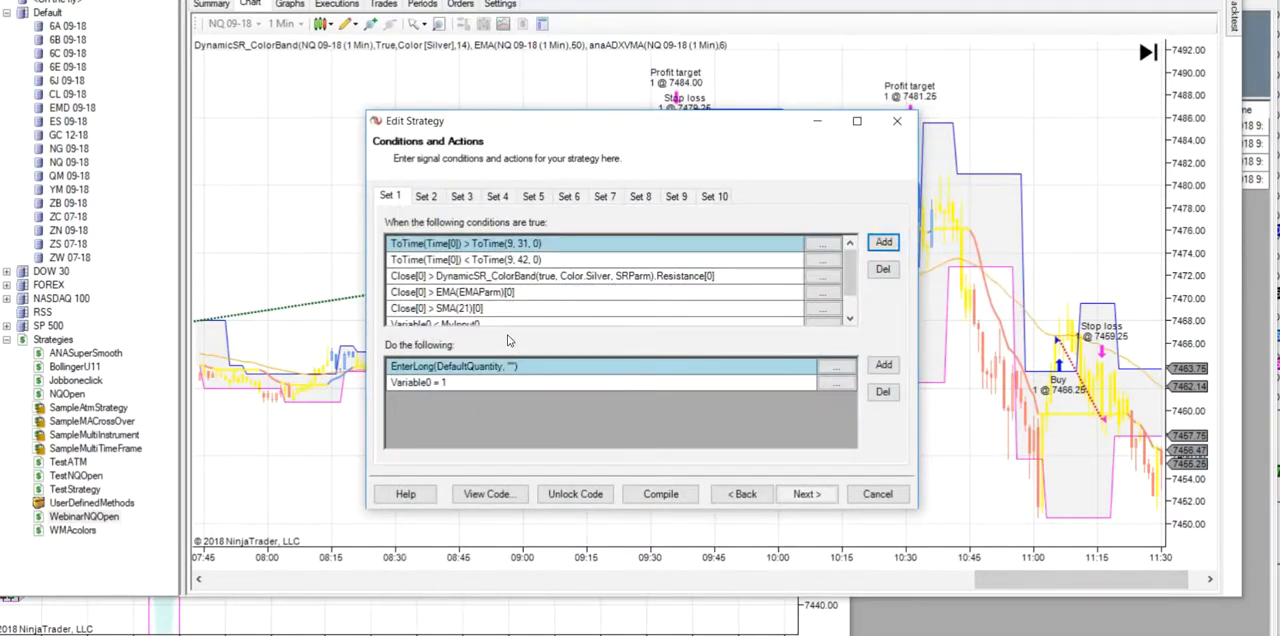
pyautogui.scroll(-1, 855, 288)
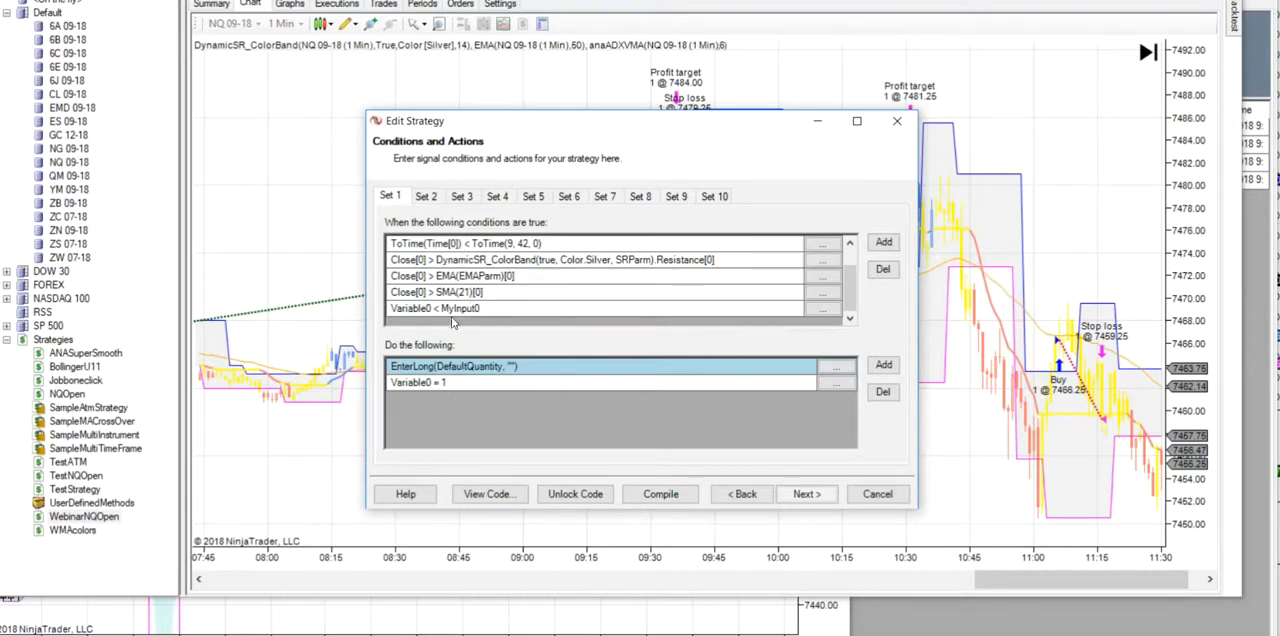
# - Add the condition Variable1 < MyInput0 to the short entry in Set 2
pyautogui.click(427, 197)
pyautogui.click(892, 246)
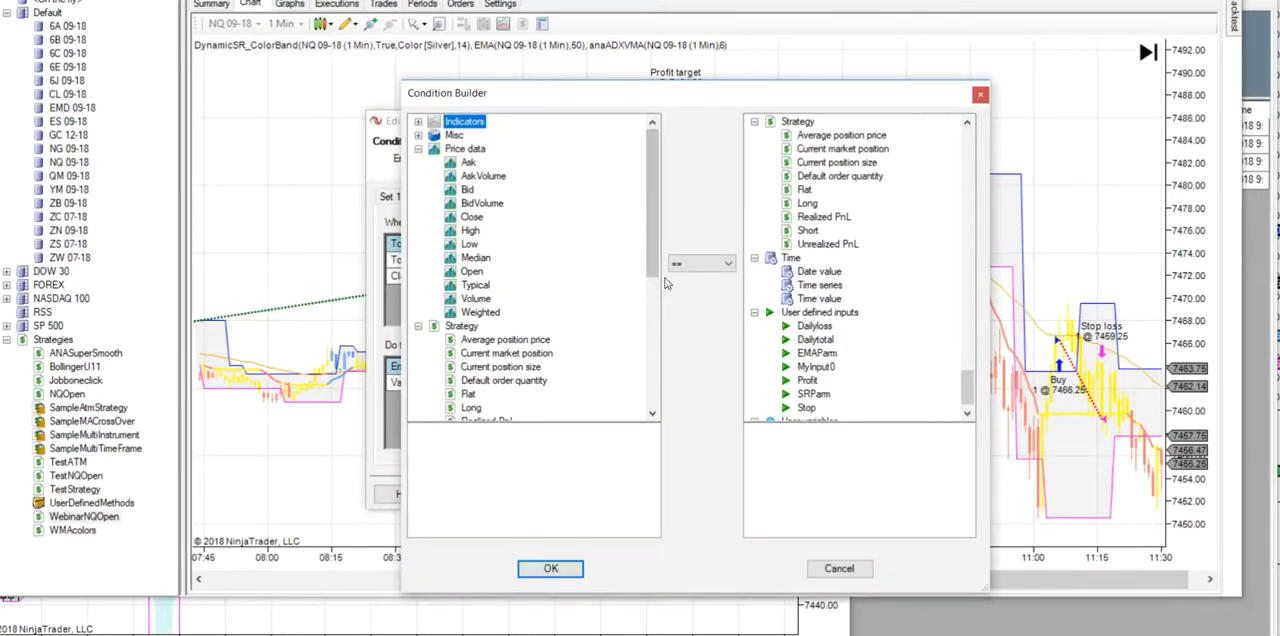
pyautogui.scroll(-6, 635, 380)
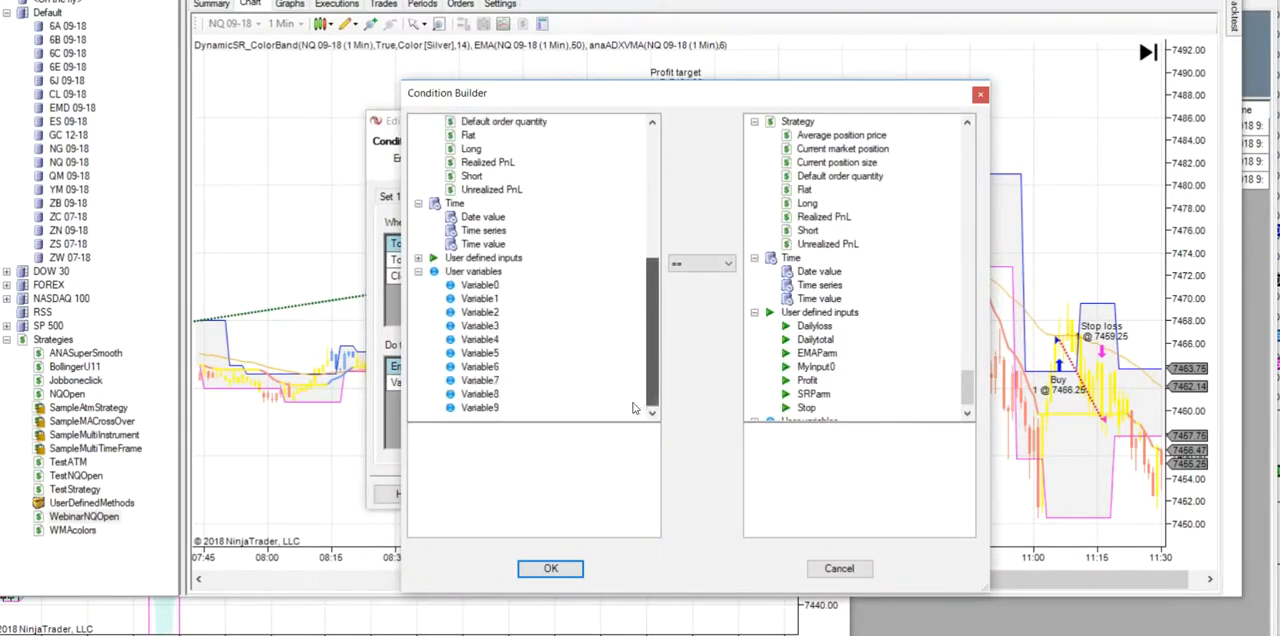
pyautogui.click(497, 301)
pyautogui.click(727, 263)
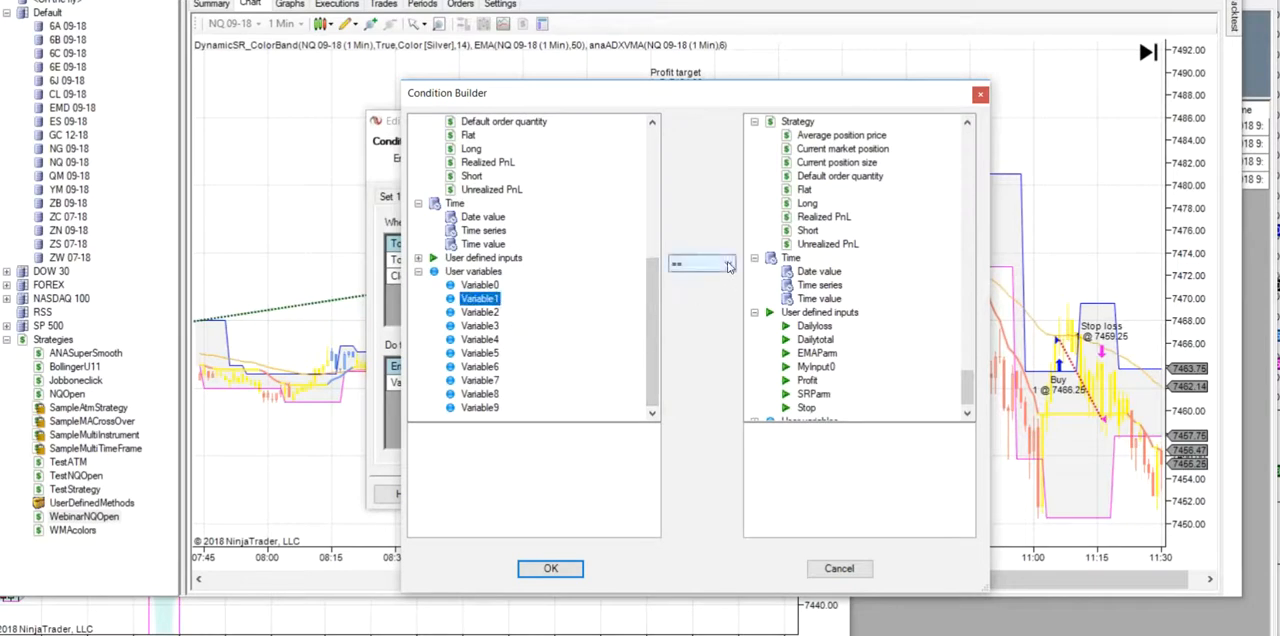
pyautogui.click(687, 303)
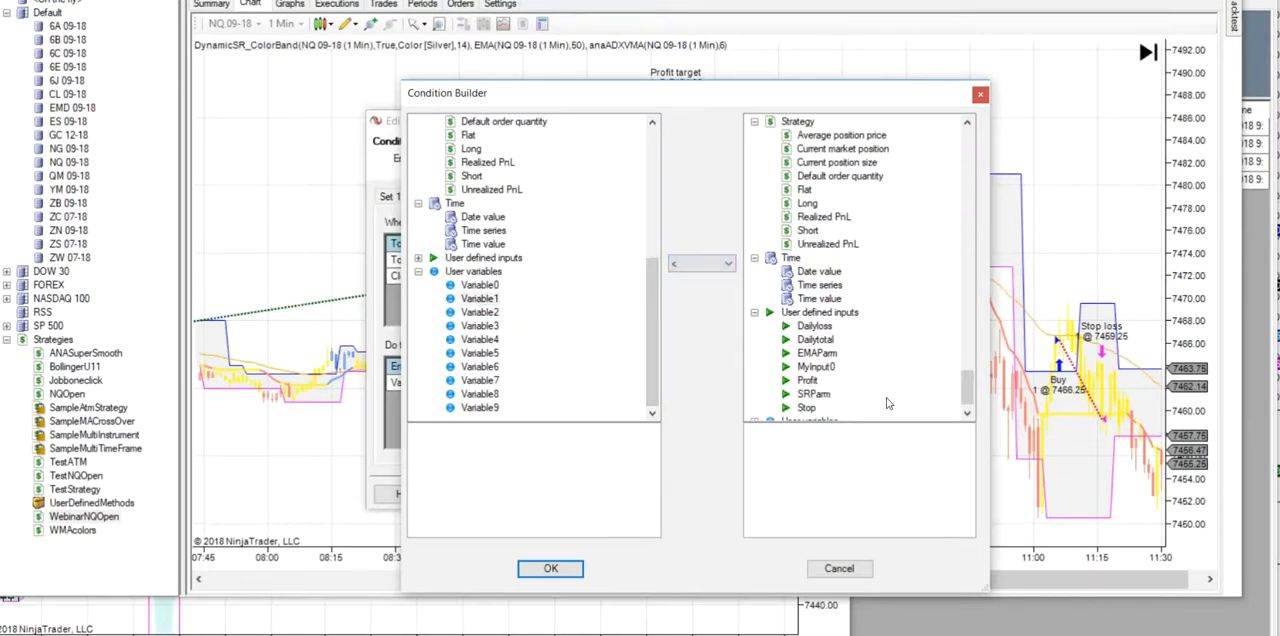
pyautogui.click(818, 368)
pyautogui.click(560, 569)
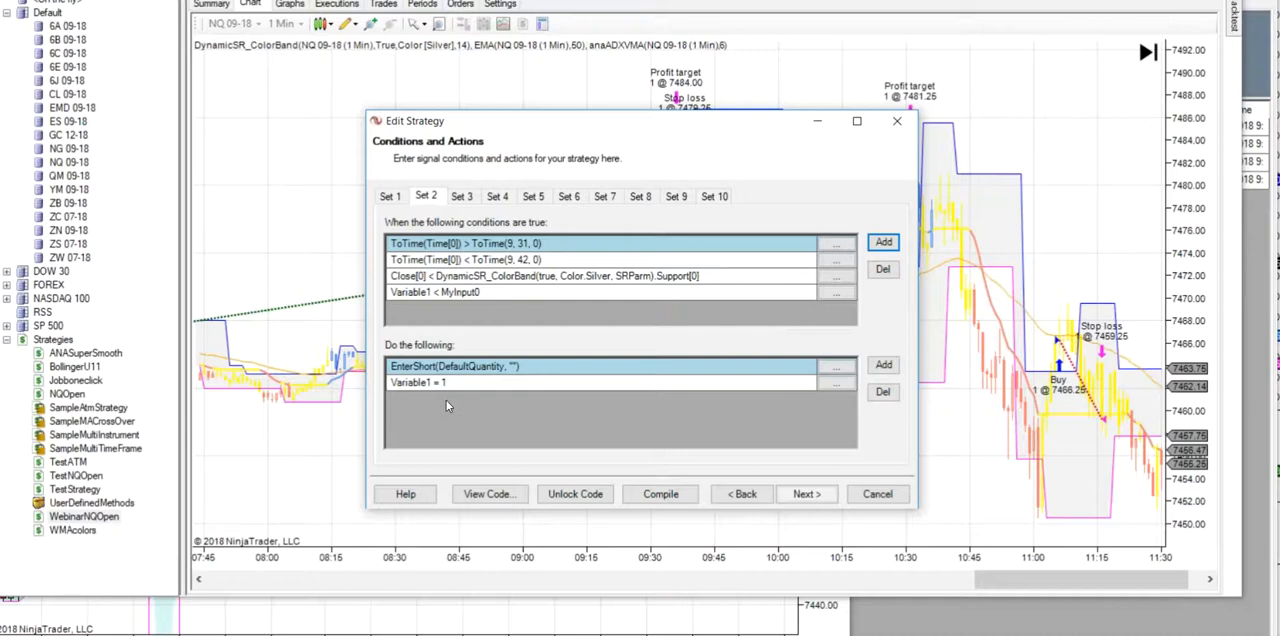
# - Set the default of the user-defined input MyInput0 to 0 and return to the conditions and actions
pyautogui.click(745, 494)
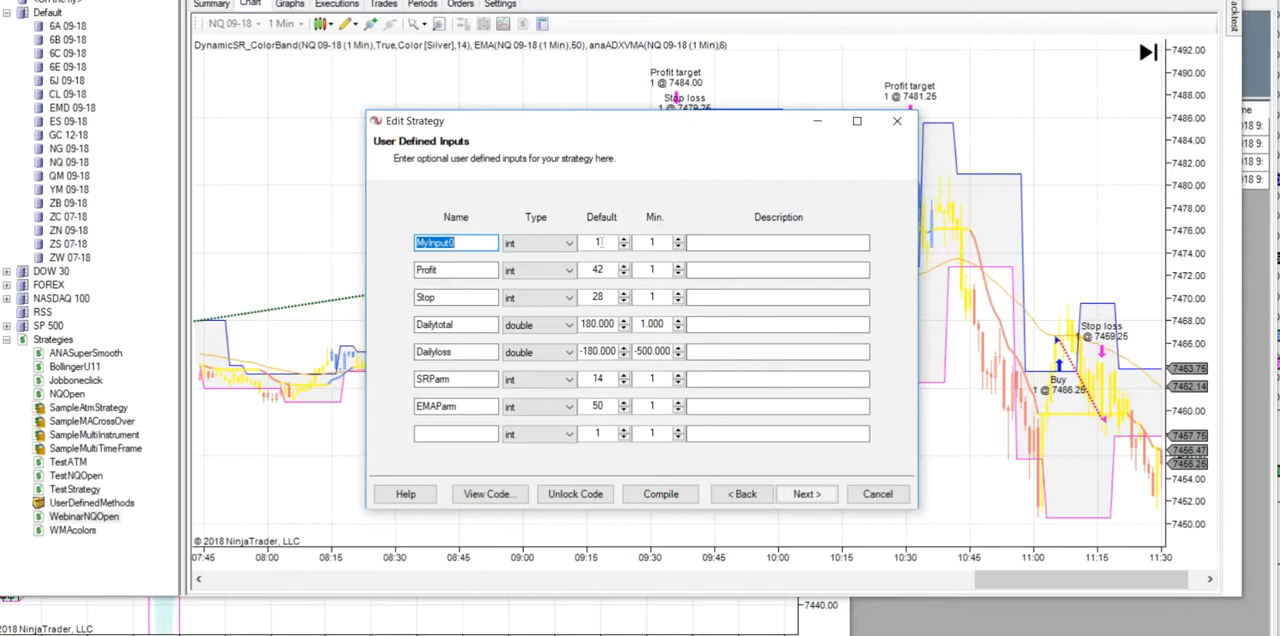
pyautogui.click(600, 242)
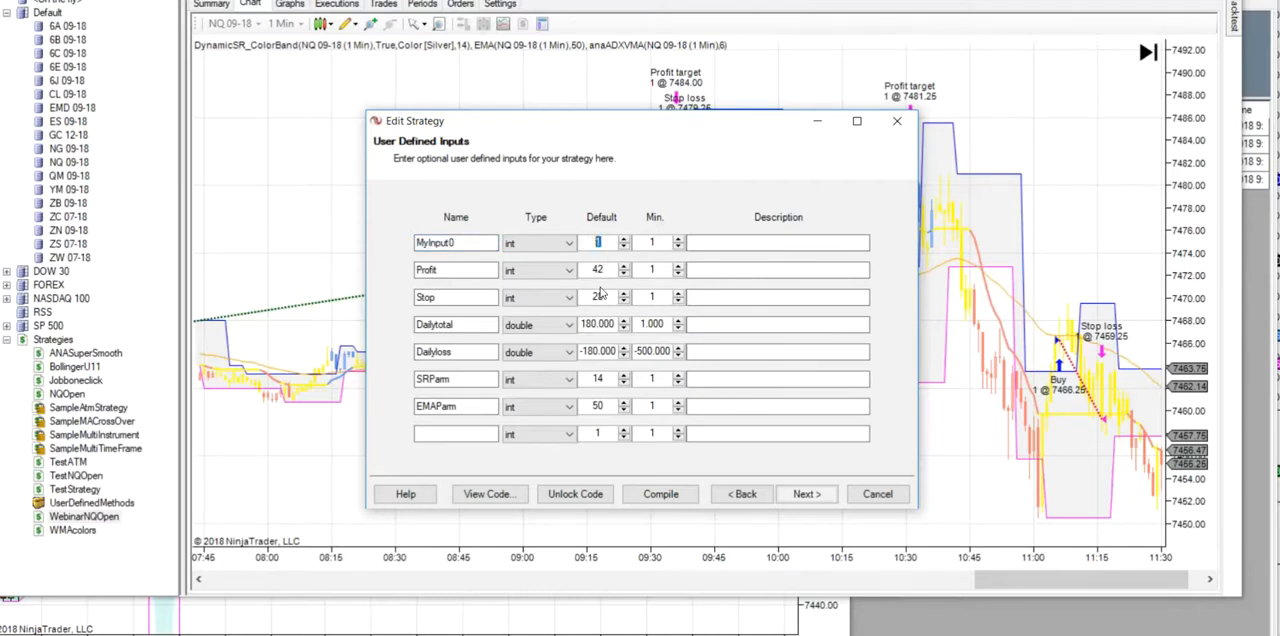
pyautogui.write('00')
pyautogui.click(806, 494)
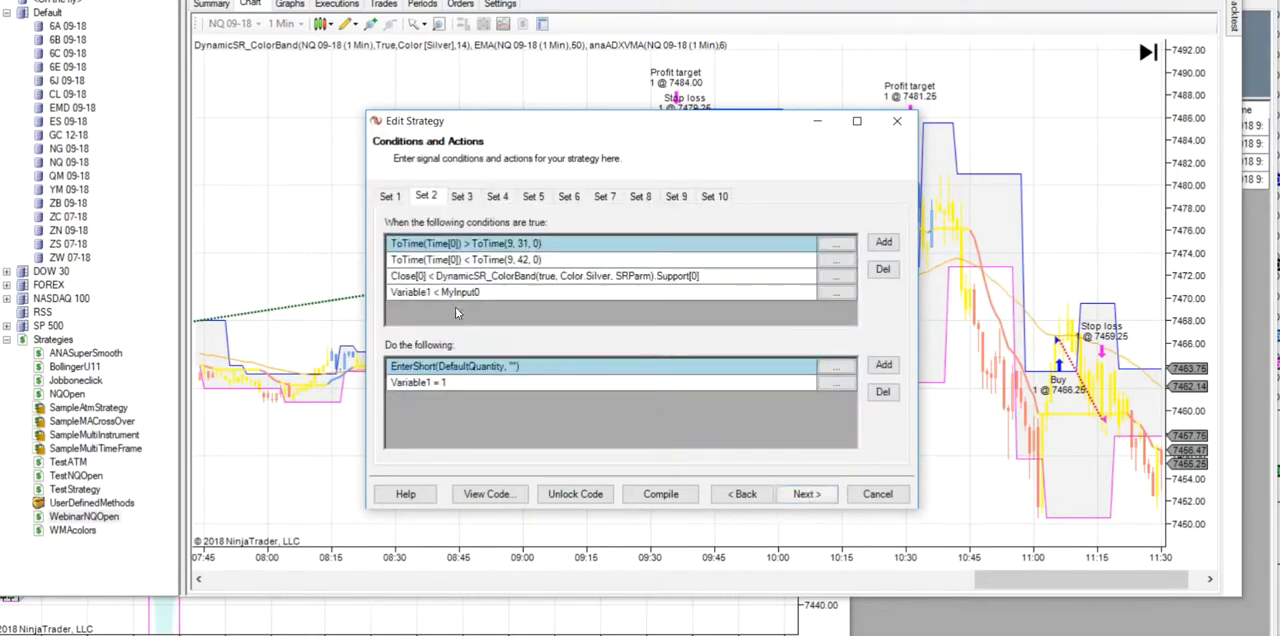
# - Change the short entry condition in Set 2 to Variable1 == MyInput0
pyautogui.click(838, 294)
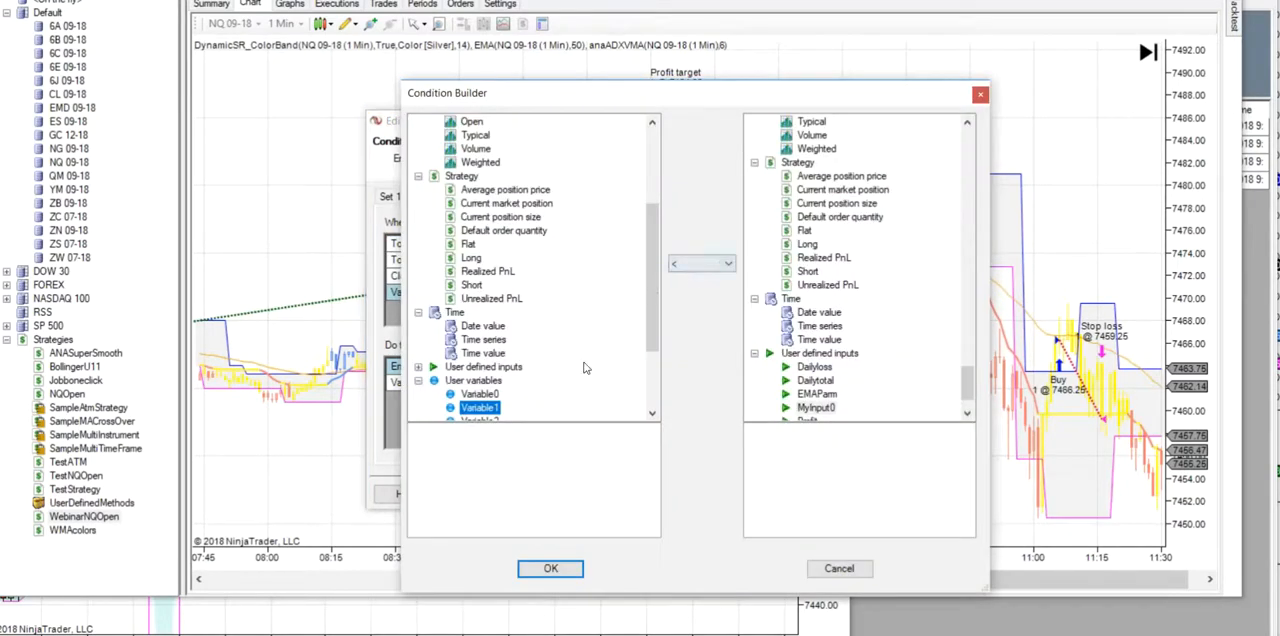
pyautogui.click(726, 270)
pyautogui.click(689, 289)
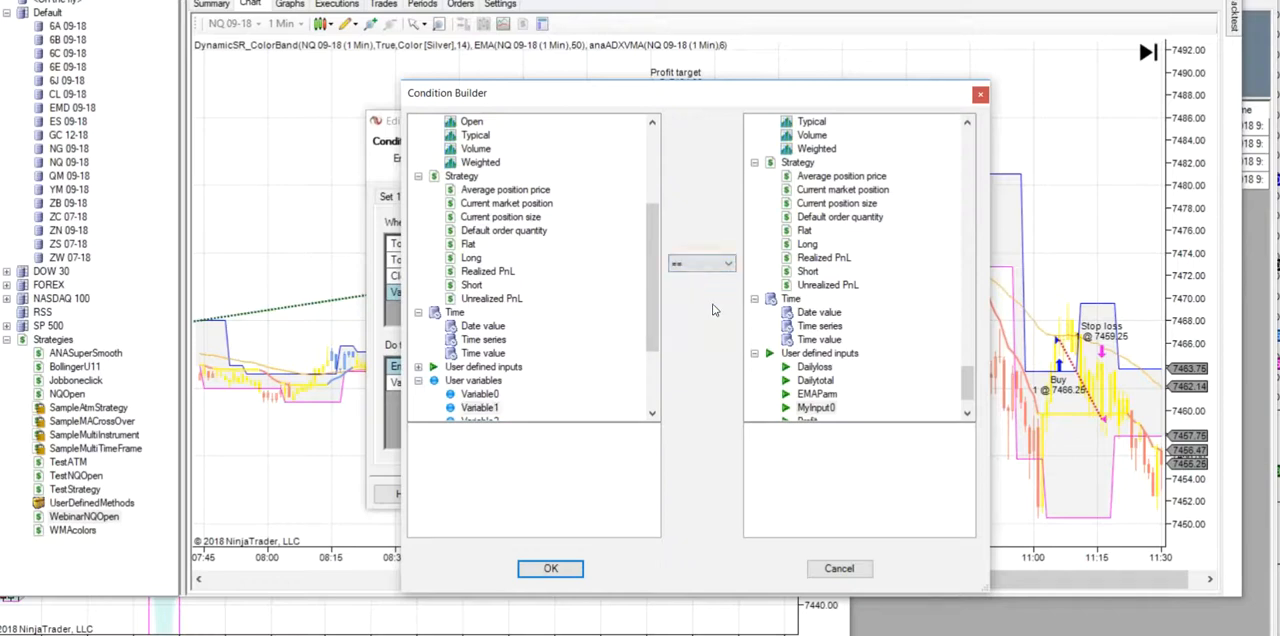
pyautogui.click(550, 568)
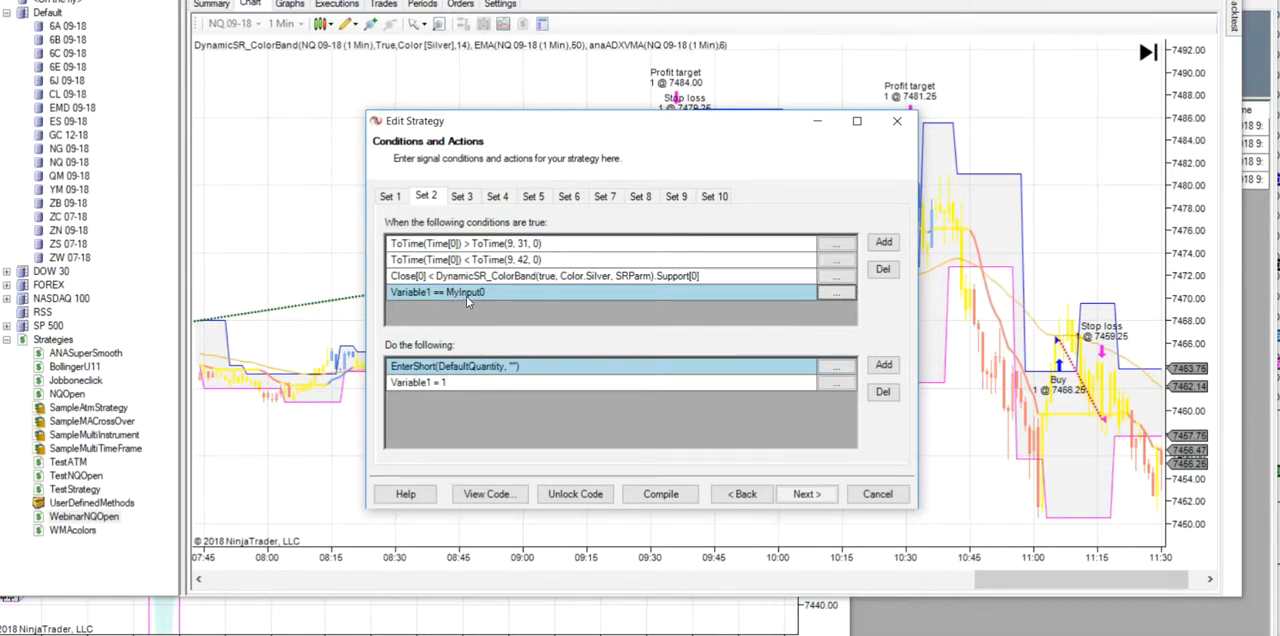
# - Change the long entry condition in Set 1 to Variable0 == MyInput0 and check the user-defined inputs
pyautogui.click(392, 197)
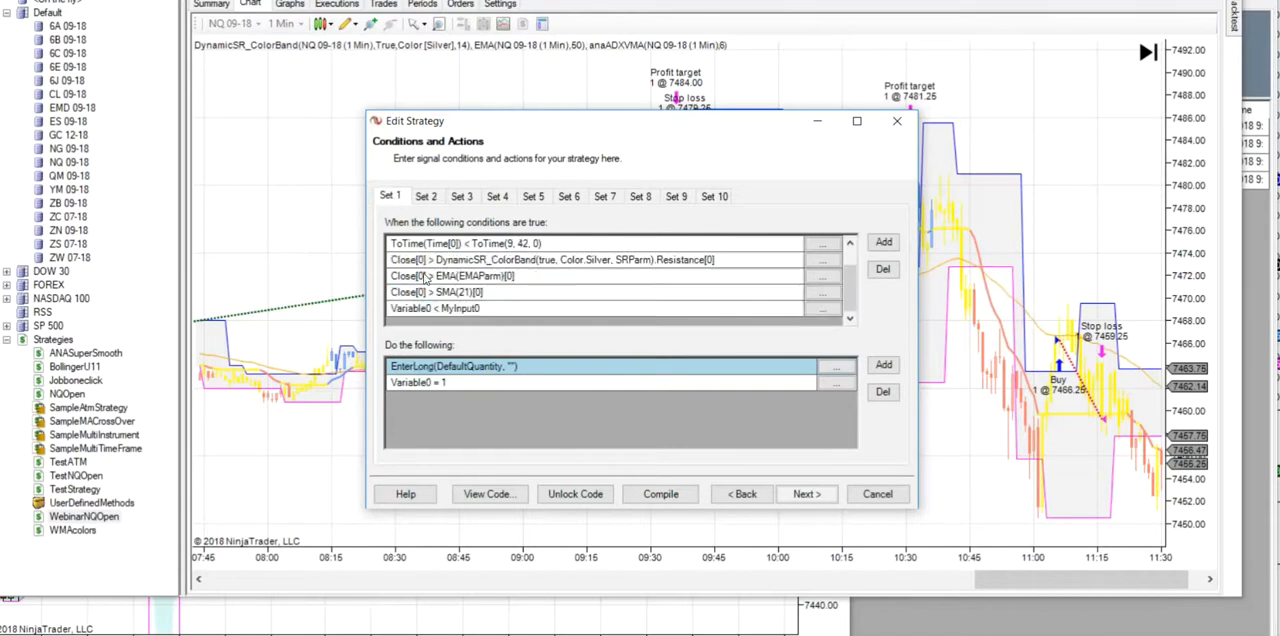
pyautogui.click(824, 308)
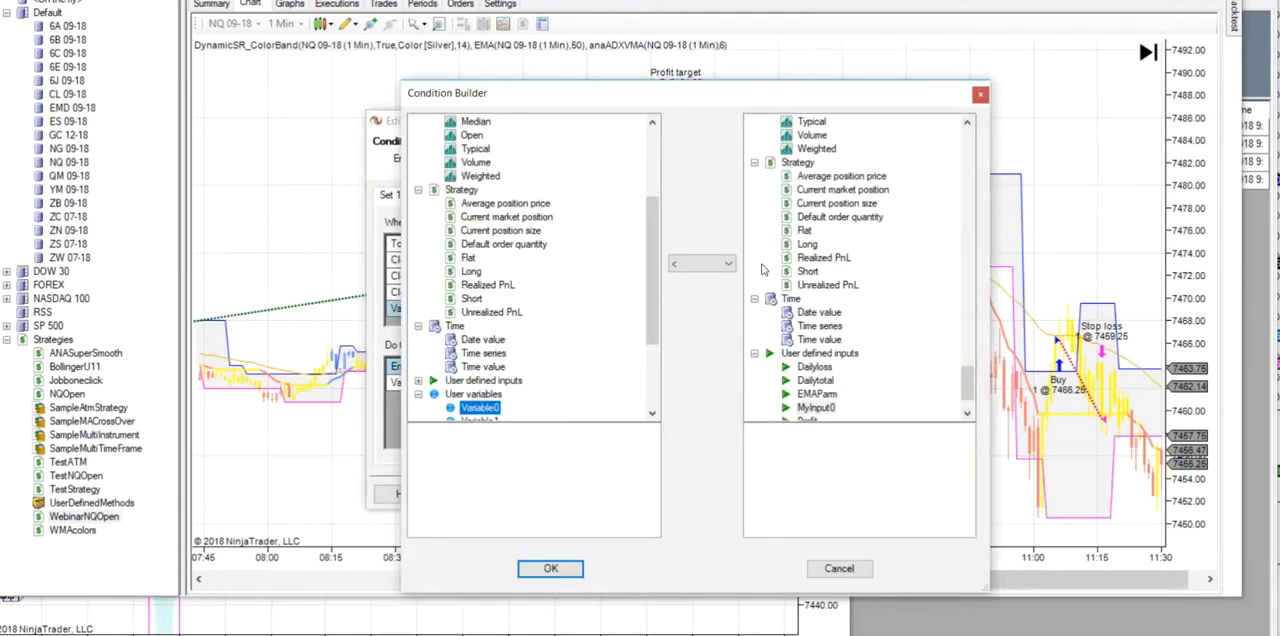
pyautogui.click(715, 264)
pyautogui.click(690, 282)
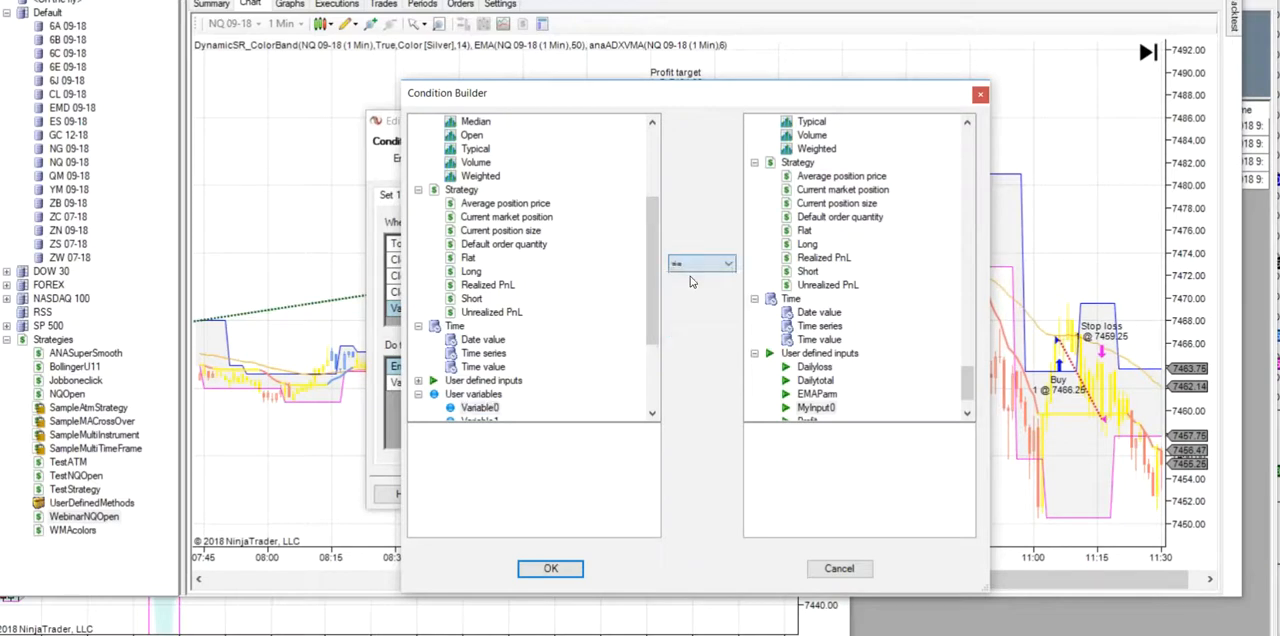
pyautogui.click(815, 408)
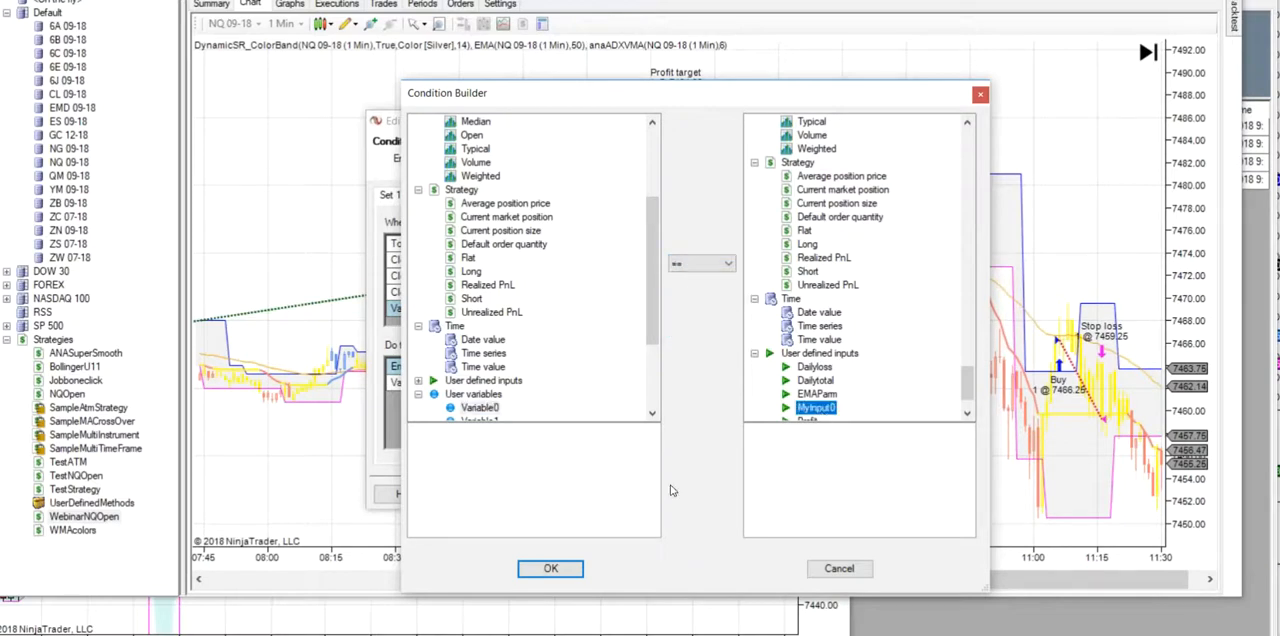
pyautogui.click(550, 569)
pyautogui.click(743, 495)
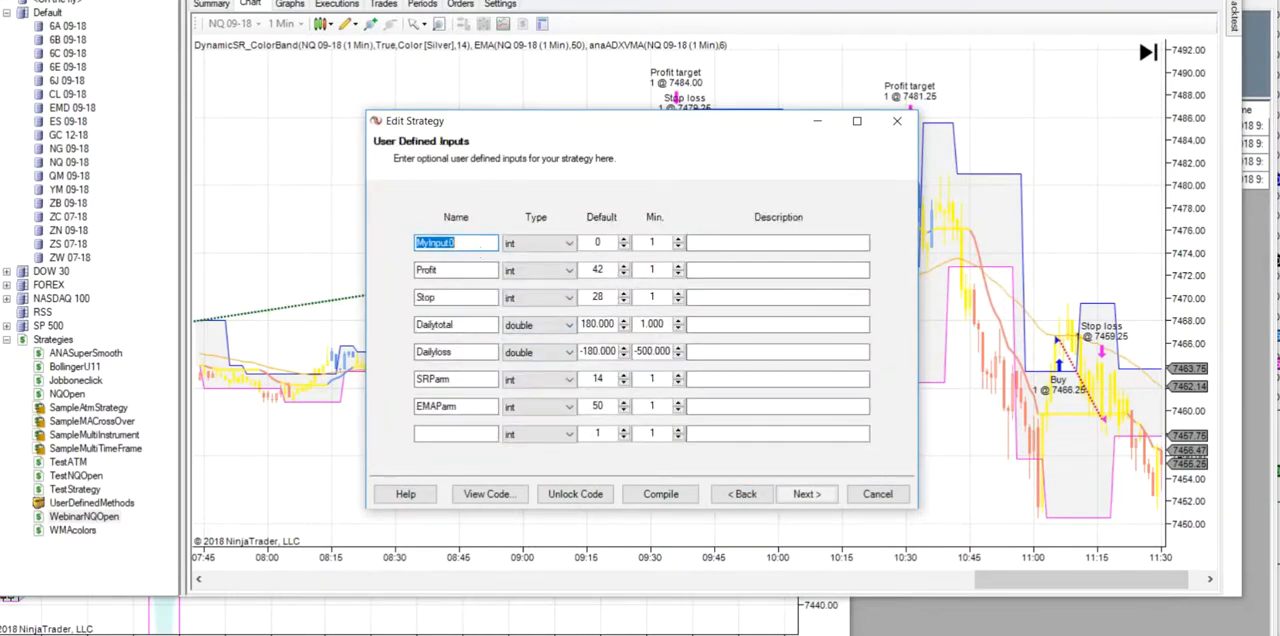
pyautogui.click(802, 497)
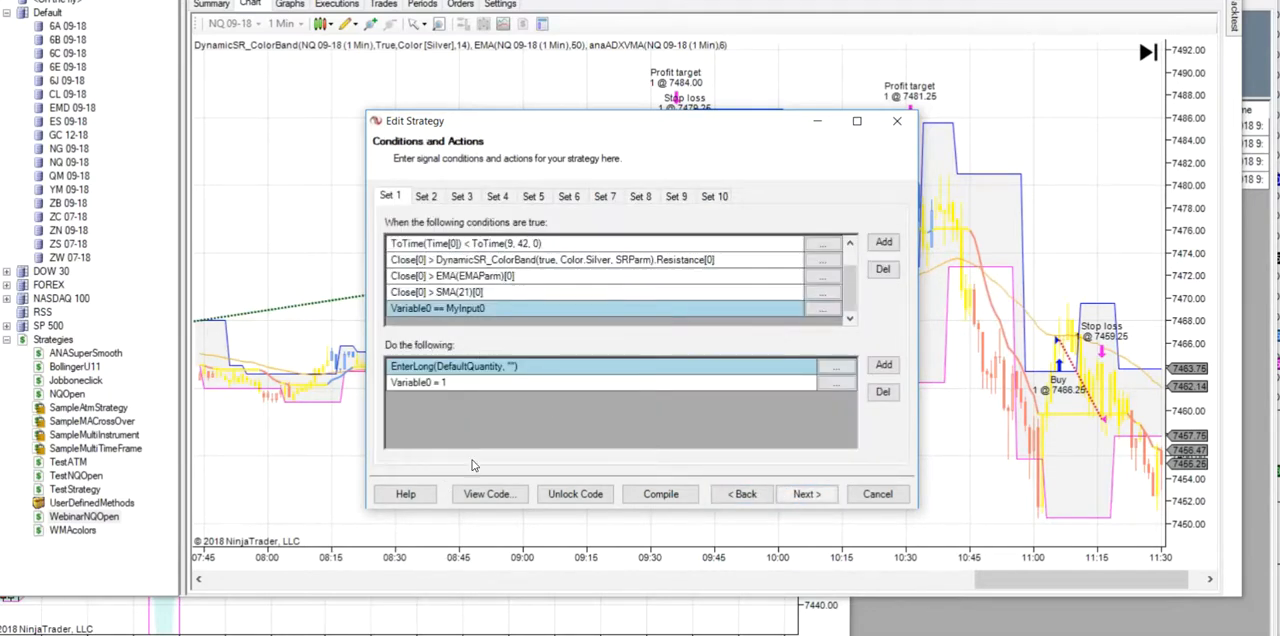
# - Change the first condition of the long exit in Set 3 to Variable0 > MyInput0
pyautogui.click(472, 197)
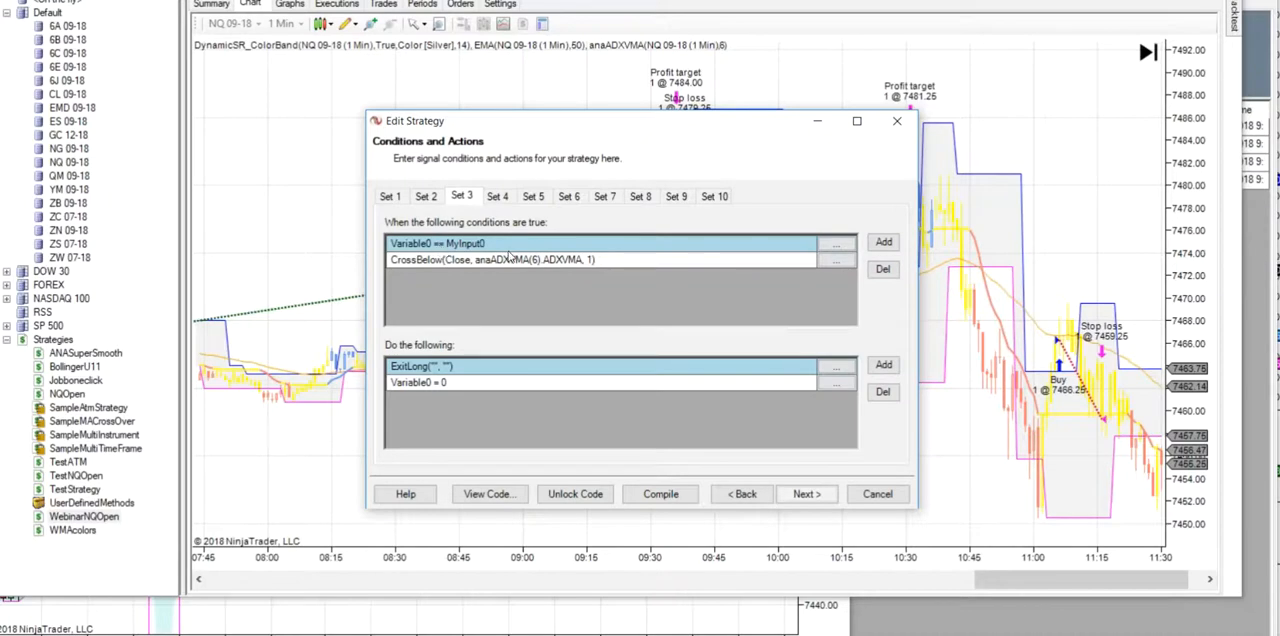
pyautogui.click(820, 246)
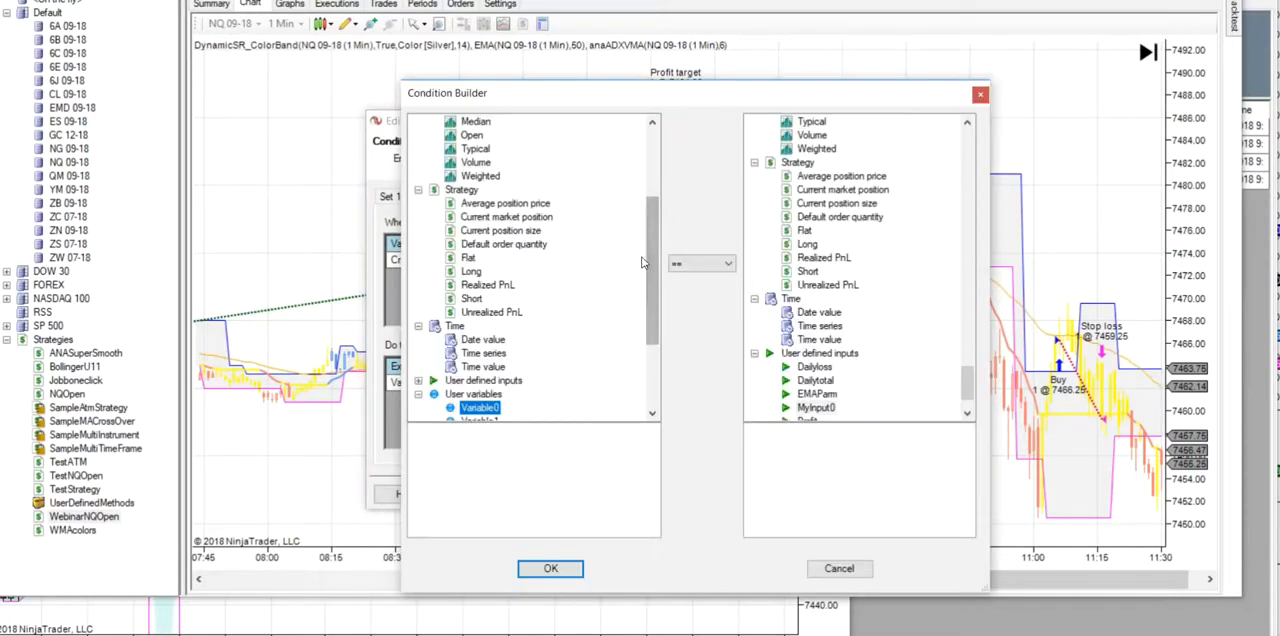
pyautogui.click(730, 264)
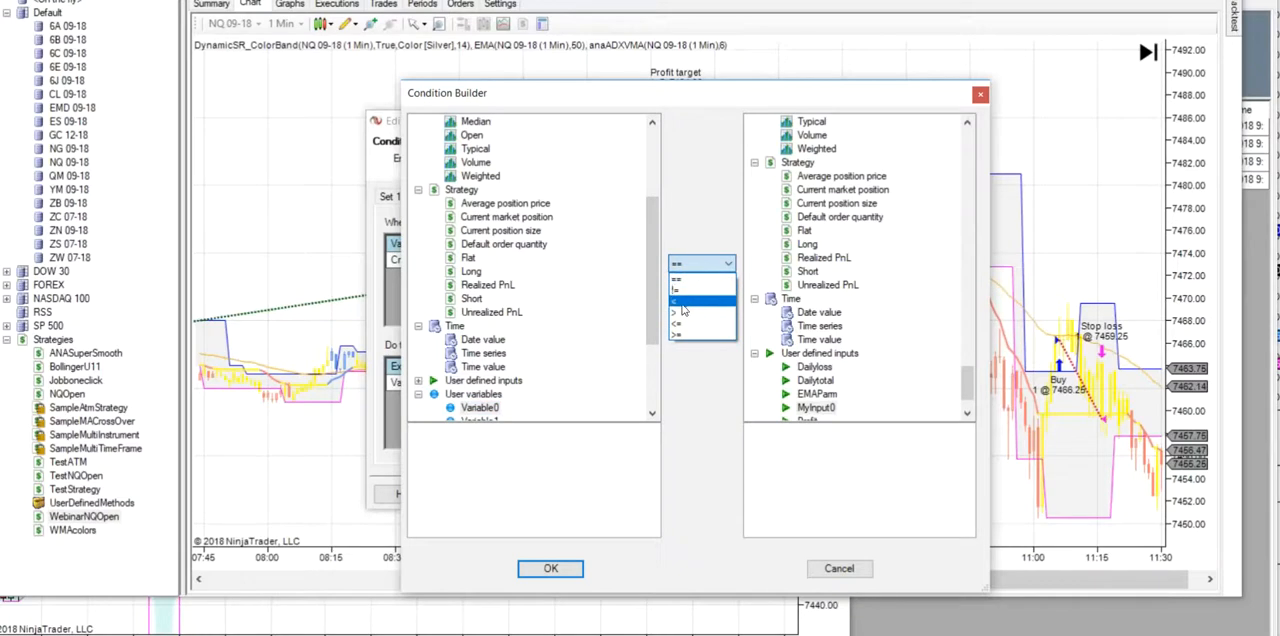
pyautogui.click(685, 312)
pyautogui.click(550, 568)
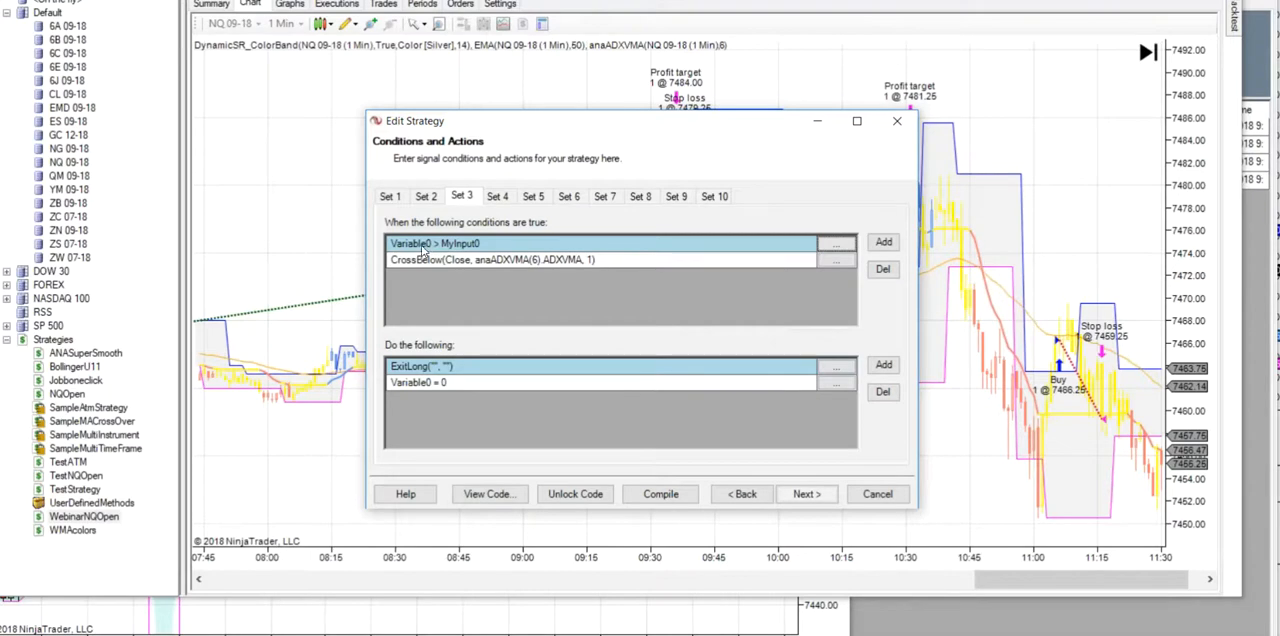
# - Change the first condition of the short exit in Set 4 to Variable1 > MyInput0
pyautogui.click(497, 200)
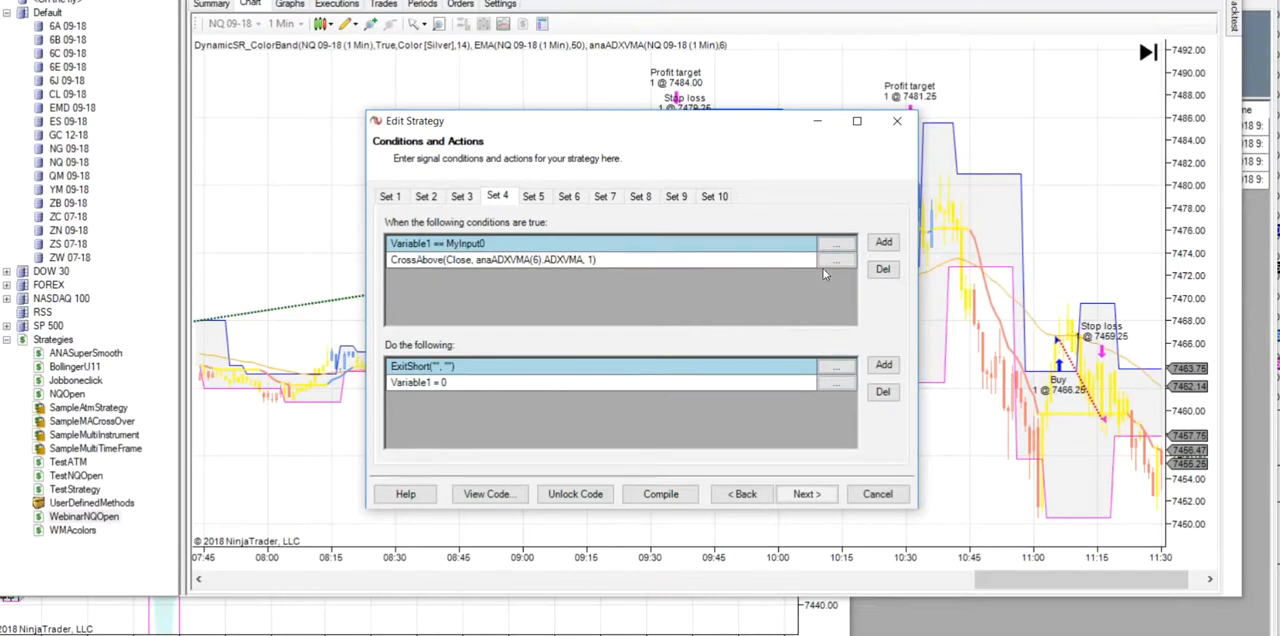
pyautogui.click(838, 246)
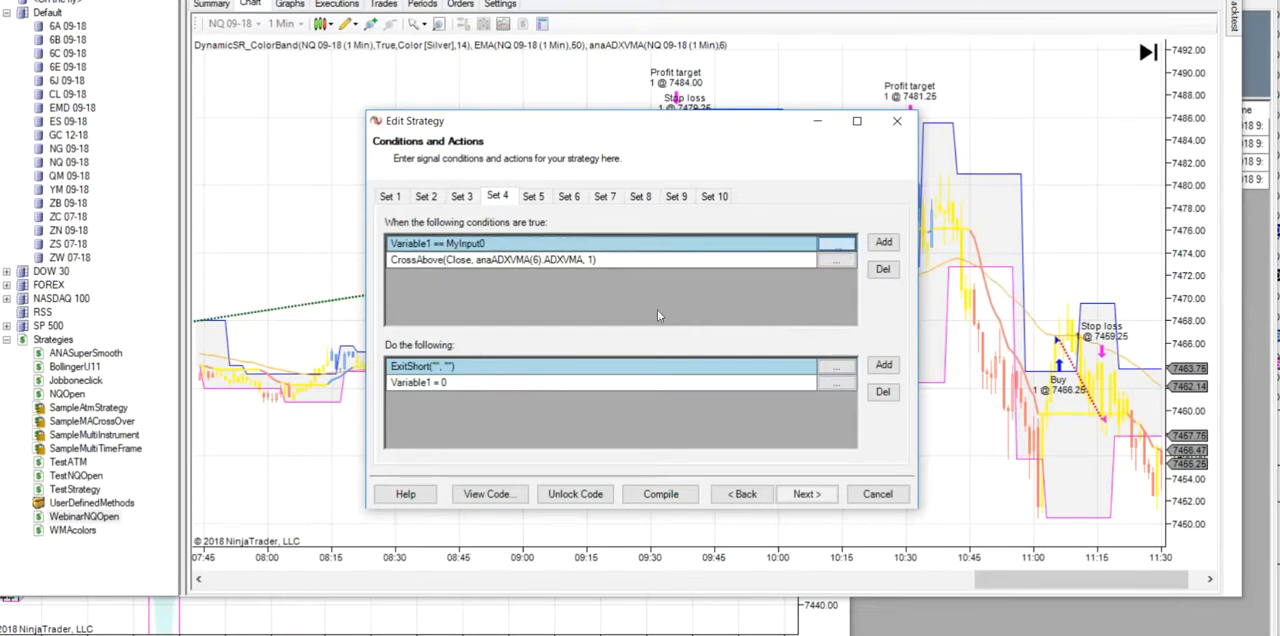
pyautogui.click(729, 266)
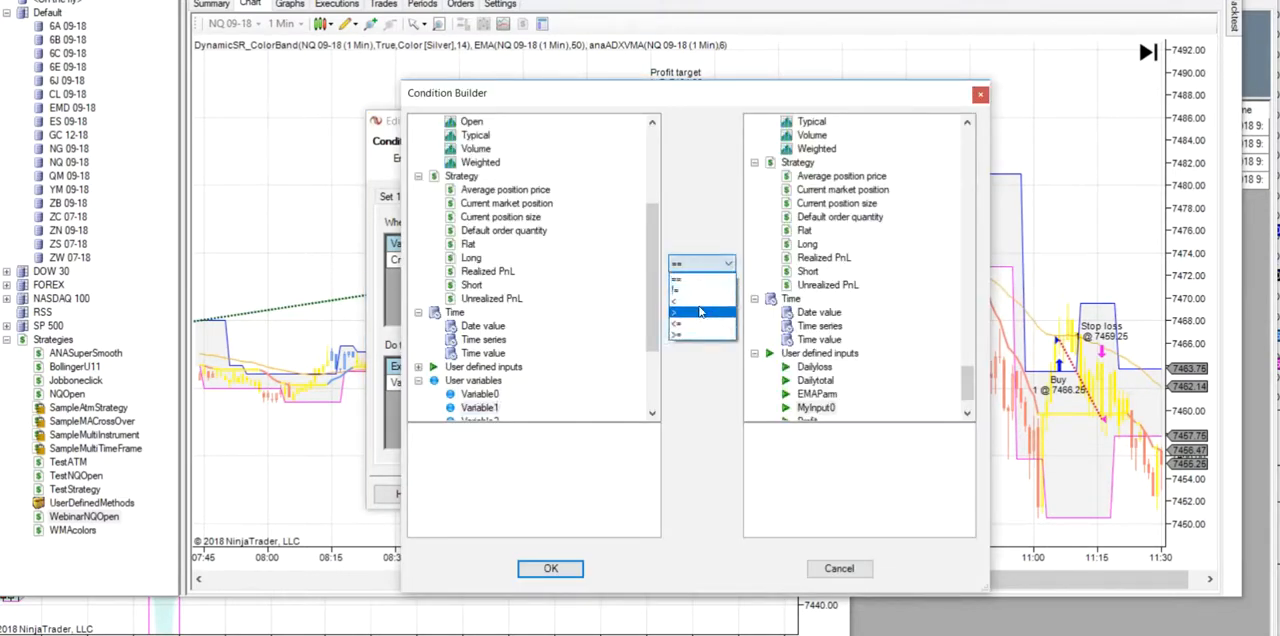
pyautogui.click(697, 310)
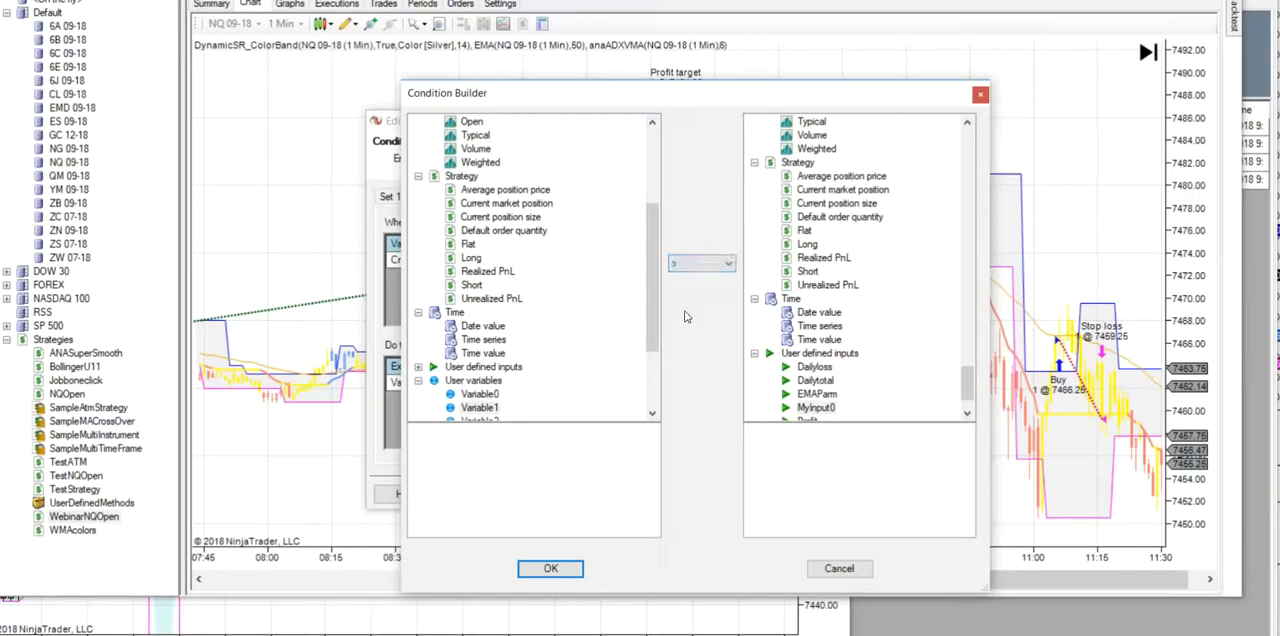
pyautogui.click(552, 570)
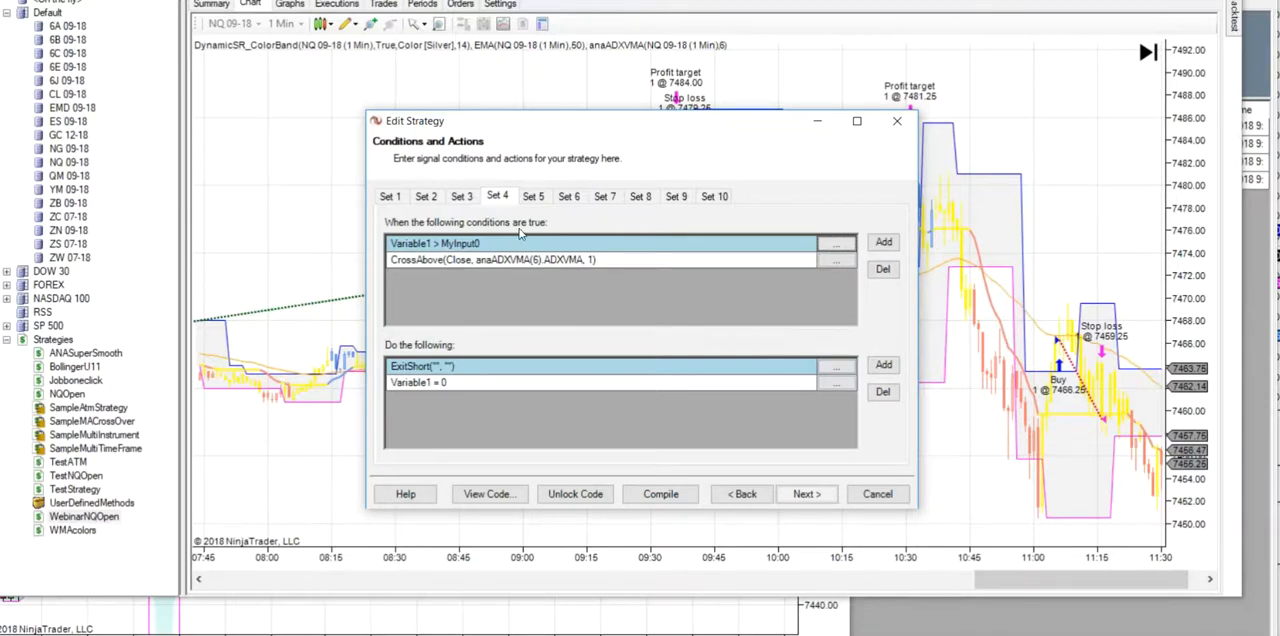
# - Return to the user-defined inputs and set the default of SRParm to 30
pyautogui.click(397, 197)
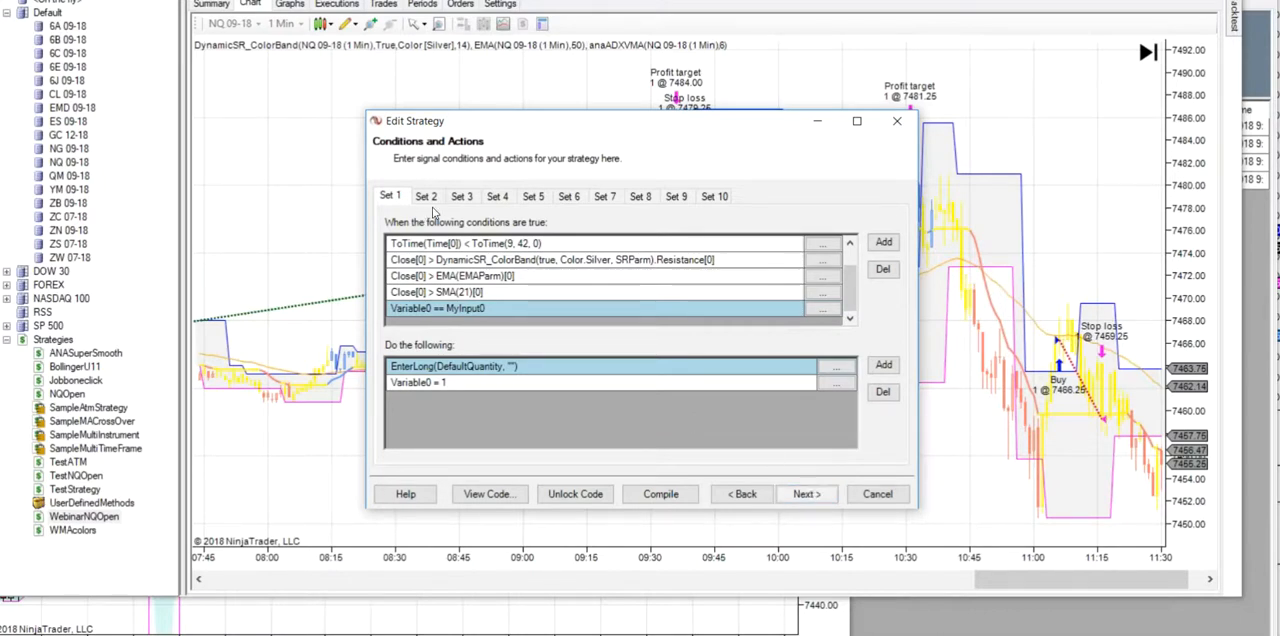
pyautogui.click(743, 494)
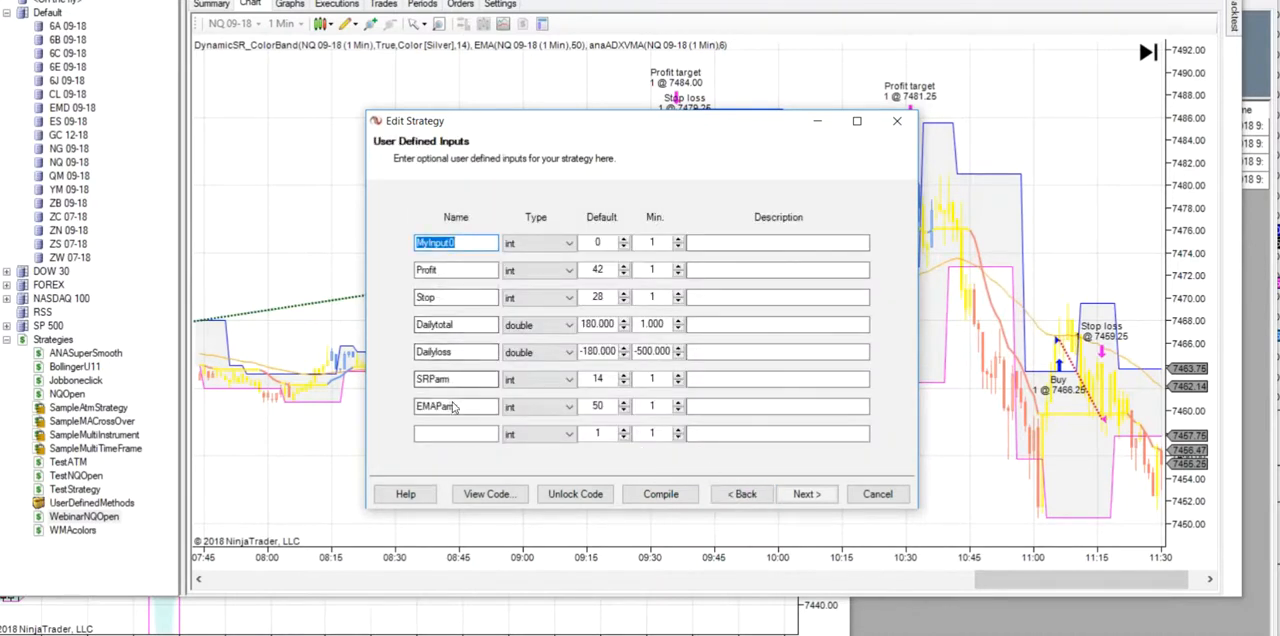
pyautogui.doubleClick(598, 379)
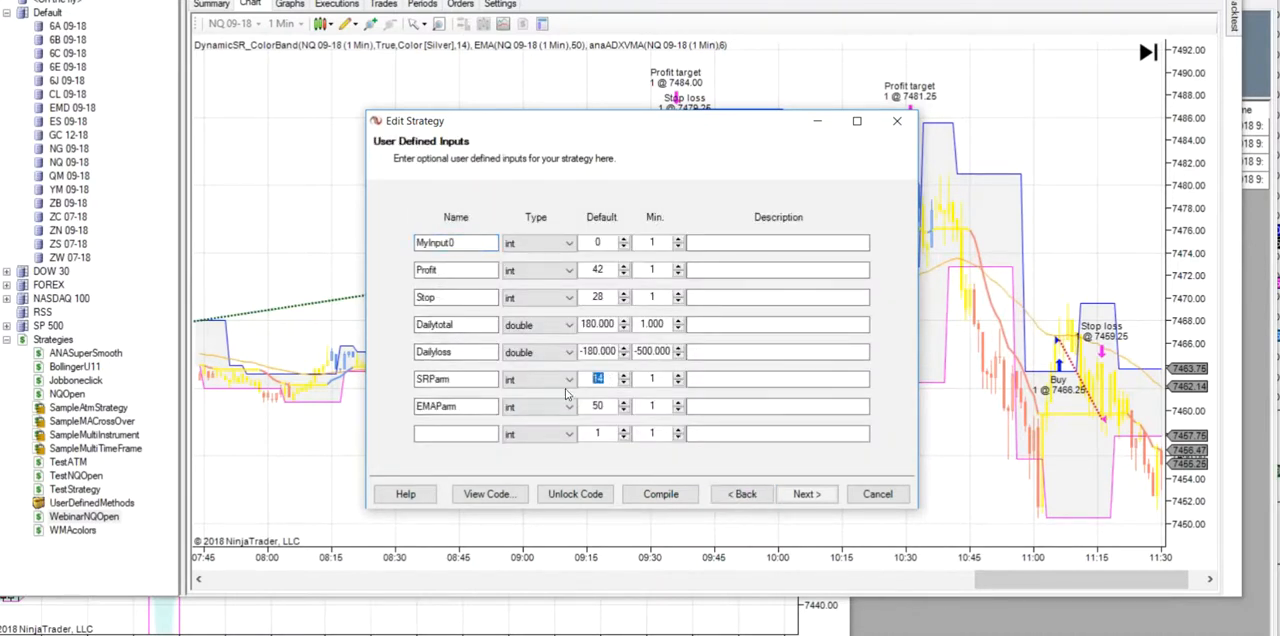
pyautogui.write('30')
# - Switch to the NQ 09-18 210 Tick chart and set the DynamicSR_ColorBand indicator's period to 30
pyautogui.click(1065, 230)
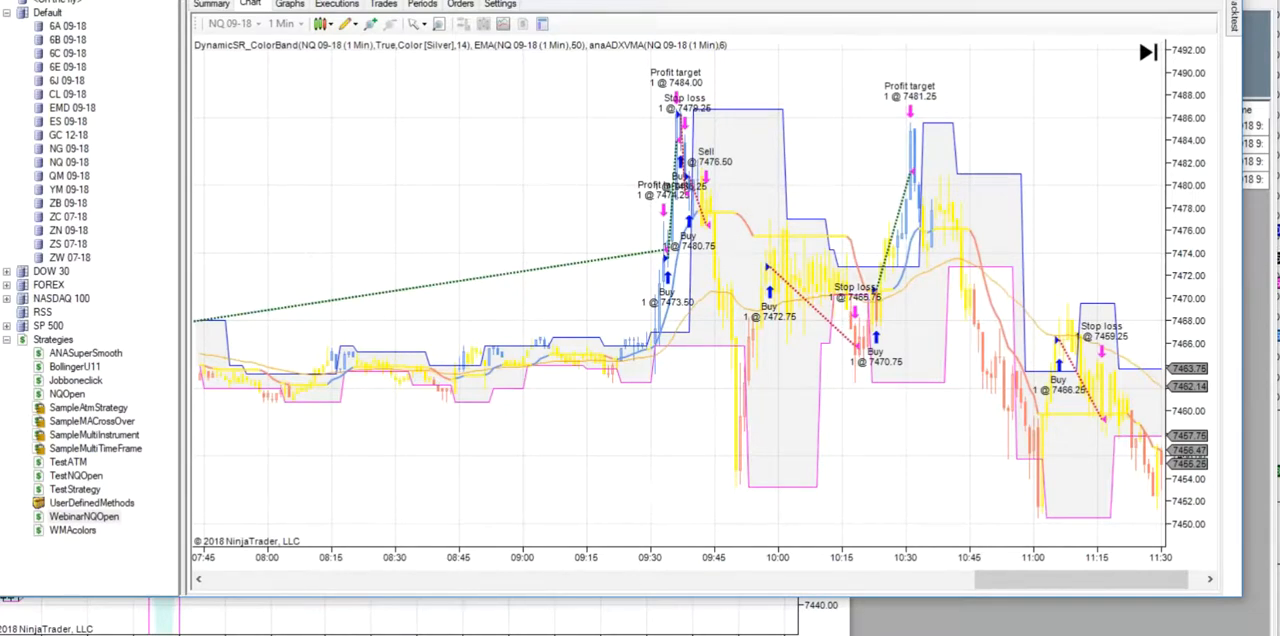
pyautogui.moveTo(722, 634)
pyautogui.click(722, 612)
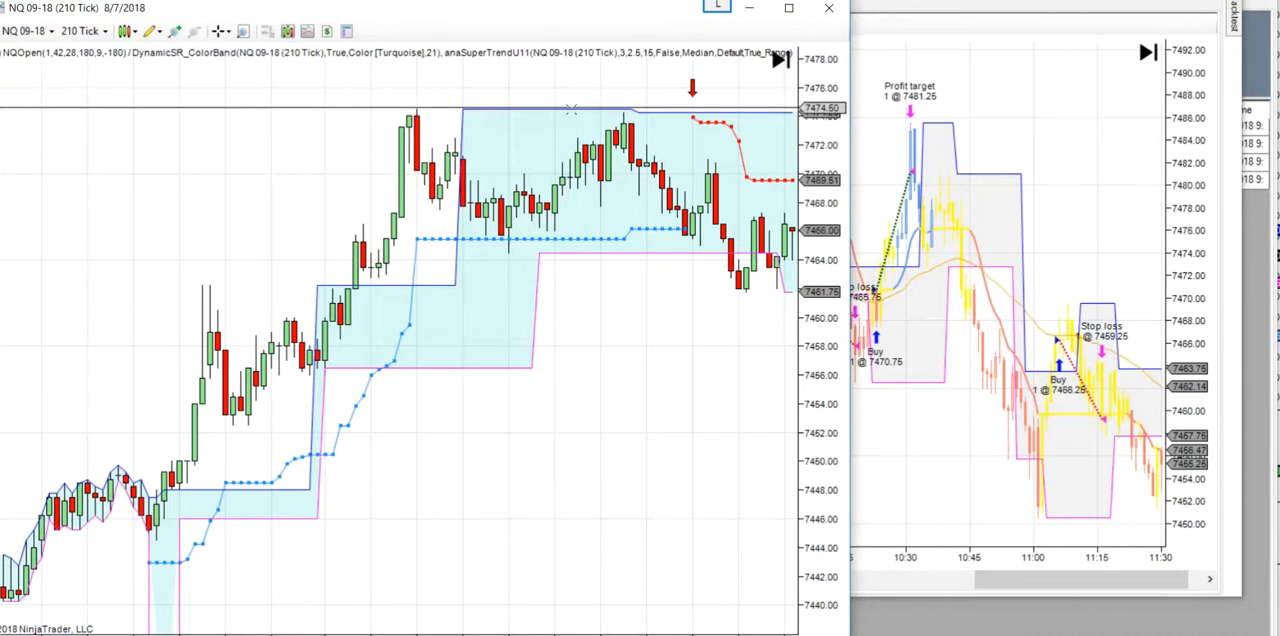
pyautogui.click(566, 108)
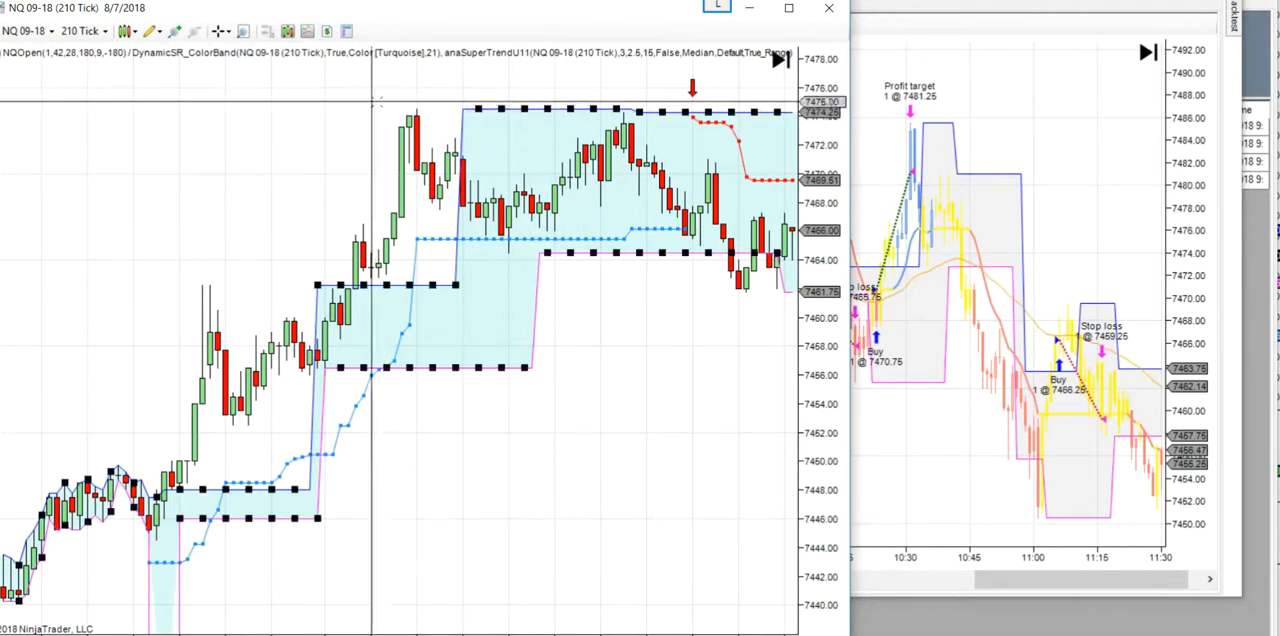
pyautogui.rightClick(494, 108)
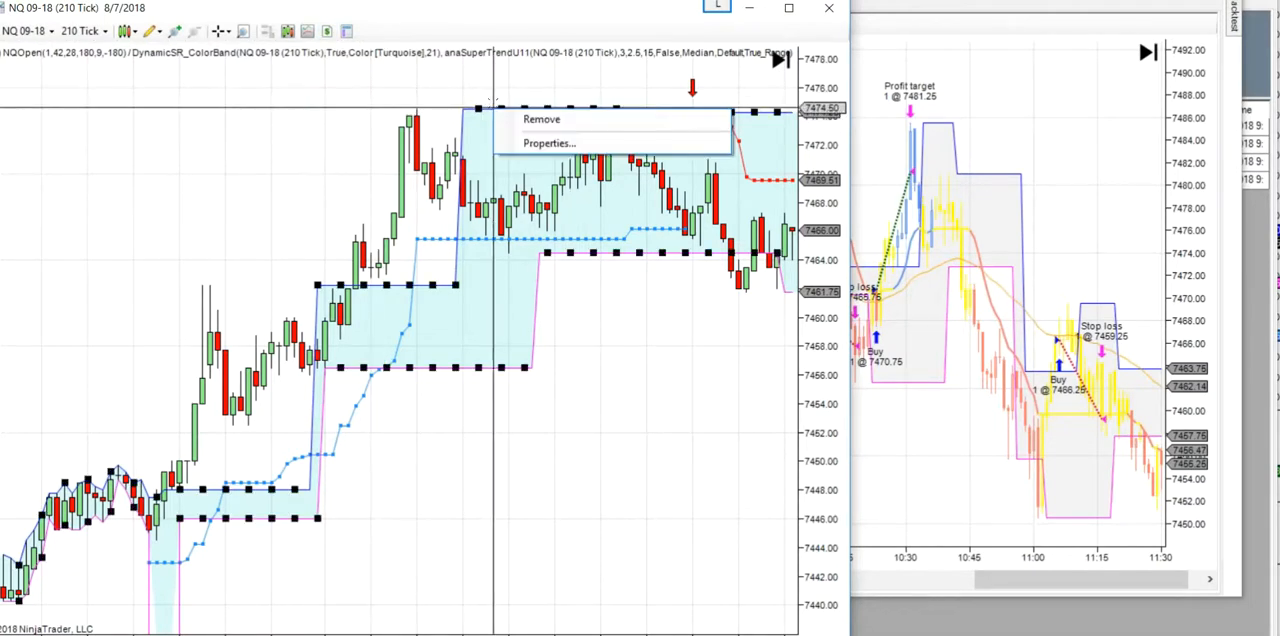
pyautogui.click(563, 141)
pyautogui.click(812, 208)
pyautogui.write('30')
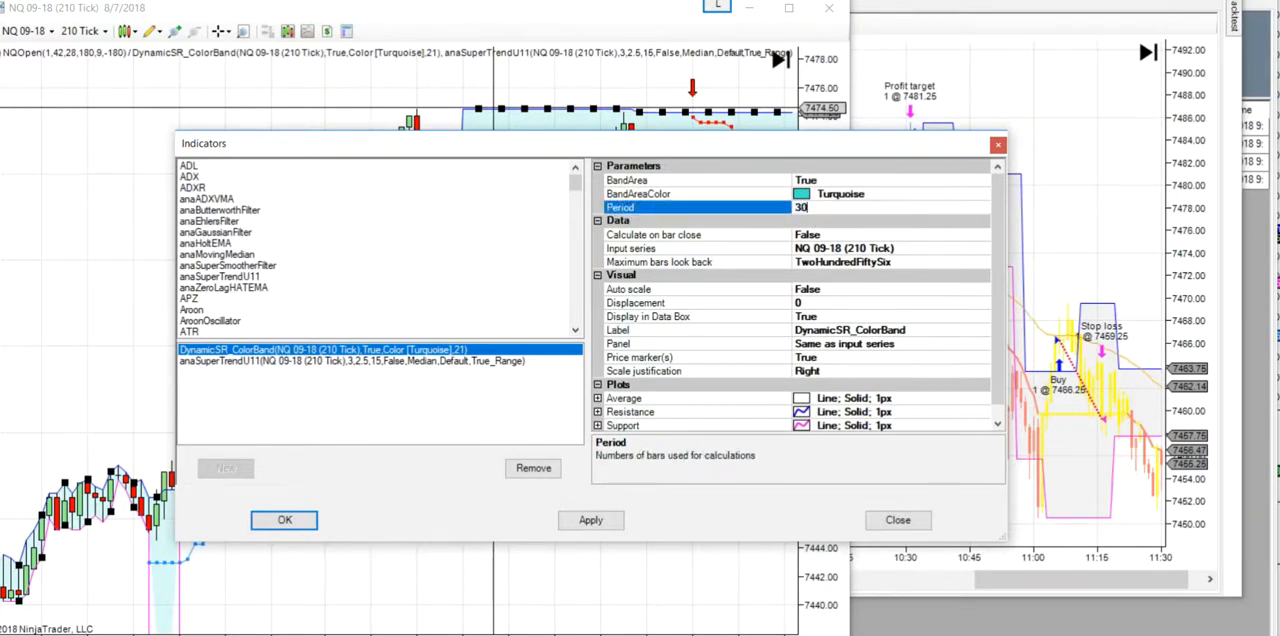
pyautogui.click(285, 519)
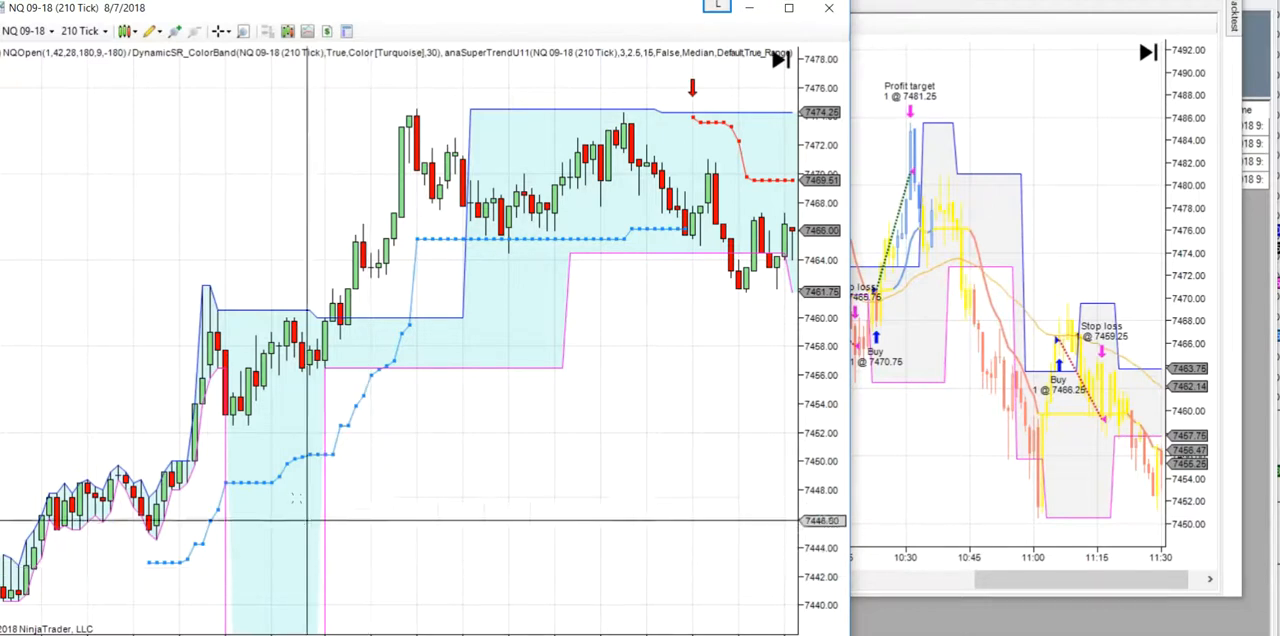
# - Examine how price breaks through the DynamicSR_ColorBand support and resistance levels across the 210 Tick chart
pyautogui.scroll(-3, 408, 313)
pyautogui.scroll(-6, 408, 313)
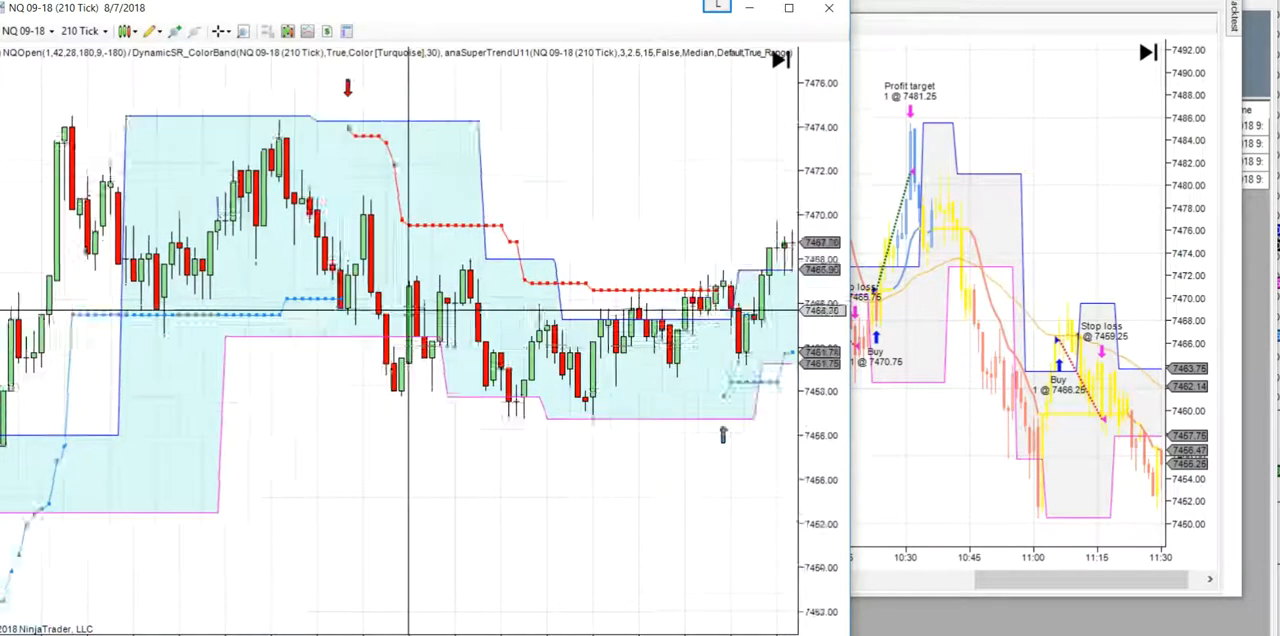
pyautogui.scroll(-10, 408, 313)
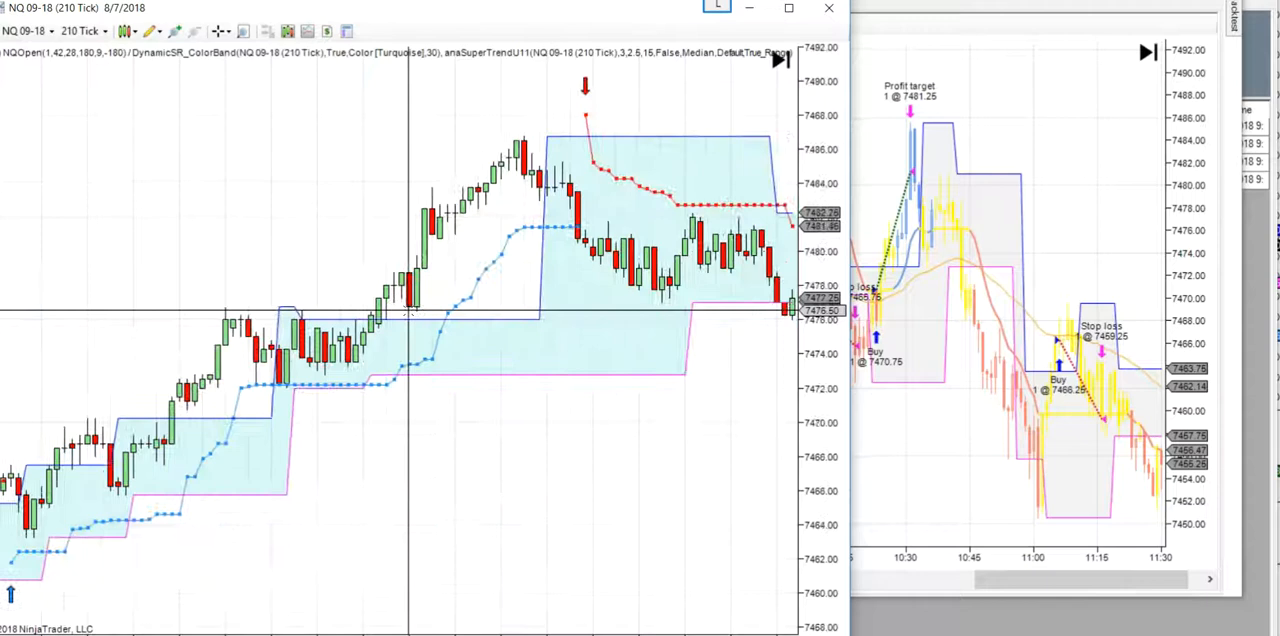
pyautogui.scroll(-4, 408, 313)
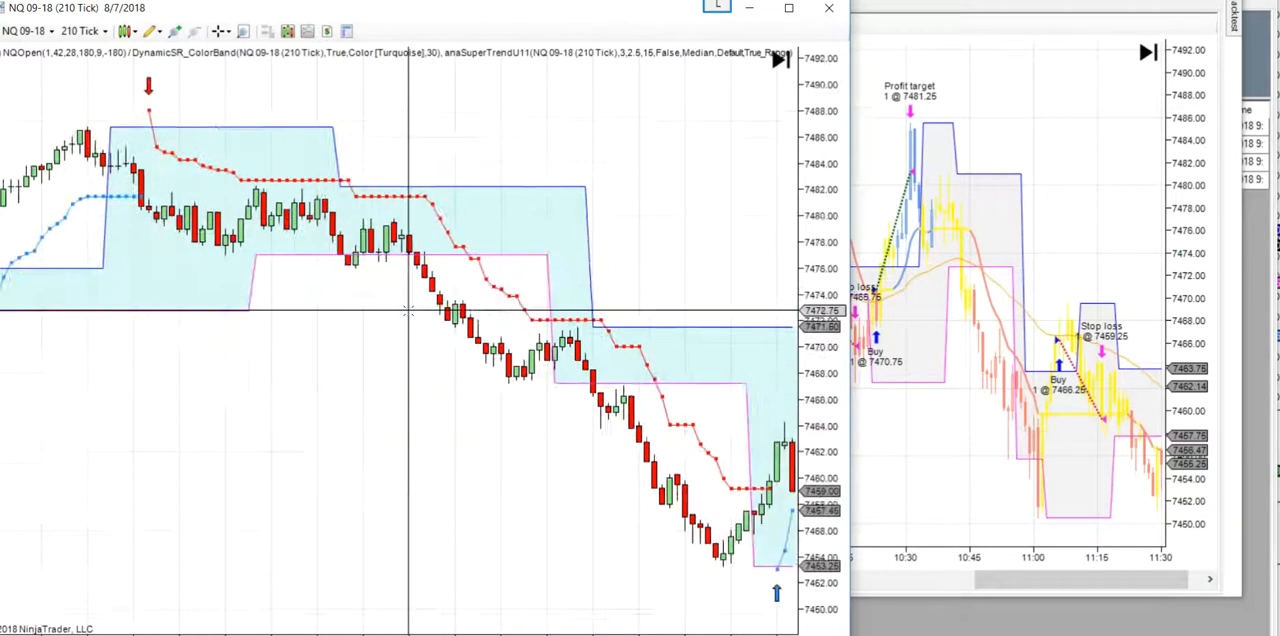
pyautogui.scroll(-2, 408, 313)
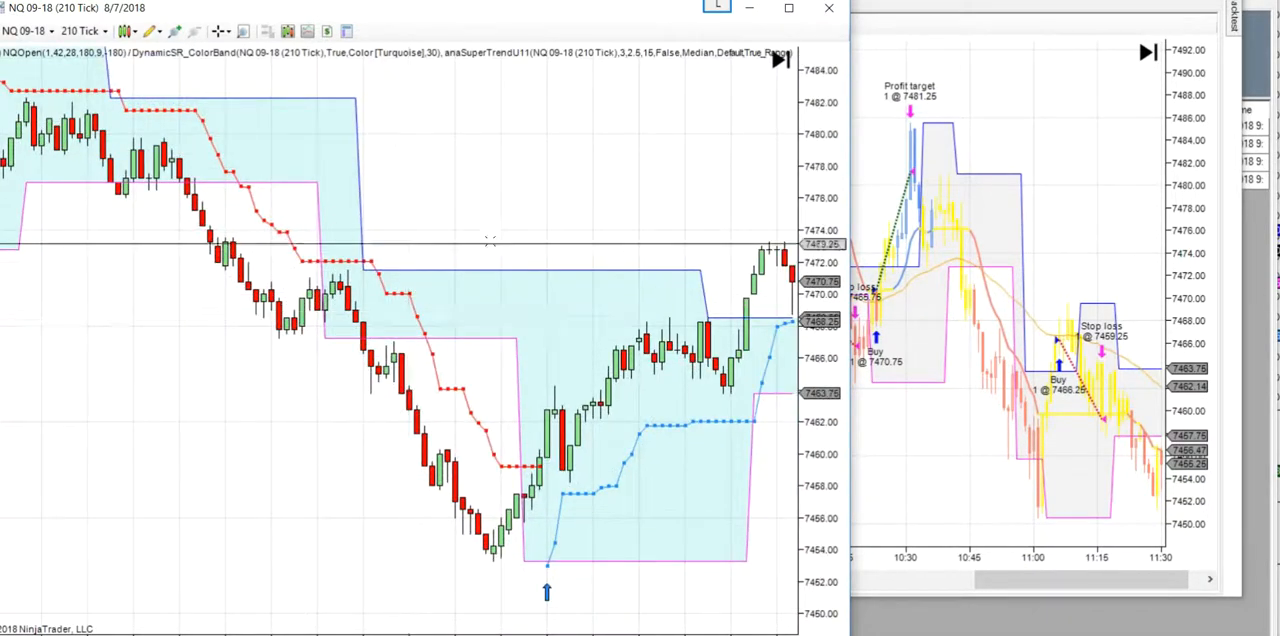
pyautogui.middleClick(574, 185)
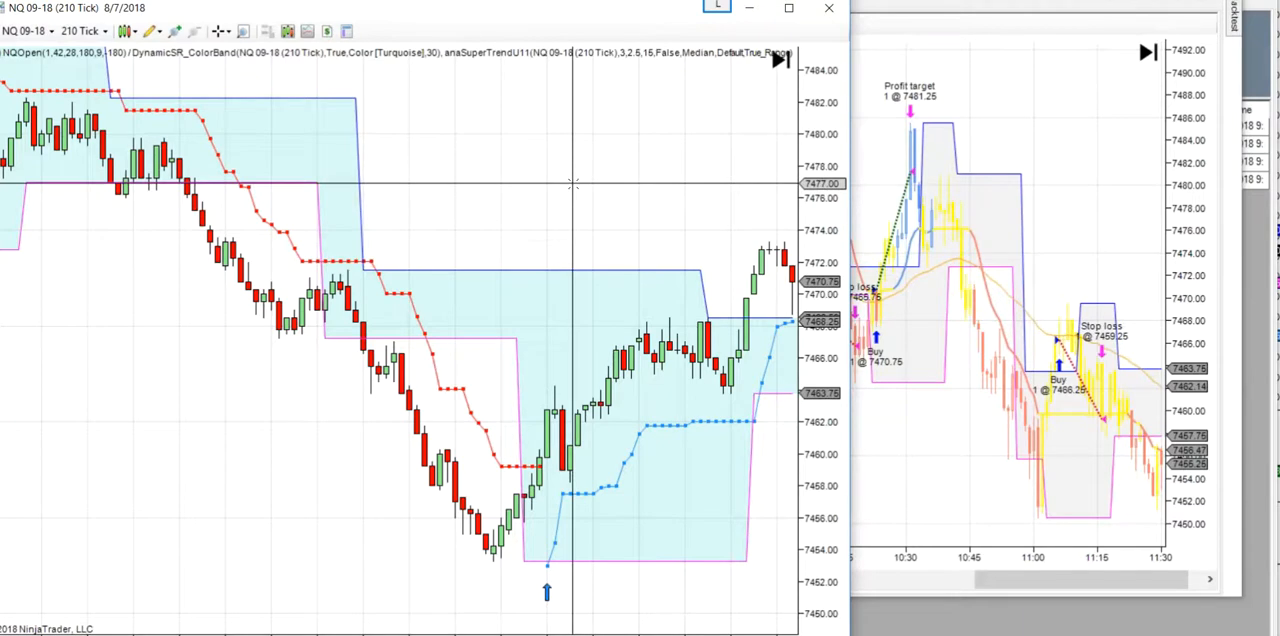
pyautogui.scroll(12, 574, 185)
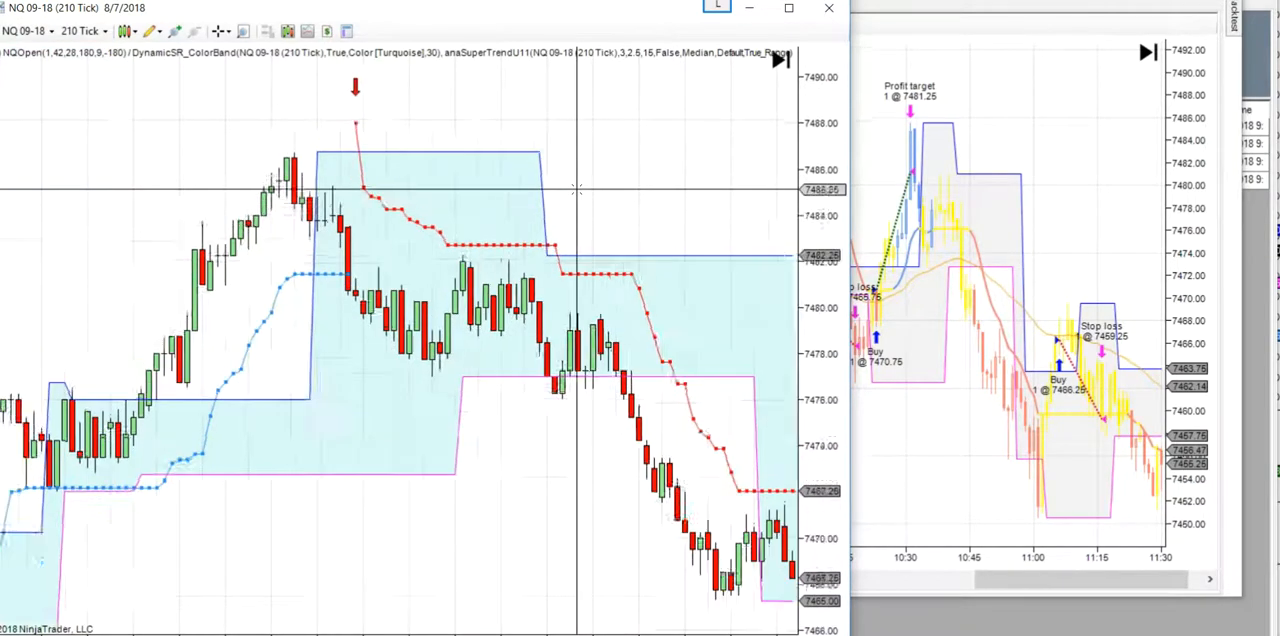
pyautogui.scroll(5, 576, 188)
pyautogui.scroll(2, 576, 188)
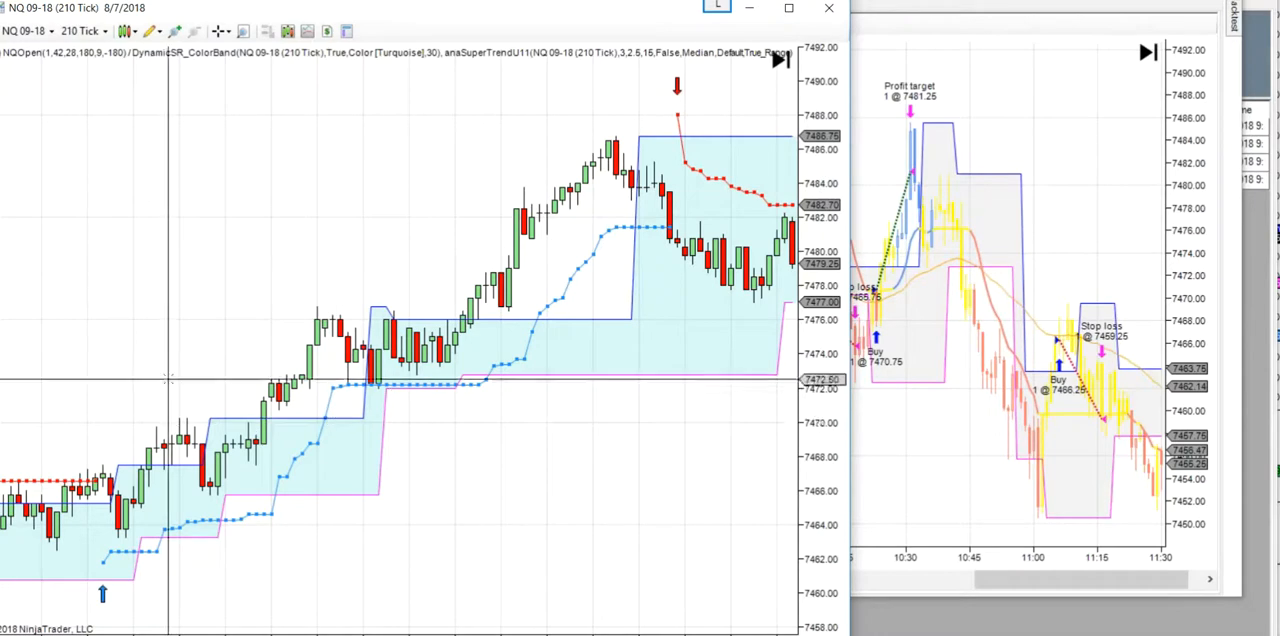
pyautogui.scroll(10, 349, 381)
pyautogui.scroll(3, 349, 381)
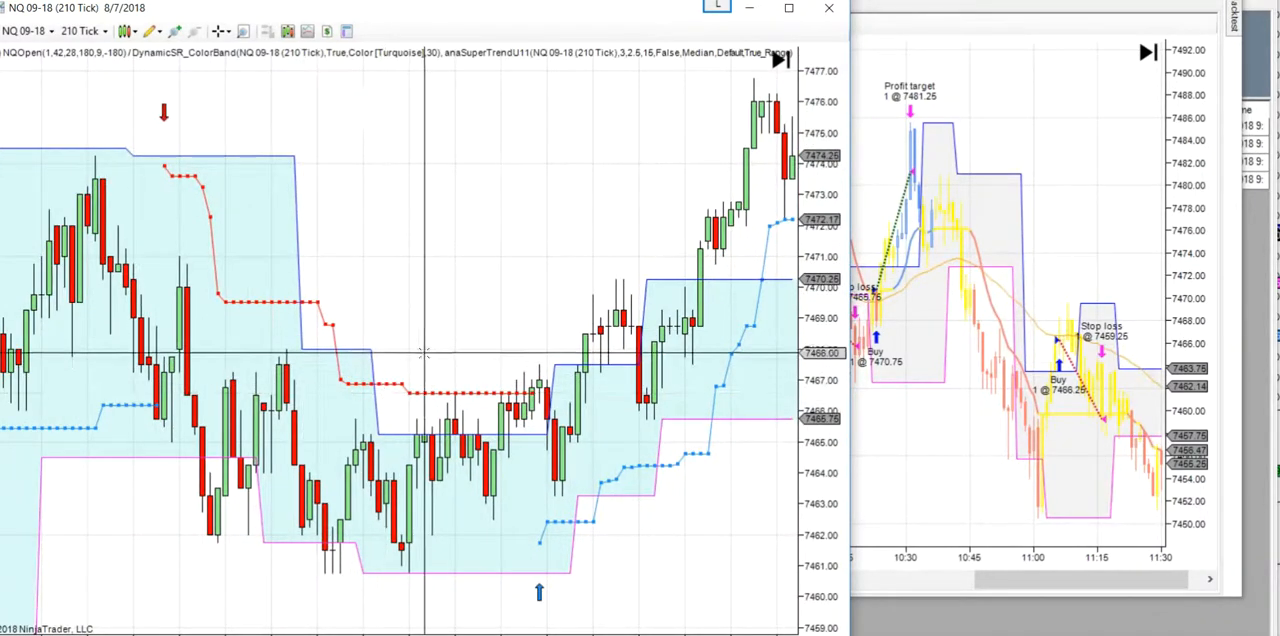
pyautogui.scroll(12, 414, 396)
pyautogui.scroll(3, 444, 316)
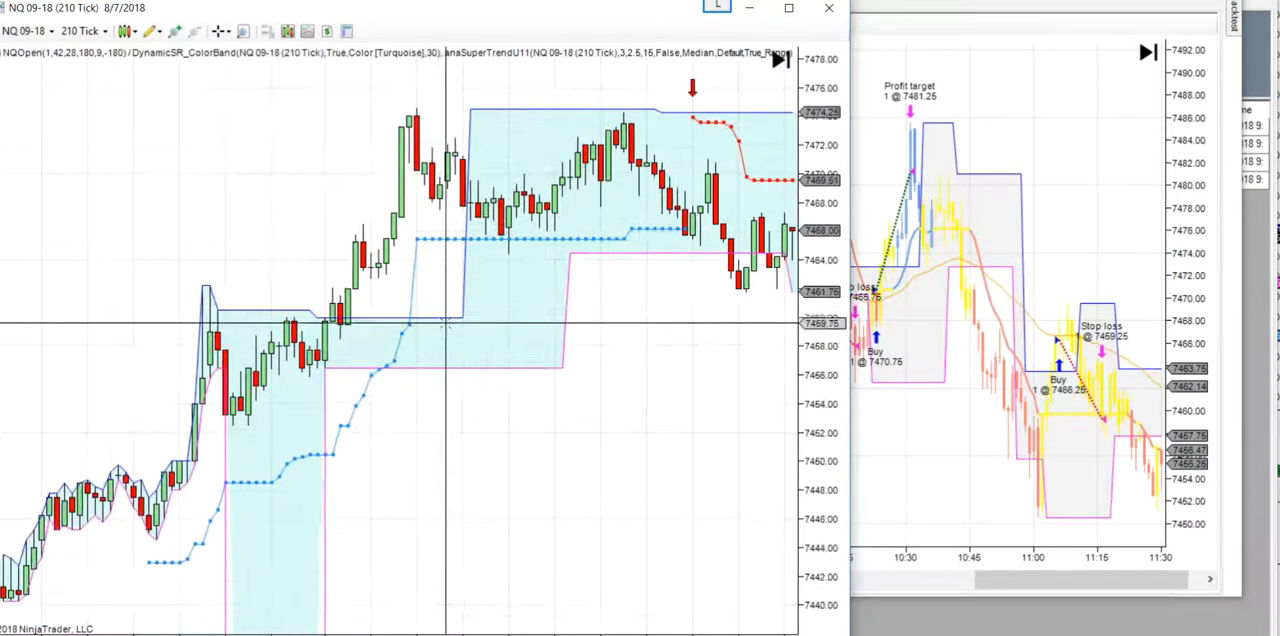
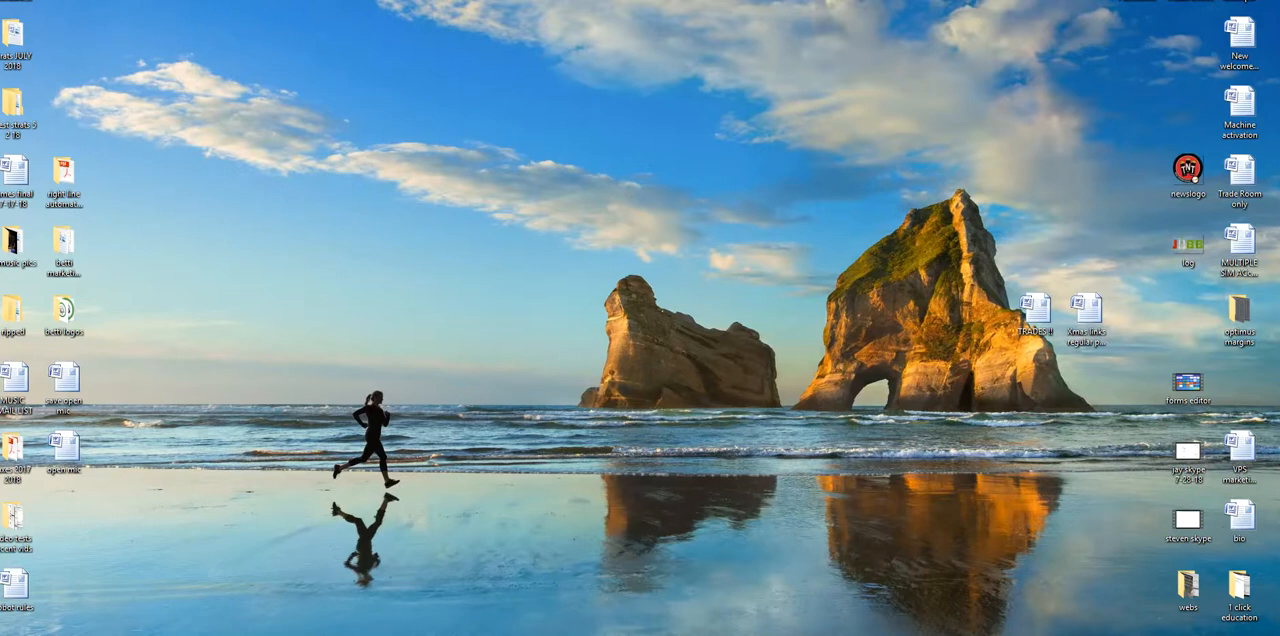
# - Switch from the desktop to the trading platform's Control Center window
pyautogui.hotkey('alt', 'Tab')
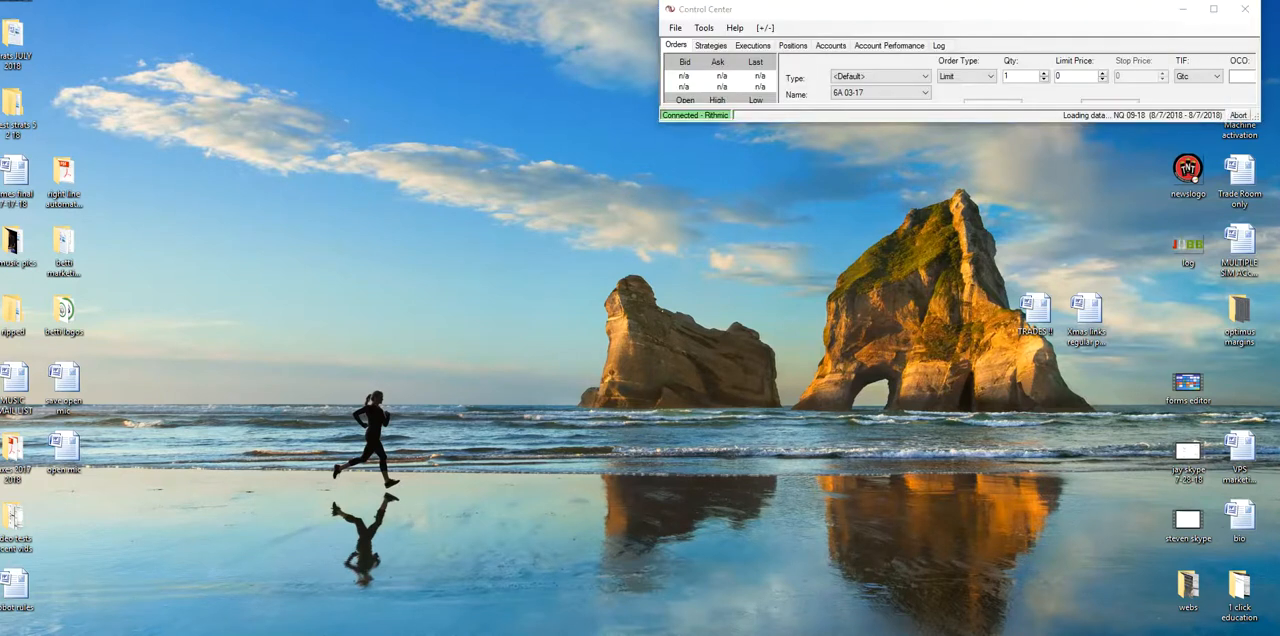